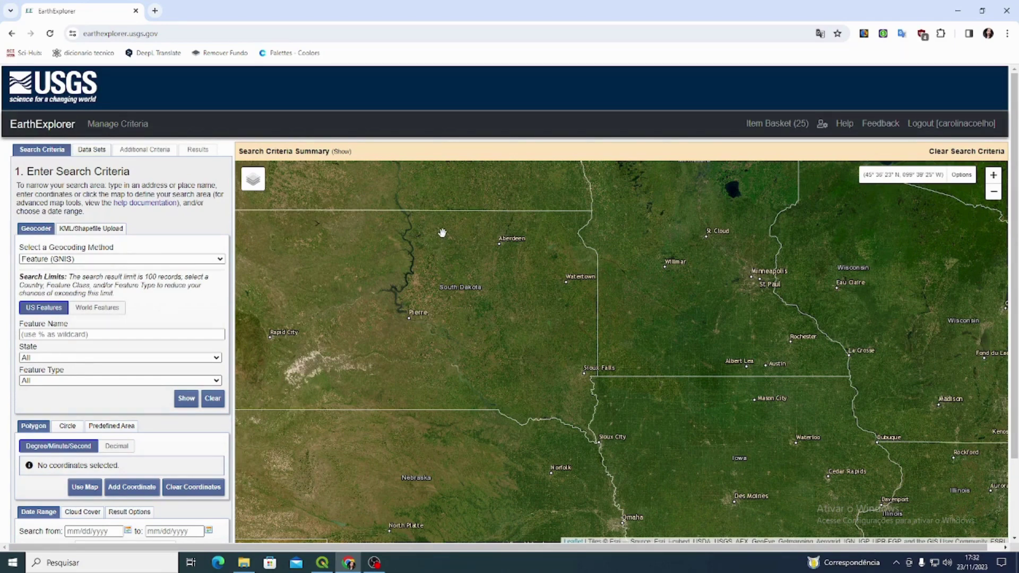
Step: Bring the area between Goiânia and Anápolis in Goiás, Brazil, into close view on the map
scroll(443, 232, "down", 2)
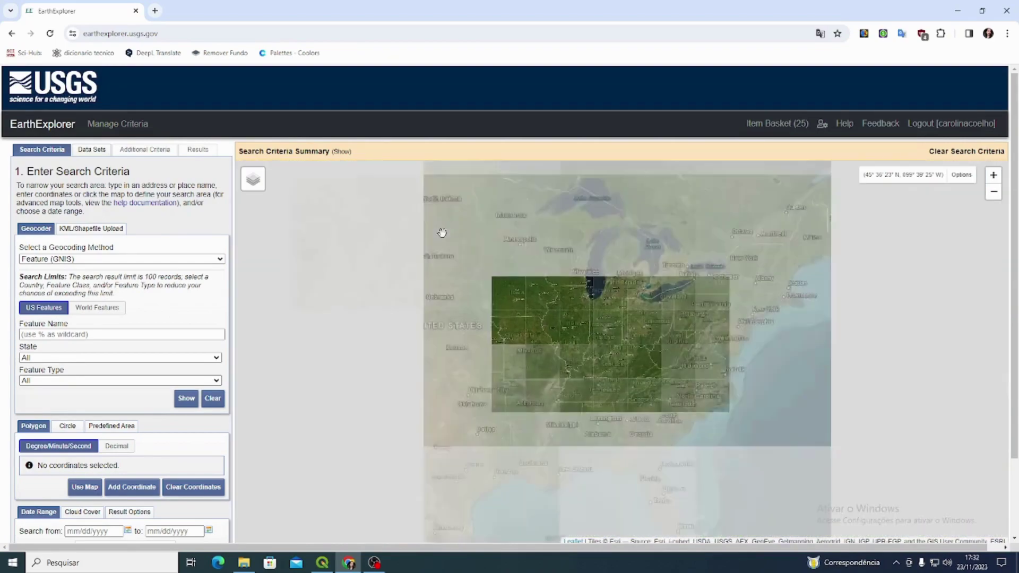
scroll(548, 350, "down", 1)
left_click_drag(587, 373, 488, 238)
scroll(610, 429, "up", 3)
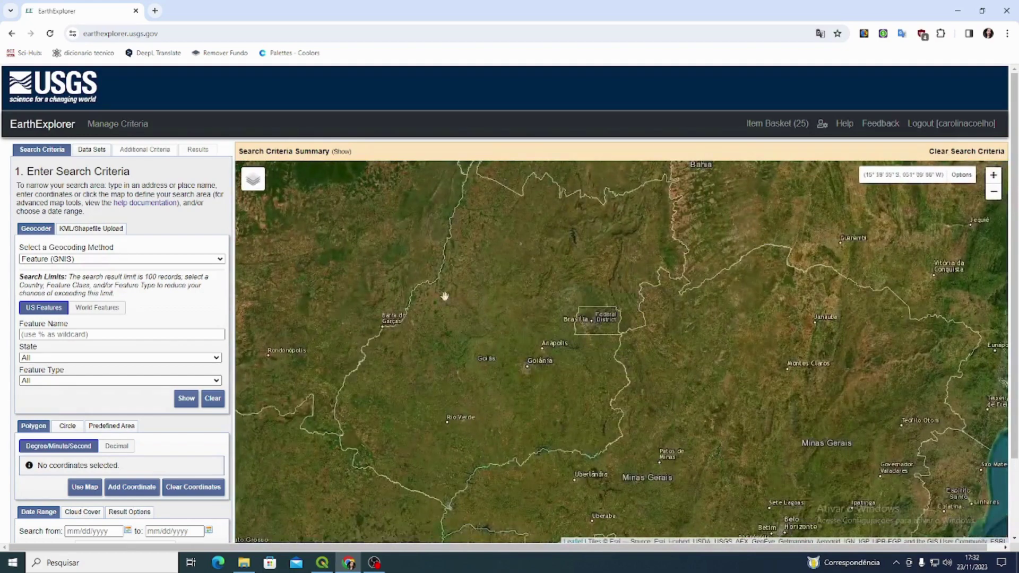
scroll(528, 367, "up", 2)
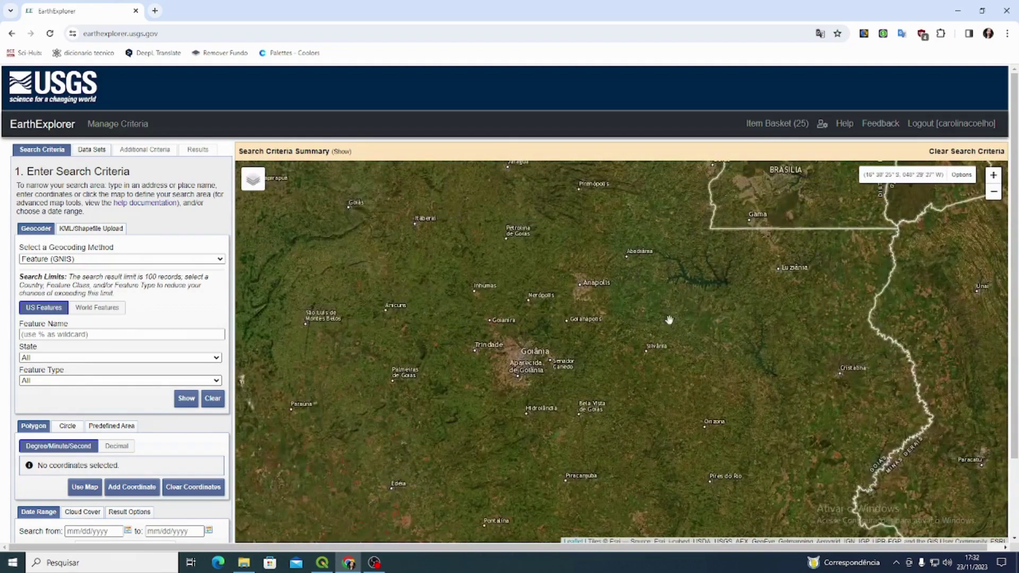
left_click_drag(557, 375, 460, 406)
left_click_drag(637, 297, 685, 318)
scroll(473, 318, "up", 1)
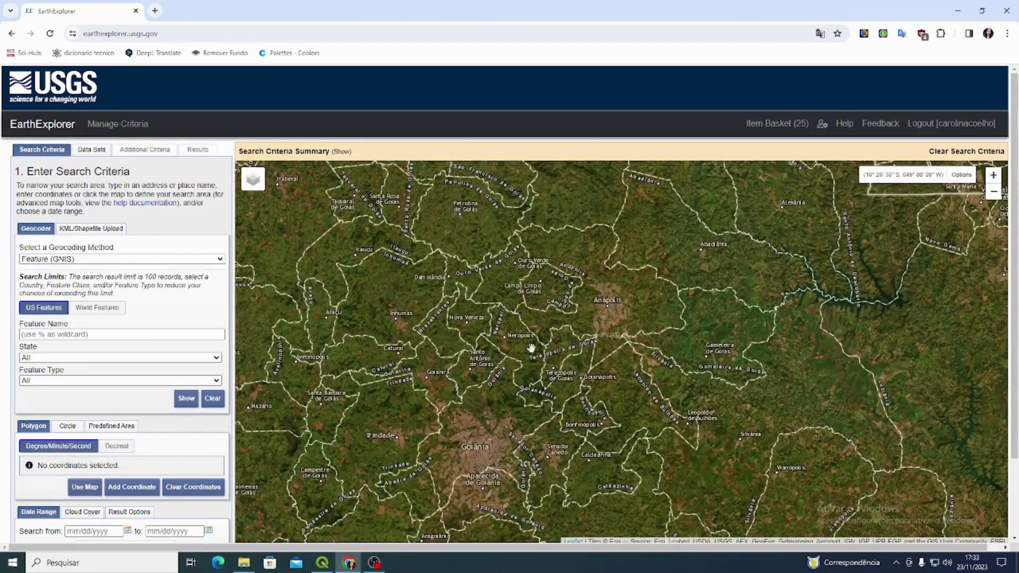
scroll(499, 339, "up", 1)
left_click_drag(554, 370, 554, 360)
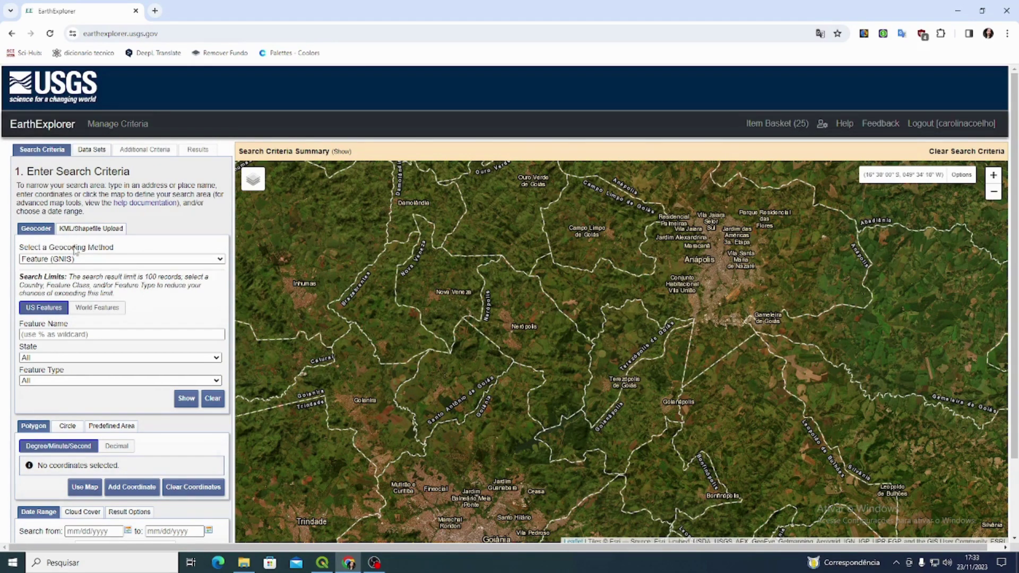
Step: Examine the KML/Shapefile upload and the available geocoding methods, ending with Feature (GNIS) as the method
left_click(75, 229)
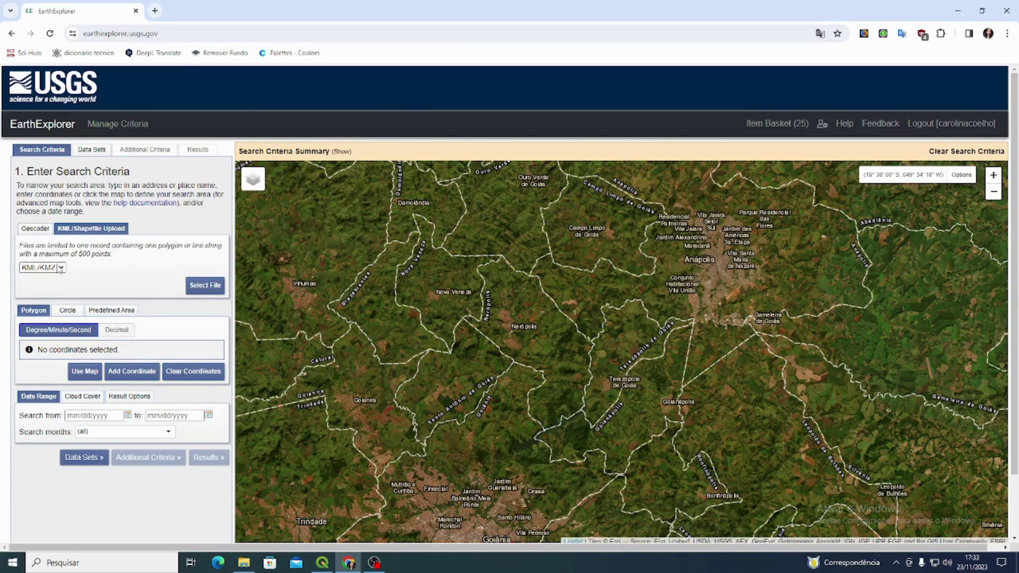
left_click(39, 233)
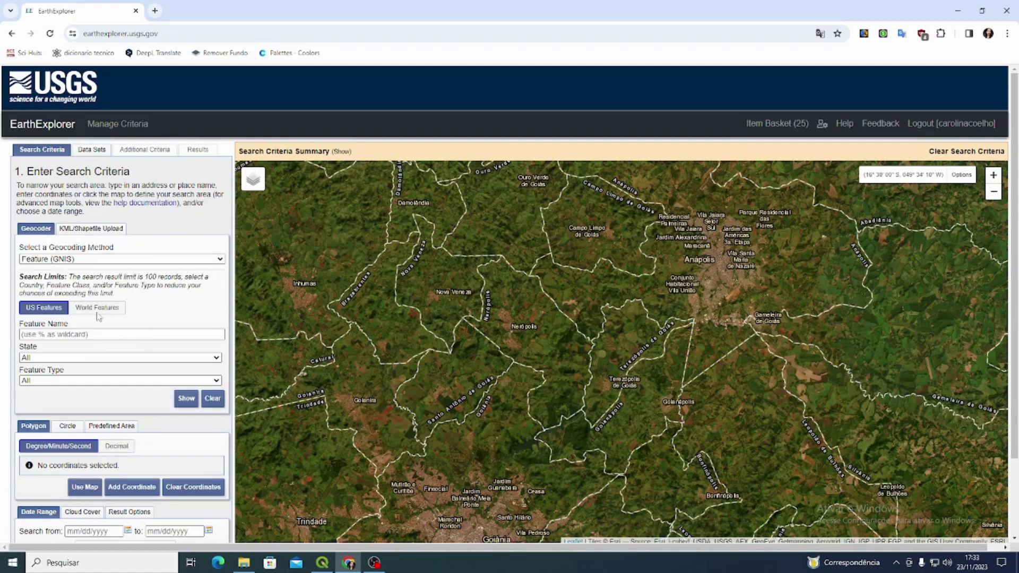
scroll(133, 310, "down", 2)
scroll(157, 281, "up", 2)
left_click(111, 261)
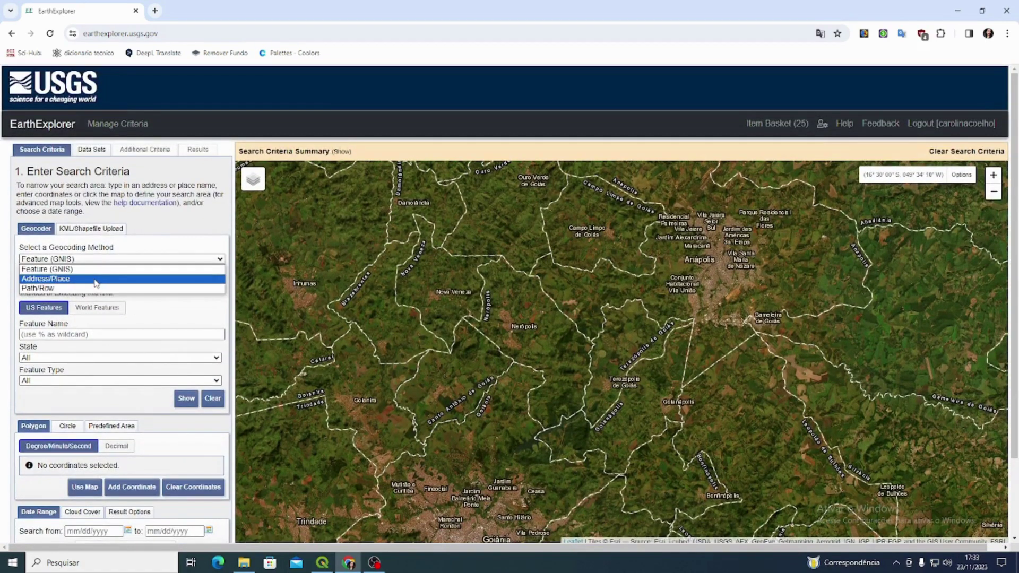
left_click(96, 279)
left_click(122, 291)
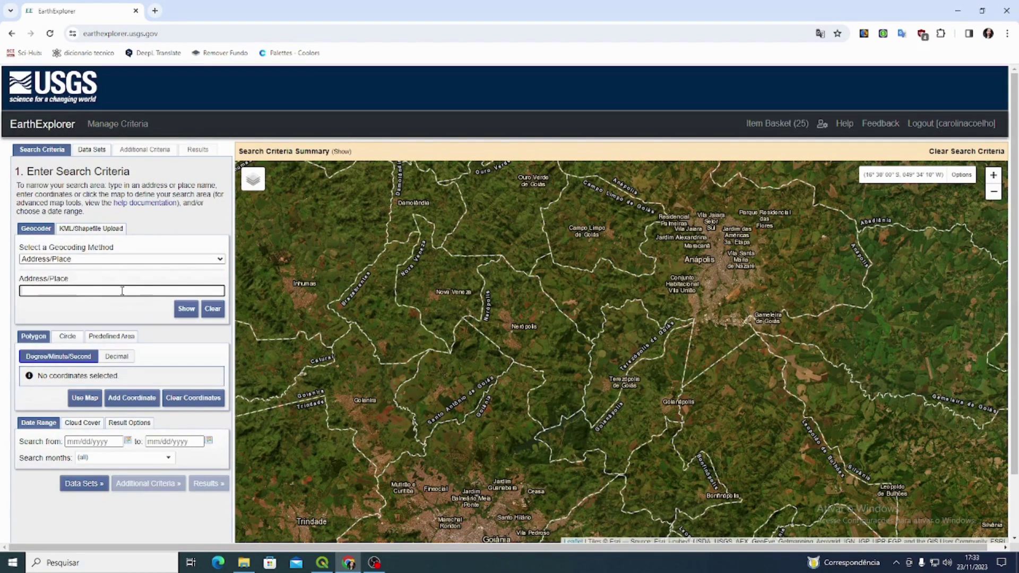
left_click(96, 260)
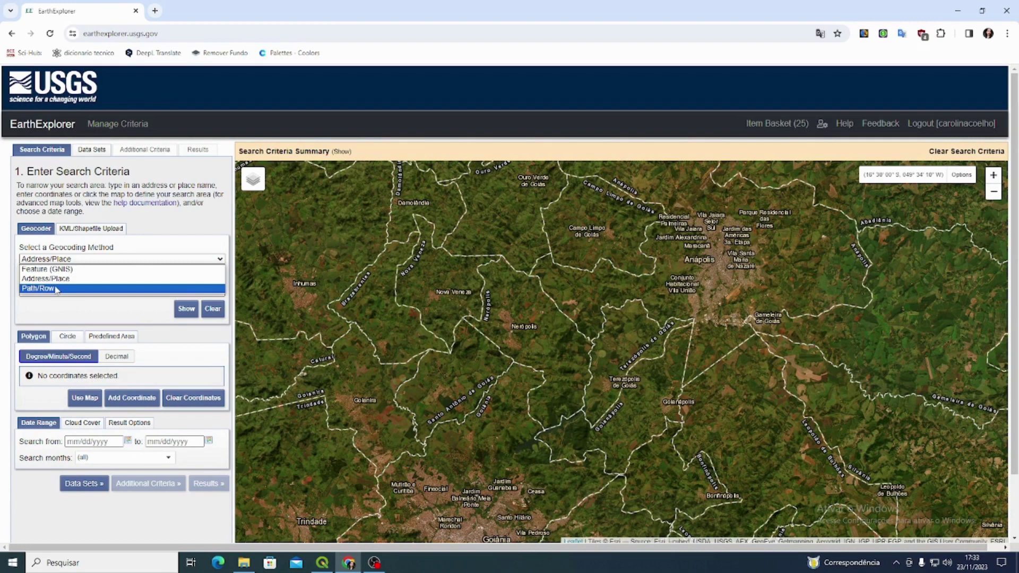
left_click(66, 312)
left_click(64, 260)
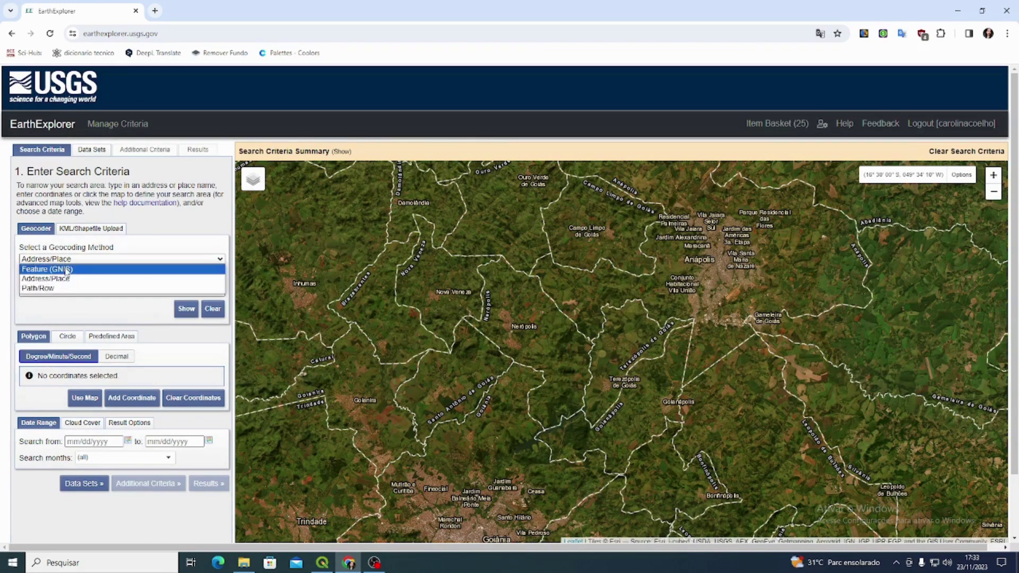
left_click(66, 273)
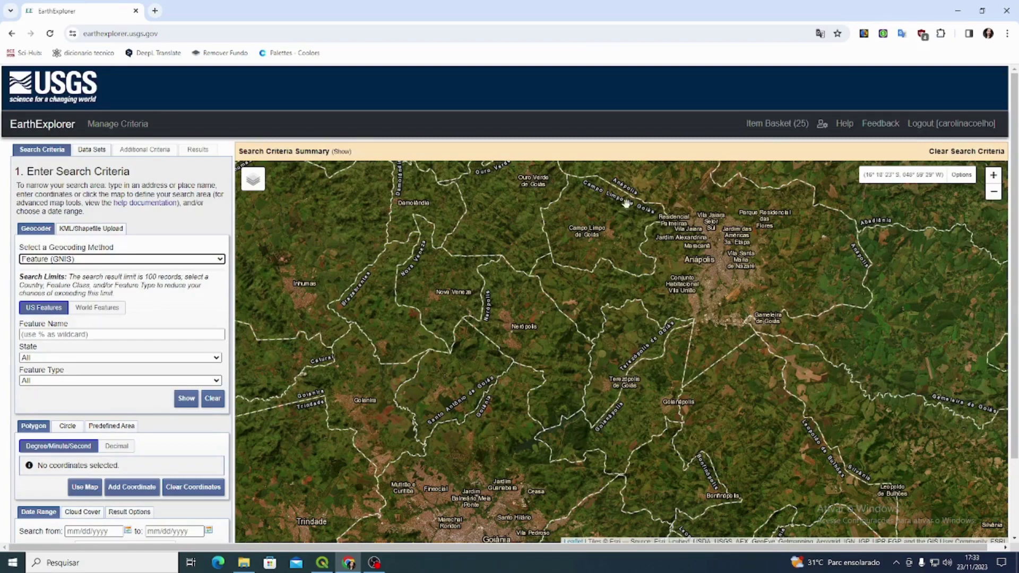
Step: Mark a four-corner search polygon around Nerópolis, from about 16° 17' 35" S, 049° 22' 11" W to 16° 35' 36" S, 049° 02' 34" W
scroll(220, 287, "down", 3)
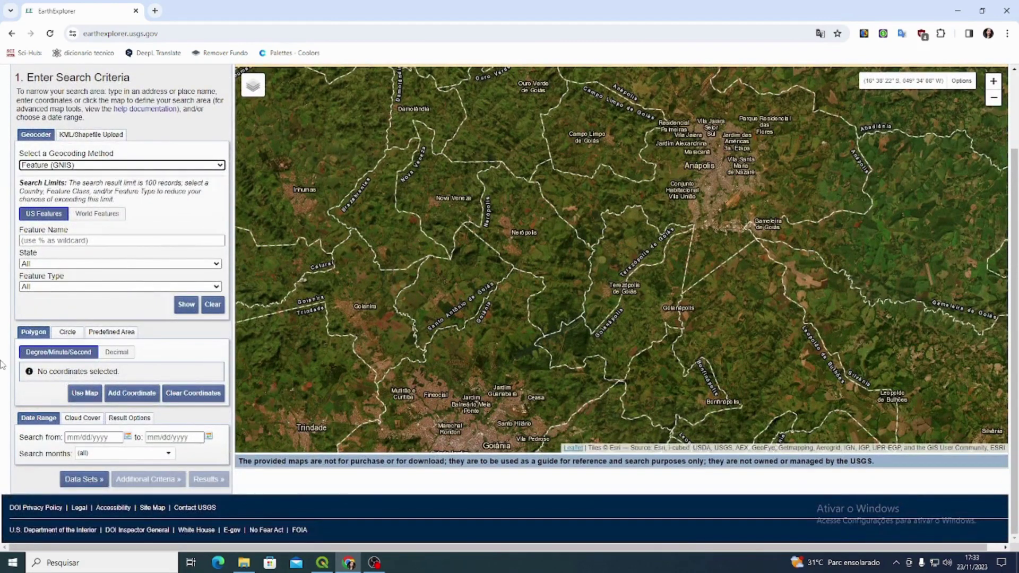
scroll(121, 414, "up", 1)
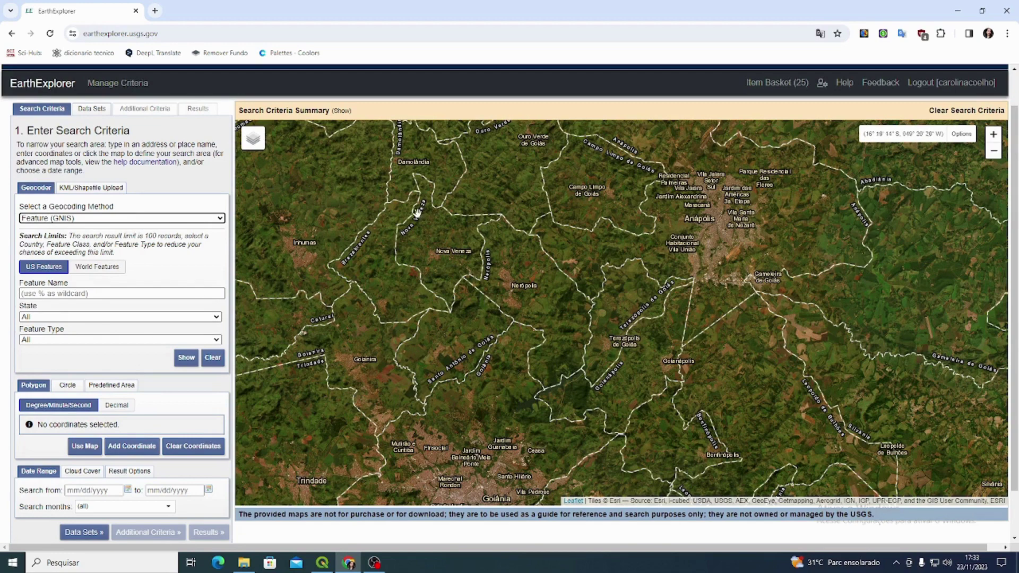
left_click(393, 191)
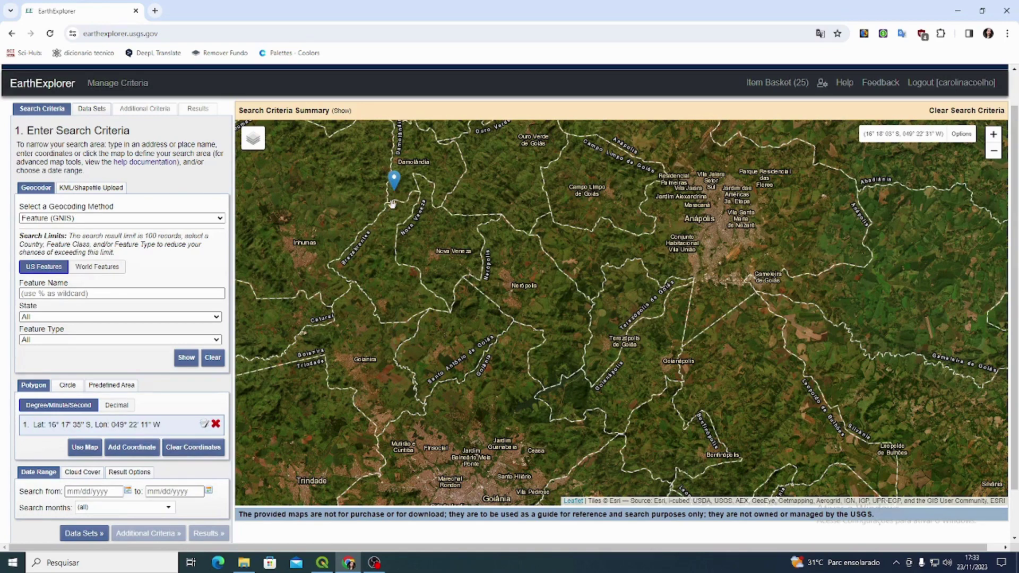
left_click(639, 191)
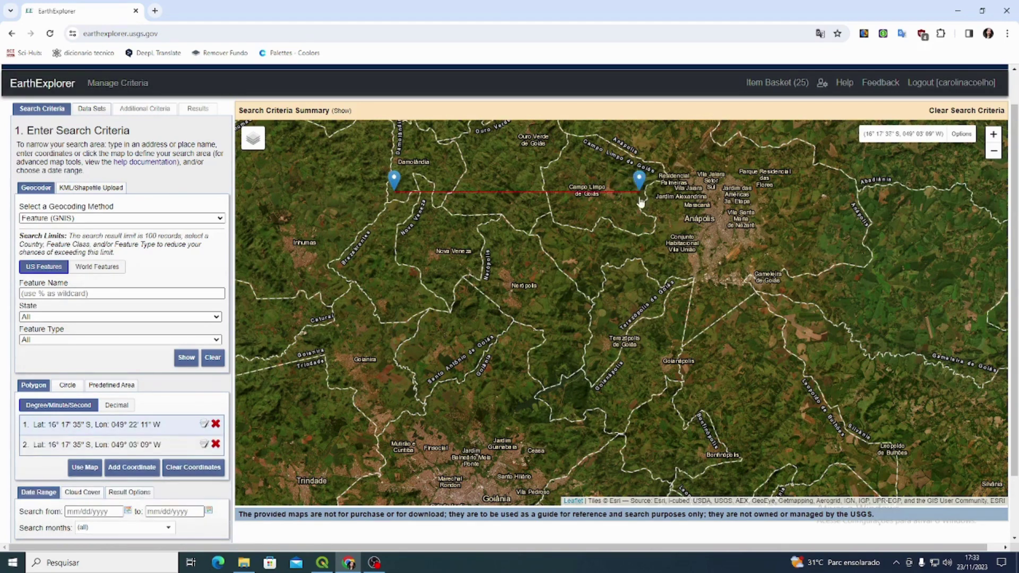
left_click(647, 431)
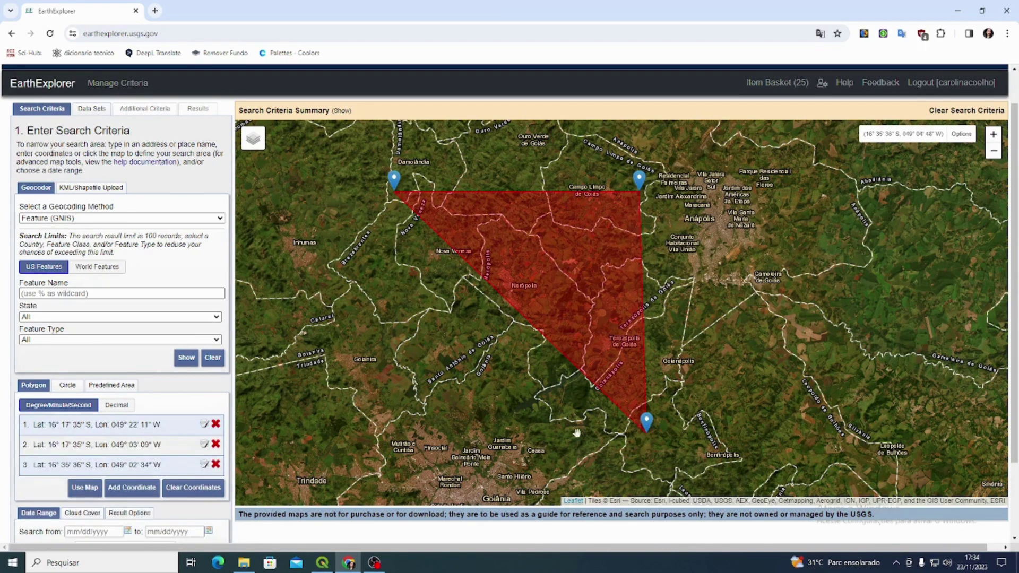
left_click(402, 426)
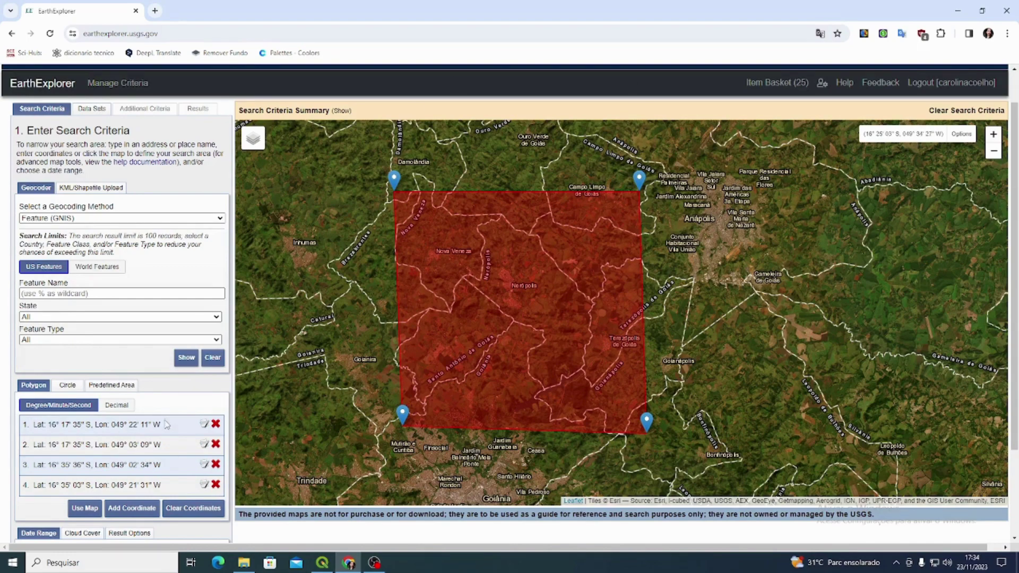
Step: Review the polygon coordinates, cloud cover and date range criteria, and proceed to the data set selection
scroll(171, 463, "down", 2)
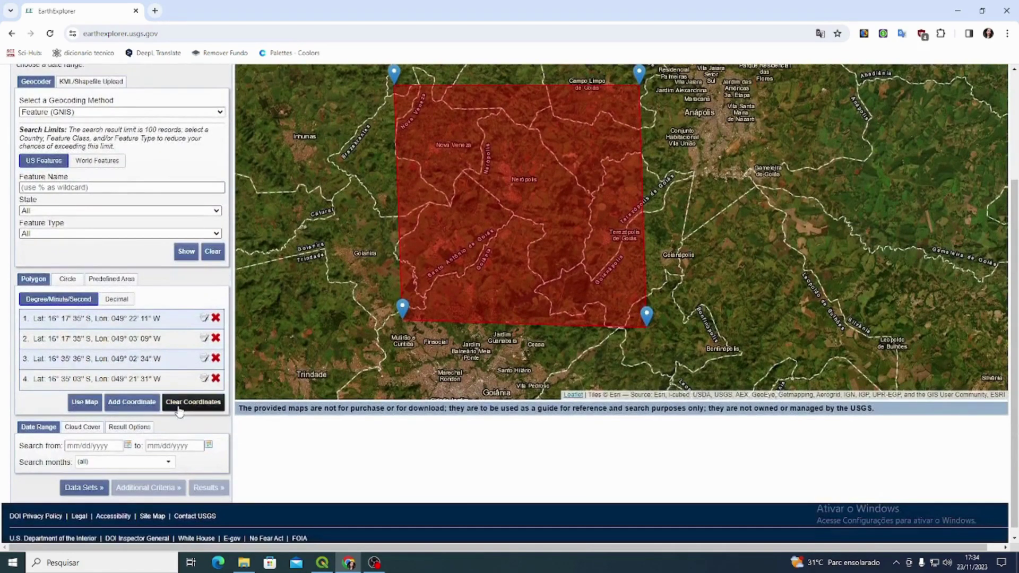
scroll(3, 413, "up", 1)
scroll(3, 413, "down", 1)
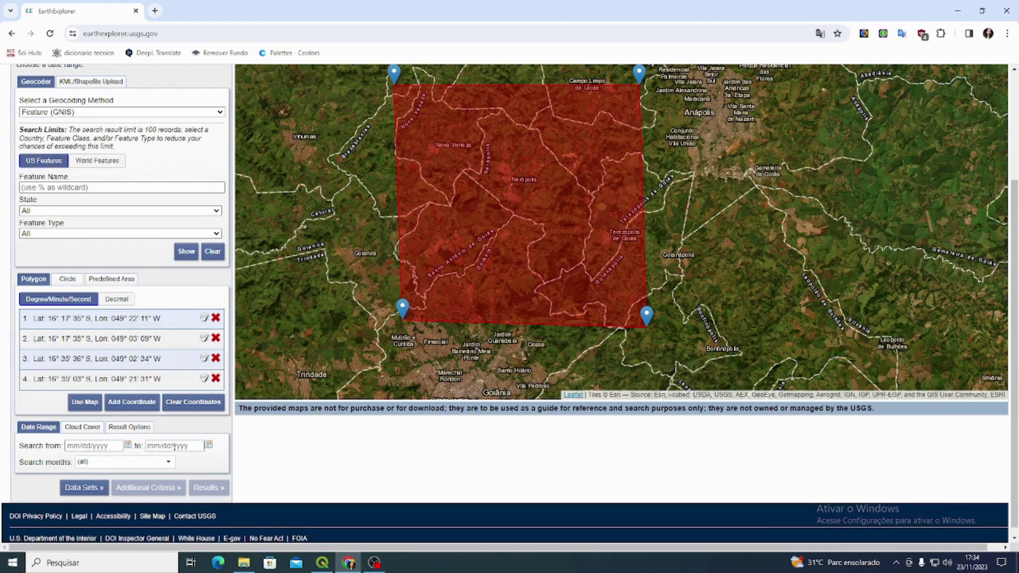
left_click(82, 428)
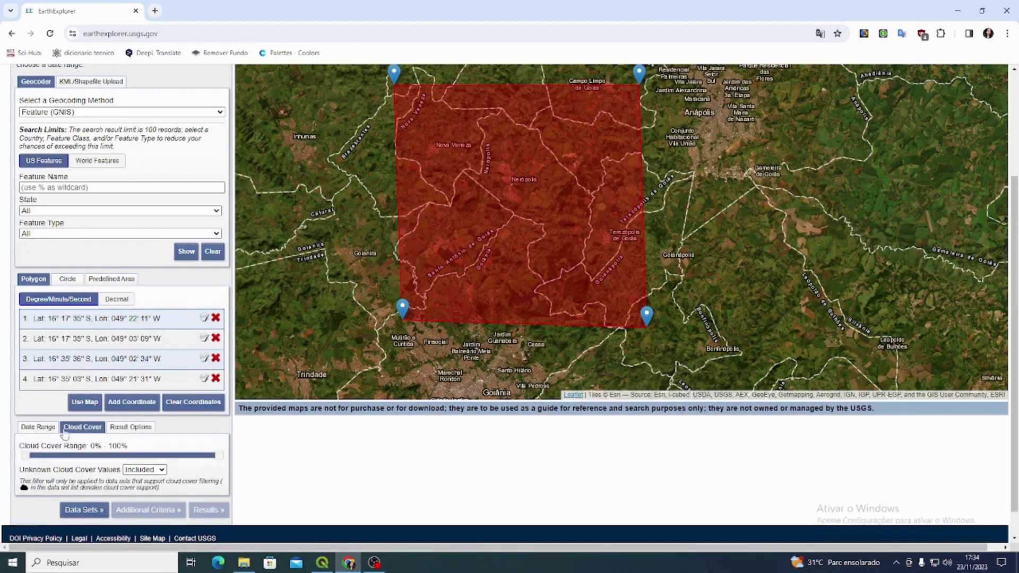
left_click(32, 429)
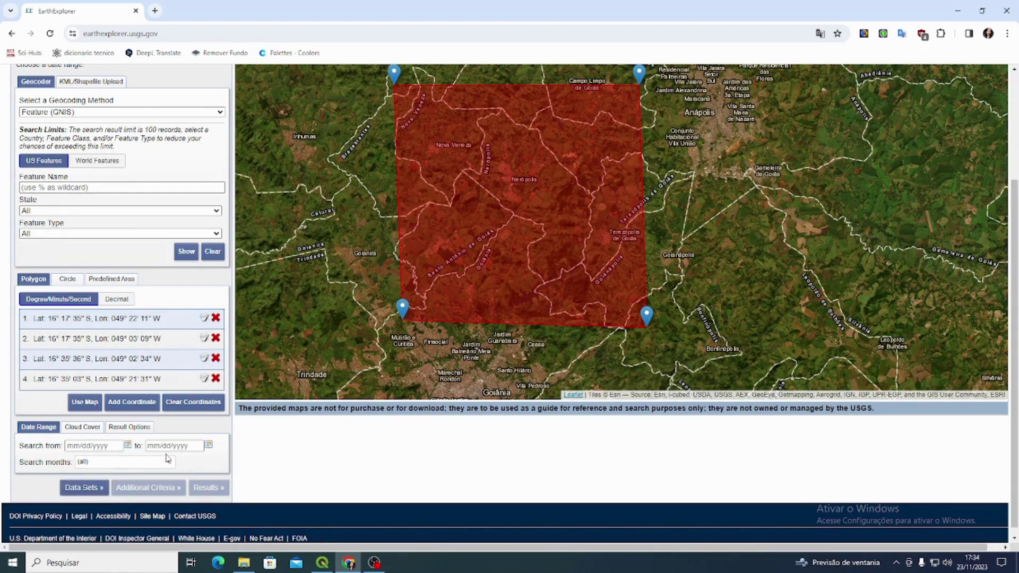
left_click(84, 488)
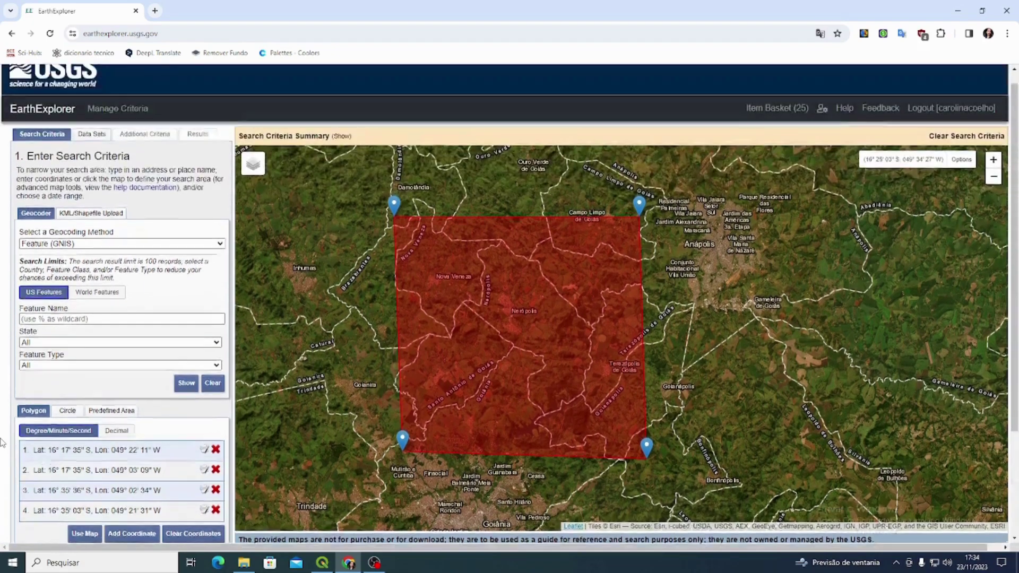
scroll(72, 265, "down", 1)
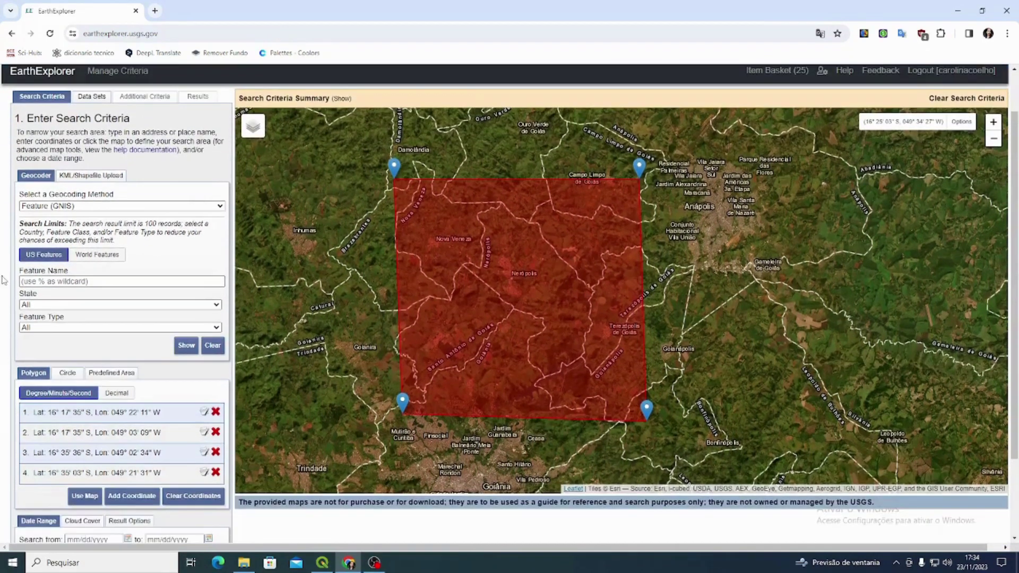
scroll(73, 266, "down", 2)
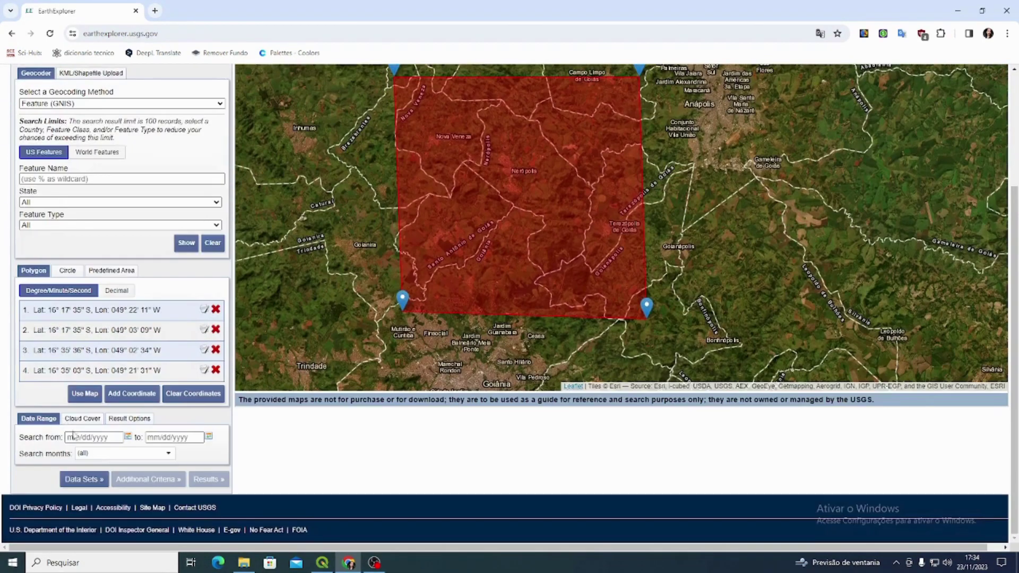
left_click(85, 480)
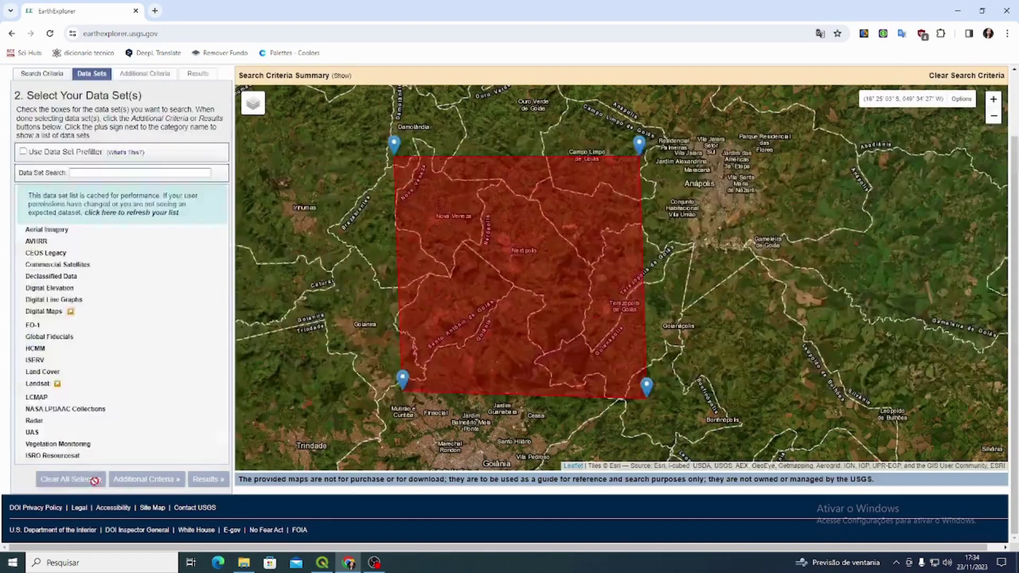
Step: Select the Landsat 8-9 OLI/TIRS C2 L2 data set under Landsat Collection 2 Level-2 and run the search
scroll(3, 261, "up", 1)
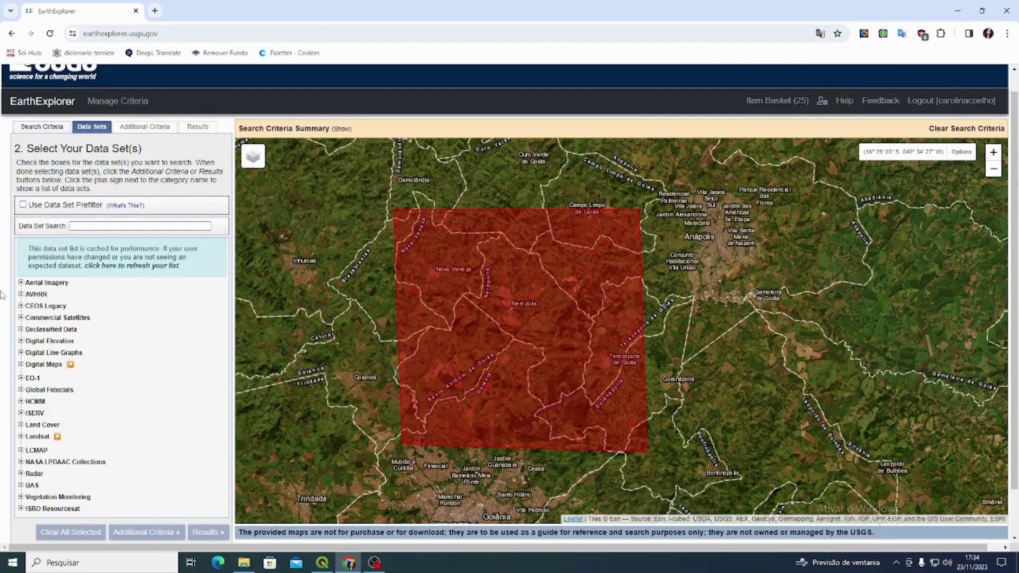
scroll(3, 296, "down", 1)
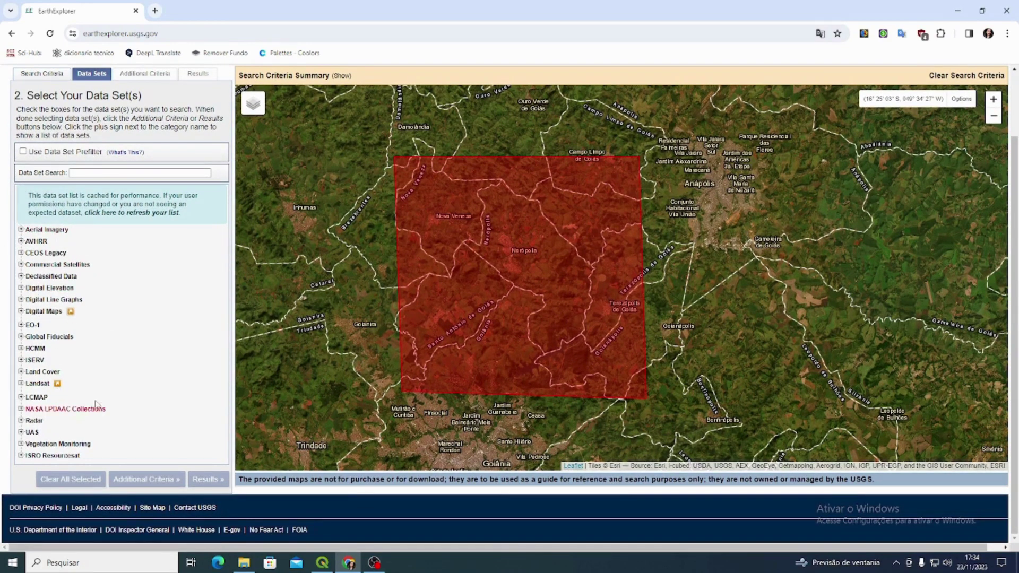
left_click(21, 384)
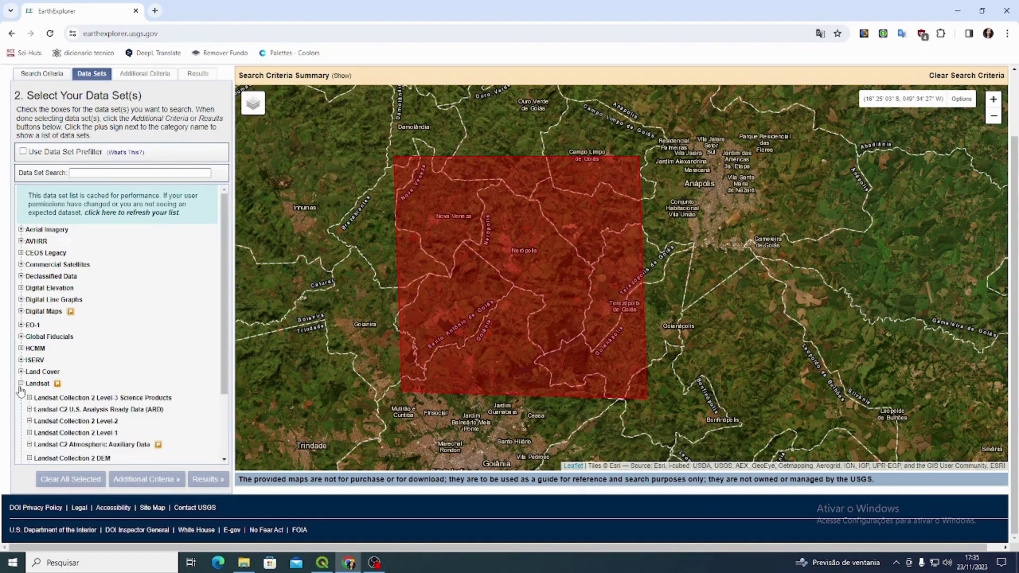
scroll(130, 292, "down", 2)
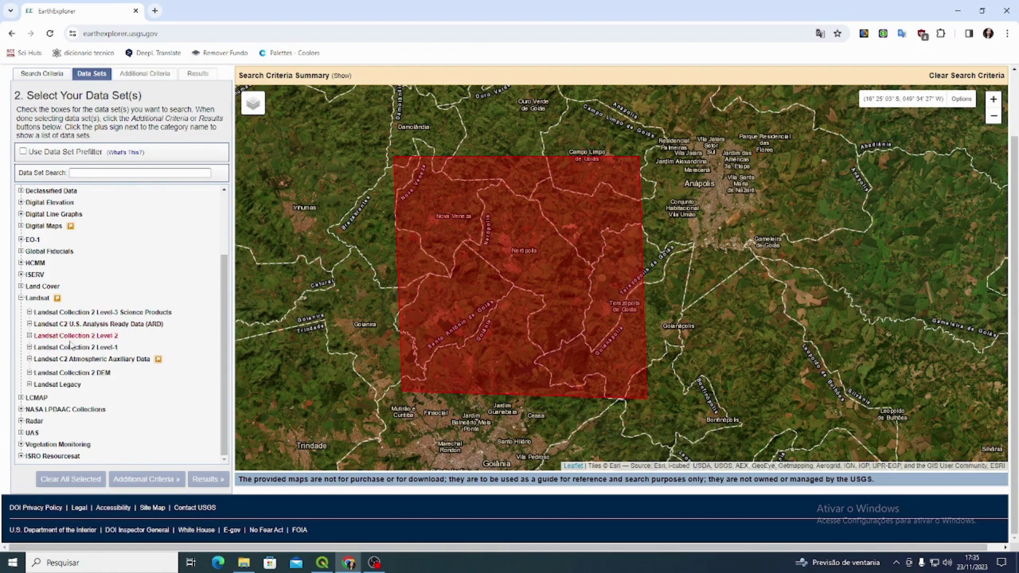
left_click(30, 336)
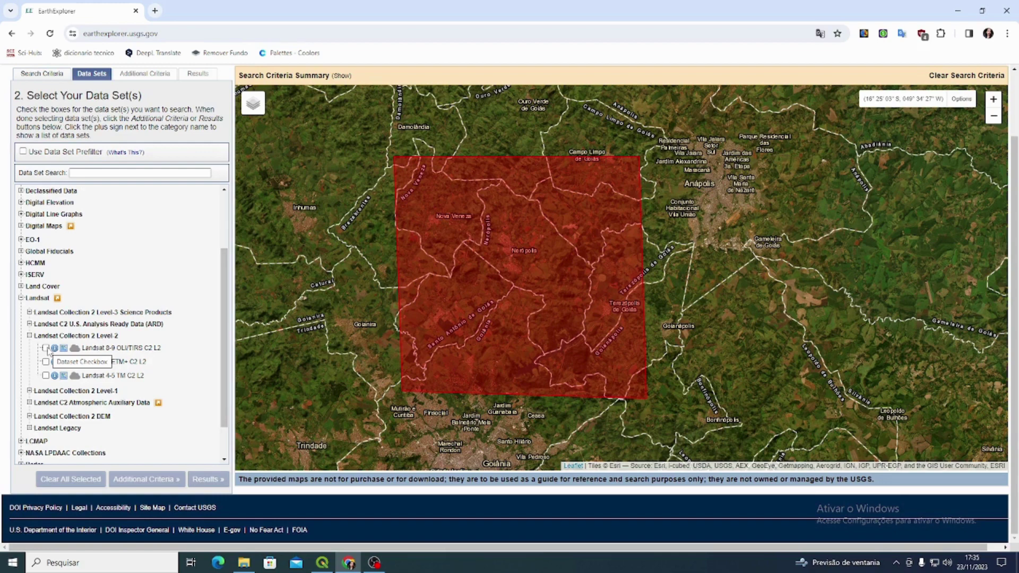
left_click(45, 348)
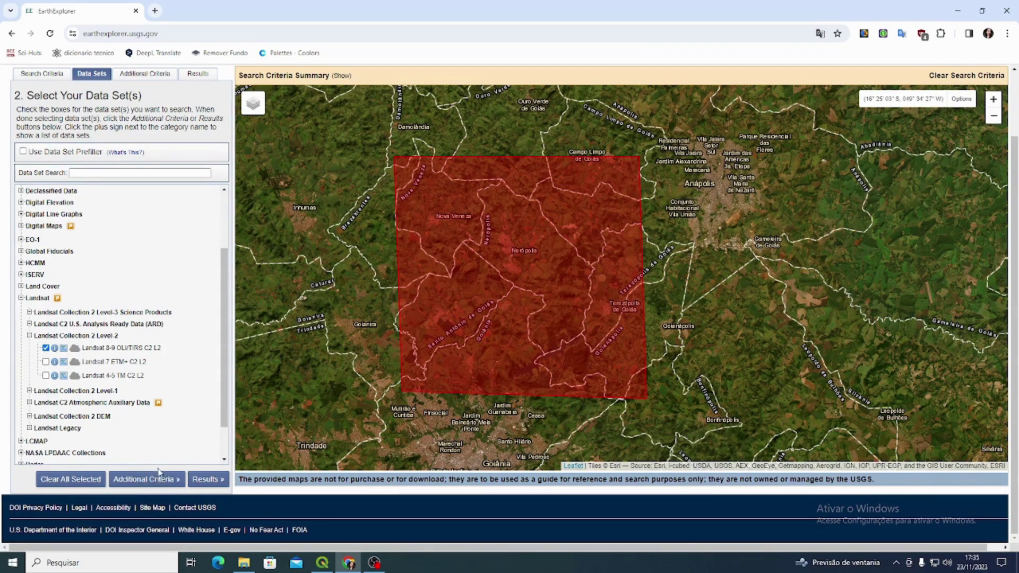
left_click(206, 478)
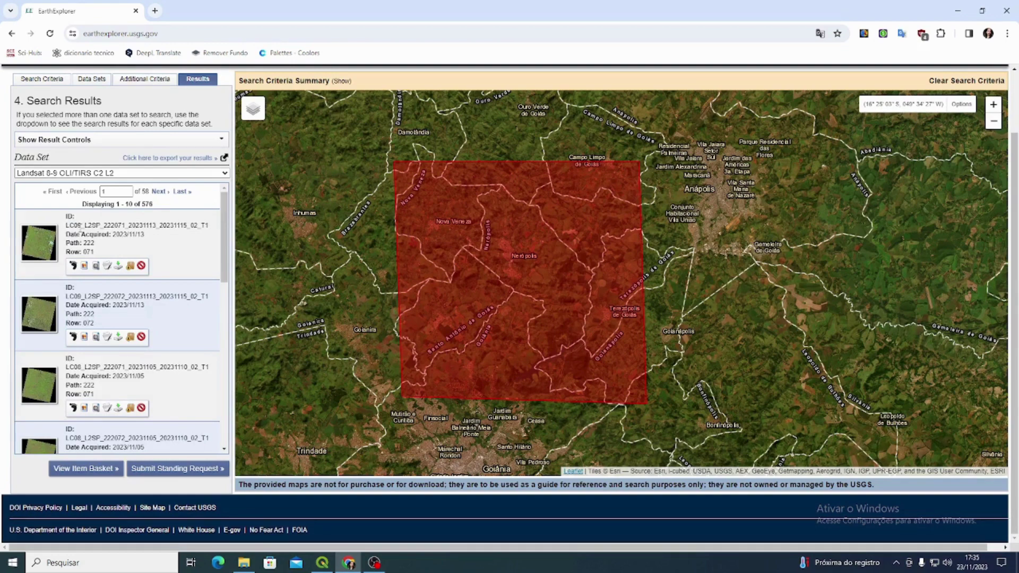
Step: Look through the scene IDs, acquisition dates and thumbnails on the first page of the Landsat 8-9 results
left_click_drag(92, 225, 82, 225)
scroll(180, 279, "down", 3)
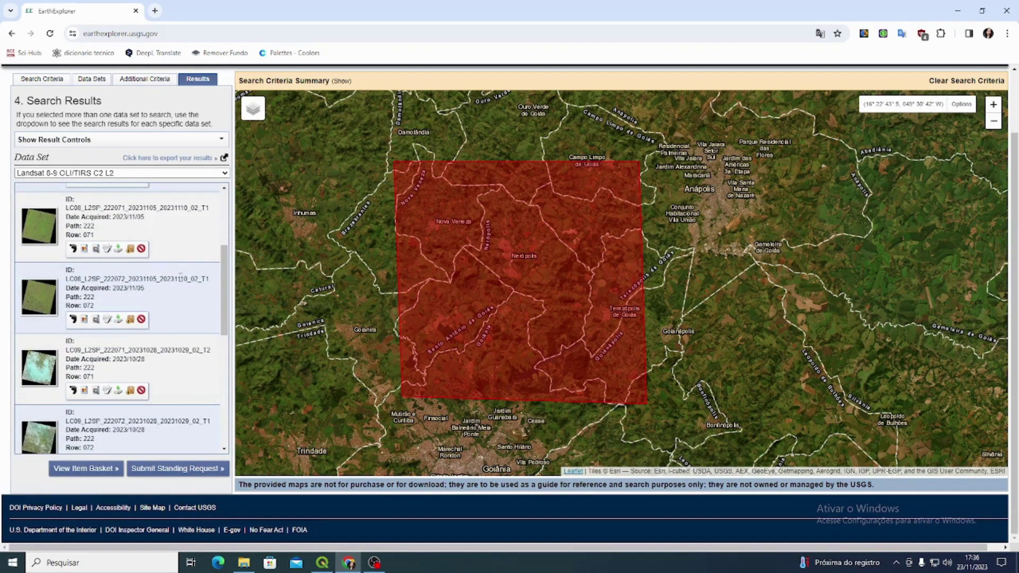
scroll(180, 279, "down", 5)
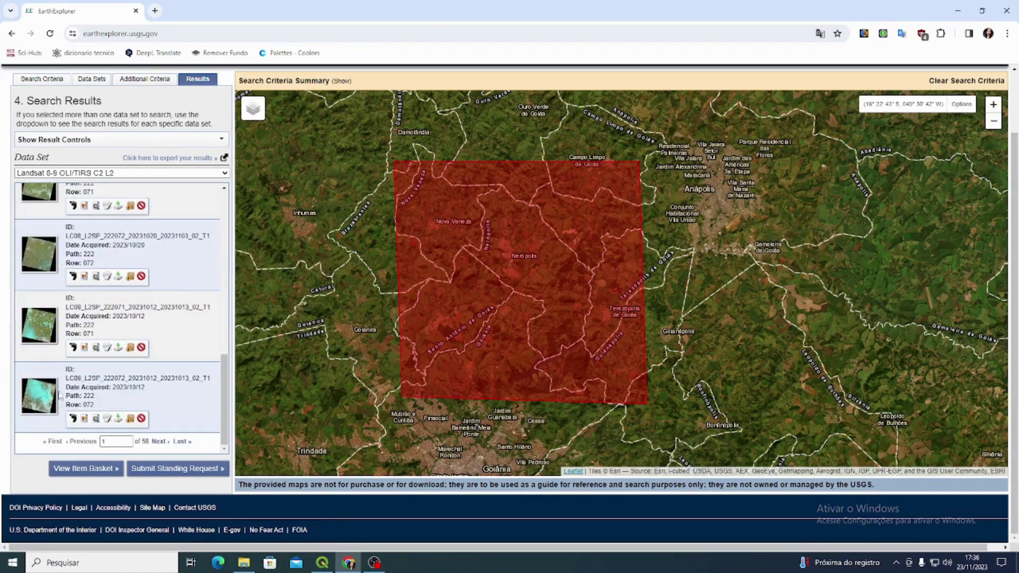
Step: Look through the scenes on the second page of the Landsat 8-9 results for a cloud-free image from September 2023
left_click(164, 444)
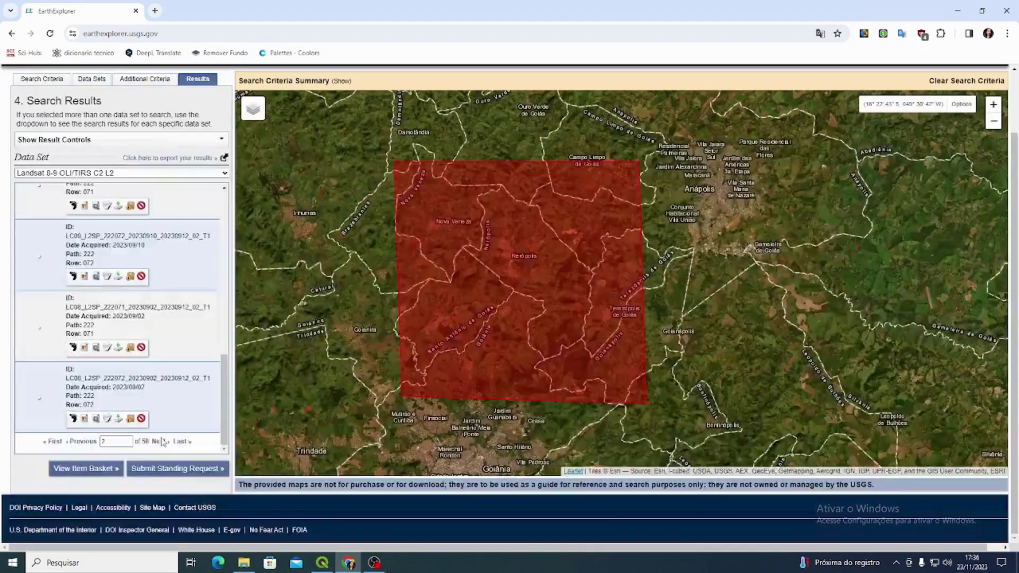
scroll(177, 274, "up", 1)
scroll(178, 274, "down", 2)
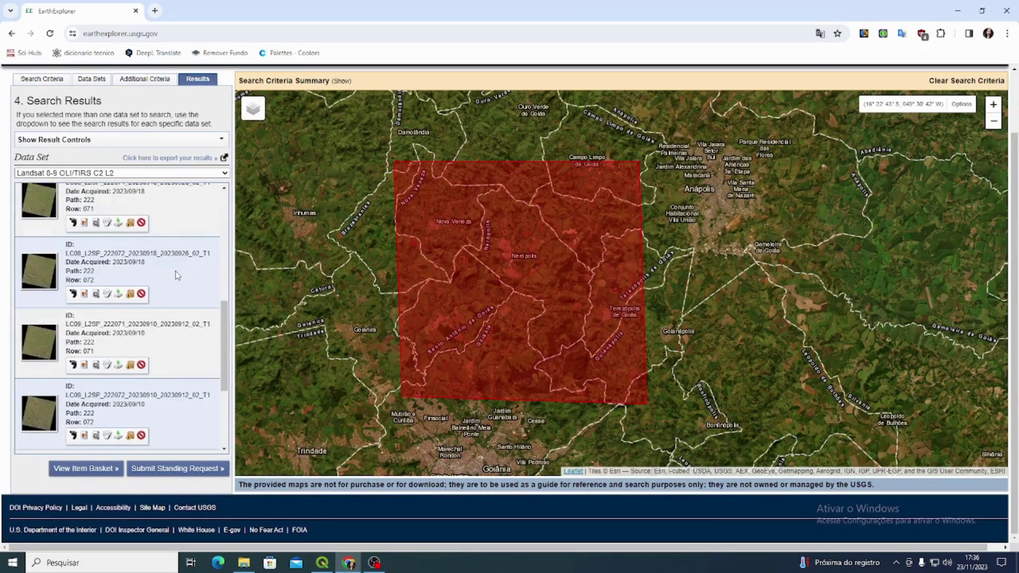
scroll(42, 266, "up", 3)
scroll(69, 371, "down", 3)
scroll(147, 431, "up", 1)
scroll(132, 382, "up", 2)
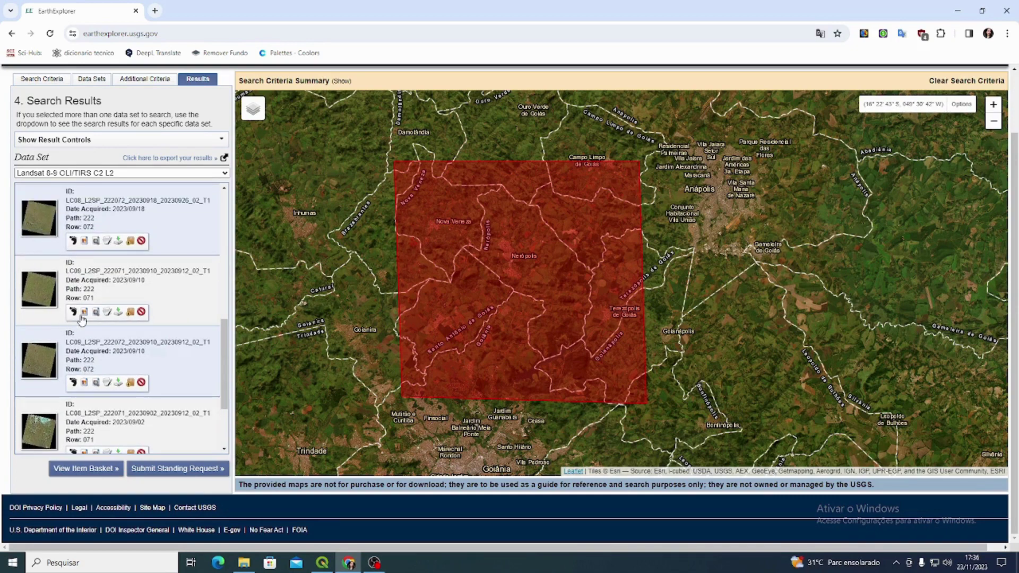
Step: Overlay the 2023/09/10 scene of path 222, row 071 on the map and examine how it covers the search polygon
left_click(84, 313)
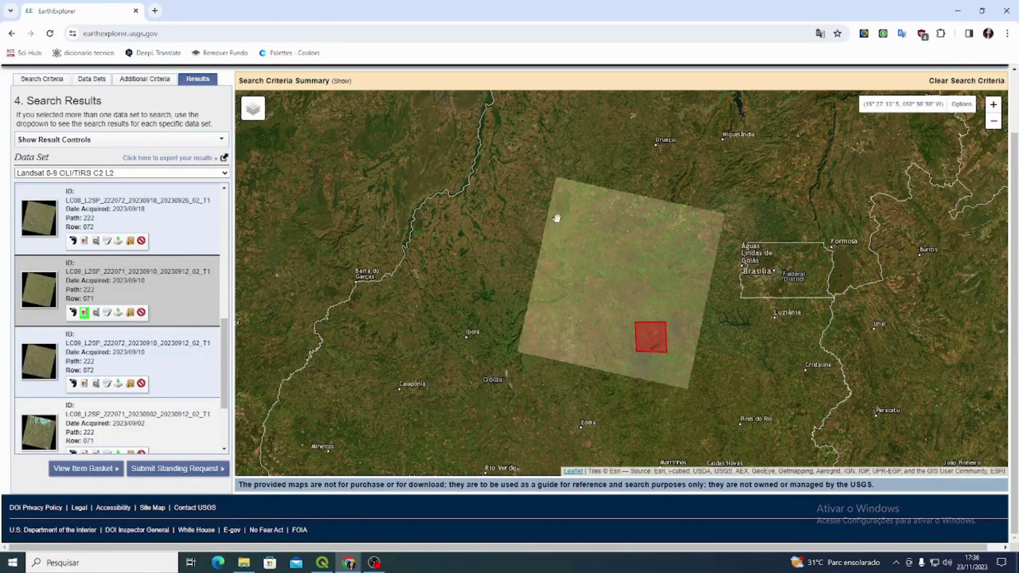
scroll(683, 340, "up", 3)
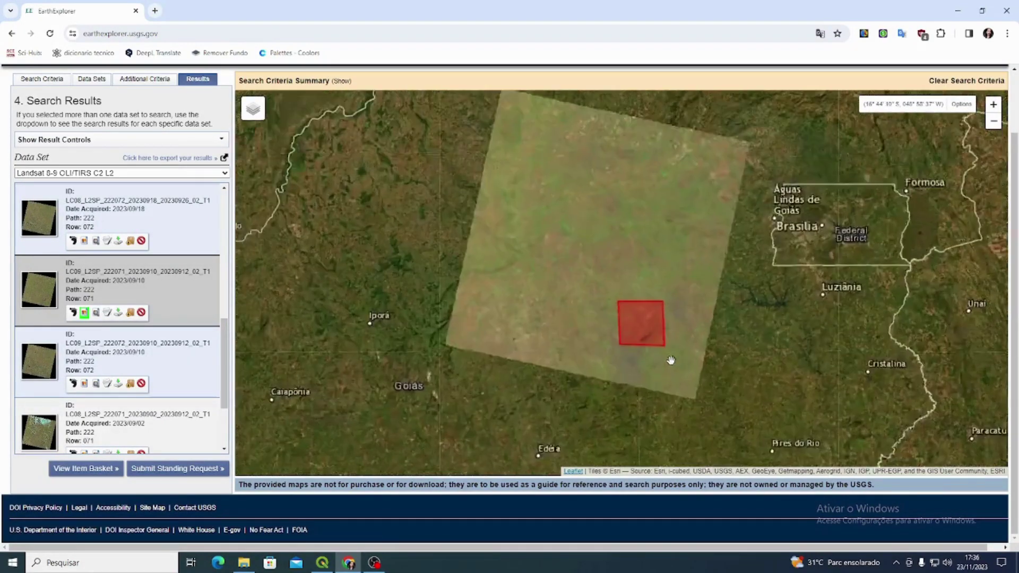
scroll(643, 296, "down", 2)
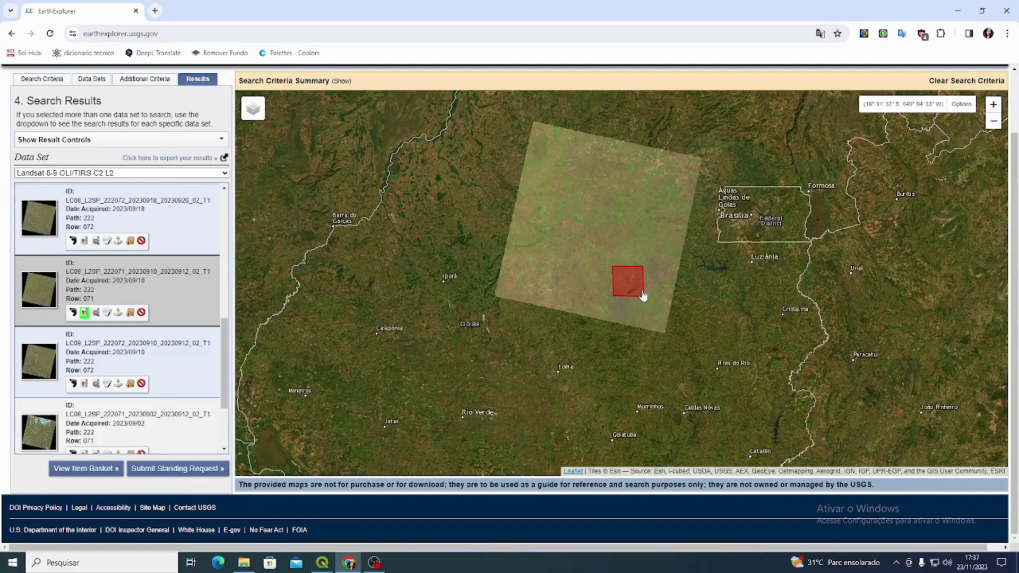
scroll(643, 295, "up", 2)
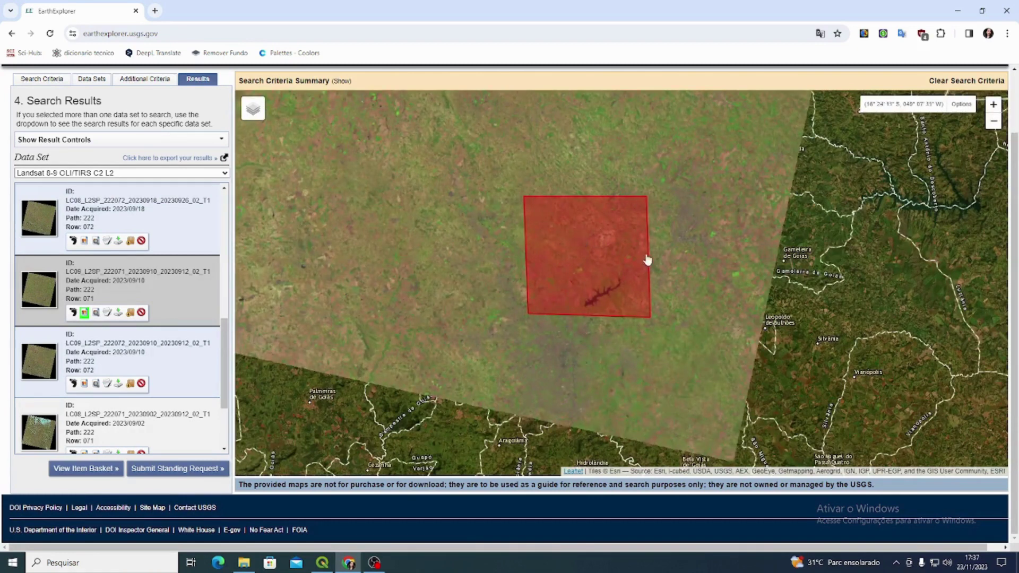
scroll(608, 239, "up", 1)
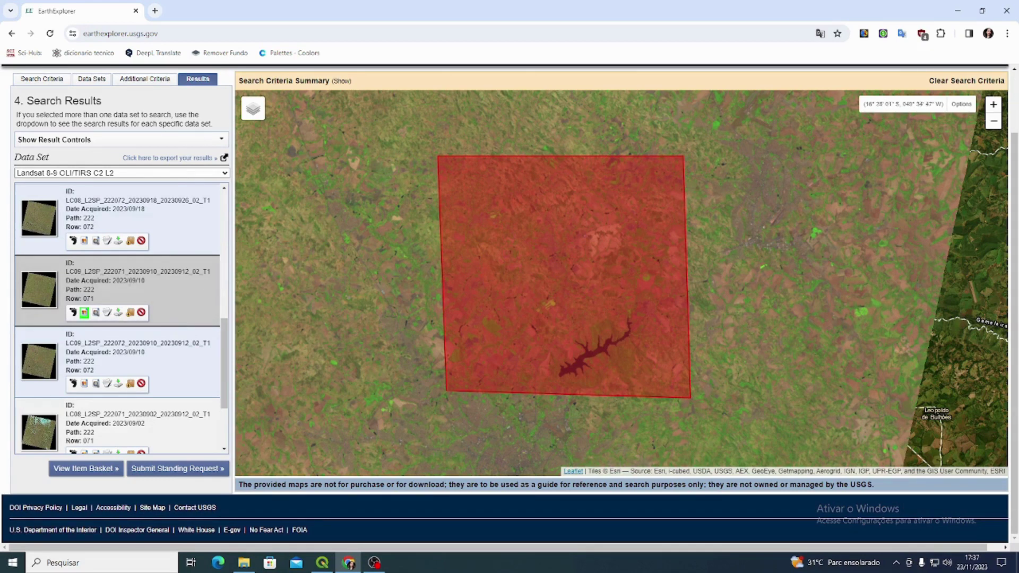
Step: Open the individual file download options of the scene's Landsat Collection 2 Level-2 Product Bundle and review the SR band files
left_click(119, 315)
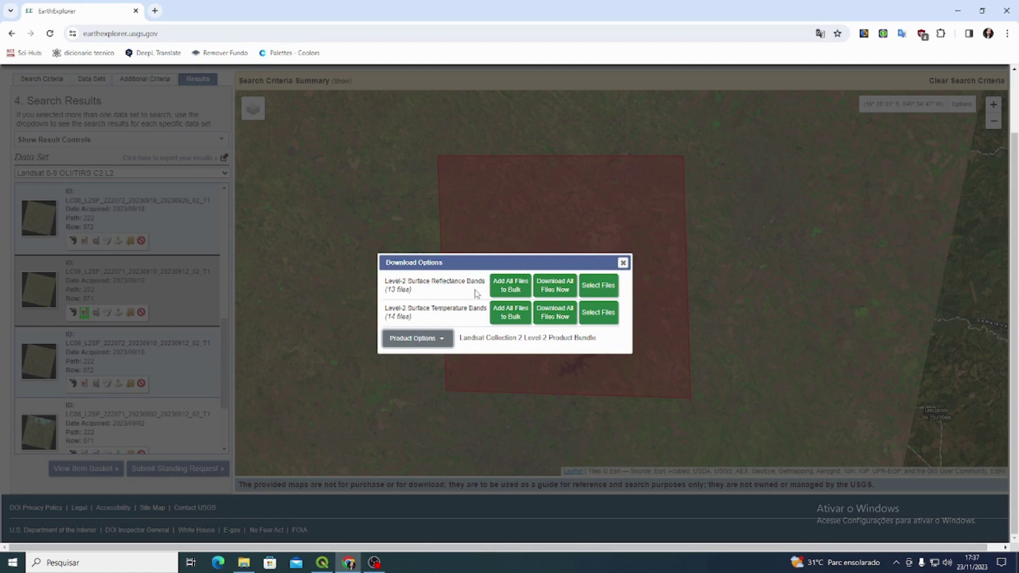
left_click(423, 346)
scroll(624, 250, "down", 2)
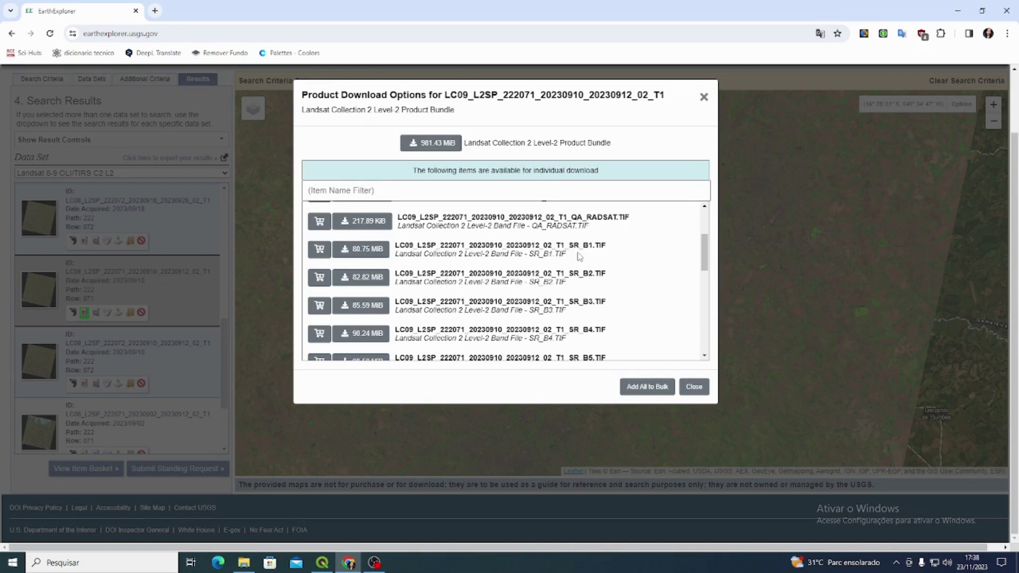
left_click_drag(569, 247, 596, 247)
left_click(606, 247)
left_click_drag(584, 245, 593, 245)
left_click(584, 275)
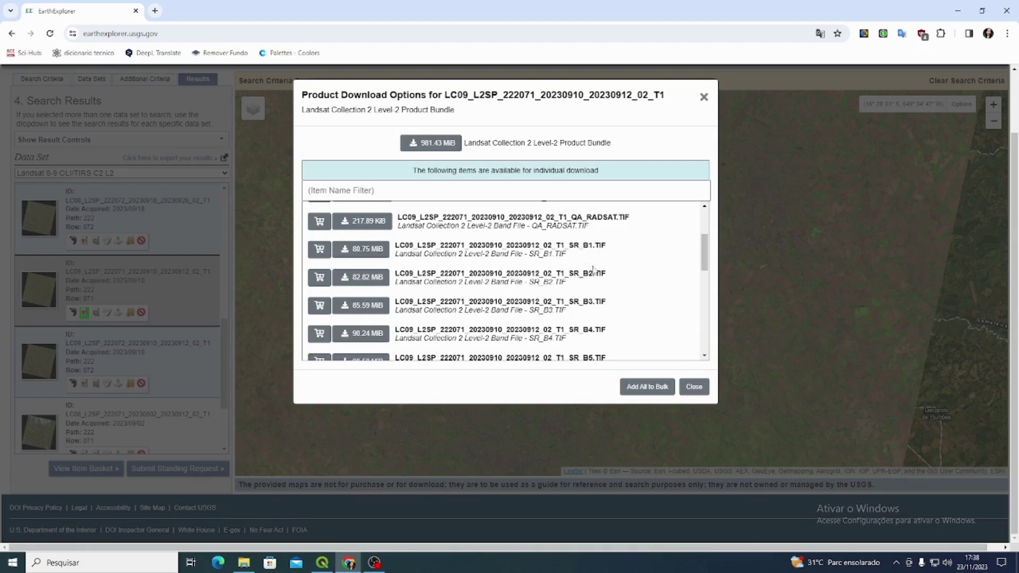
Step: Download the scene's surface reflectance band files from SR_B1.TIF to SR_B7.TIF one by one
left_click(341, 256)
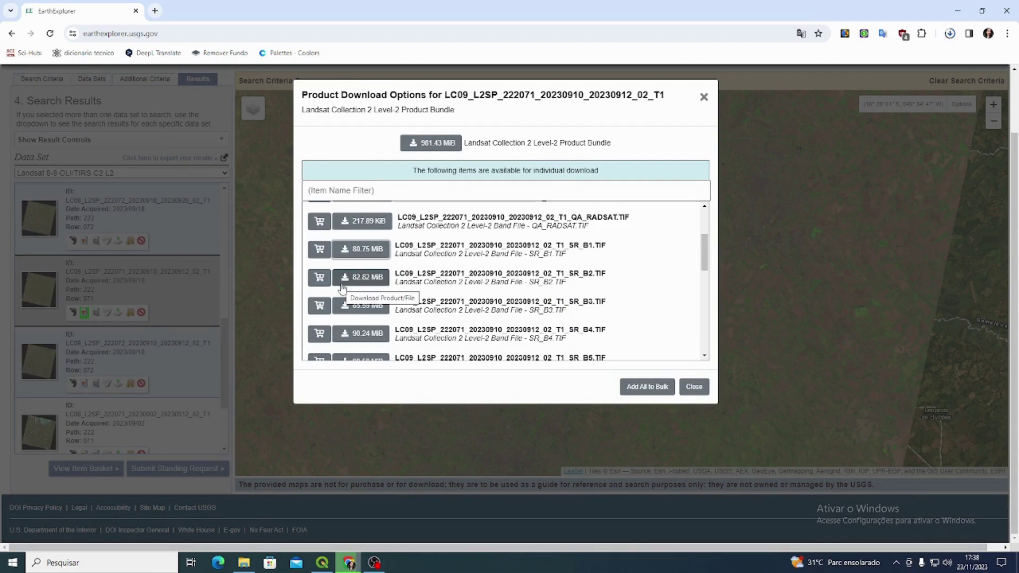
left_click(377, 316)
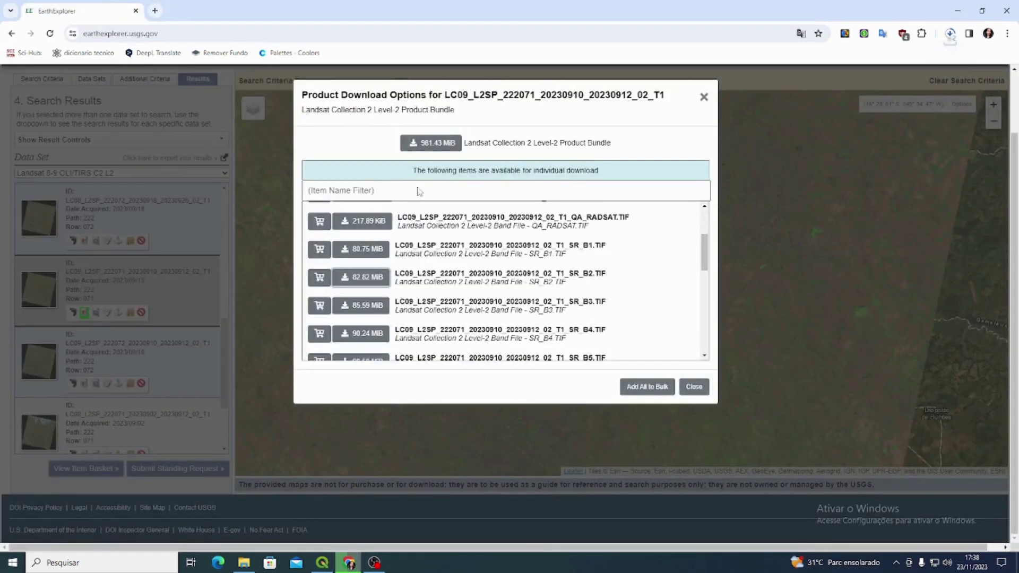
scroll(372, 311, "down", 1)
left_click(382, 280)
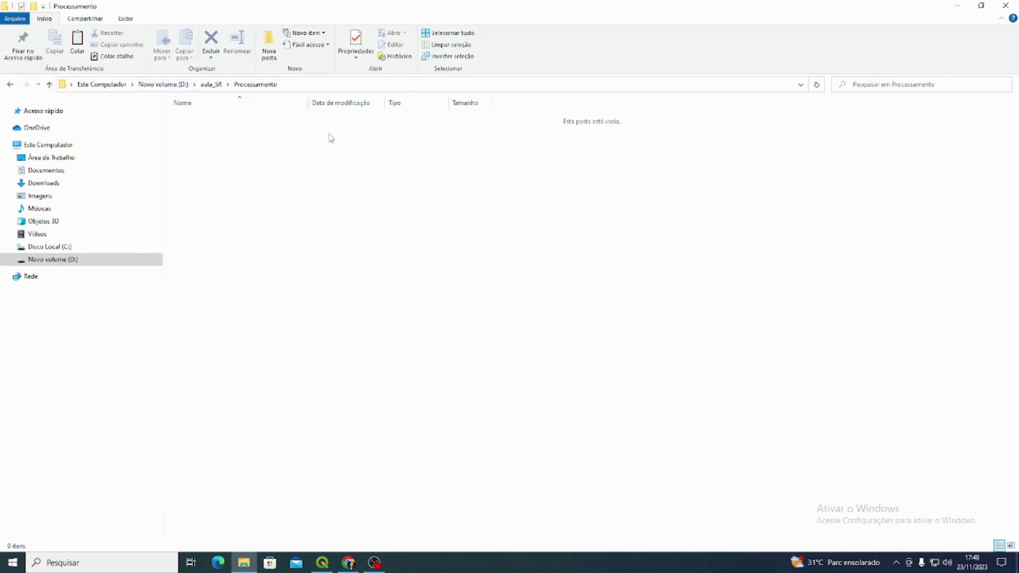
Step: Create a folder named Raster inside D:\aula_SR\Processamento
right_click(317, 228)
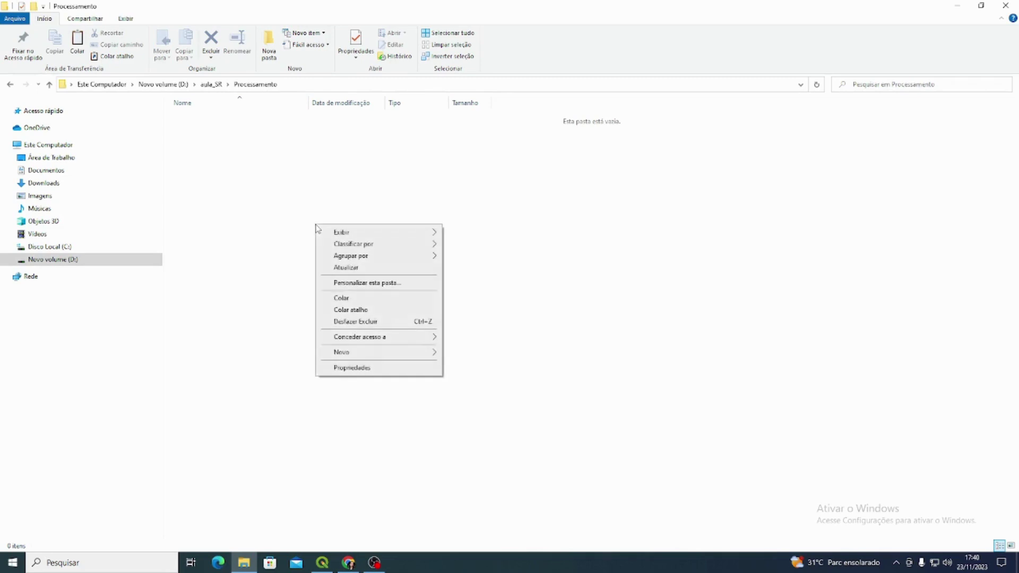
mouse_move(371, 352)
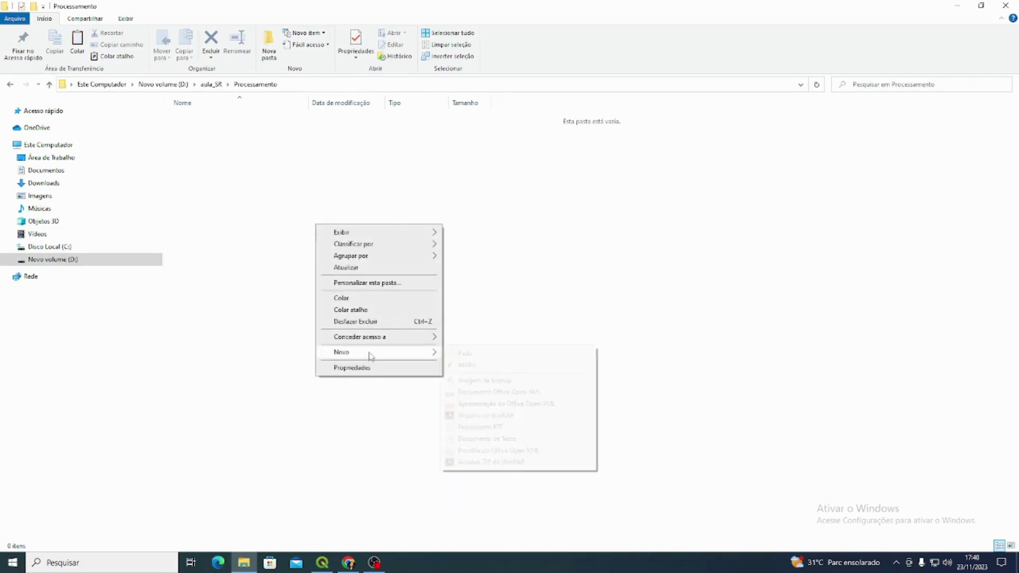
left_click(485, 355)
type("Ra")
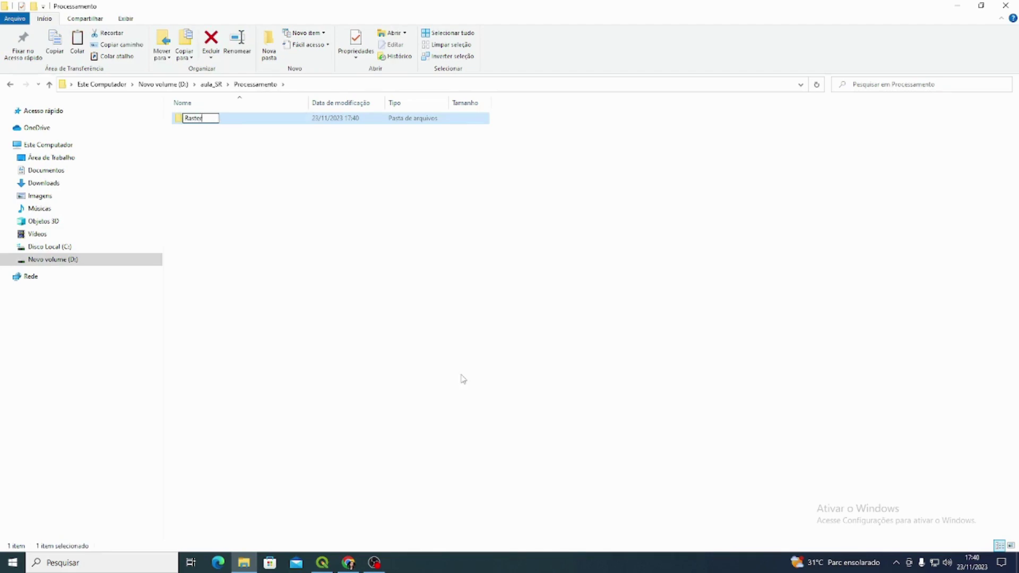
type("ster")
key("Return")
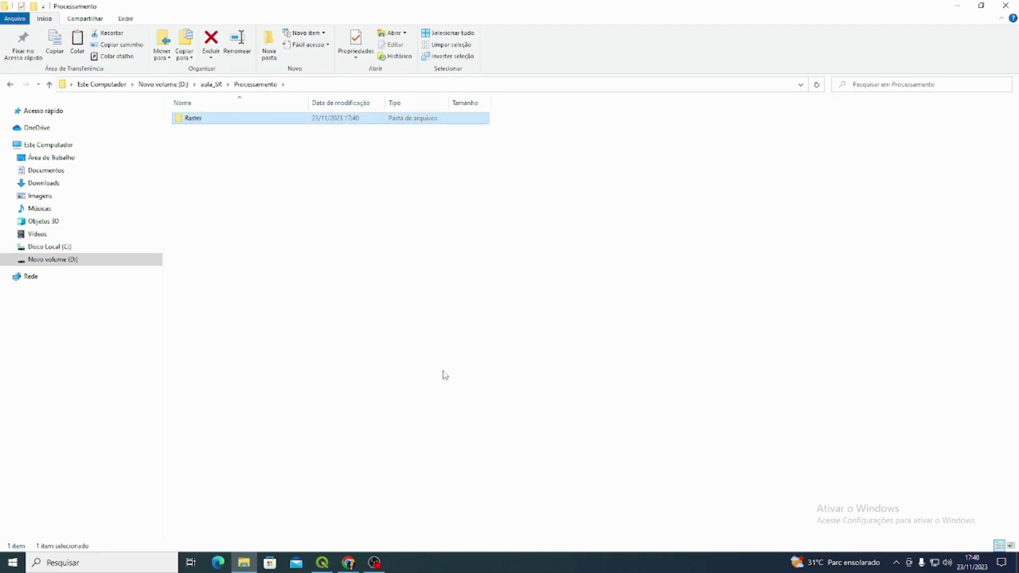
Step: Paste the copied SR_B1 to SR_B7 TIF files into the Raster folder, widen the name column and return to Processamento
key("Return")
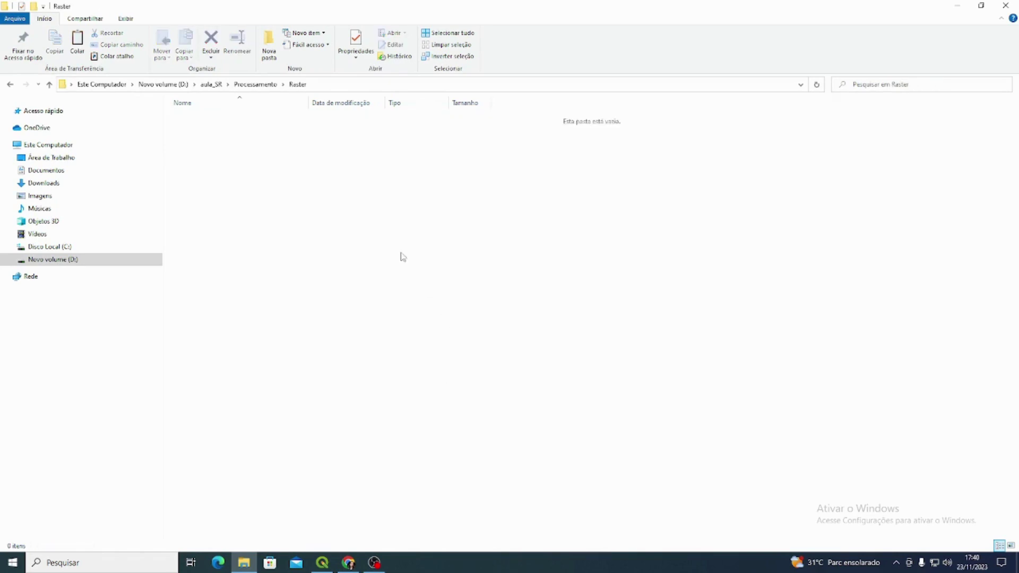
key("ctrl+v")
left_click_drag(308, 102, 399, 103)
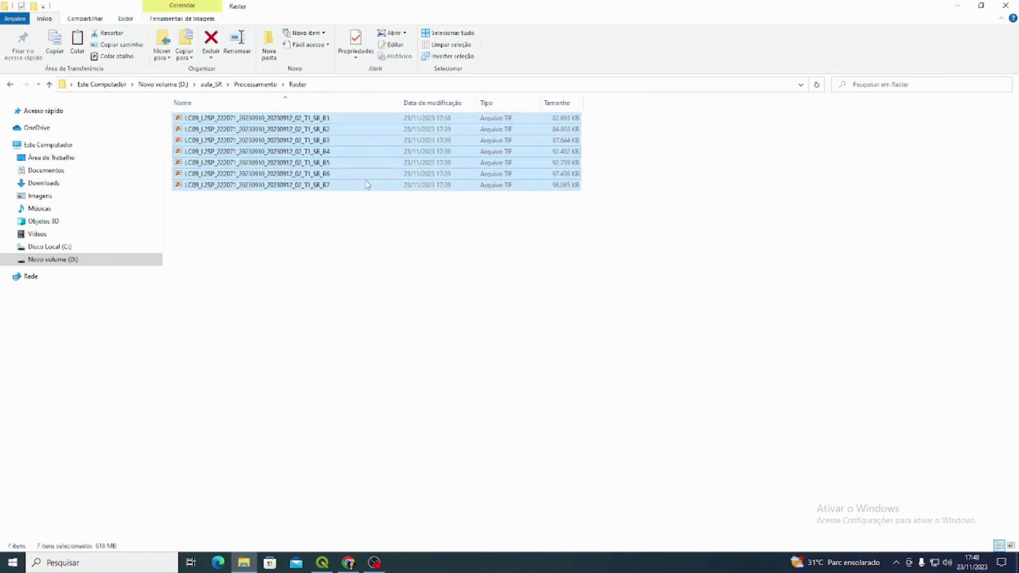
left_click(344, 234)
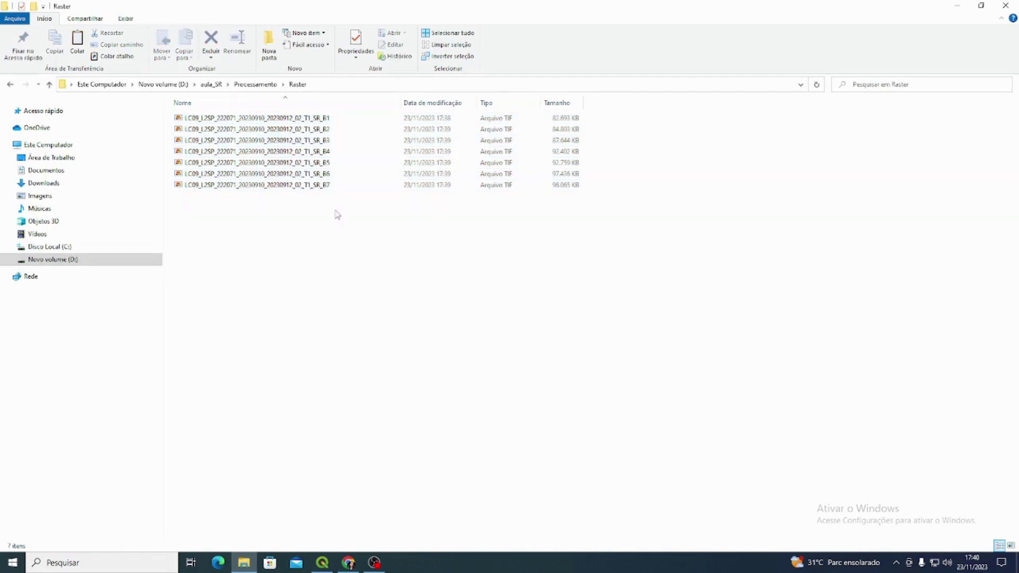
left_click(265, 84)
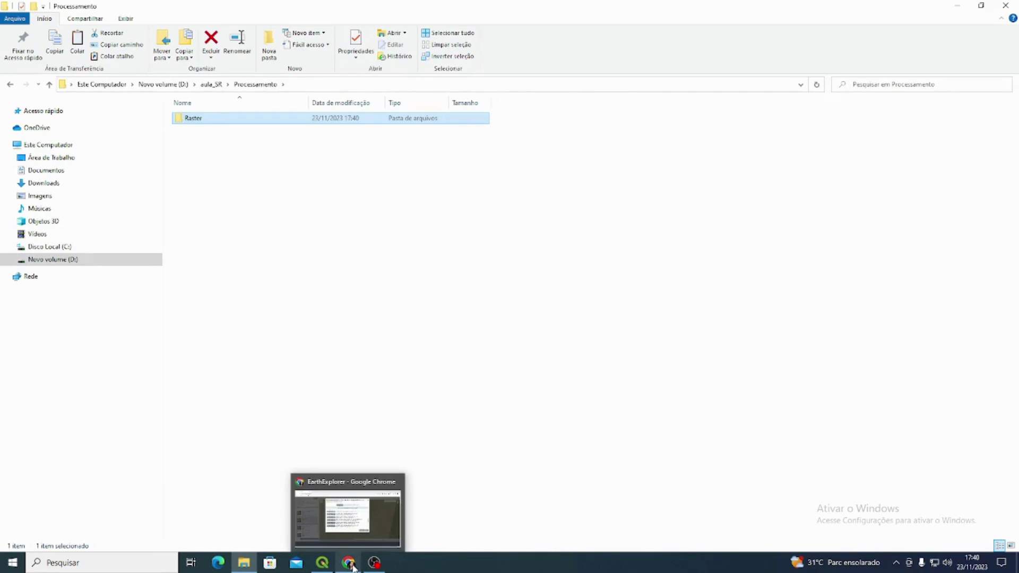
Step: Switch to Chrome, replace the EarthExplorer page with a new tab and search for "malha territorial ibge"
left_click(351, 564)
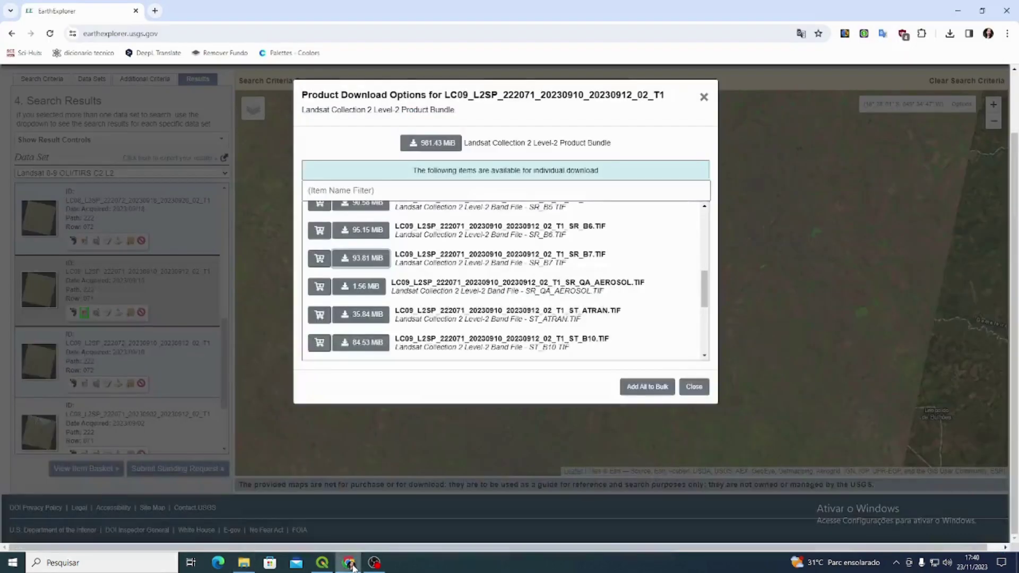
left_click(154, 11)
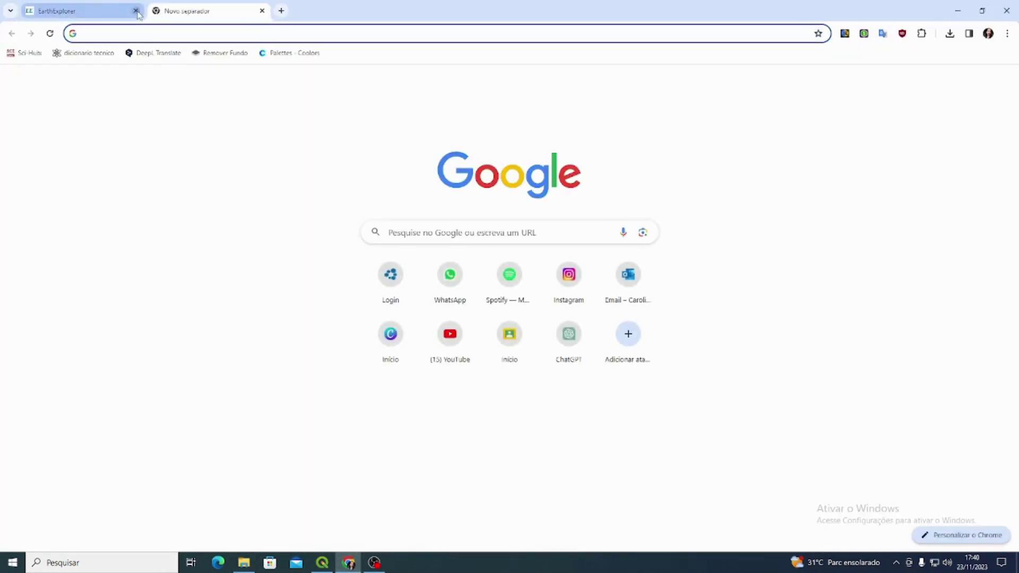
left_click(152, 36)
type("ma")
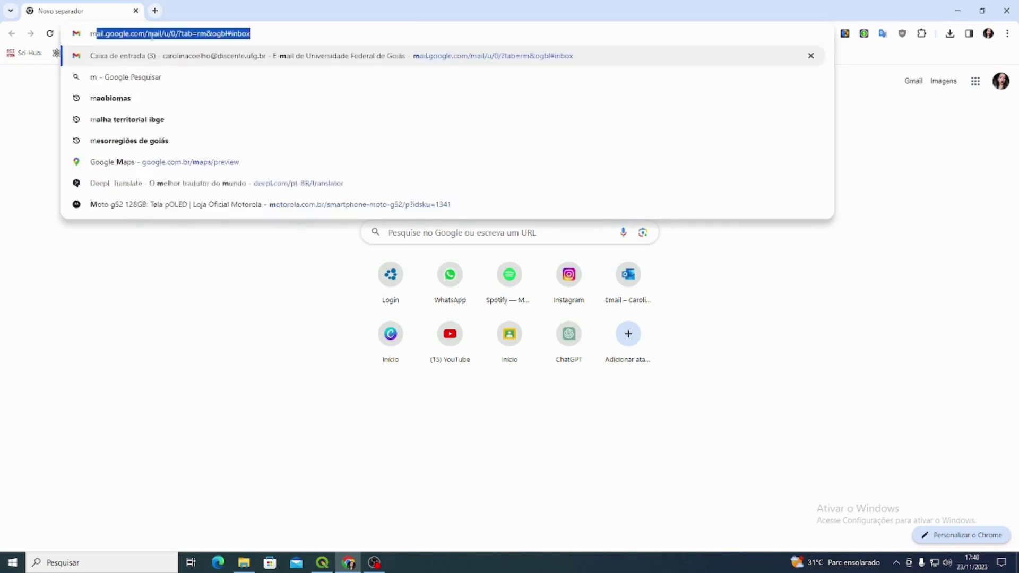
key("Down")
key("Down")
key("Return")
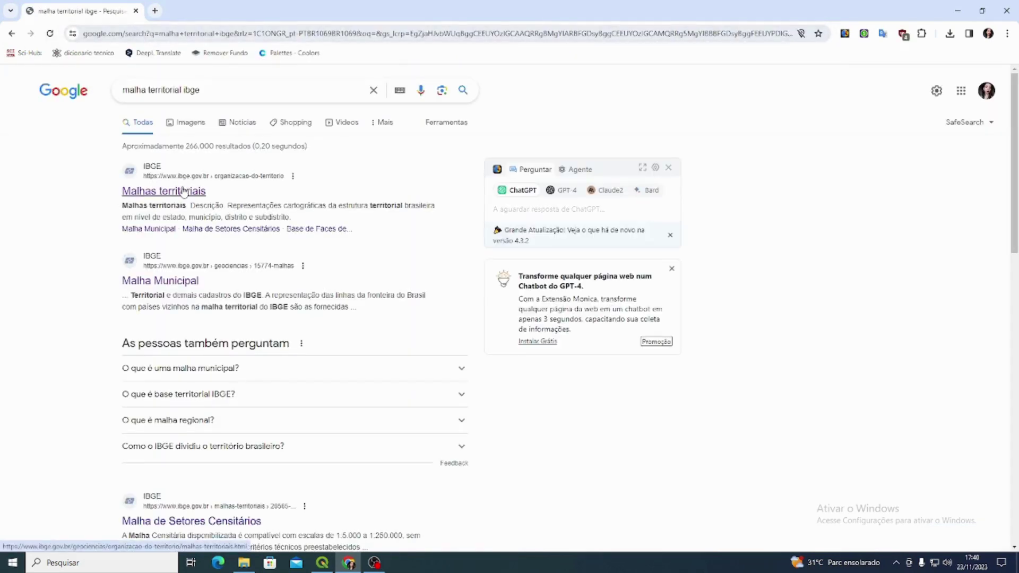
Step: Open IBGE's Malhas territoriais page, go to Malha Municipal and download the 2022 Municípios file for Goiás
left_click(183, 191)
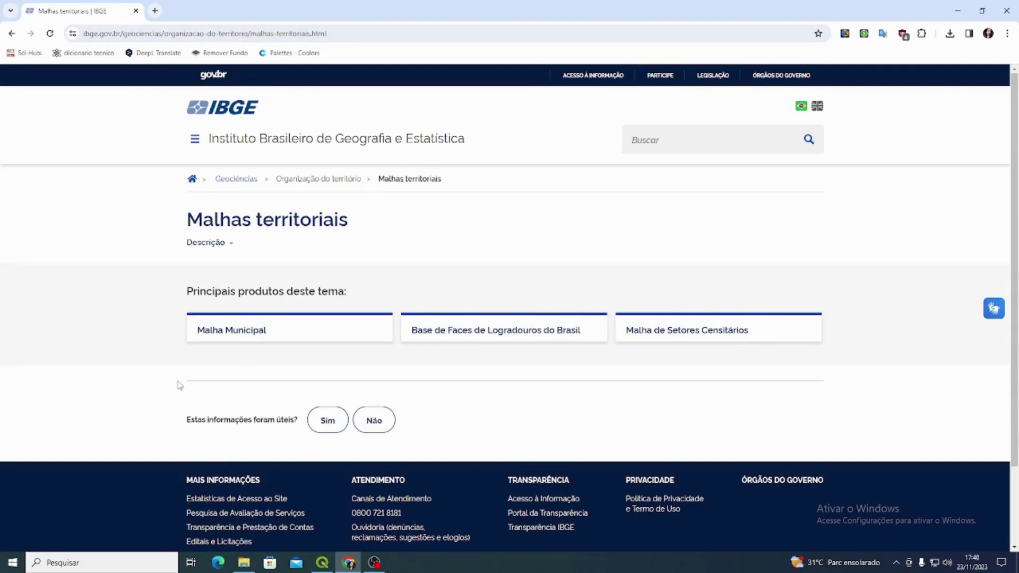
left_click(261, 331)
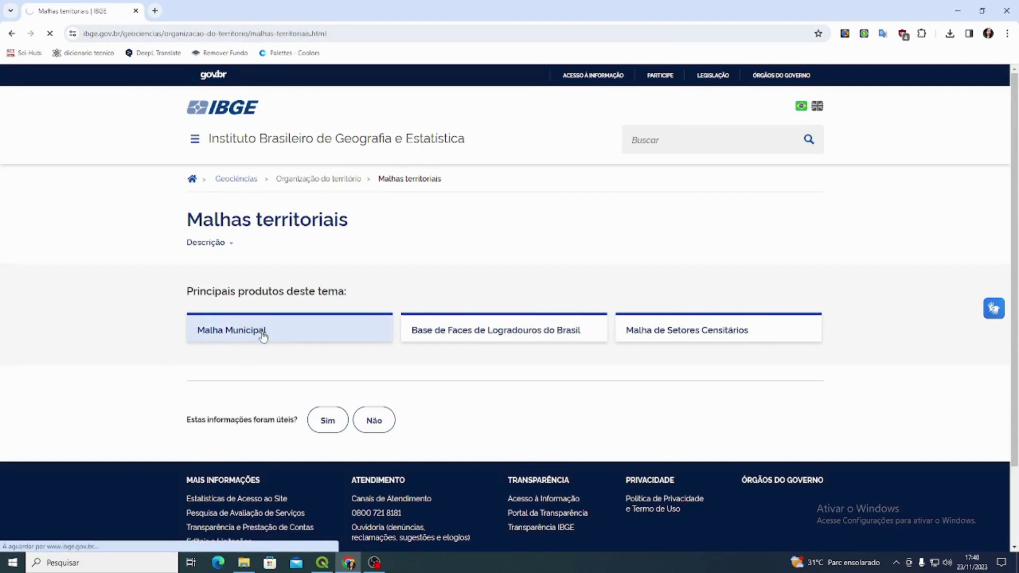
scroll(288, 201, "down", 2)
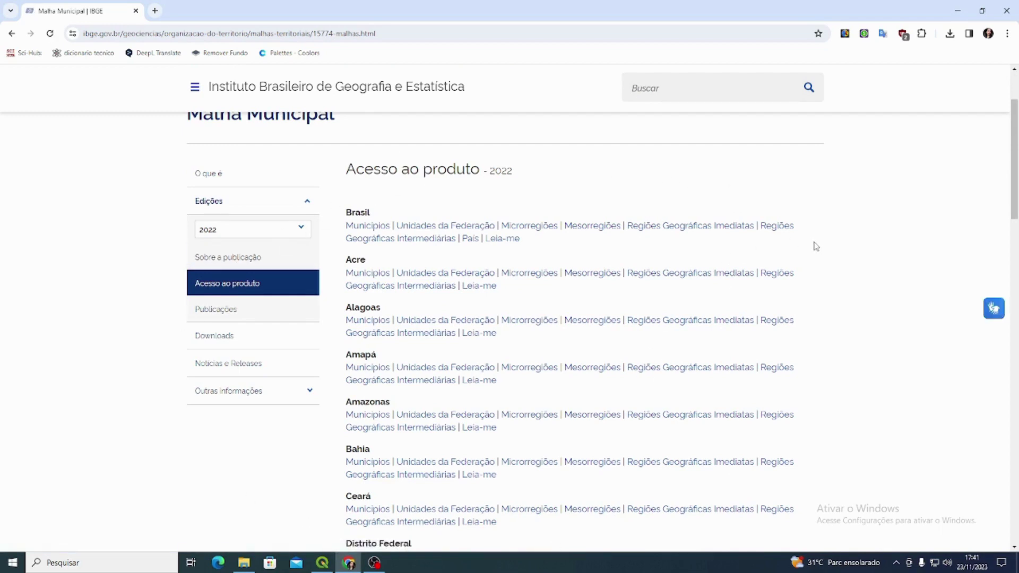
scroll(816, 246, "down", 7)
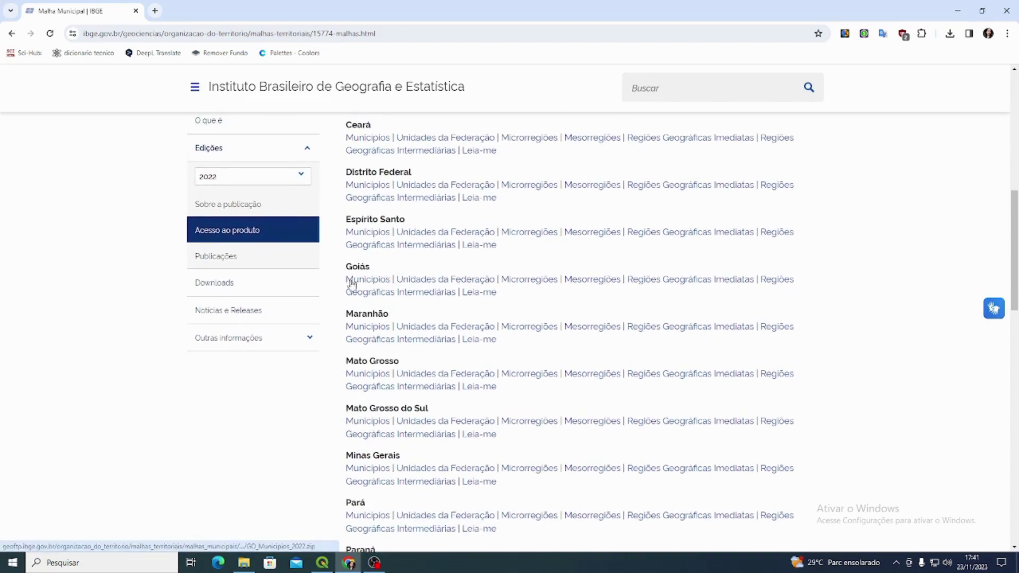
left_click(382, 287)
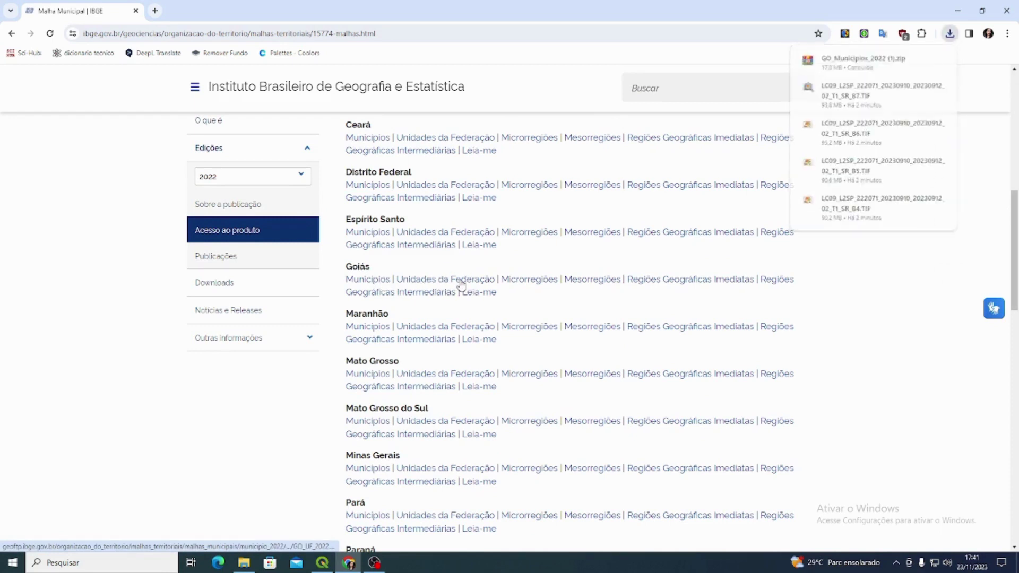
Step: Download the 2022 Unidades da Federação file for Brasil from the Malha Municipal page
scroll(470, 281, "up", 4)
scroll(472, 278, "up", 3)
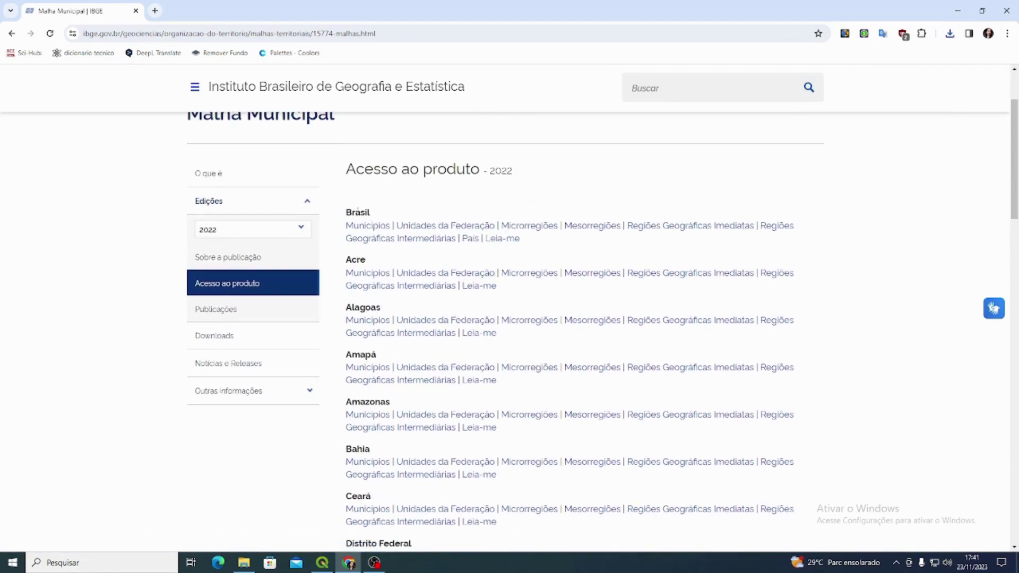
left_click(466, 229)
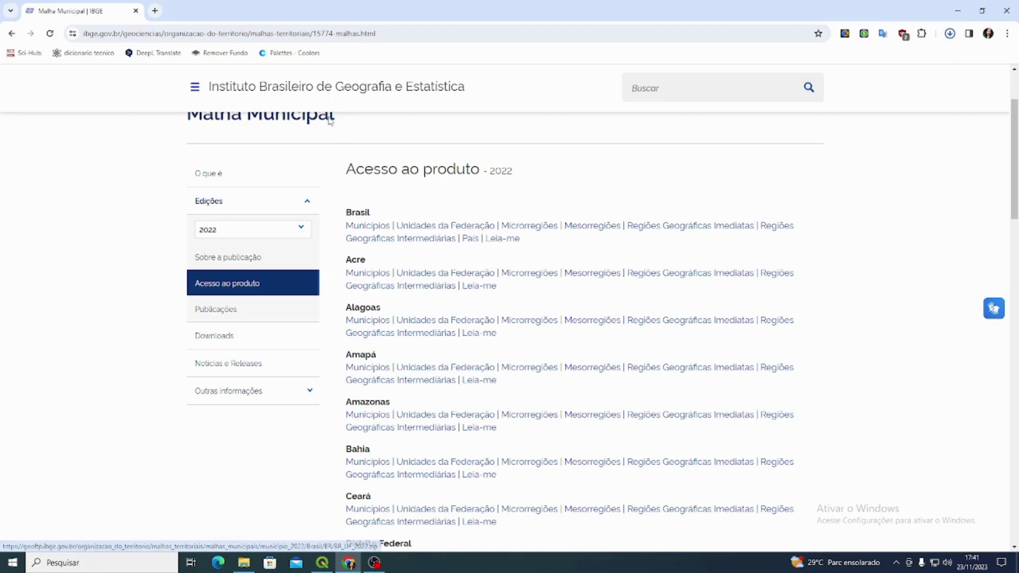
Step: Search the web in a new tab for "america do sul shp"
left_click(155, 10)
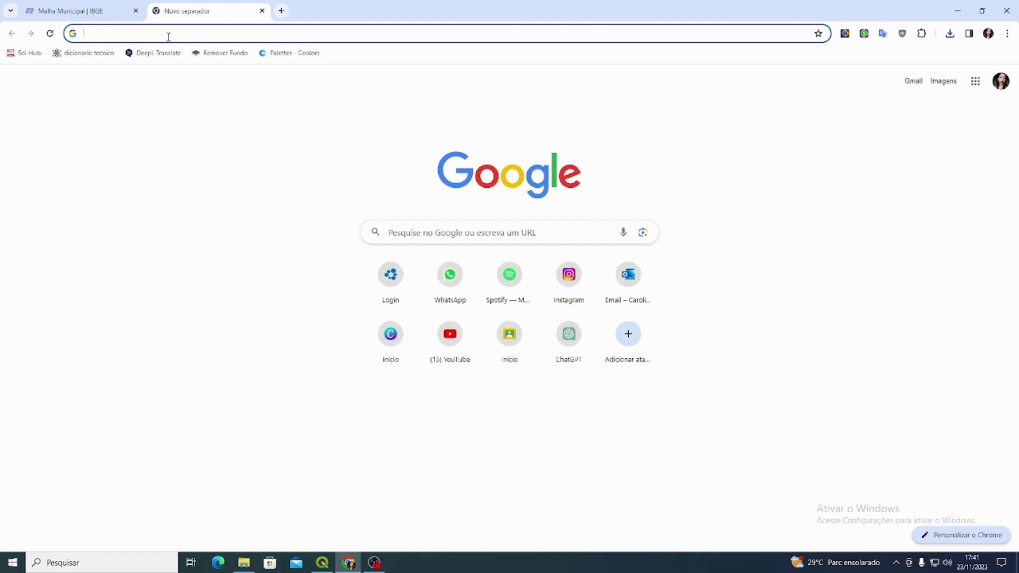
type("america d")
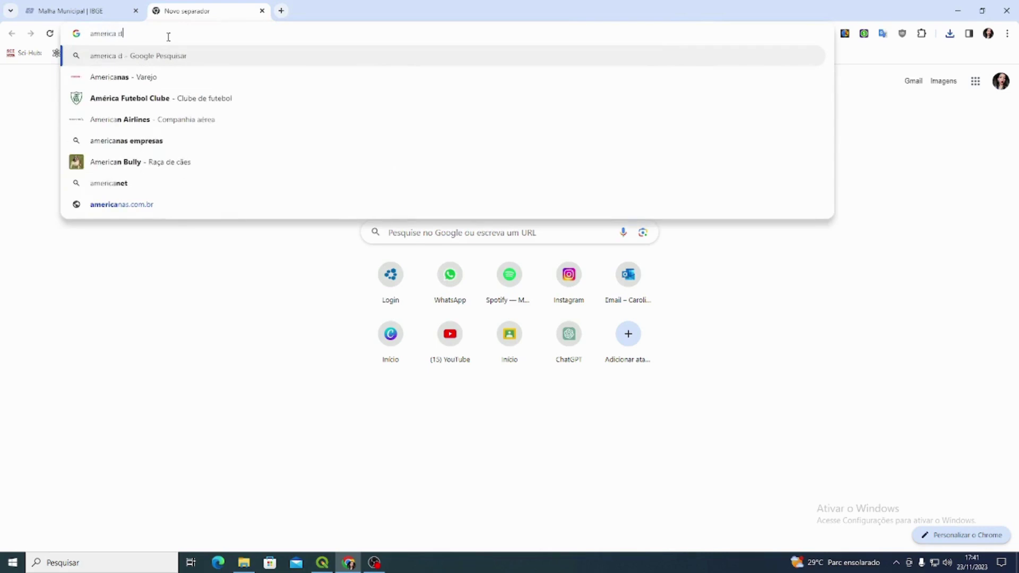
type("o sul ")
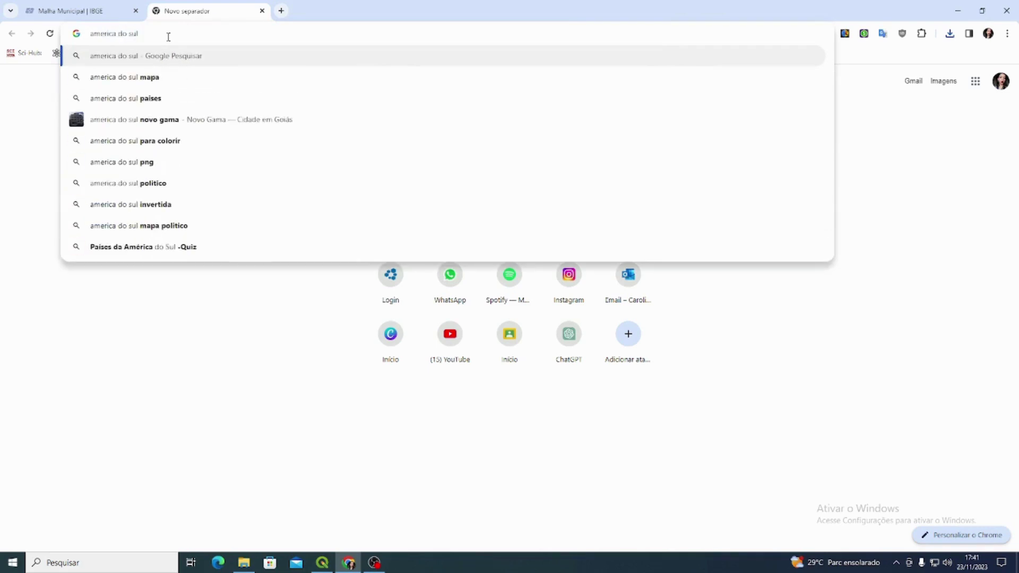
type("shp")
key("Return")
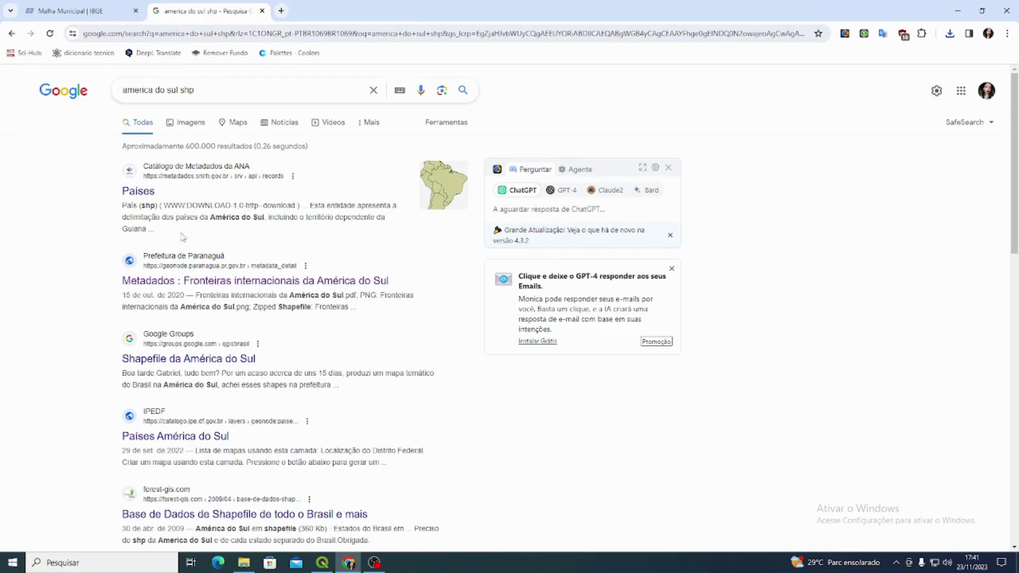
Step: Open the Paranaguá metadata page for Fronteiras internacionais da América do Sul and download its Zipped Shapefile
left_click(238, 287)
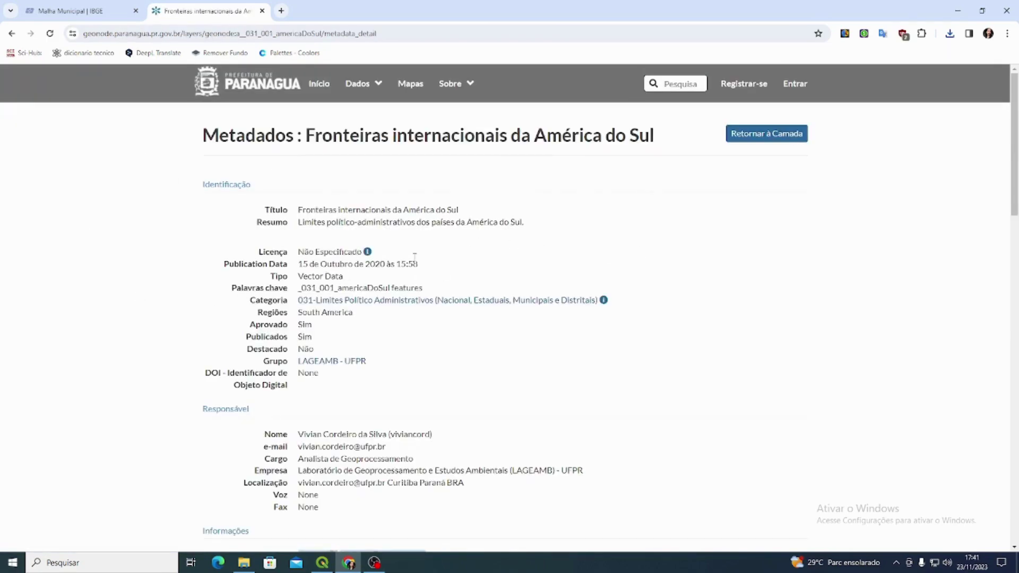
scroll(415, 258, "down", 15)
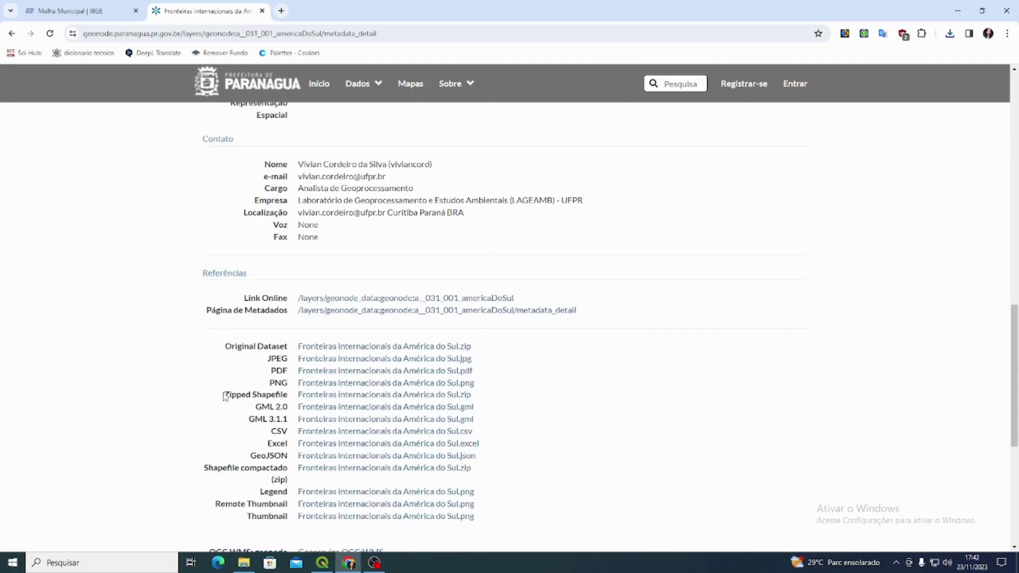
left_click_drag(225, 397, 256, 398)
left_click(361, 395)
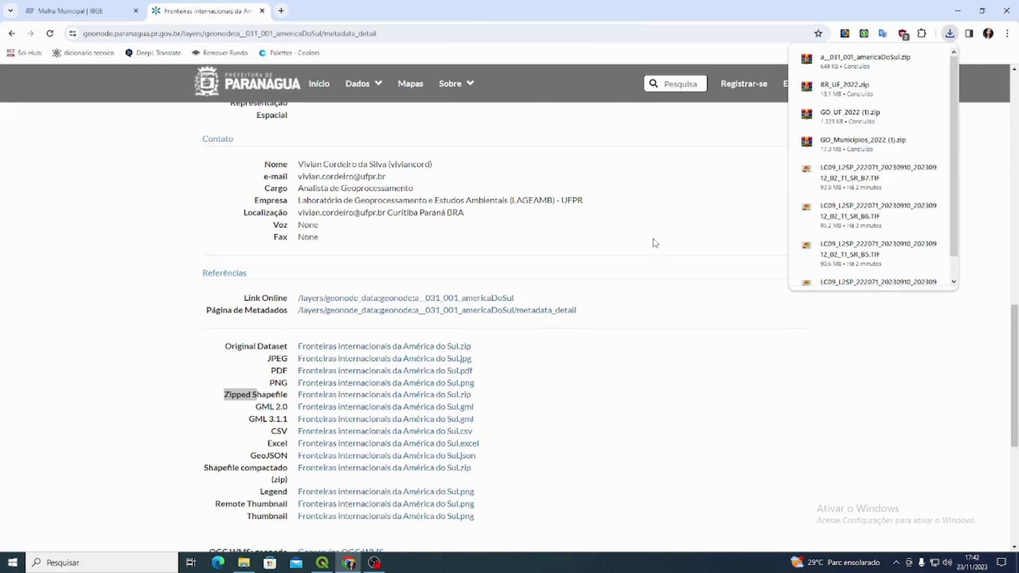
Step: Switch to File Explorer and create a folder named Vetor inside the Processamento folder
left_click(244, 562)
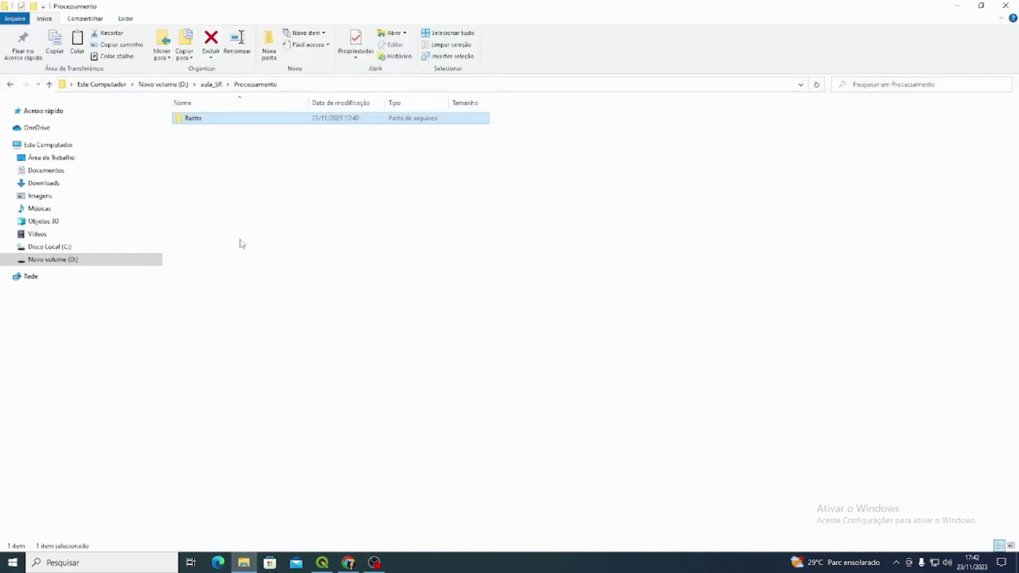
right_click(250, 263)
mouse_move(341, 392)
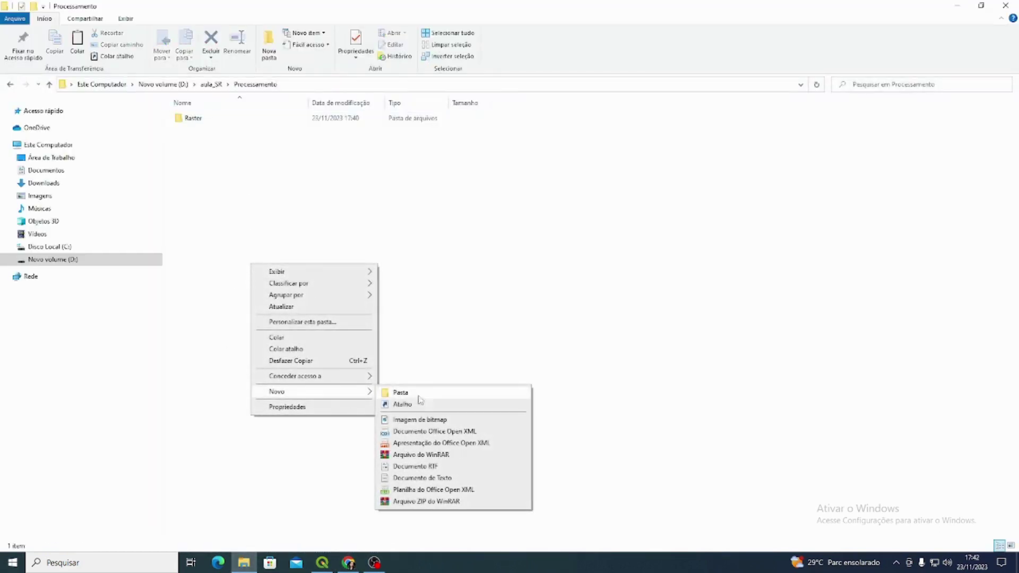
left_click(439, 394)
type("Vetor")
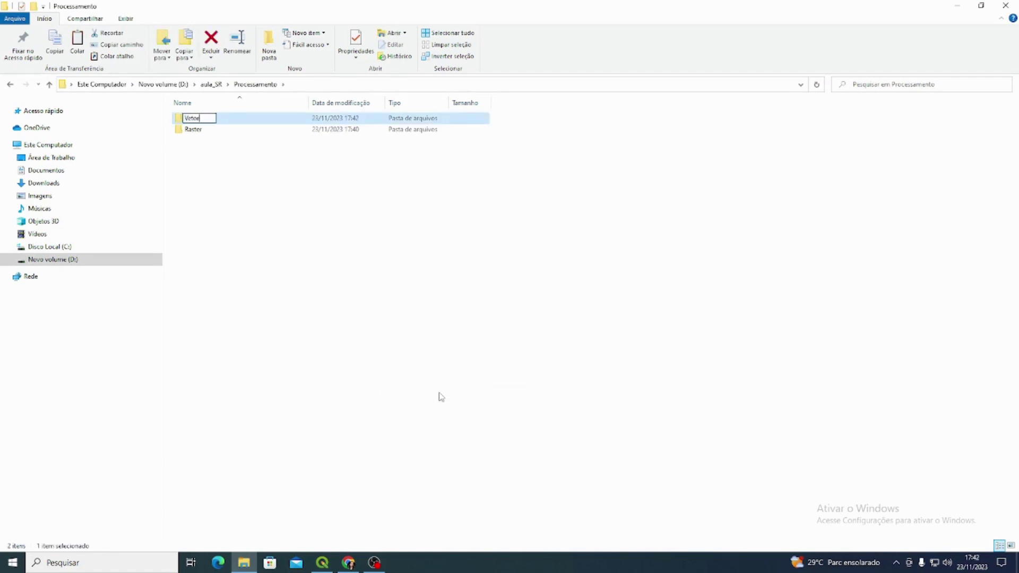
key("Return")
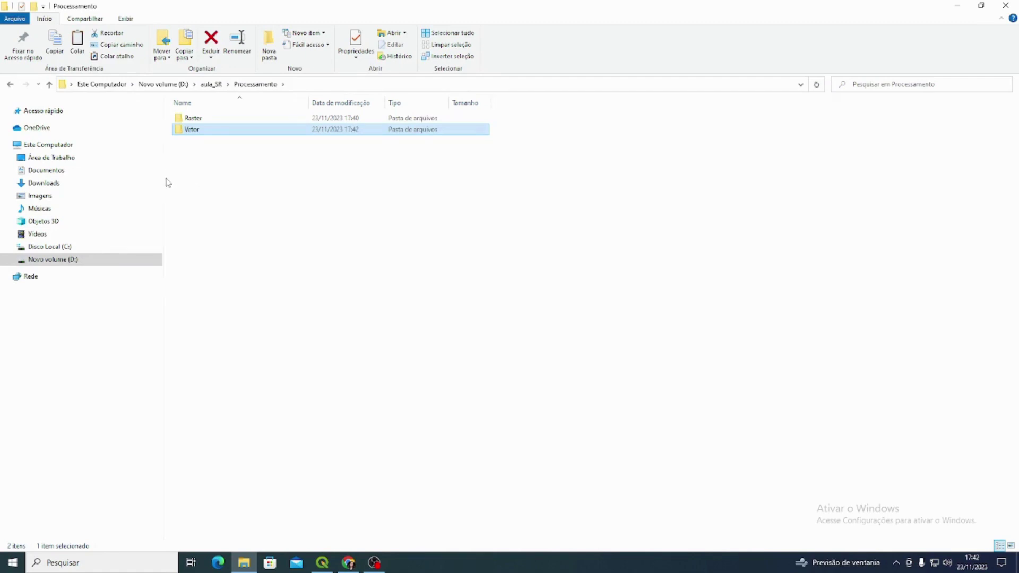
left_click(343, 226)
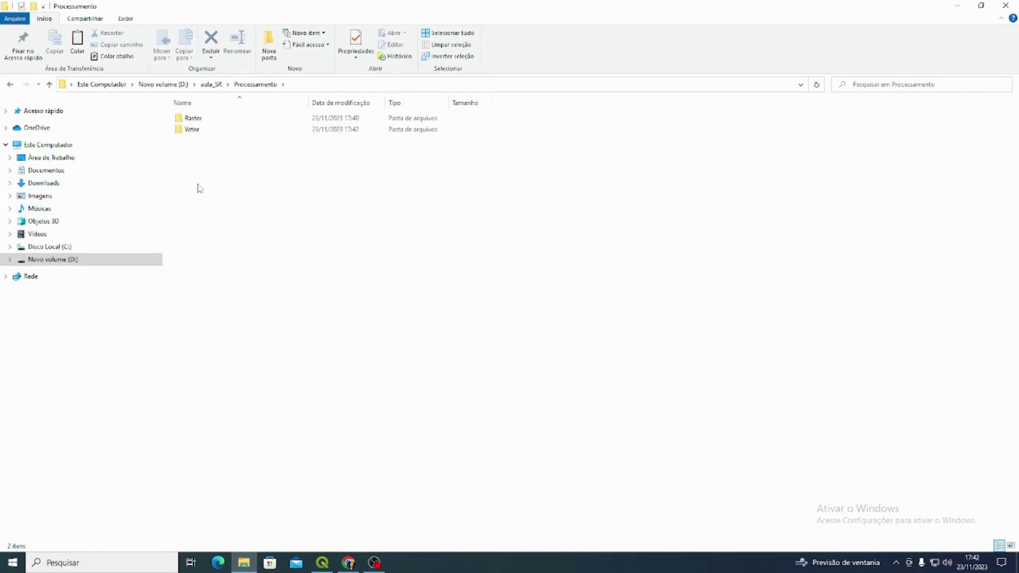
Step: Place the four downloaded boundary ZIP files in Vetor, extract each into its own separate folder and return to Processamento
key("v")
key("Return")
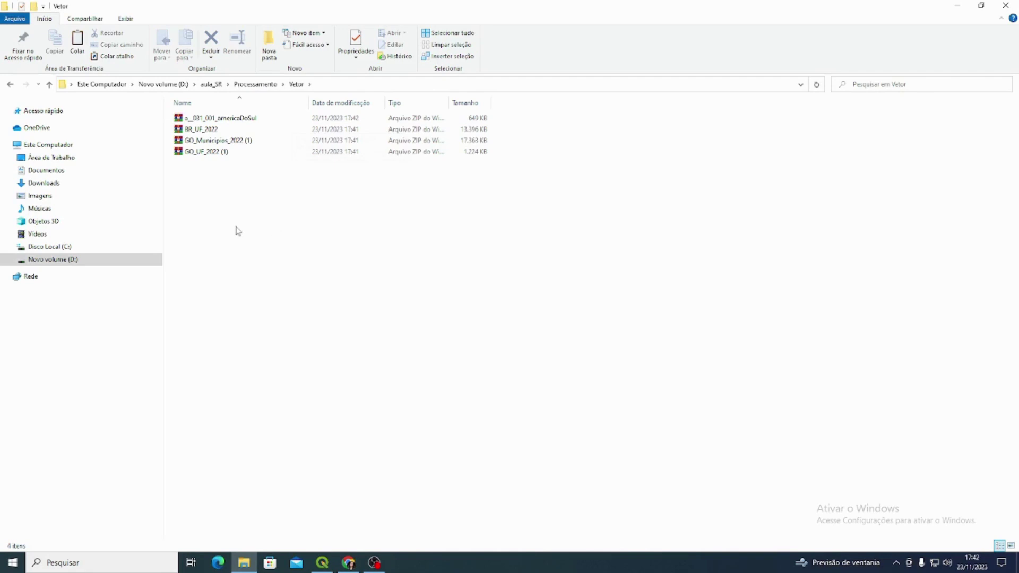
left_click_drag(236, 228, 264, 118)
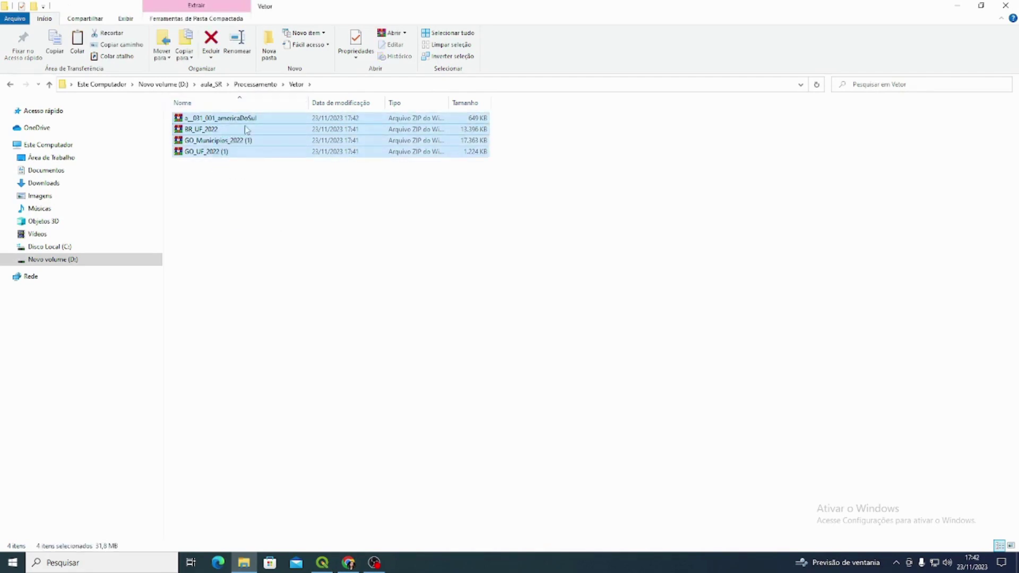
right_click(245, 127)
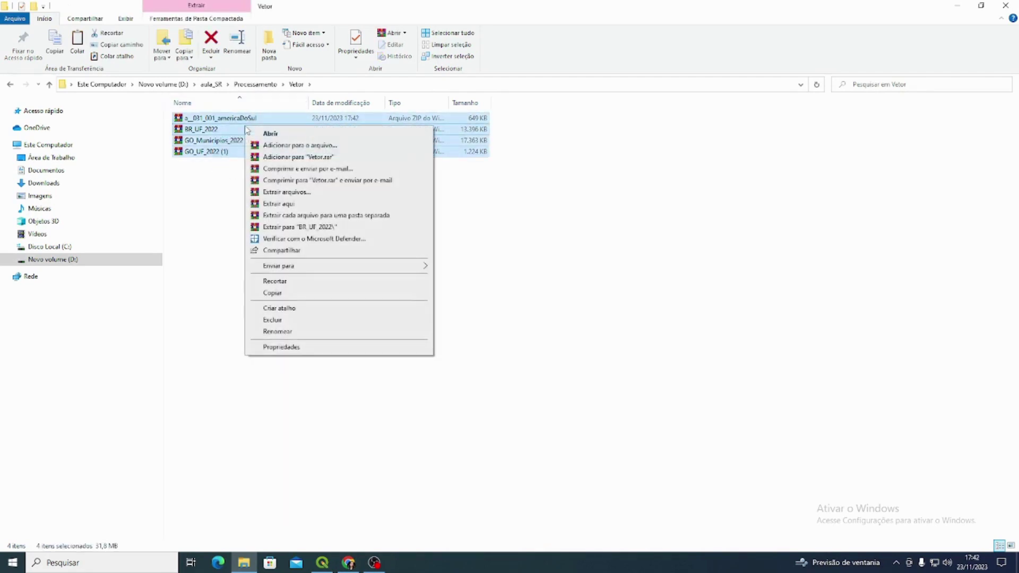
left_click(328, 219)
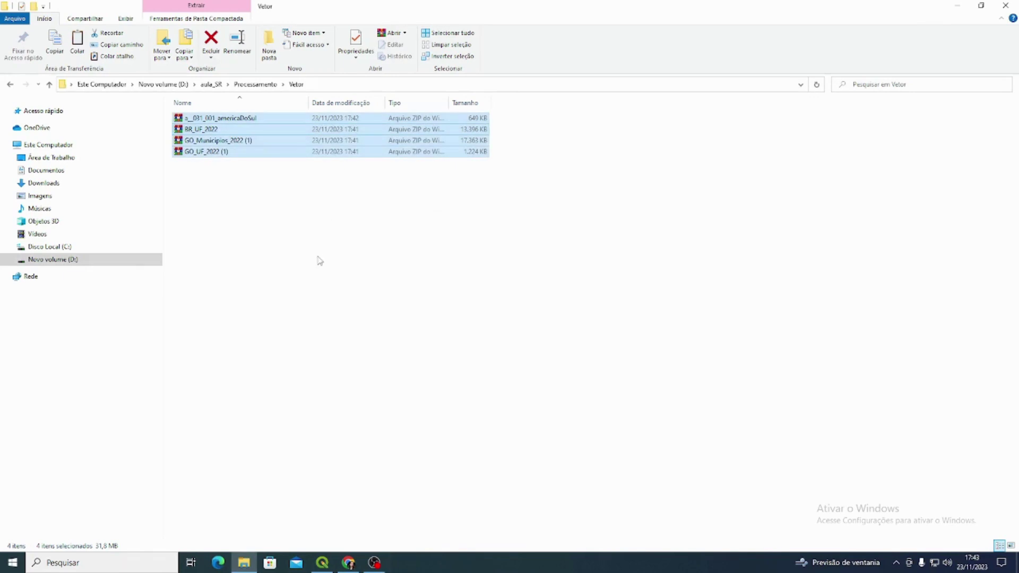
left_click(260, 84)
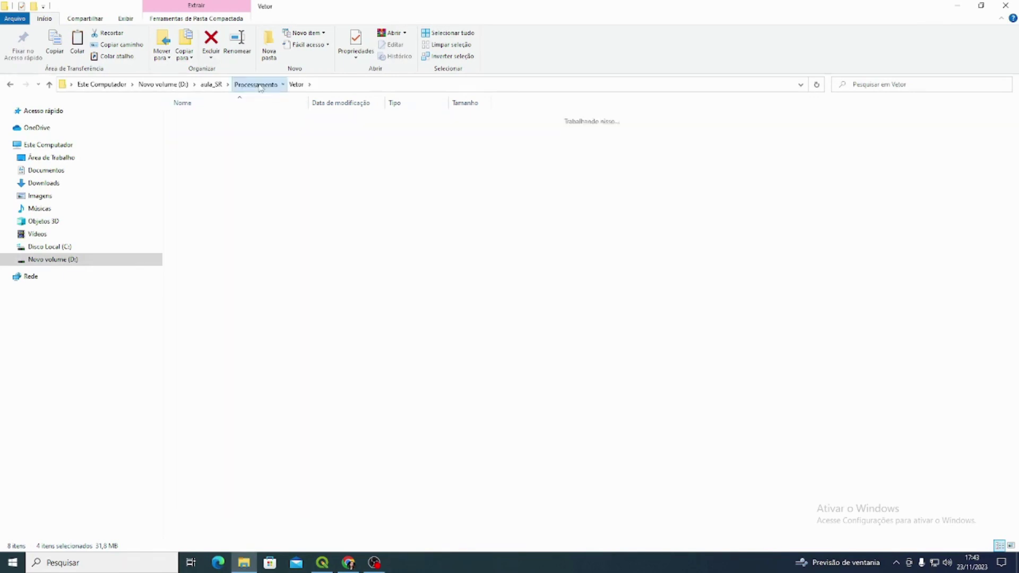
left_click(280, 206)
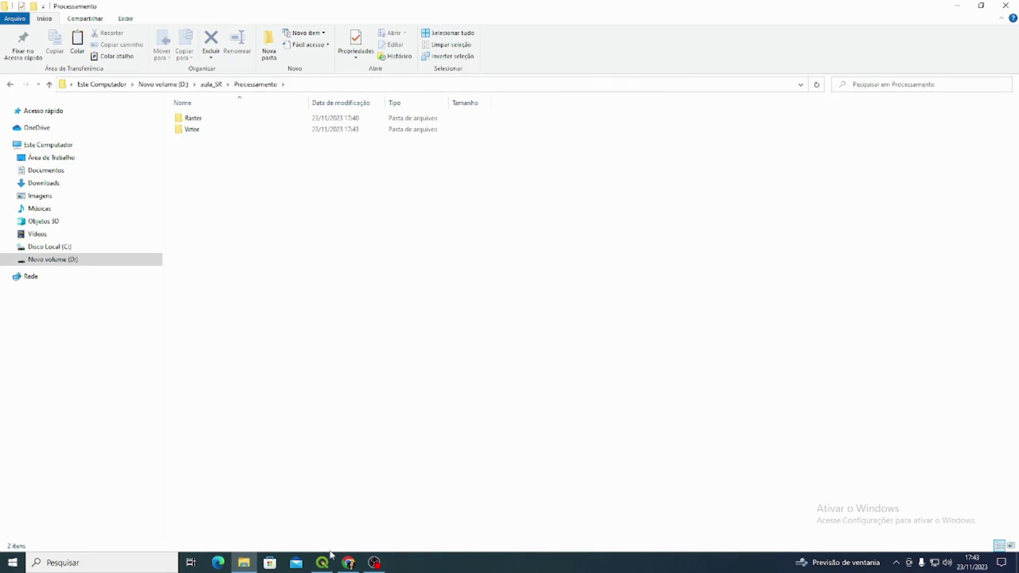
Step: Switch to QGIS and save the empty project as projeto_cartaimagem in D:\aula_SR\Processamento
left_click(244, 563)
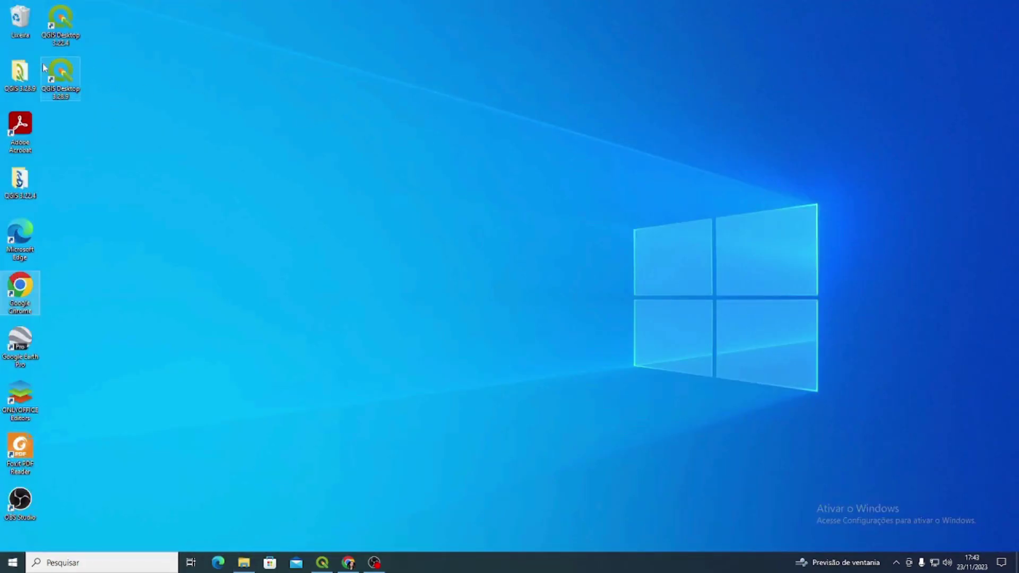
left_click(323, 563)
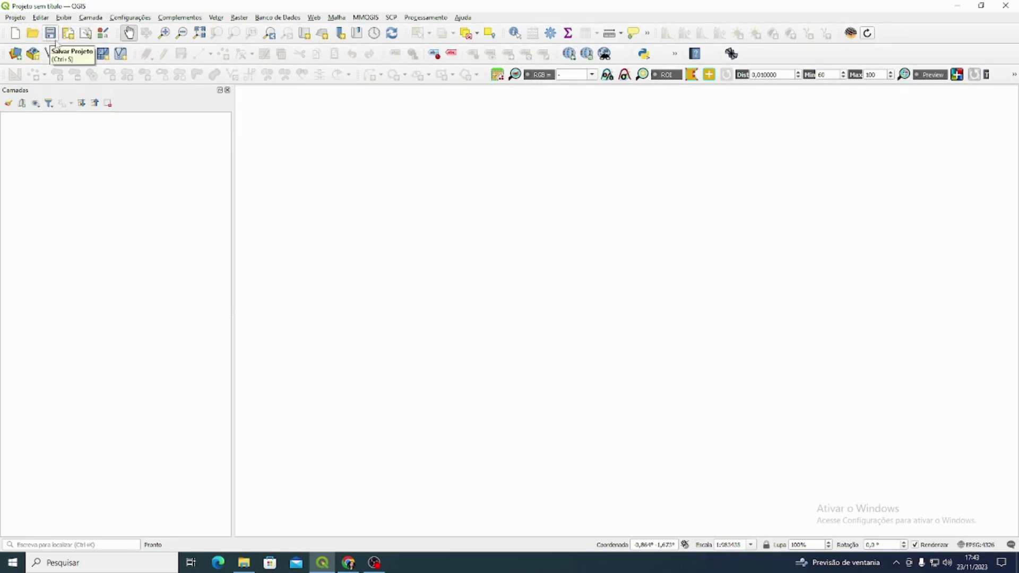
left_click(54, 37)
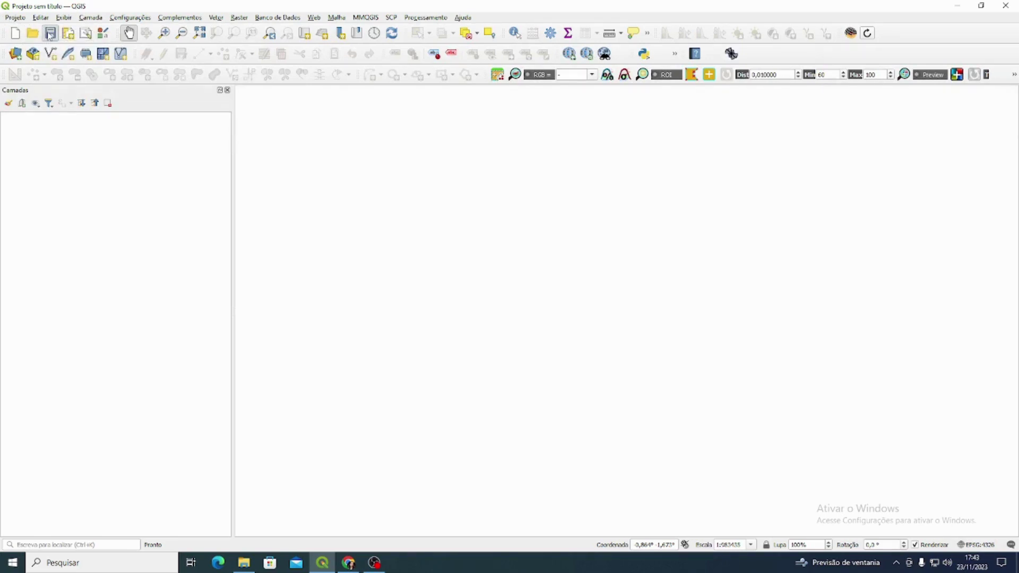
left_click(159, 40)
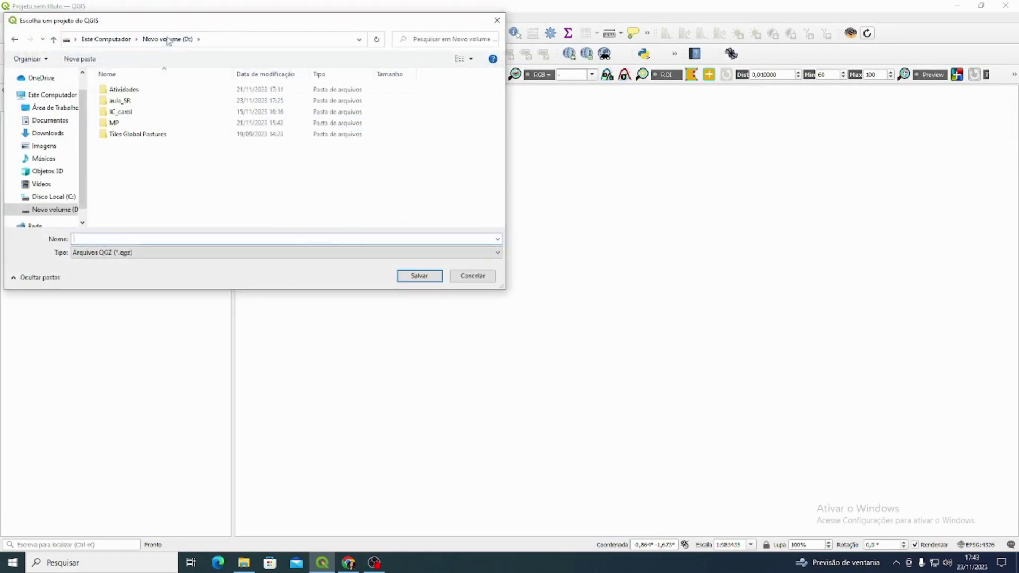
double_click(142, 89)
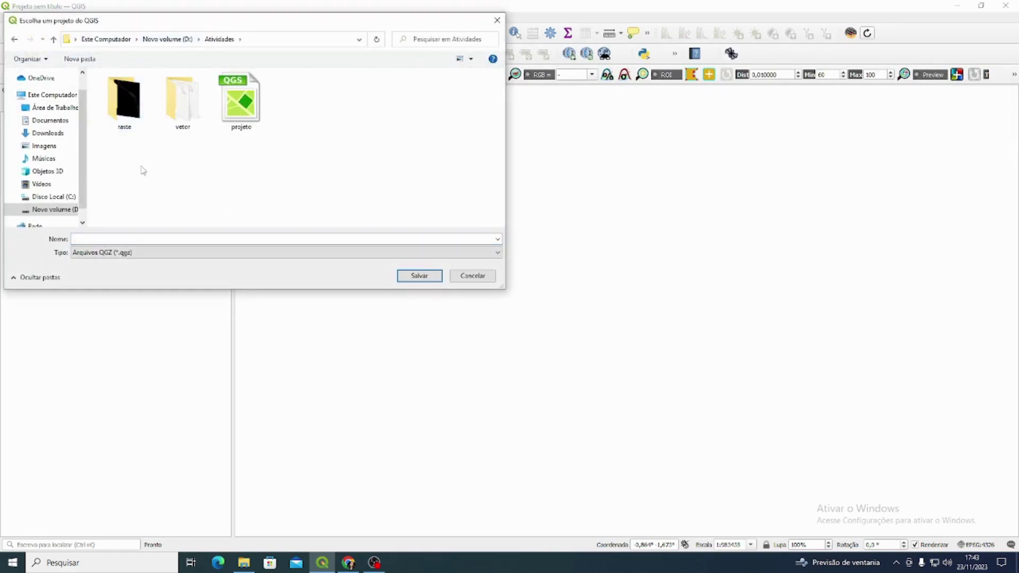
key("BackSpace")
double_click(142, 101)
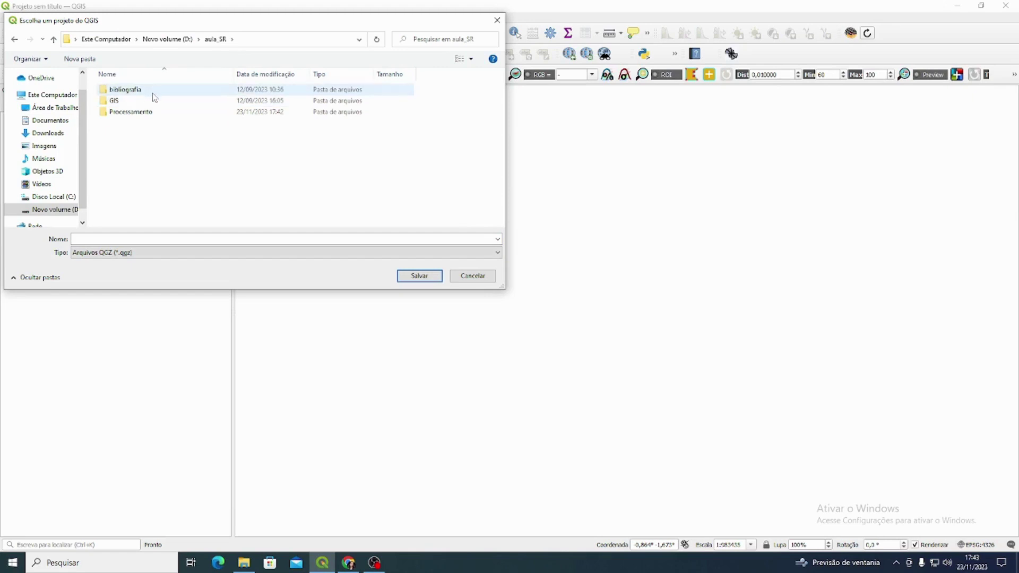
double_click(158, 112)
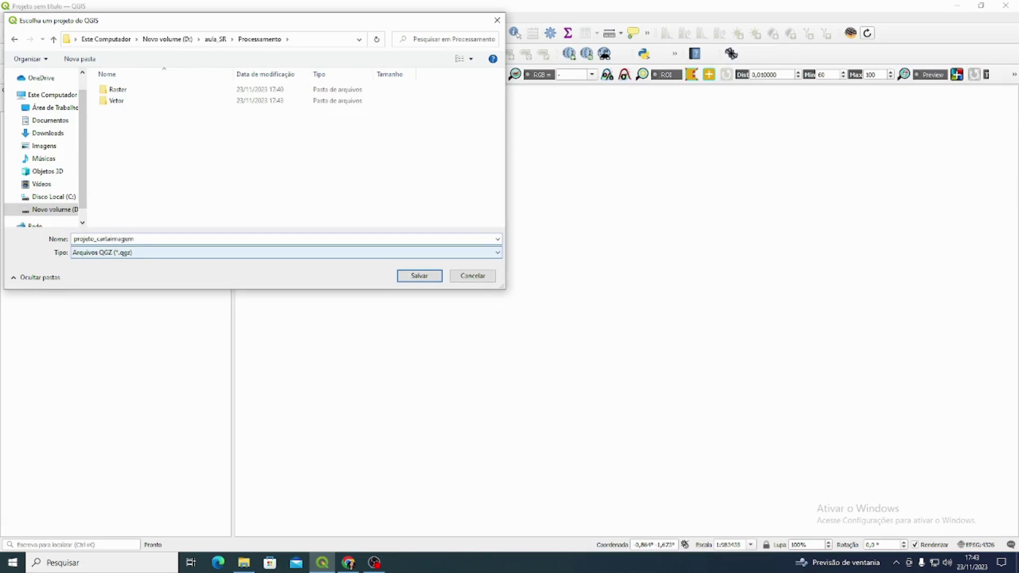
key("Return")
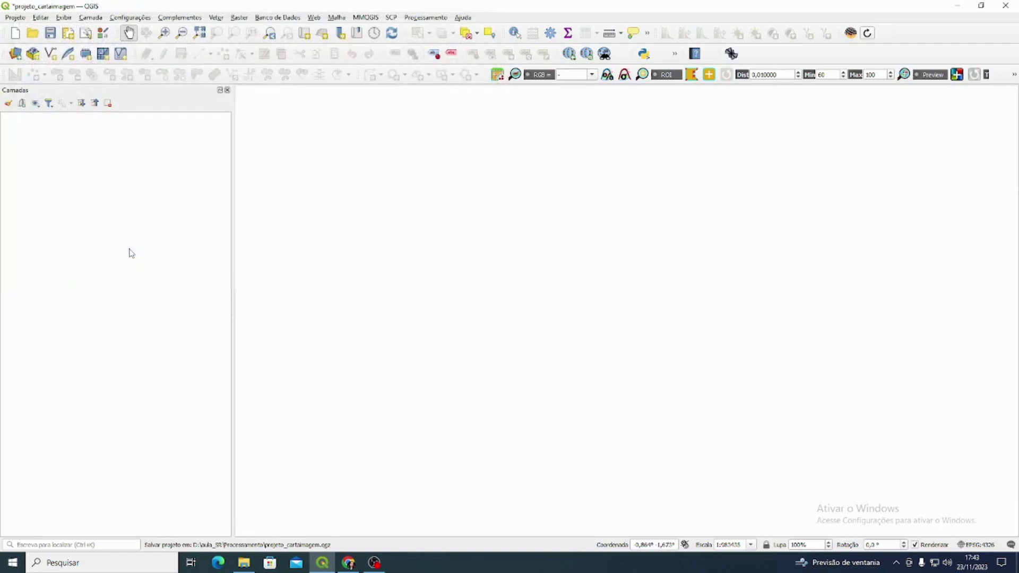
left_click(51, 33)
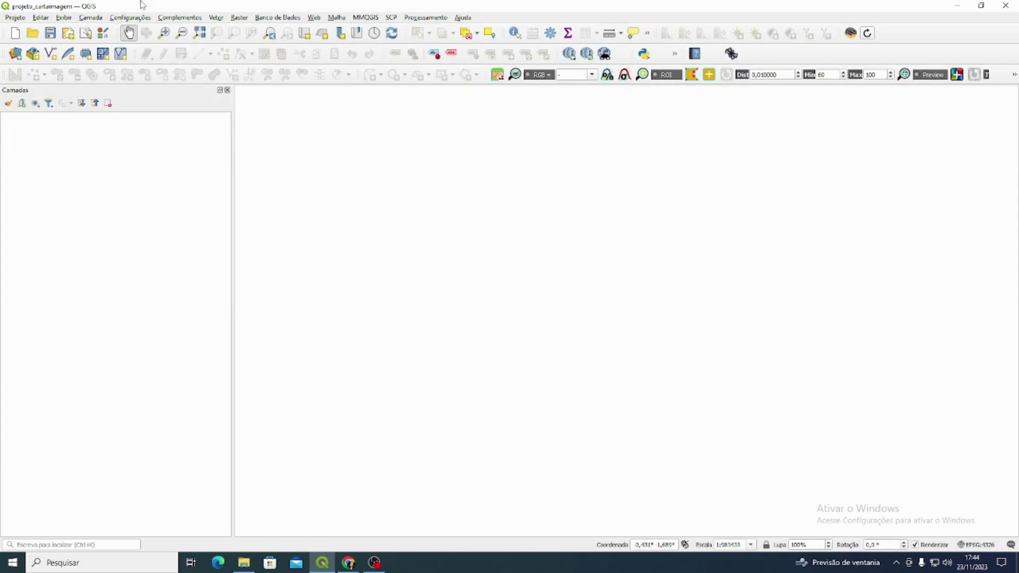
Step: Start adding a raster layer and open the file browser for its source dataset
left_click(91, 18)
mouse_move(121, 42)
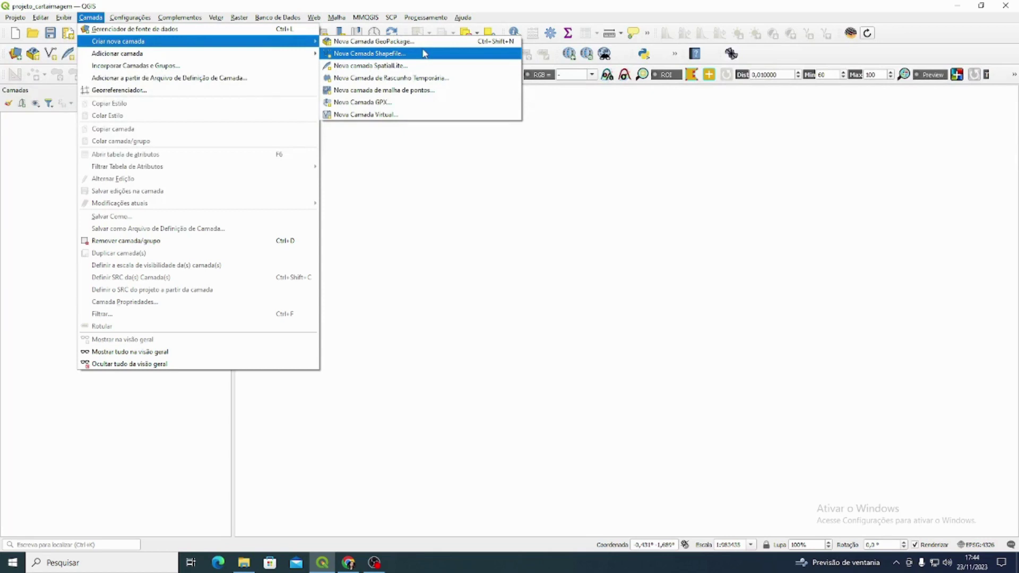
mouse_move(263, 53)
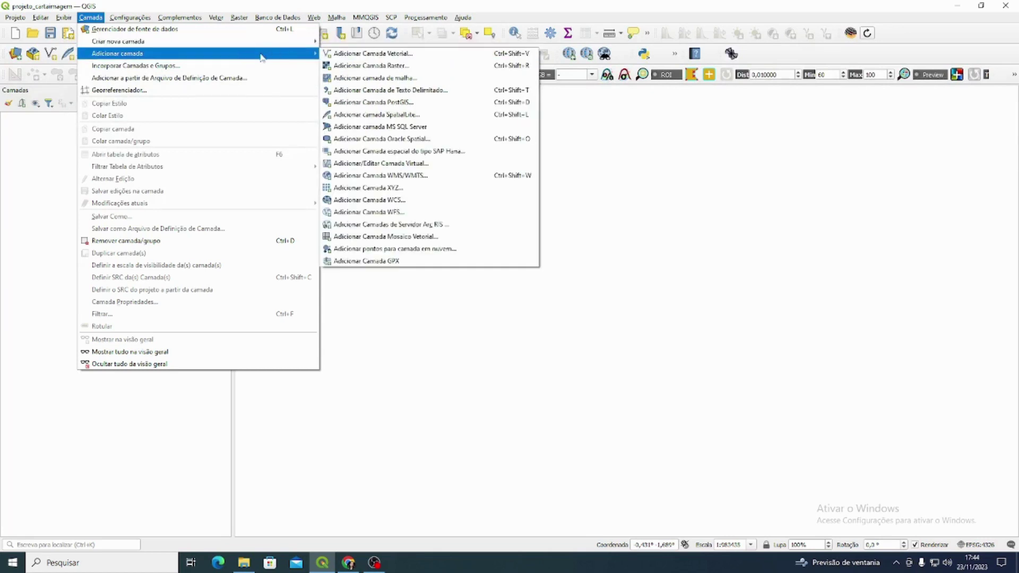
left_click(380, 67)
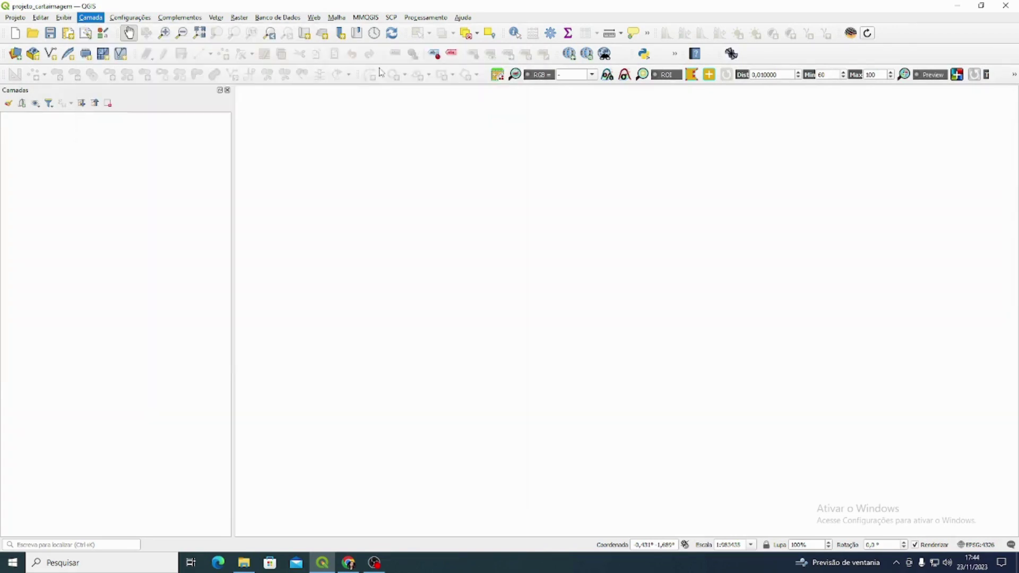
left_click(759, 163)
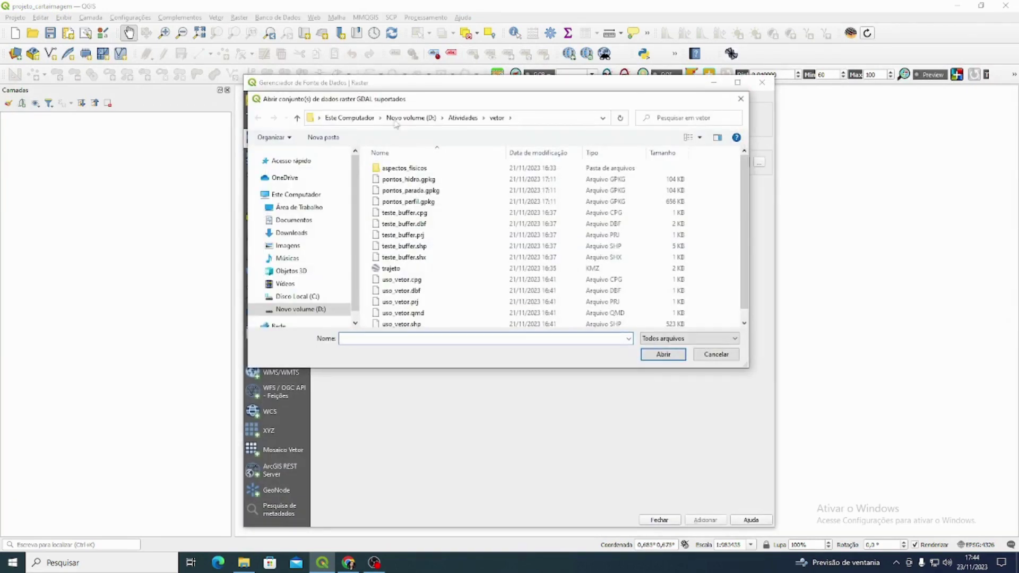
Step: Browse to the Raster folder inside D:\aula_SR\Processamento for the raster source
scroll(402, 255, "down", 1)
scroll(402, 254, "up", 1)
left_click(463, 117)
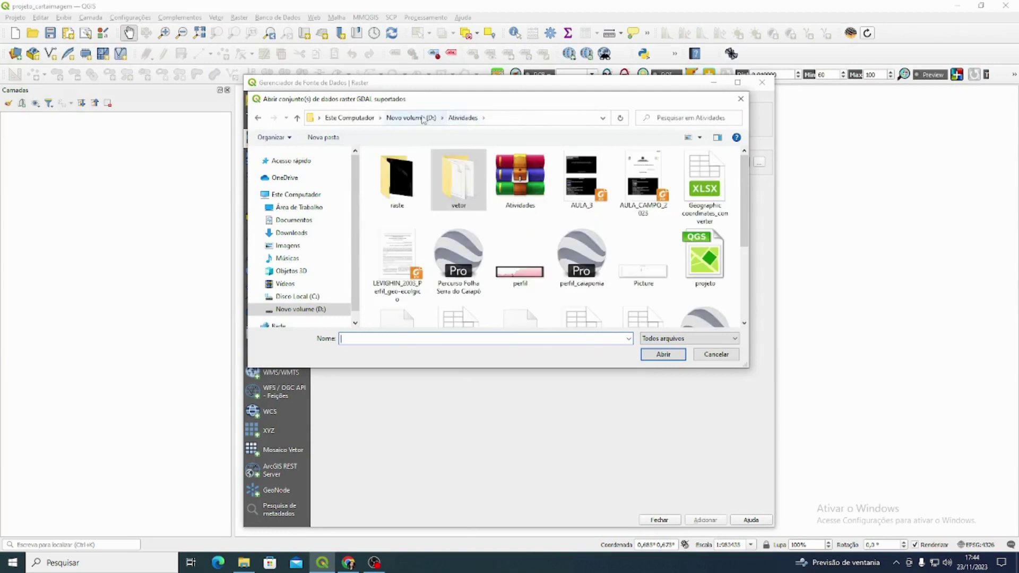
left_click(419, 117)
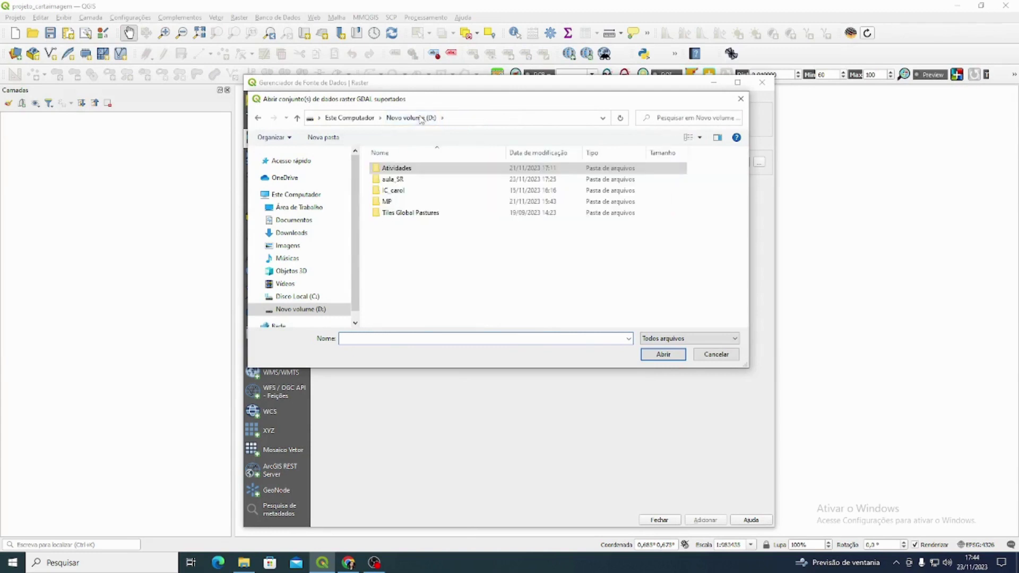
double_click(430, 181)
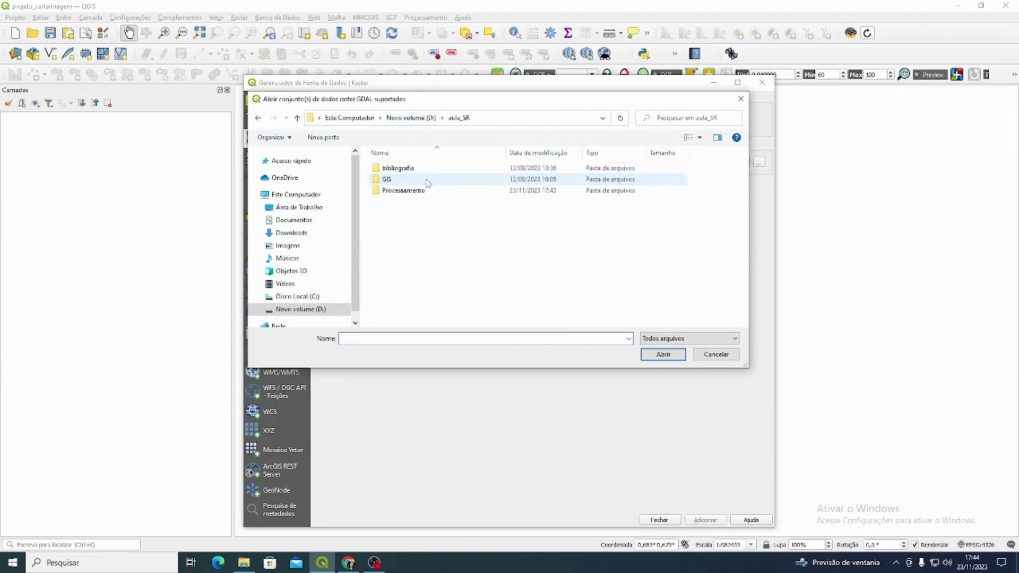
double_click(432, 192)
left_click(433, 172)
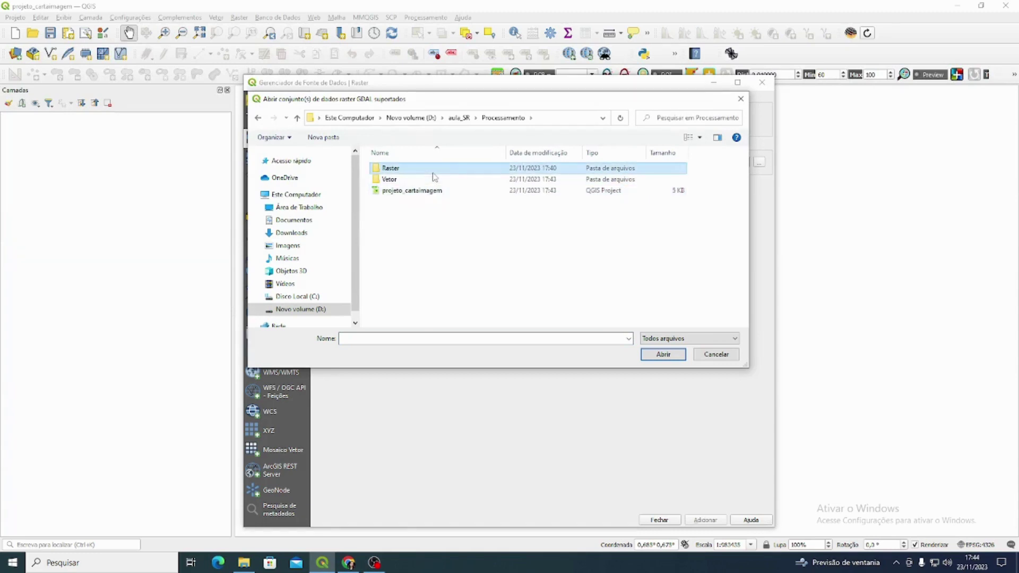
double_click(396, 168)
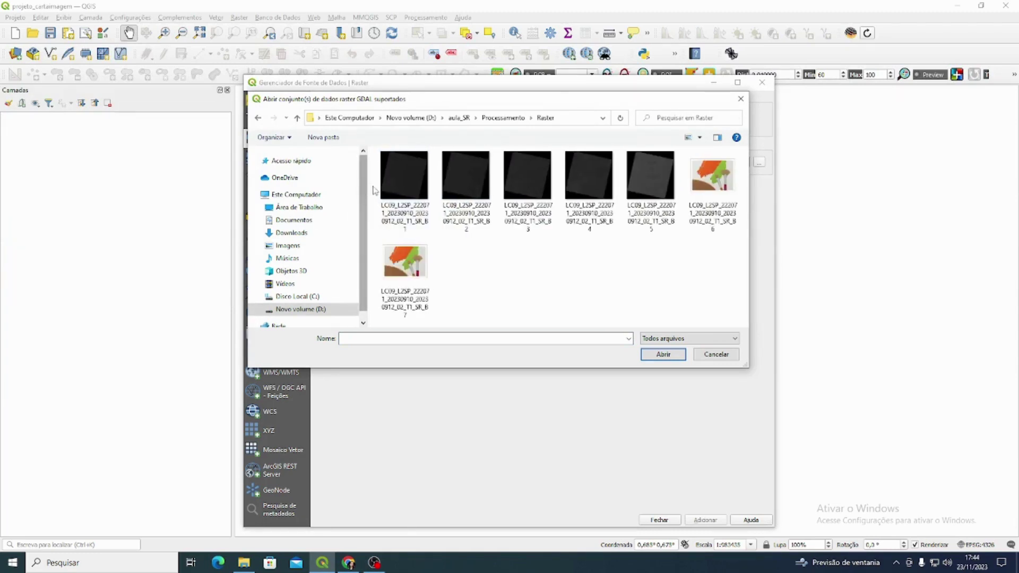
Step: Load all seven Landsat 9 band files, B1 to B7, as raster layers and close the data source manager
left_click_drag(373, 187, 736, 298)
left_click(663, 355)
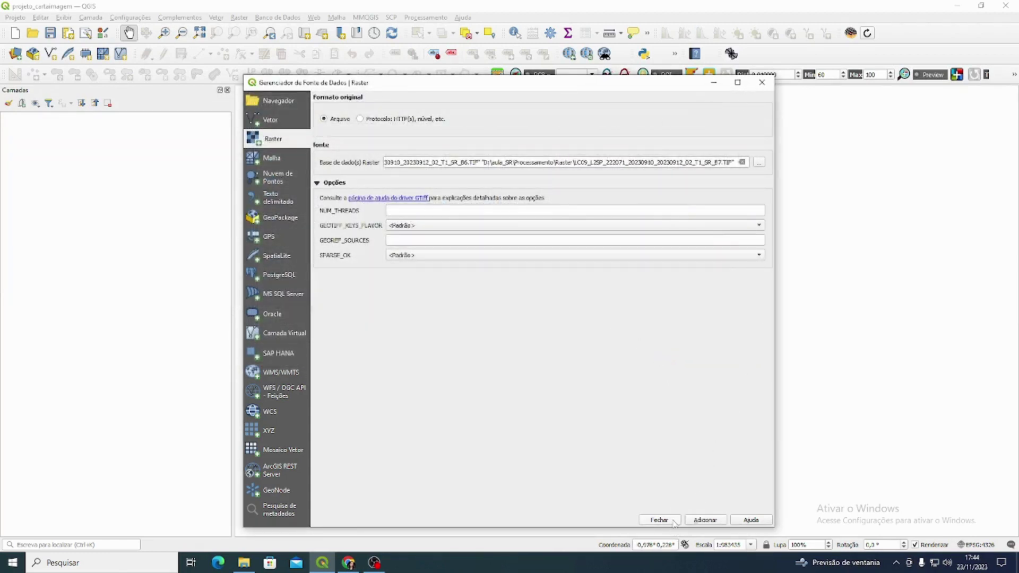
left_click(704, 522)
left_click(762, 84)
Step: Collapse the legends of all the Landsat band layers in the layer list
left_click(6, 116)
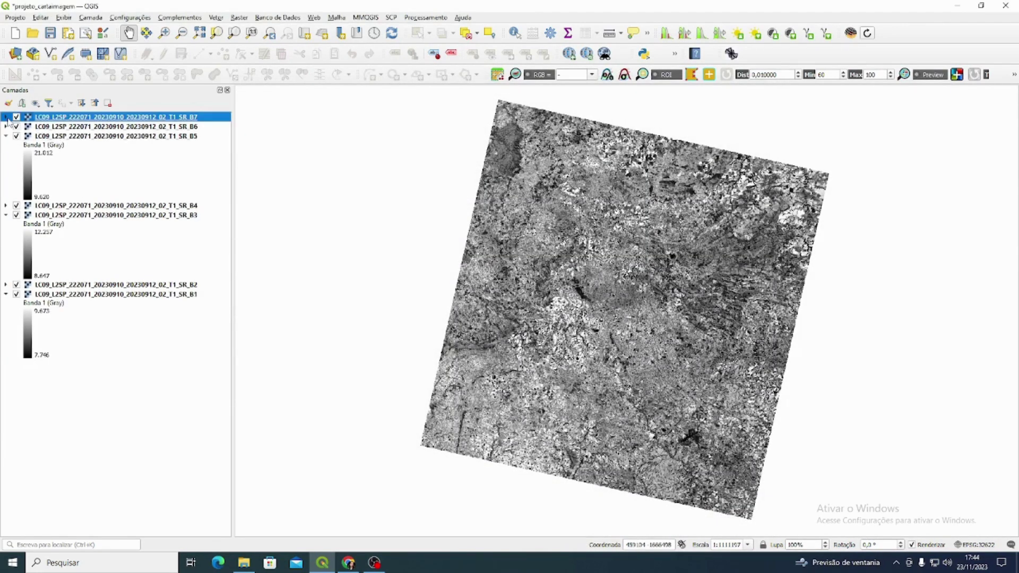
left_click(6, 136)
left_click(6, 155)
left_click(6, 174)
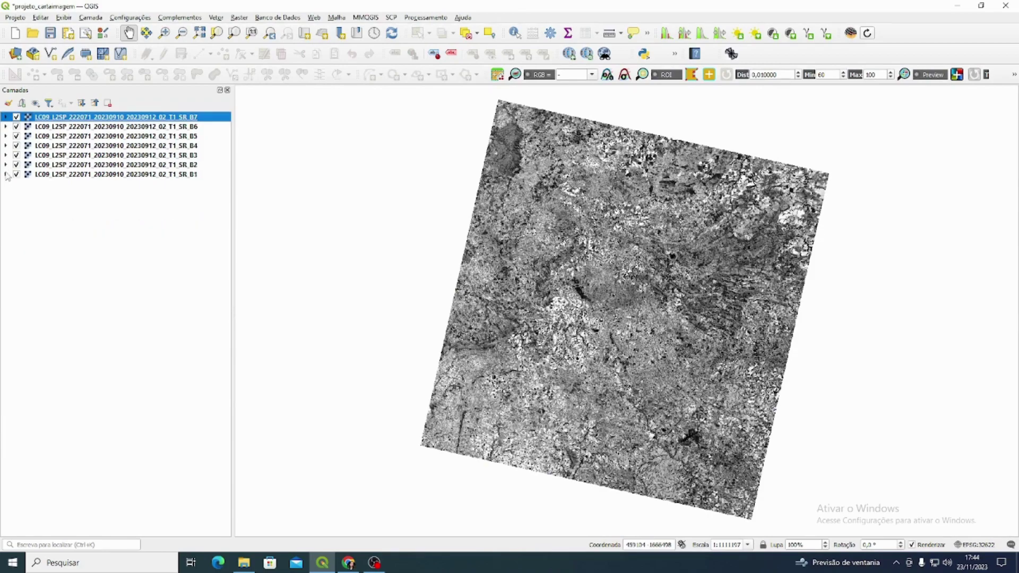
Step: Save the project with the loaded Landsat bands
scroll(603, 236, "up", 5)
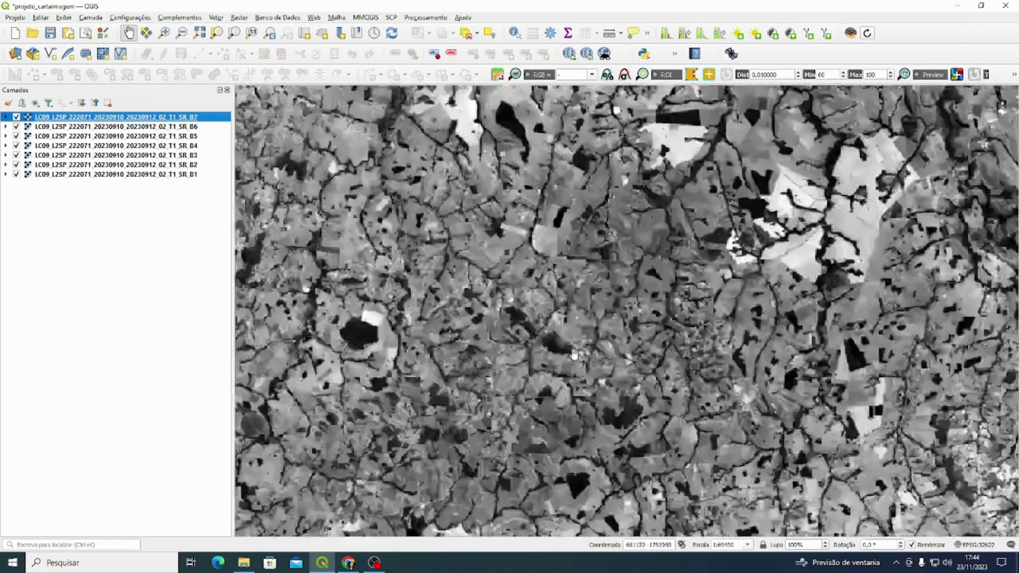
scroll(636, 184, "down", 5)
scroll(374, 197, "up", 3)
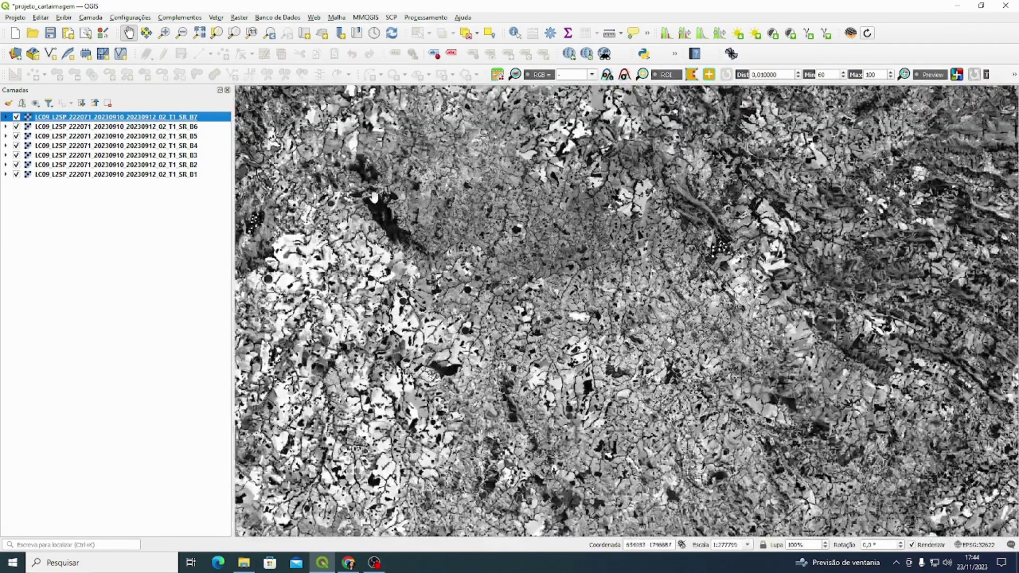
scroll(442, 161, "down", 2)
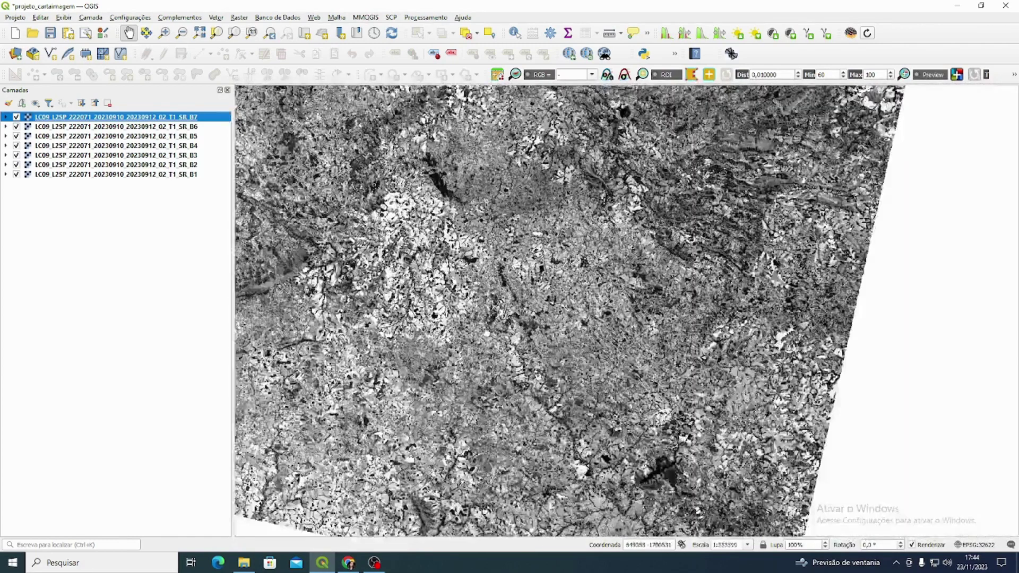
left_click_drag(489, 333, 549, 272)
left_click_drag(622, 441, 613, 389)
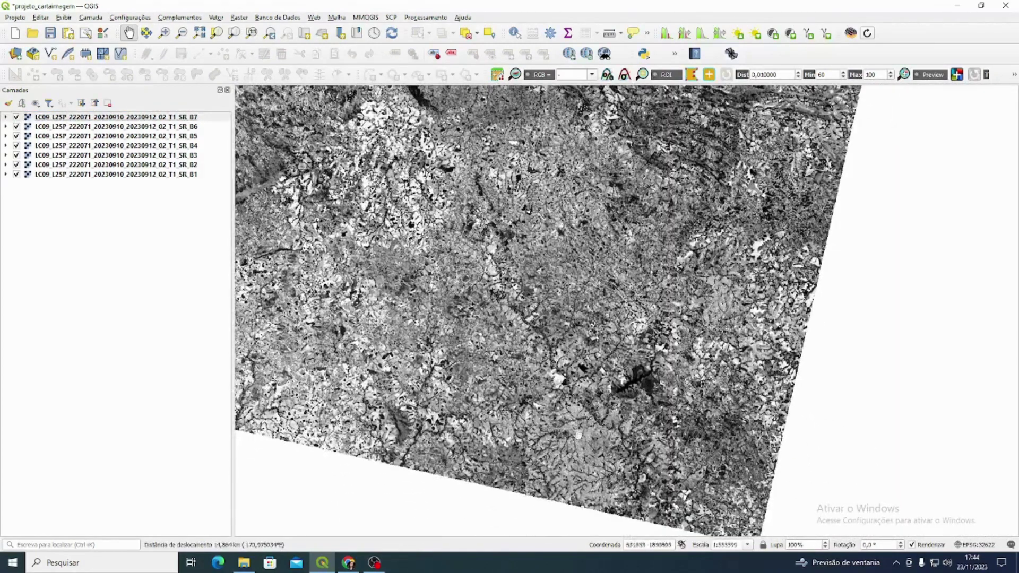
left_click(50, 35)
Step: Start adding a vector layer from file and browse to the GO_Municipios_2022 (1) folder inside Processamento\Vetor
left_click(89, 20)
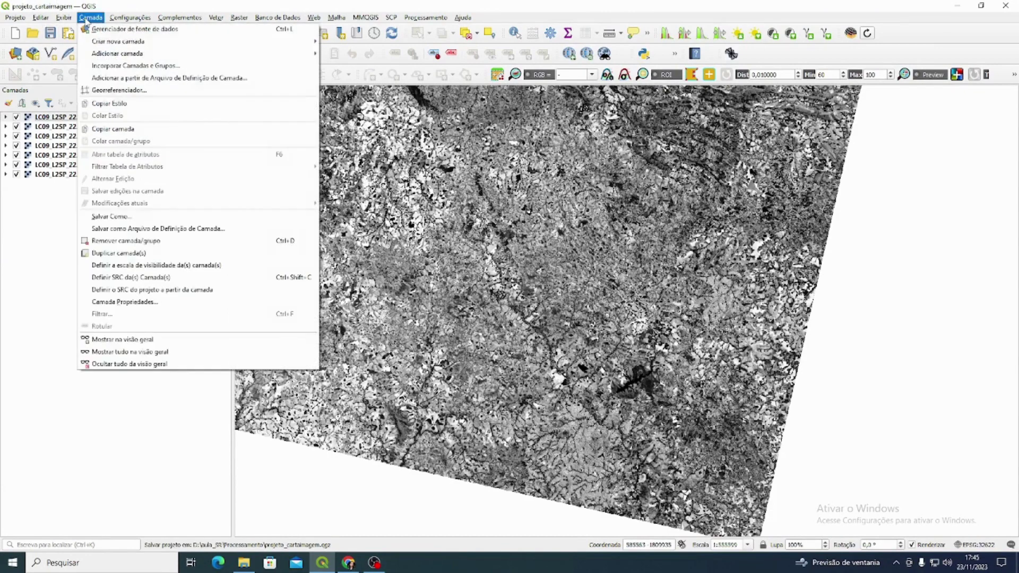
mouse_move(99, 24)
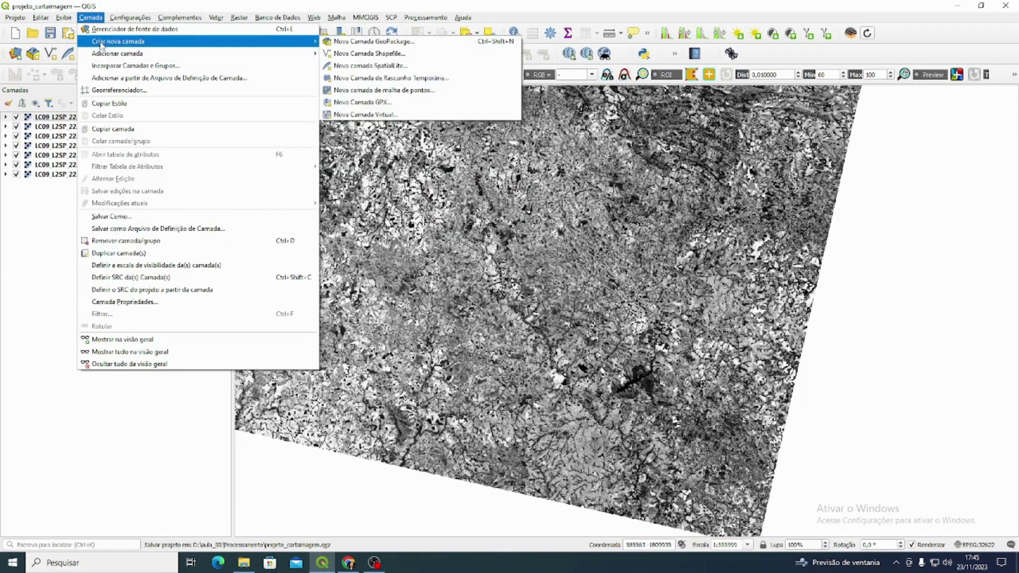
left_click(403, 54)
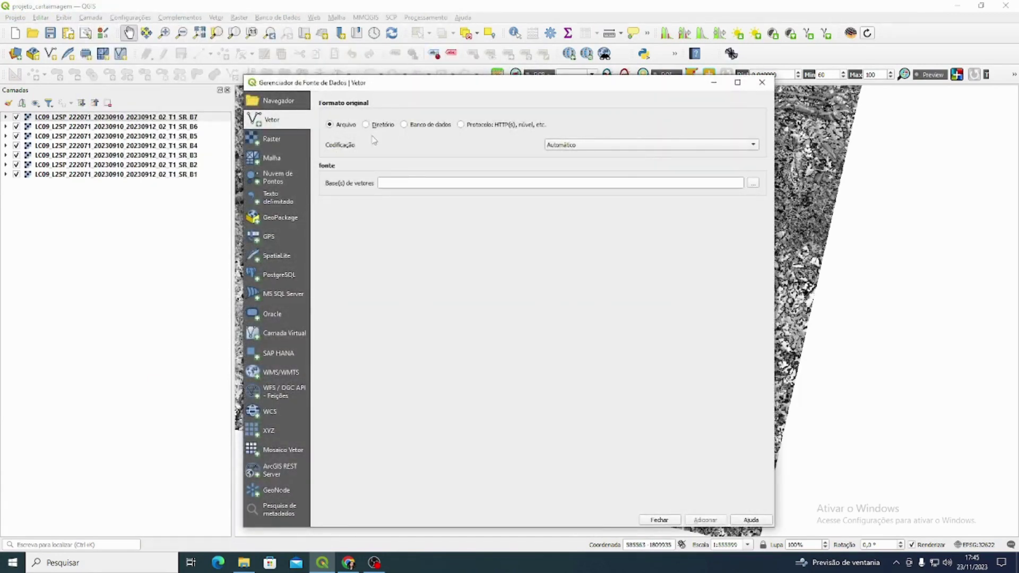
left_click(754, 183)
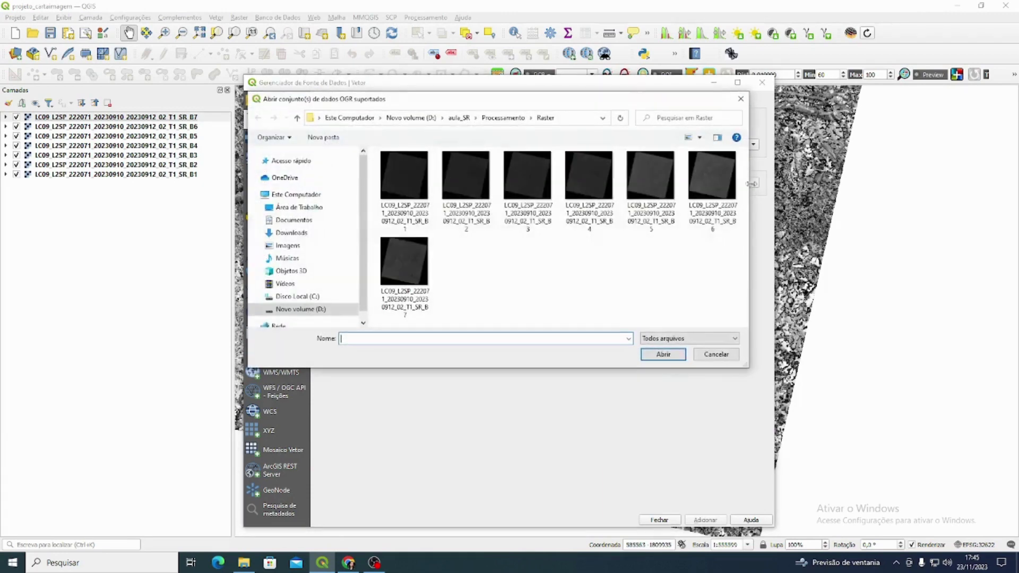
left_click(503, 117)
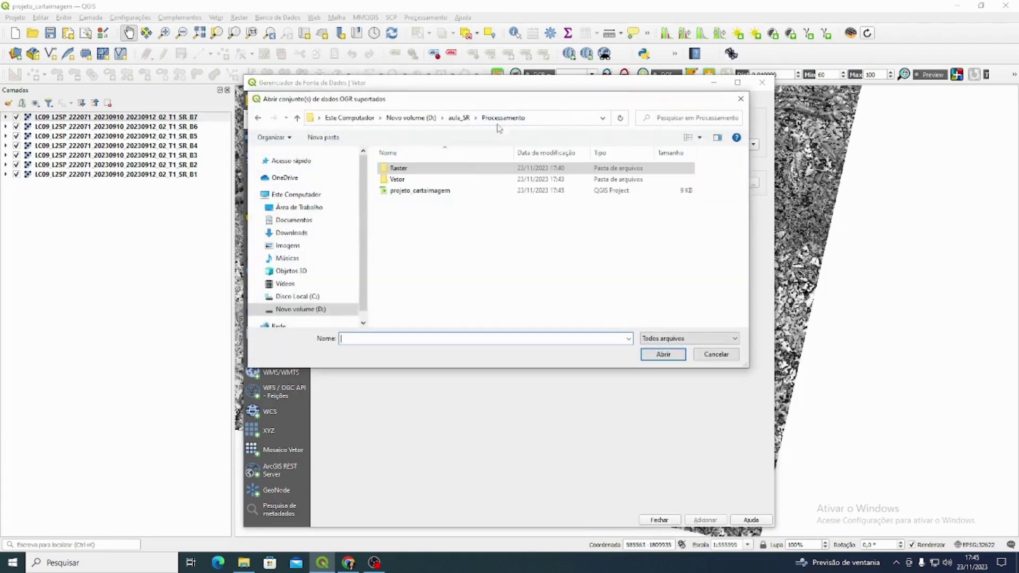
double_click(444, 180)
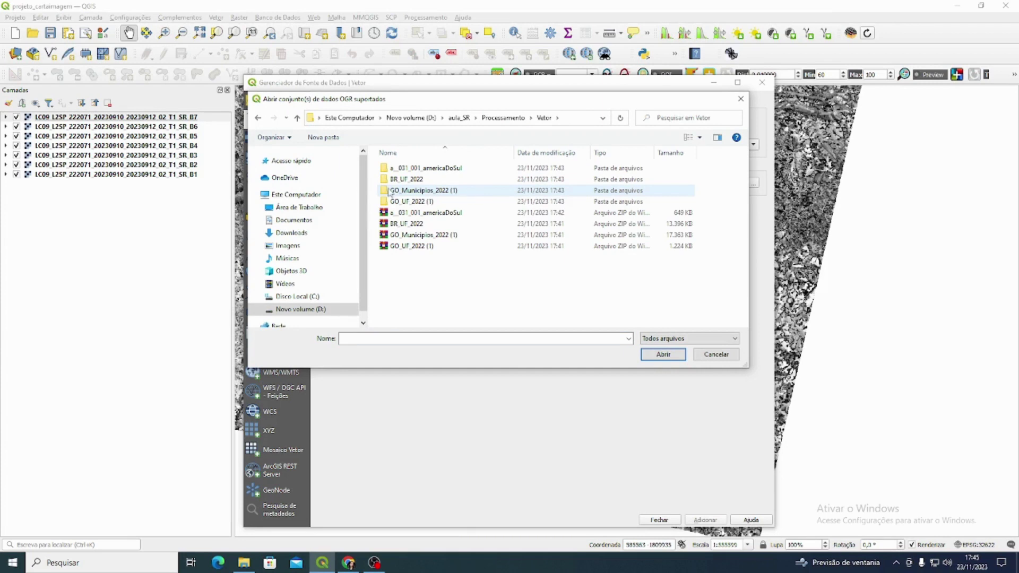
left_click(482, 194)
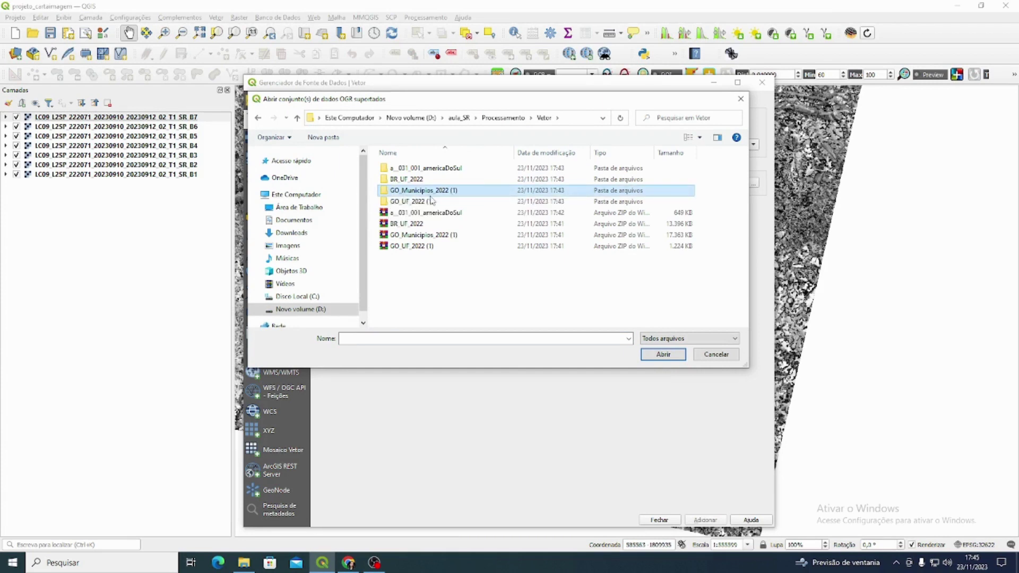
double_click(456, 190)
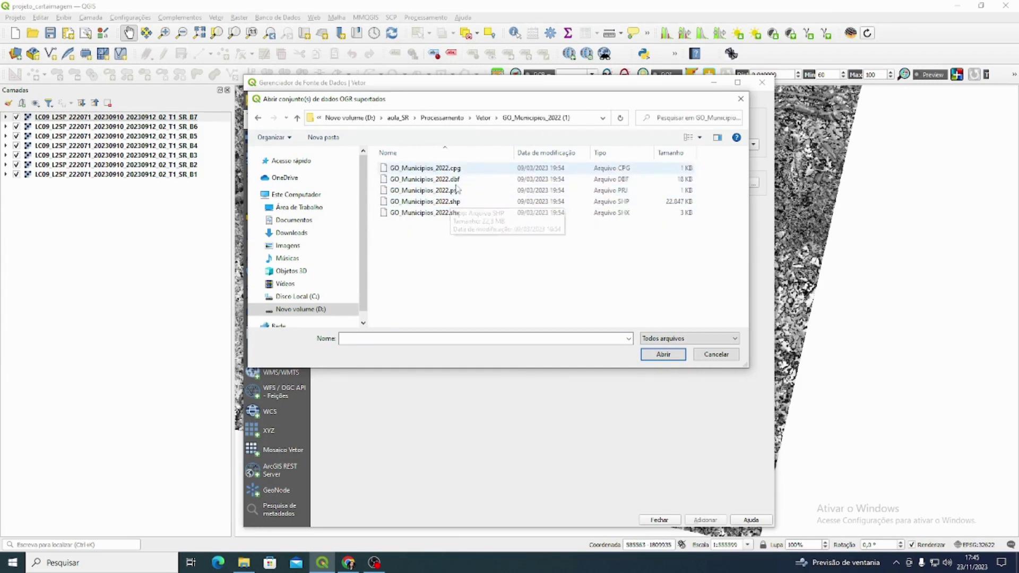
Step: Load GO_Municipios_2022.shp with the SIRGAS 2000 to WGS 84 (1) + UTM zone 22N transformation and close the data source manager
left_click(447, 202)
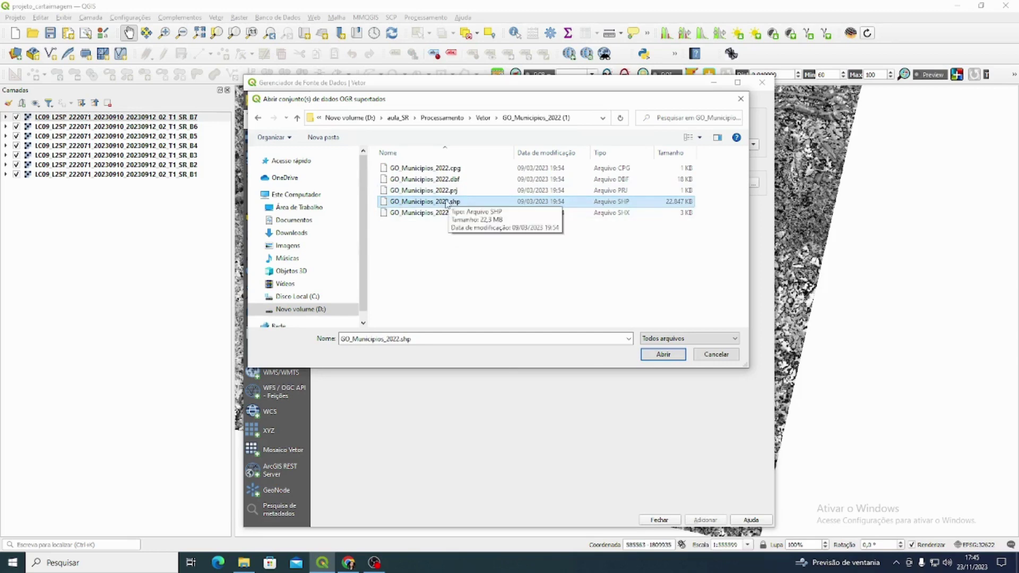
left_click(644, 353)
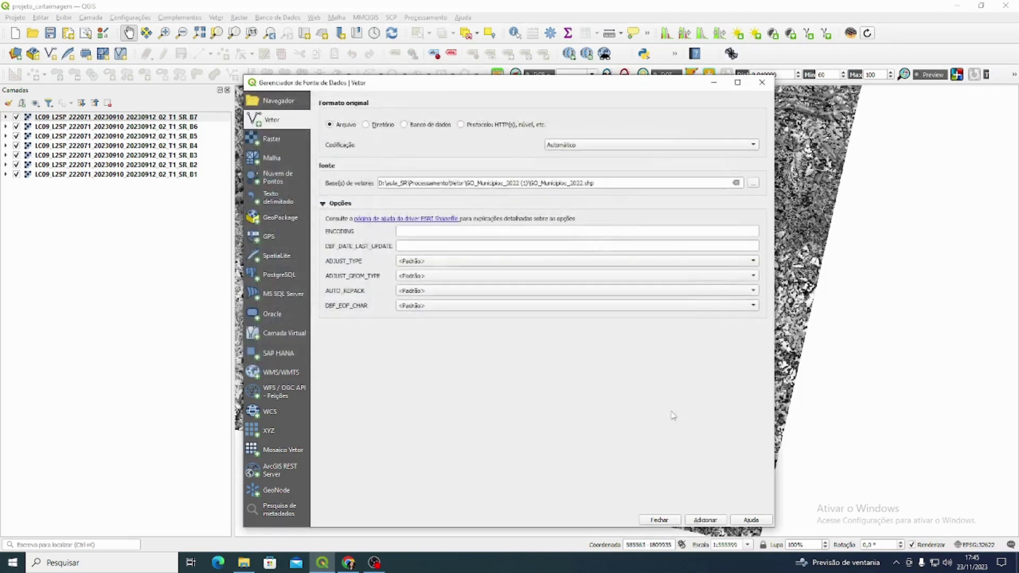
left_click(705, 520)
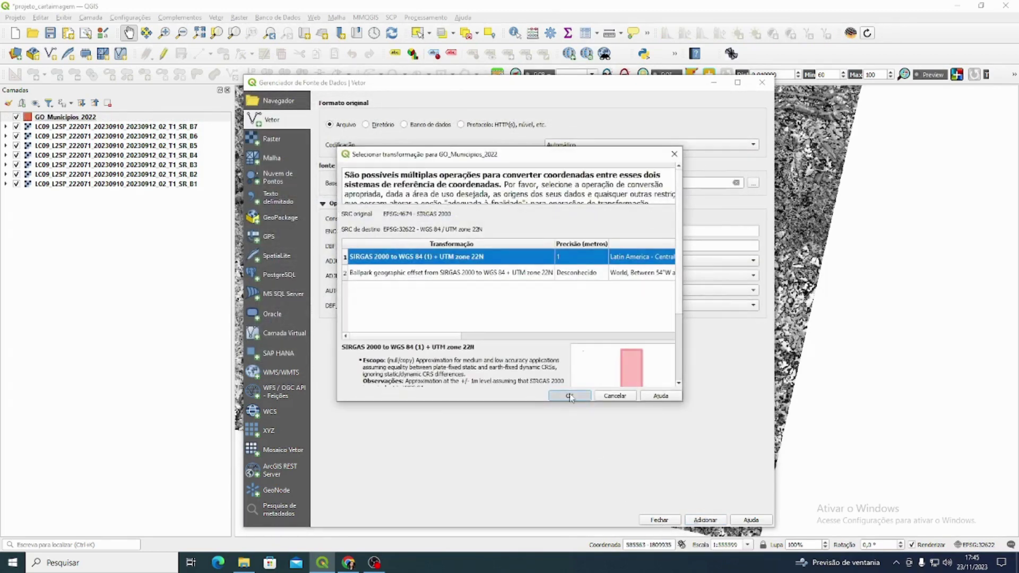
left_click(569, 397)
left_click(660, 520)
Step: Open the attribute table of the GO_Municipios_2022 layer
scroll(658, 164, "down", 1)
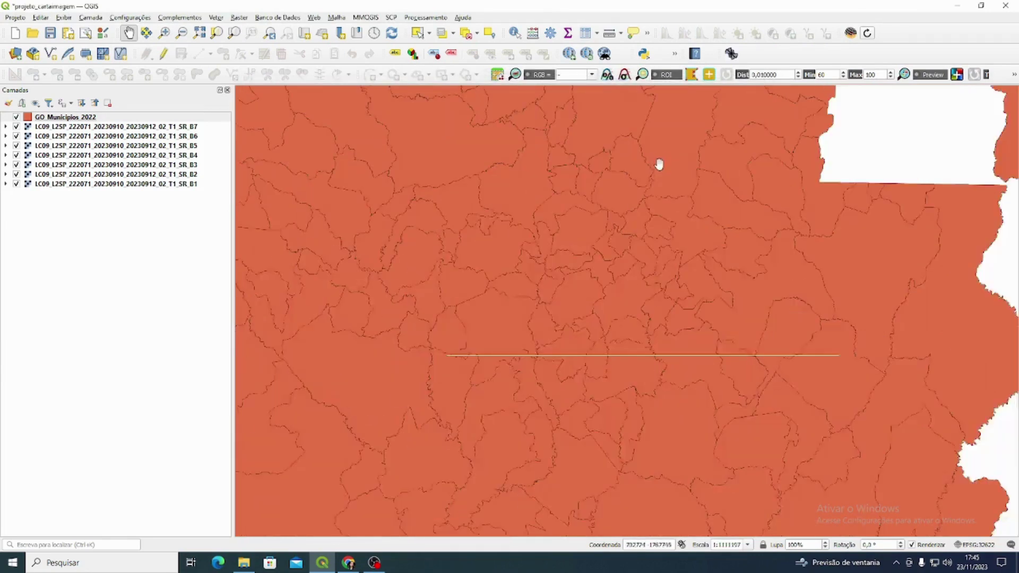
left_click_drag(637, 329, 581, 250)
left_click_drag(578, 285, 600, 324)
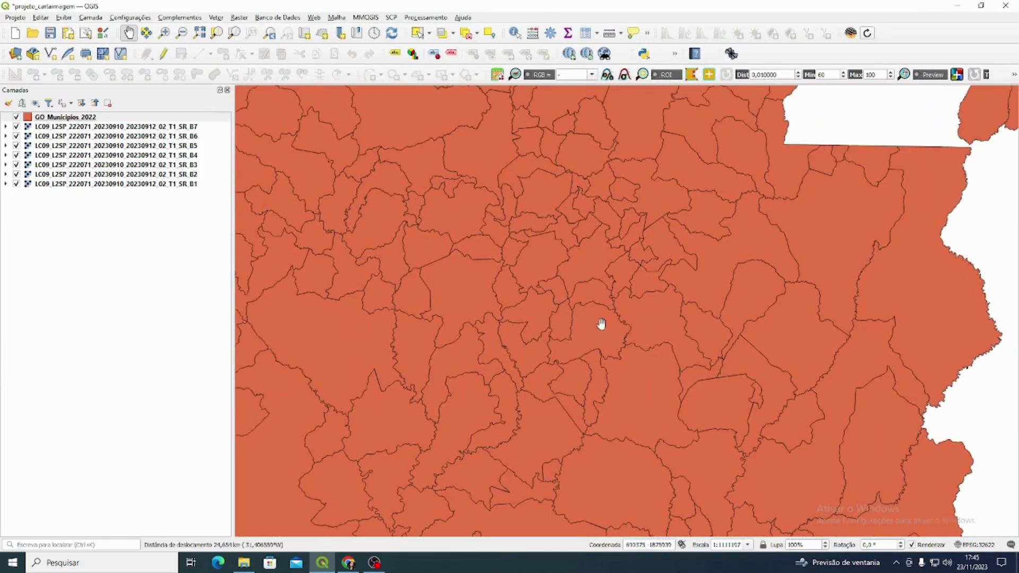
left_click(91, 117)
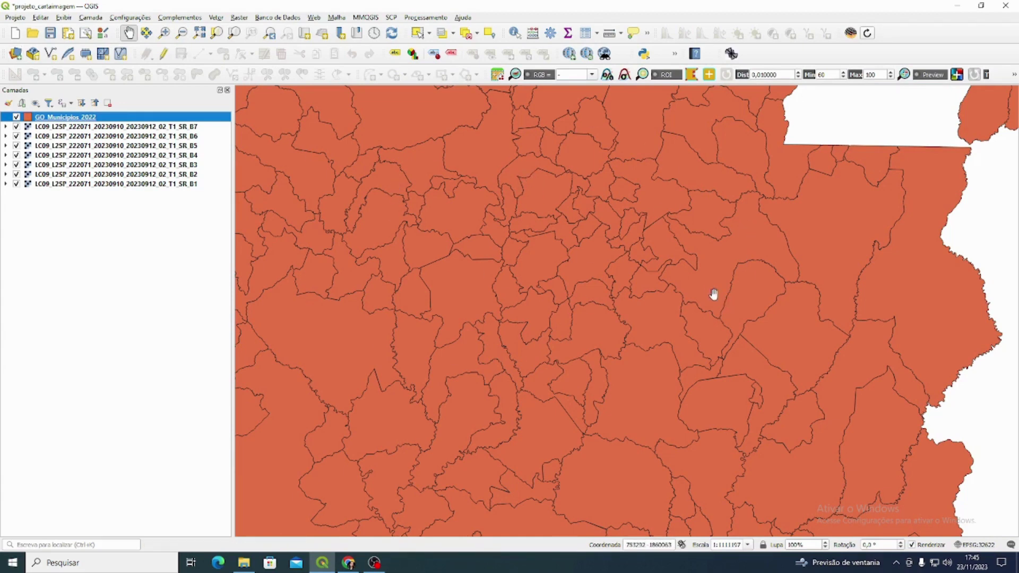
left_click_drag(619, 162, 546, 194)
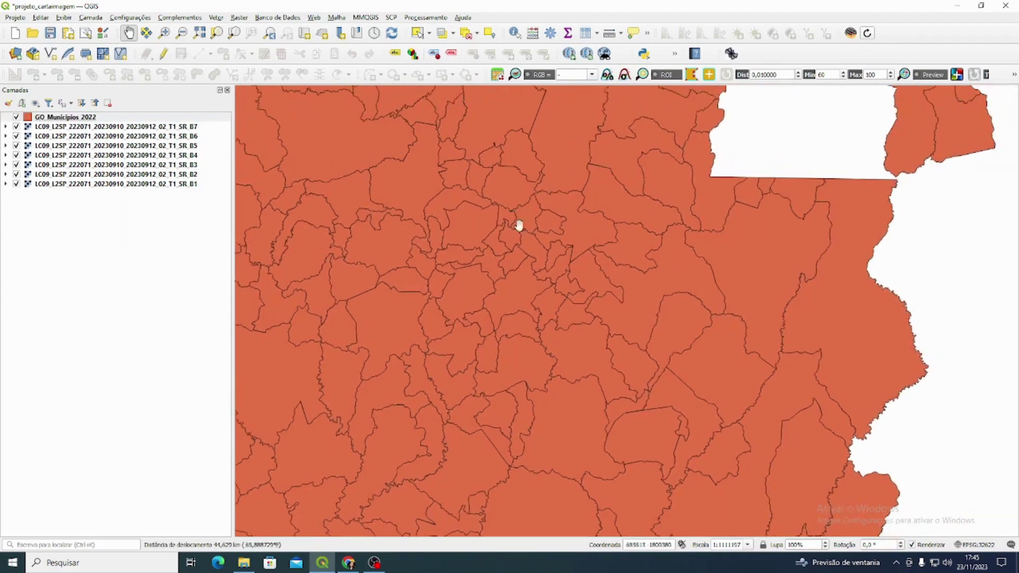
scroll(551, 236, "up", 1)
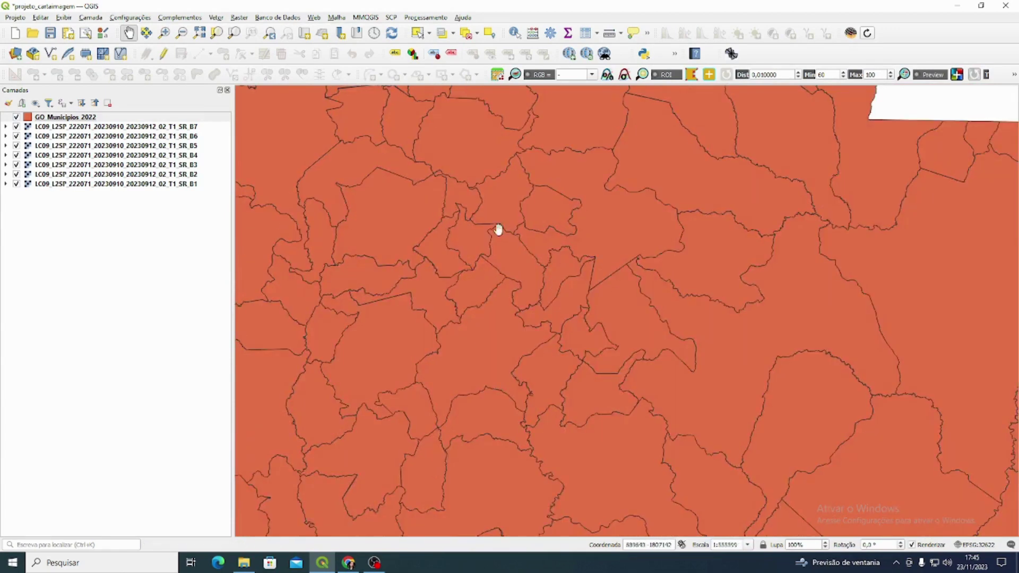
scroll(507, 242, "up", 1)
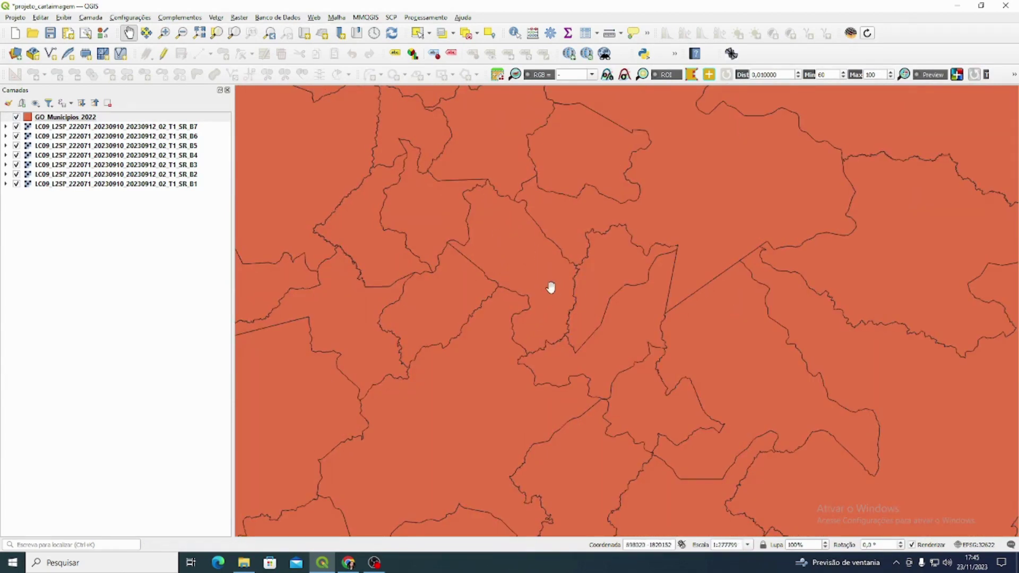
left_click(586, 35)
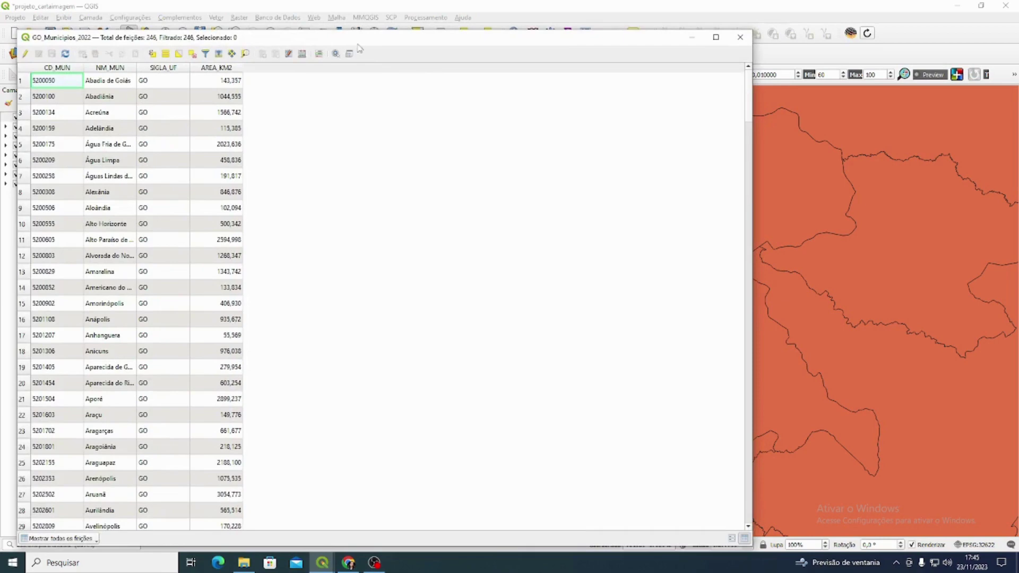
left_click_drag(363, 40, 399, 21)
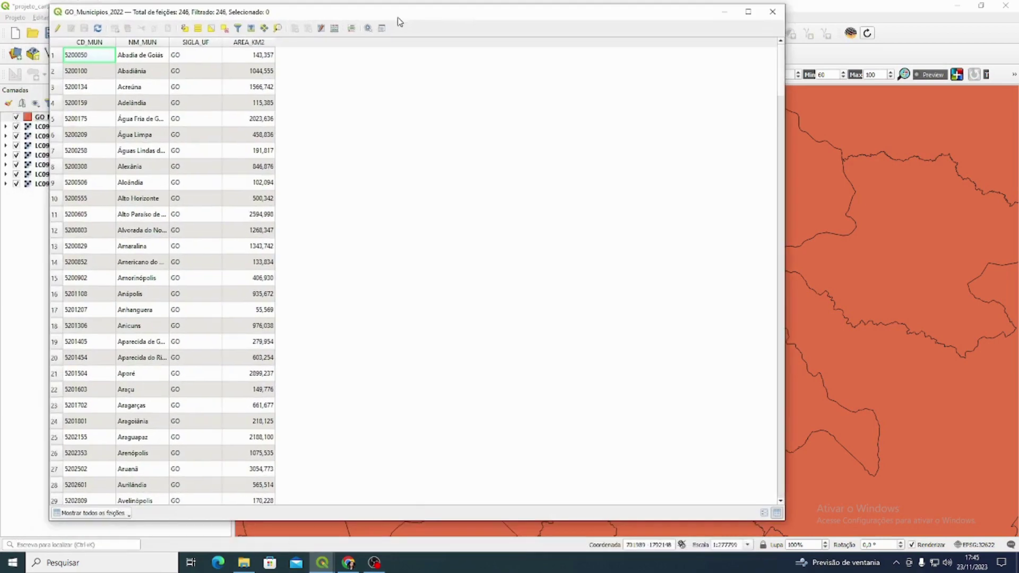
Step: Filter the attribute table by the NM_MUN field for Nerópolis
left_click(93, 513)
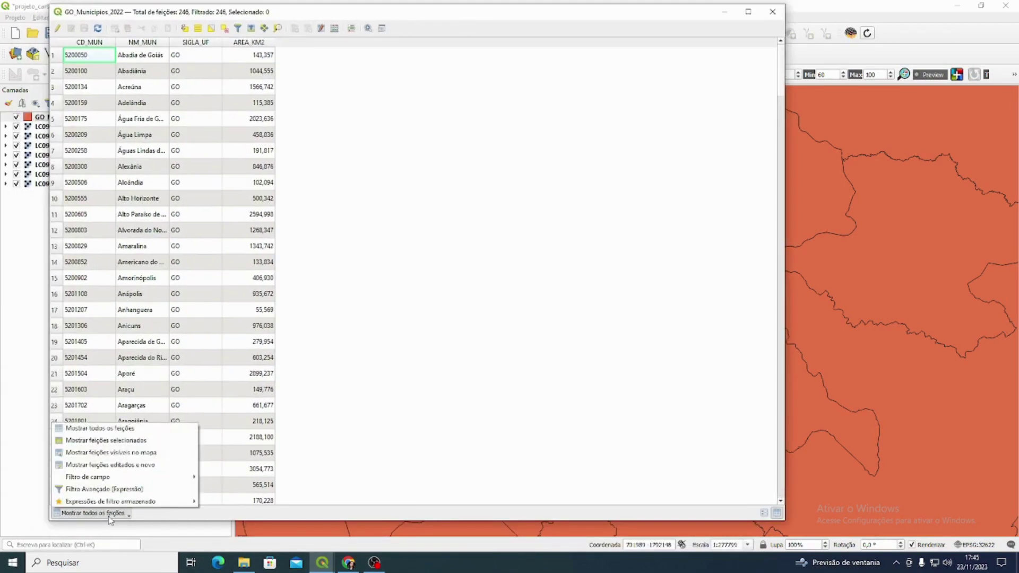
mouse_move(115, 480)
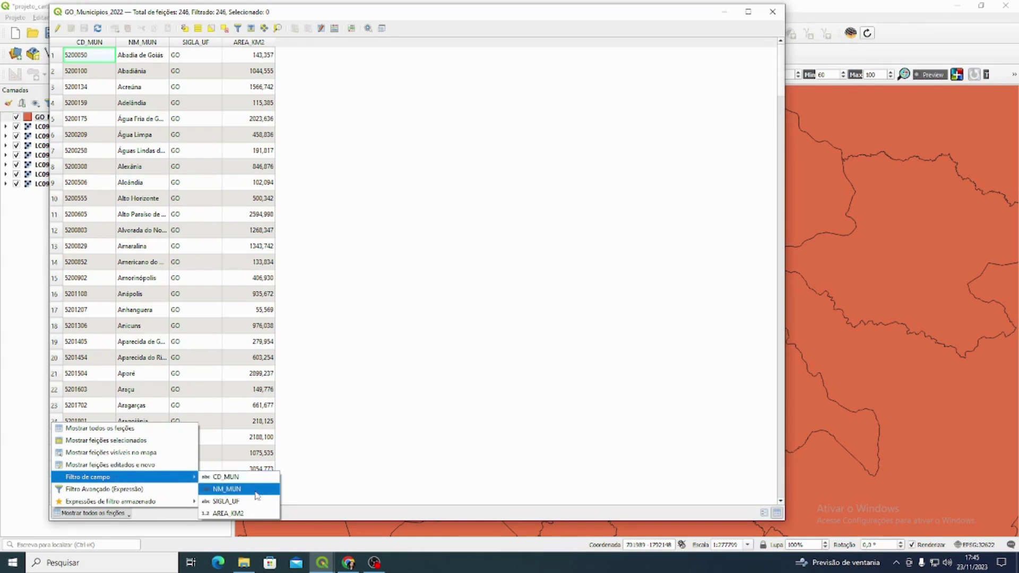
left_click(257, 496)
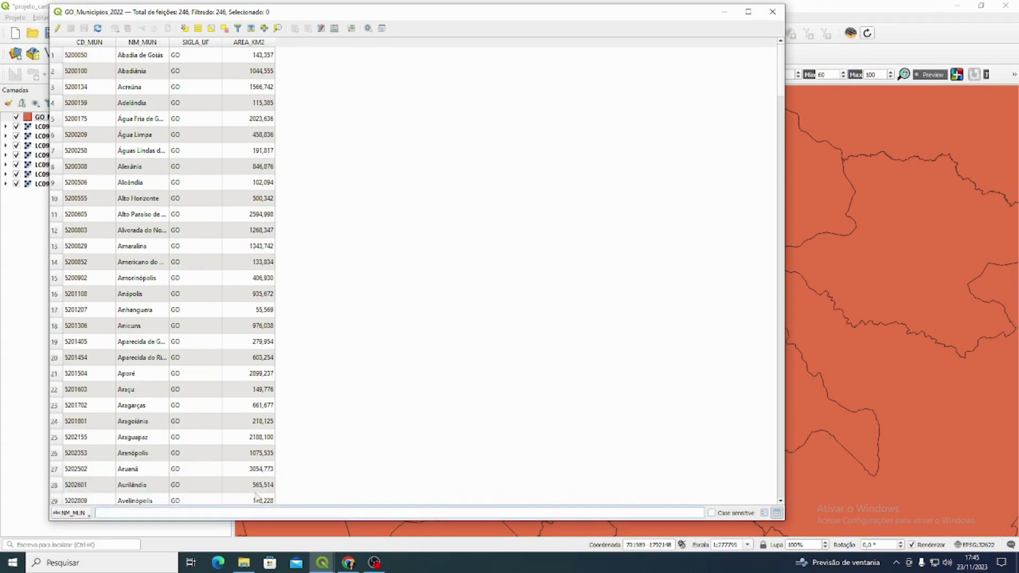
type("Ne")
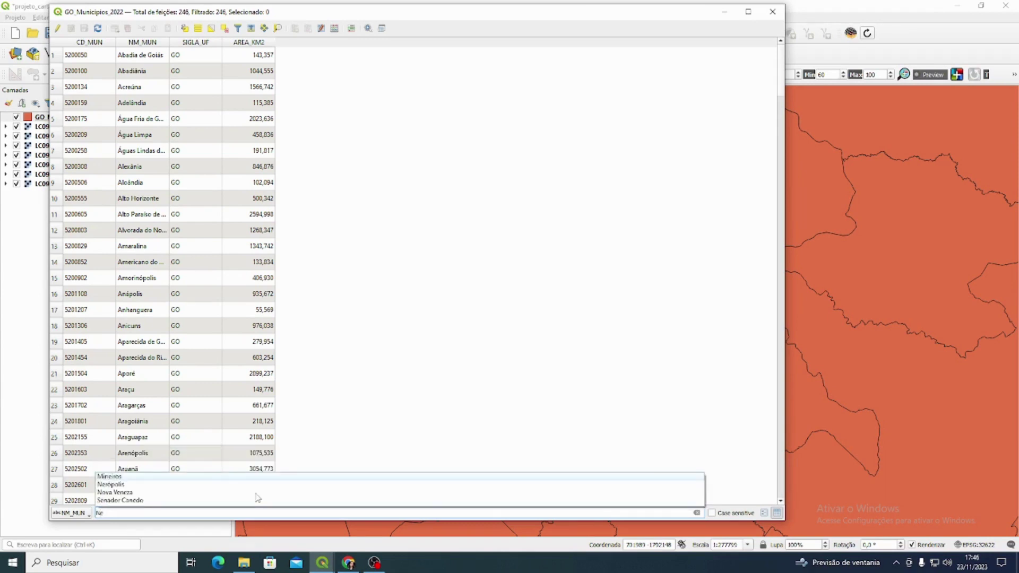
left_click(139, 485)
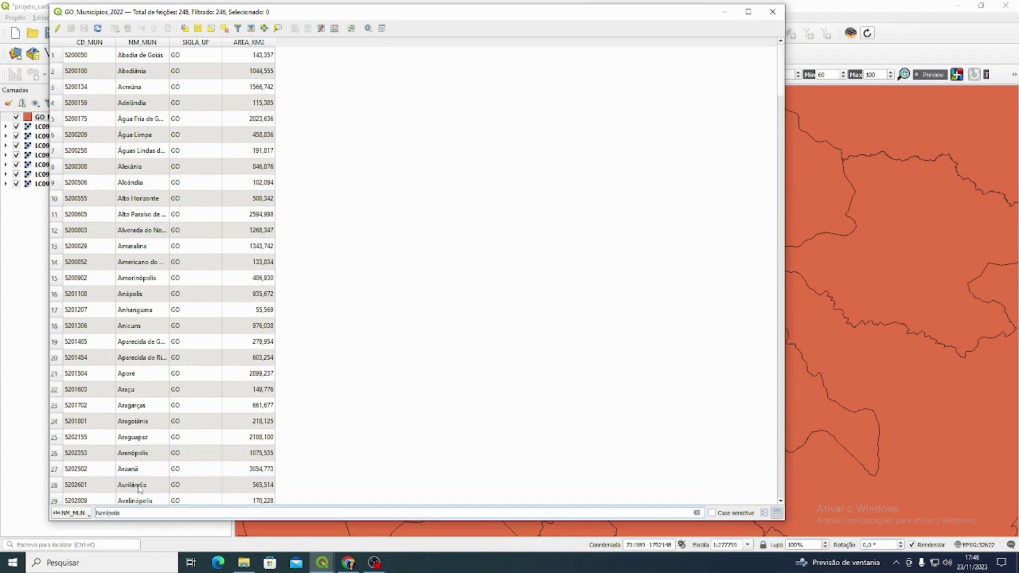
key("Return")
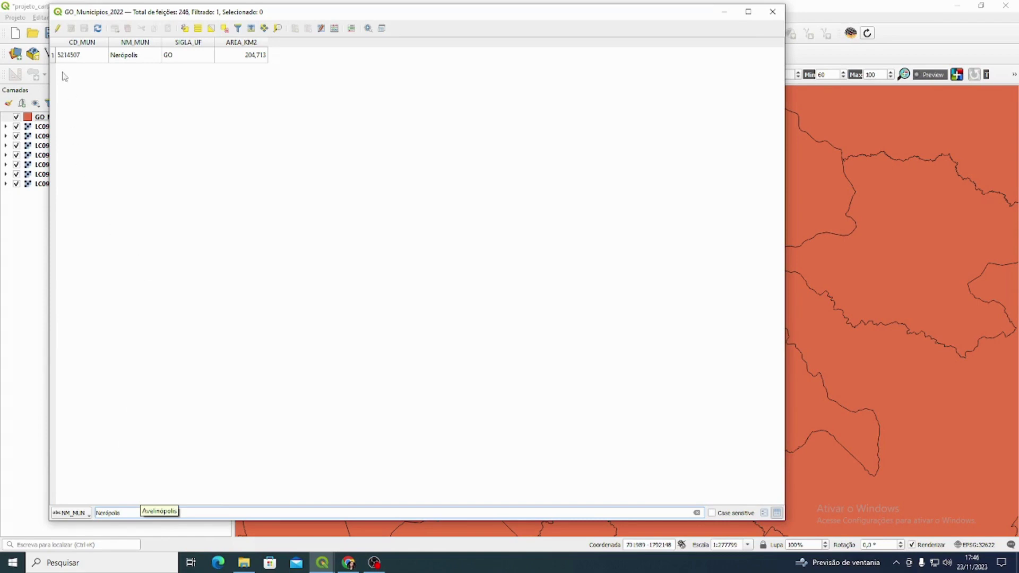
Step: Select the Nerópolis record, pan the map to it, and minimize the attribute table to see the municipality
left_click(54, 59)
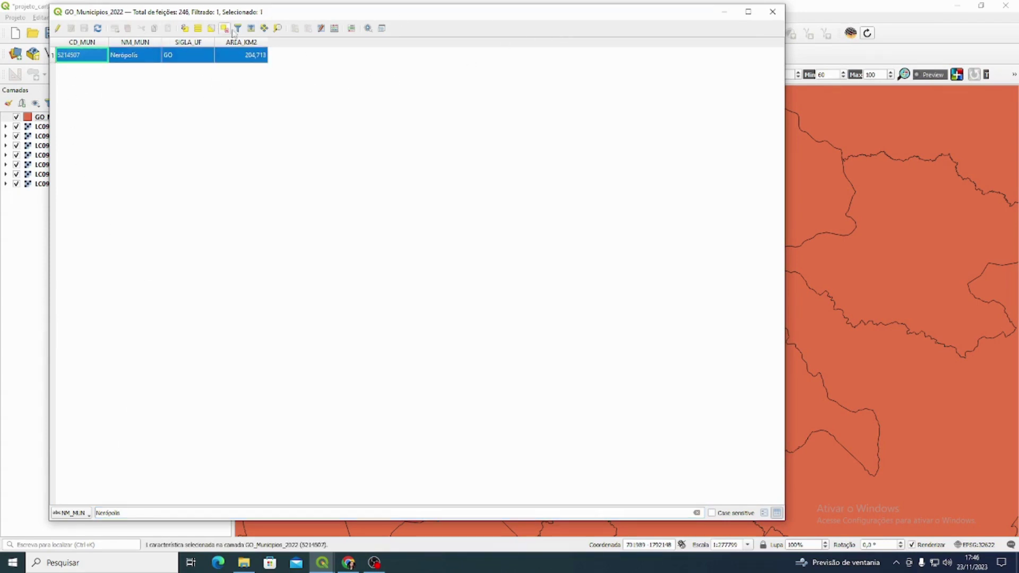
left_click(264, 28)
left_click(725, 13)
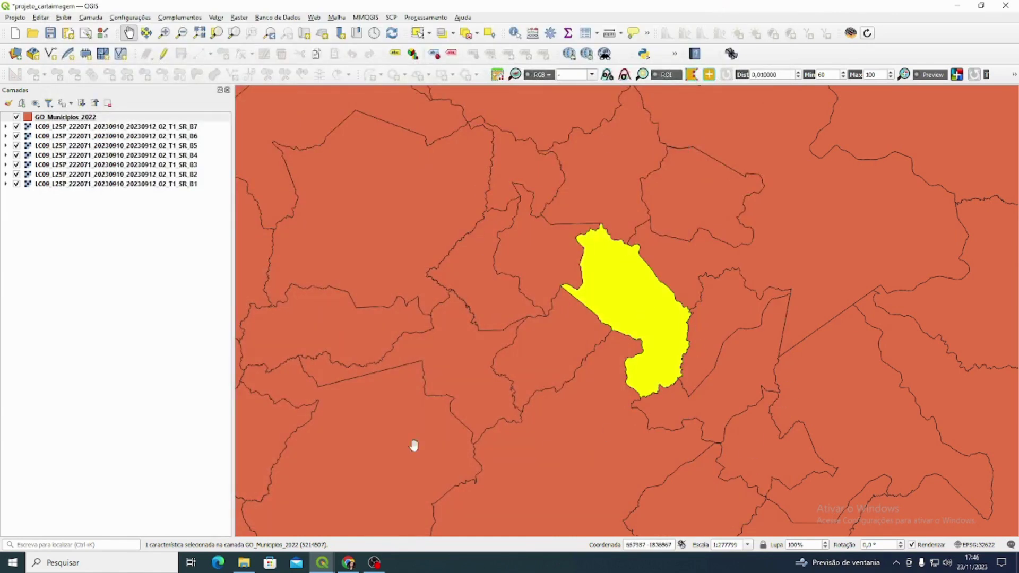
left_click_drag(767, 363, 711, 330)
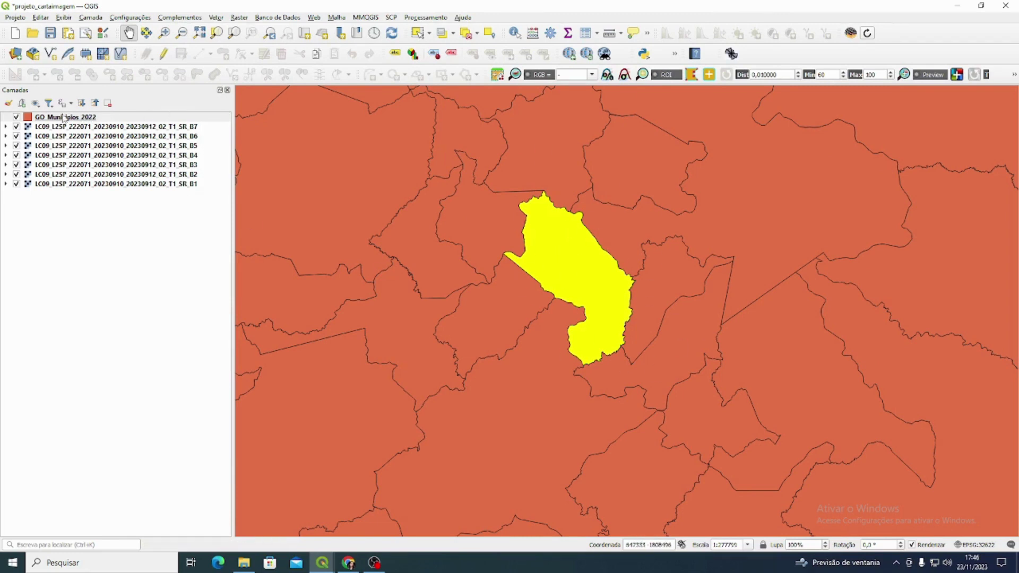
Step: Start exporting only the selected feature of GO_Municipios_2022, with Shapefile as the format
right_click(57, 118)
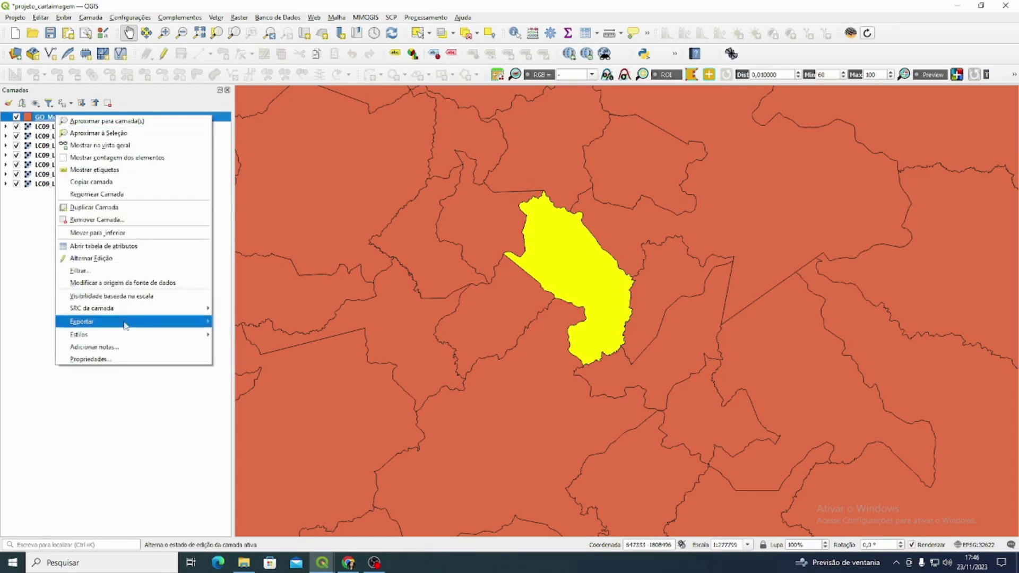
mouse_move(98, 328)
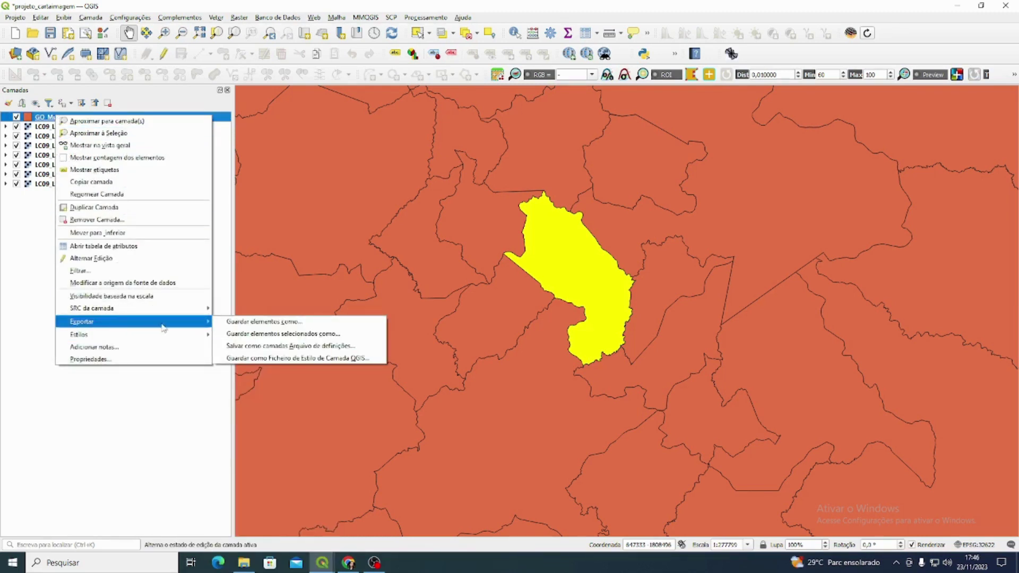
left_click(237, 335)
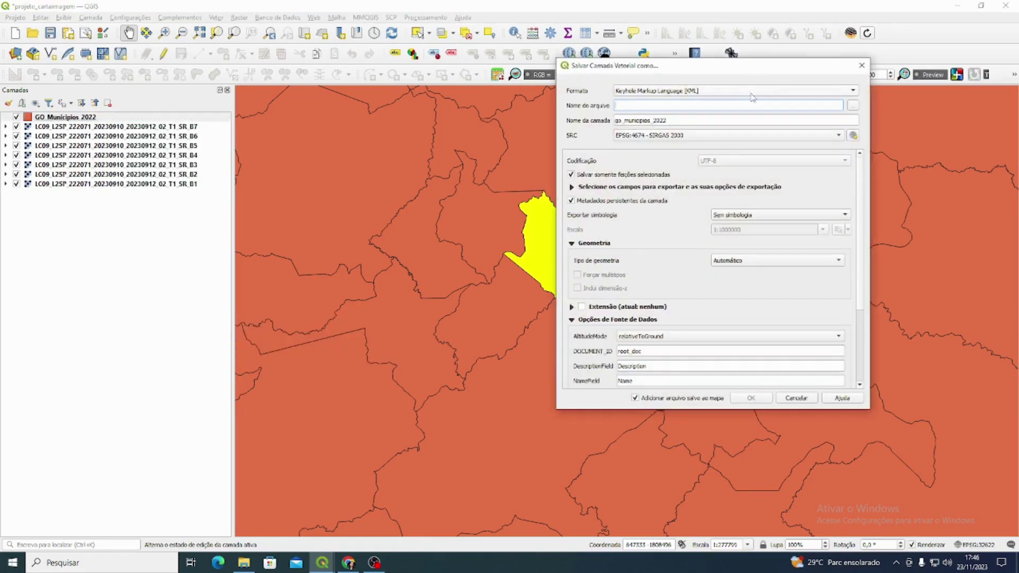
left_click(754, 92)
left_click(689, 22)
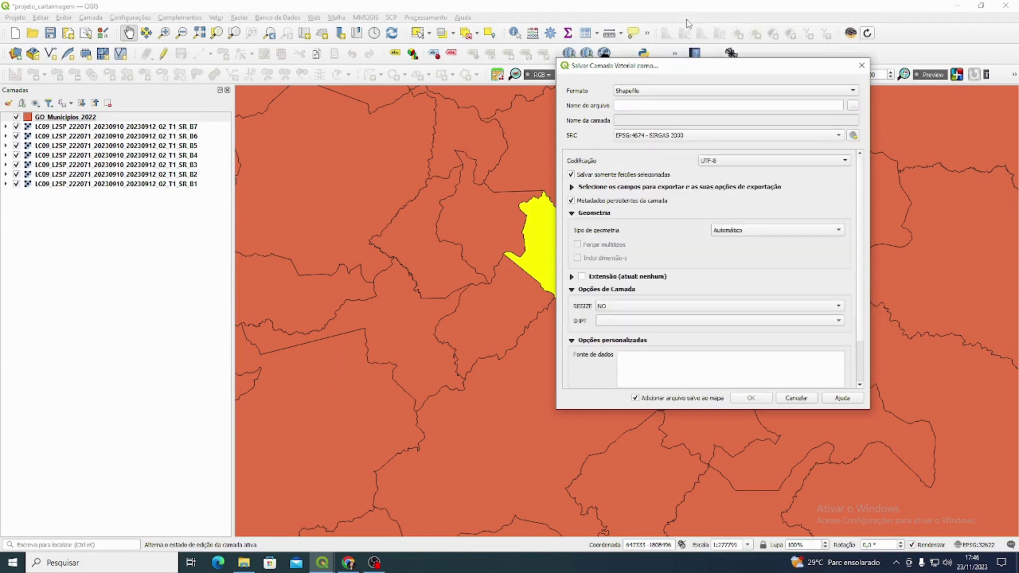
Step: Name the output Mun_neropolis in D:\aula_SR\Processamento\Vetor and run the export, adding the saved file to the map
left_click(853, 107)
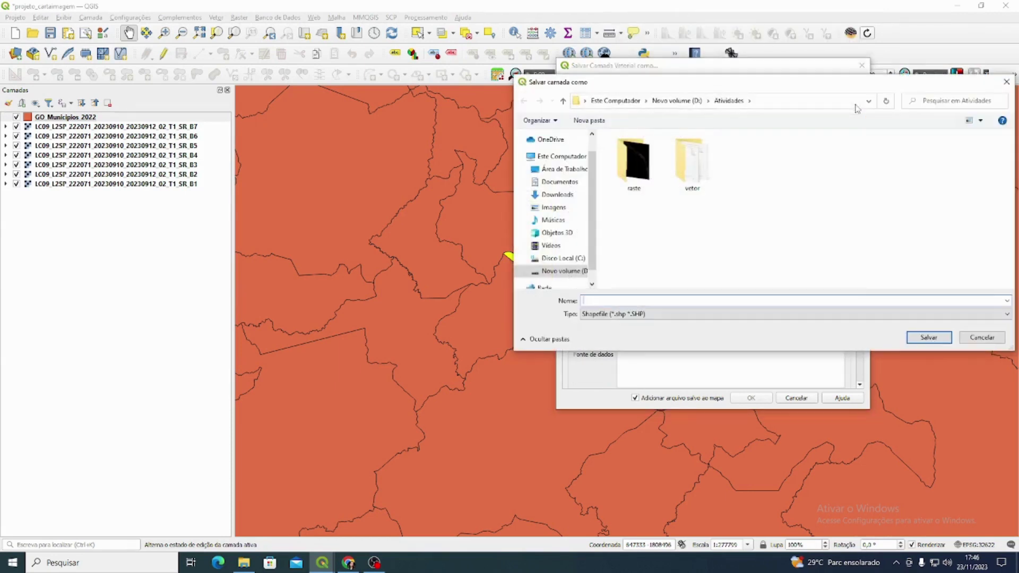
left_click(693, 101)
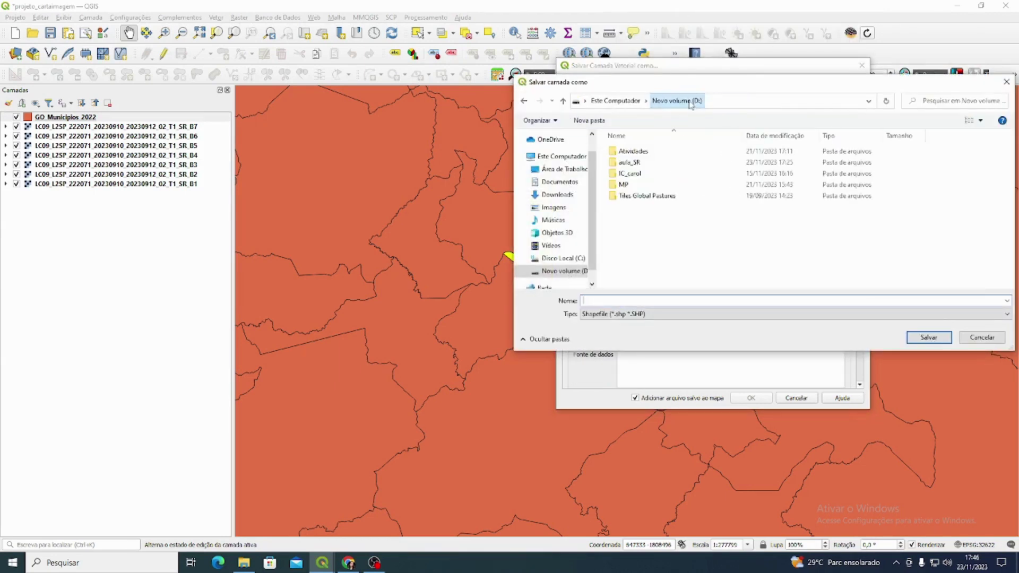
double_click(661, 163)
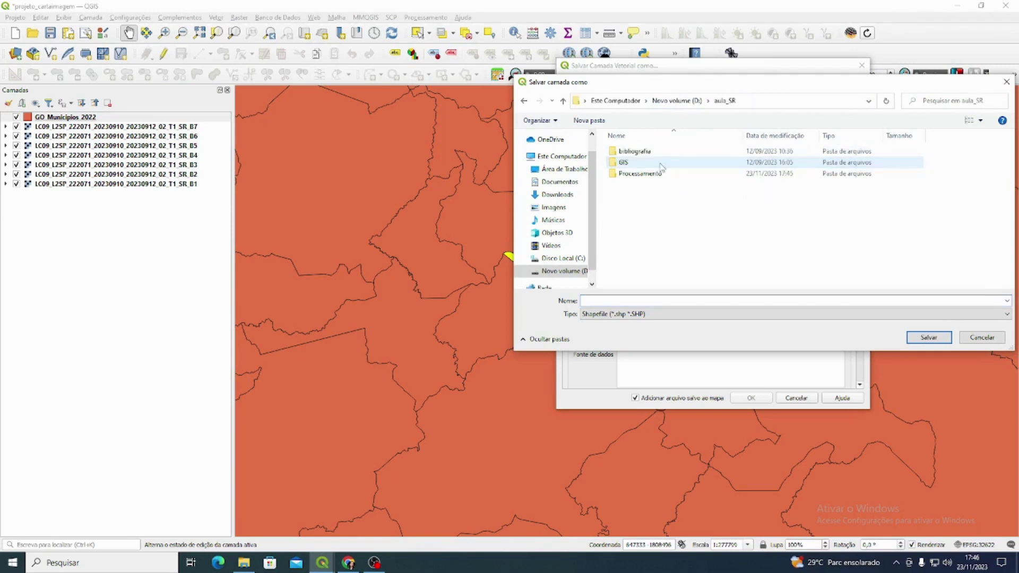
double_click(661, 175)
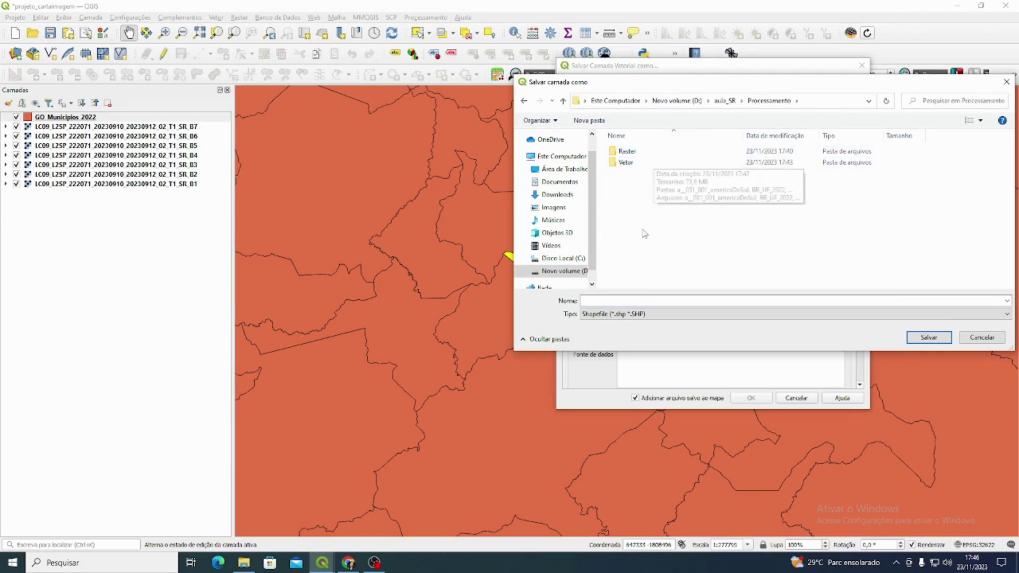
double_click(646, 163)
left_click(635, 301)
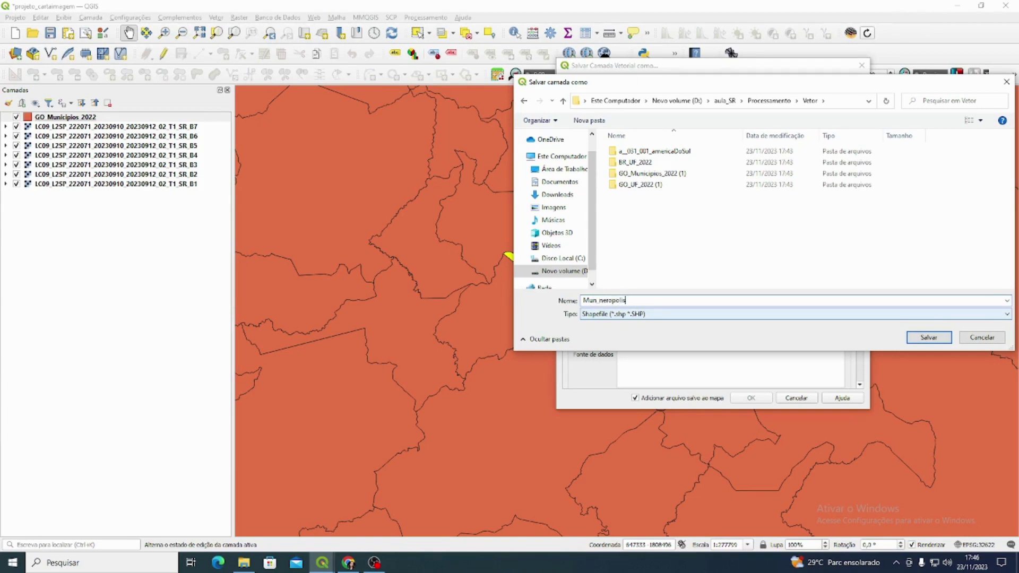
left_click(929, 339)
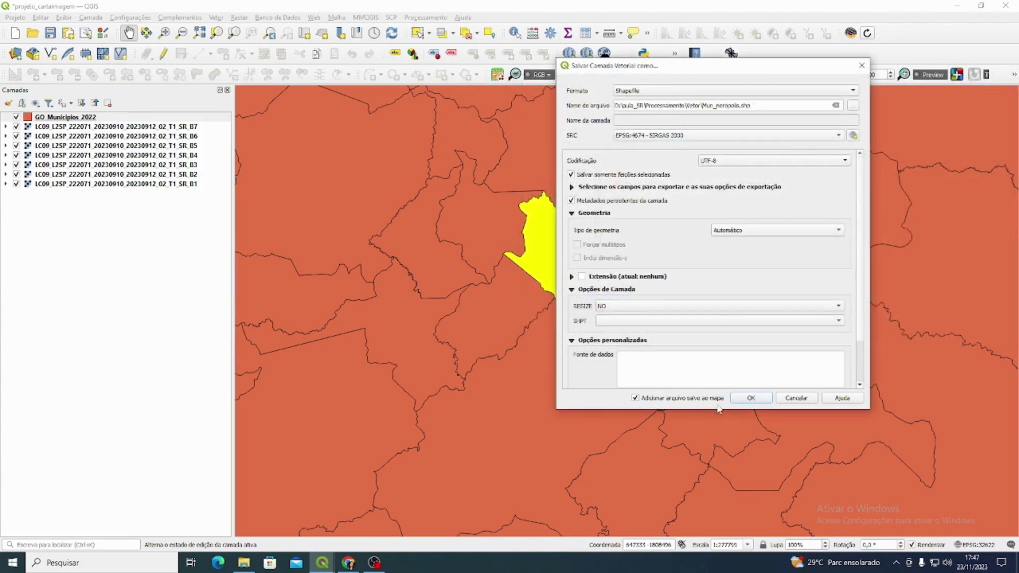
left_click(751, 398)
Step: Hide the GO_Municipios_2022 layer and move it and Mun_neropolis below the Landsat bands in the layer order
left_click(84, 127)
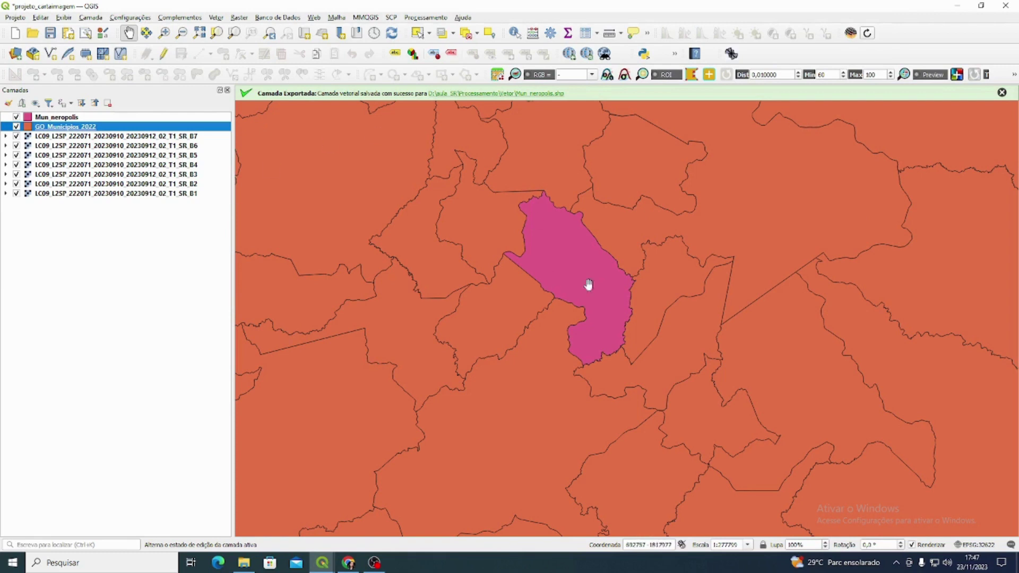
left_click(17, 126)
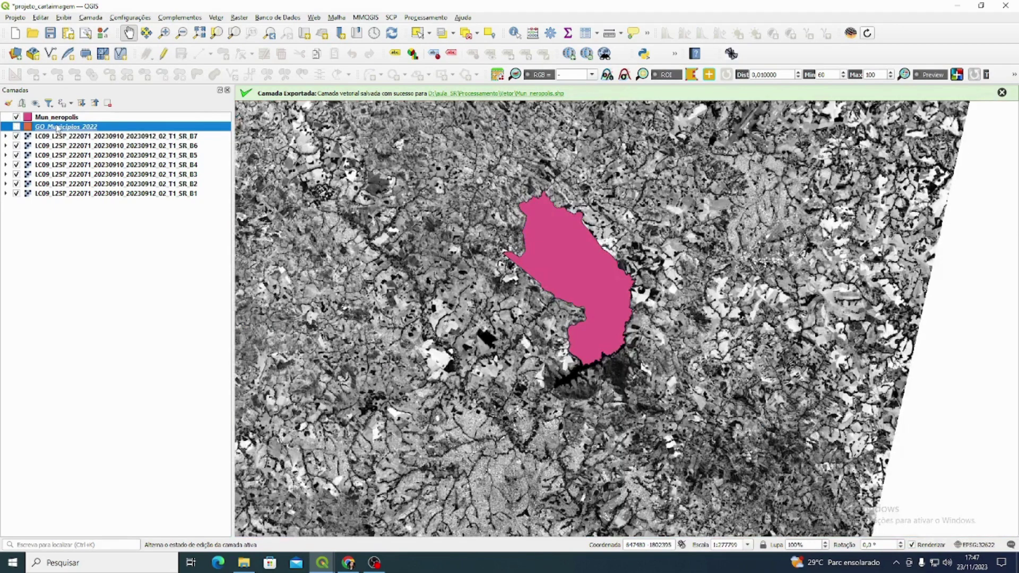
left_click_drag(57, 128, 67, 197)
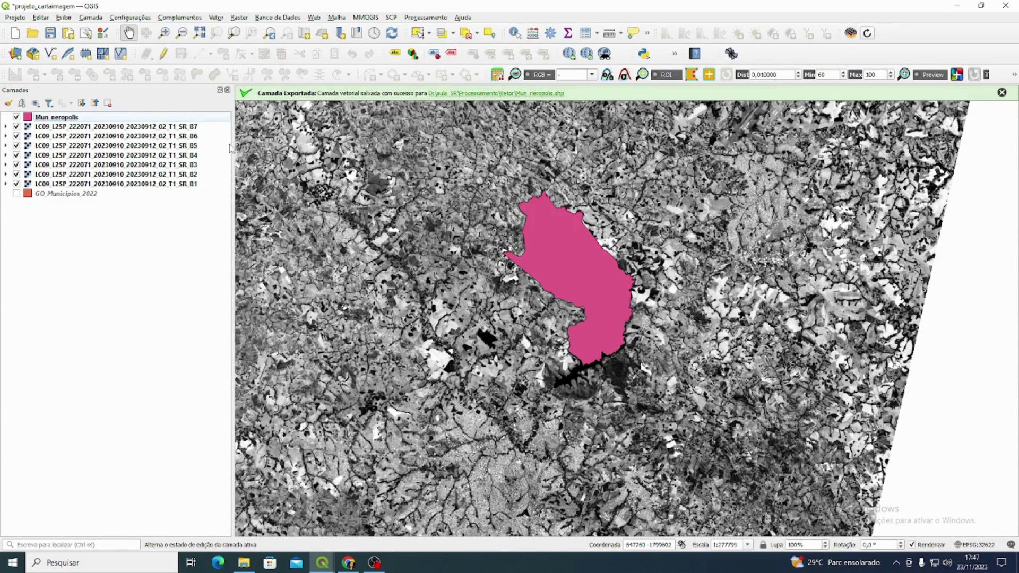
left_click_drag(53, 118, 67, 189)
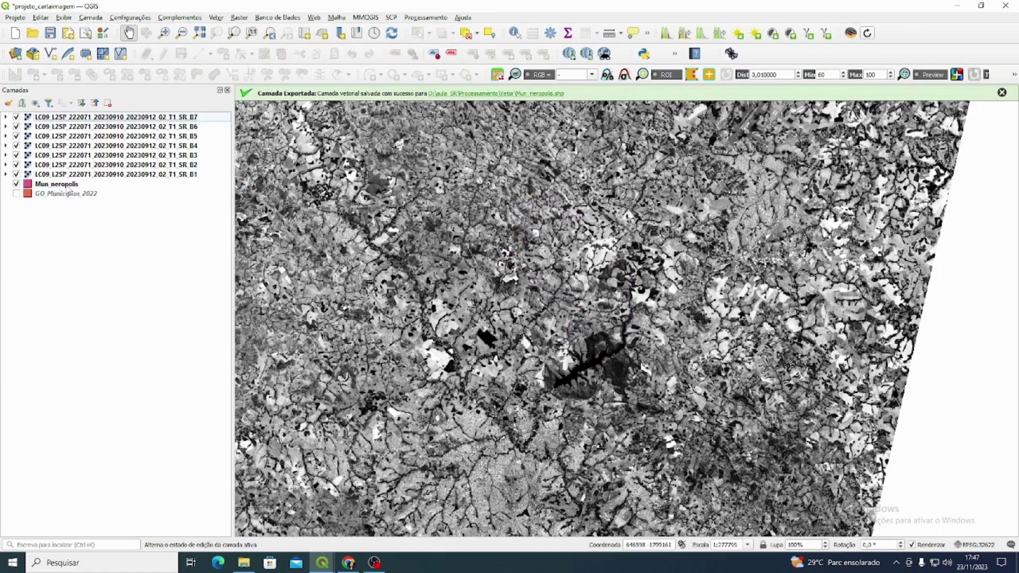
Step: Make the Landsat B7 band the active layer and hide the Mun_neropolis layer
left_click(183, 175)
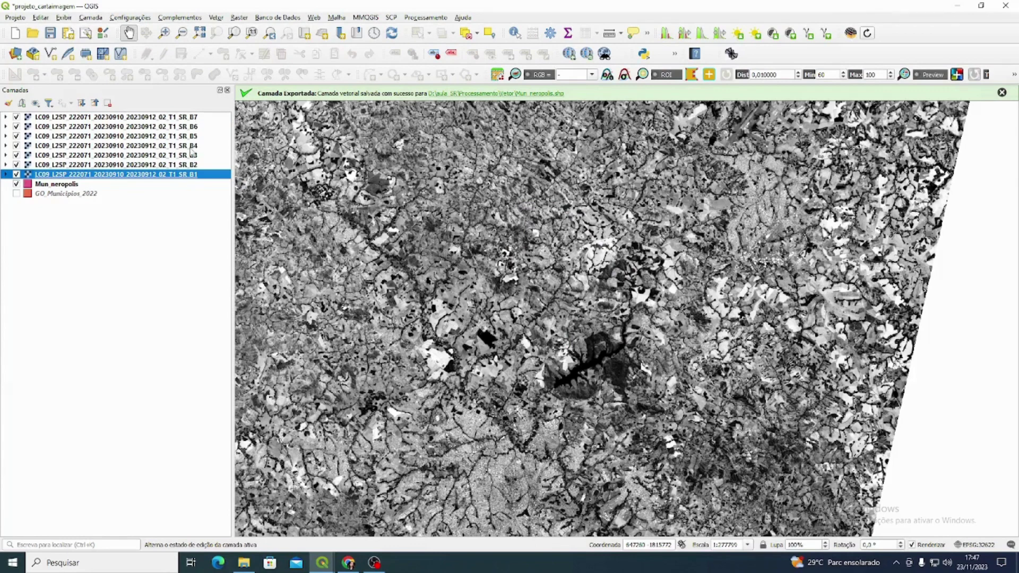
left_click(191, 166)
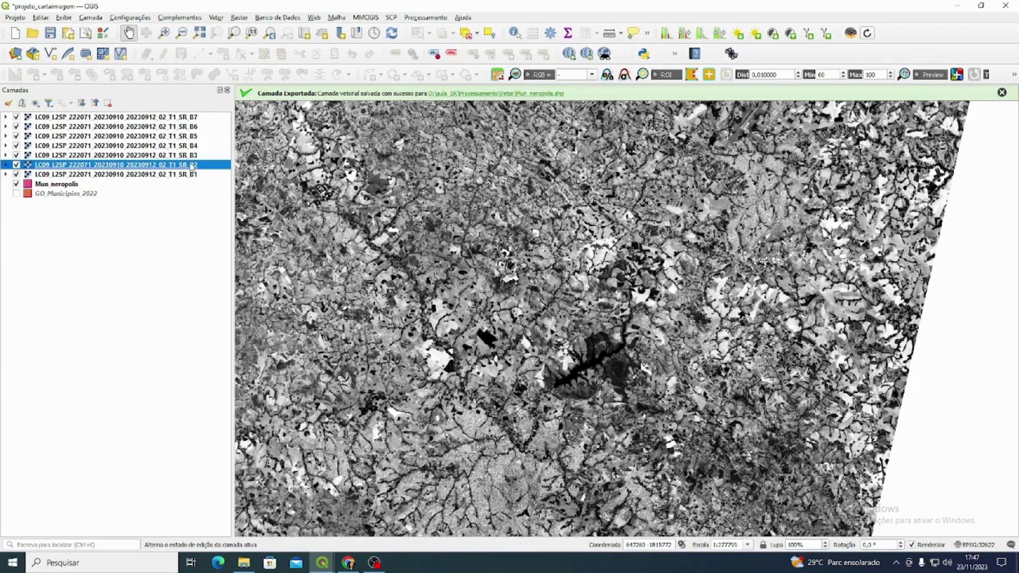
left_click(65, 147)
left_click(171, 117)
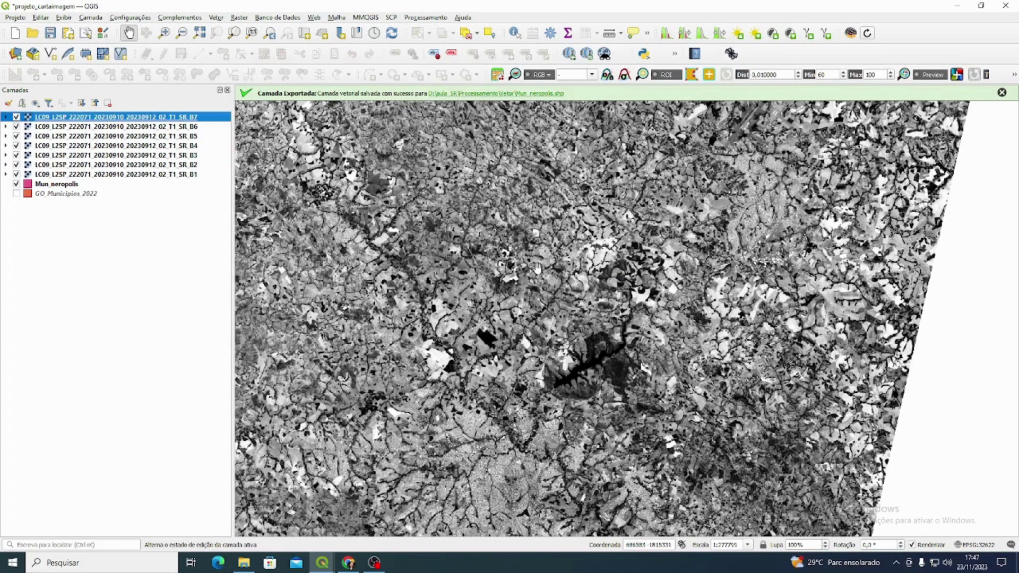
scroll(550, 270, "down", 2)
left_click_drag(552, 225, 566, 282)
left_click_drag(497, 200, 541, 274)
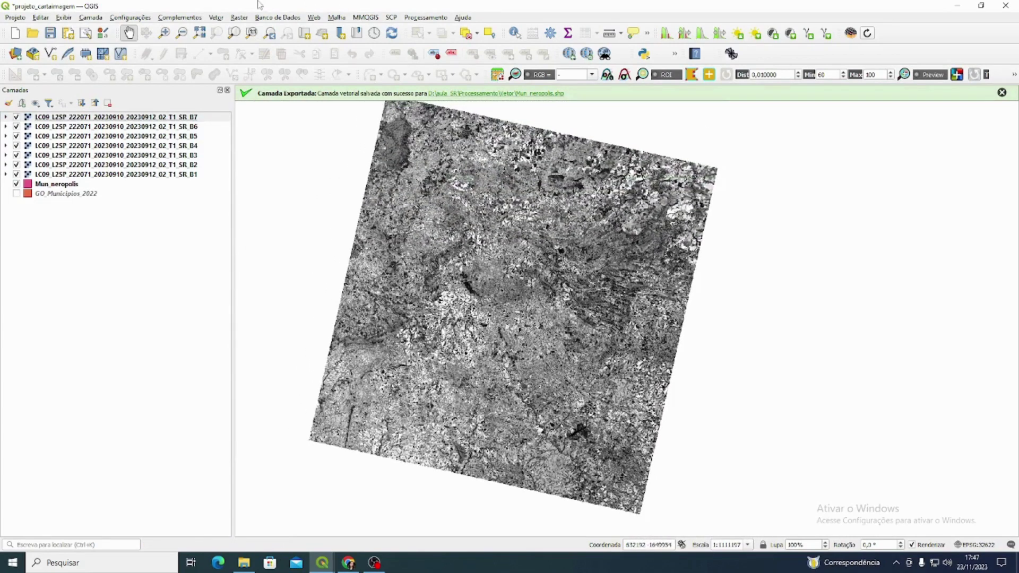
left_click(17, 184)
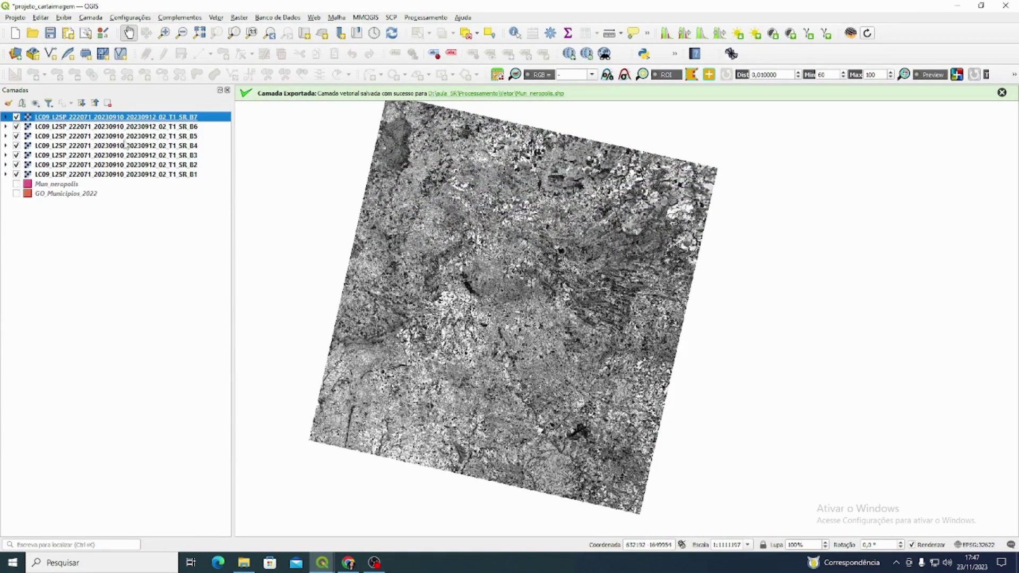
Step: Start the raster Mosaico tool and choose all seven Landsat bands, B1 to B7, as its input layers
left_click(240, 18)
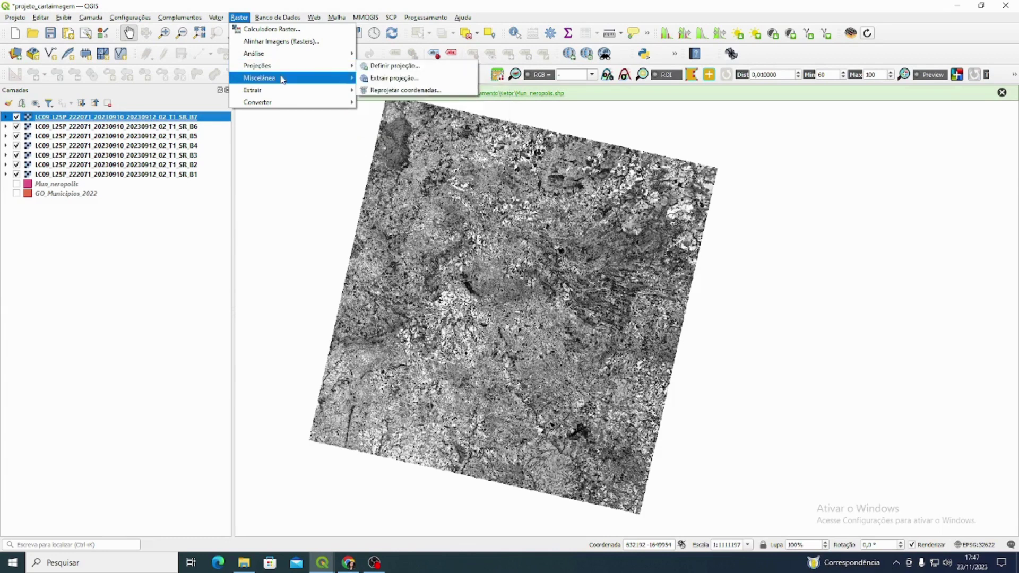
mouse_move(340, 78)
left_click(407, 101)
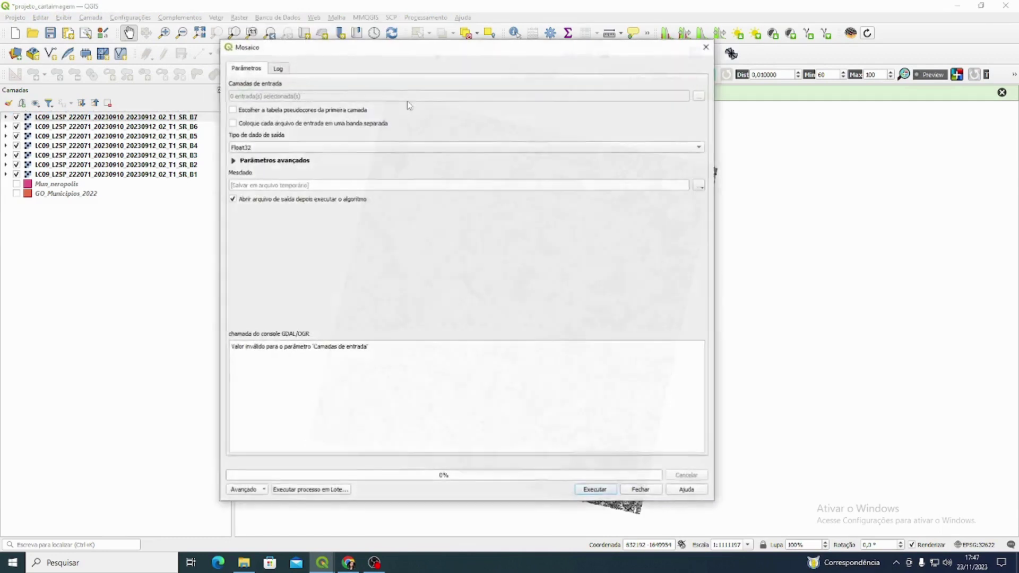
left_click_drag(385, 56, 426, 30)
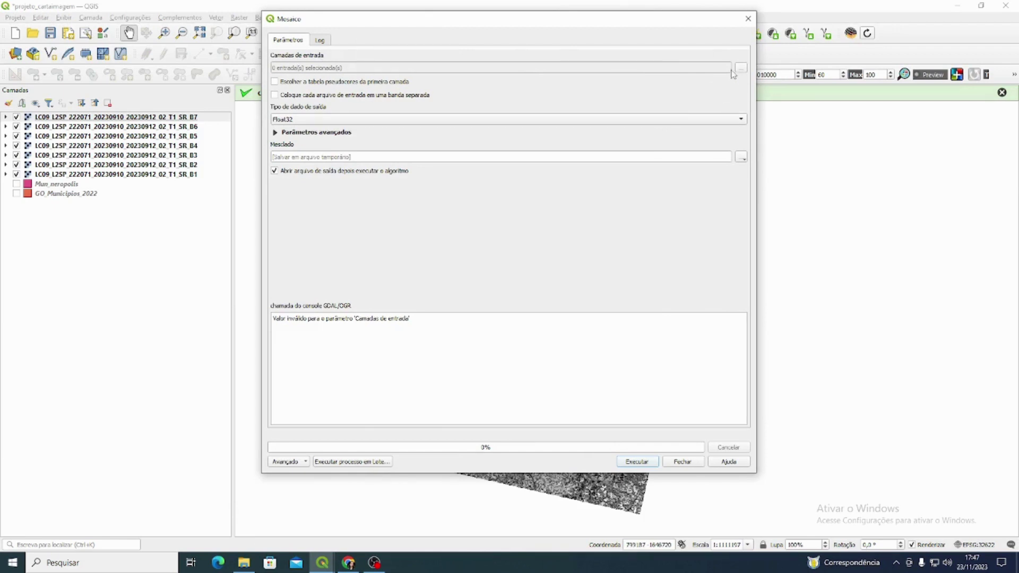
left_click(741, 69)
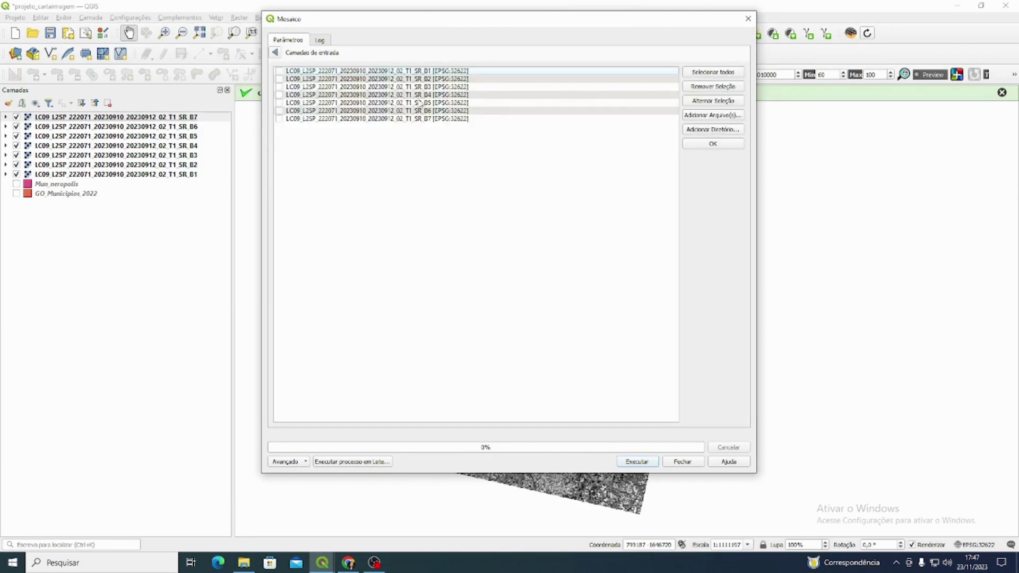
left_click(279, 72)
left_click(279, 87)
left_click(279, 95)
left_click(279, 103)
left_click(280, 120)
left_click(712, 143)
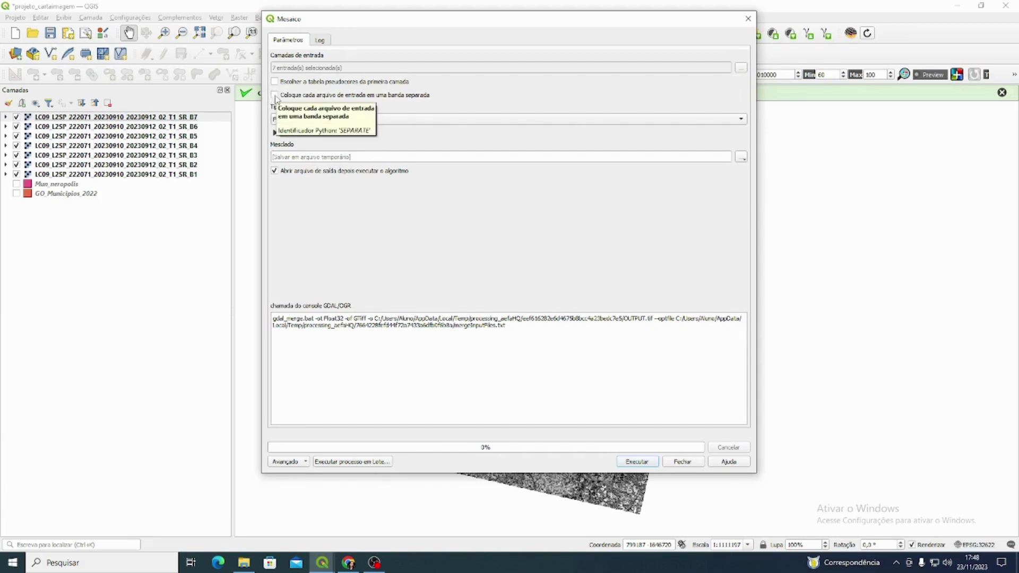
Step: Place each input file in a separate band of the mosaic and set the output data type to UInt16
left_click(275, 95)
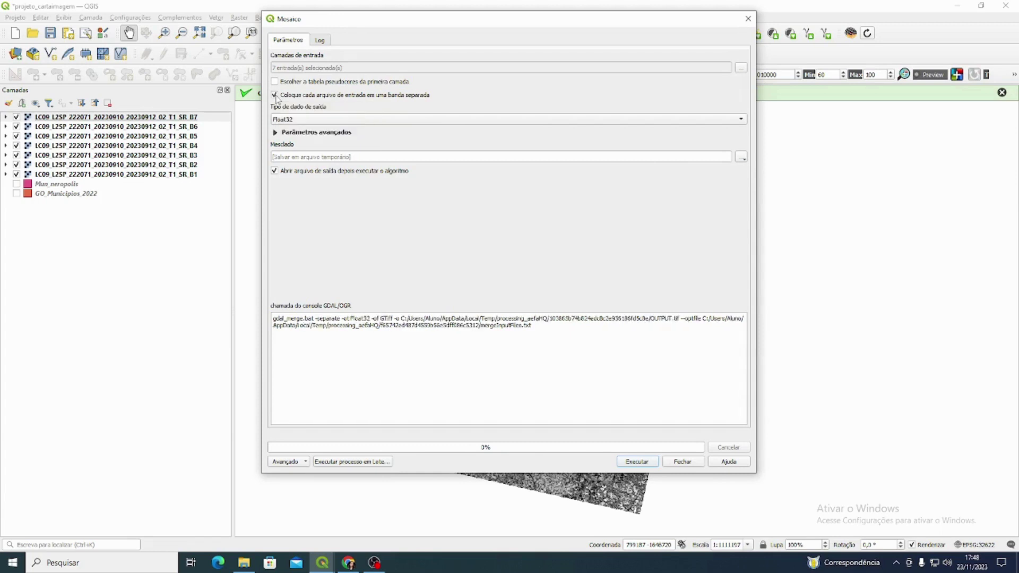
left_click(313, 119)
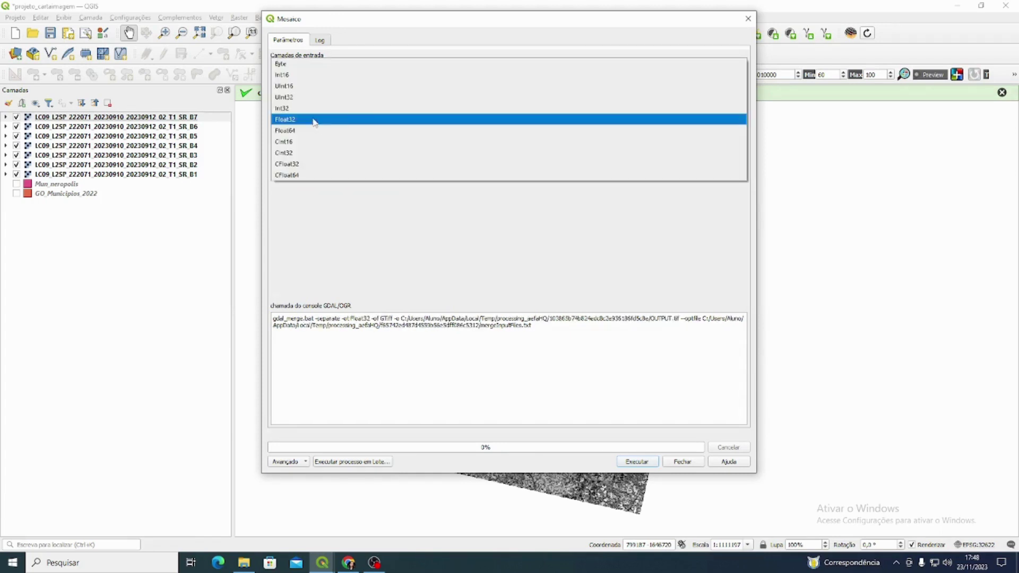
left_click(317, 88)
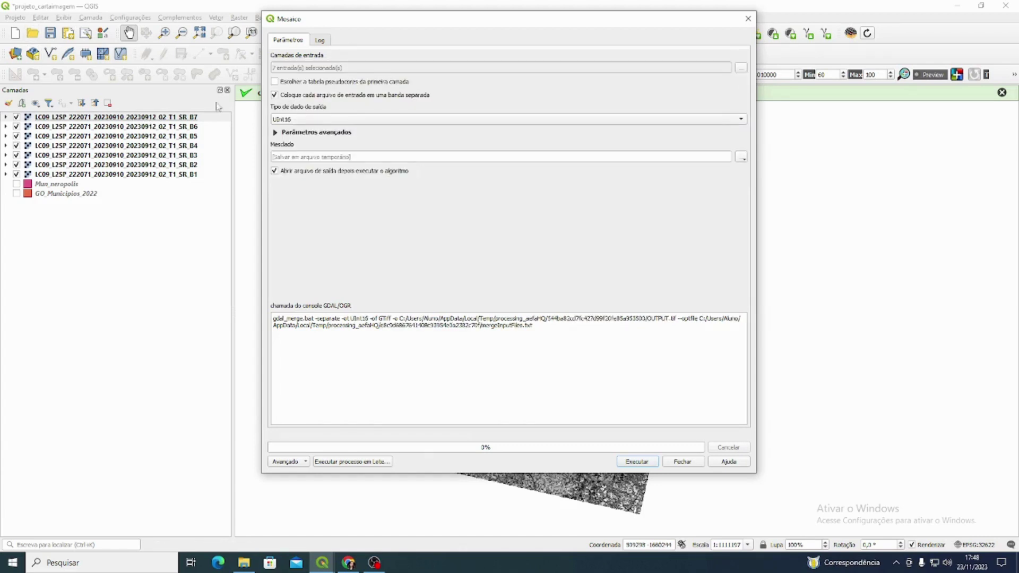
Step: Check the data type of the Landsat B7 layer in its layer information
left_click(115, 118)
double_click(115, 121)
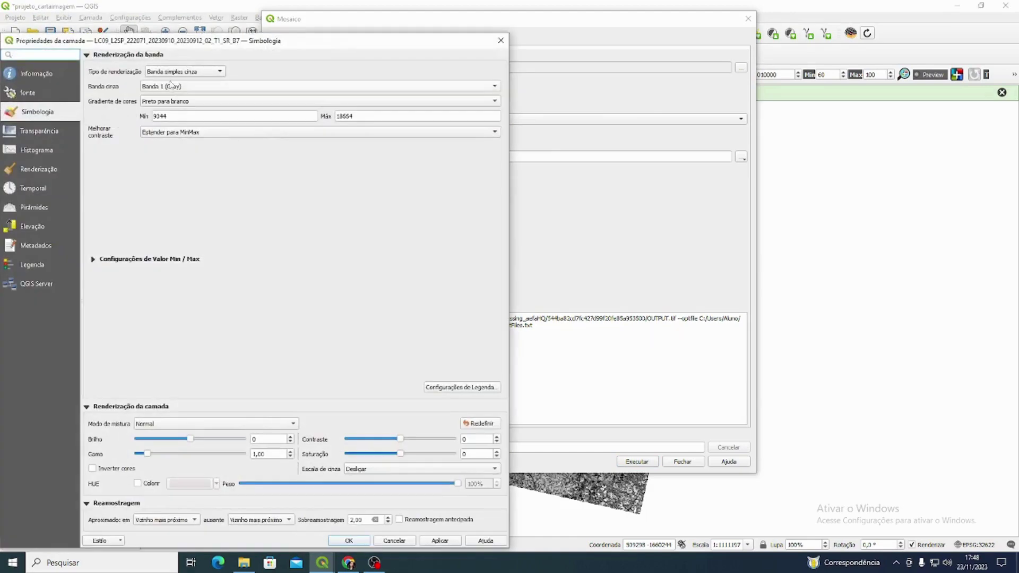
left_click_drag(199, 52, 324, 30)
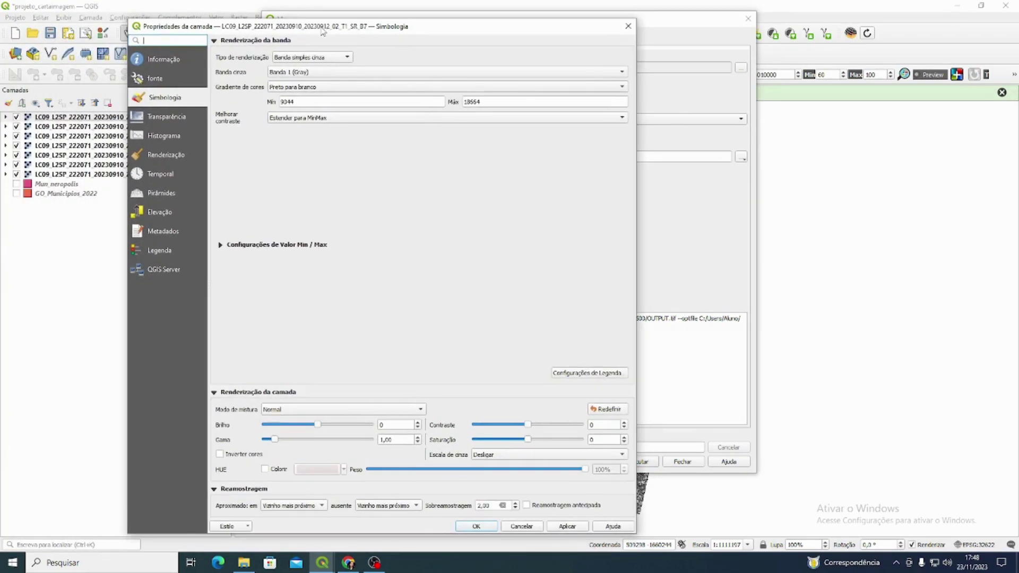
left_click(171, 60)
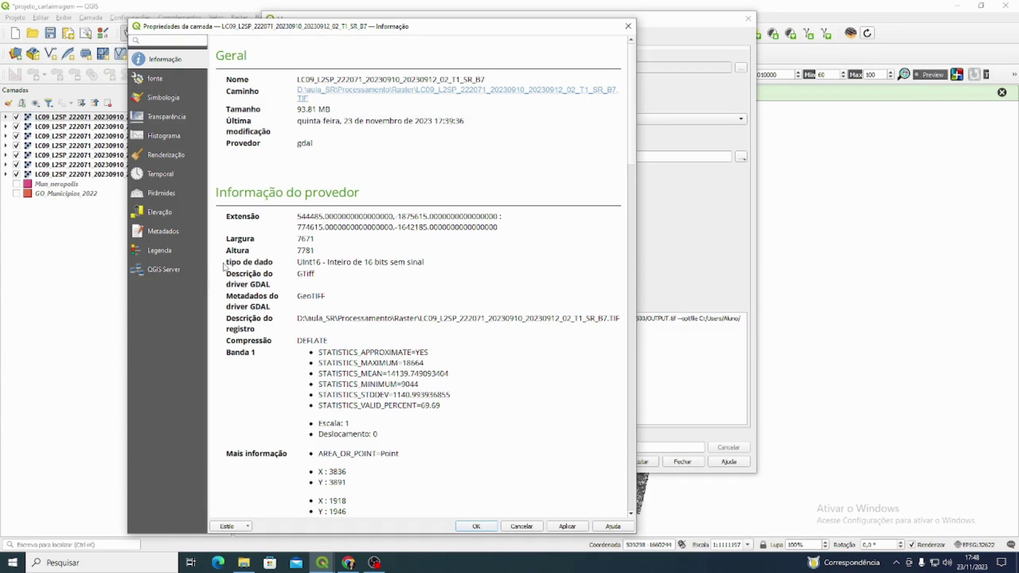
left_click_drag(217, 197, 361, 194)
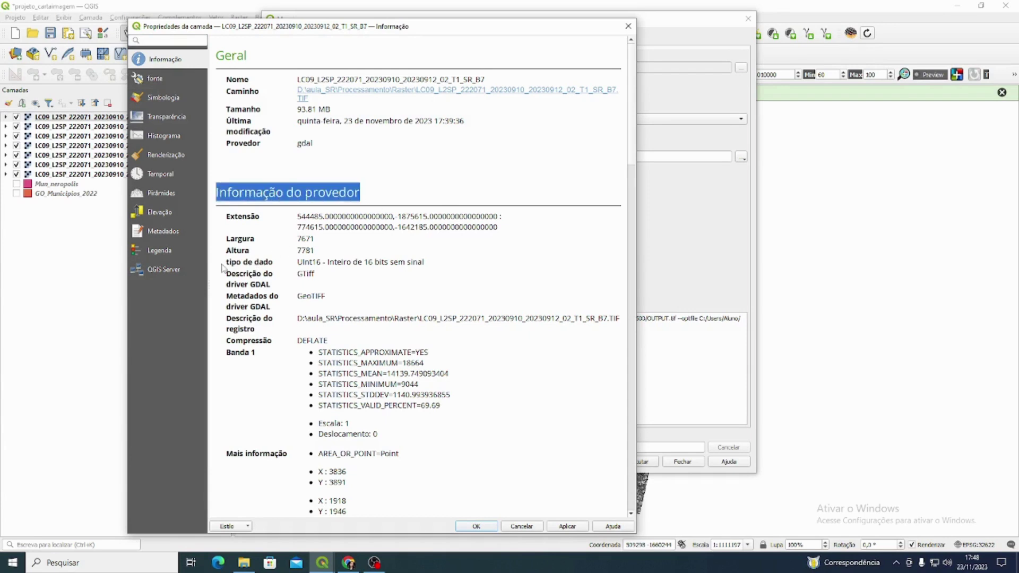
left_click_drag(227, 267, 431, 265)
left_click(314, 266)
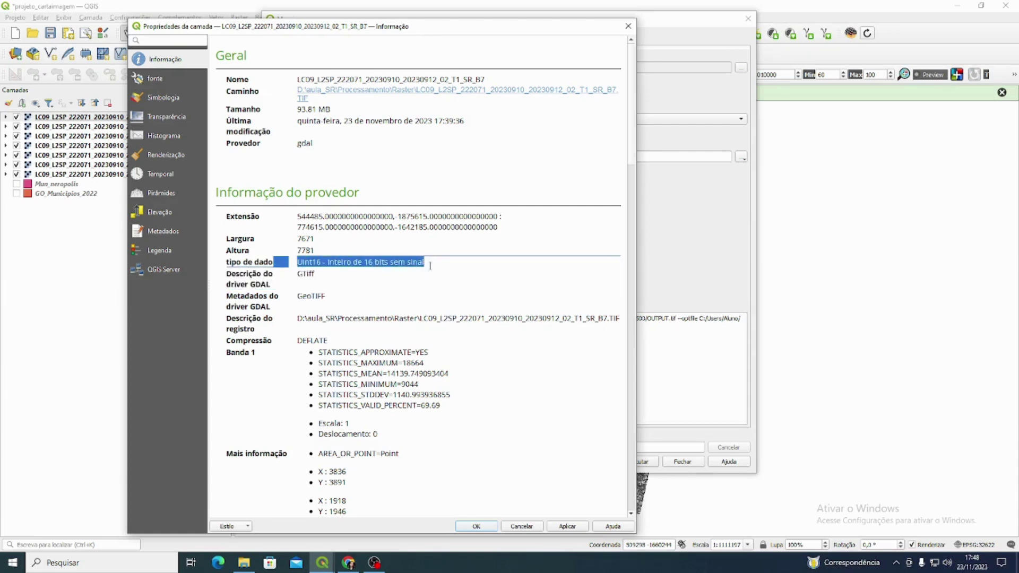
left_click(430, 265)
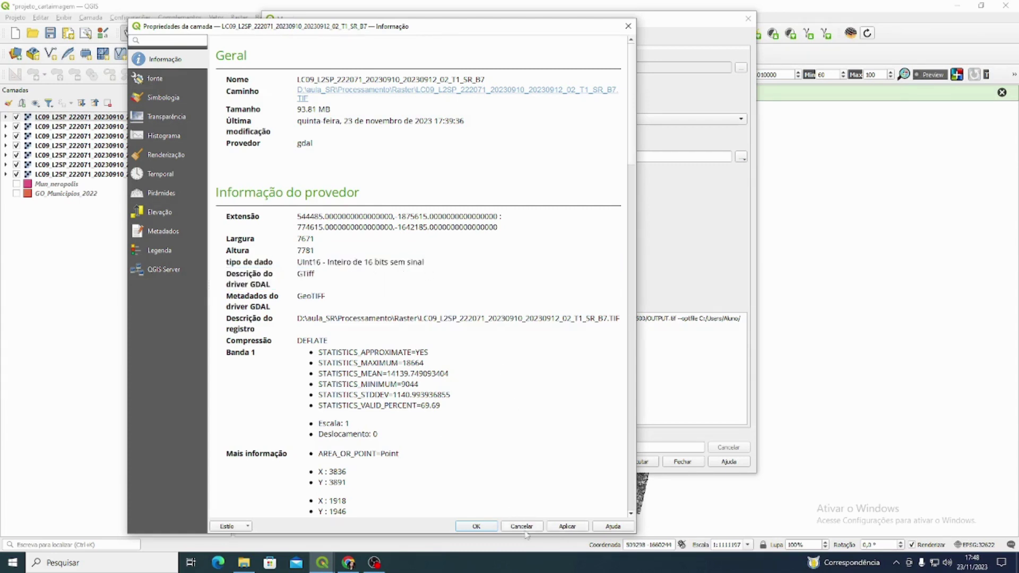
left_click(476, 527)
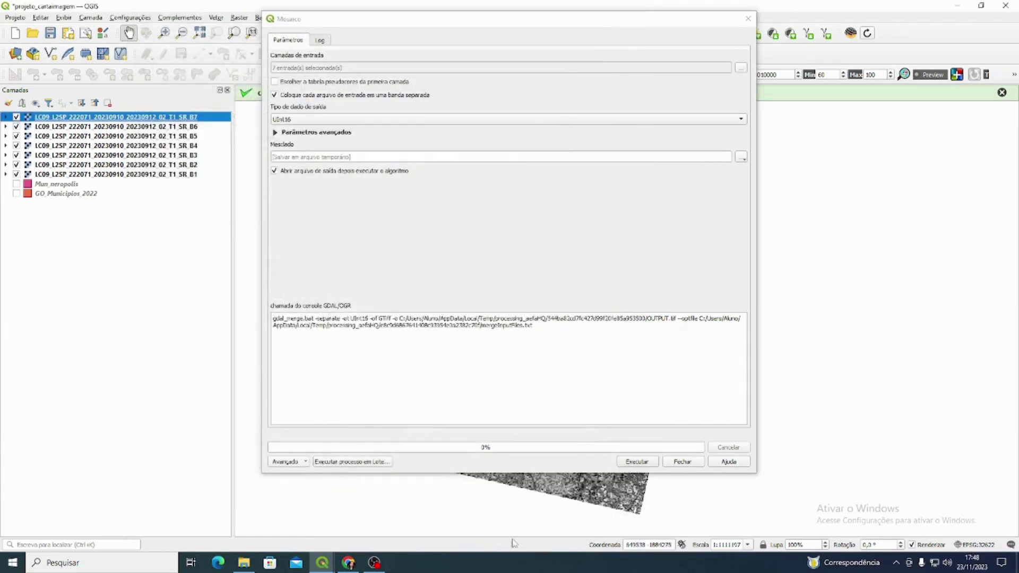
Step: Assign 0 as the output nodata value in the mosaic's advanced parameters
left_click(275, 132)
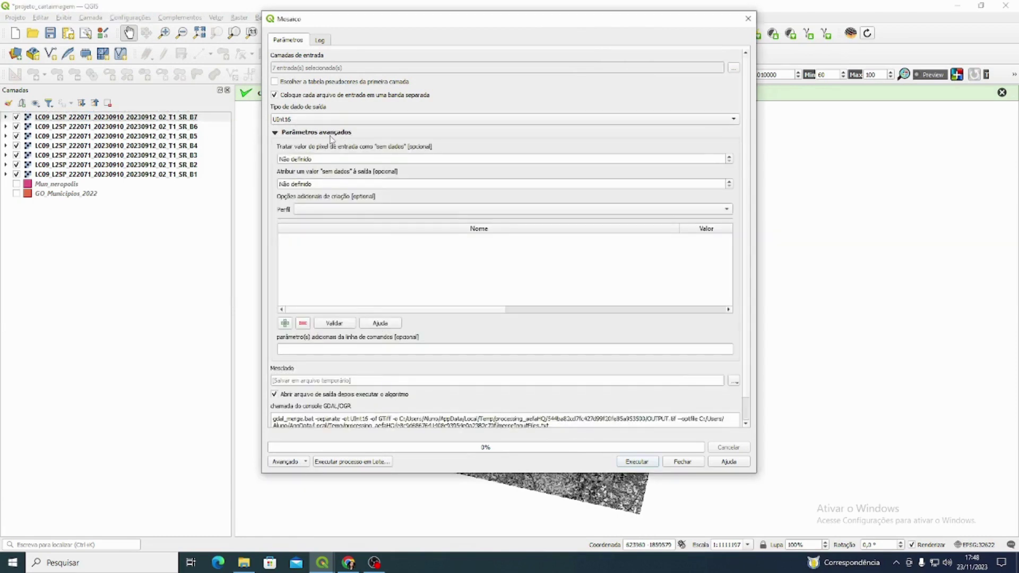
left_click(340, 158)
left_click_drag(340, 158, 275, 158)
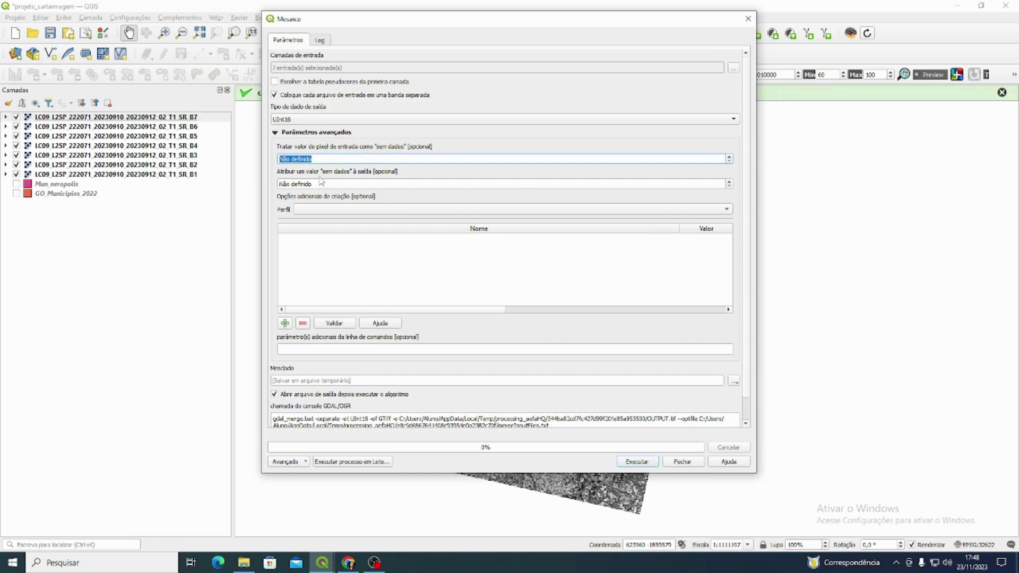
left_click(280, 158)
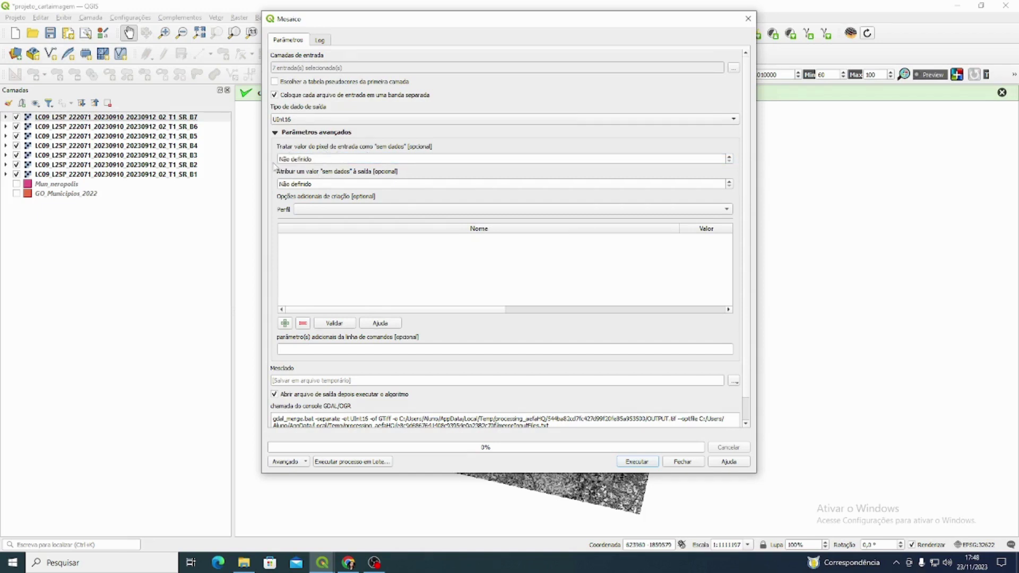
left_click_drag(319, 185, 279, 185)
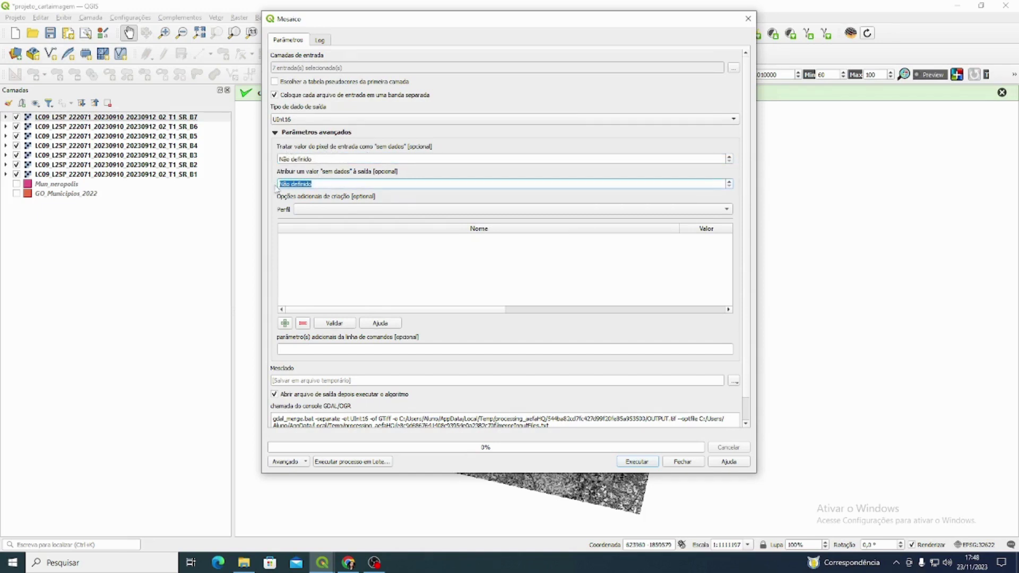
left_click(349, 179)
triple_click(355, 185)
type("0")
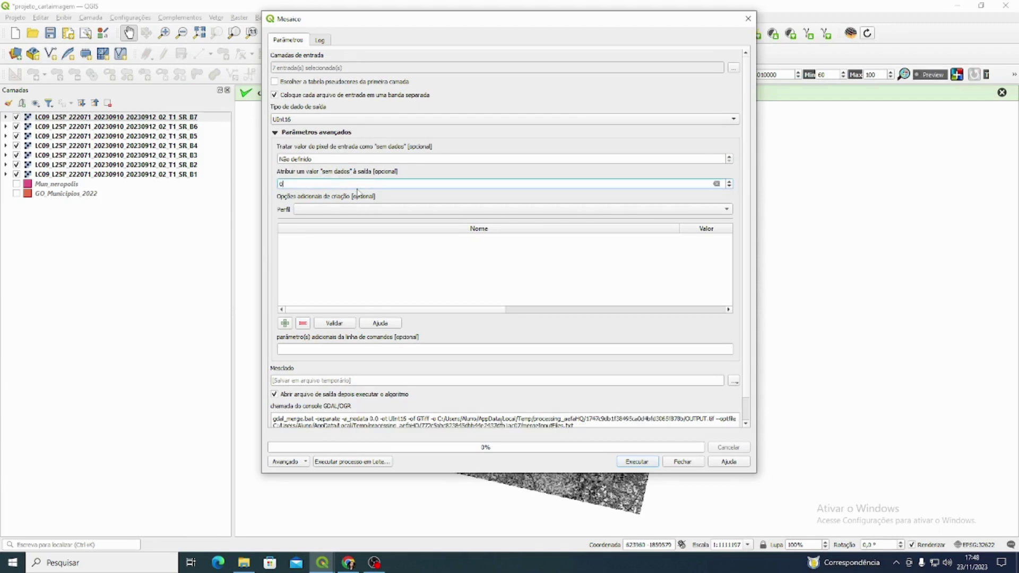
left_click(278, 237)
scroll(281, 238, "down", 1)
scroll(297, 240, "up", 1)
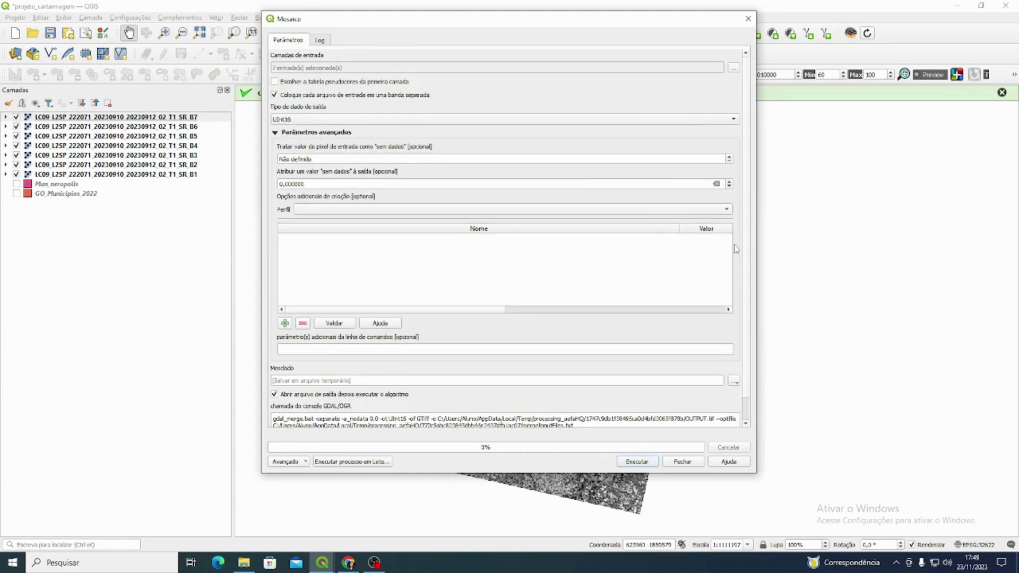
left_click_drag(745, 183, 751, 257)
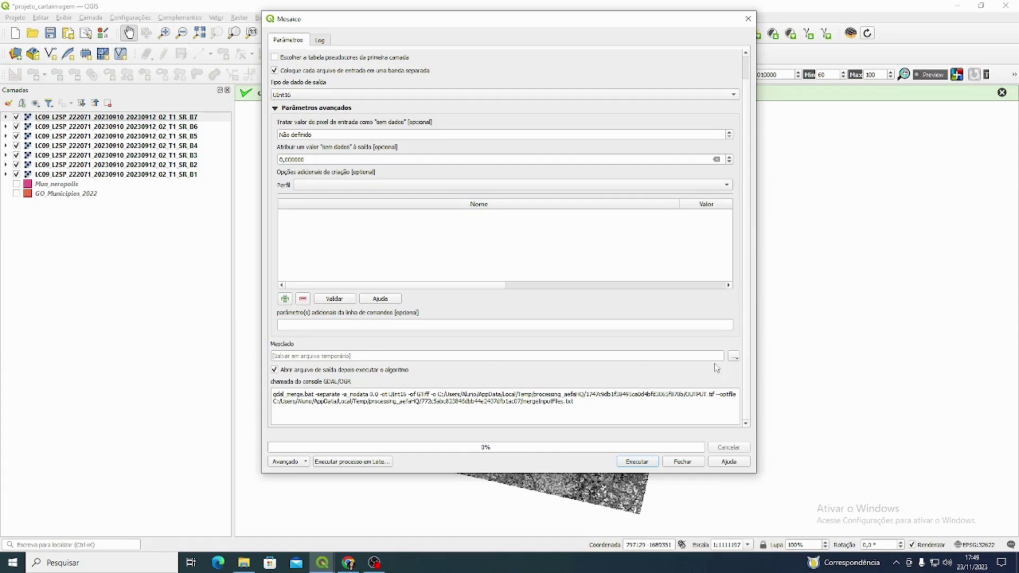
Step: Choose to save the mosaic output to a file and browse to D:\aula_SR\Processamento\Raster
left_click(735, 357)
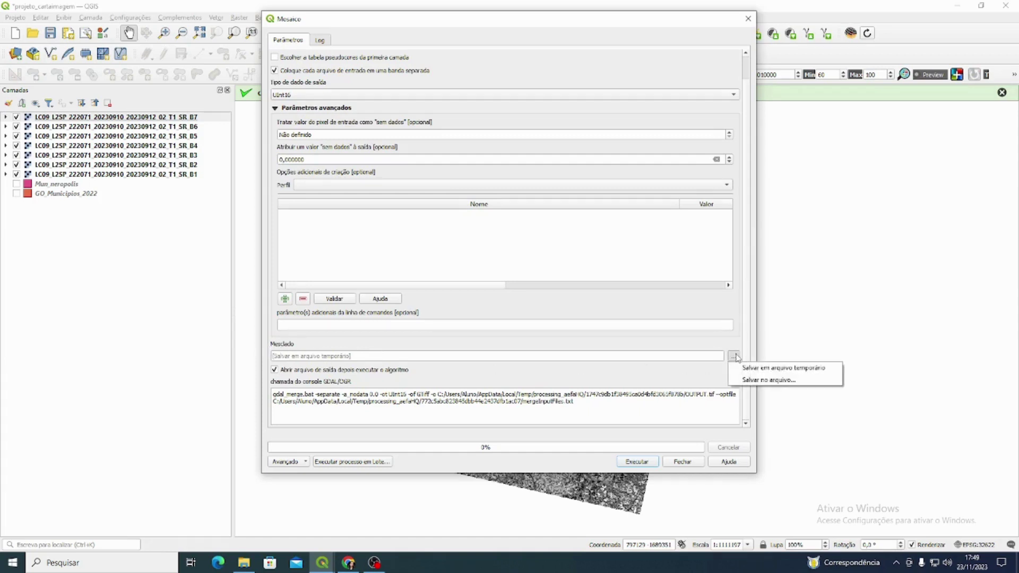
left_click(754, 383)
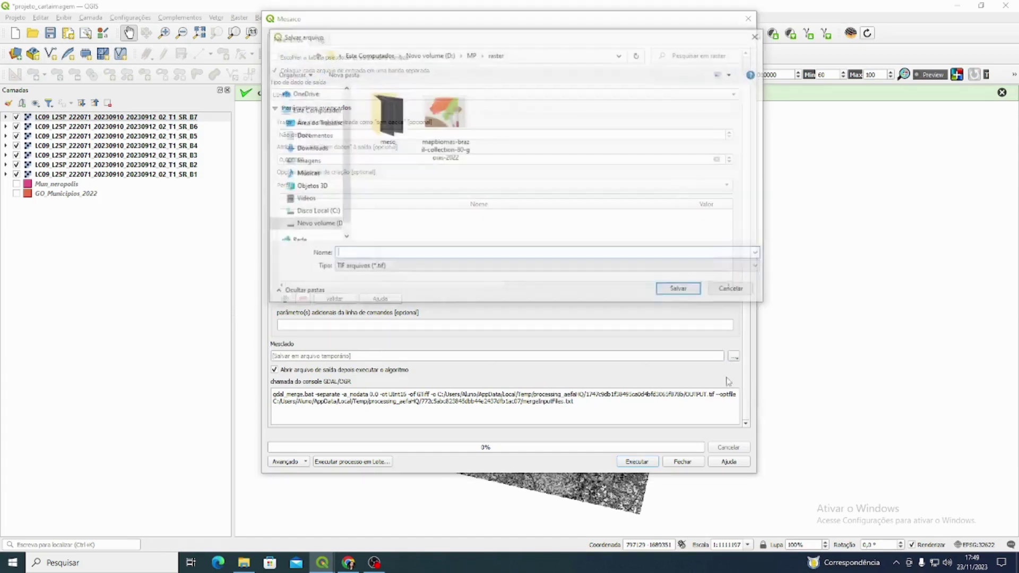
left_click(428, 54)
double_click(414, 105)
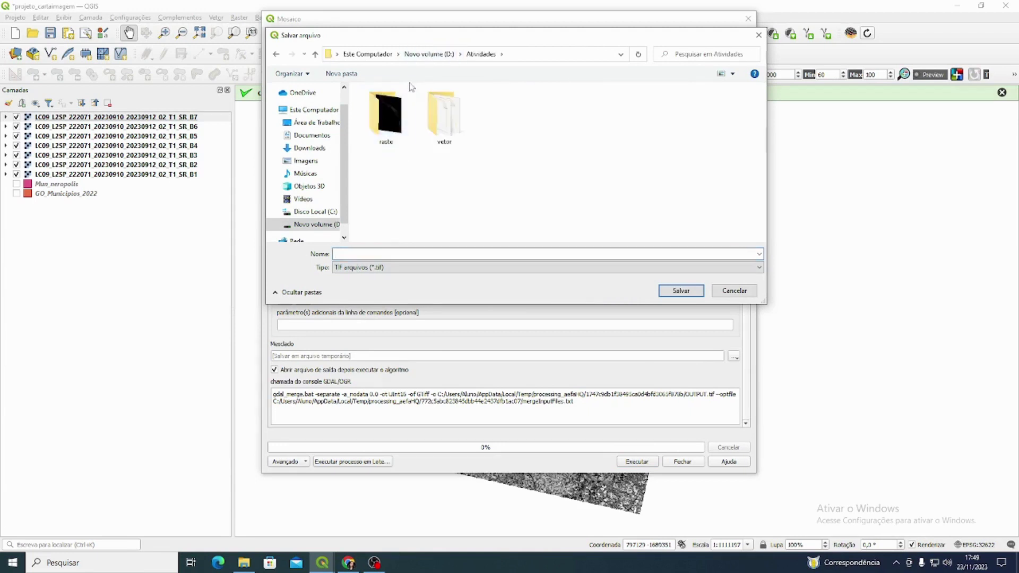
key("alt+Left")
double_click(414, 115)
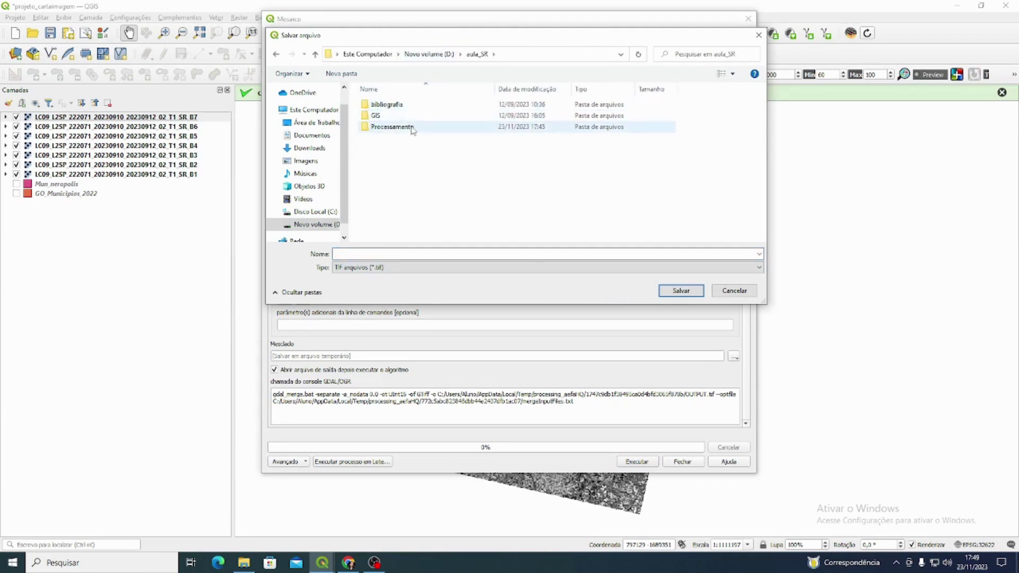
left_click(413, 128)
double_click(413, 130)
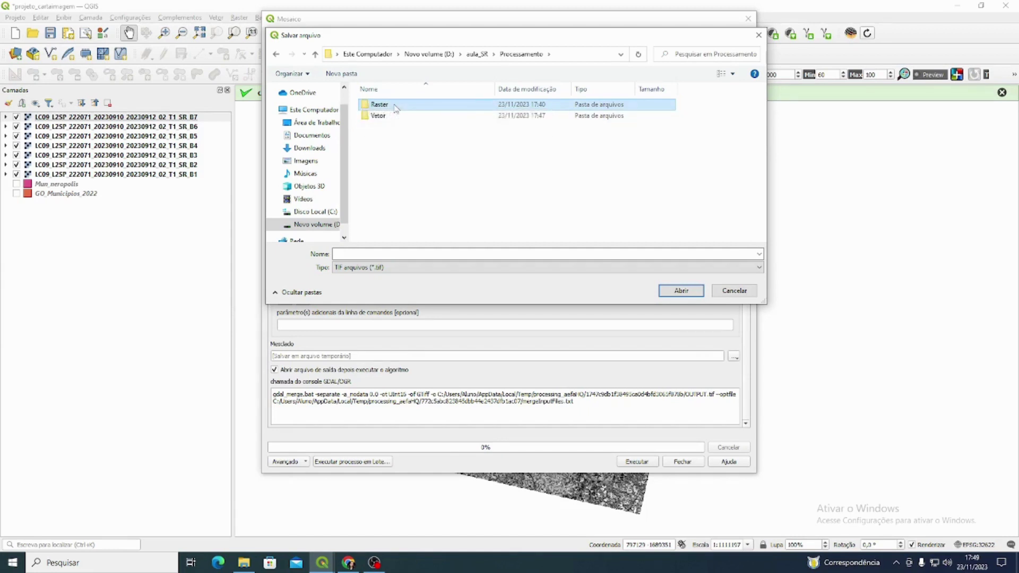
double_click(387, 105)
Step: Name the mosaic output multibandas as a TIF file and run the Mosaico tool
left_click(387, 253)
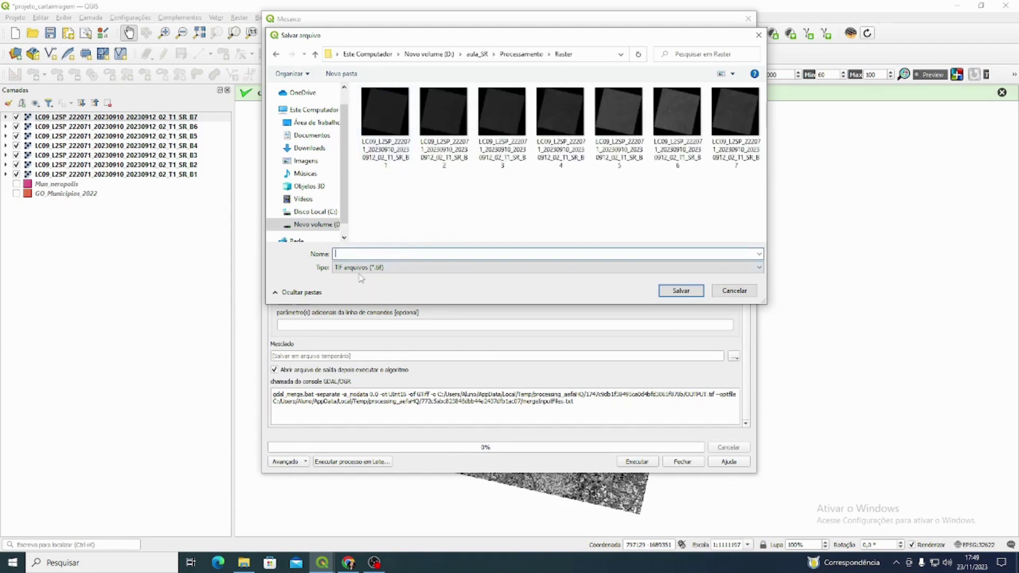
type("mosaic")
type("u")
type("ltibands")
left_click(673, 290)
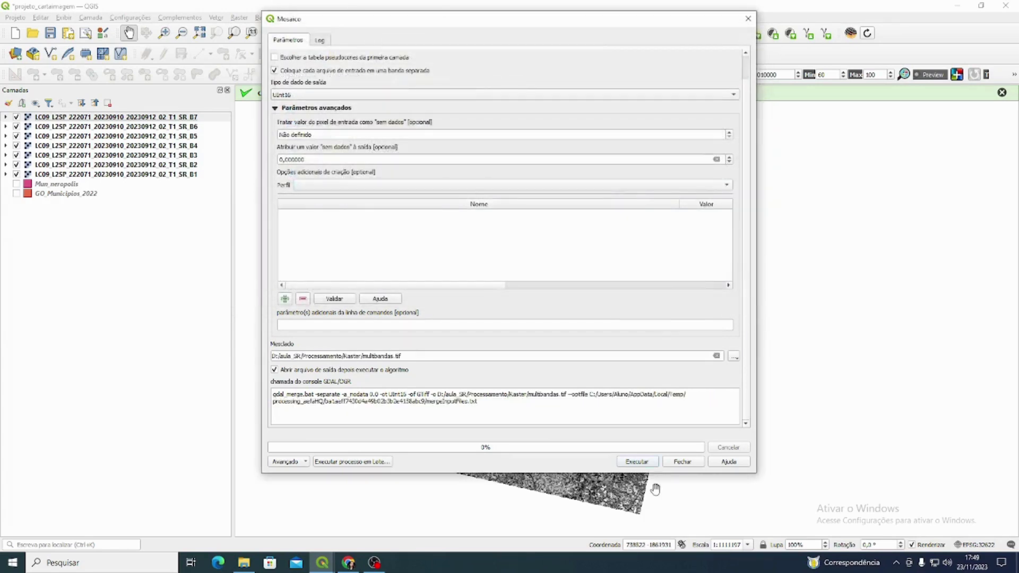
left_click(637, 461)
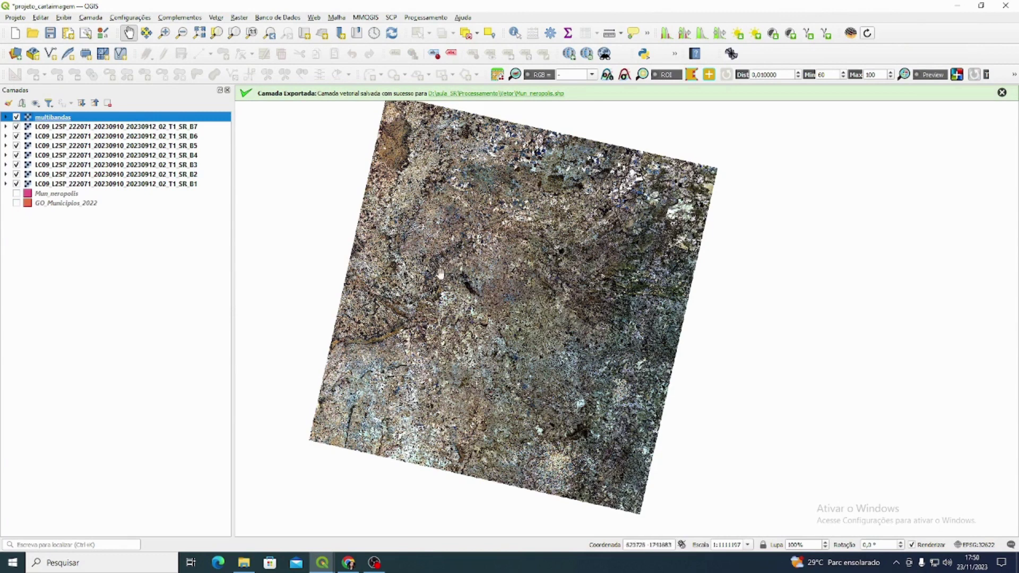
Step: Expand the multibandas layer's band legend, inspect the image on the map, and close the Mosaico dialog
left_click_drag(522, 239, 523, 243)
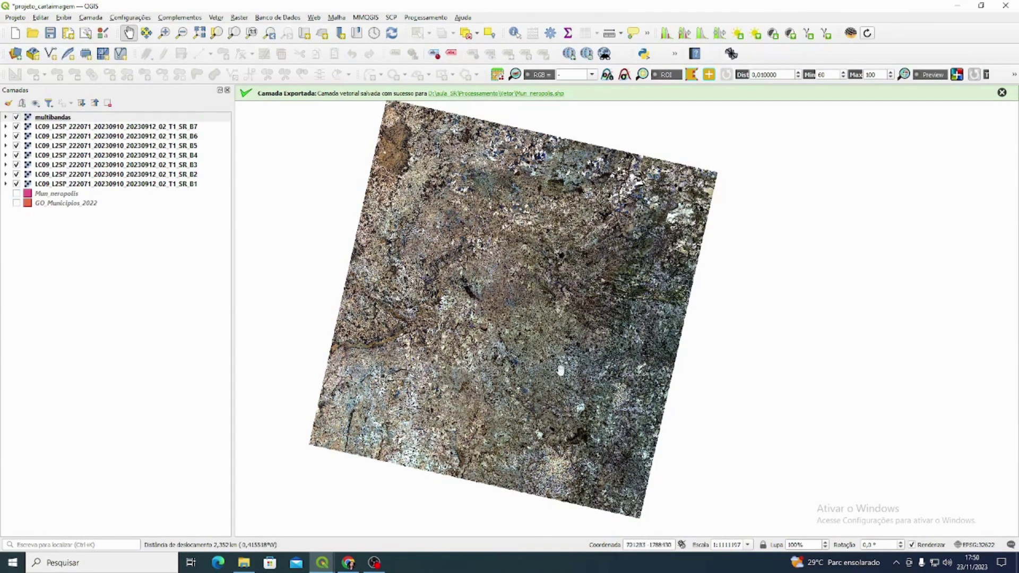
left_click(5, 117)
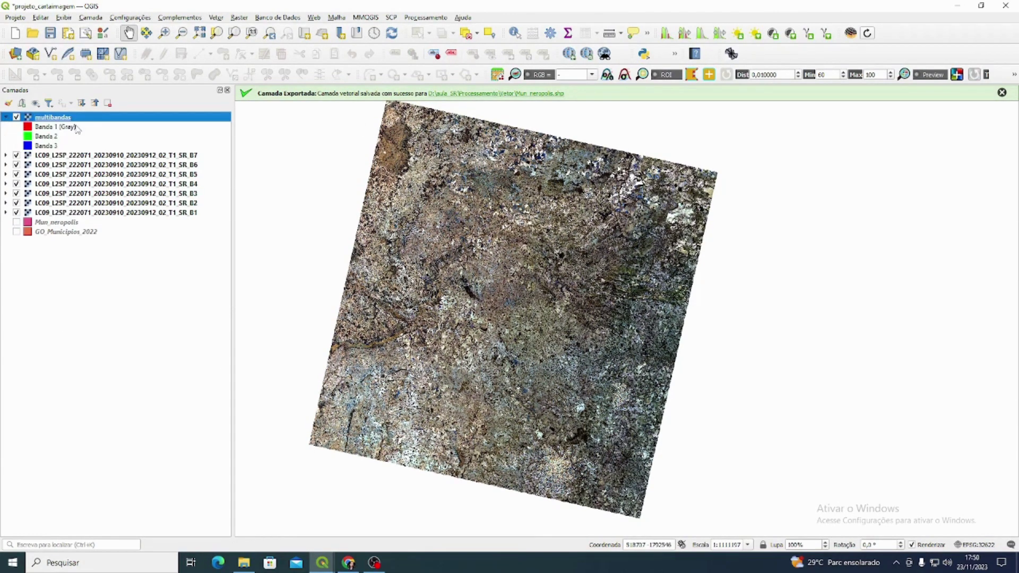
scroll(664, 392, "up", 1)
left_click_drag(664, 393, 684, 256)
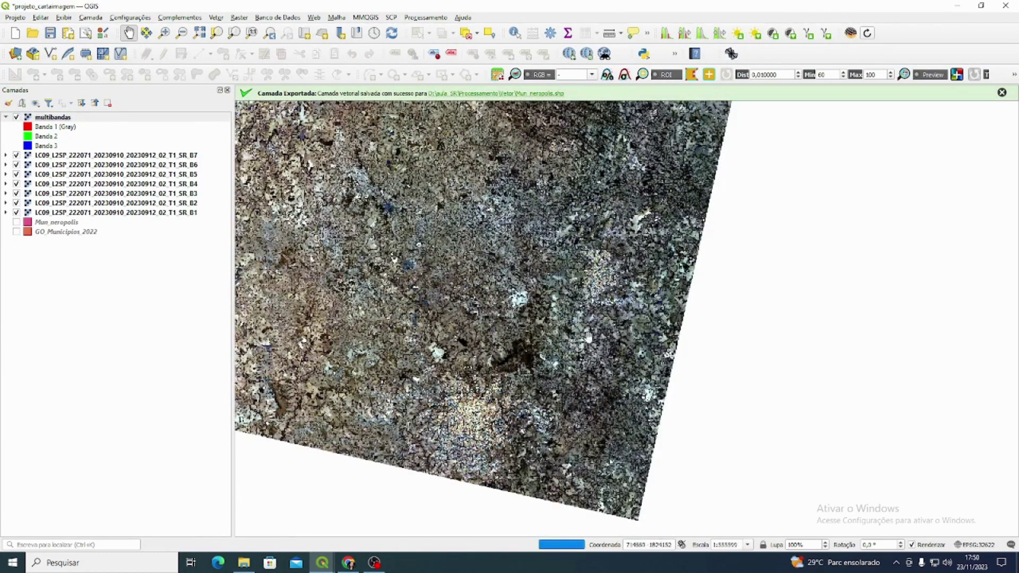
left_click(61, 119)
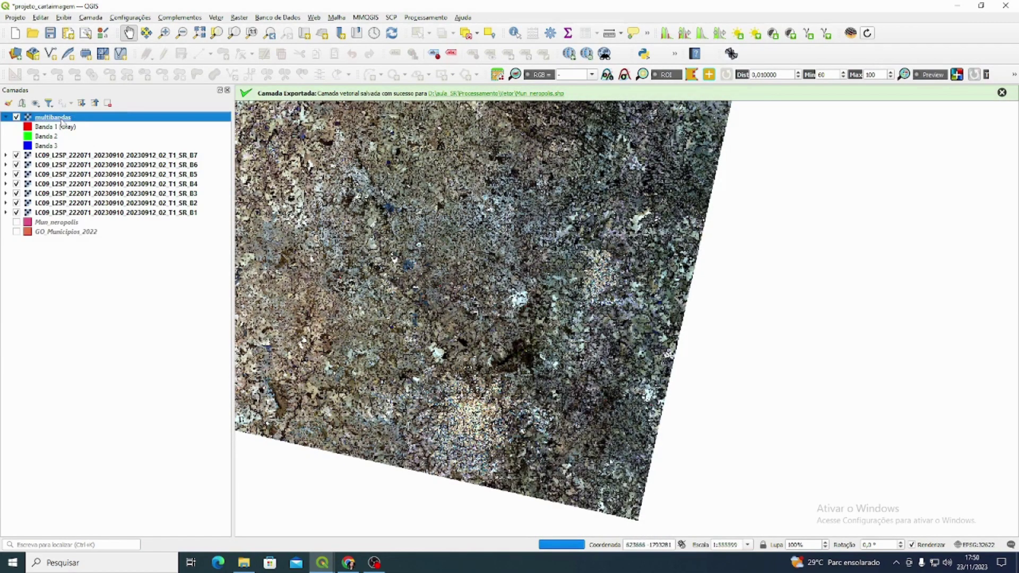
double_click(62, 123)
left_click(620, 16)
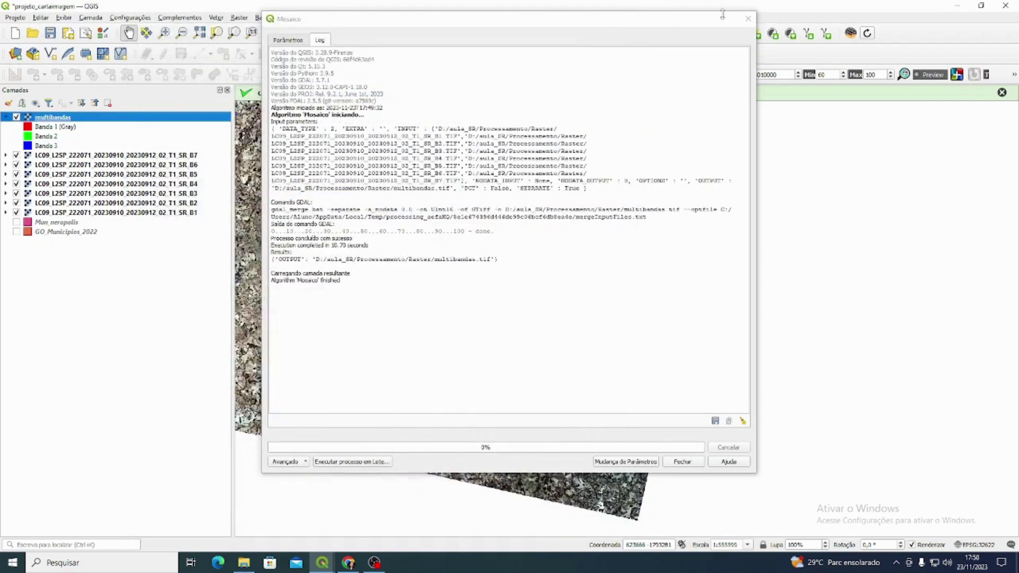
left_click(725, 16)
left_click(748, 19)
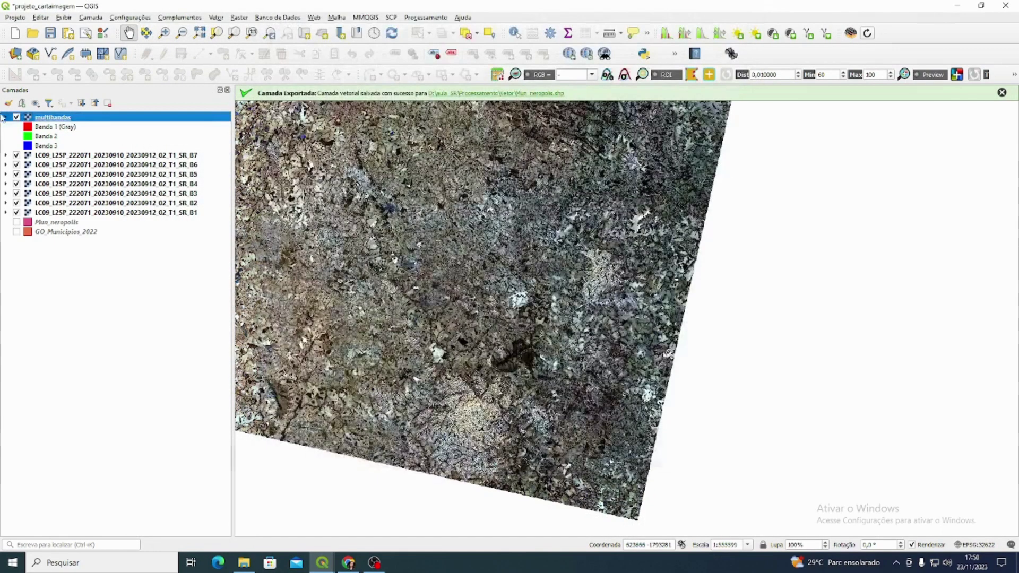
Step: Set the multibandas layer's color composition to Banda 5 for red, Banda 4 for green and Banda 3 for blue, and apply it
double_click(52, 119)
left_click(172, 98)
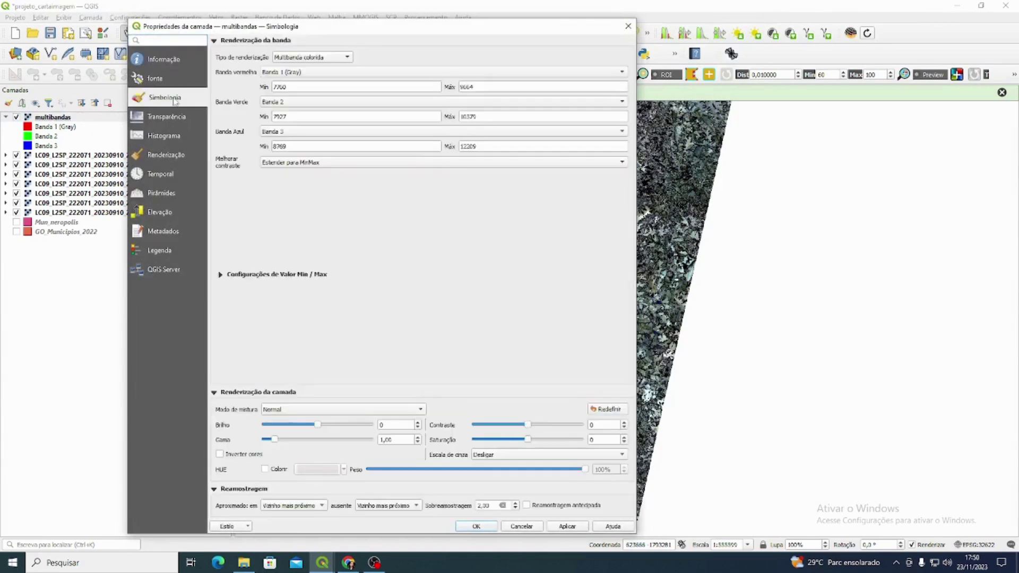
left_click_drag(380, 19, 263, 34)
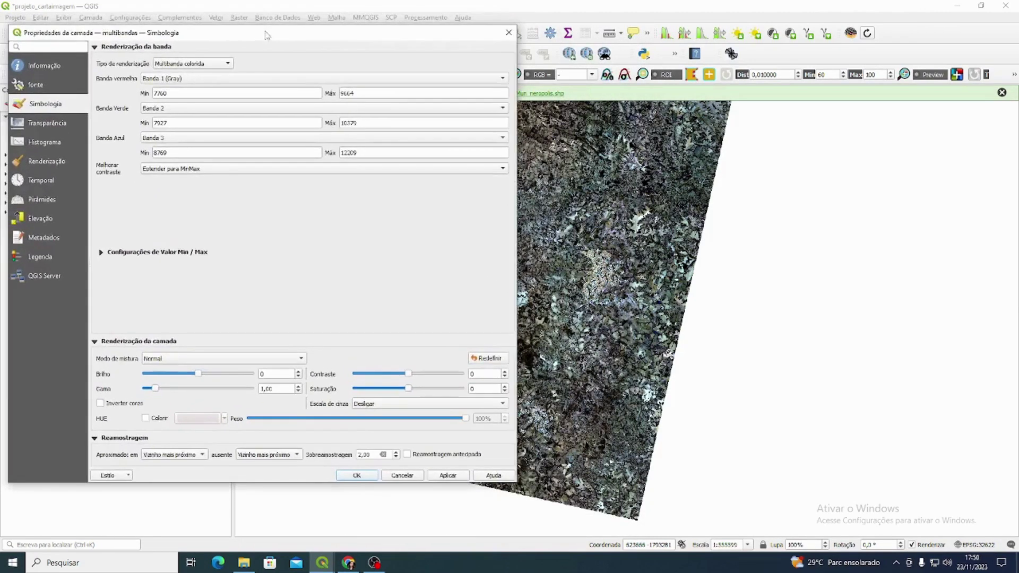
left_click(266, 80)
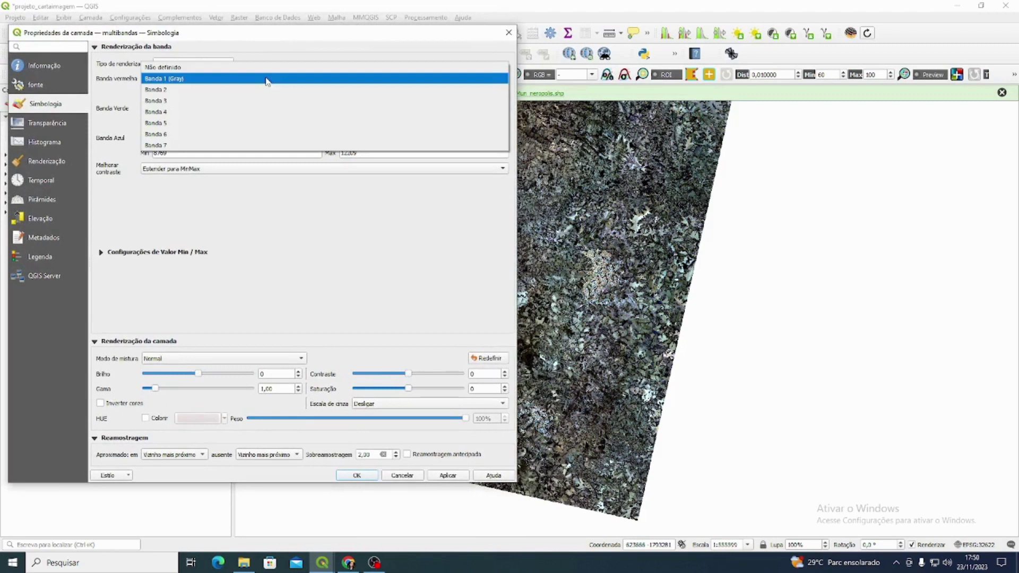
left_click(253, 124)
left_click(246, 110)
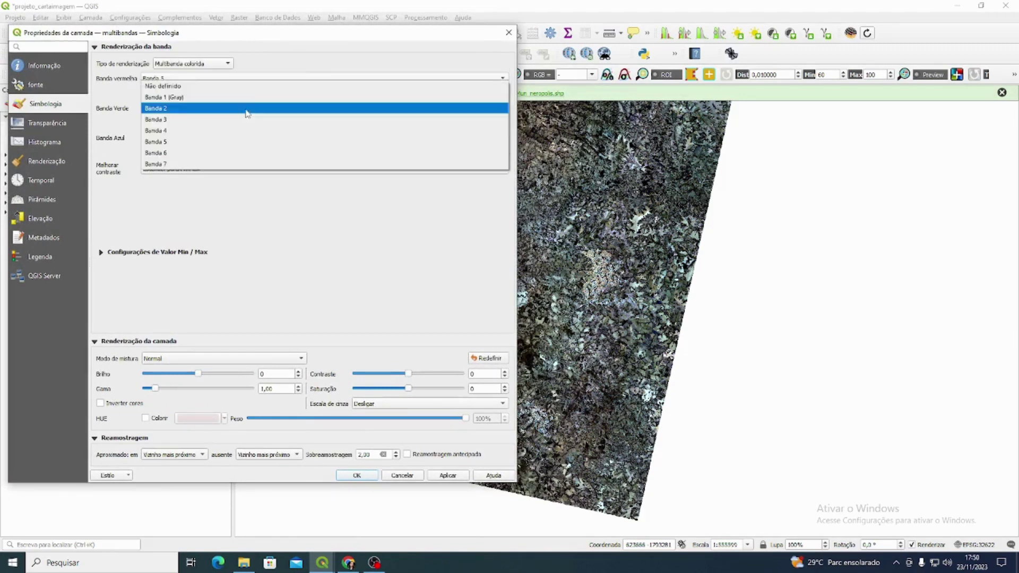
left_click(246, 130)
left_click(245, 140)
left_click(241, 140)
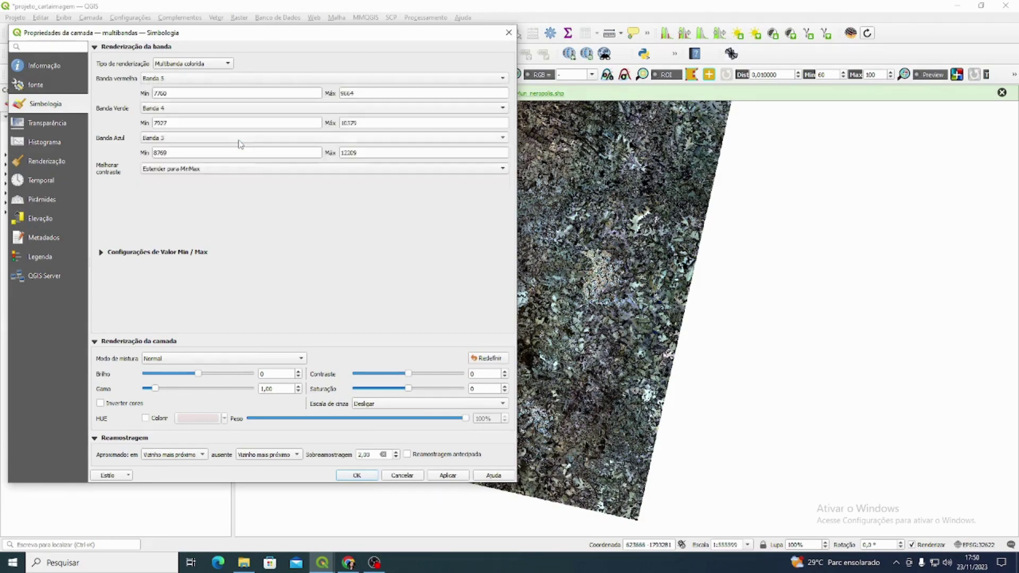
left_click(446, 477)
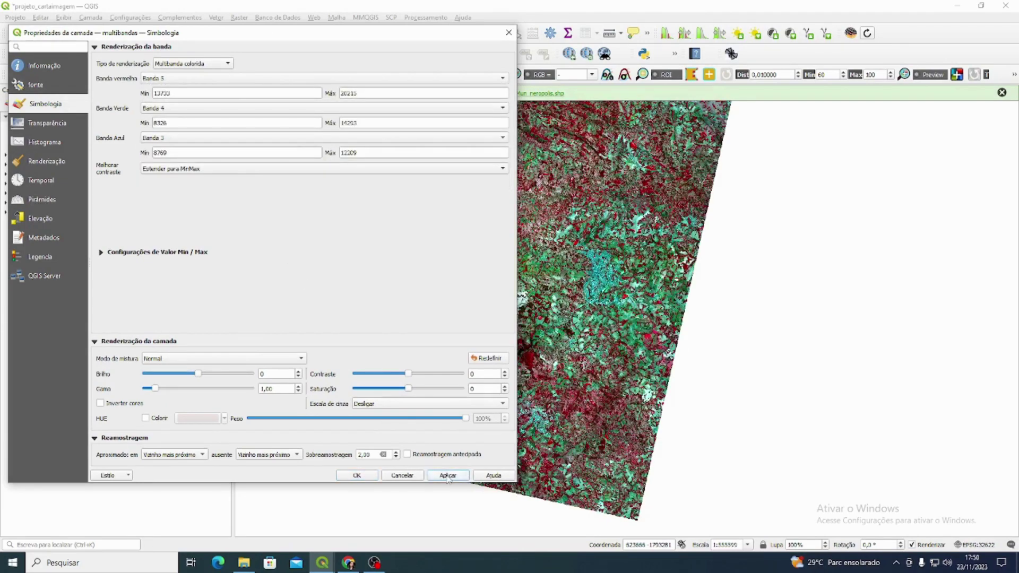
left_click(509, 32)
Step: Examine the 5-4-3 false-color composition across urban areas, farmland, vegetation and the reservoir at several scales
scroll(580, 351, "up", 5)
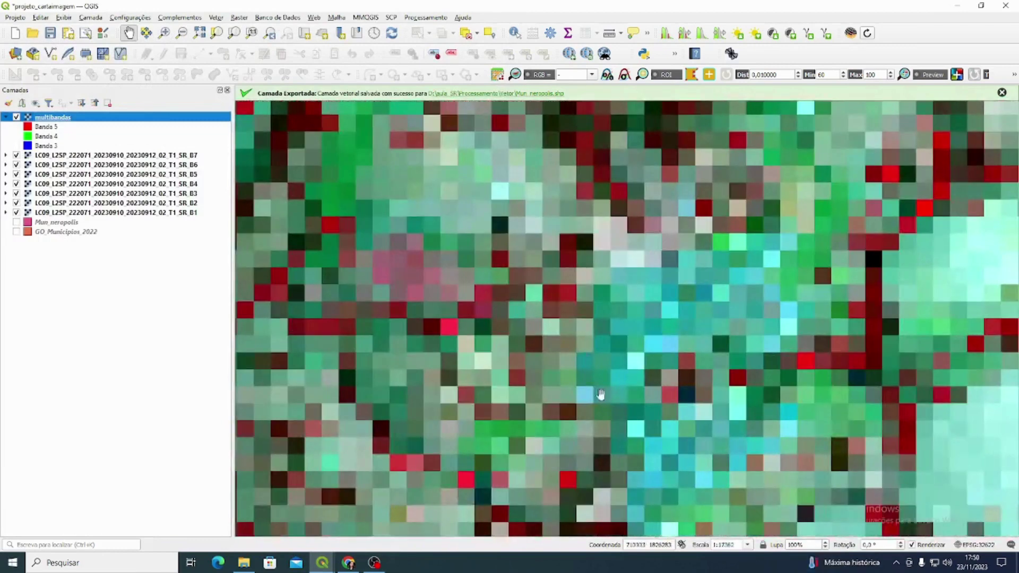
scroll(577, 314, "down", 1)
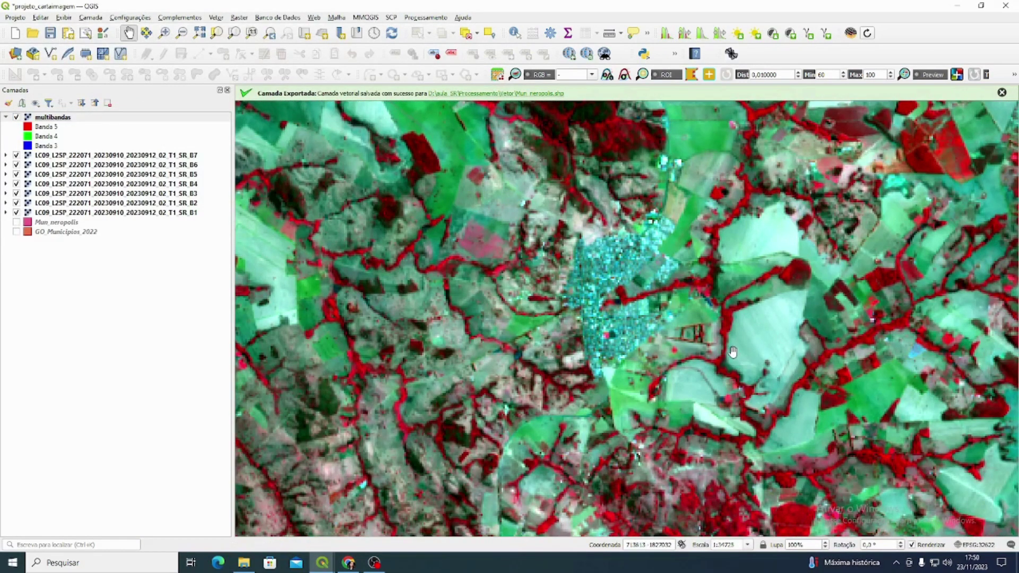
left_click_drag(735, 349, 658, 349)
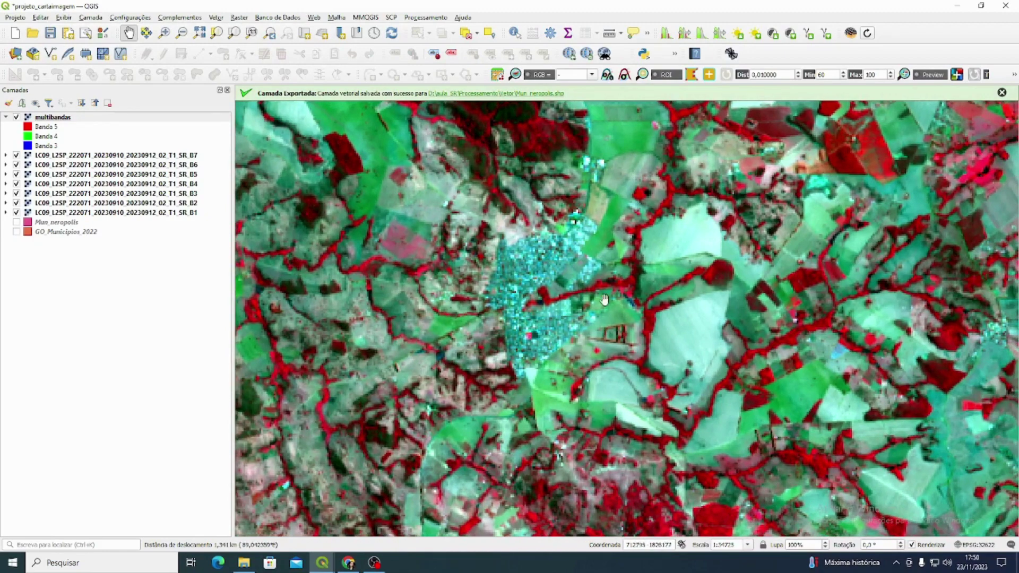
scroll(605, 300, "down", 1)
left_click_drag(600, 370, 621, 336)
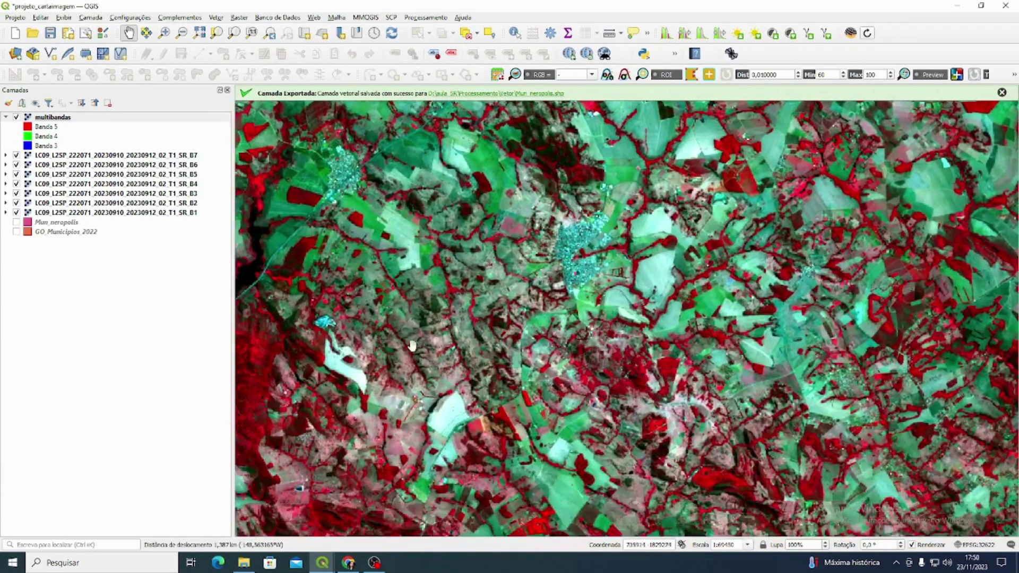
left_click_drag(439, 350, 524, 348)
left_click_drag(529, 297, 408, 243)
left_click_drag(845, 414, 745, 369)
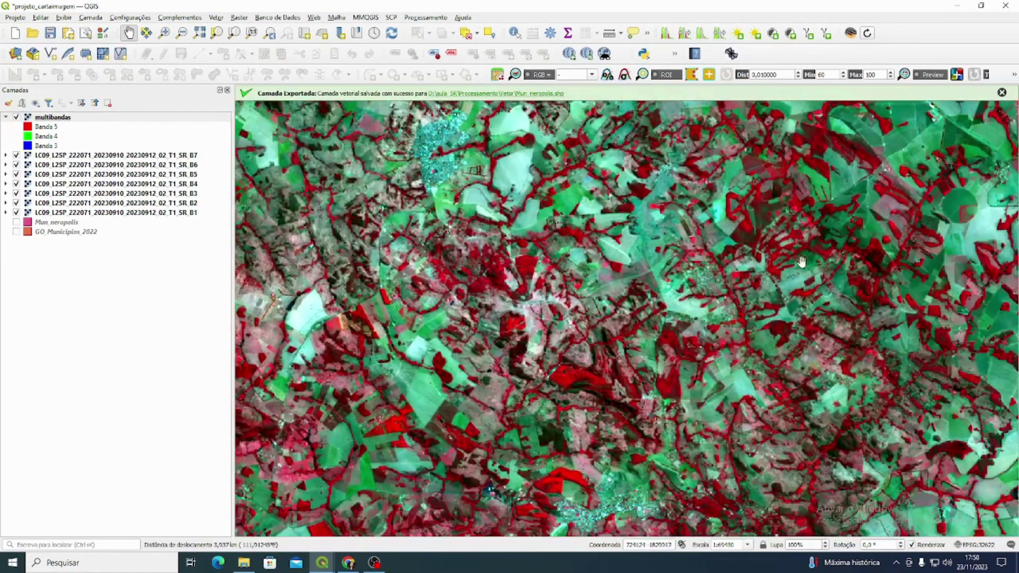
left_click_drag(804, 271, 918, 323)
scroll(749, 295, "down", 2)
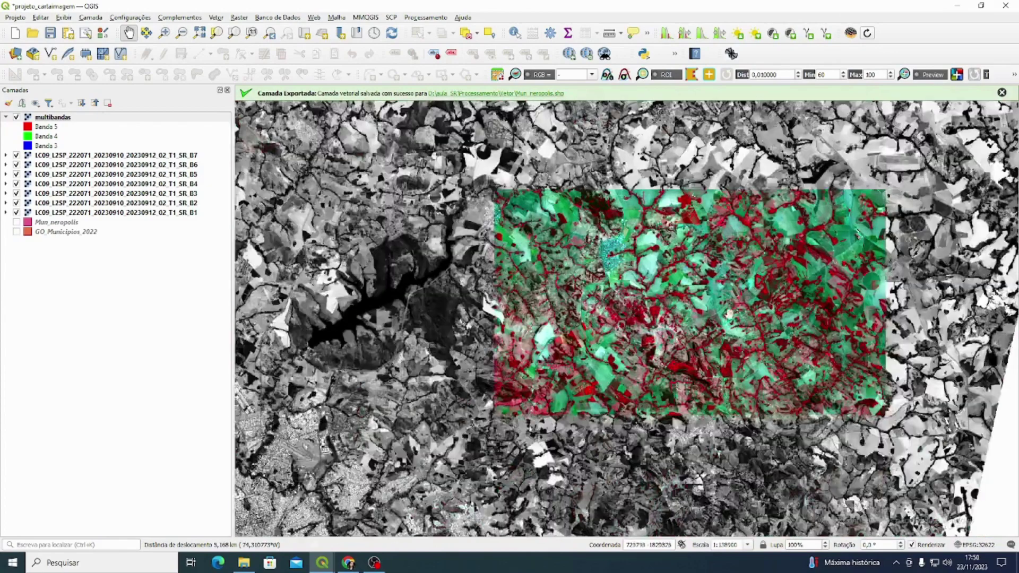
left_click_drag(478, 157, 476, 183)
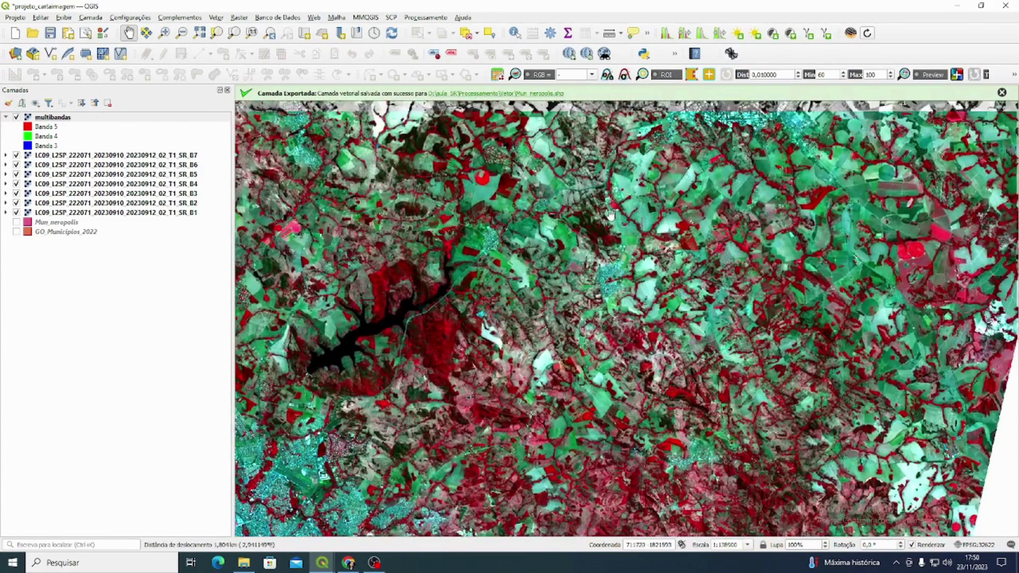
scroll(488, 166, "up", 2)
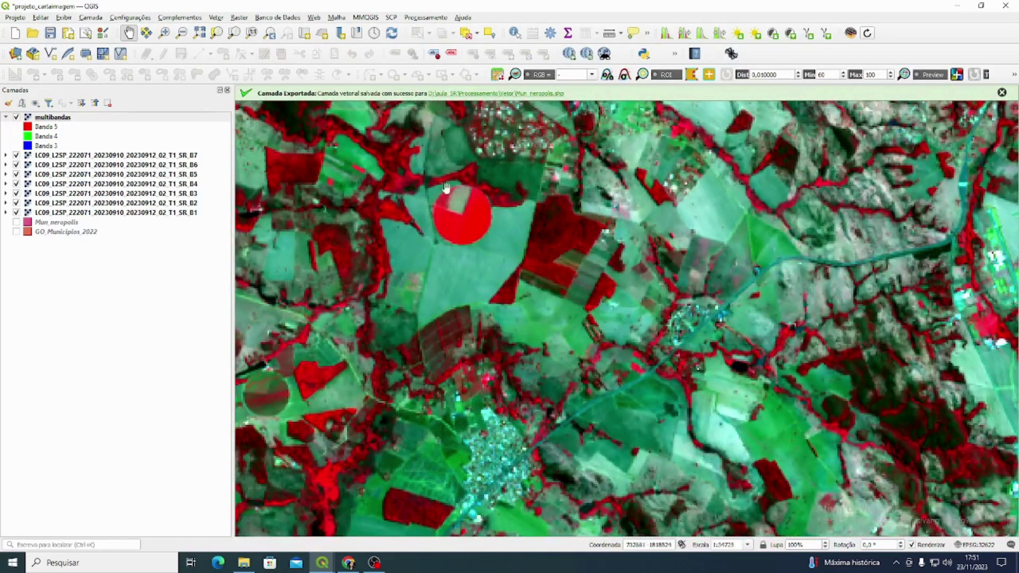
scroll(467, 209, "down", 1)
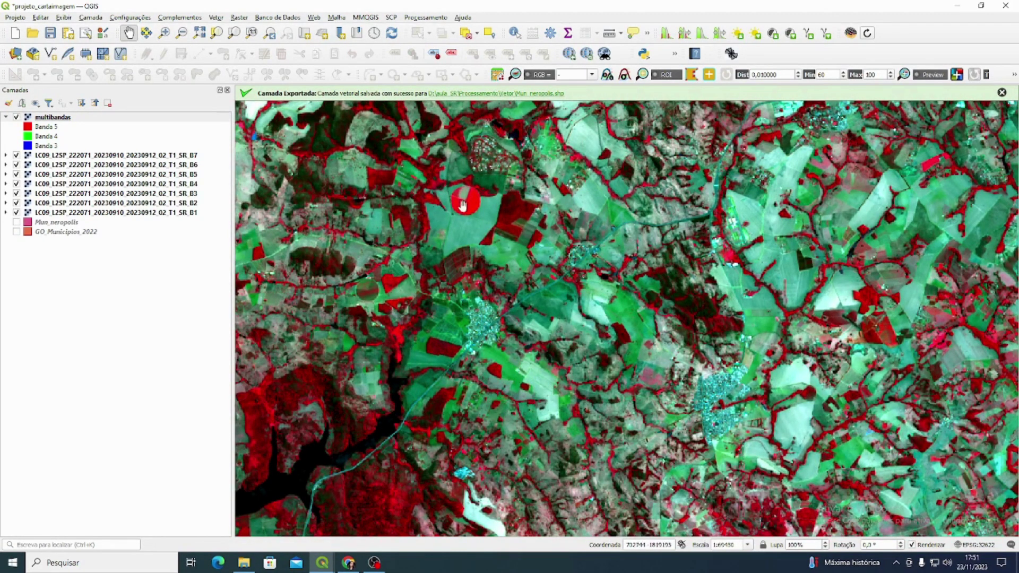
scroll(454, 199, "down", 1)
Step: Change the multibandas composition to Banda 4 for red, Banda 3 for green and Banda 2 for blue, and apply it
left_click(65, 118)
right_click(65, 118)
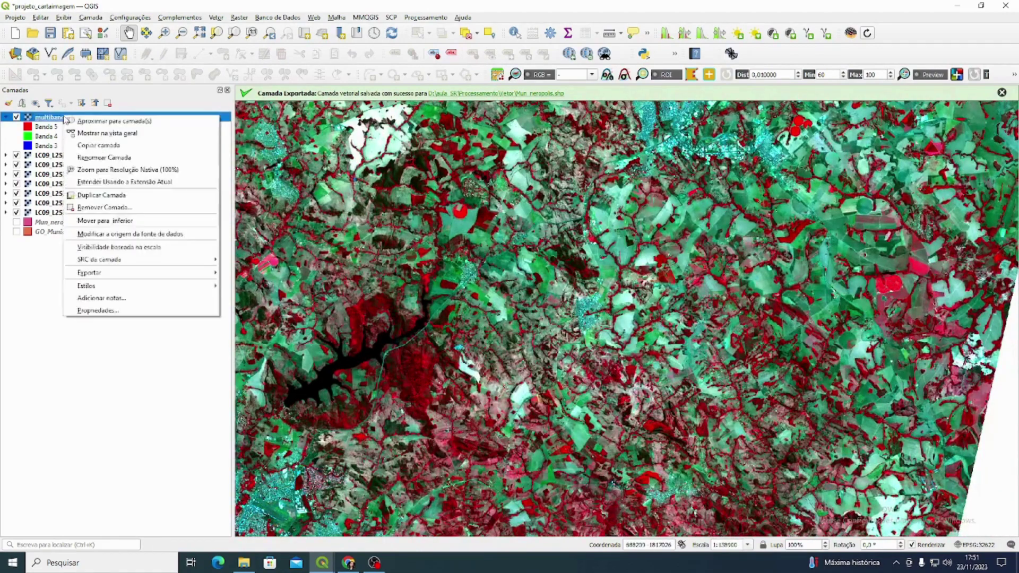
left_click(121, 312)
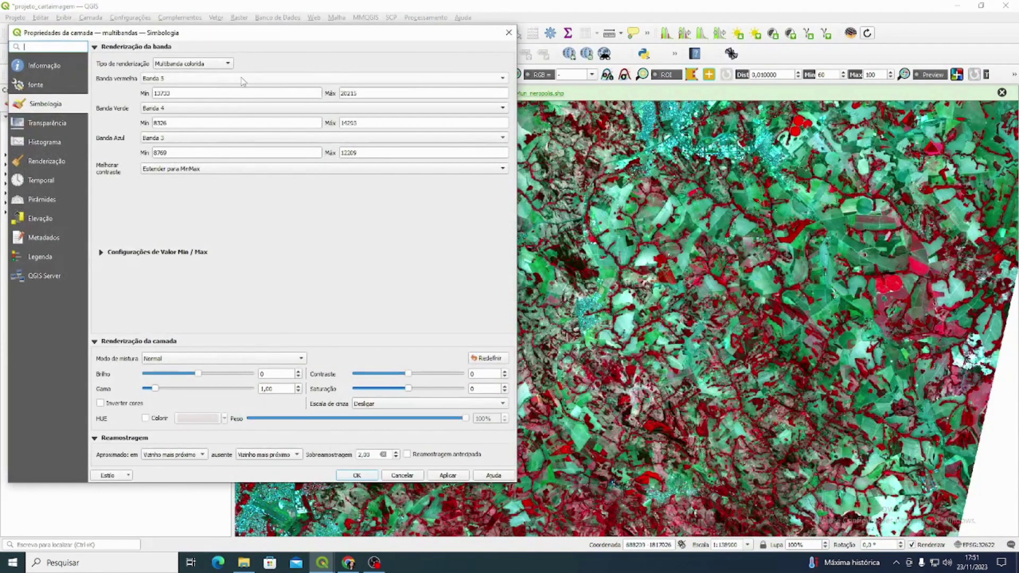
left_click(247, 79)
left_click(247, 78)
left_click(234, 109)
left_click(228, 97)
left_click(234, 138)
left_click(228, 127)
left_click(438, 476)
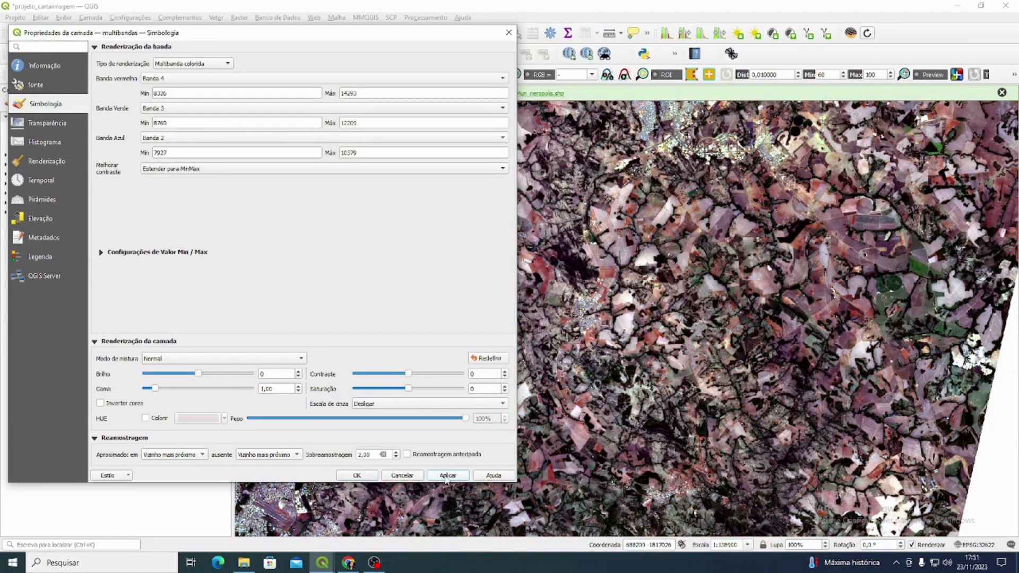
left_click(357, 475)
Step: Inspect the 4-3-2 natural-color composition over the city, the farmland and the southeastern edge of the scene
scroll(546, 356, "up", 3)
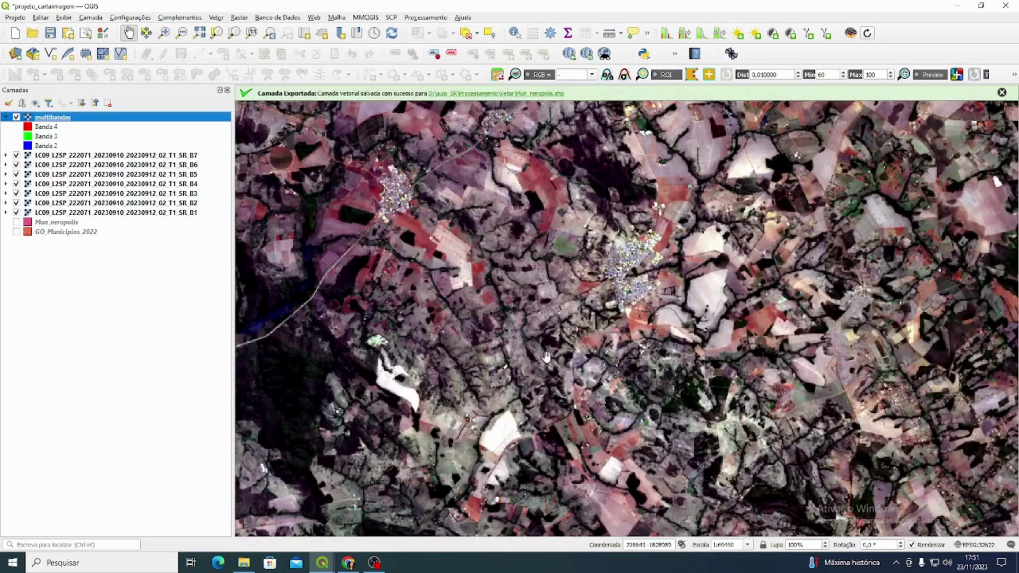
scroll(633, 267, "down", 5)
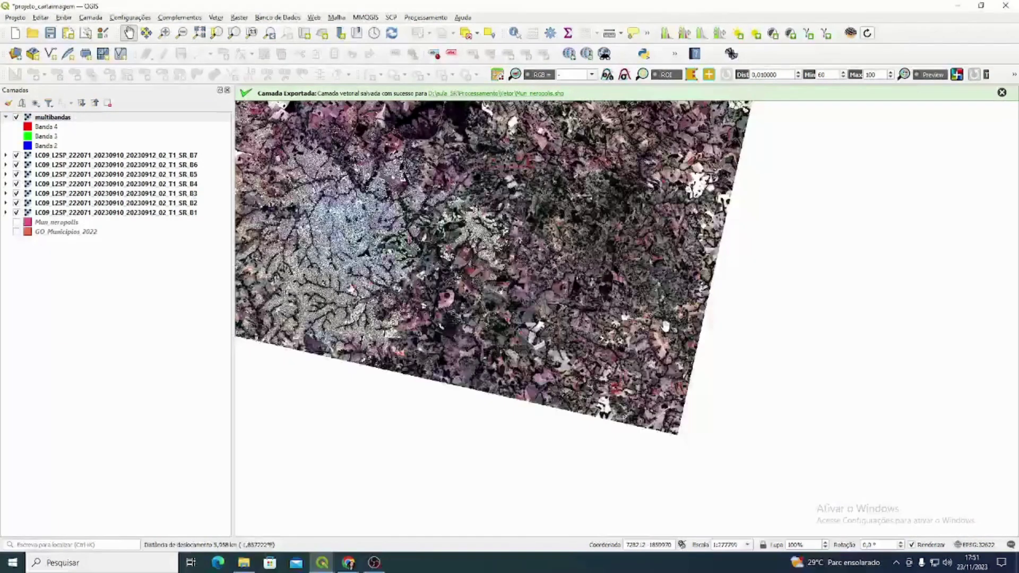
left_click_drag(572, 222, 592, 318)
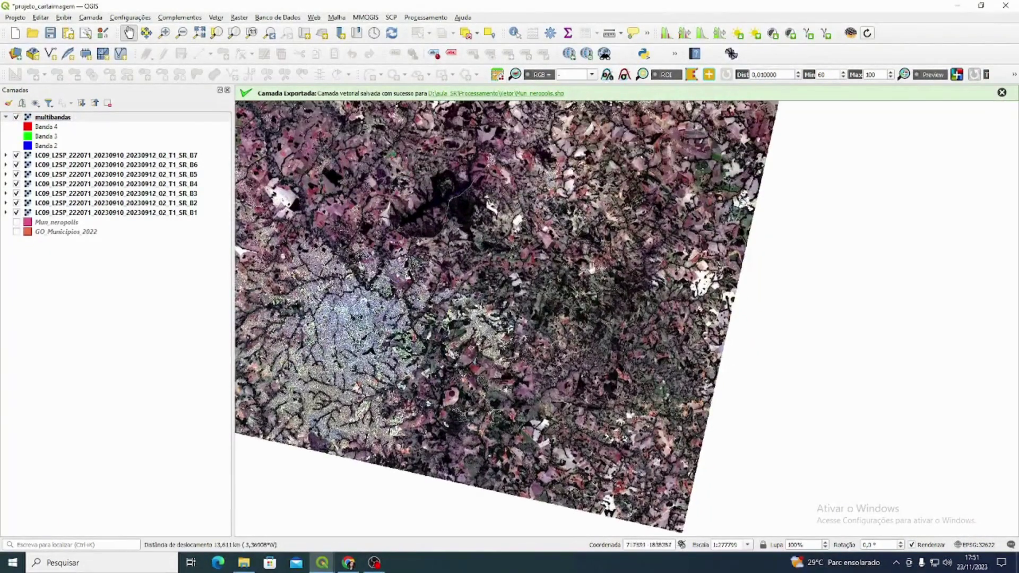
scroll(626, 413, "up", 1)
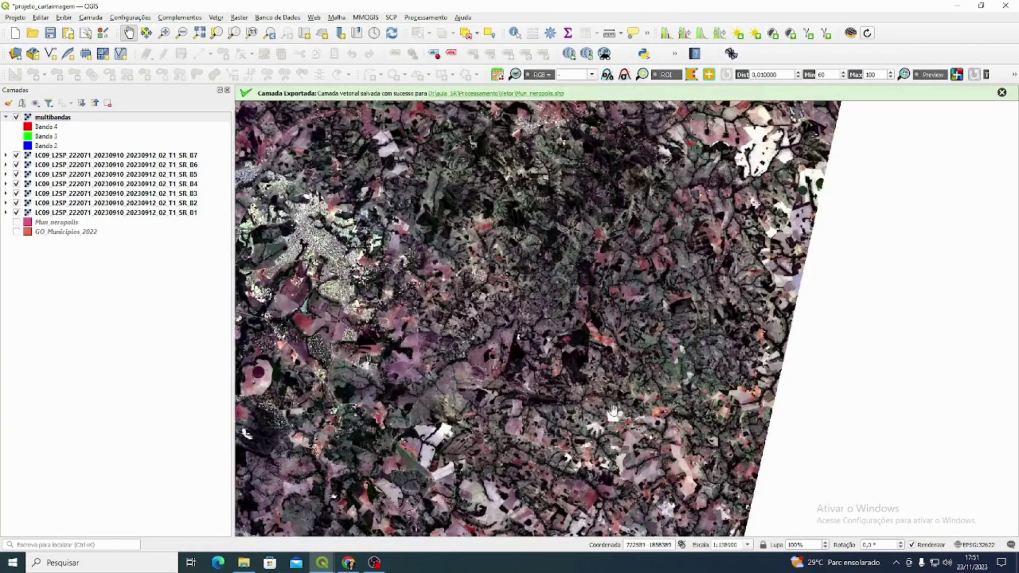
left_click_drag(602, 408, 554, 324)
scroll(591, 397, "up", 1)
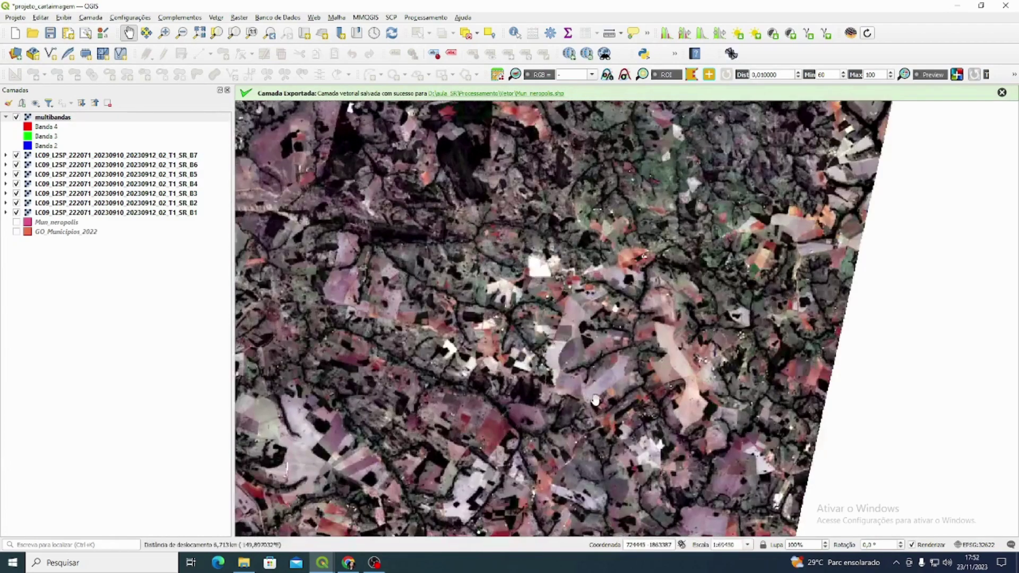
scroll(596, 400, "up", 1)
left_click_drag(596, 400, 599, 198)
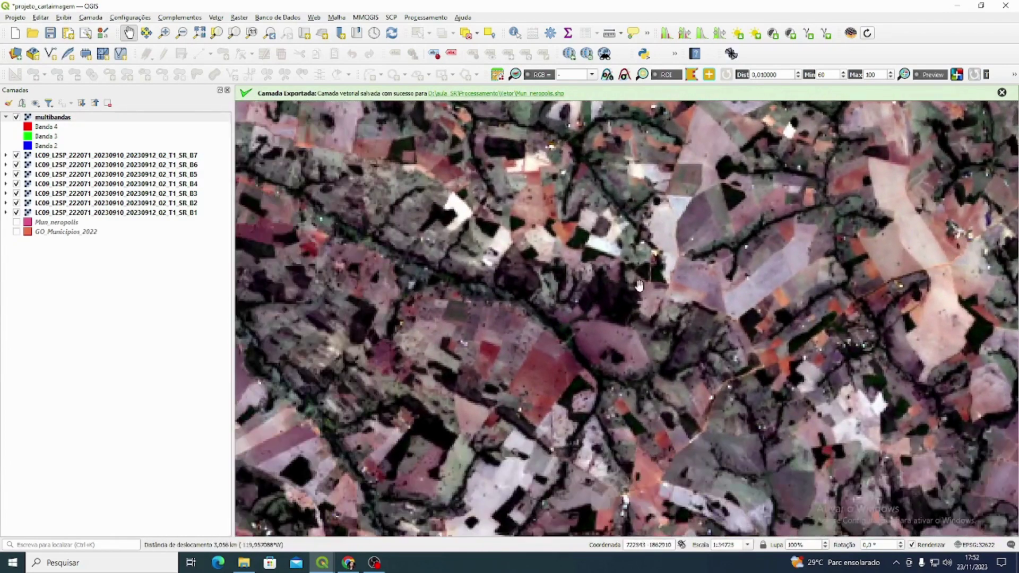
scroll(639, 286, "down", 1)
left_click_drag(585, 358, 689, 351)
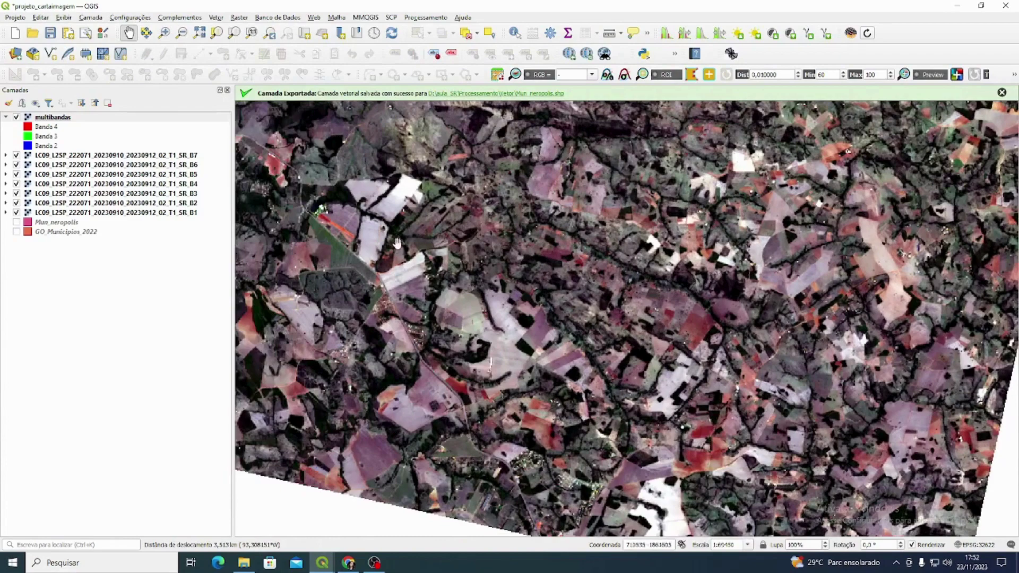
left_click_drag(398, 244, 533, 281)
left_click_drag(604, 394, 641, 260)
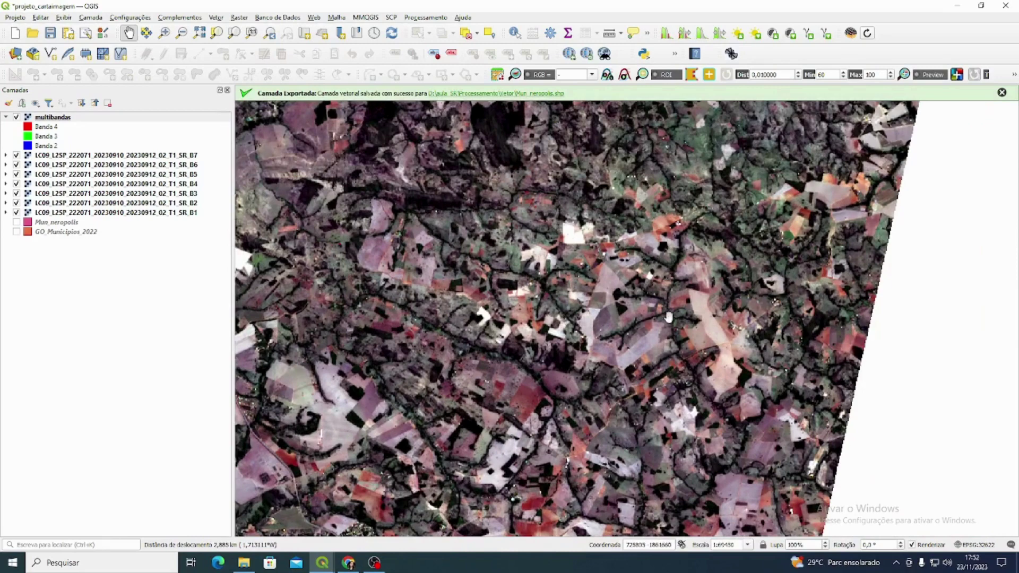
left_click_drag(669, 318, 722, 376)
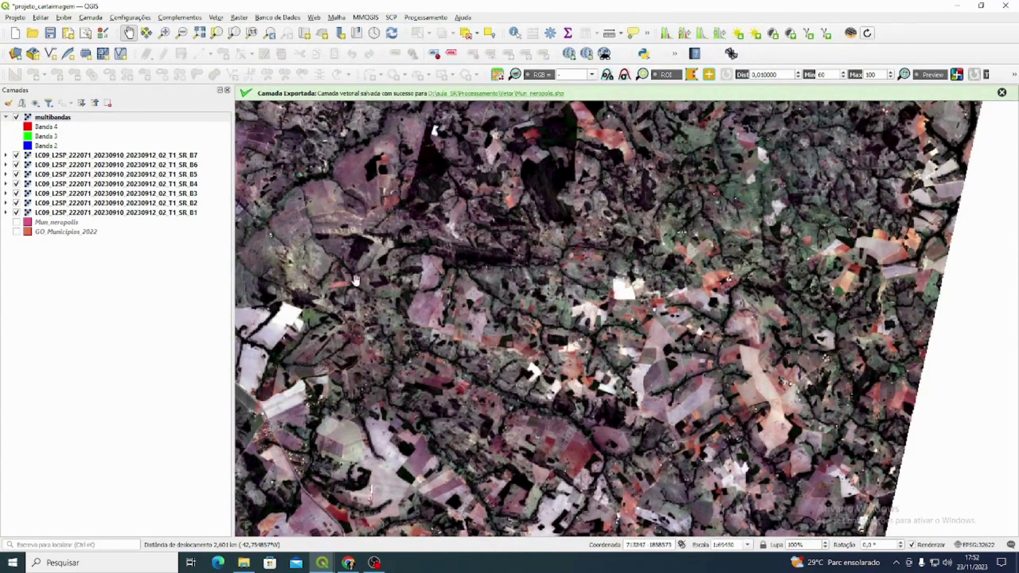
left_click_drag(341, 179, 359, 201)
scroll(605, 325, "down", 1)
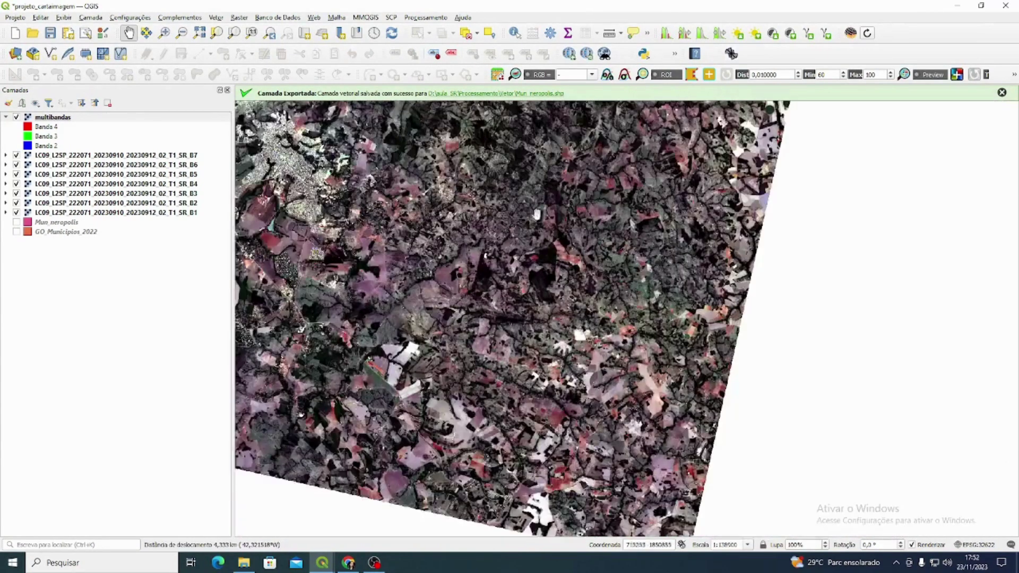
left_click_drag(602, 284, 632, 336)
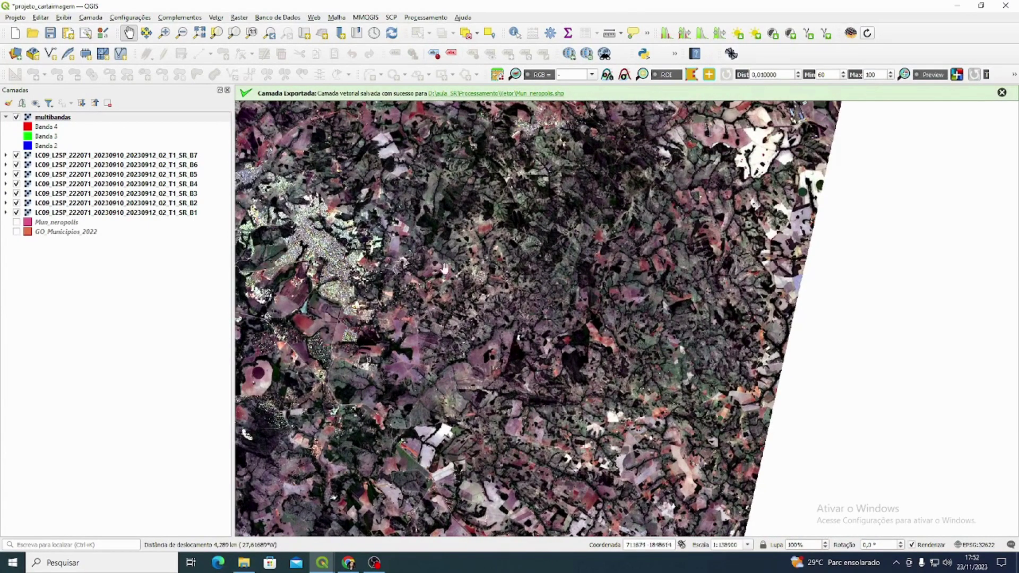
Step: Assign Banda 6 to red, Banda 5 to green and Banda 4 to blue in the multibandas symbology and apply it
left_click(93, 117)
right_click(94, 117)
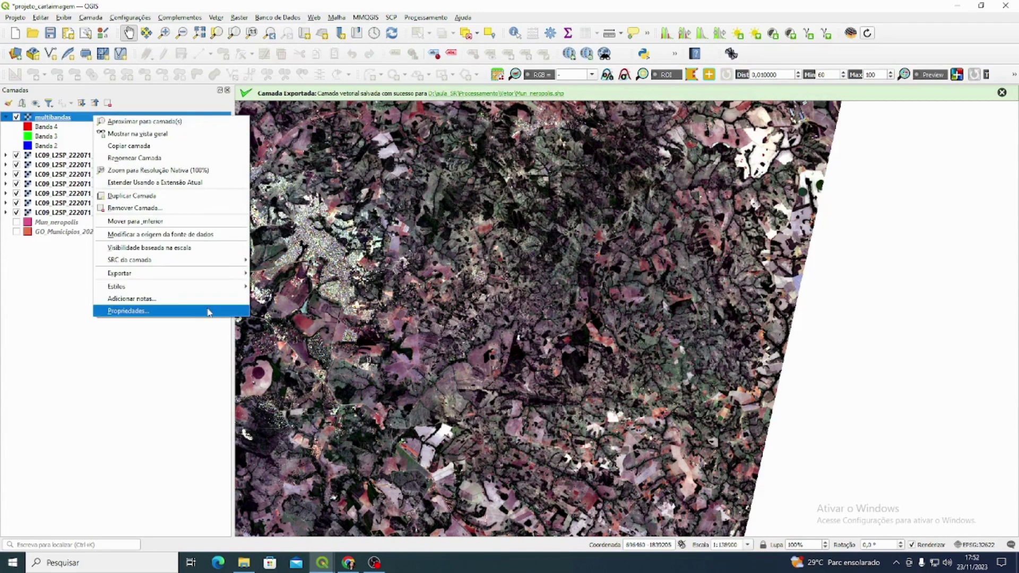
left_click(208, 312)
left_click(194, 79)
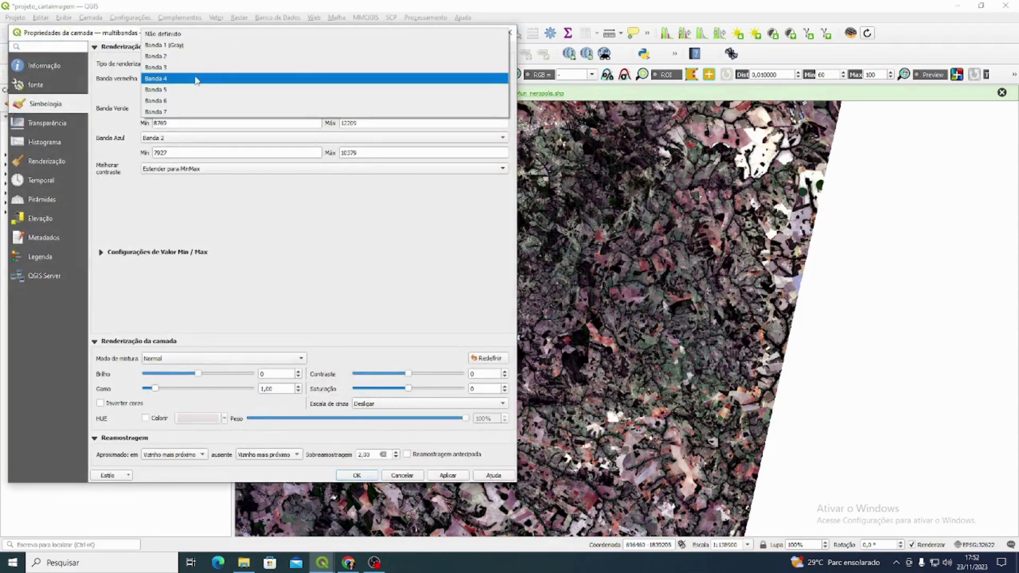
left_click(199, 100)
left_click(189, 109)
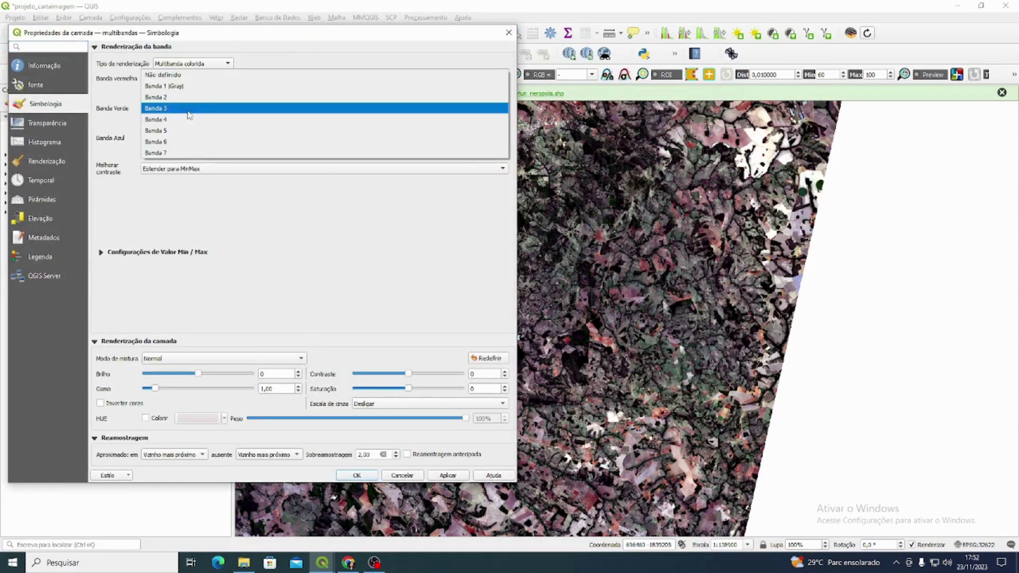
left_click(197, 137)
left_click(196, 137)
left_click(195, 162)
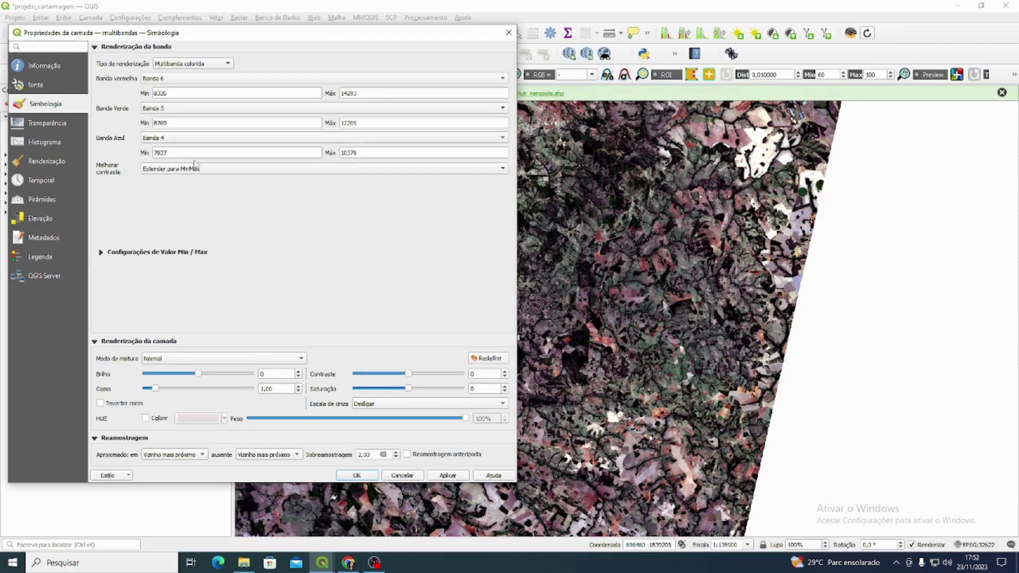
left_click(449, 476)
left_click(371, 475)
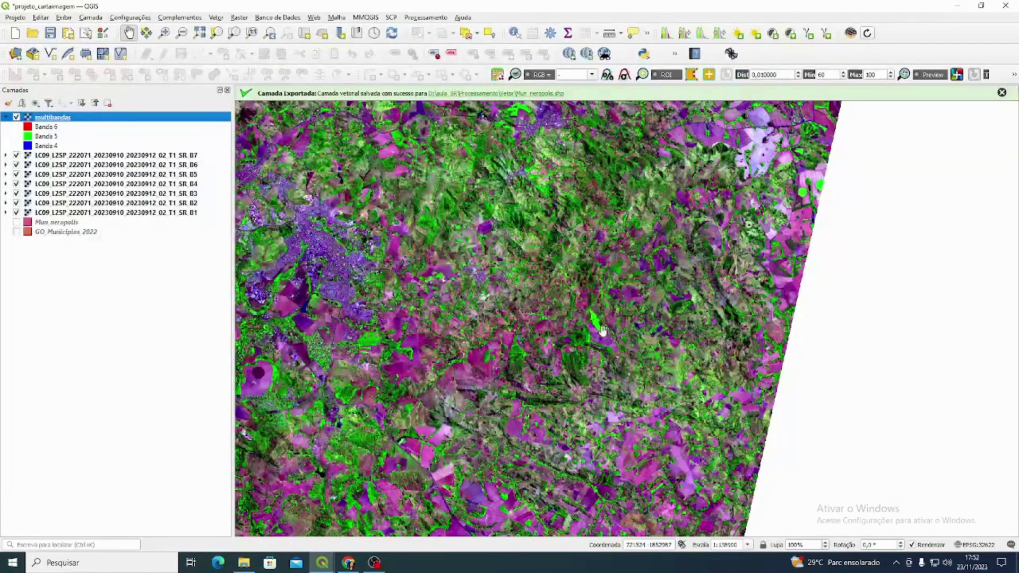
Step: Examine how vegetation and farmland appear in the 6-5-4 composition near the scene's southeastern corner
scroll(605, 327, "up", 2)
left_click_drag(505, 334, 620, 341)
scroll(619, 340, "down", 1)
left_click_drag(518, 312, 562, 179)
left_click_drag(700, 410, 426, 258)
left_click_drag(655, 389, 664, 308)
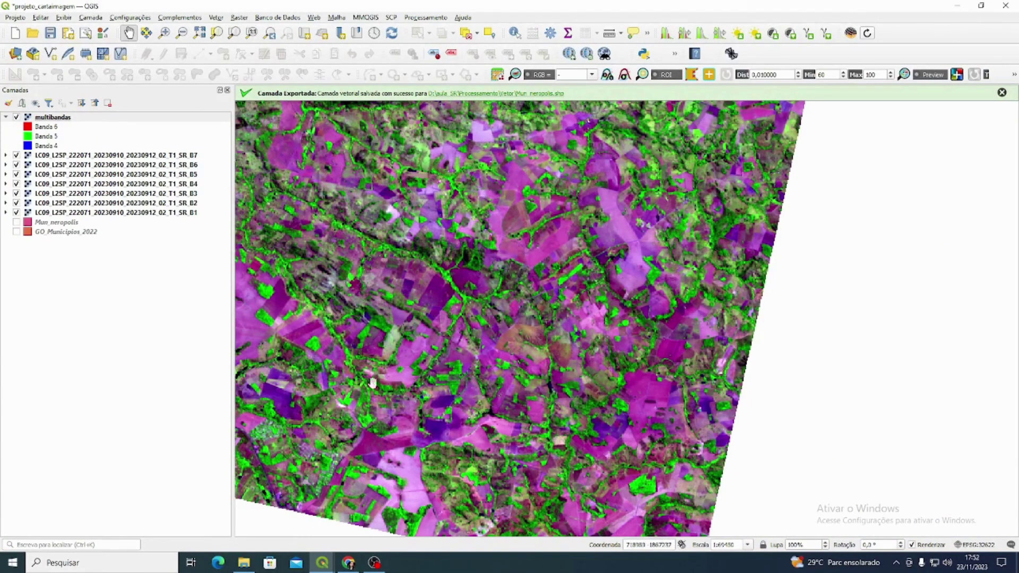
Step: Examine how the urban areas, water bodies and surrounding vegetation appear in the 6-5-4 composition across the southeastern part of the scene
scroll(437, 406, "up", 1)
scroll(551, 353, "down", 1)
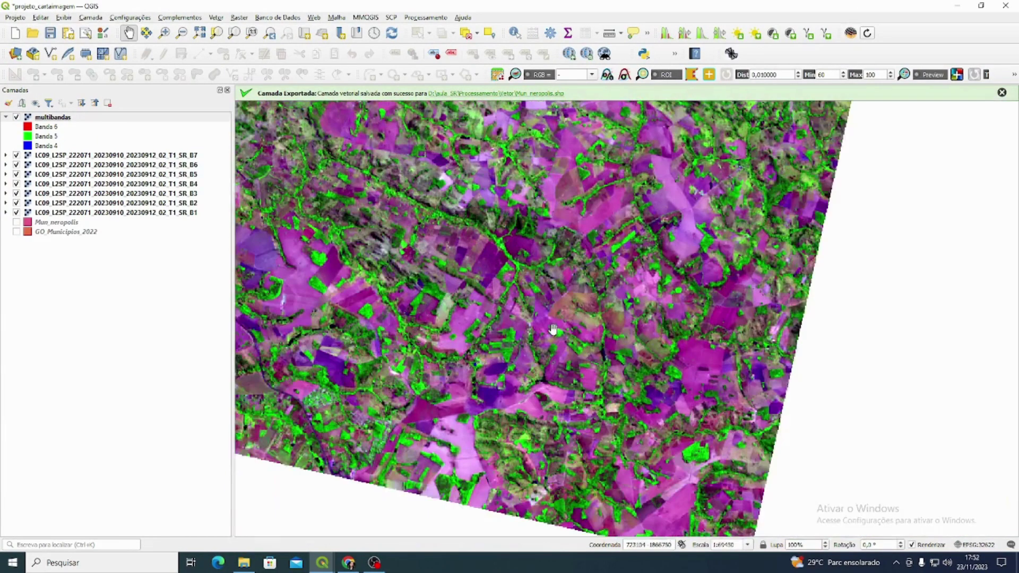
left_click_drag(470, 345, 581, 362)
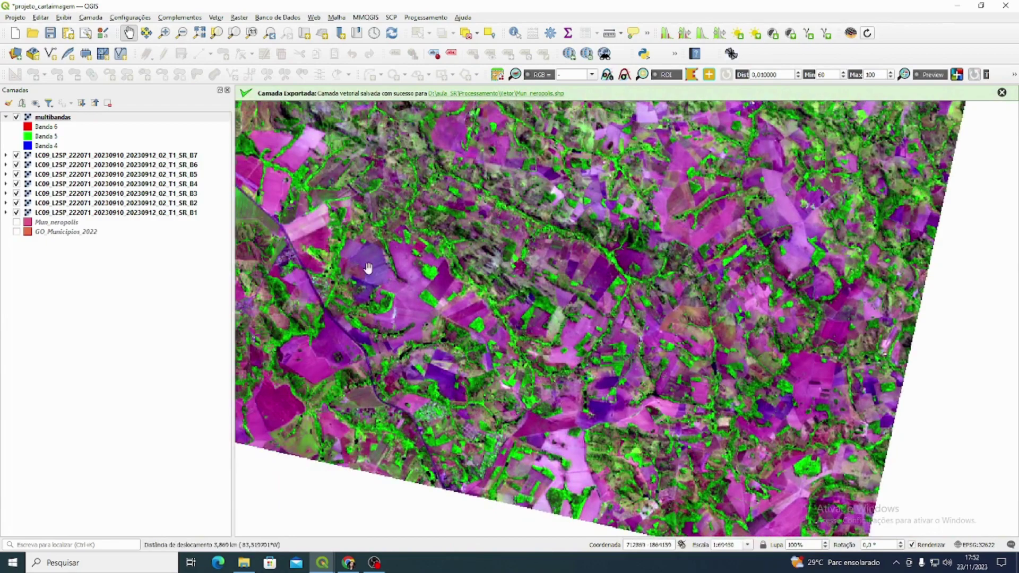
left_click_drag(356, 303, 671, 480)
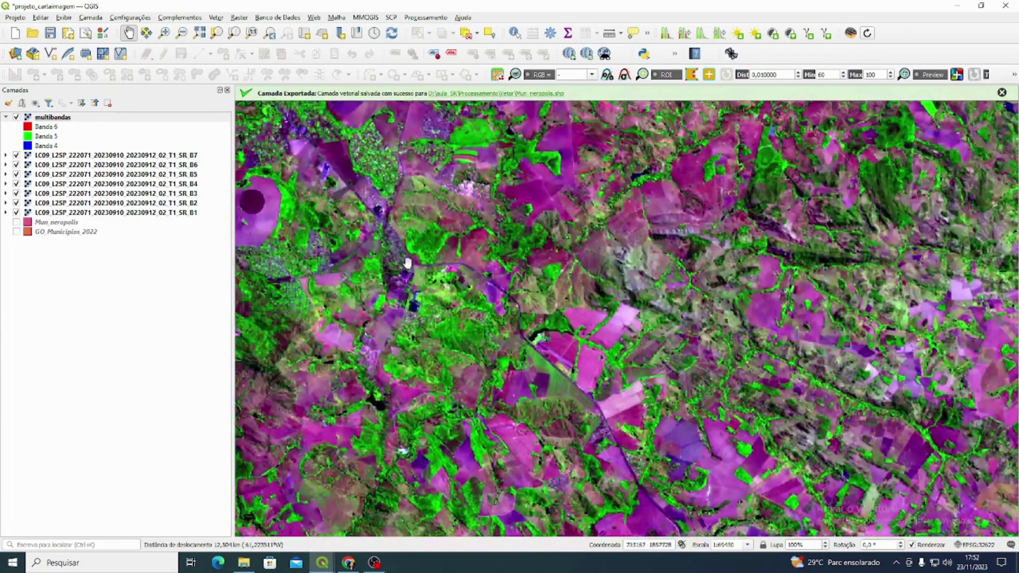
left_click_drag(409, 263, 522, 328)
left_click_drag(442, 192, 461, 265)
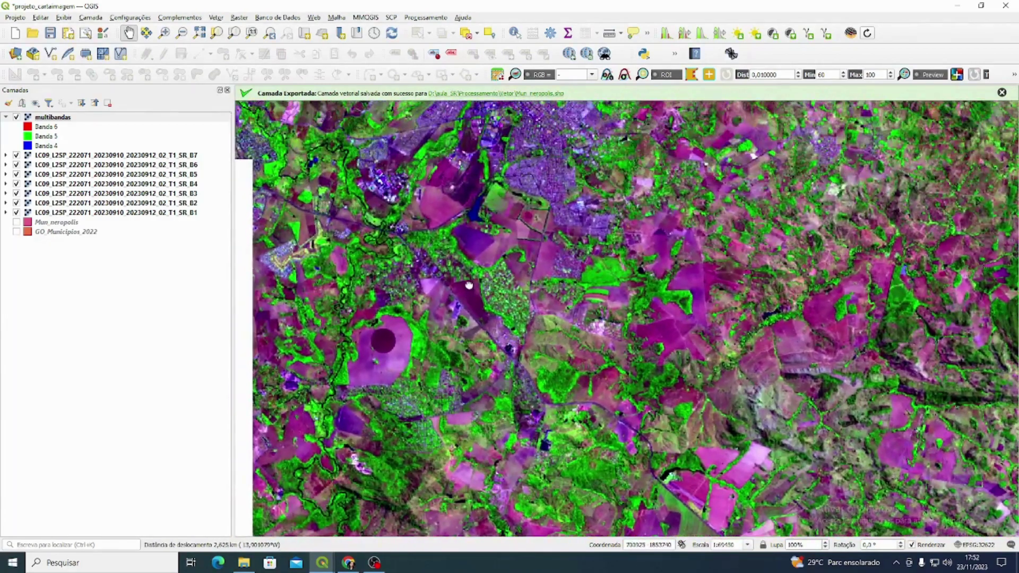
left_click_drag(540, 175, 549, 292)
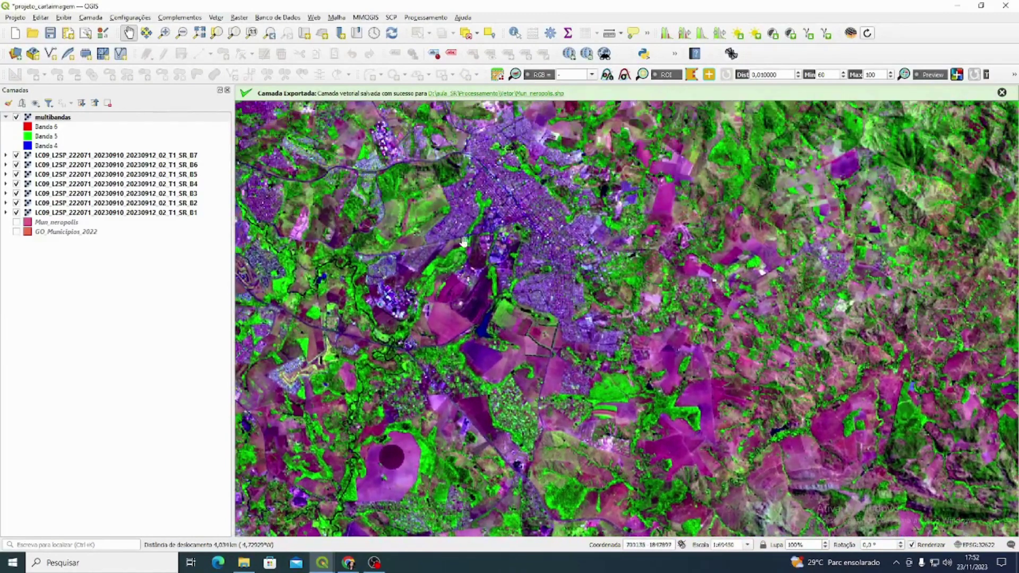
left_click_drag(511, 194, 584, 221)
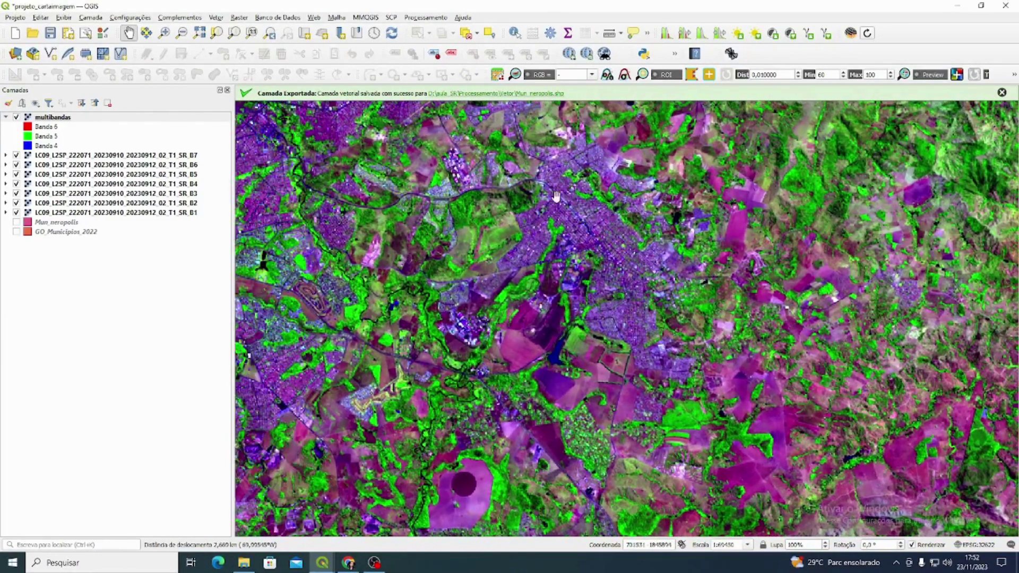
scroll(398, 302, "up", 1)
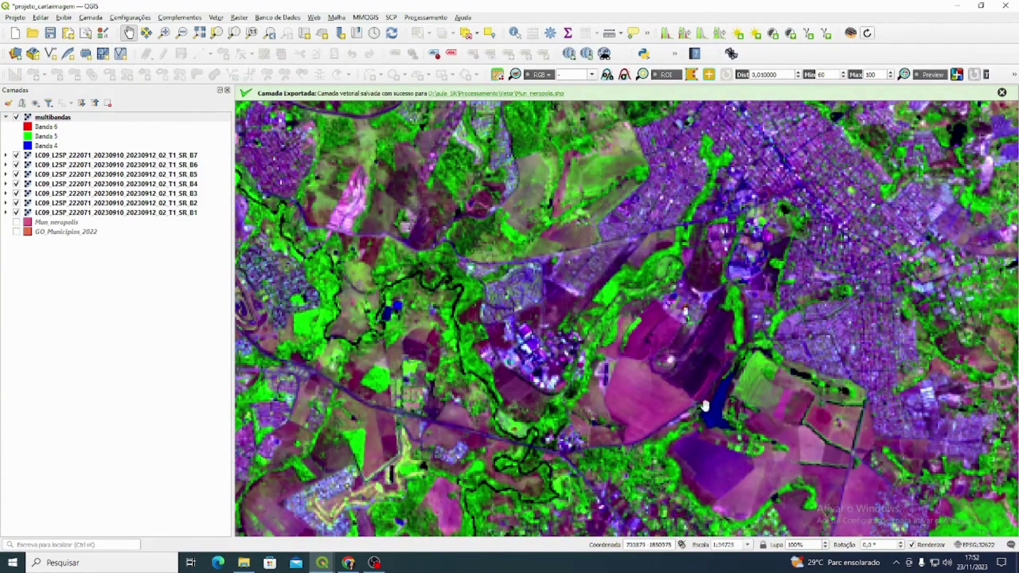
scroll(607, 286, "down", 2)
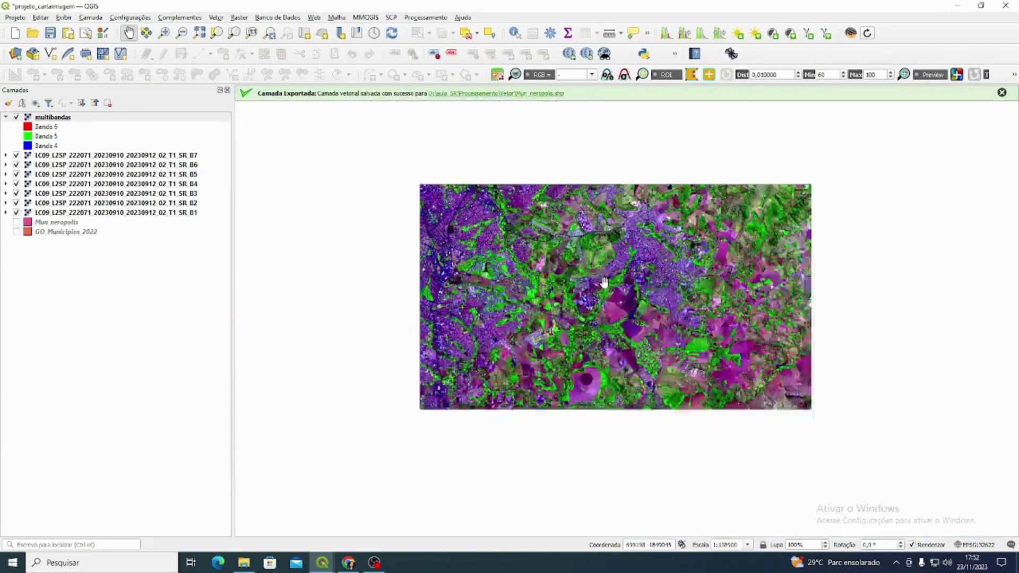
scroll(409, 269, "up", 1)
scroll(452, 272, "down", 1)
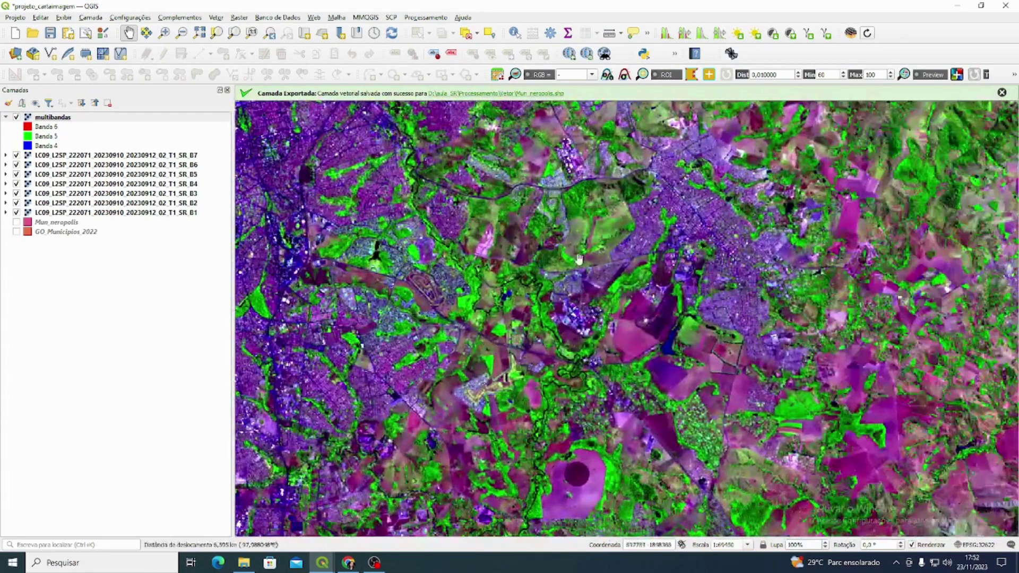
left_click_drag(467, 318, 487, 362)
scroll(560, 231, "up", 1)
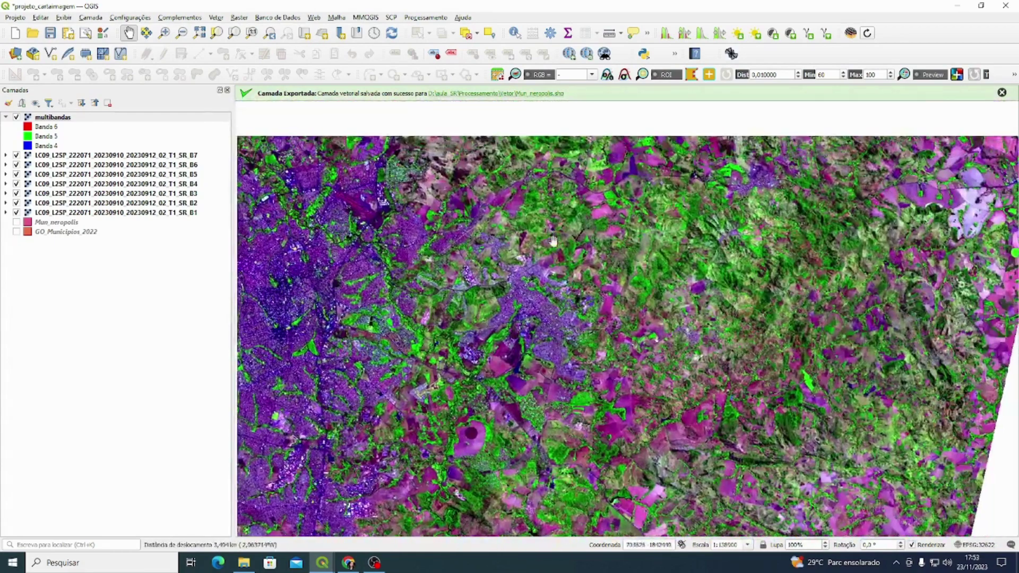
scroll(555, 228, "up", 1)
scroll(575, 246, "down", 3)
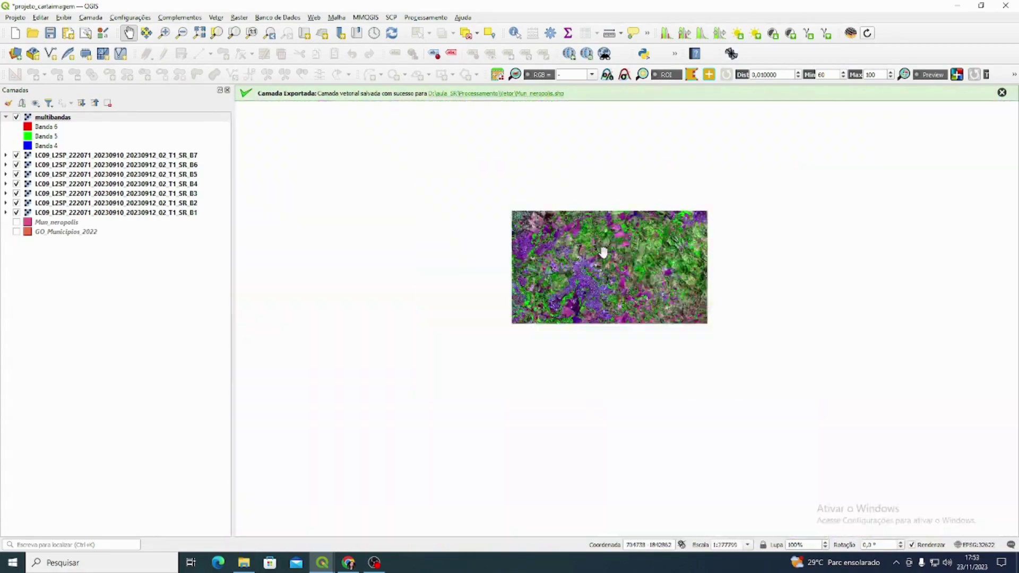
Step: Set the multibandas composition back to Banda 4 for red, Banda 3 for green and Banda 2 for blue, and apply it
right_click(71, 118)
right_click(65, 116)
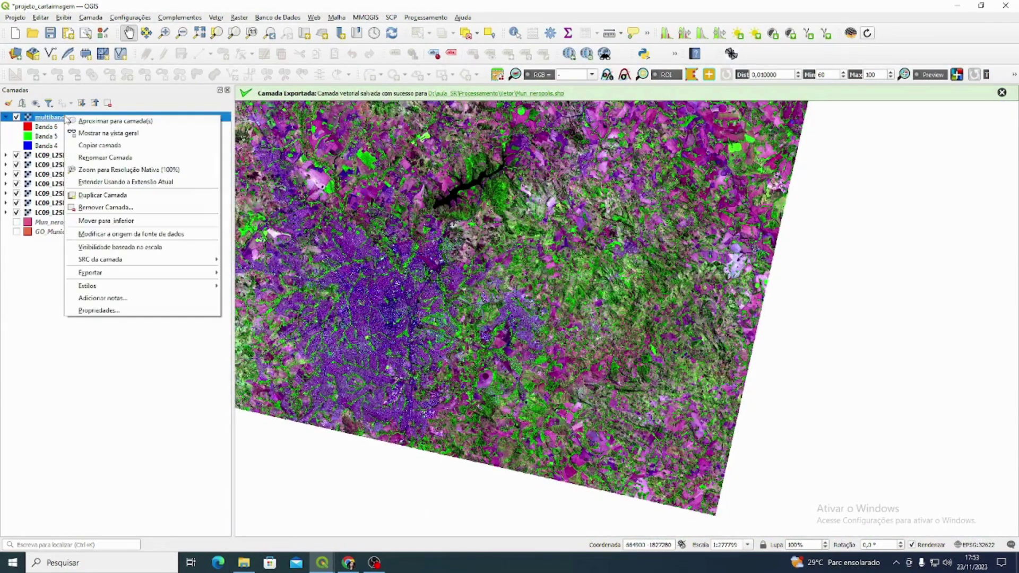
left_click(99, 310)
left_click(222, 77)
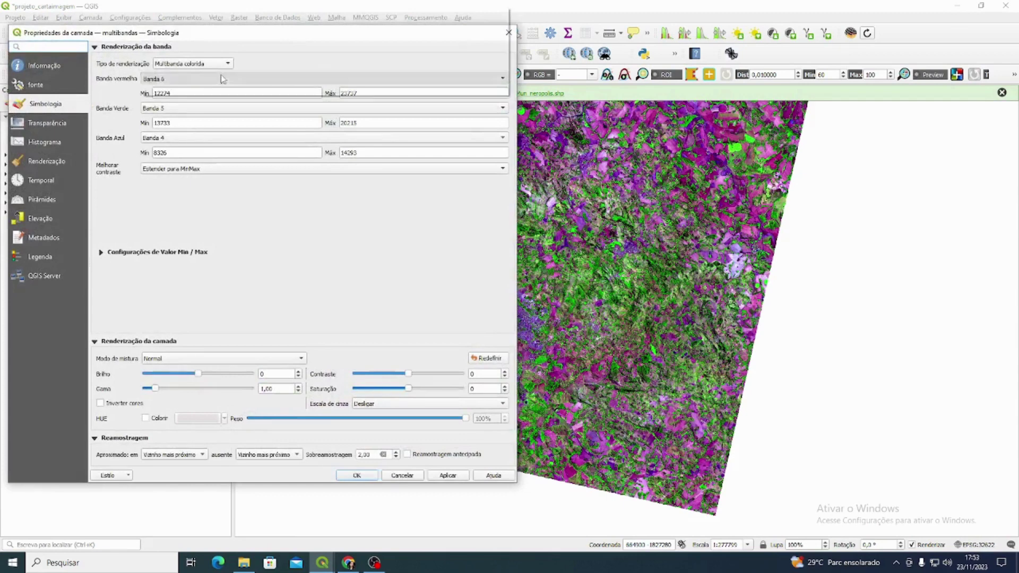
left_click(217, 57)
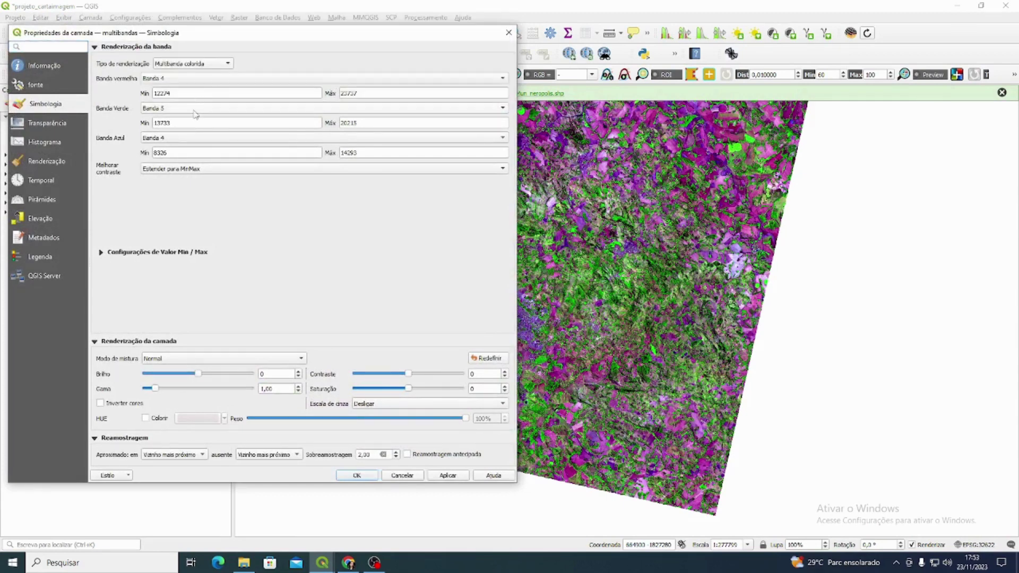
left_click(196, 108)
left_click(196, 85)
left_click(196, 138)
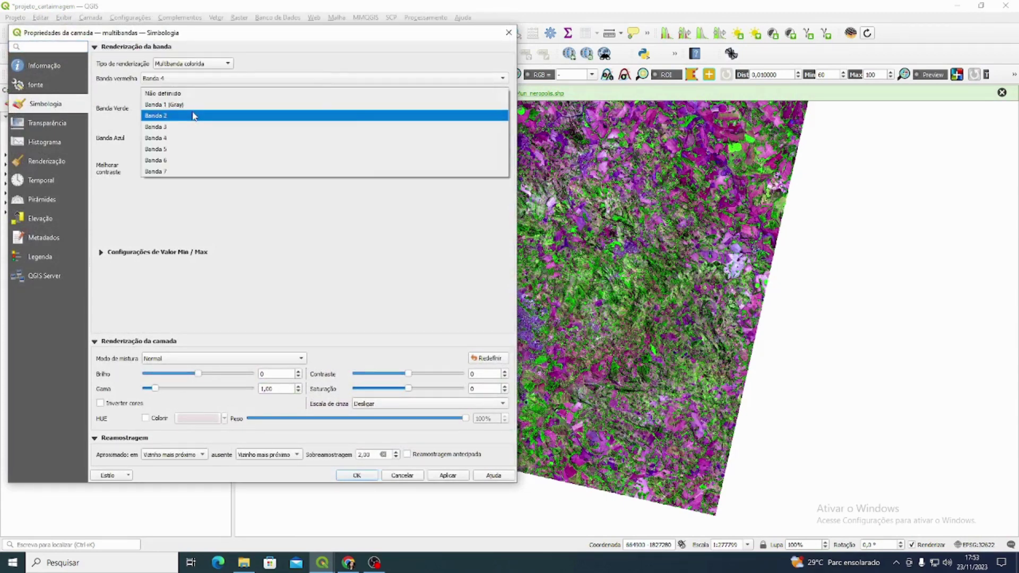
left_click(194, 116)
left_click(450, 477)
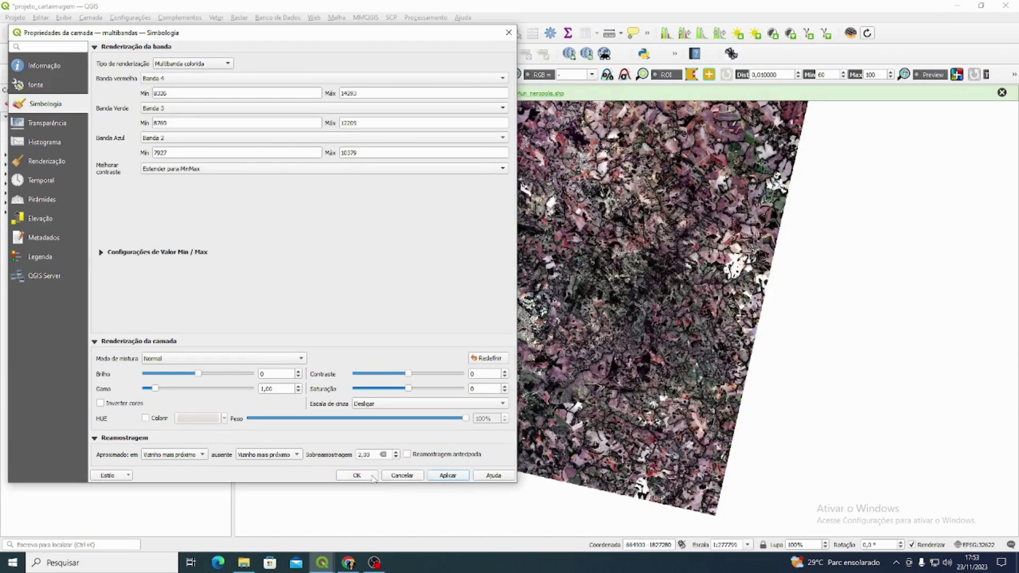
left_click(373, 478)
Step: Remove the seven individual Landsat band layers, SR_B1 through SR_B7, from the project
left_click_drag(587, 372, 559, 397)
scroll(559, 397, "down", 1)
left_click_drag(557, 317, 615, 404)
scroll(616, 260, "down", 1)
left_click_drag(361, 296, 367, 362)
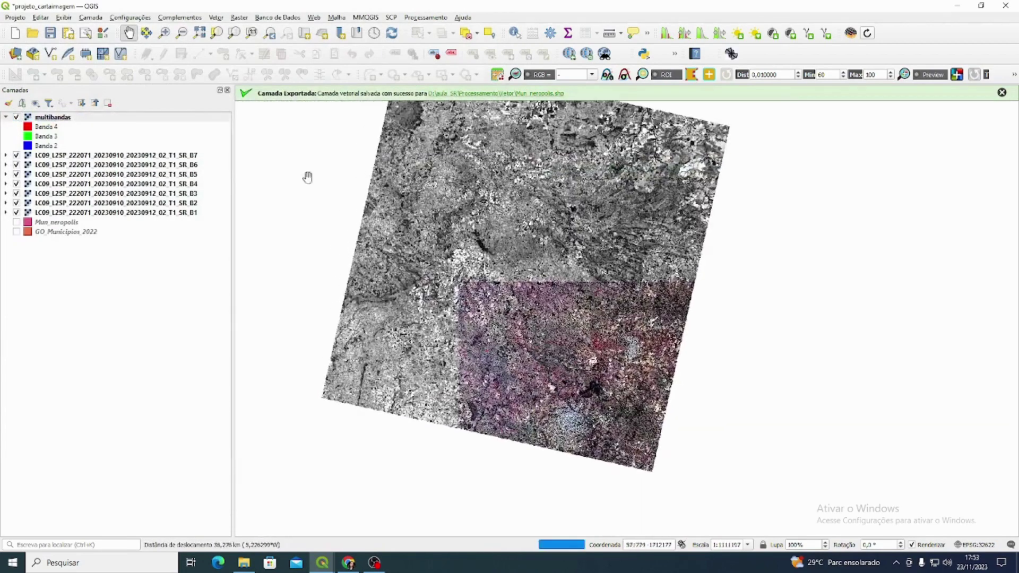
left_click(102, 156)
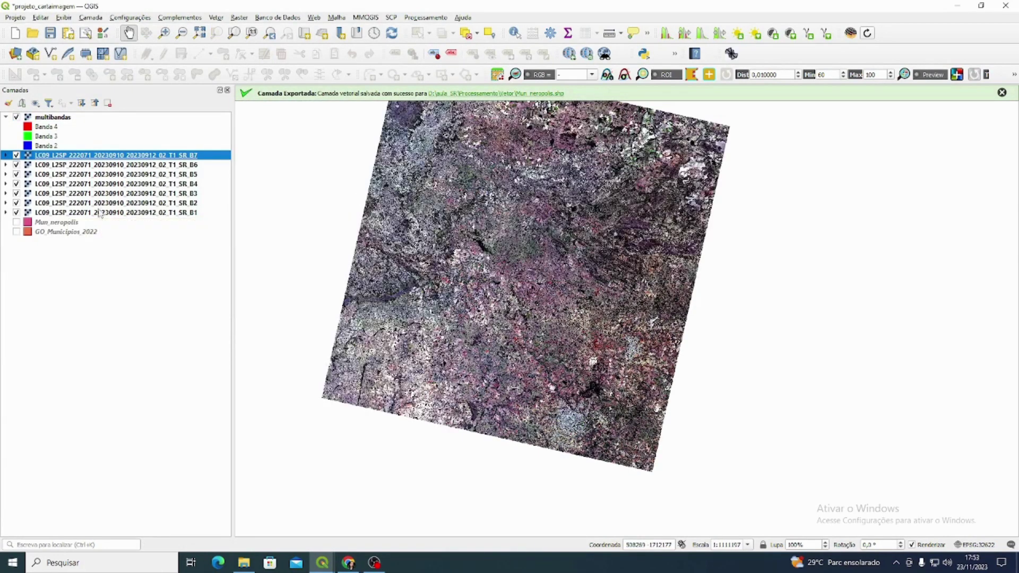
left_click(100, 213, "shift")
left_click(108, 103)
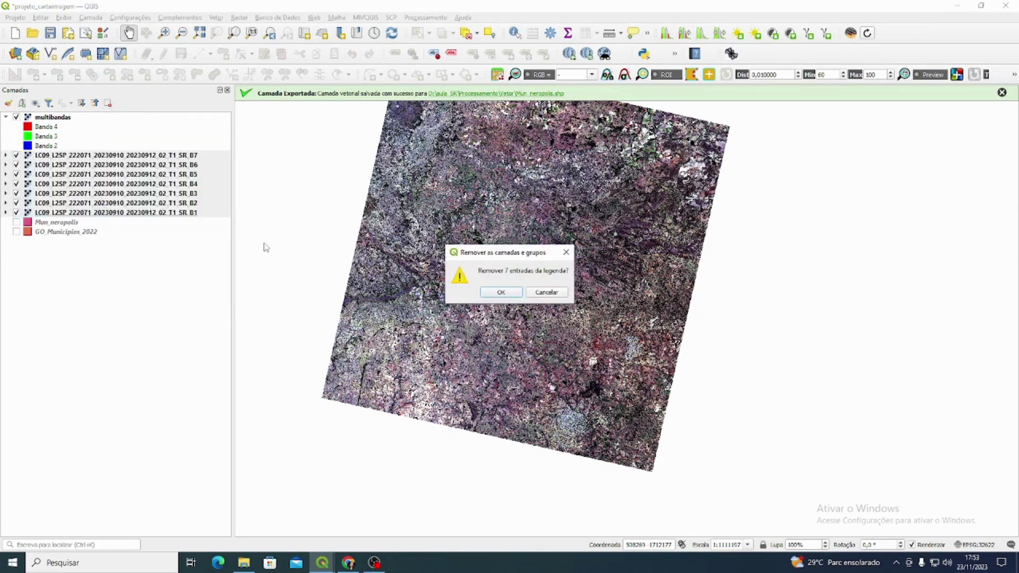
key("Return")
Step: Place the Mun_neropolis layer above multibandas and make it visible over the image
left_click_drag(428, 247, 362, 238)
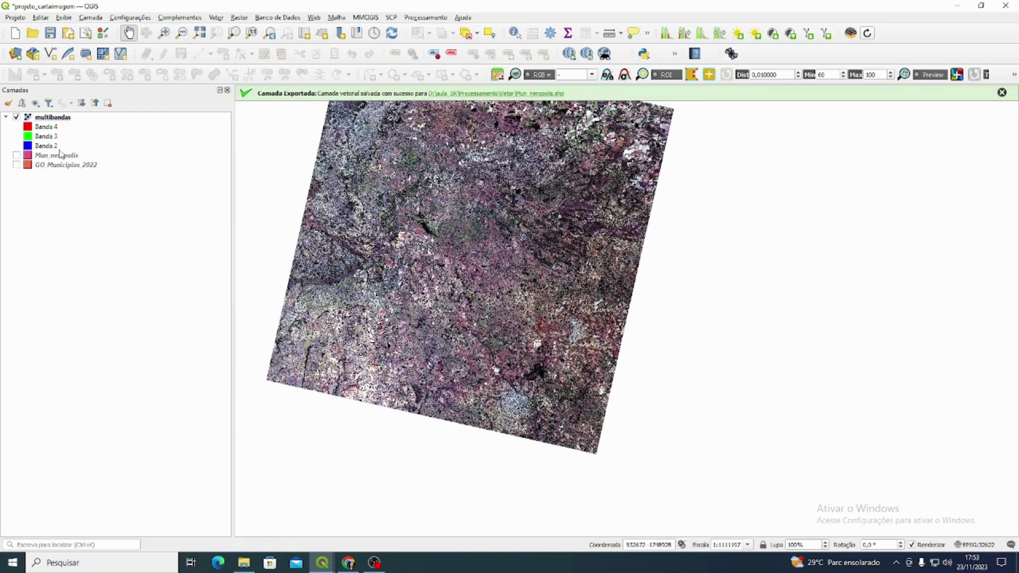
left_click_drag(511, 245, 533, 298)
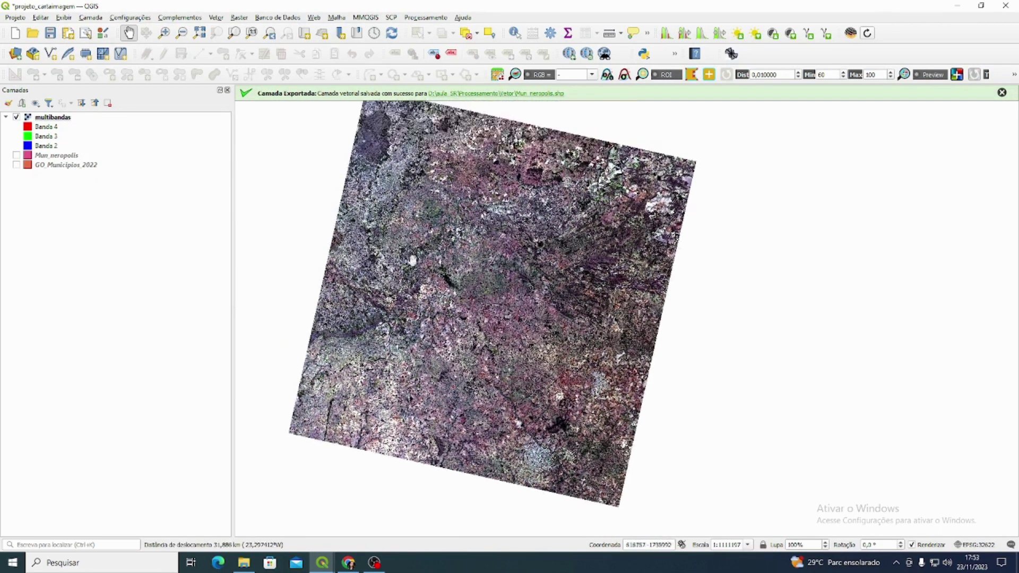
left_click_drag(66, 157, 94, 116)
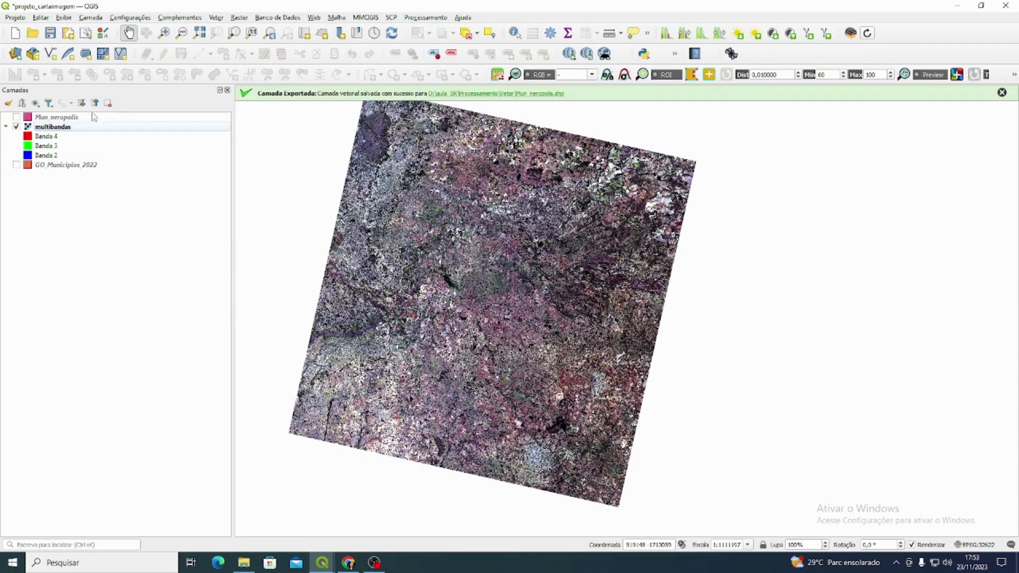
left_click(16, 117)
scroll(542, 412, "up", 1)
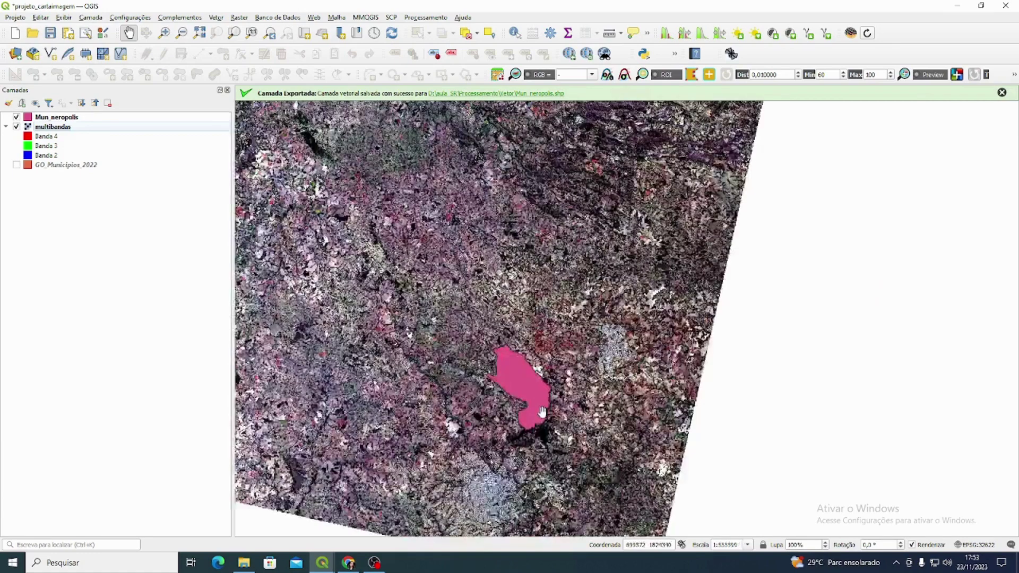
scroll(542, 413, "up", 1)
left_click_drag(542, 412, 558, 362)
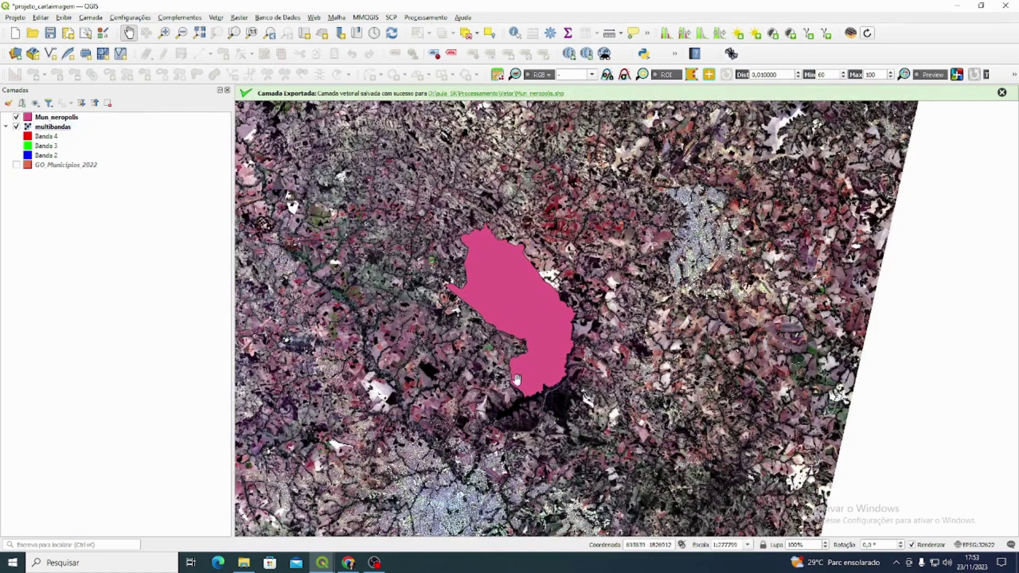
Step: Start clipping a raster by mask layer, with multibandas as the input layer and Mun_neropolis as the mask
left_click(89, 118)
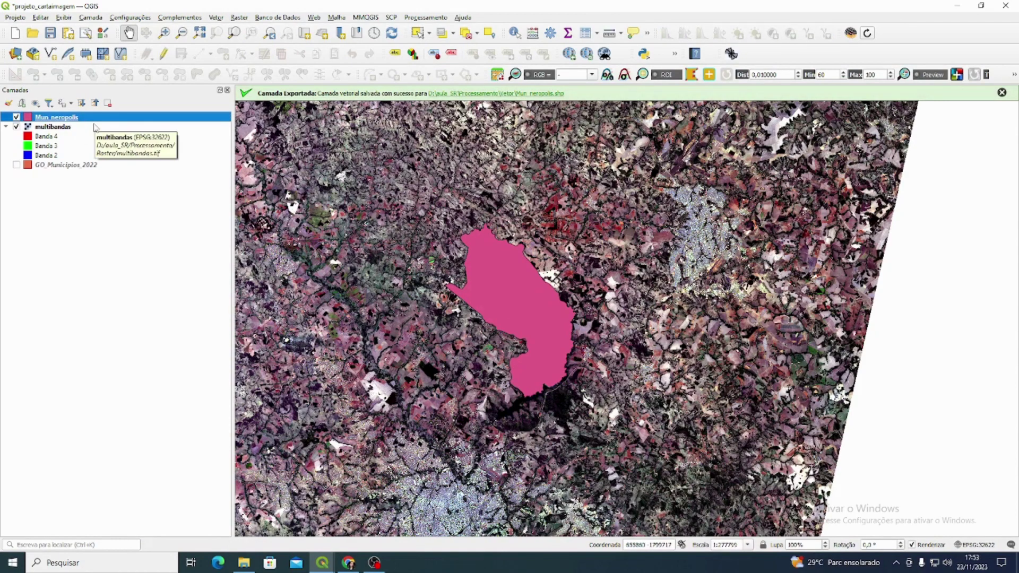
left_click(240, 17)
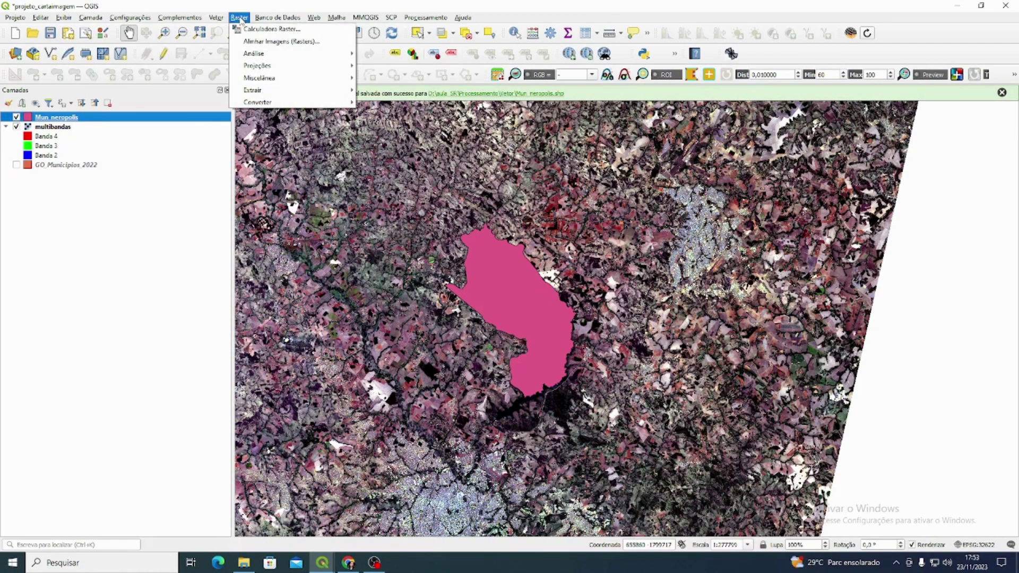
mouse_move(323, 69)
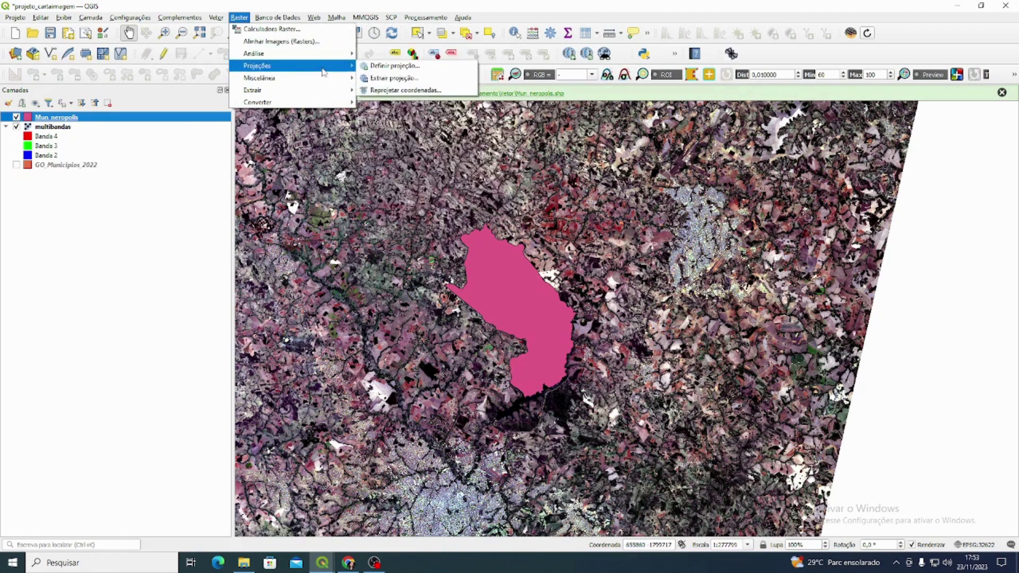
mouse_move(329, 90)
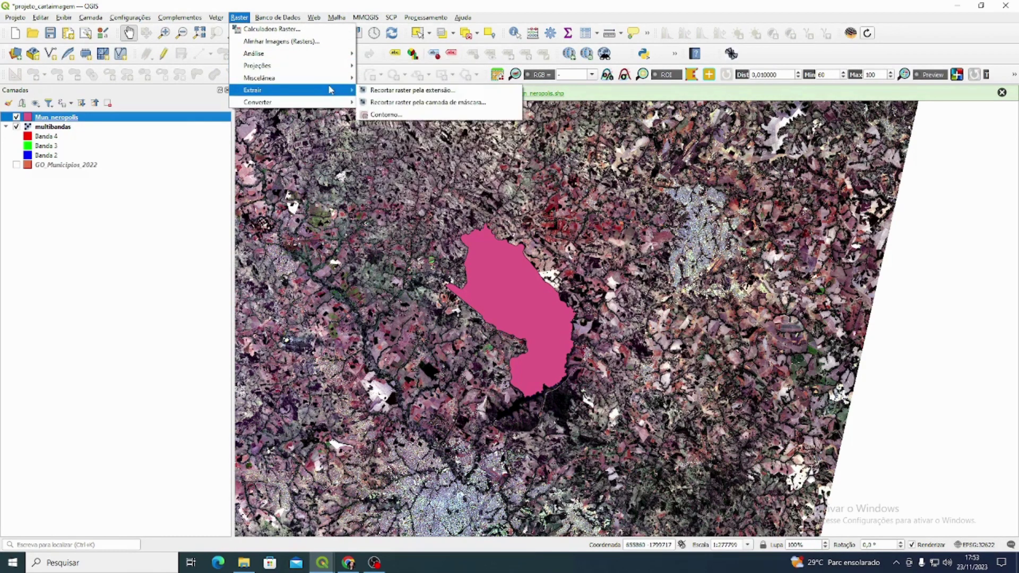
left_click(449, 103)
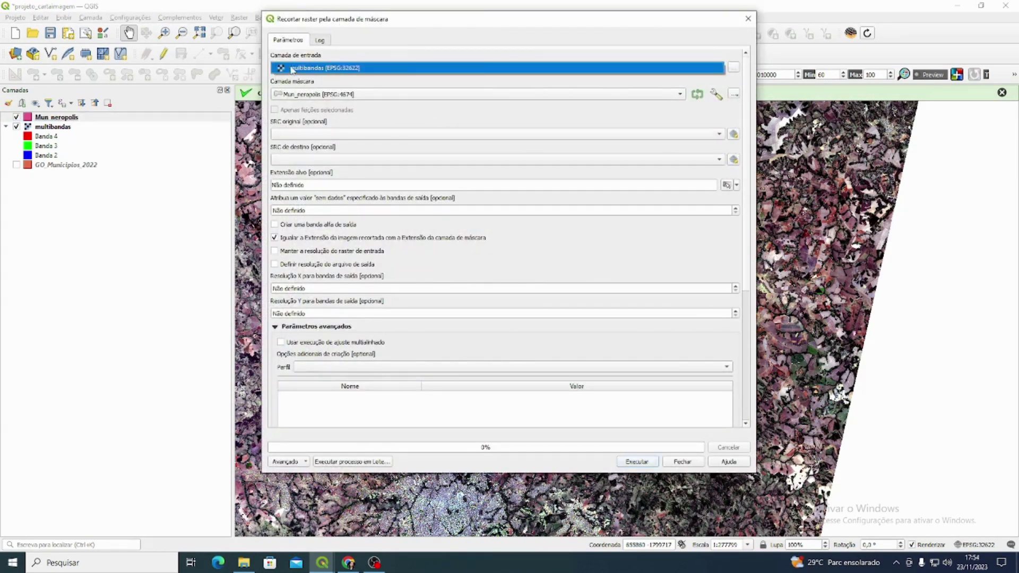
left_click(316, 97)
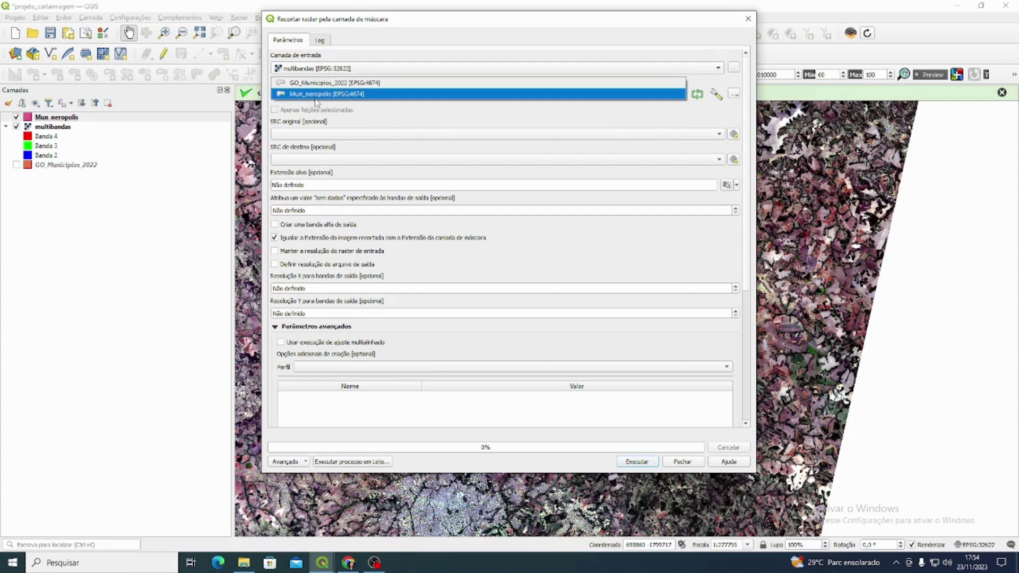
left_click(317, 95)
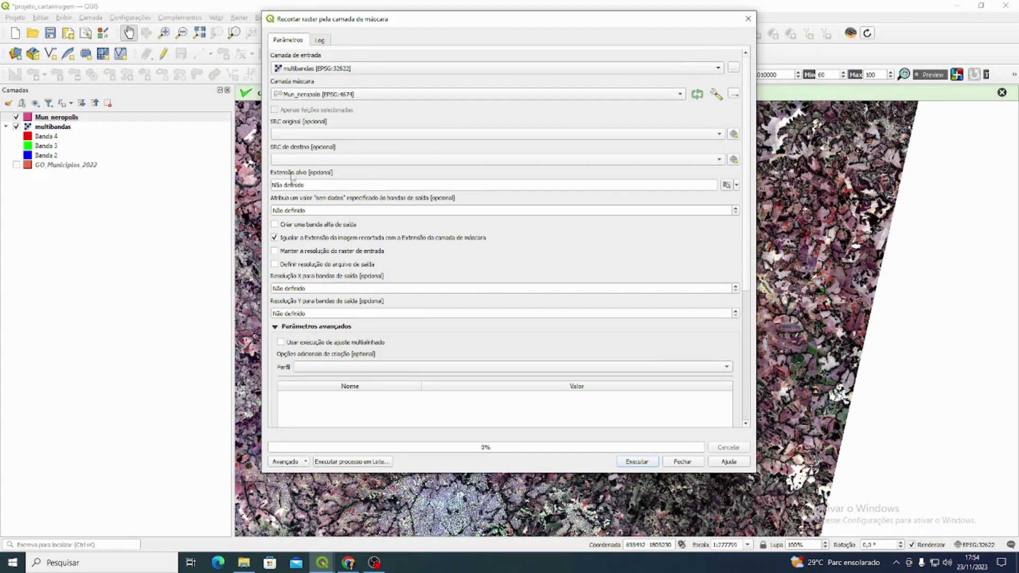
Step: Set the clip's target CRS to EPSG:31982 - SIRGAS 2000 / UTM zone 22S, its nodata value to 0, and keep the input raster's resolution
left_click(320, 160)
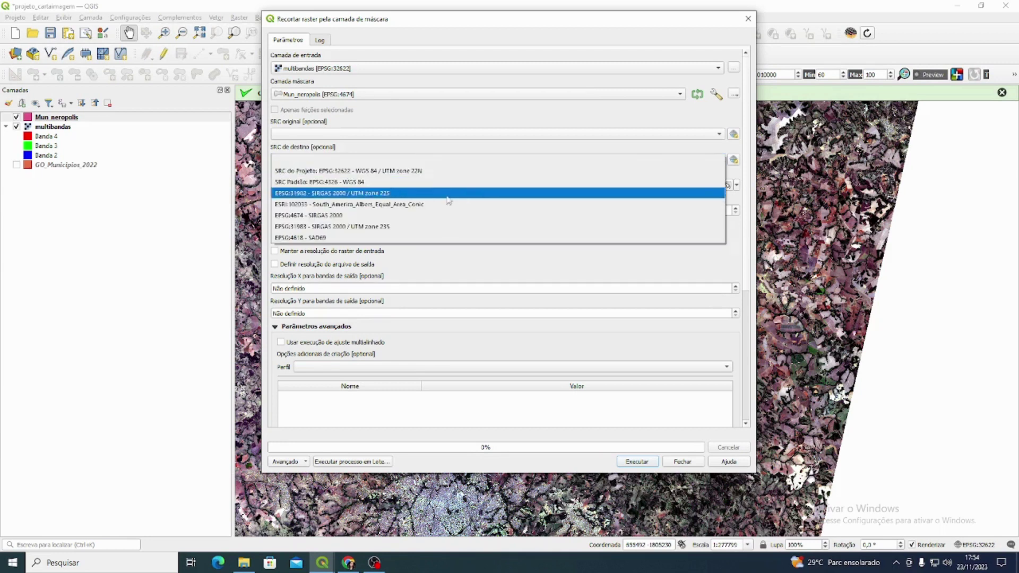
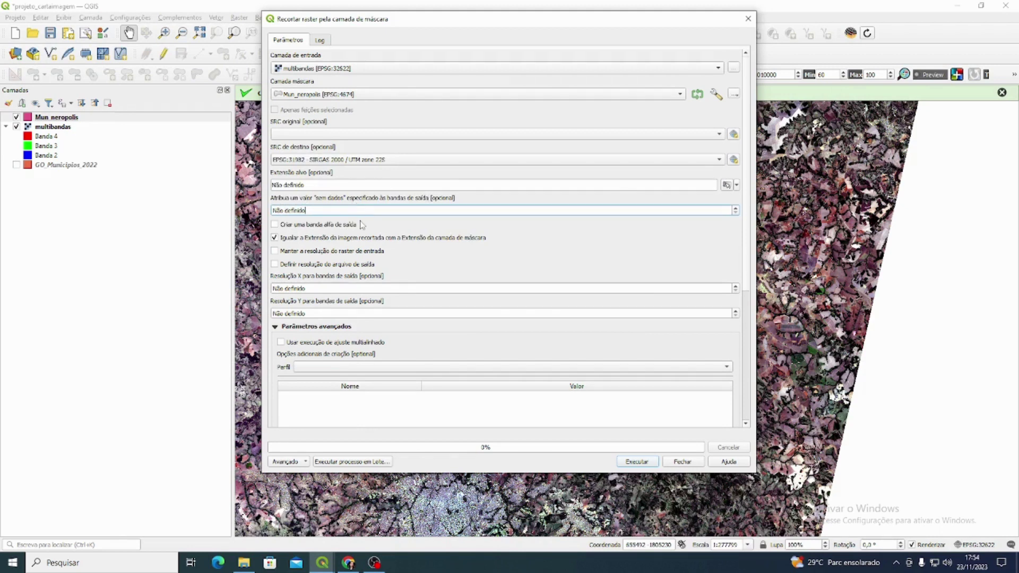
key("BackSpace")
key("BackSpace")
key("BackSpace")
key("BackSpace")
key("BackSpace")
key("BackSpace")
key("BackSpace")
key("BackSpace")
key("BackSpace")
type("0")
left_click(343, 253)
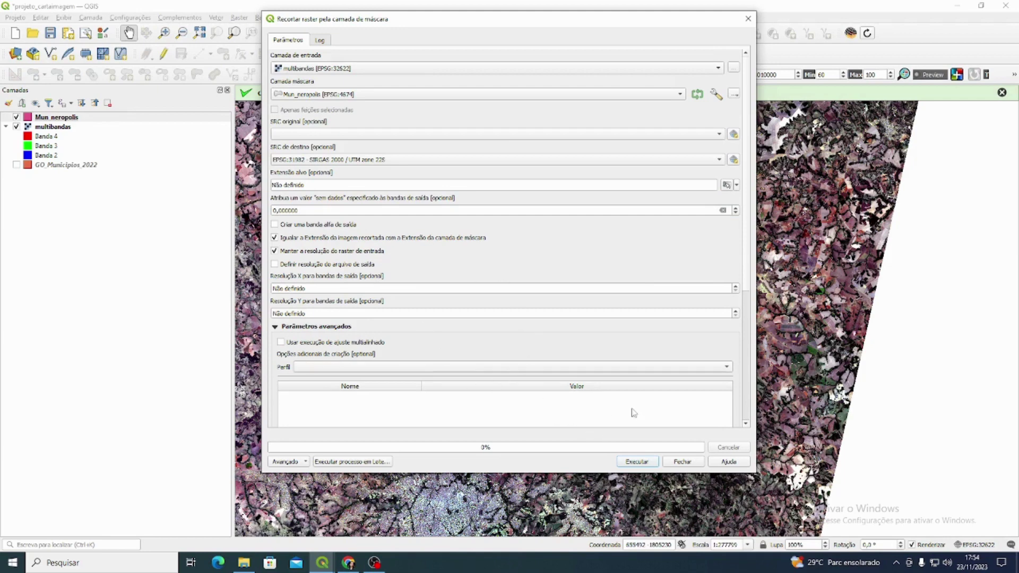
left_click_drag(751, 234, 759, 378)
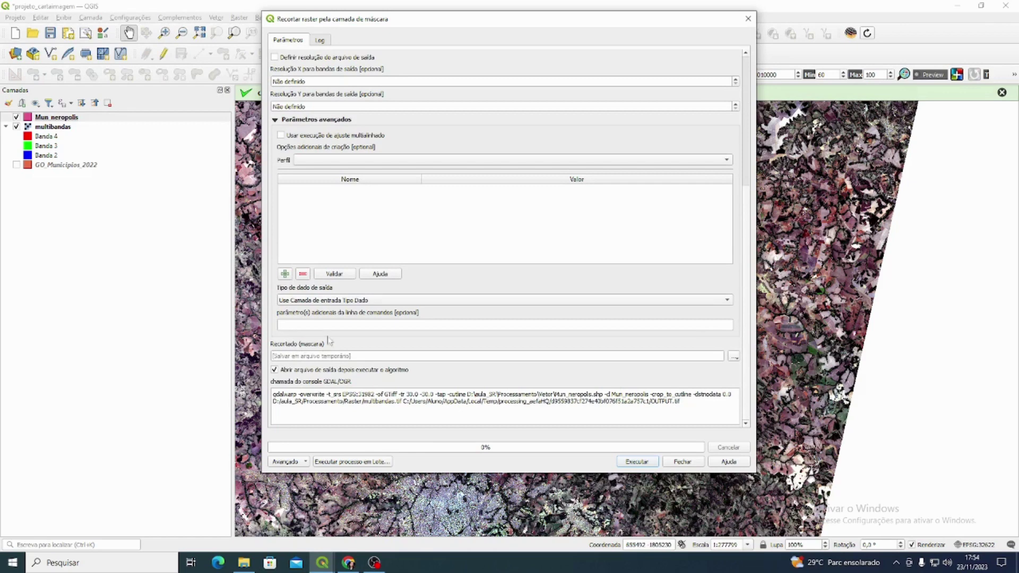
Step: Save the clip output as multibandas_neropolis in the Processamento\Raster folder and run the clip by mask
left_click(733, 357)
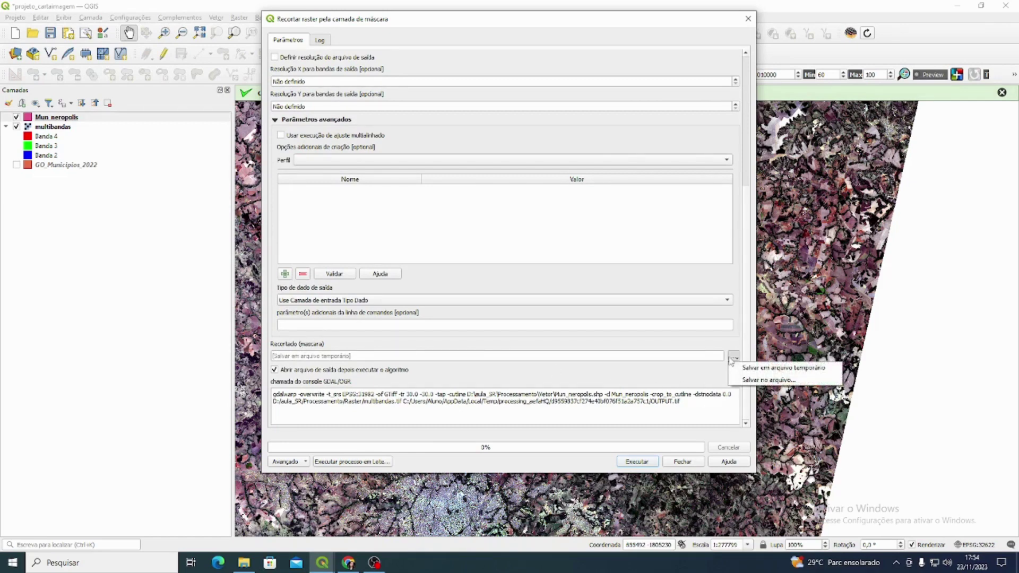
left_click(782, 382)
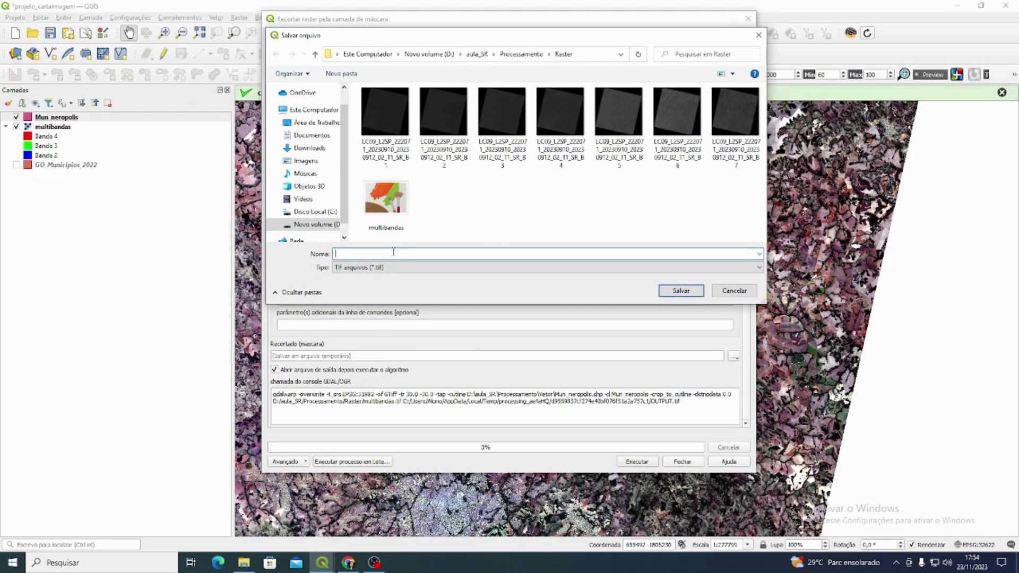
type("mul")
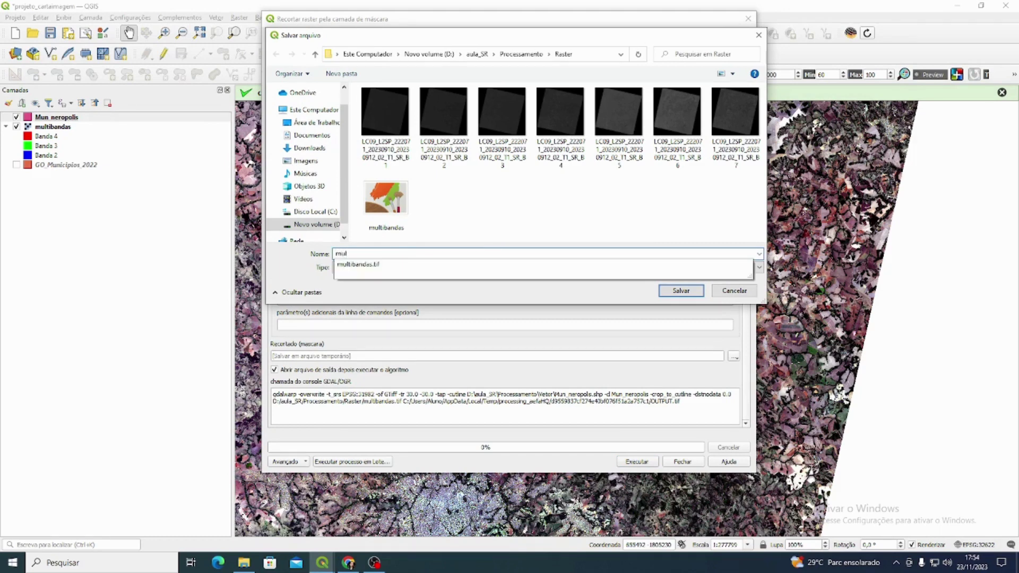
key("BackSpace")
type("ultibandas_")
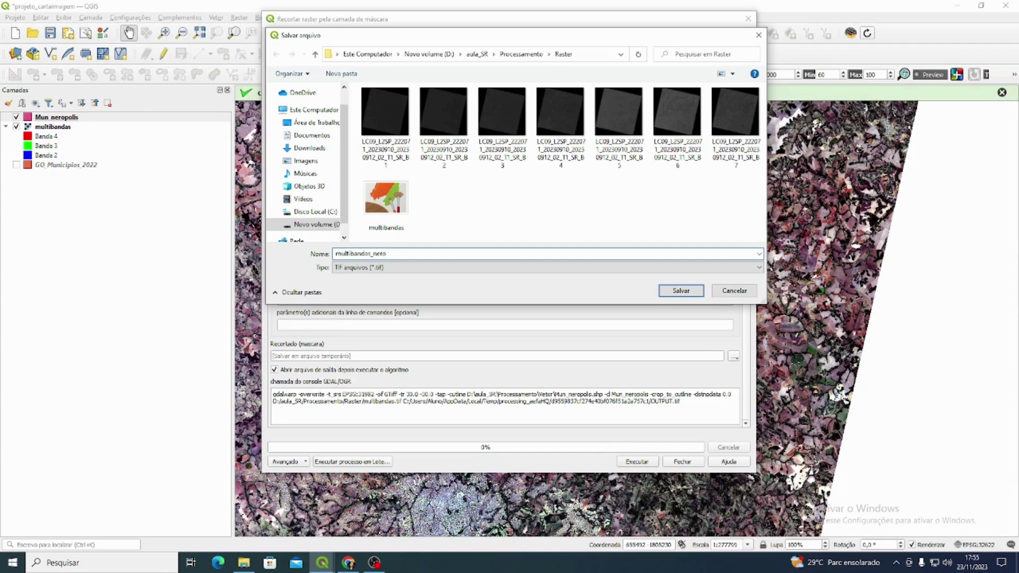
type("neropolis")
left_click(682, 291)
left_click(650, 461)
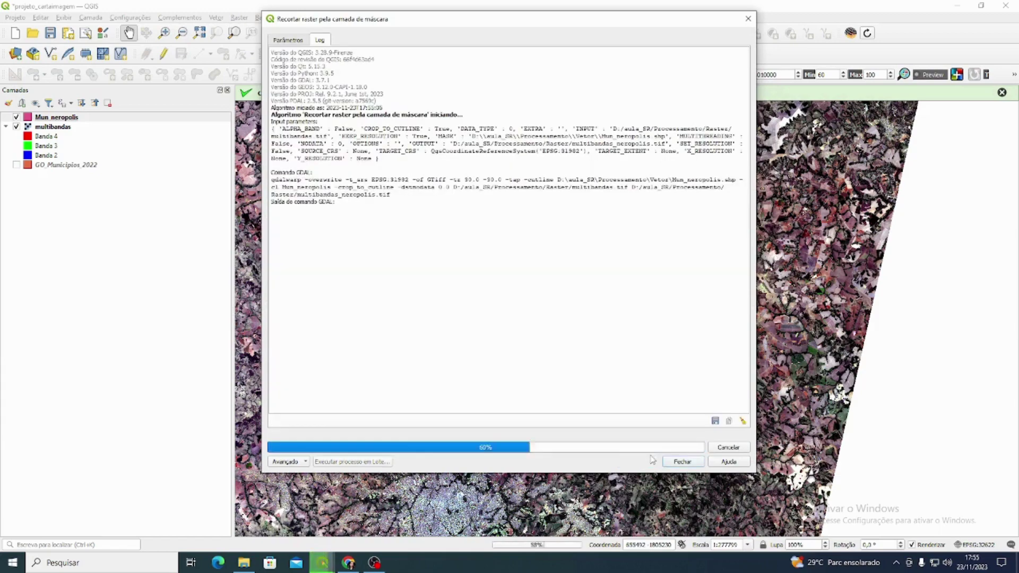
left_click(683, 462)
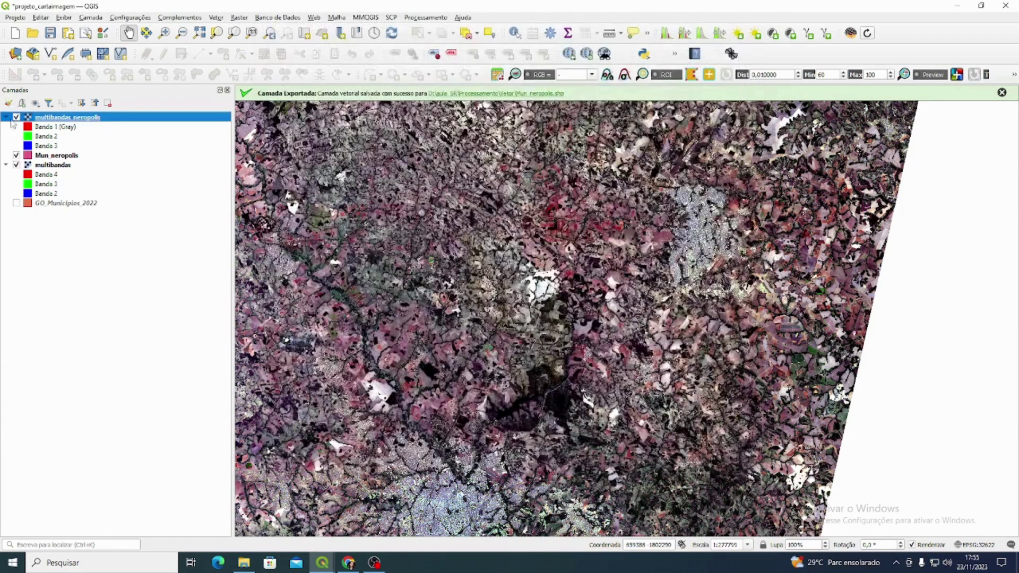
Step: Hide the full multibandas layer and inspect the clipped multibandas_neropolis raster on the map
left_click(16, 165)
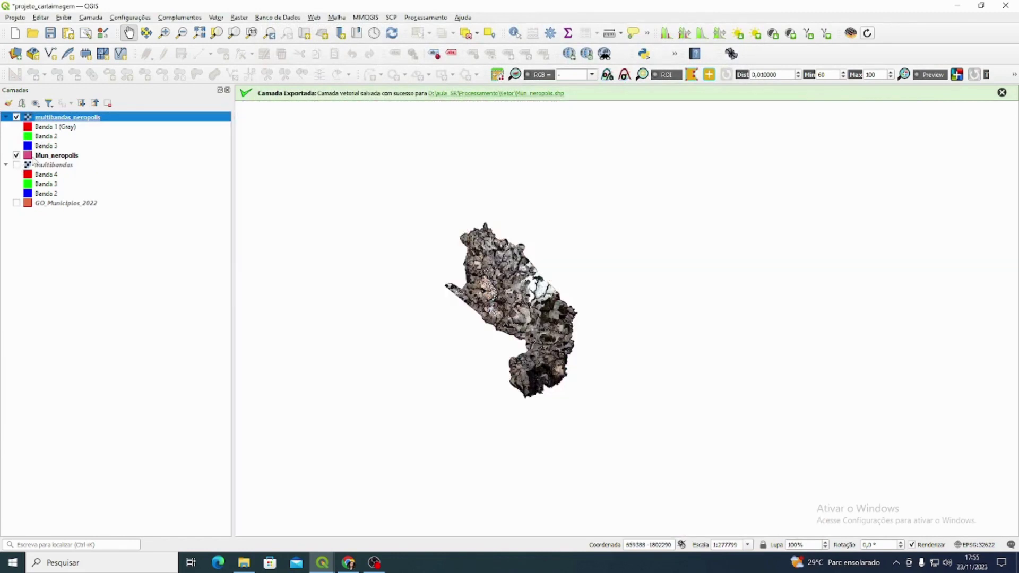
left_click(16, 164)
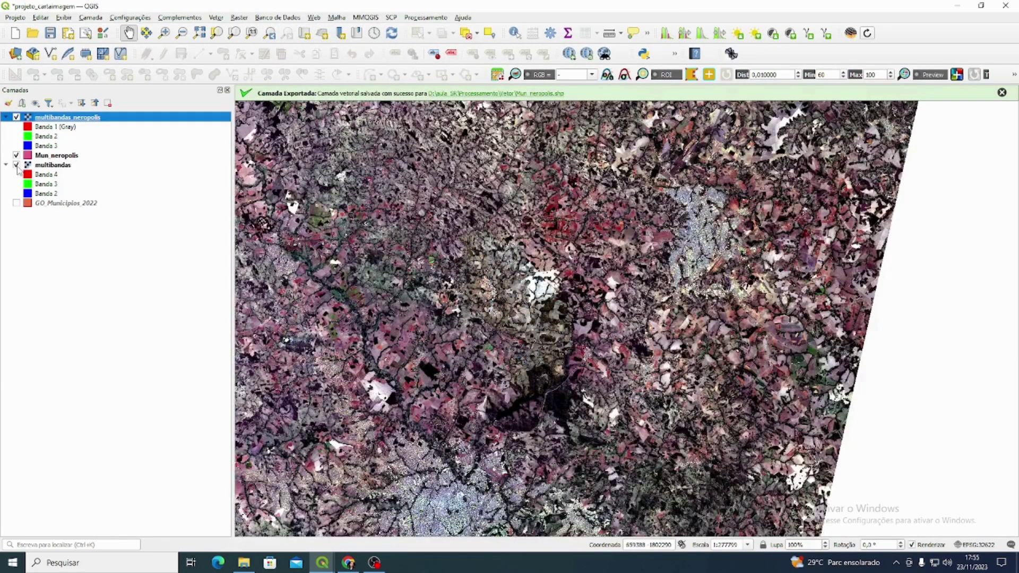
left_click(16, 165)
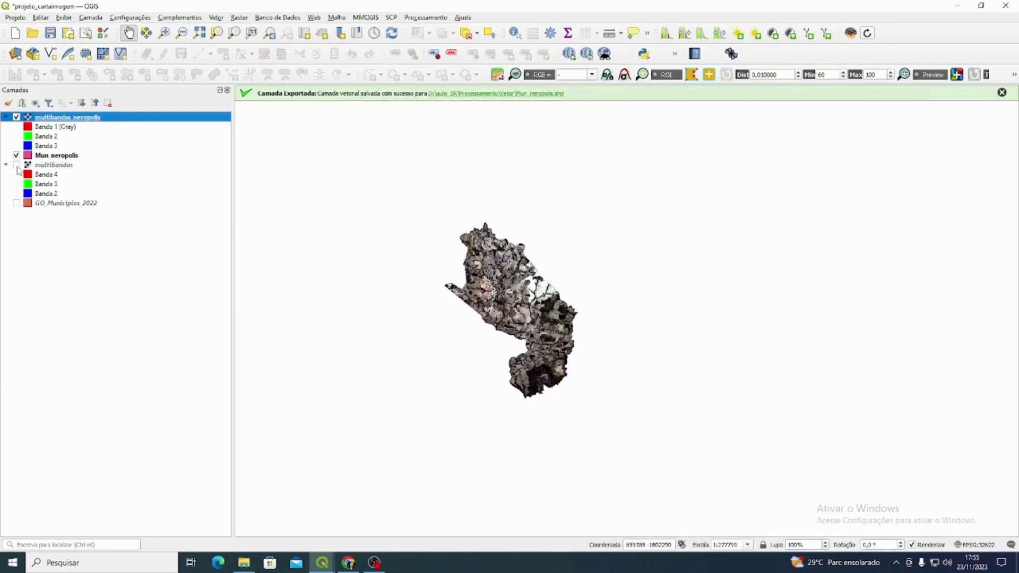
left_click_drag(452, 266, 498, 264)
scroll(551, 276, "up", 1)
scroll(551, 276, "up", 1)
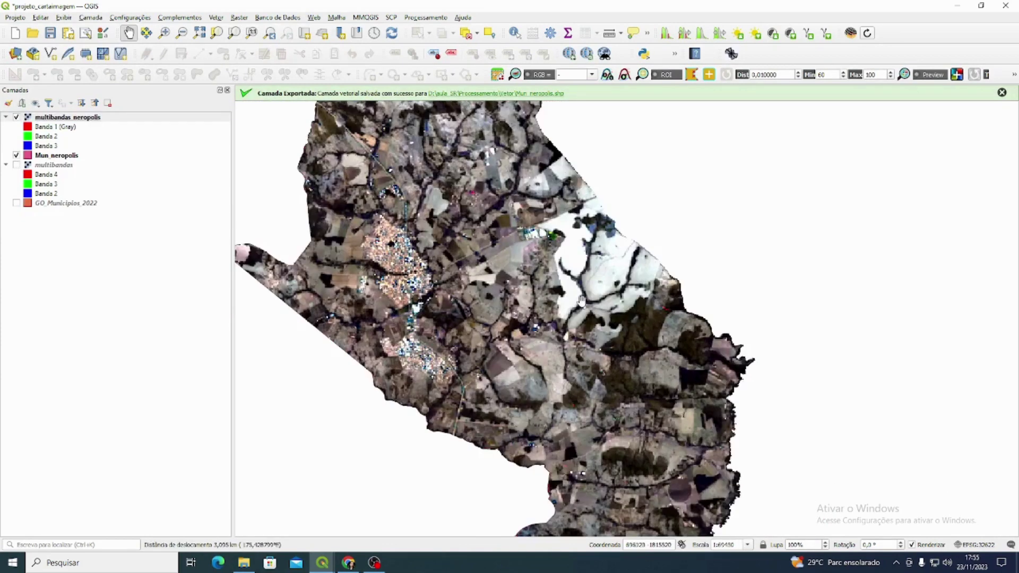
scroll(427, 181, "down", 1)
left_click_drag(406, 249, 402, 267)
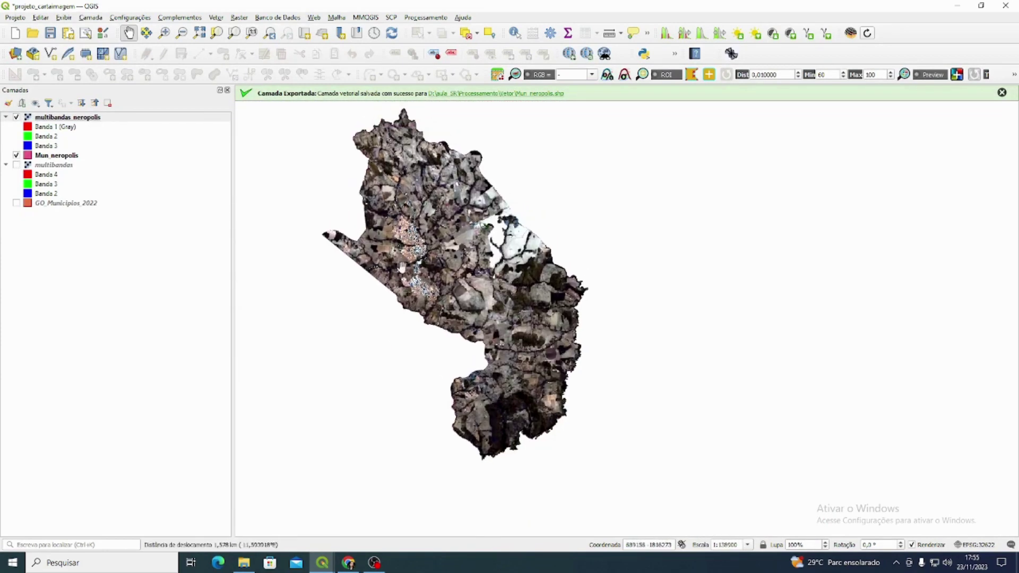
scroll(433, 241, "up", 1)
scroll(513, 284, "down", 1)
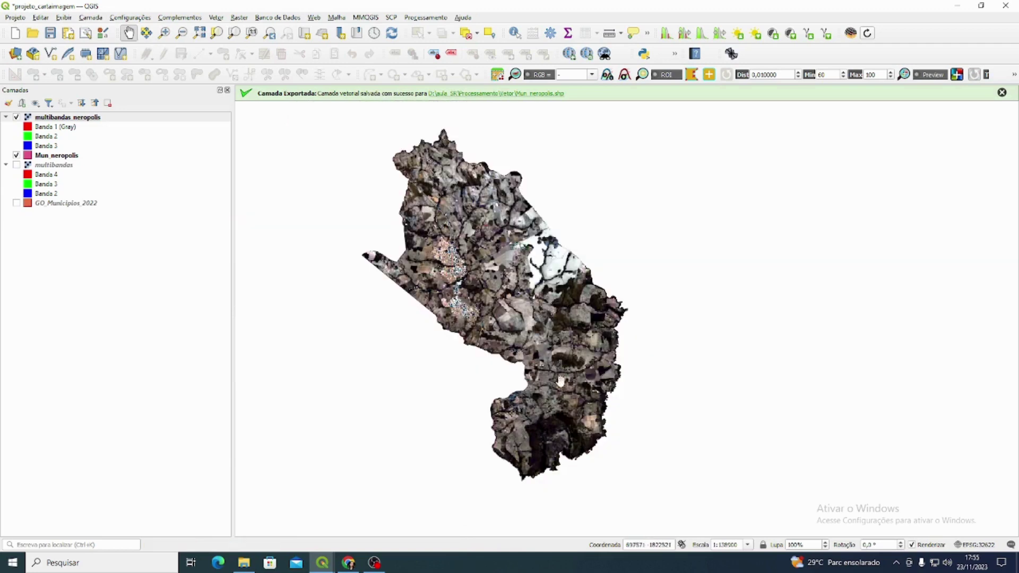
Step: Set the multibandas_neropolis composition to Banda 4 for red, Banda 3 for green and Banda 2 for blue
double_click(68, 117)
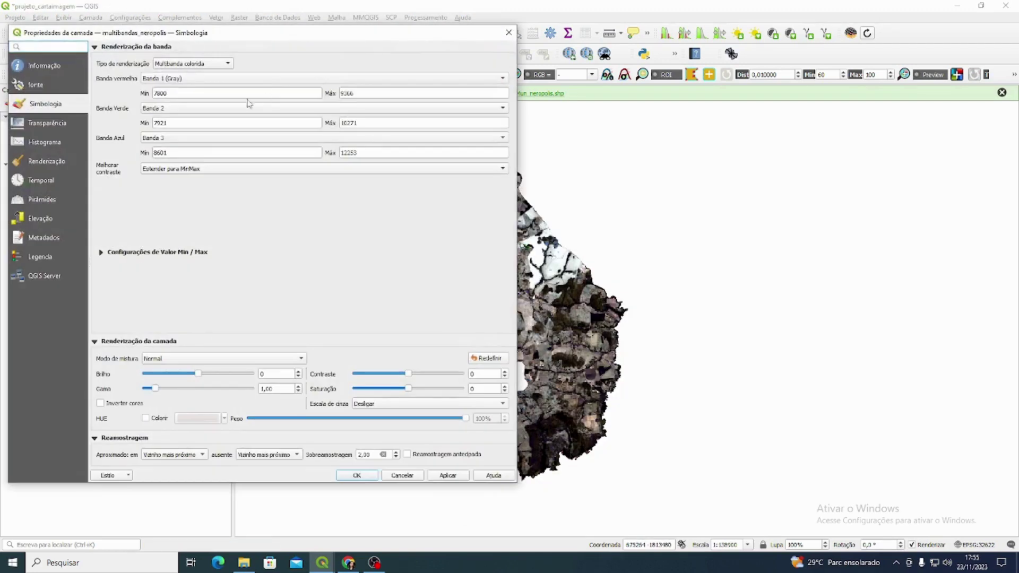
left_click(234, 79)
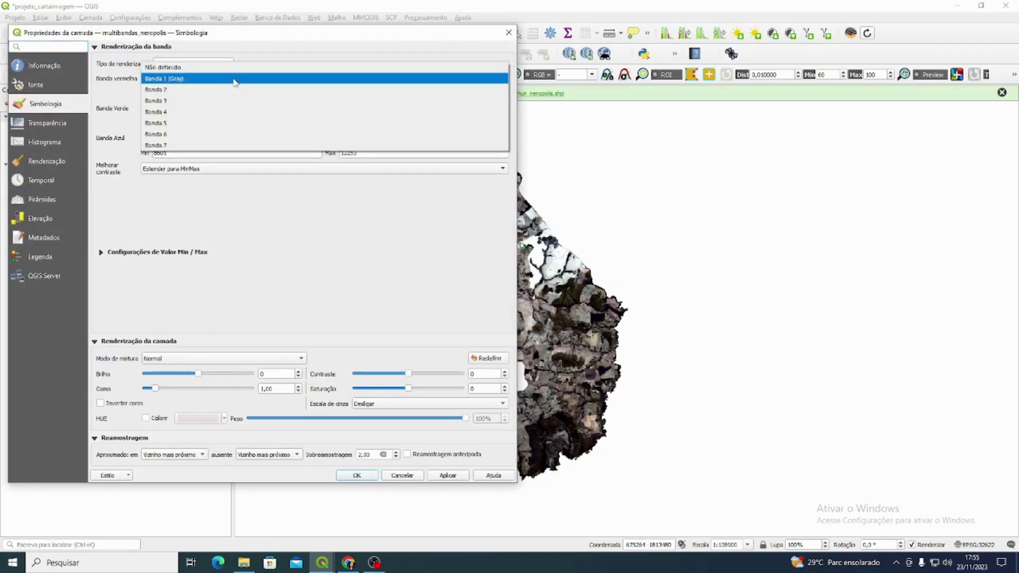
left_click(215, 112)
left_click(265, 110)
left_click(250, 120)
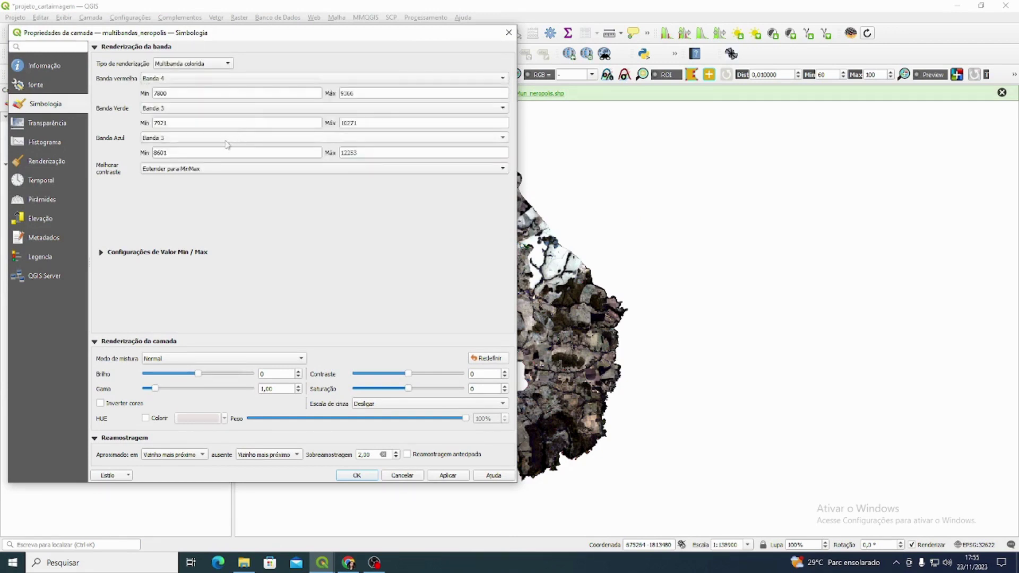
left_click(225, 139)
left_click(222, 131)
left_click(449, 475)
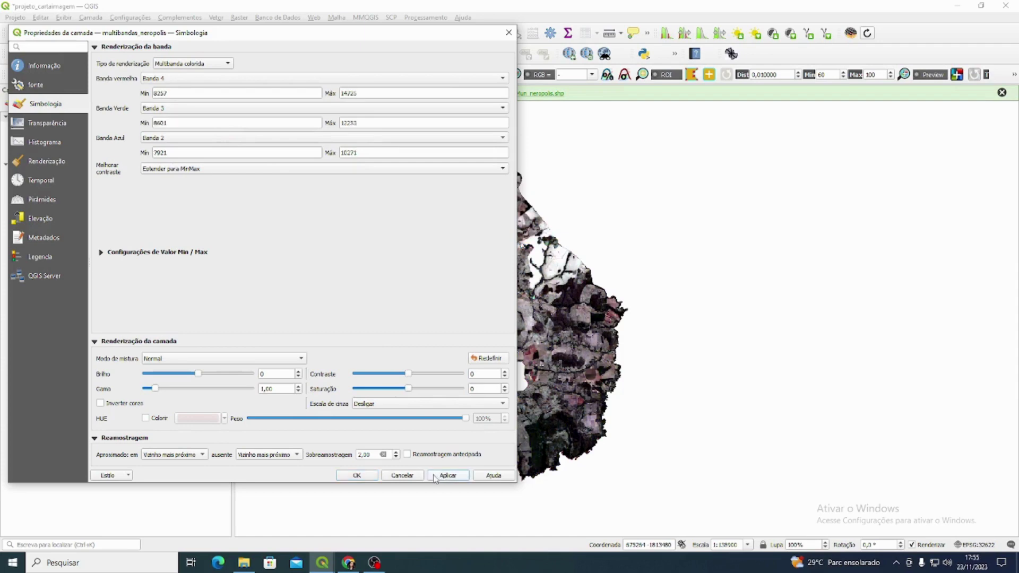
left_click(356, 475)
Step: Check the clipped image's 4-3-2 rendering on the map and save the project
scroll(541, 349, "up", 1)
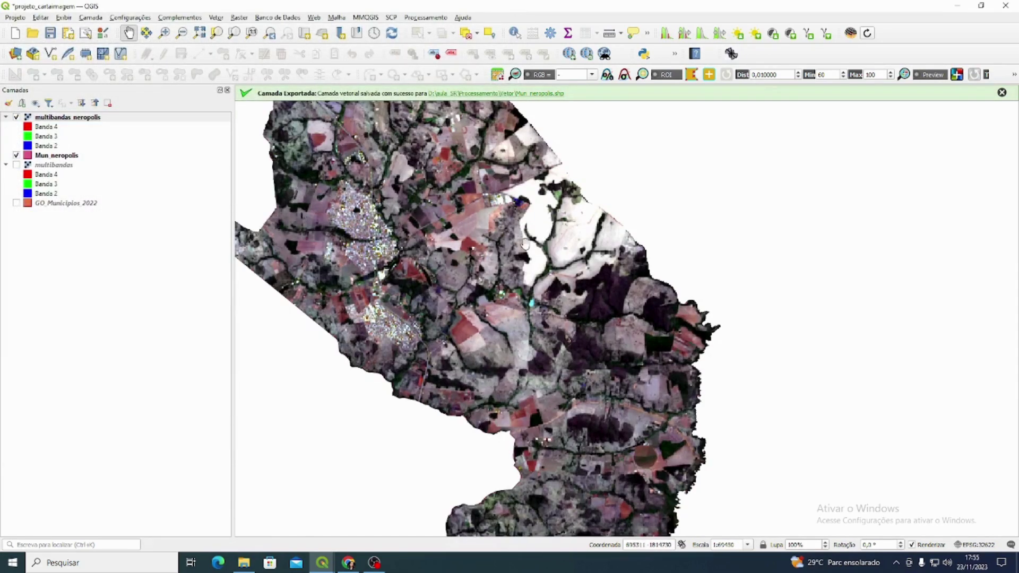
left_click_drag(538, 225, 560, 304)
scroll(494, 204, "down", 1)
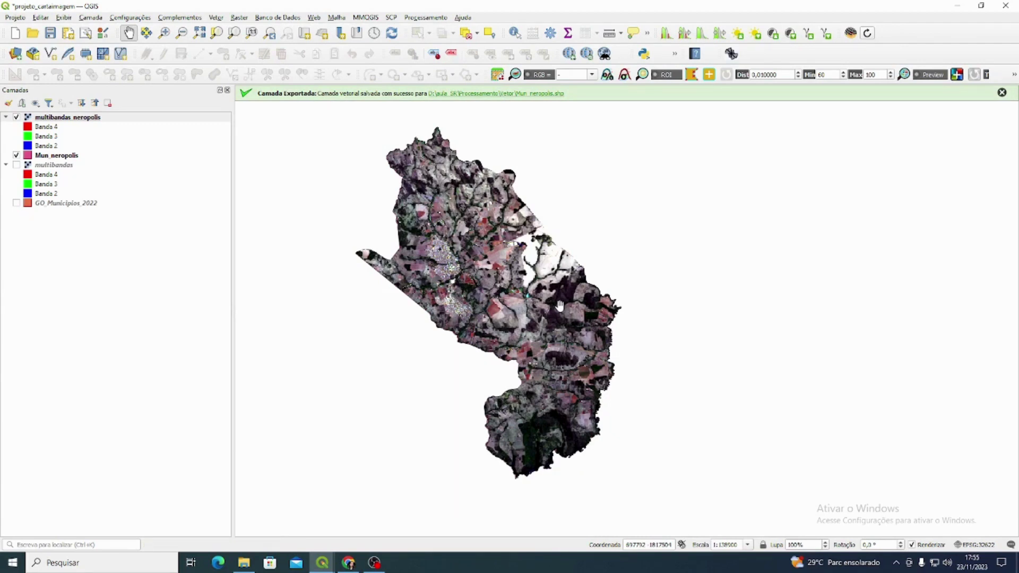
left_click(53, 34)
left_click_drag(579, 299, 582, 302)
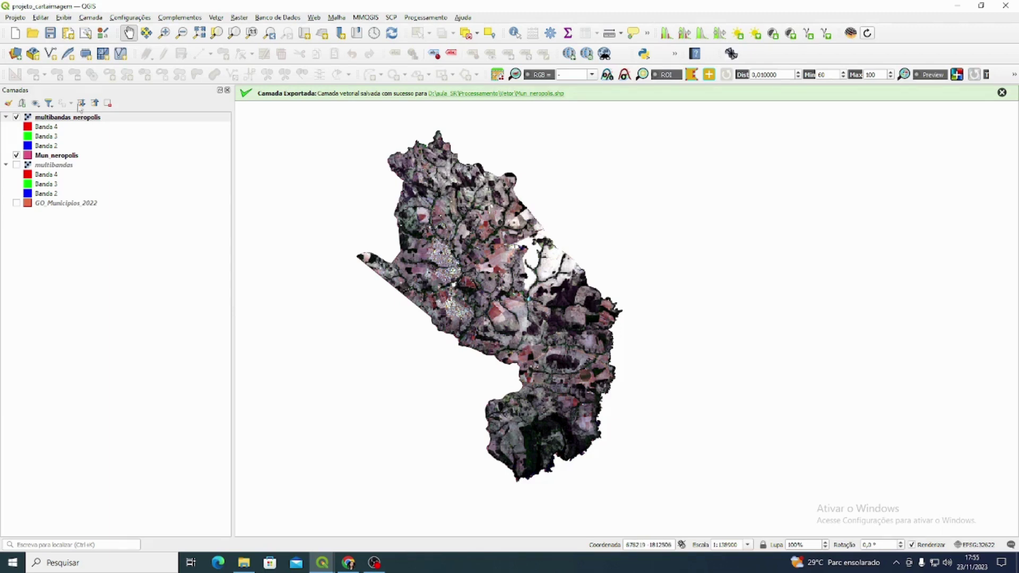
Step: Remove the unclipped multibandas layer from the project and collapse the band legend of multibandas_neropolis
left_click(69, 166)
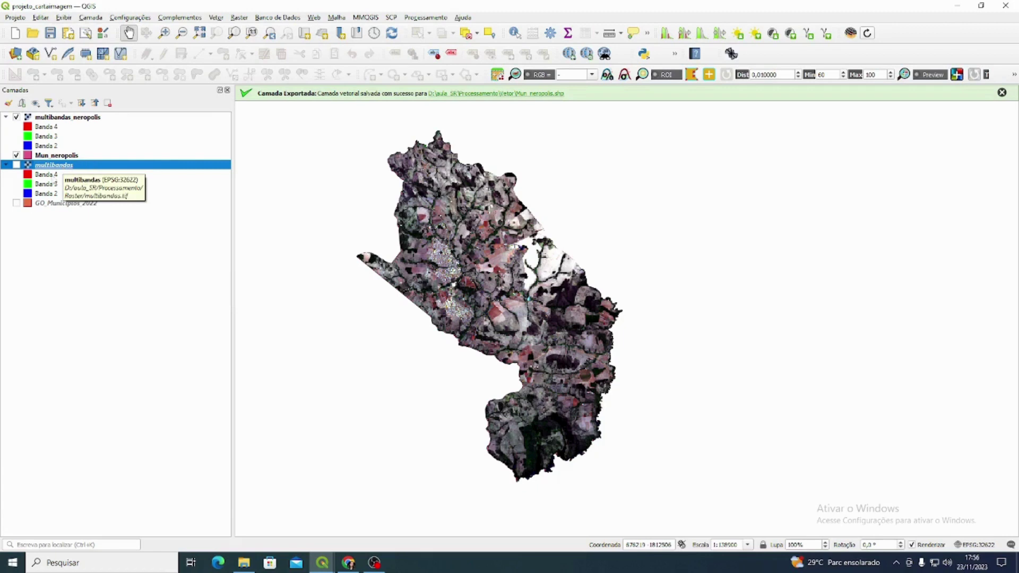
left_click(108, 103)
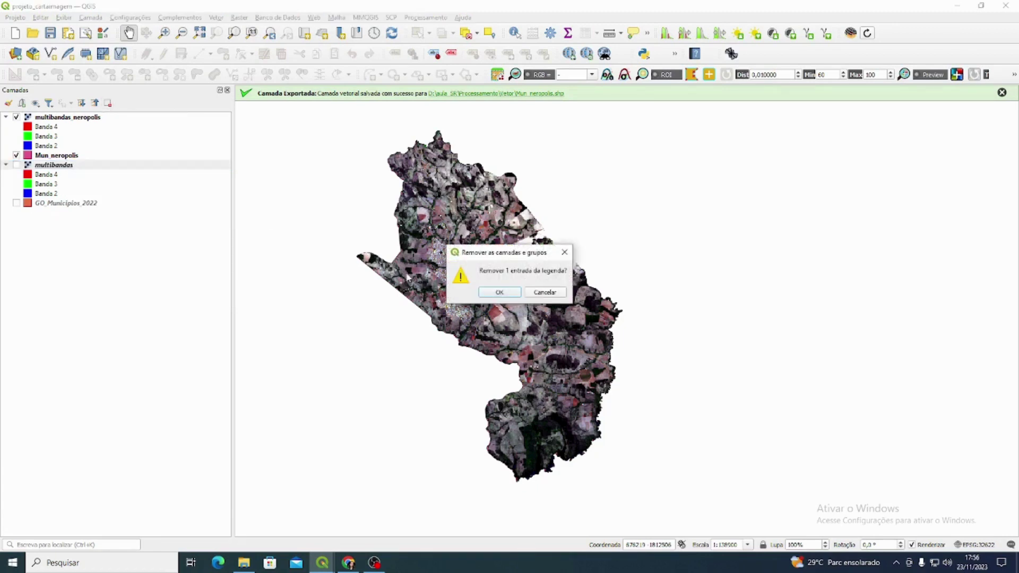
left_click(489, 293)
left_click(6, 116)
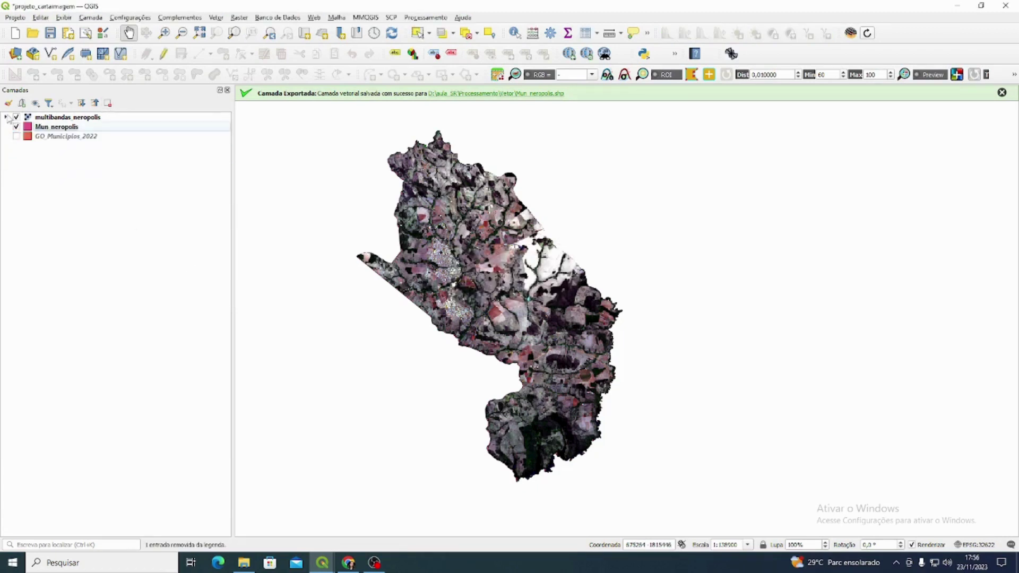
Step: Give the simple fill of the Mun_neropolis layer a transparent fill color
left_click(40, 129)
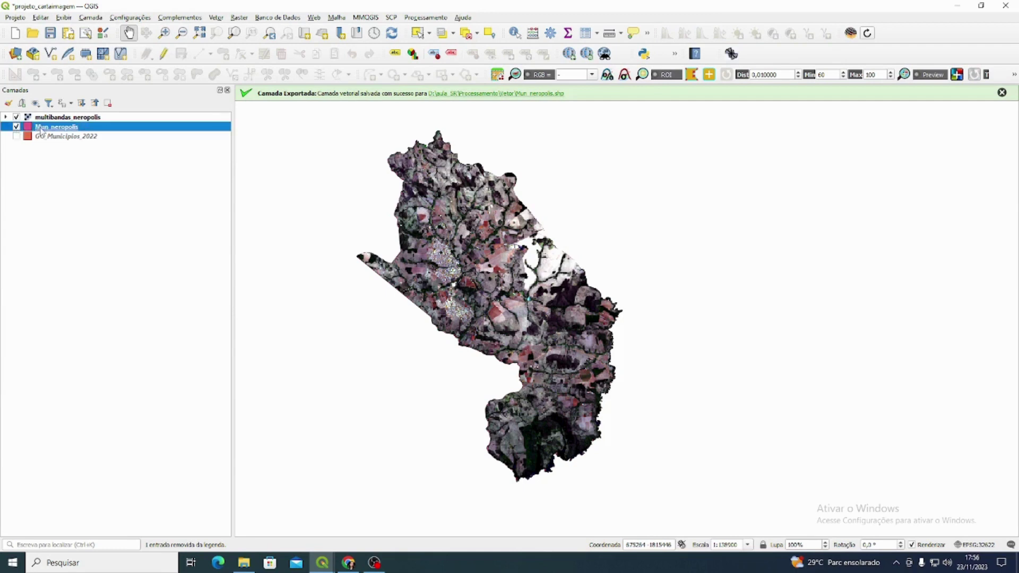
left_click(79, 239)
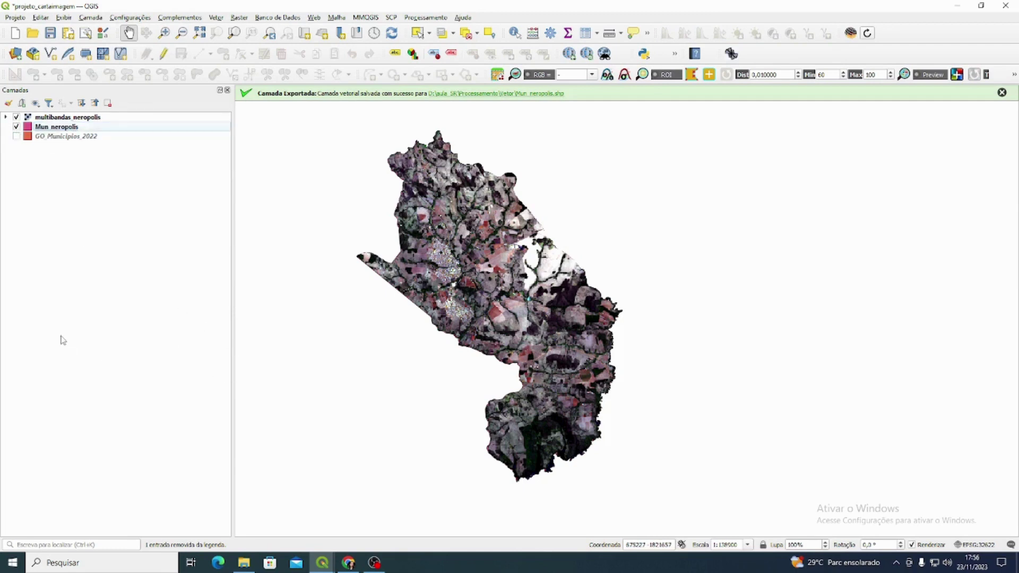
left_click(62, 129)
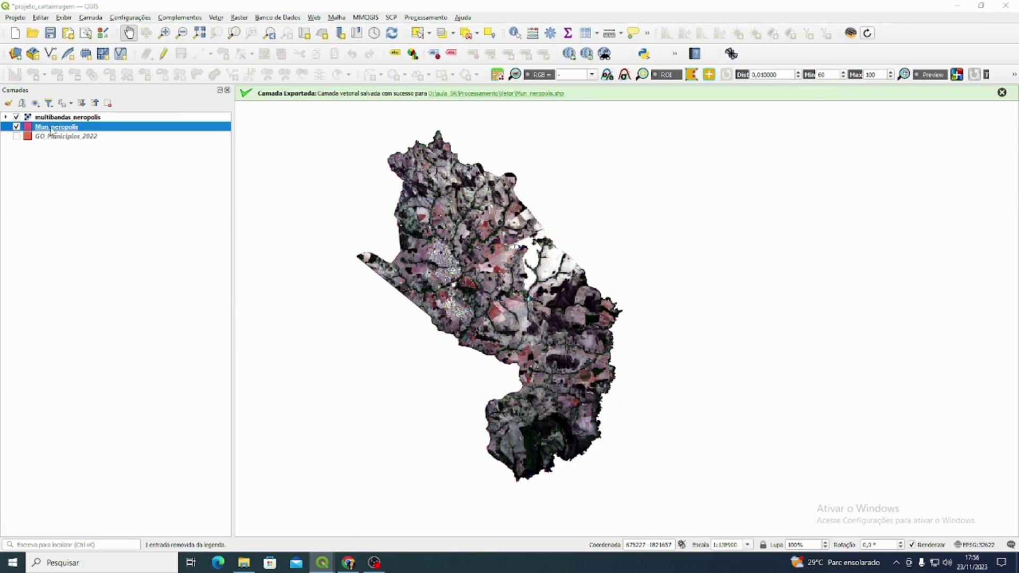
double_click(52, 130)
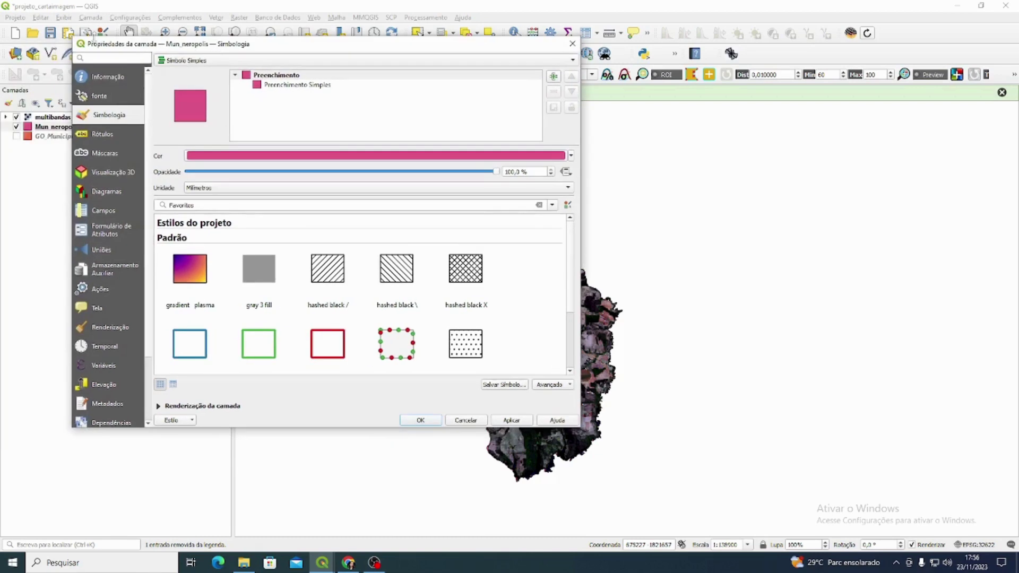
left_click(315, 86)
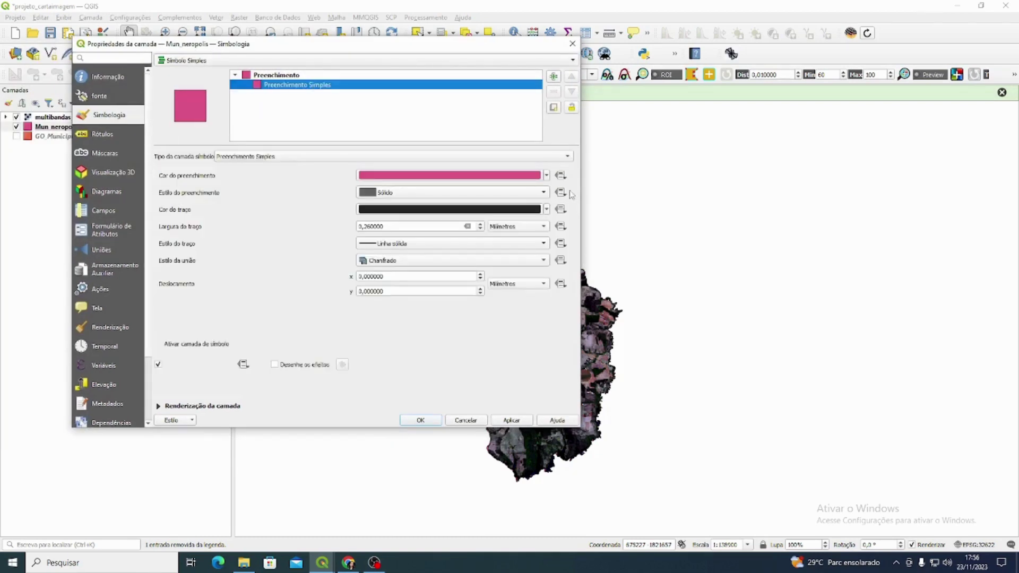
left_click(547, 176)
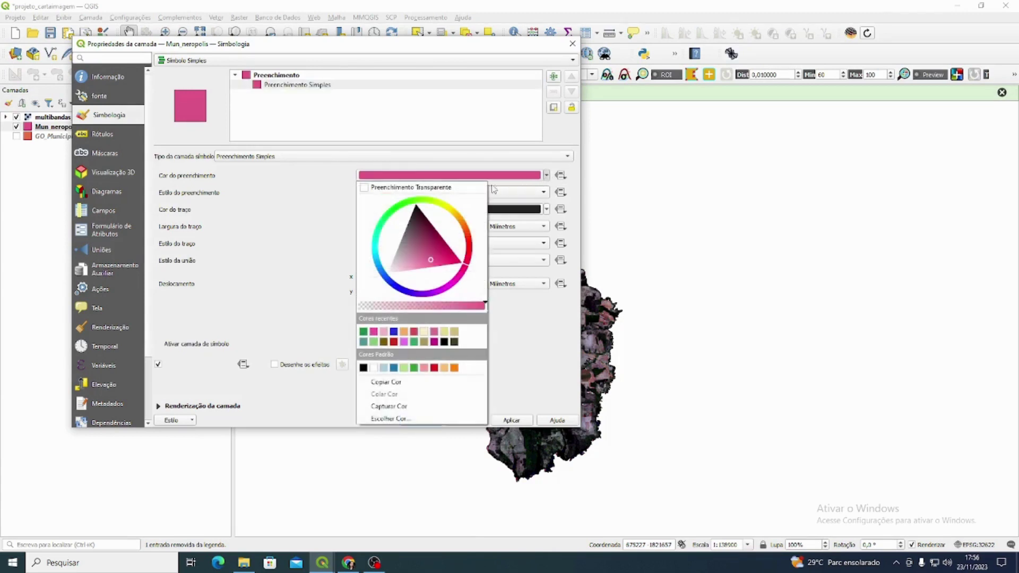
left_click(475, 189)
Step: Give the Mun_neropolis polygon a red outline 0.46 mm wide and apply the style
left_click(547, 210)
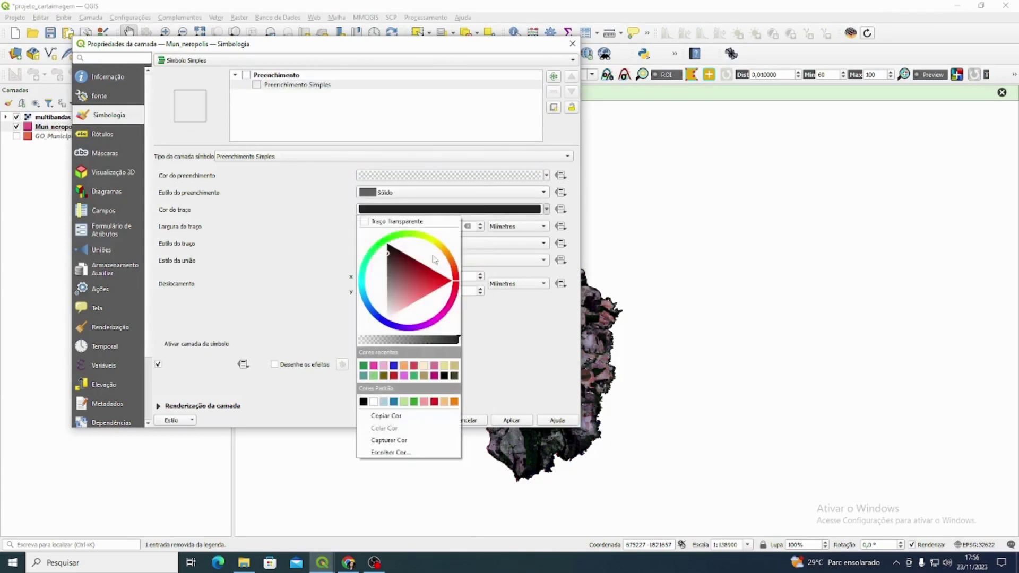
left_click(434, 402)
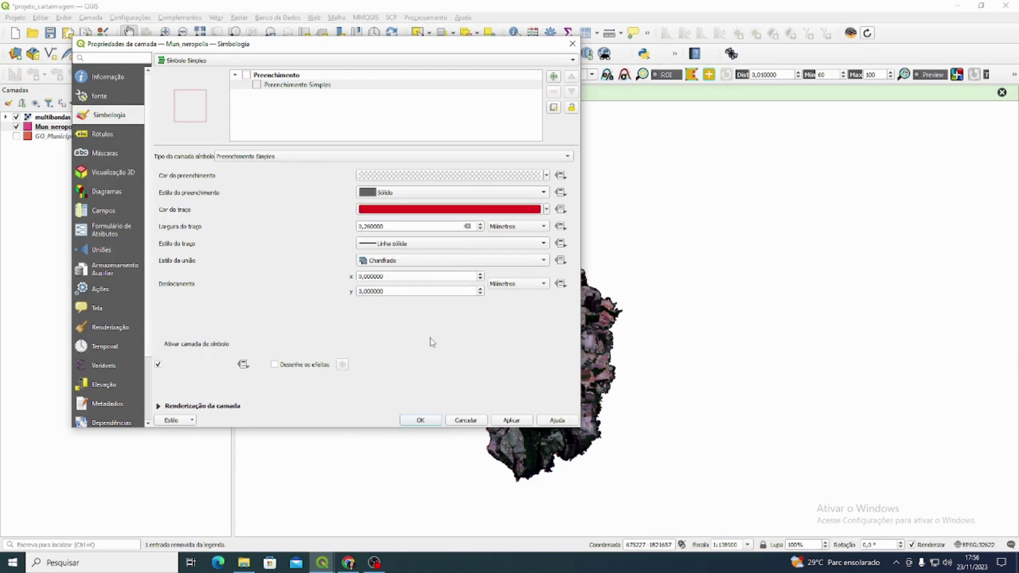
left_click(480, 224)
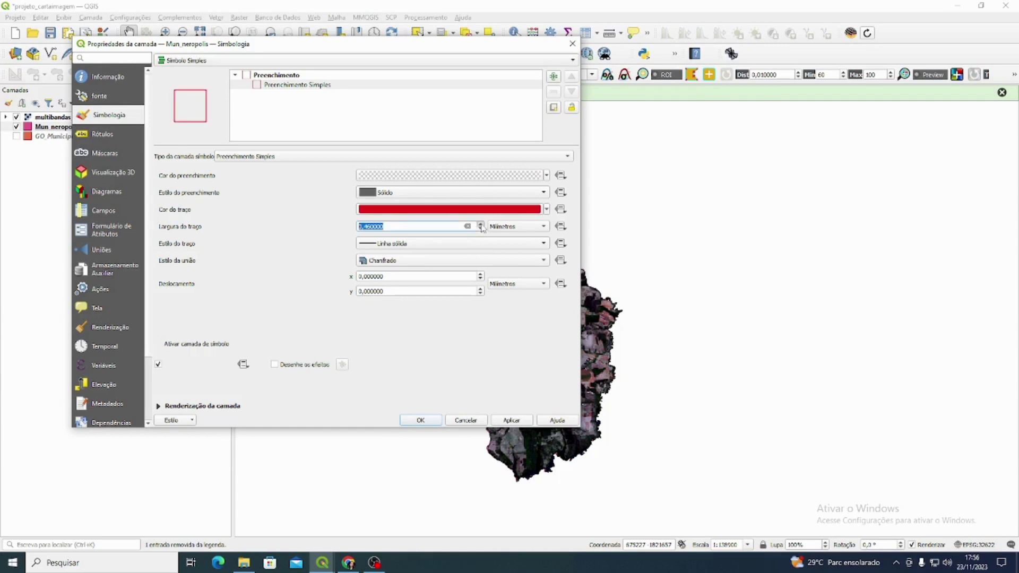
left_click(518, 422)
left_click(514, 418)
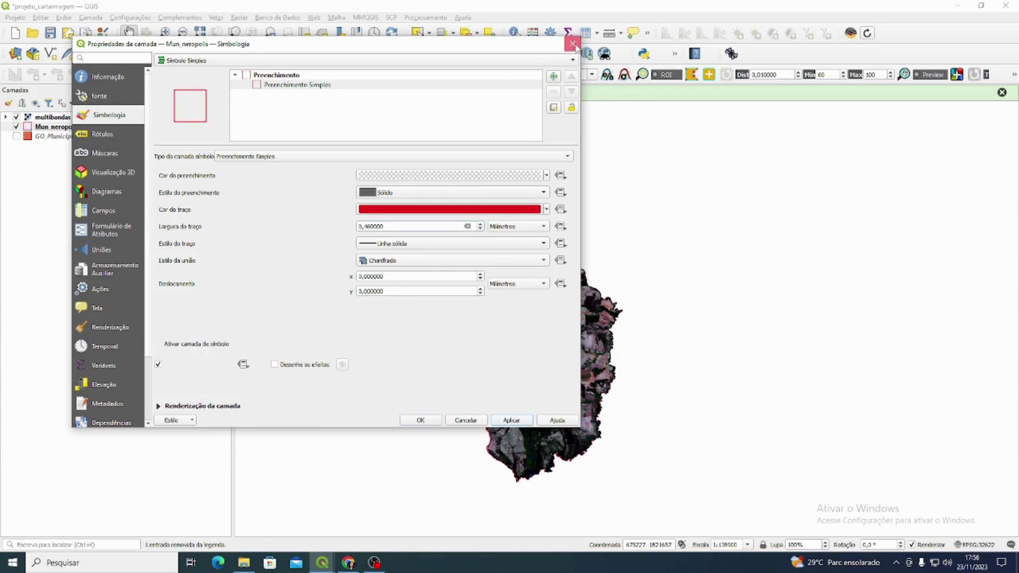
left_click(573, 44)
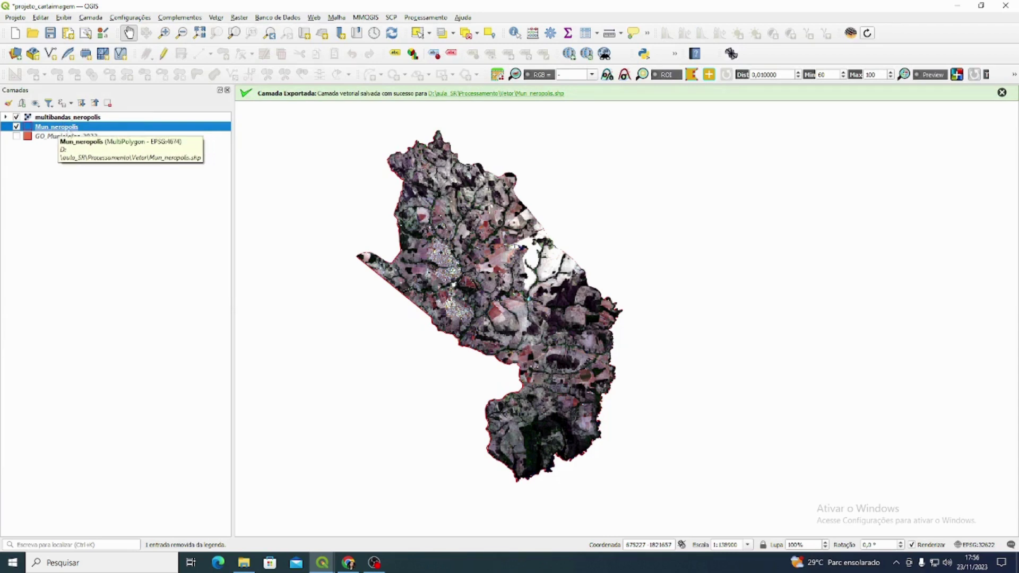
Step: Place the Mun_neropolis layer above multibandas_neropolis and check the boundary outline against the image
left_click_drag(62, 129, 93, 118)
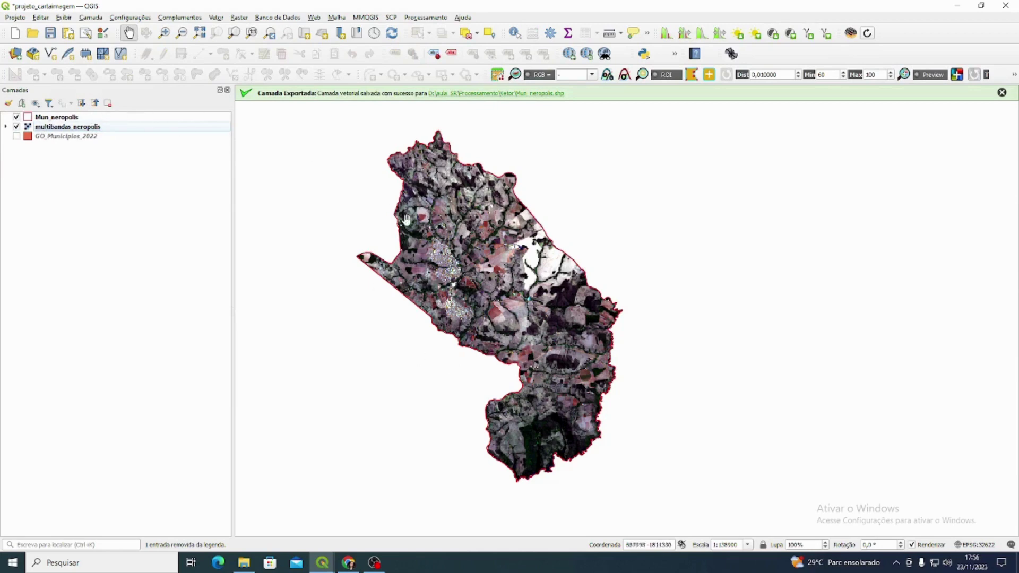
scroll(539, 309, "up", 1)
scroll(625, 222, "up", 1)
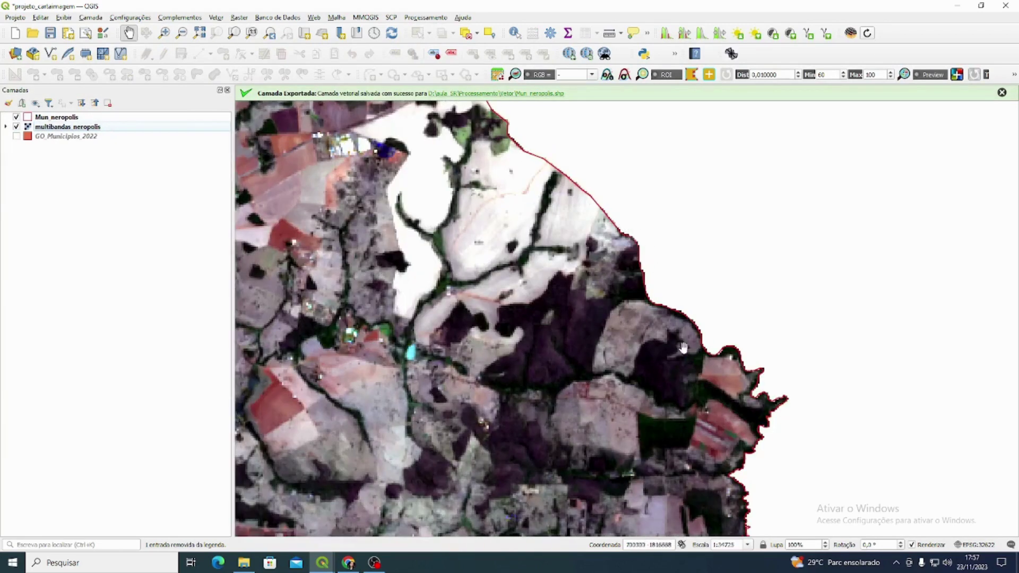
Step: Examine the red boundary line along the eastern edge of Nerópolis and across the whole municipality
scroll(638, 201, "down", 1)
left_click_drag(480, 338, 507, 287)
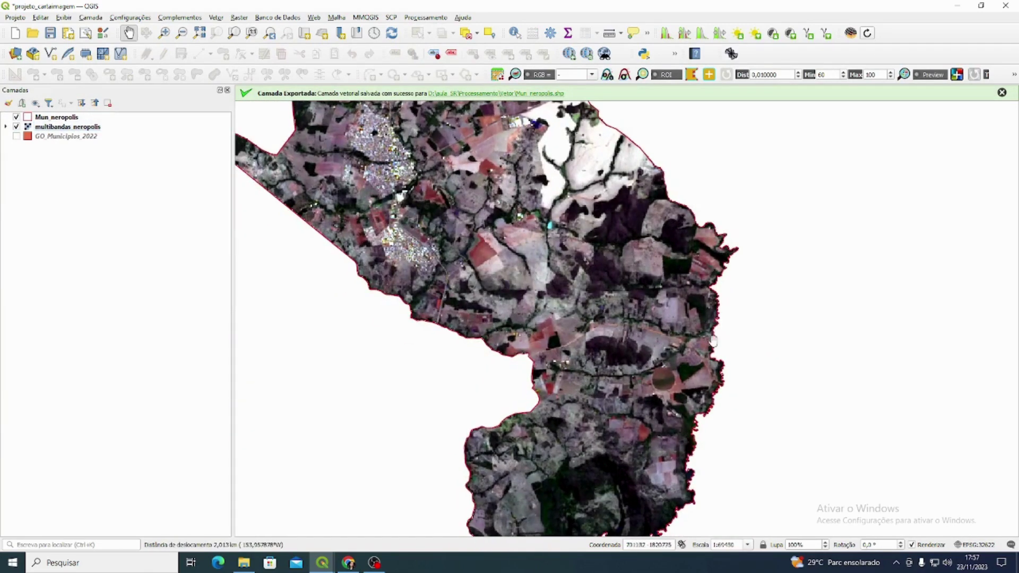
scroll(728, 392, "up", 2)
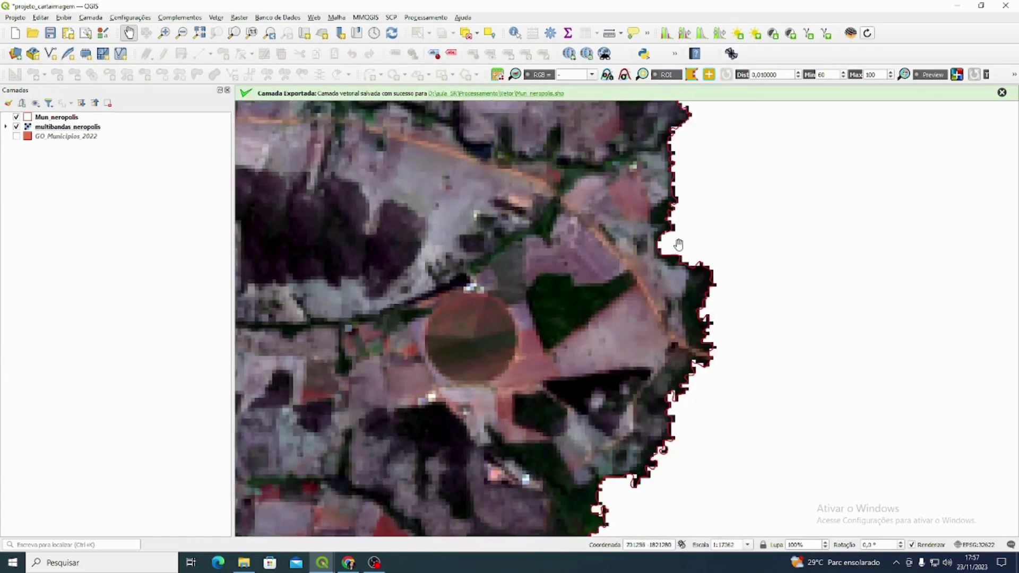
left_click_drag(645, 204, 551, 279)
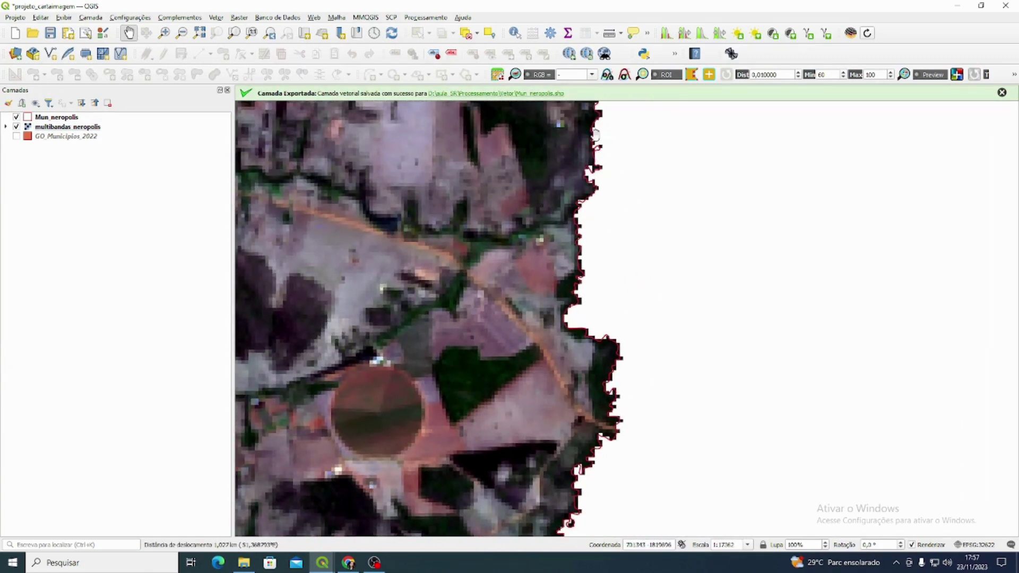
scroll(629, 286, "down", 3)
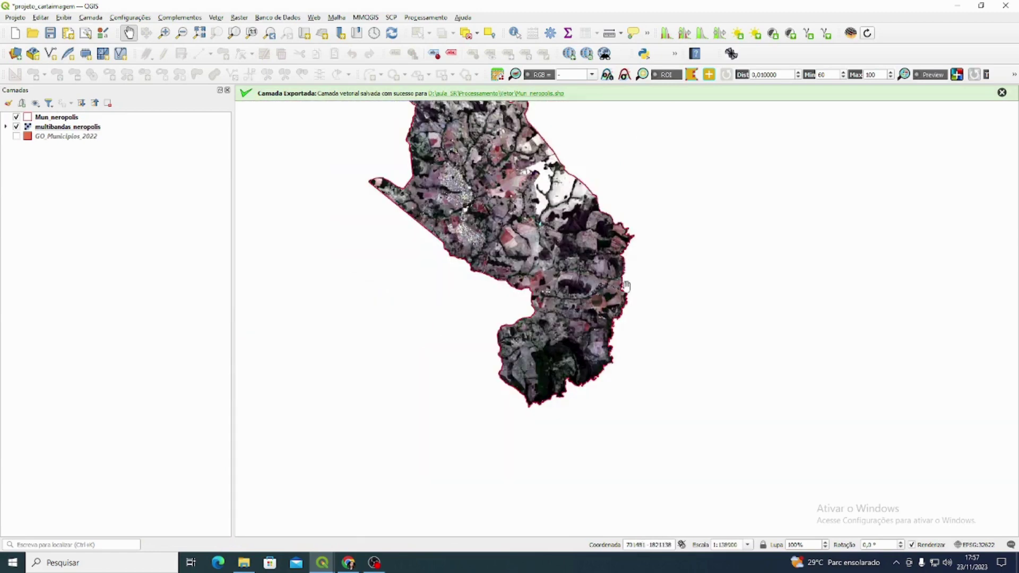
left_click_drag(644, 275, 629, 328)
scroll(480, 183, "up", 1)
scroll(427, 185, "down", 1)
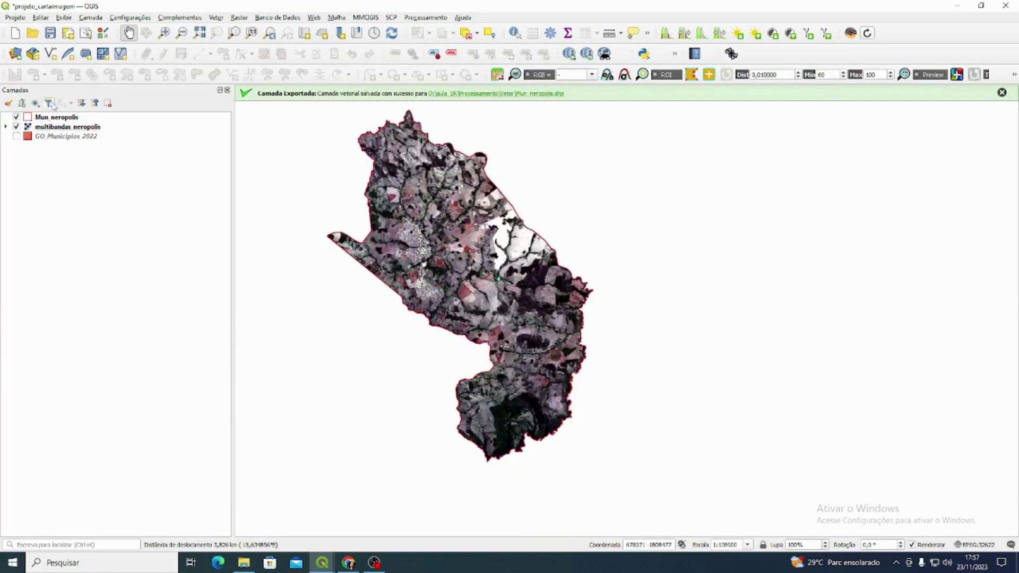
Step: Thicken the Mun_neropolis outline to 0.86 mm and apply the style
left_click(26, 118)
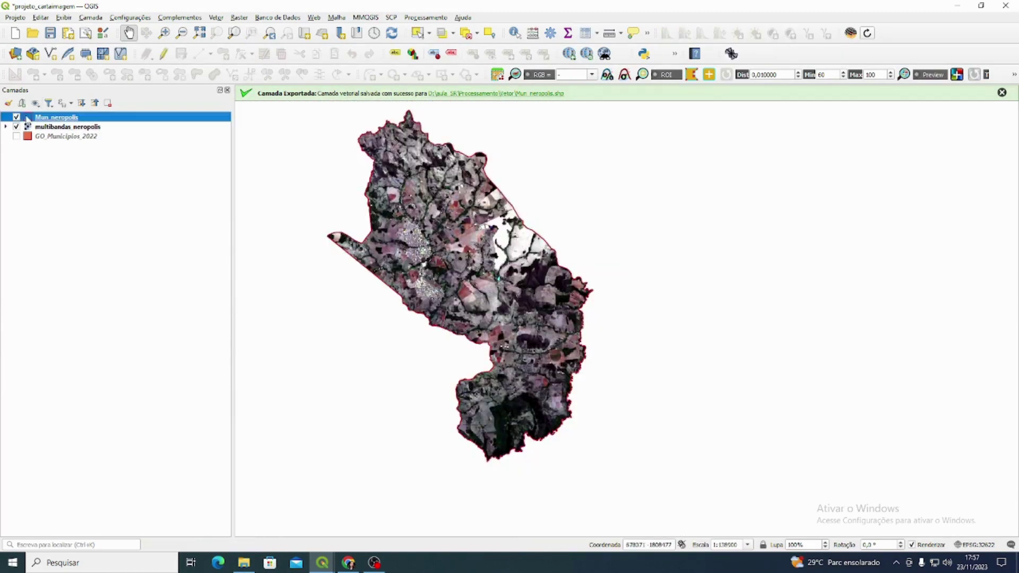
double_click(26, 118)
left_click(350, 85)
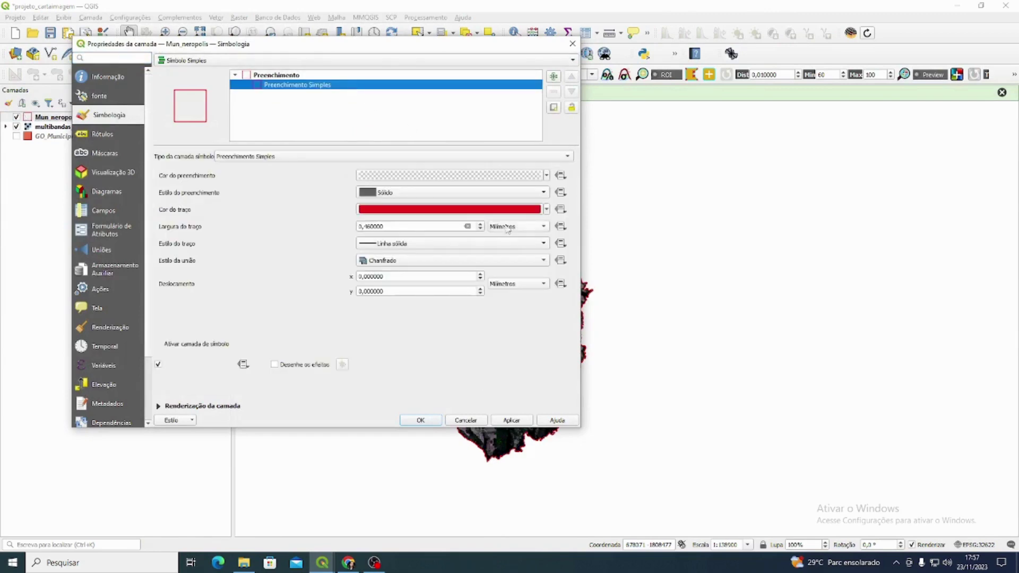
left_click(480, 224)
left_click(480, 224)
left_click(523, 424)
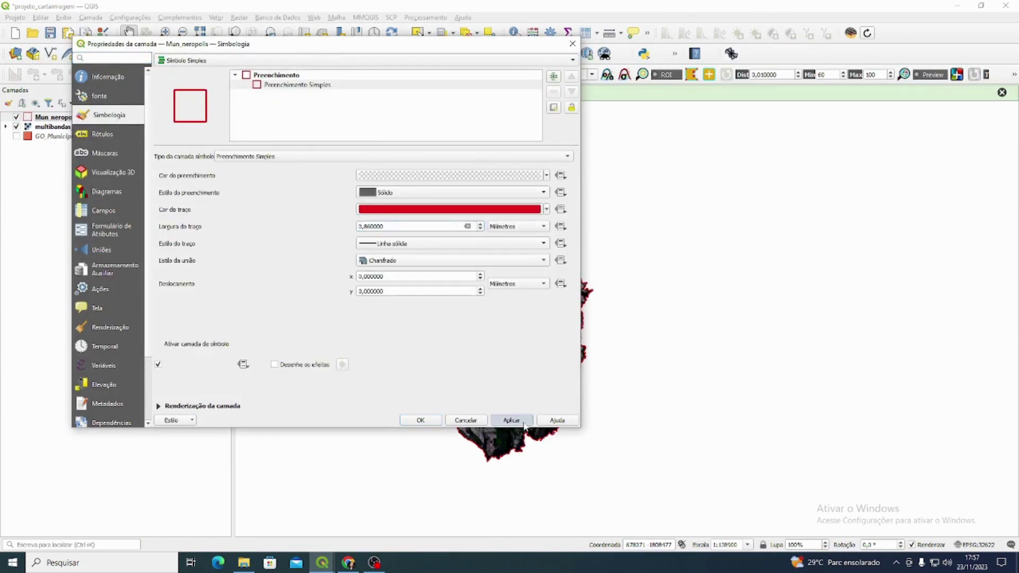
left_click(432, 420)
Step: Examine the thickened boundary outline up close and around the full extent of the clipped image
scroll(564, 315, "up", 1)
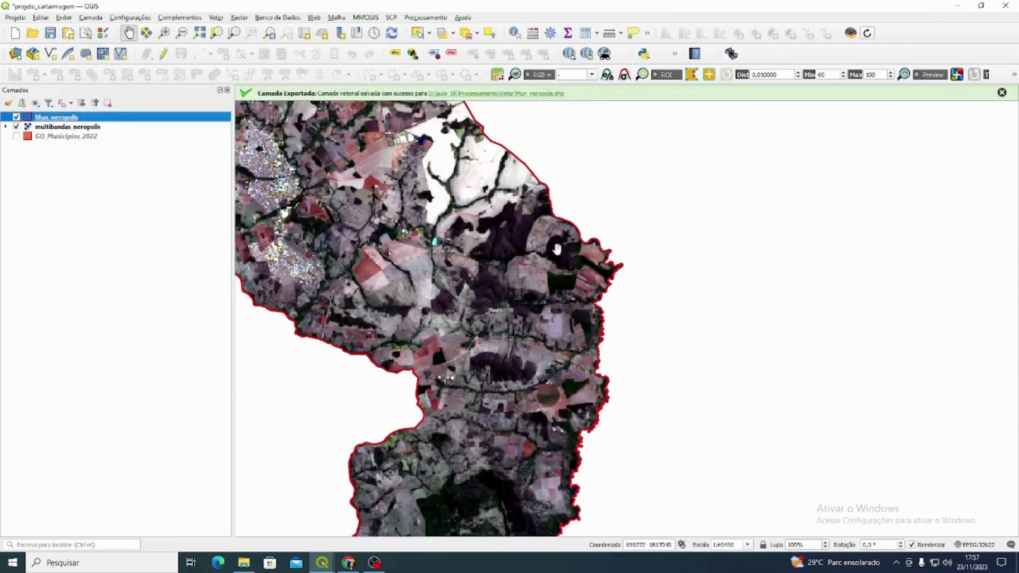
left_click_drag(577, 249, 626, 241)
scroll(654, 228, "up", 1)
scroll(659, 246, "down", 1)
scroll(627, 364, "down", 1)
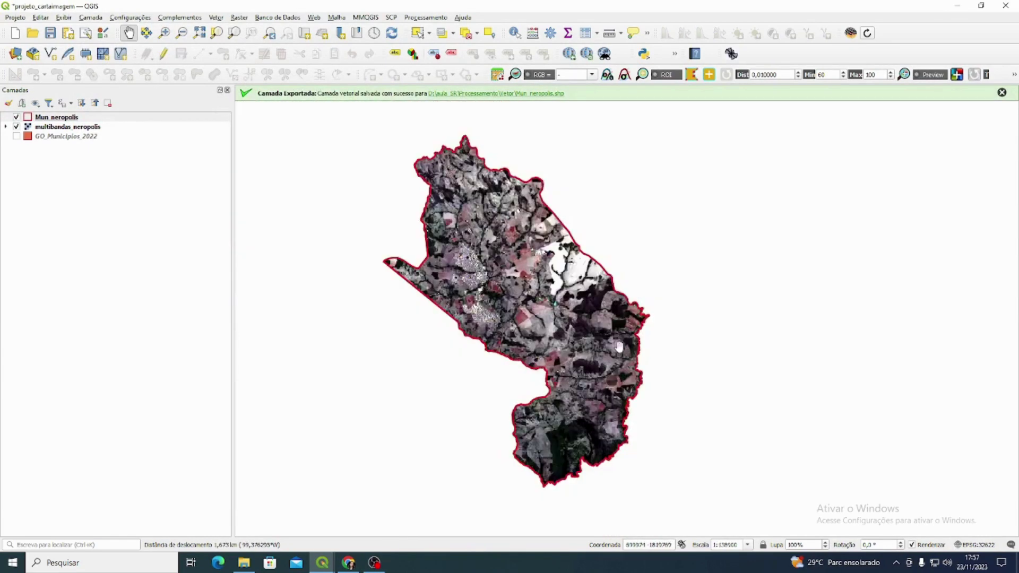
left_click_drag(556, 364, 524, 307)
left_click_drag(497, 194, 488, 211)
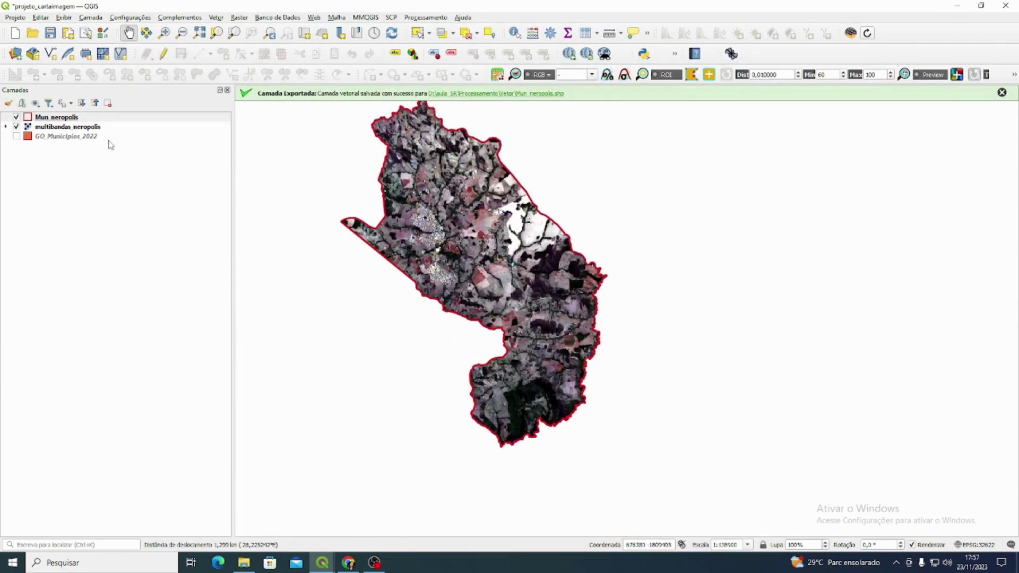
left_click(99, 140)
left_click(85, 205)
left_click_drag(255, 243, 260, 263)
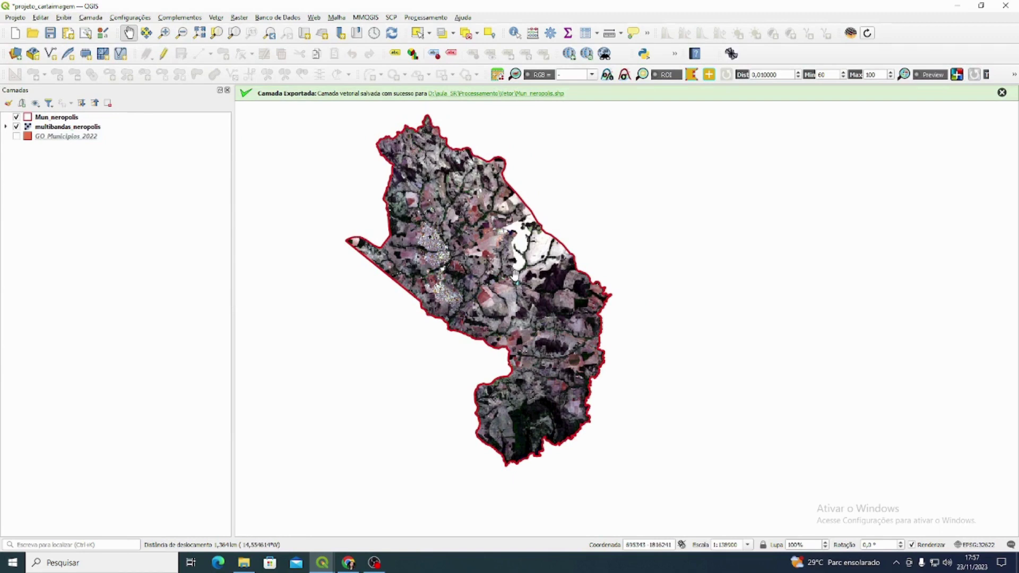
Step: Turn on the GO_Municipios_2022 layer and view Nerópolis among the municipalities of Goiás
left_click(37, 139)
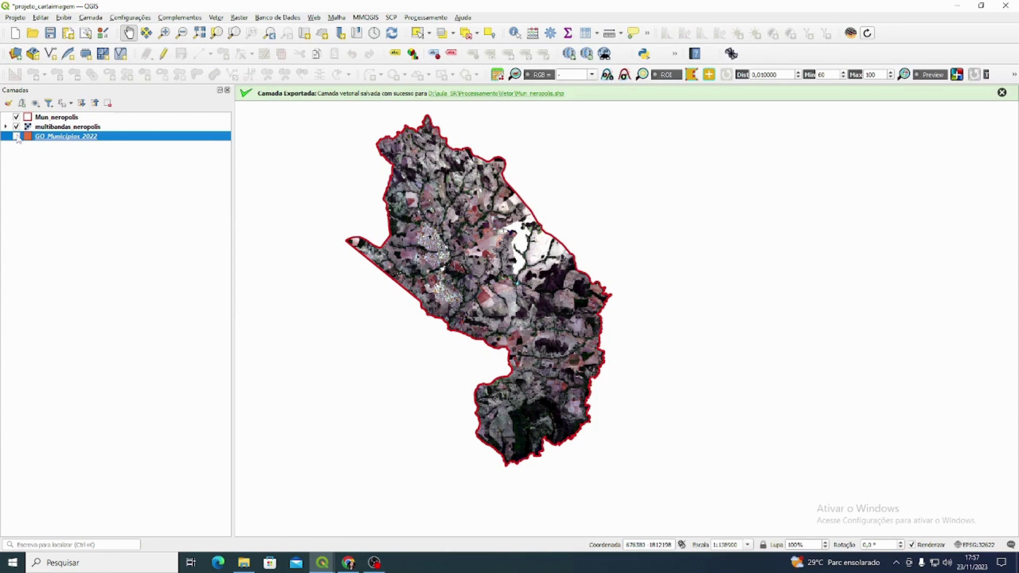
left_click(17, 137)
scroll(438, 212, "down", 2)
scroll(562, 219, "down", 2)
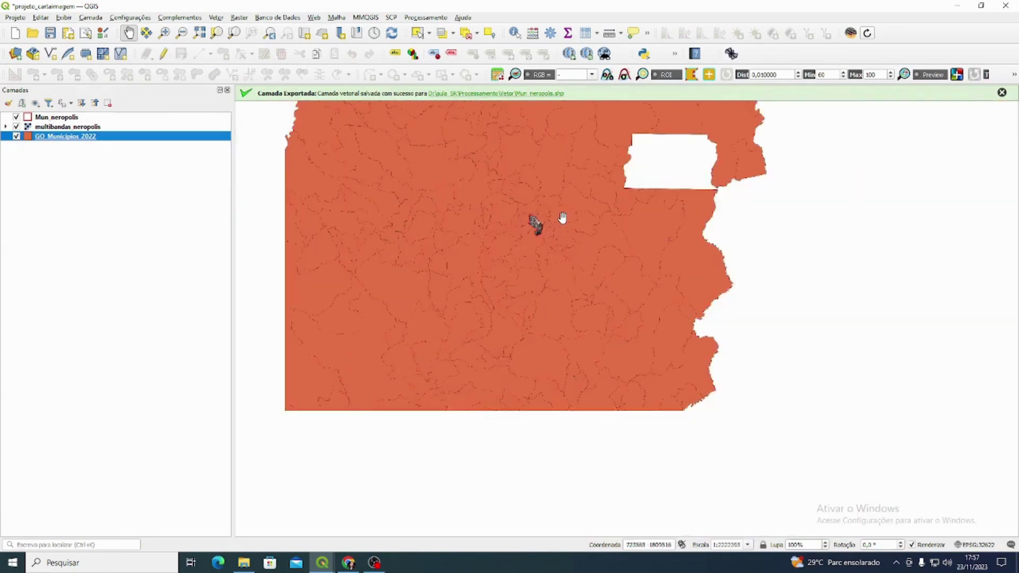
left_click_drag(499, 172, 497, 277)
scroll(402, 256, "down", 1)
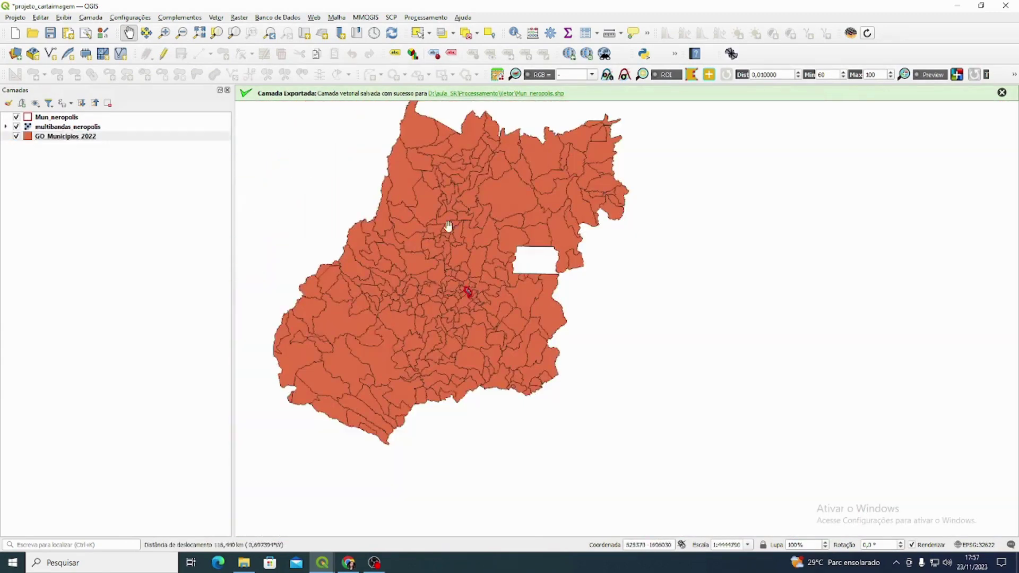
left_click_drag(598, 228, 617, 249)
scroll(481, 323, "up", 3)
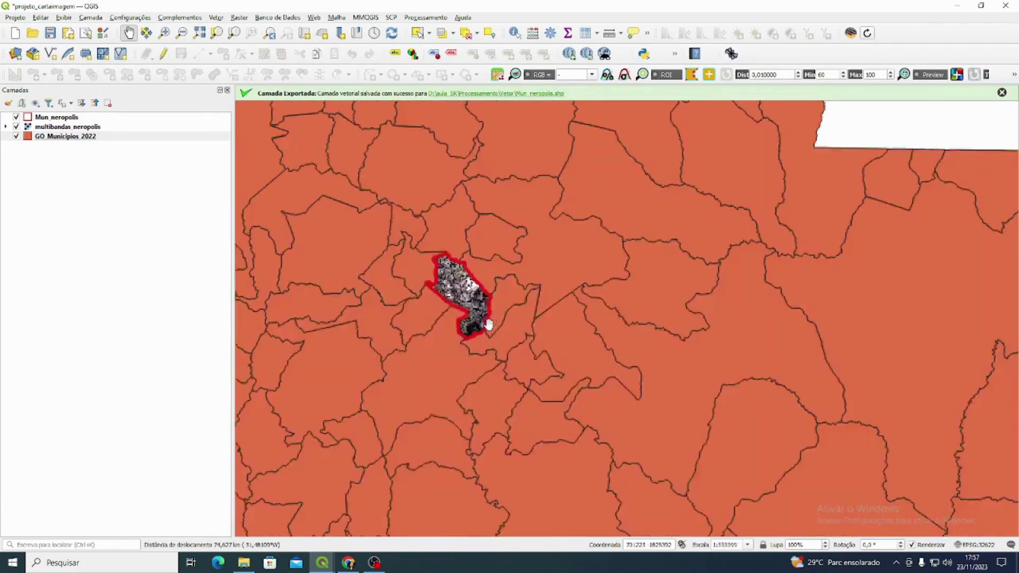
scroll(463, 322, "up", 1)
Step: Set the simple fill color of the GO_Municipios_2022 layer to light cream from the recent colors
left_click(48, 137)
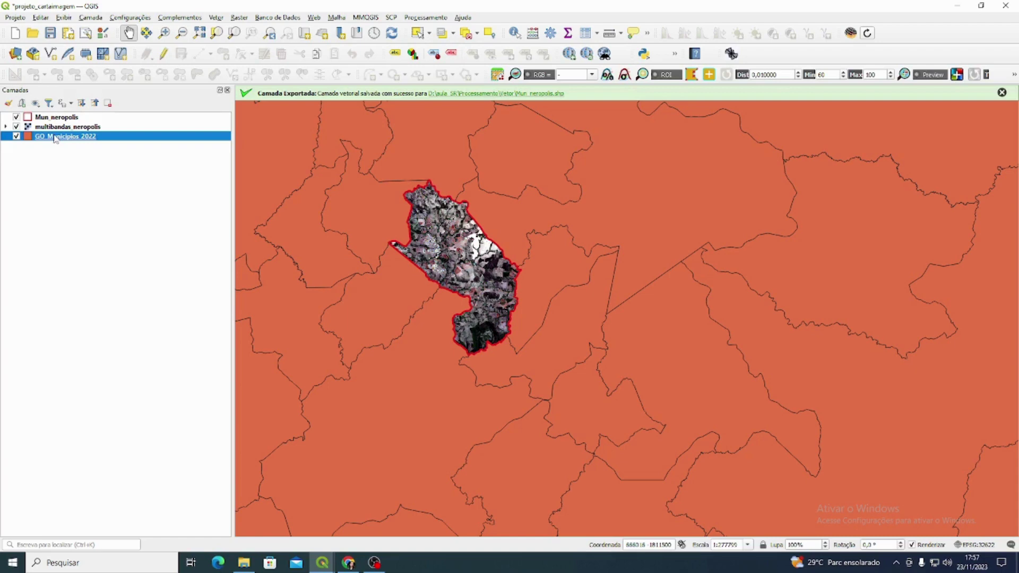
double_click(55, 136)
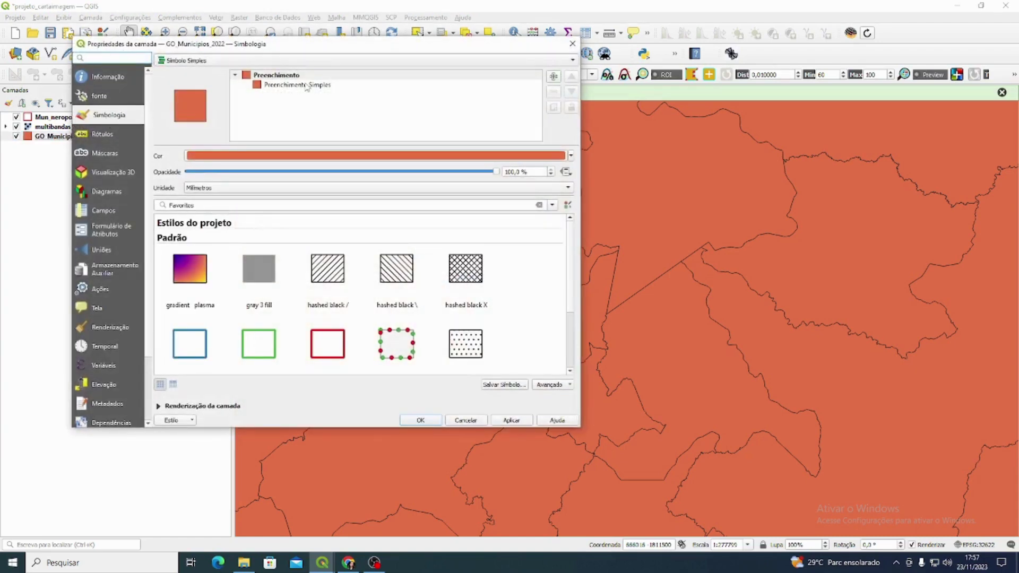
left_click(356, 85)
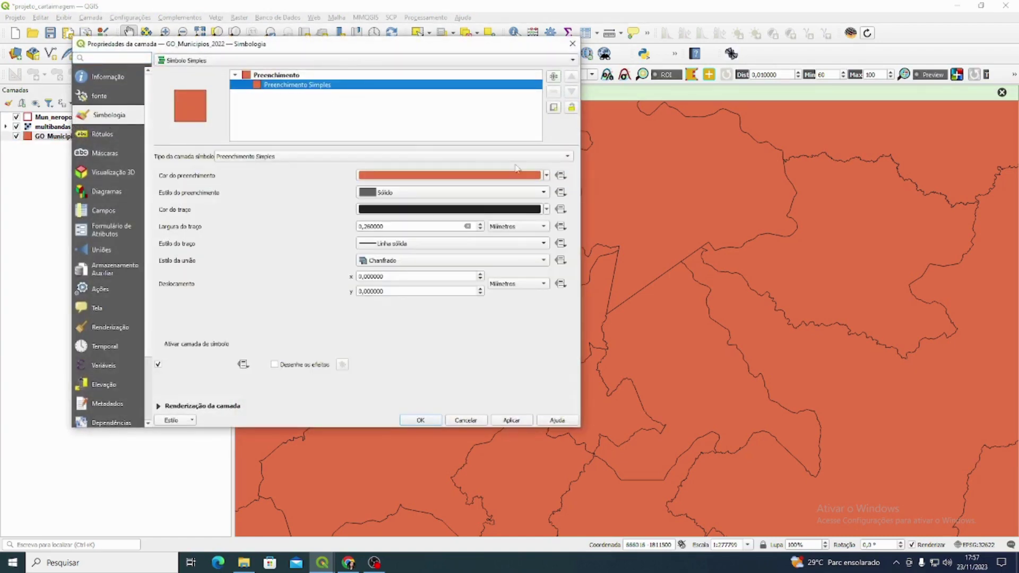
left_click(547, 175)
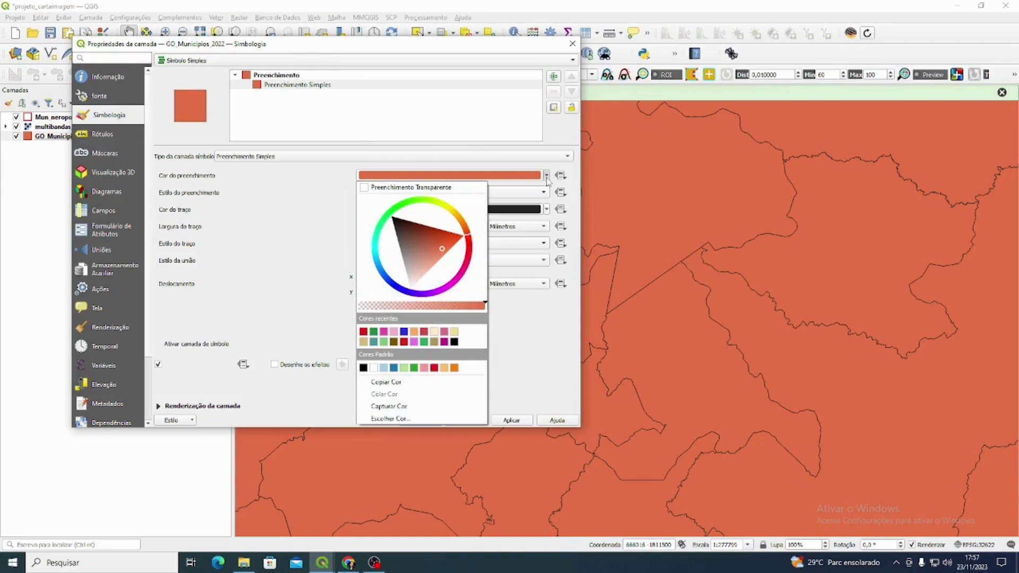
left_click(434, 332)
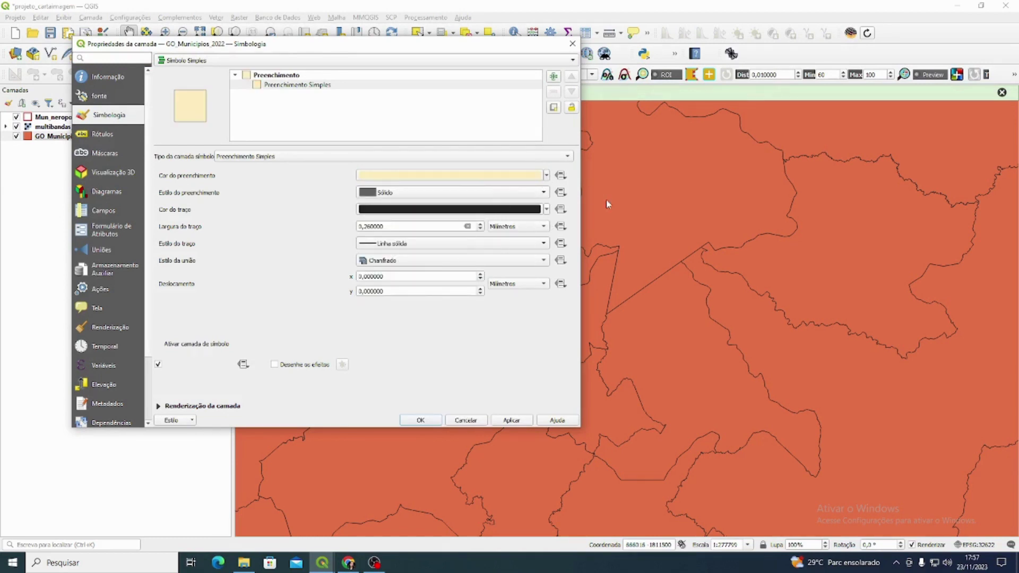
Step: Give the GO_Municipios_2022 polygons a custom dark brown outline color, apply the style and close the layer properties
left_click(547, 209)
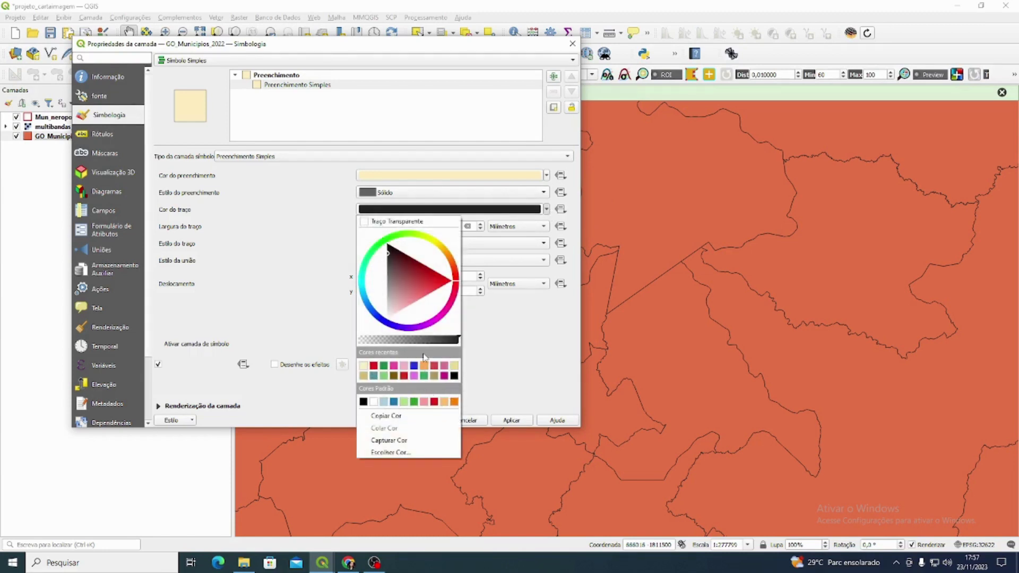
left_click(394, 376)
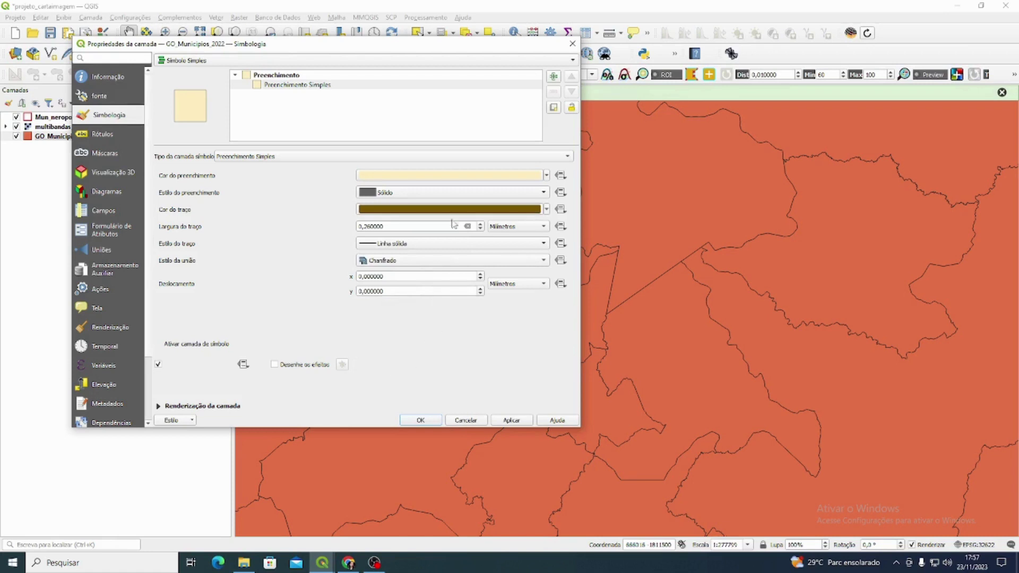
left_click(454, 210)
left_click_drag(194, 228, 194, 258)
left_click_drag(335, 171, 314, 178)
left_click_drag(344, 250, 338, 250)
left_click(285, 350)
left_click(512, 421)
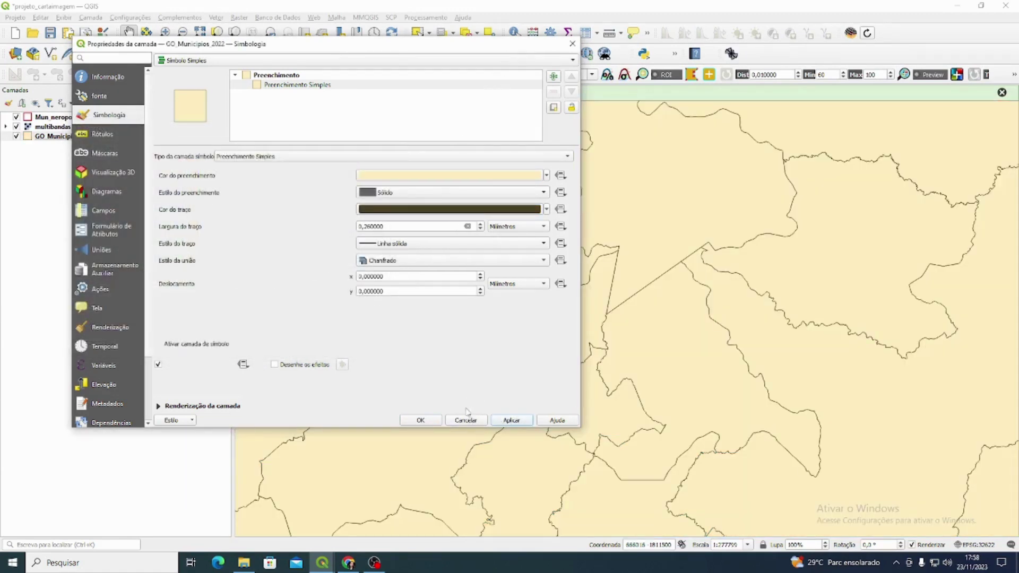
left_click_drag(498, 49, 465, 62)
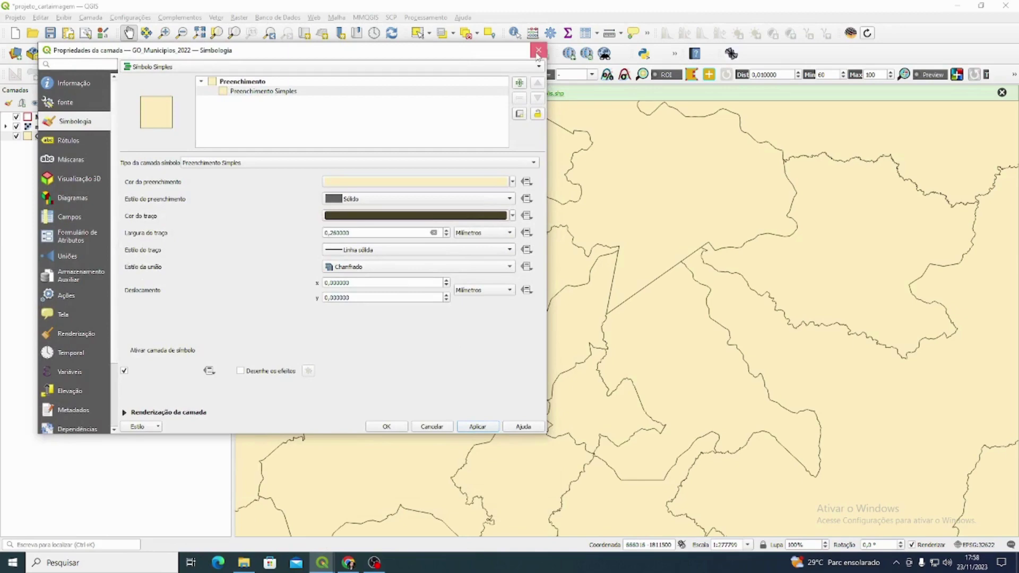
left_click(538, 57)
Step: Frame the whole Nerópolis municipality in the map view and save the project
scroll(409, 240, "up", 1)
left_click_drag(499, 381, 494, 405)
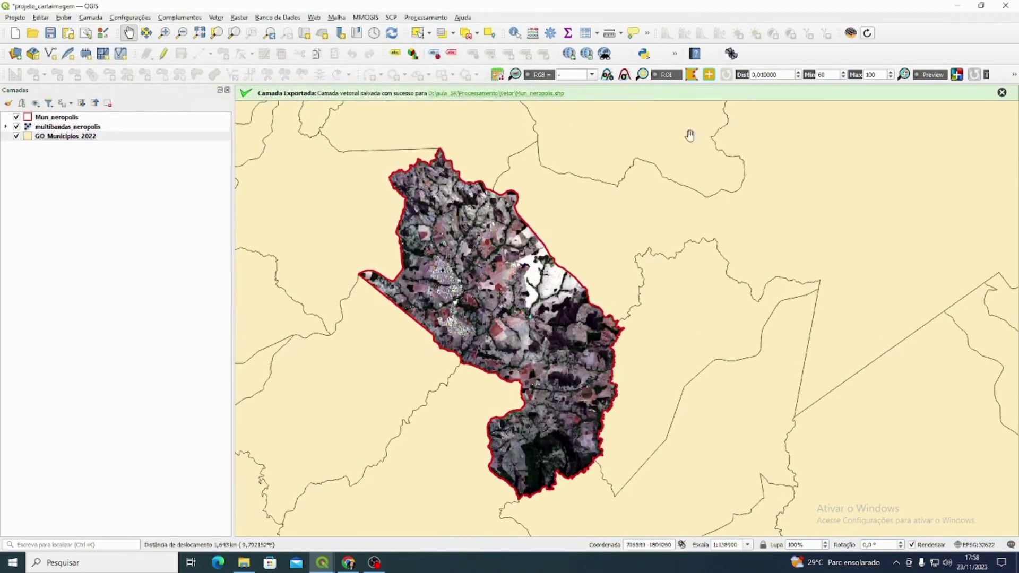
left_click_drag(684, 382, 683, 368)
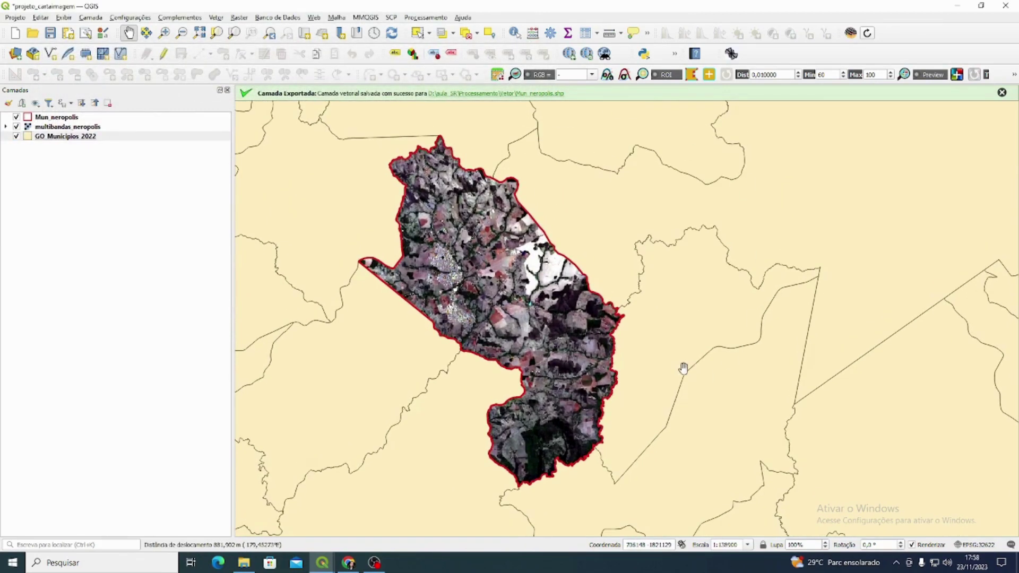
left_click(51, 34)
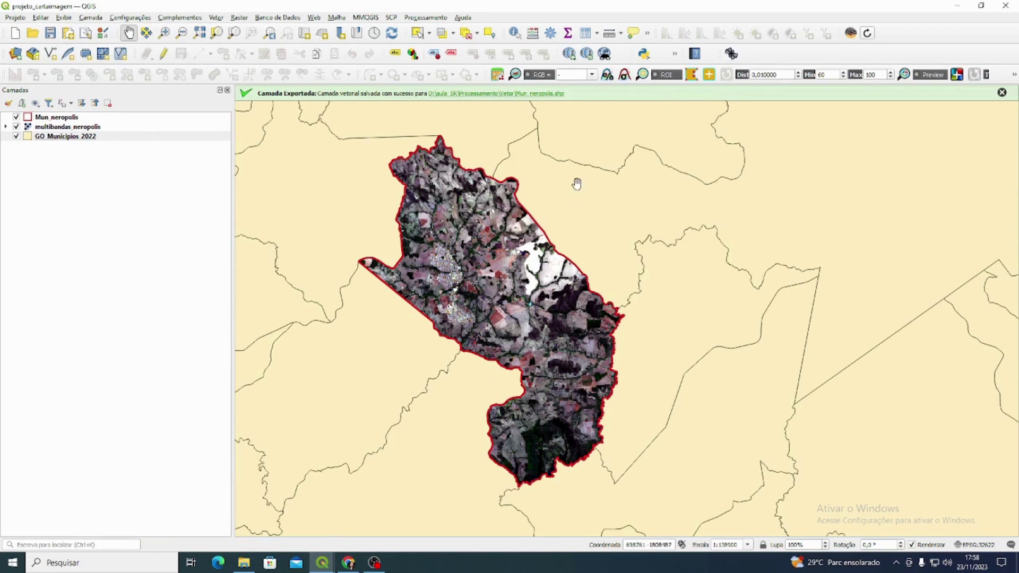
Step: Review the restyled municipalities across the whole state of Goiás and return to the Nerópolis image
scroll(573, 207, "down", 2)
scroll(564, 231, "down", 2)
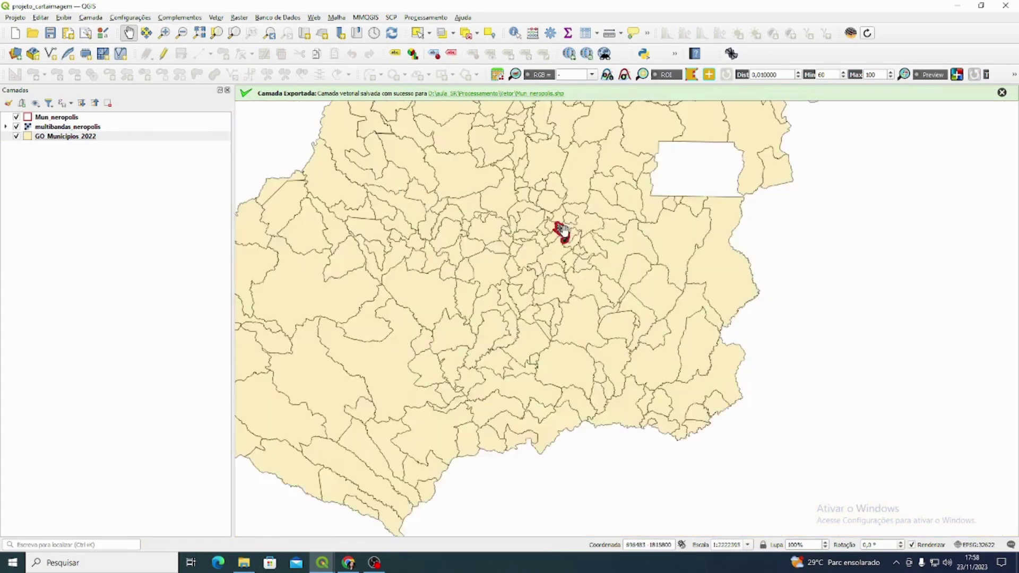
left_click_drag(586, 229, 572, 355)
scroll(548, 296, "down", 1)
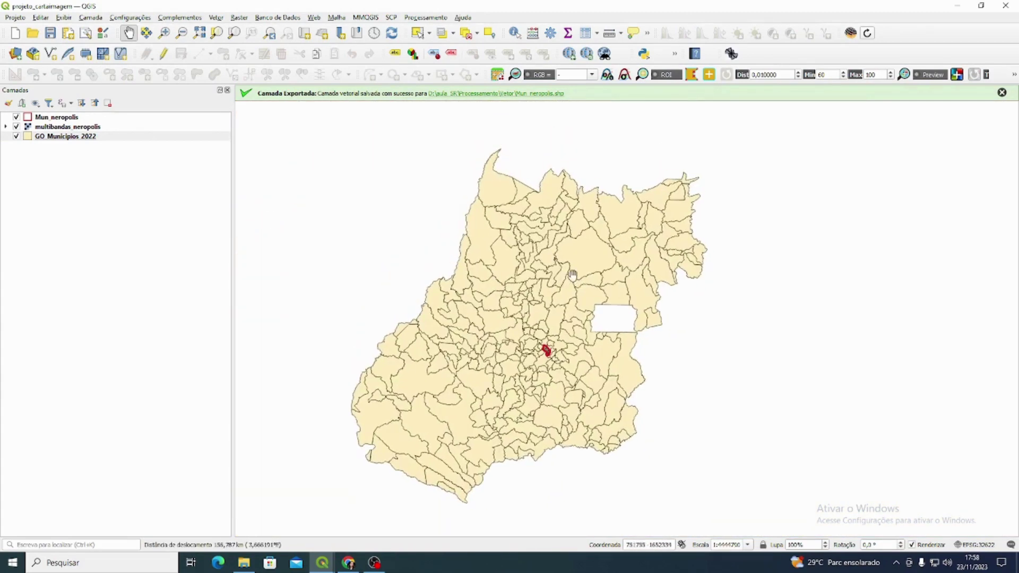
scroll(567, 376, "up", 2)
scroll(477, 259, "up", 2)
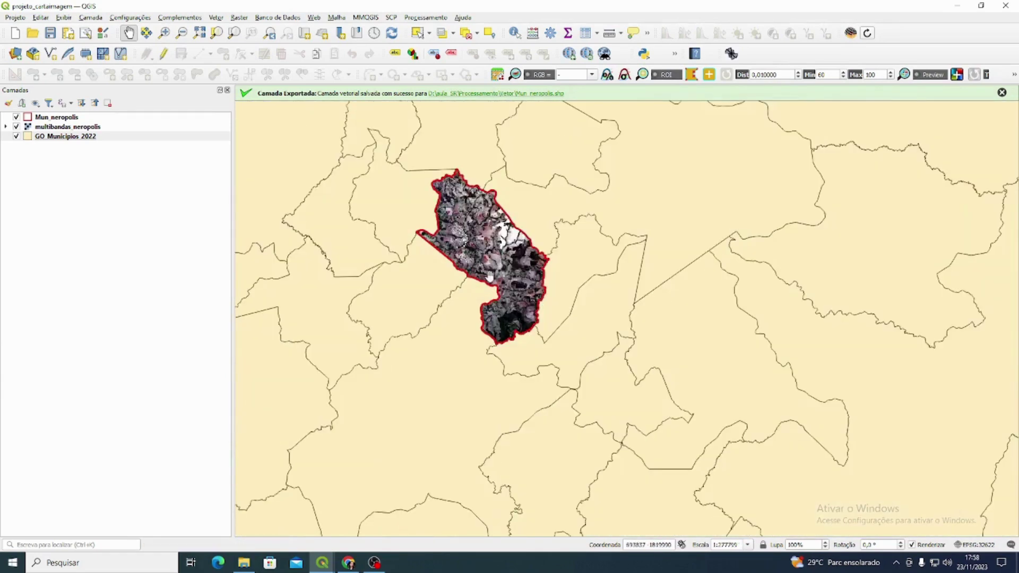
scroll(491, 242, "up", 1)
left_click_drag(512, 230, 515, 262)
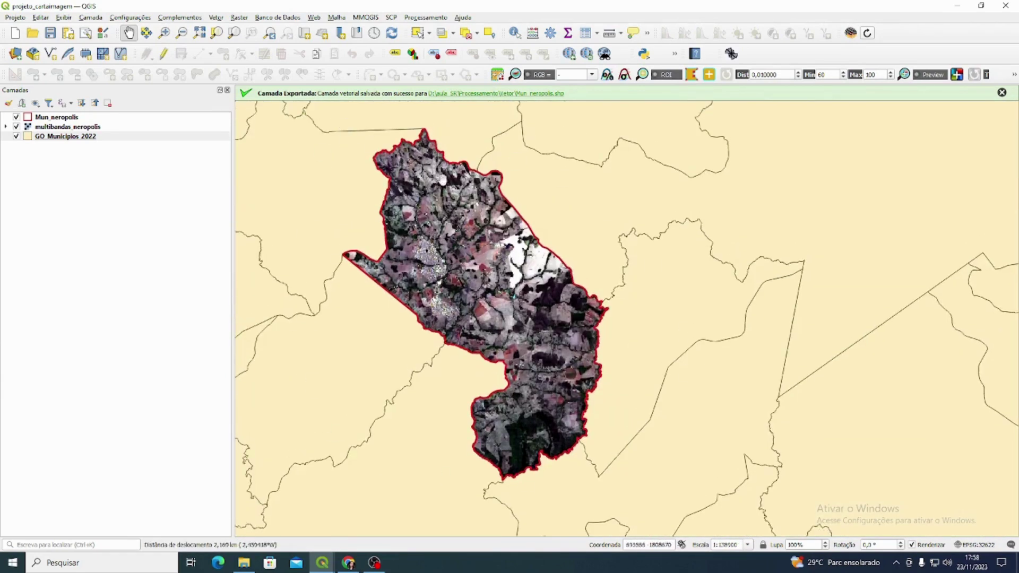
Step: Create a new print layout titled "carta imagem"
left_click(21, 19)
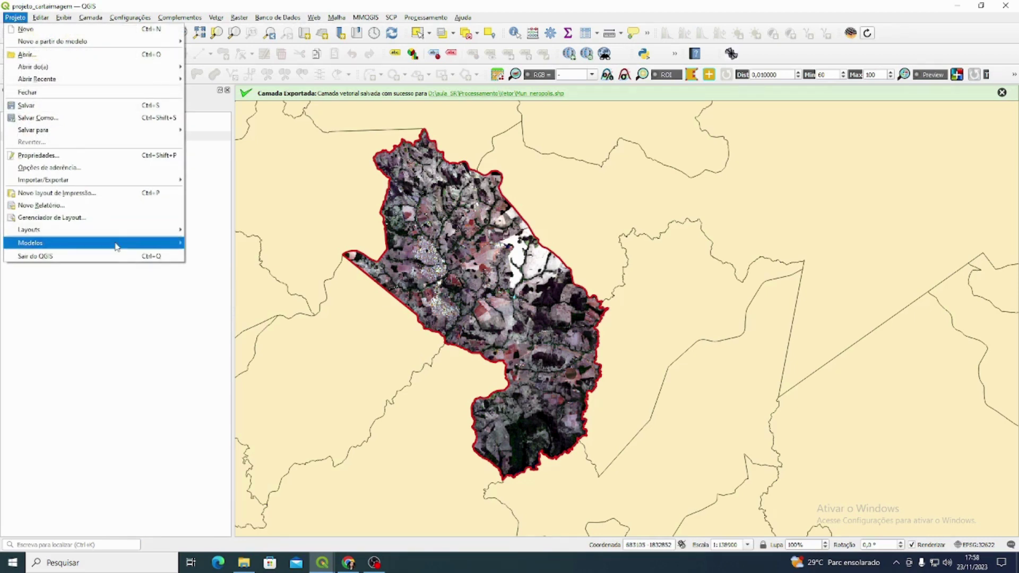
left_click(63, 195)
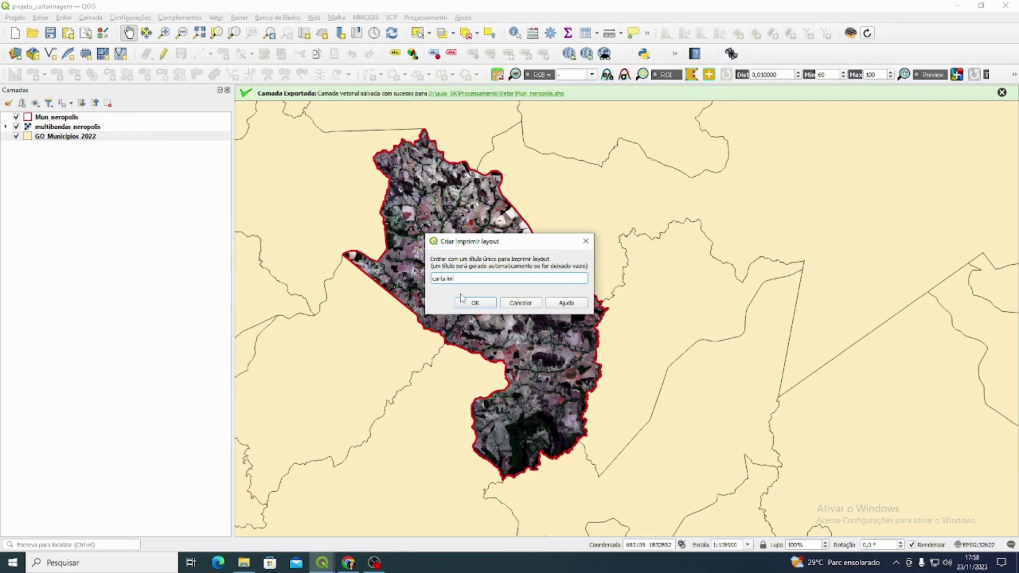
type("carta imagem")
left_click(462, 299)
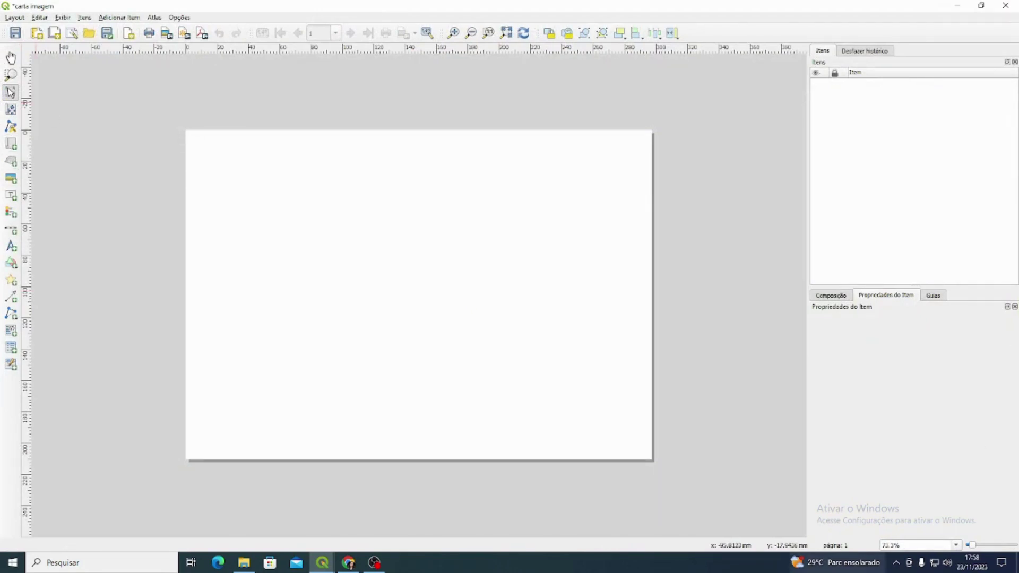
Step: Add a map item about 177 mm wide and 204 mm high, starting near the page's upper-left corner
left_click(9, 148)
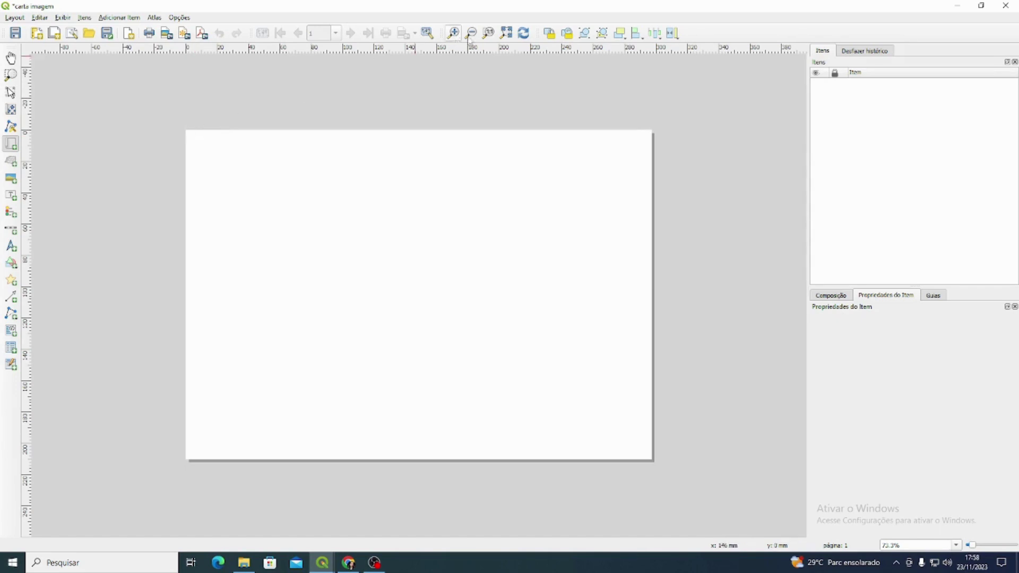
left_click(488, 33)
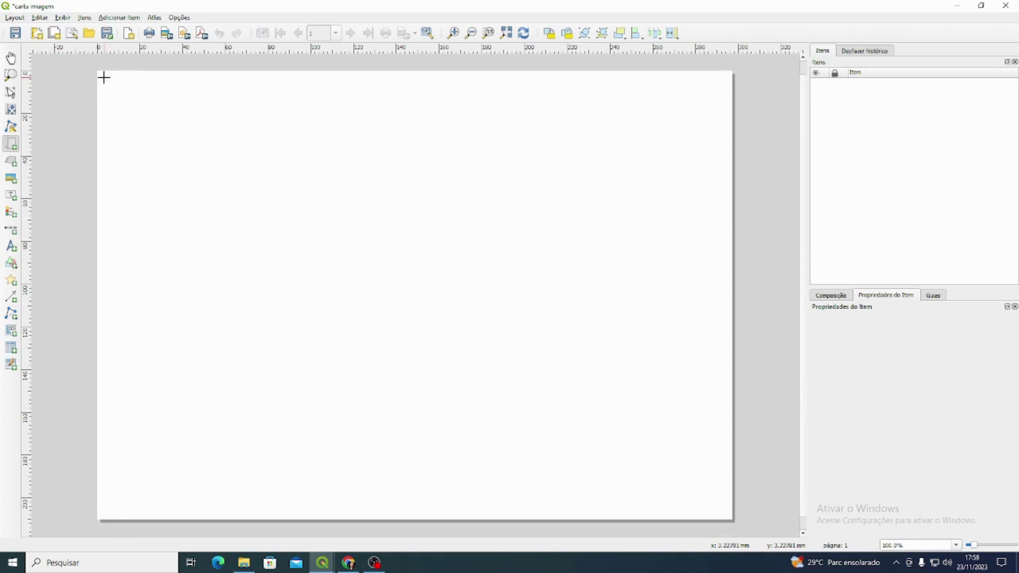
left_click_drag(104, 78, 500, 513)
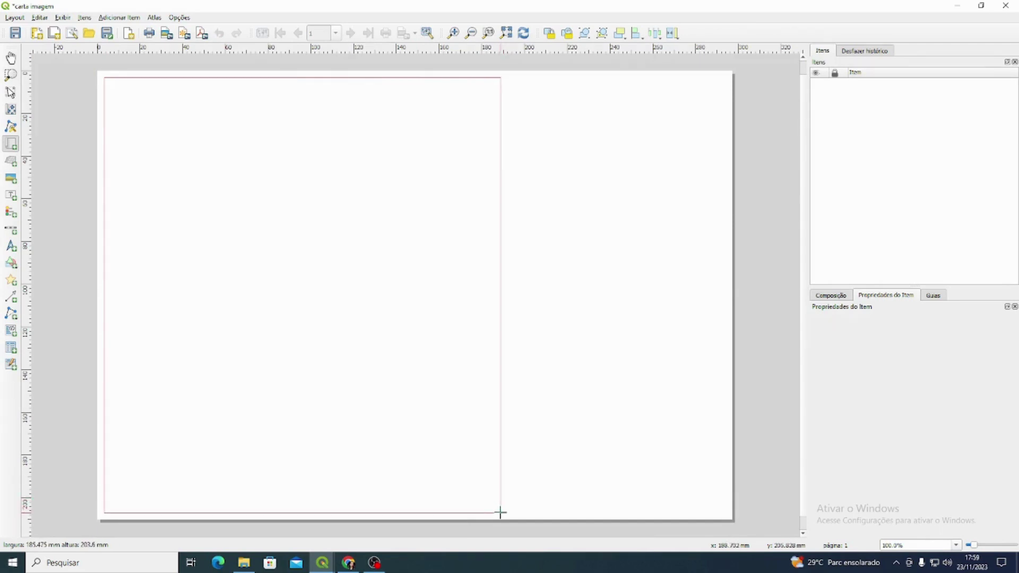
left_click_drag(501, 513, 481, 513)
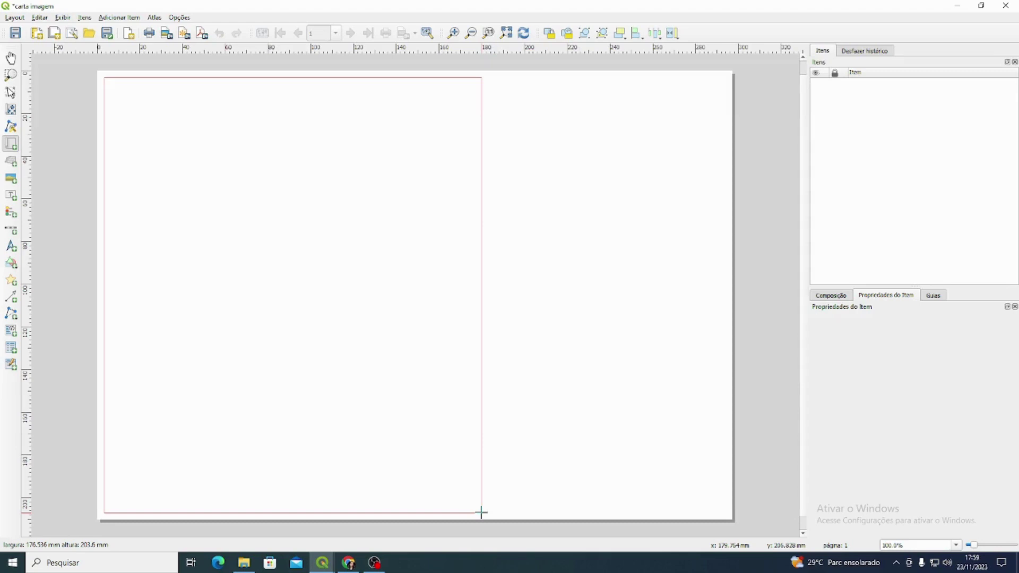
left_click_drag(481, 513, 480, 512)
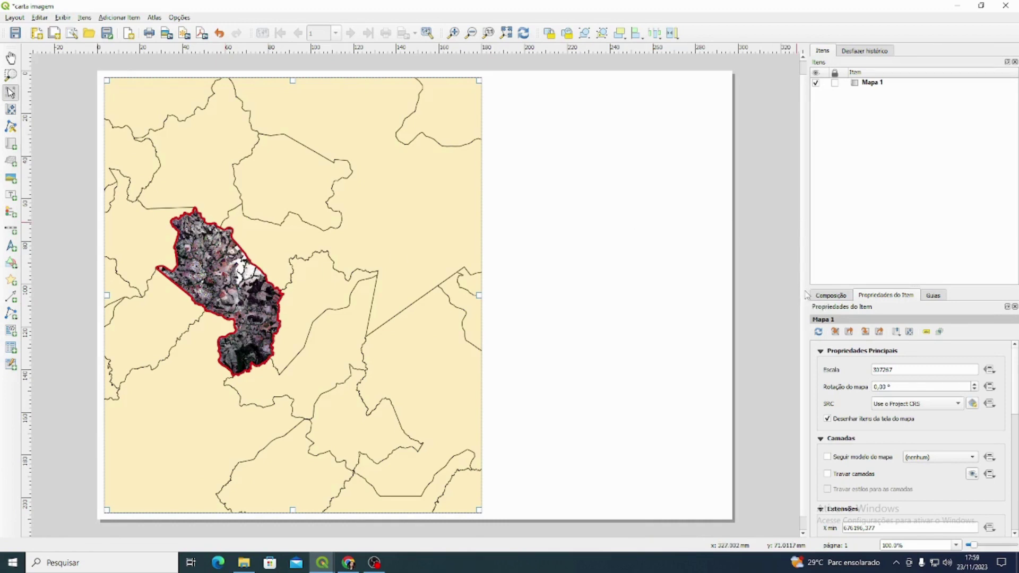
Step: Widen the layout's side panels and enlarge the item properties area to show more of the map's settings
left_click_drag(808, 292, 745, 292)
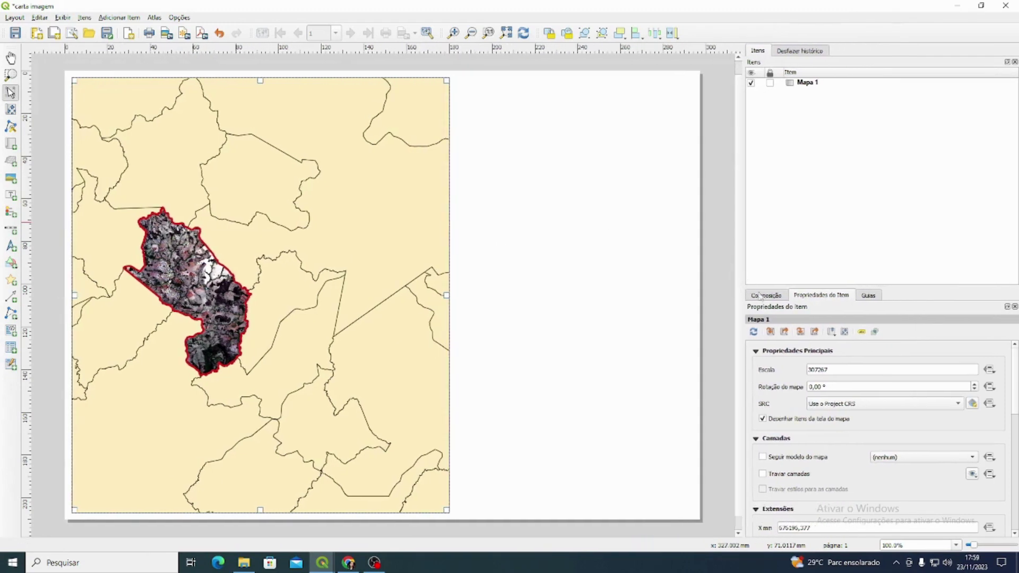
scroll(793, 380, "down", 1)
left_click_drag(884, 288, 882, 198)
scroll(786, 361, "up", 1)
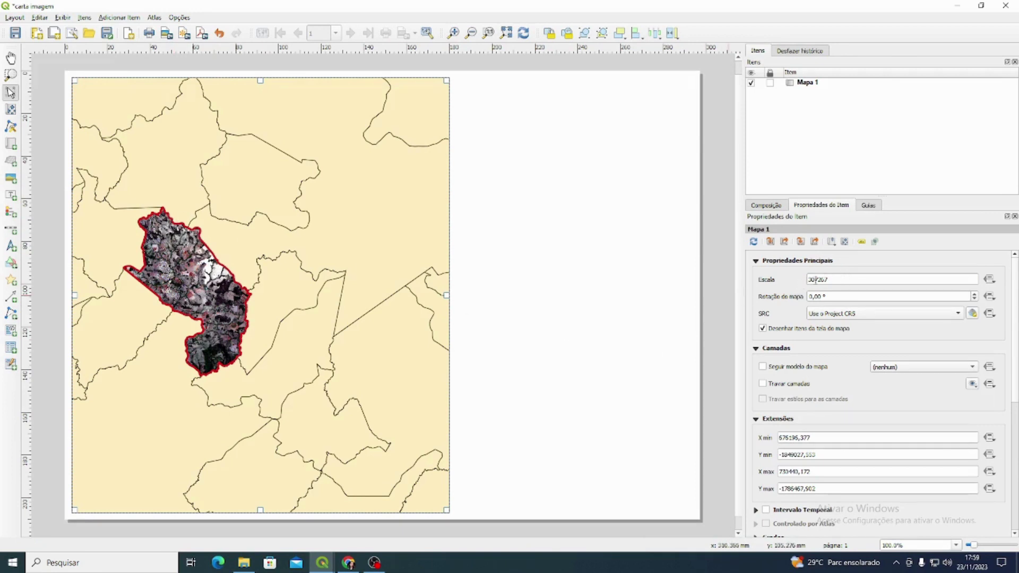
Step: Set the map's scale to 207267 and move its content so Nerópolis sits near the middle of the frame
left_click_drag(816, 281, 812, 281)
type("5")
key("Return")
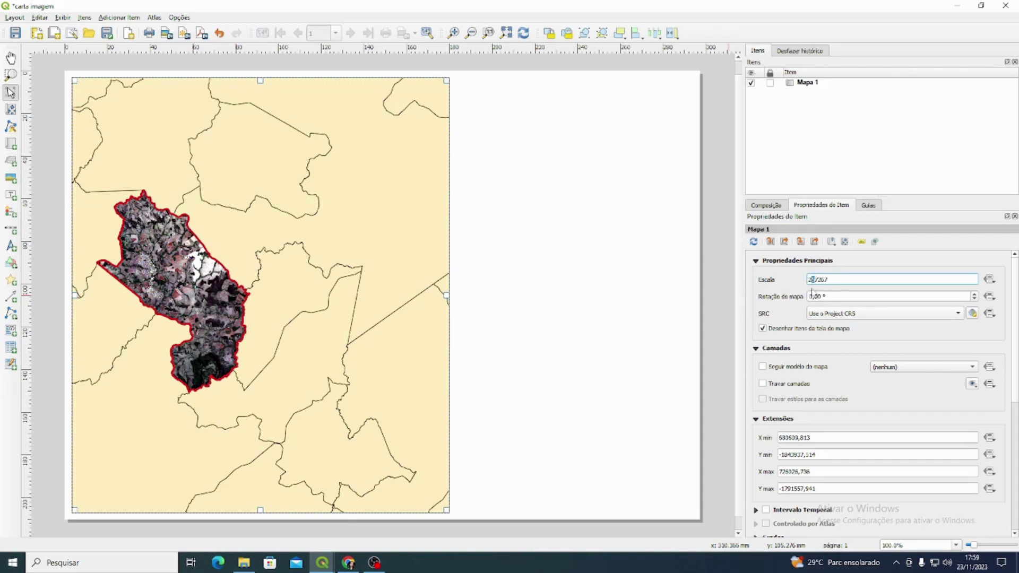
key("Return")
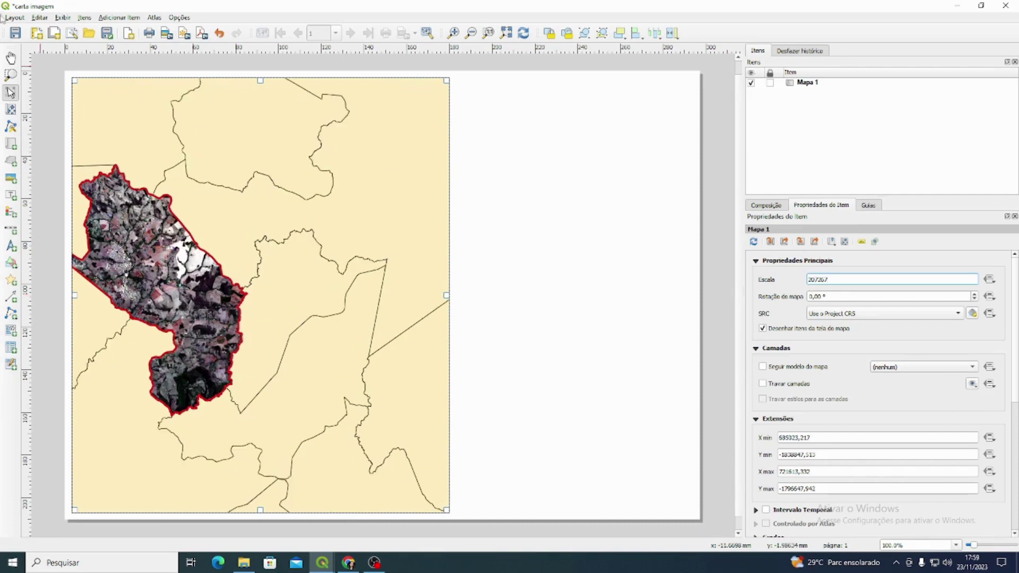
left_click(10, 109)
left_click_drag(213, 313, 282, 323)
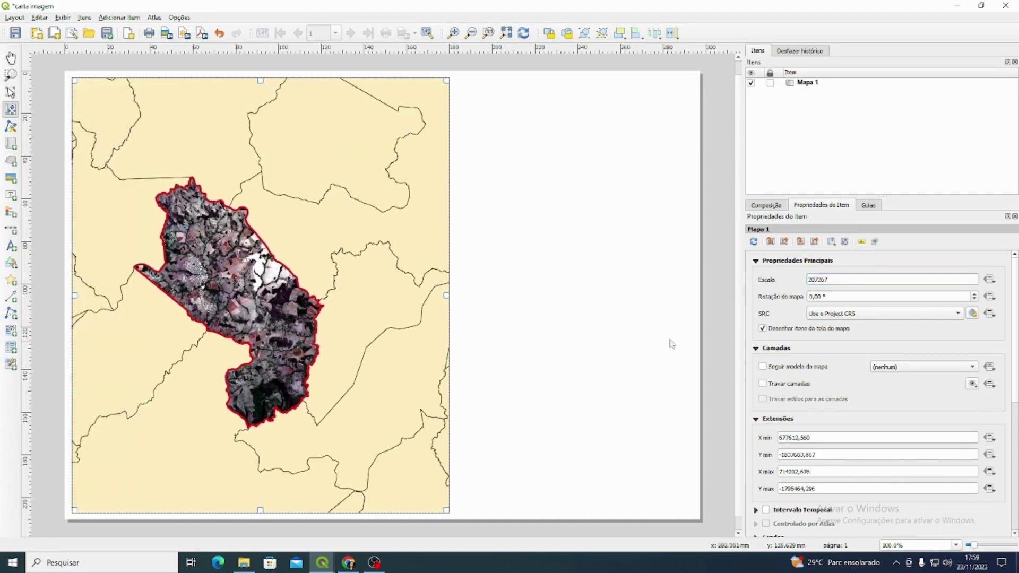
Step: Set the map's scale to 200000, refine it to 150000, and re-centre Nerópolis within the map frame
left_click_drag(844, 279, 818, 279)
type("00000")
key("Return")
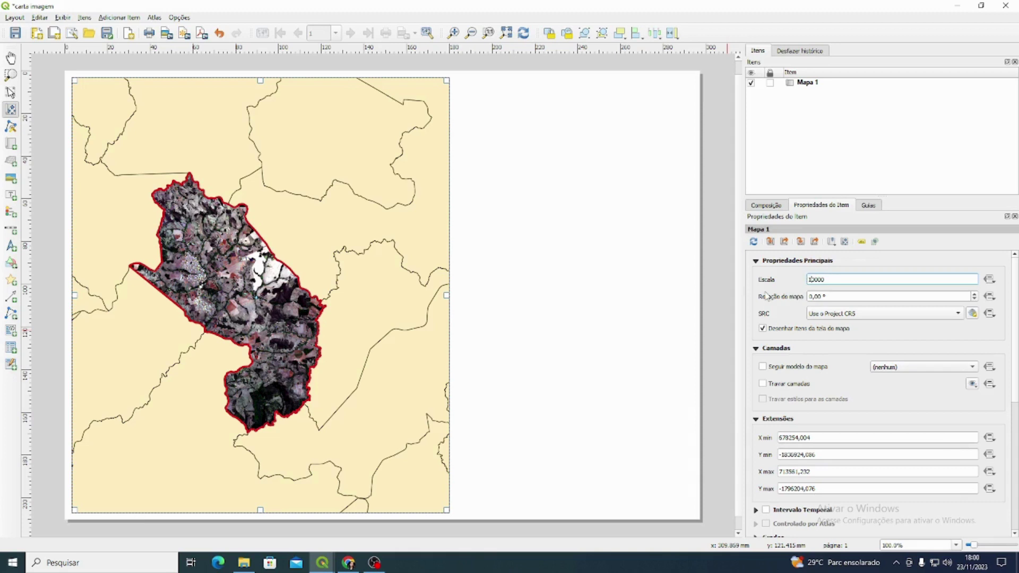
key("Return")
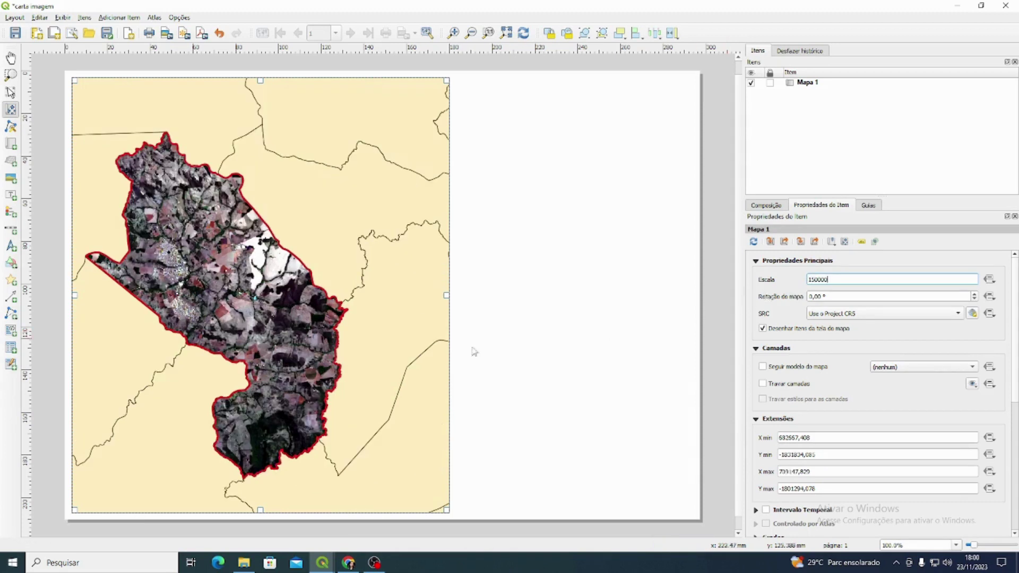
left_click_drag(188, 319, 215, 324)
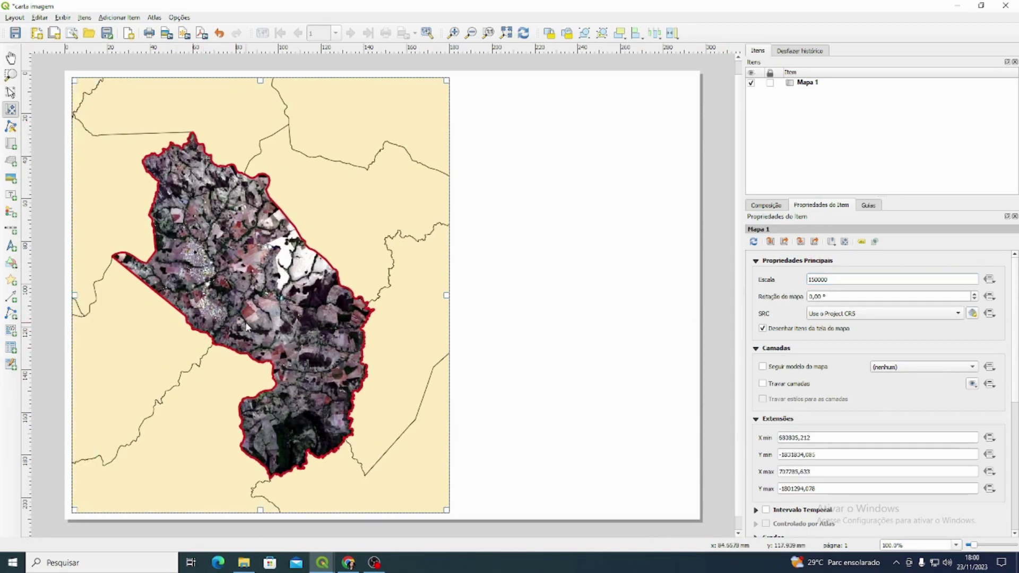
left_click_drag(281, 326, 287, 319)
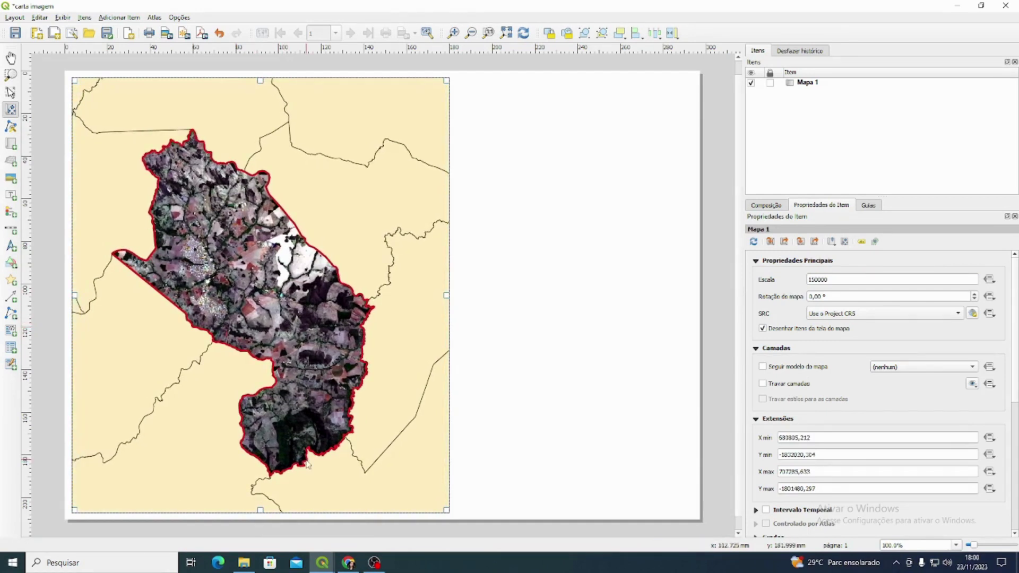
left_click_drag(299, 358, 303, 361)
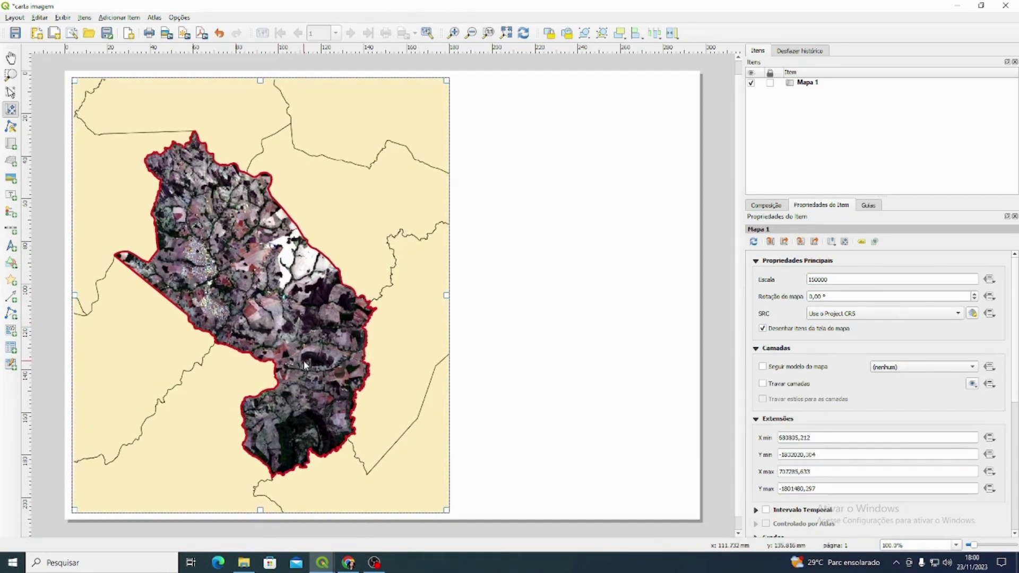
Step: Set the map's scale to 130000 and shift the content so the whole municipality fits centrally in the frame
left_click(818, 279)
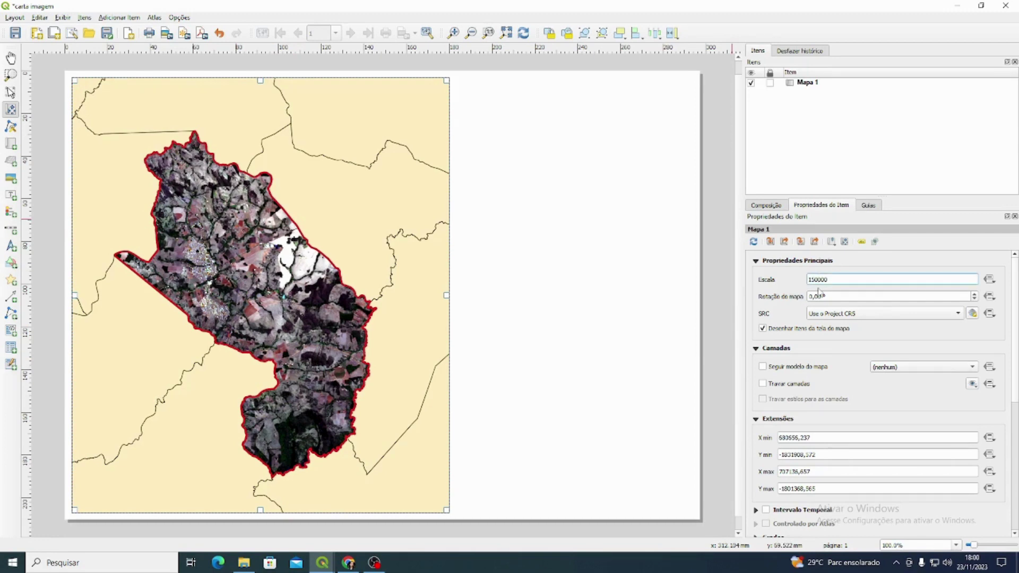
left_click_drag(282, 318, 281, 313)
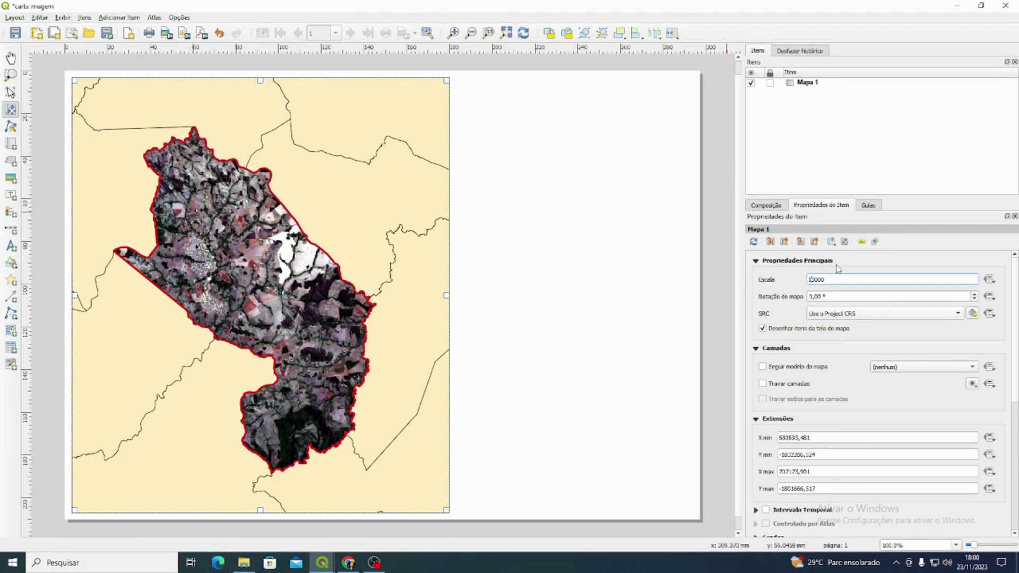
type("3")
key("Return")
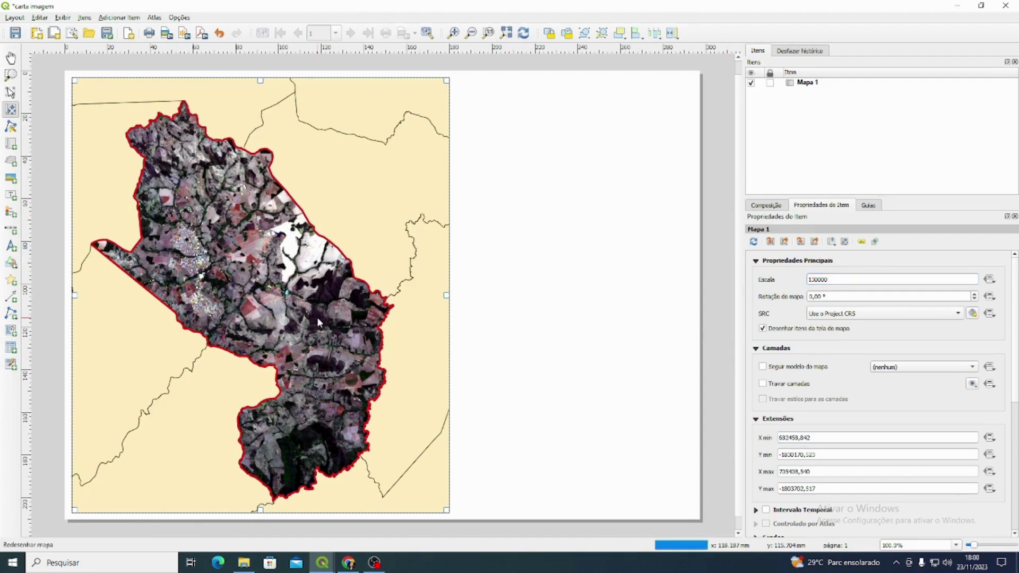
left_click_drag(318, 322, 292, 316)
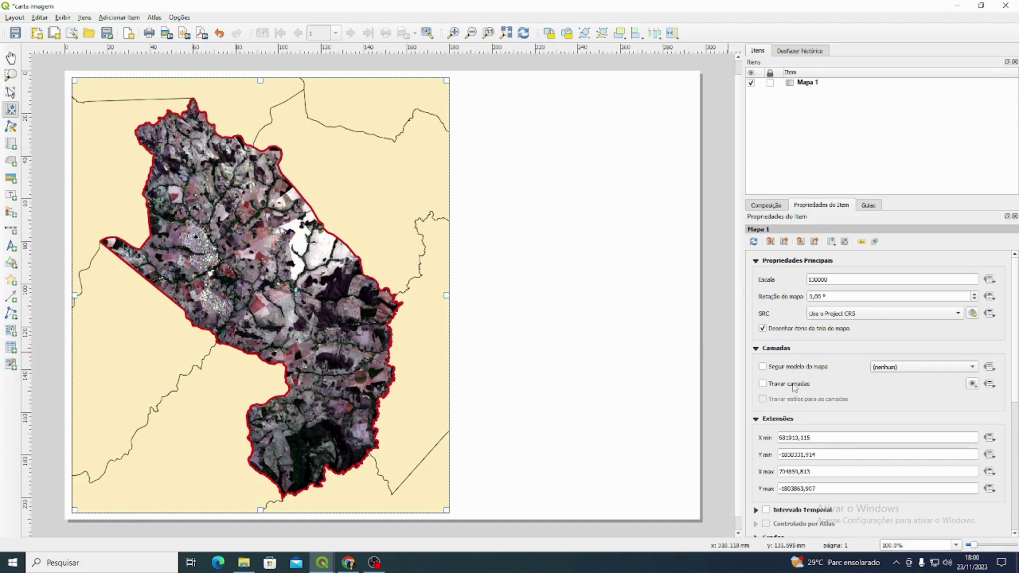
Step: Lock the map item's layers and layer styles
left_click(763, 383)
scroll(1016, 292, "down", 3)
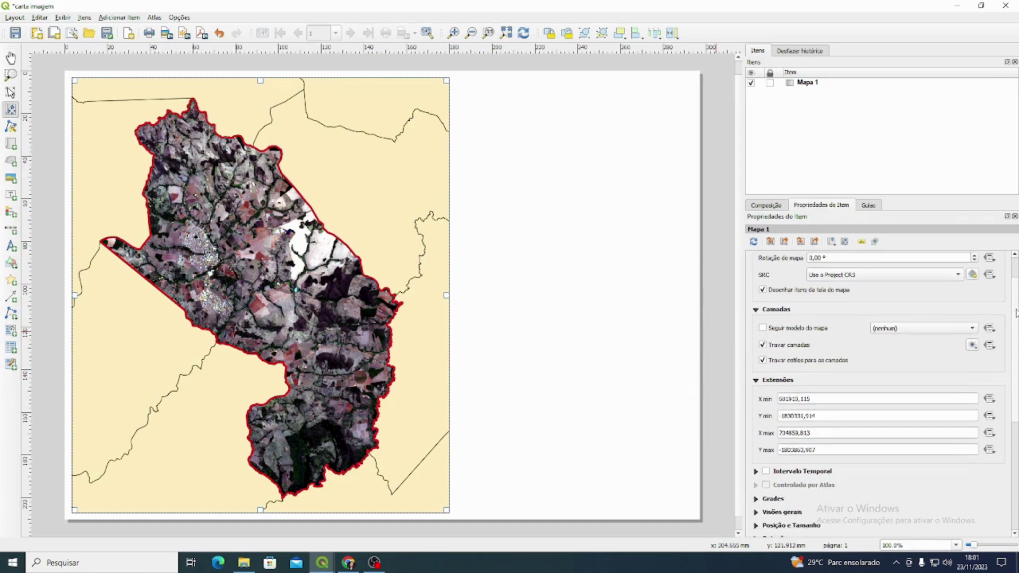
Step: Add a new grid to Mapa 1 and open its properties for editing
left_click_drag(1016, 313, 1017, 403)
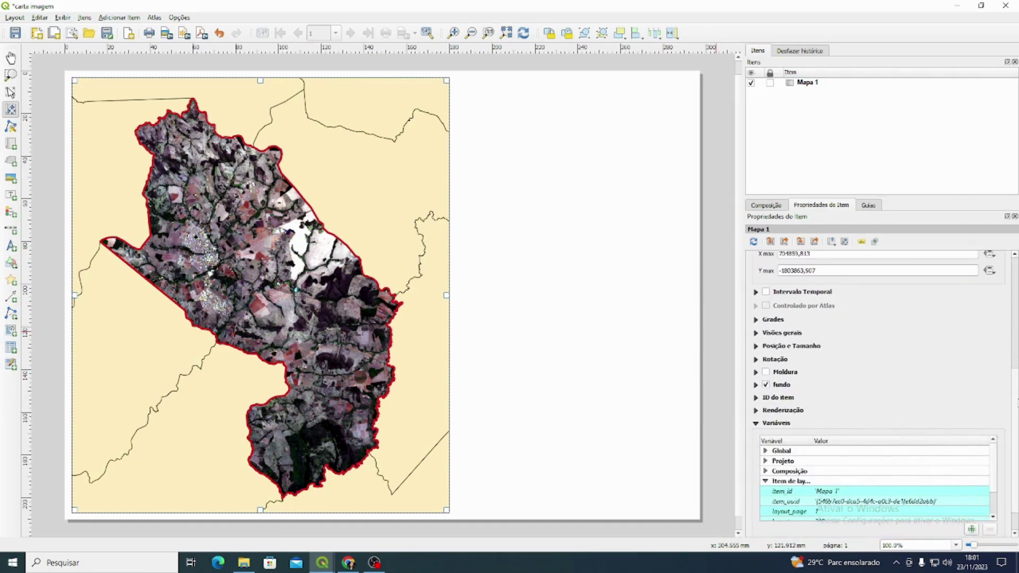
left_click(771, 320)
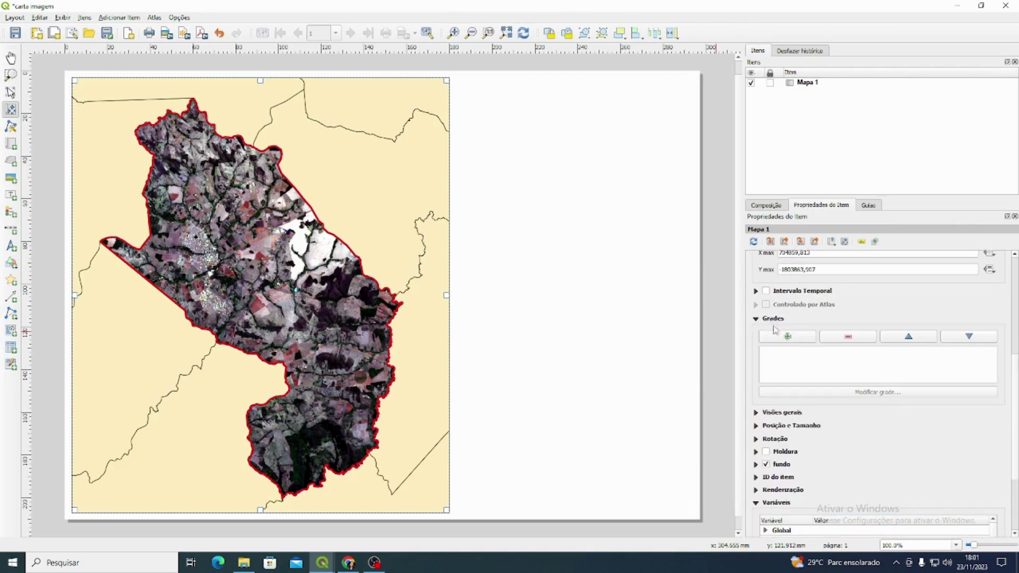
left_click(796, 338)
left_click(795, 351)
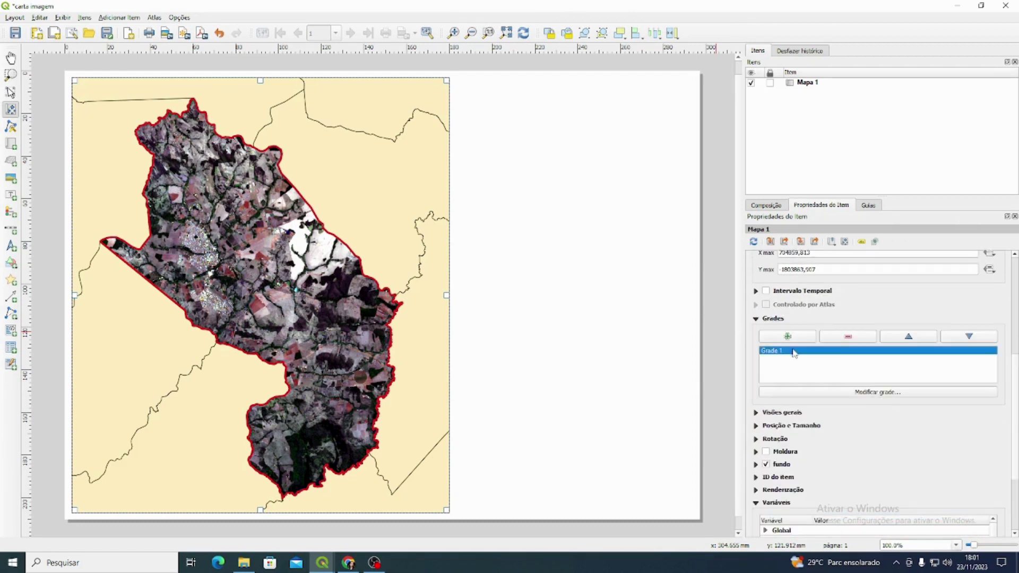
left_click(852, 393)
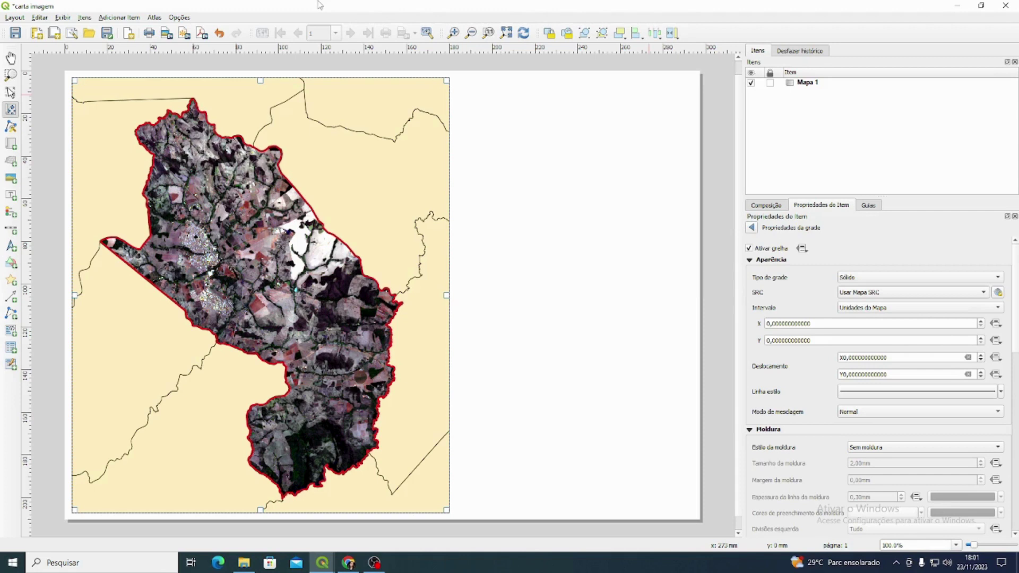
Step: Set the grid's X interval to 10000 map units
left_click(774, 324)
left_click(768, 324)
type("1")
key("Return")
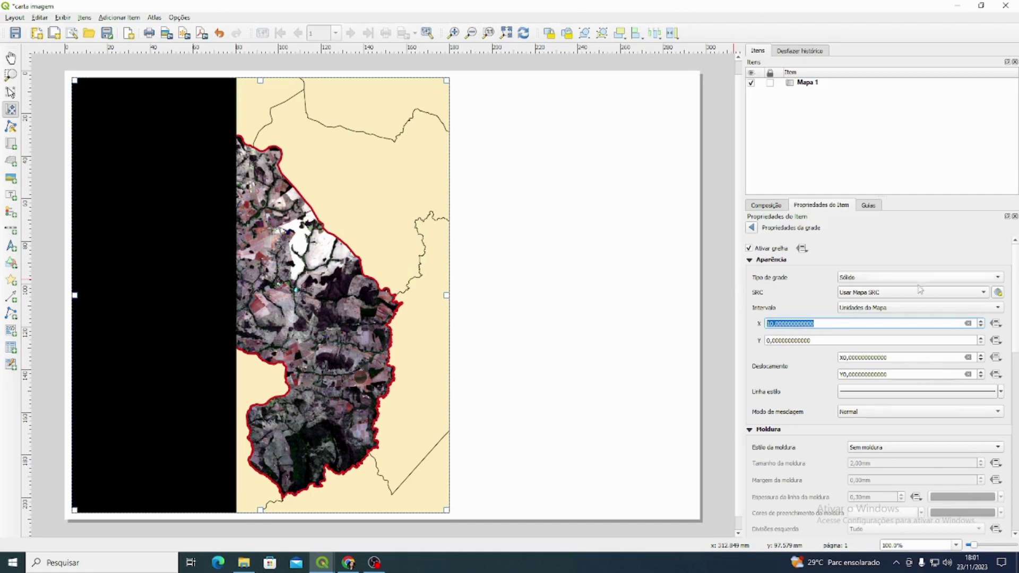
left_click(771, 324)
type("0")
key("Return")
left_click(770, 340)
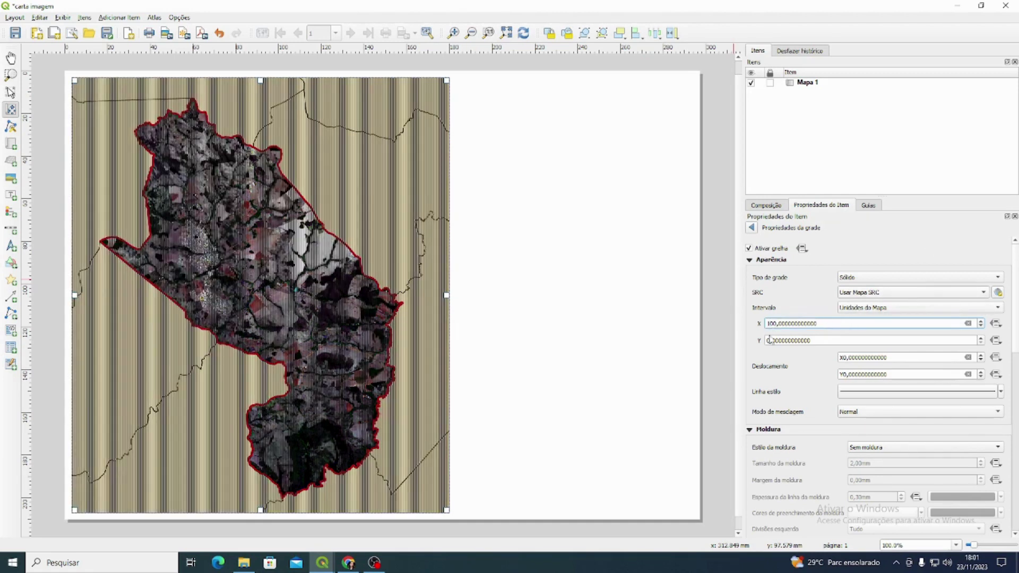
key("Return")
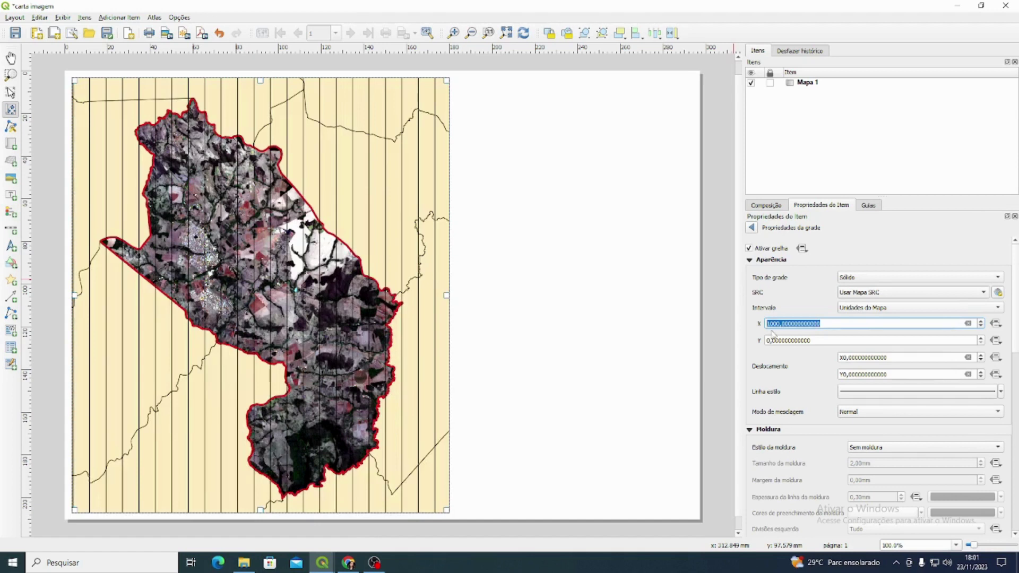
left_click(772, 325)
type("0")
key("Return")
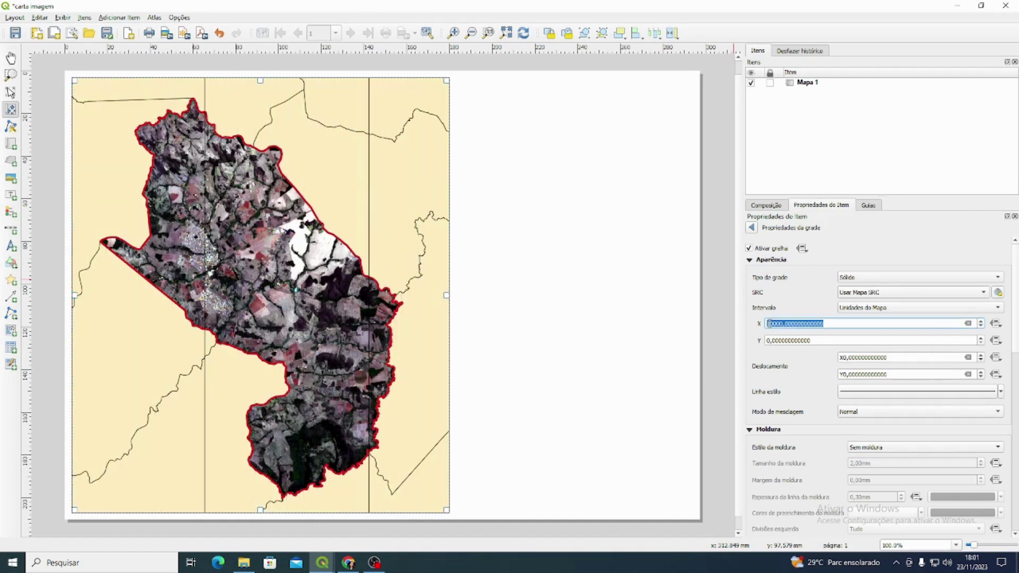
left_click(783, 304)
Step: Set the grid's Y interval to 10000 map units
left_click(768, 341)
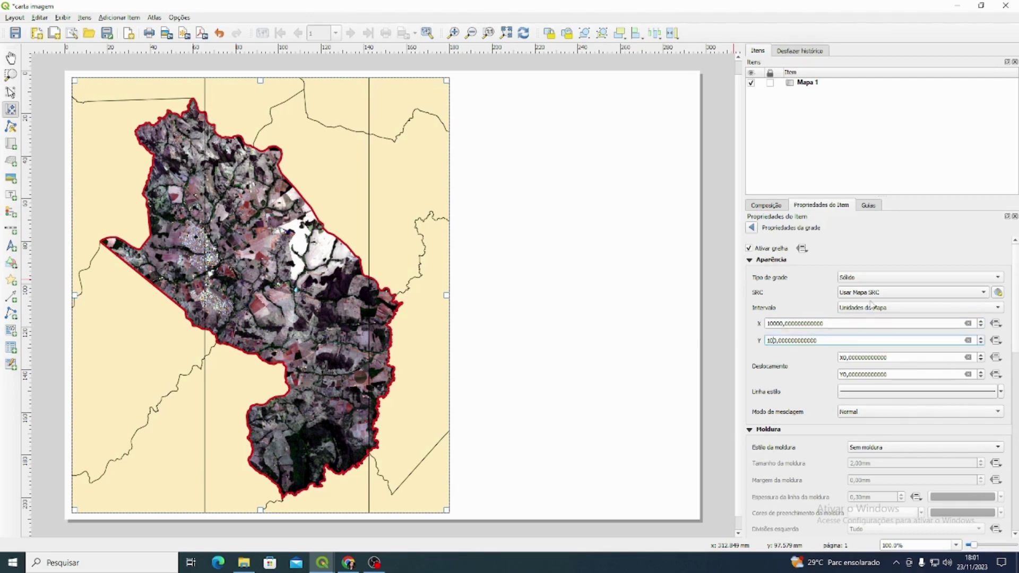
type("0")
key("Return")
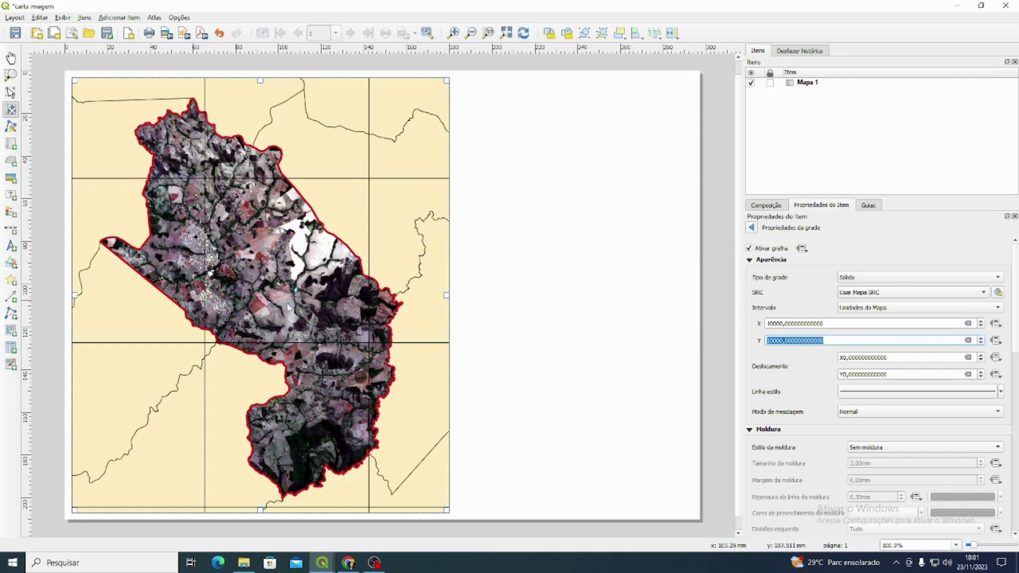
left_click(794, 299)
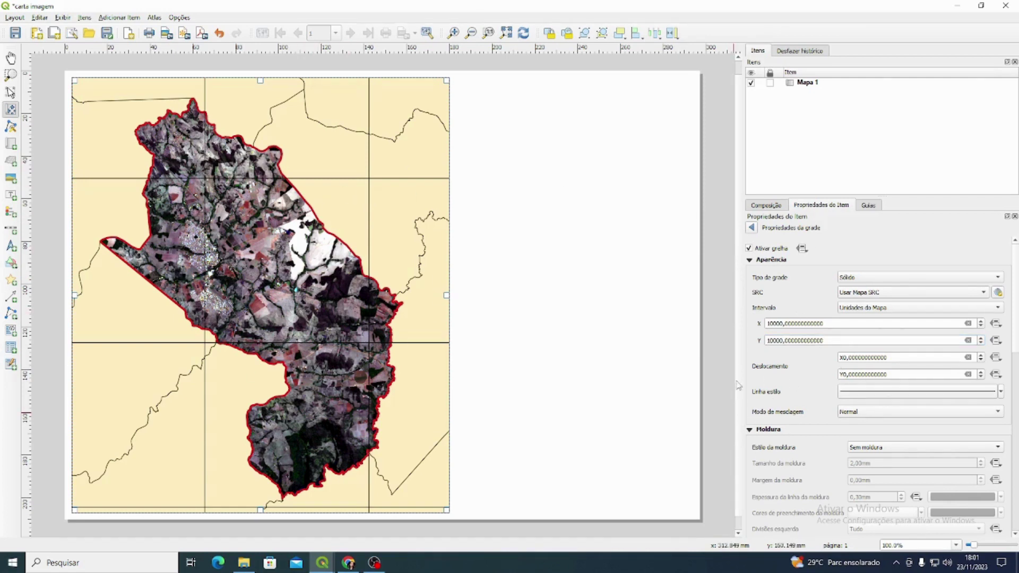
Step: Change the colour of the grid's simple line to dark grey and return to the grid properties
left_click(864, 393)
left_click(897, 253)
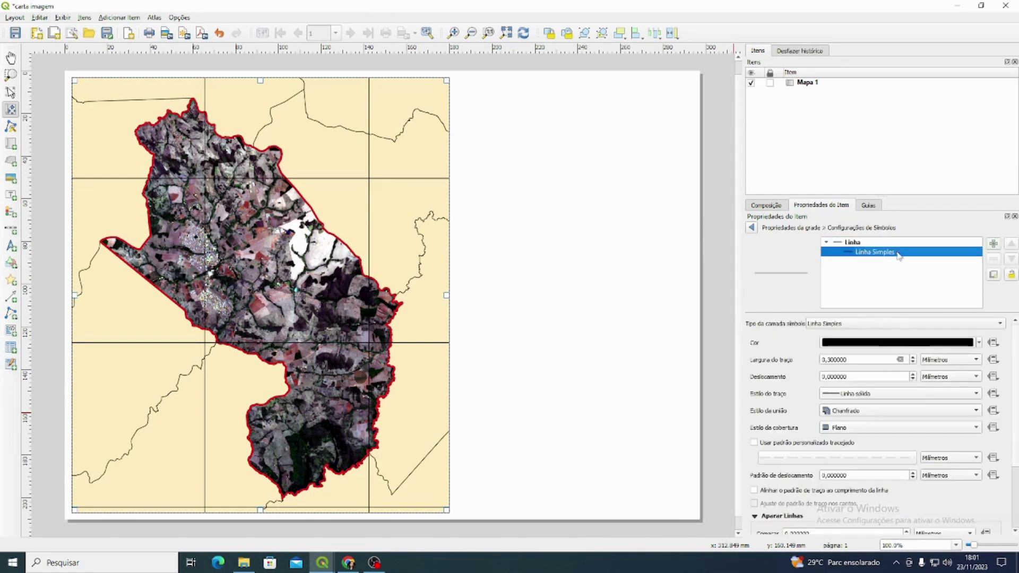
left_click(962, 344)
left_click_drag(1001, 320, 1001, 334)
left_click(751, 228)
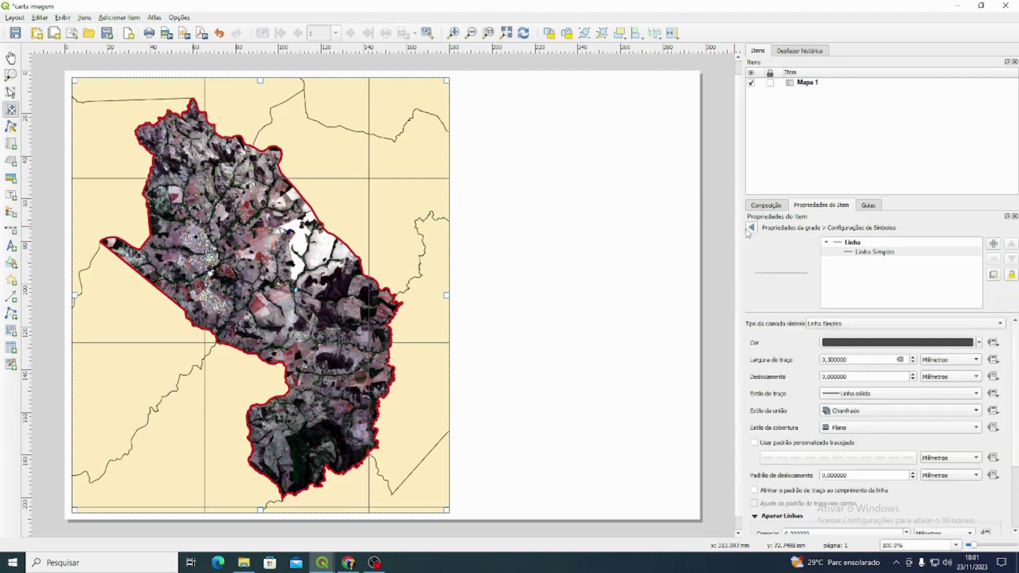
left_click(752, 228)
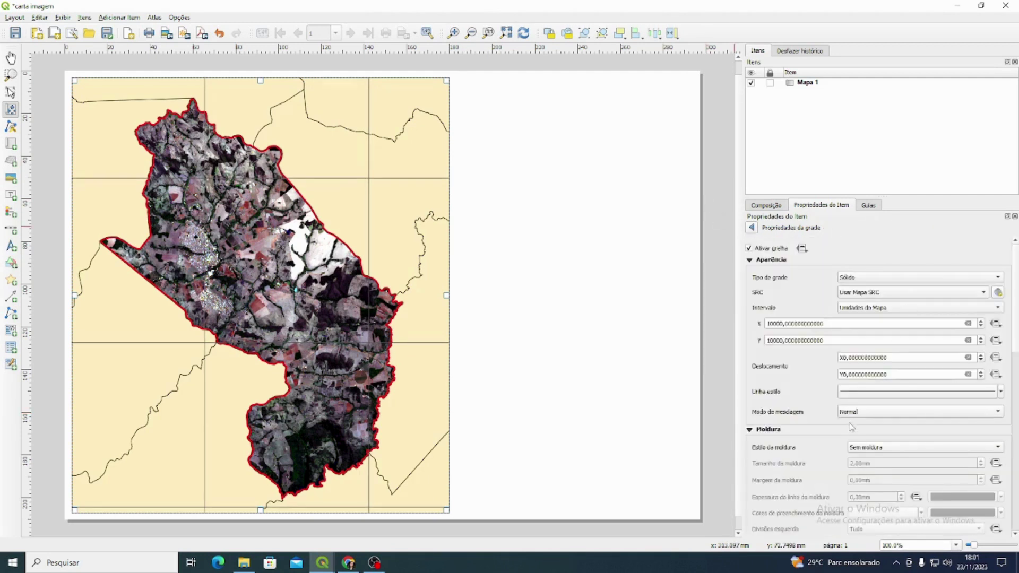
scroll(831, 389, "down", 1)
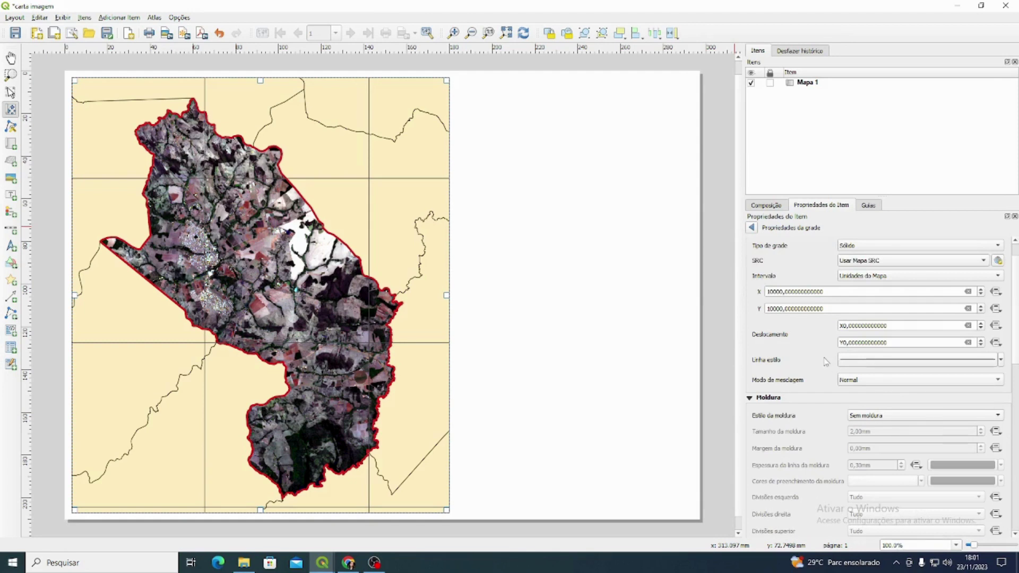
scroll(826, 362, "down", 1)
left_click(878, 356)
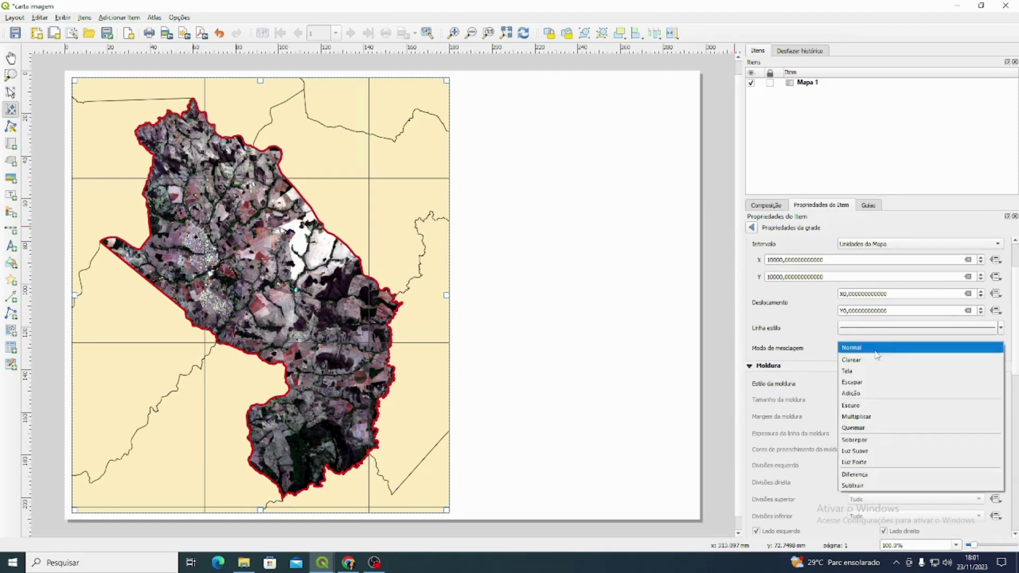
left_click(815, 345)
scroll(818, 359, "up", 2)
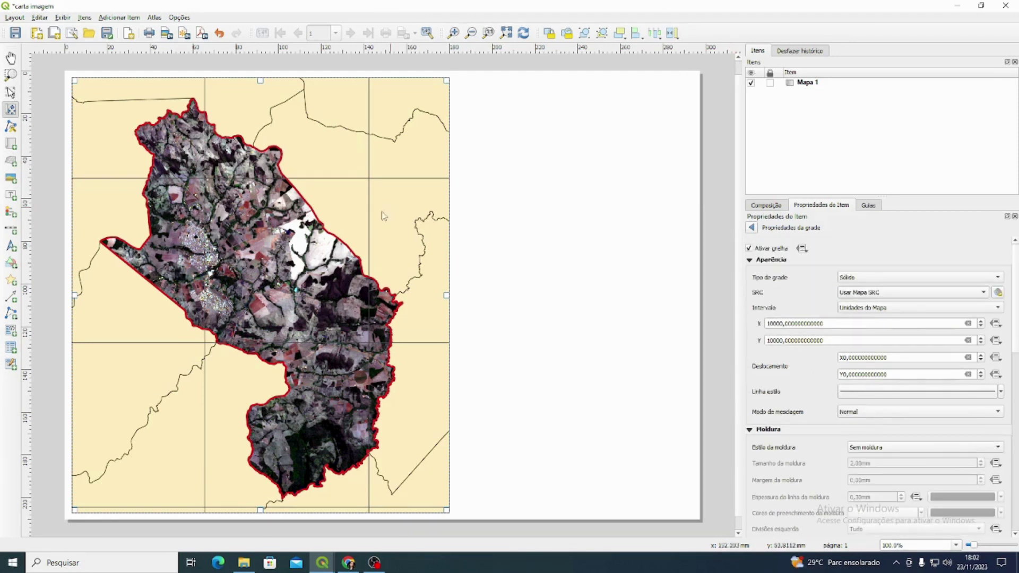
Step: Try the Cruz and Marcadores grid types on the map grid and set the type back to Sólido
left_click(920, 280)
left_click(880, 288)
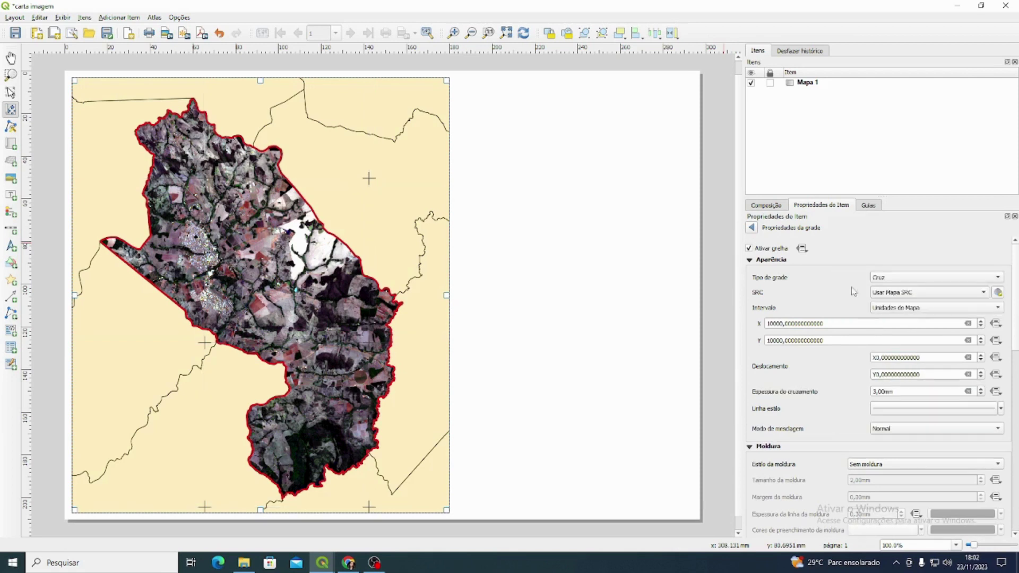
left_click(874, 278)
left_click(908, 294)
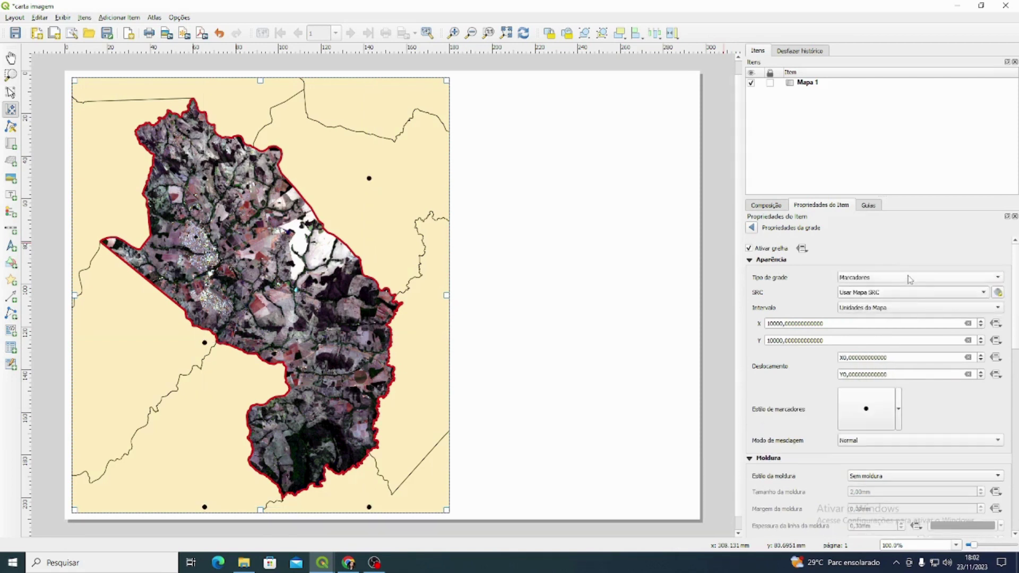
left_click(905, 278)
left_click(897, 272)
scroll(897, 273, "up", 1)
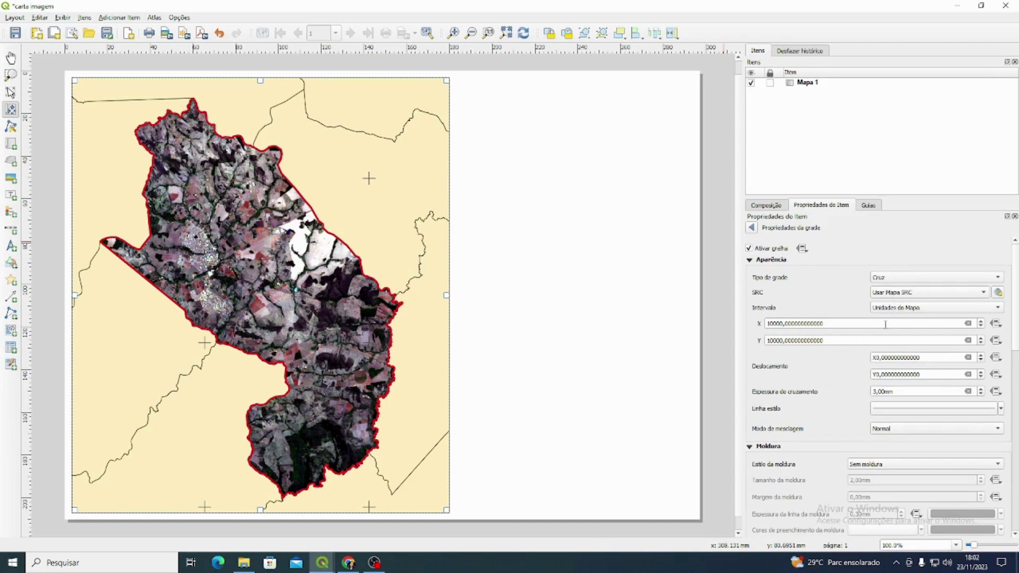
left_click(915, 283)
left_click(914, 265)
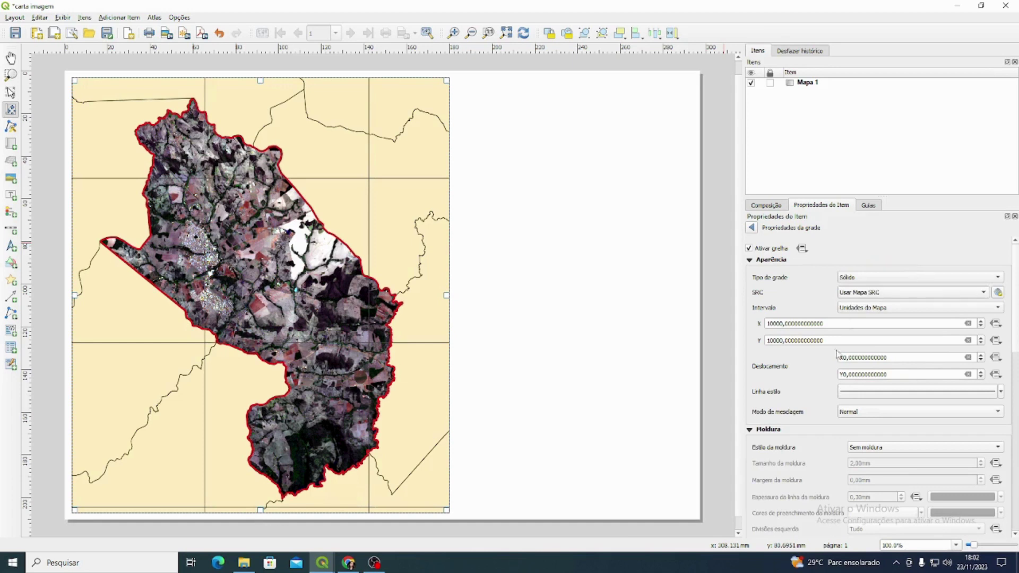
Step: Set the grid's frame style to Linhas interiores e exteriores
scroll(813, 398, "down", 4)
left_click(849, 320)
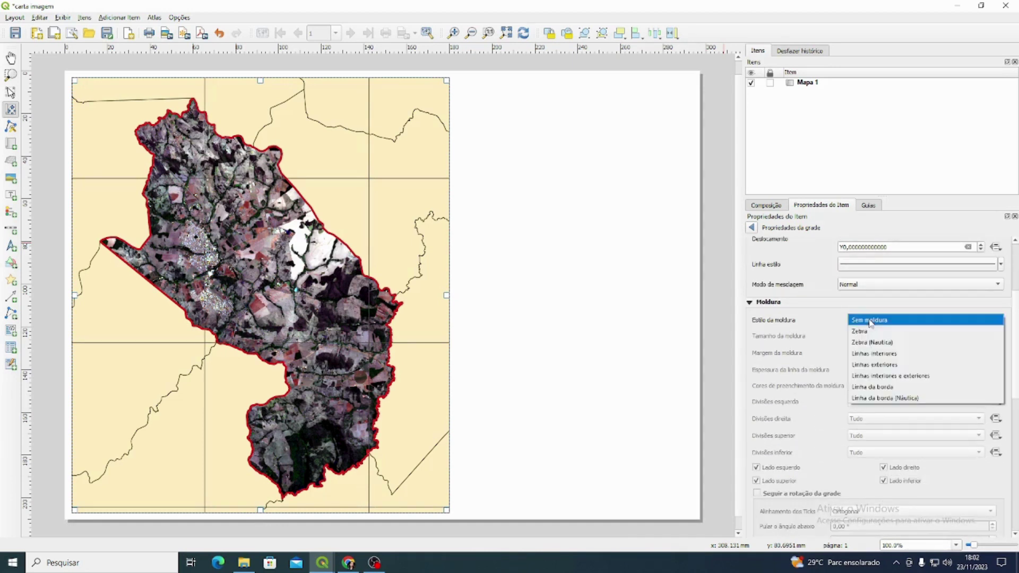
left_click(815, 342)
left_click(864, 321)
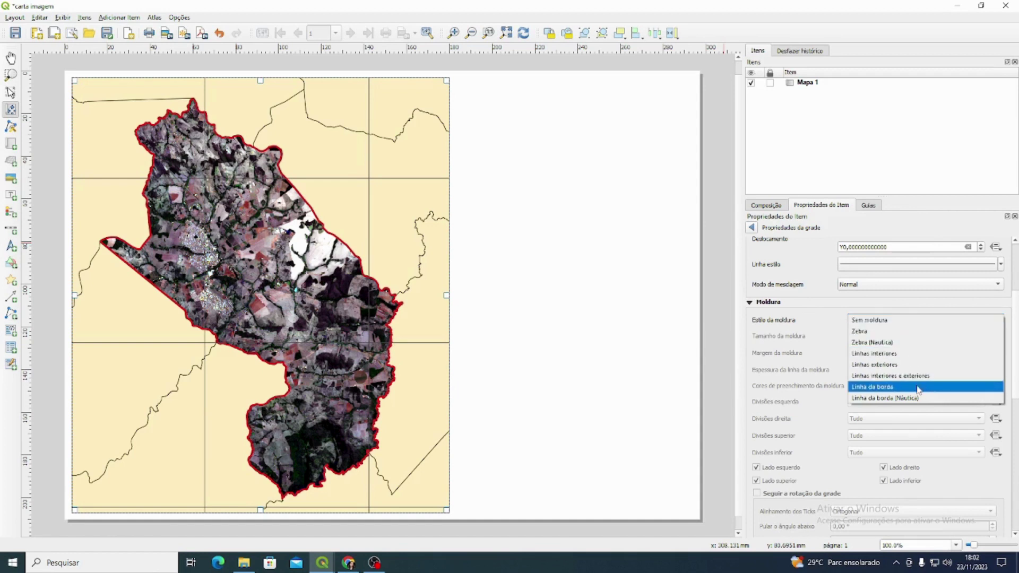
left_click(890, 377)
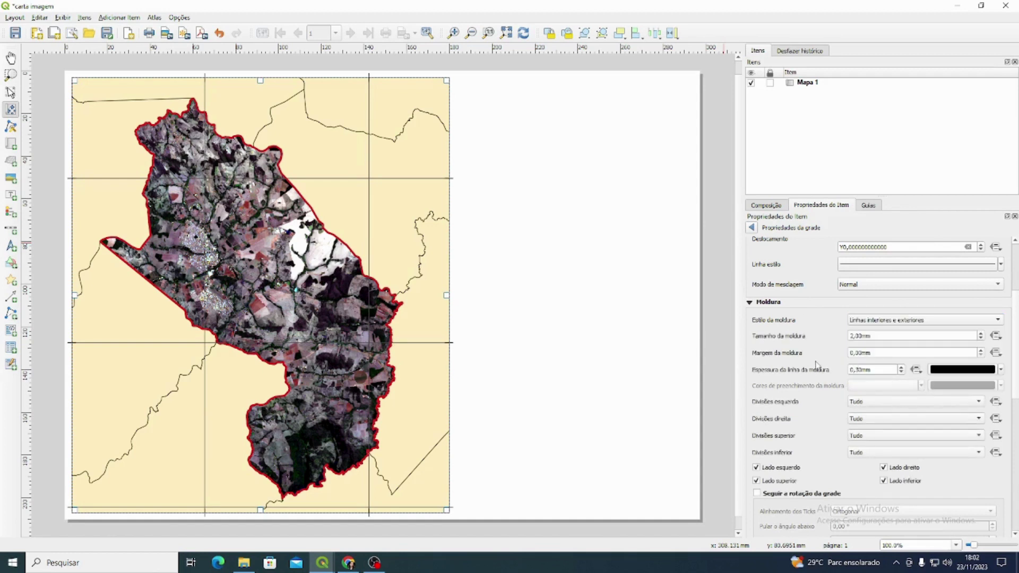
Step: Enable coordinate drawing for the grid with the format Decimal com Sufixo
scroll(796, 338, "down", 8)
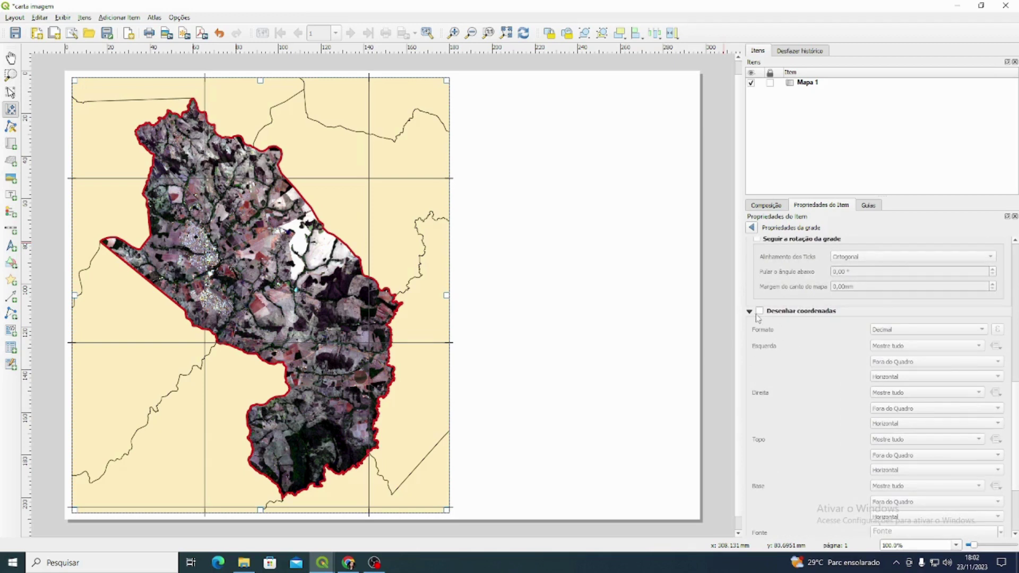
left_click(760, 311)
left_click(949, 330)
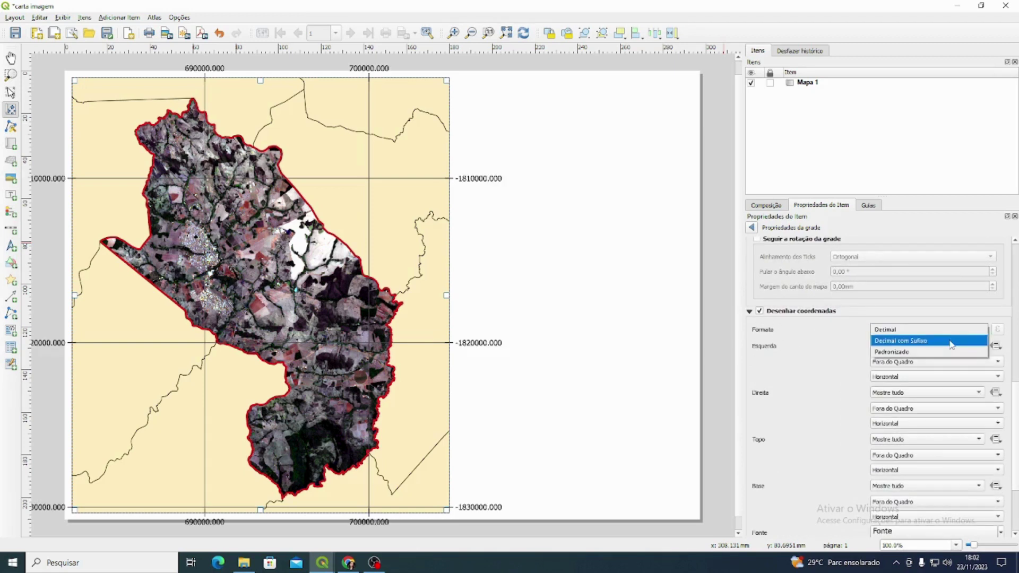
left_click(950, 342)
Step: Set the precision of the grid coordinates to 0
scroll(841, 359, "down", 3)
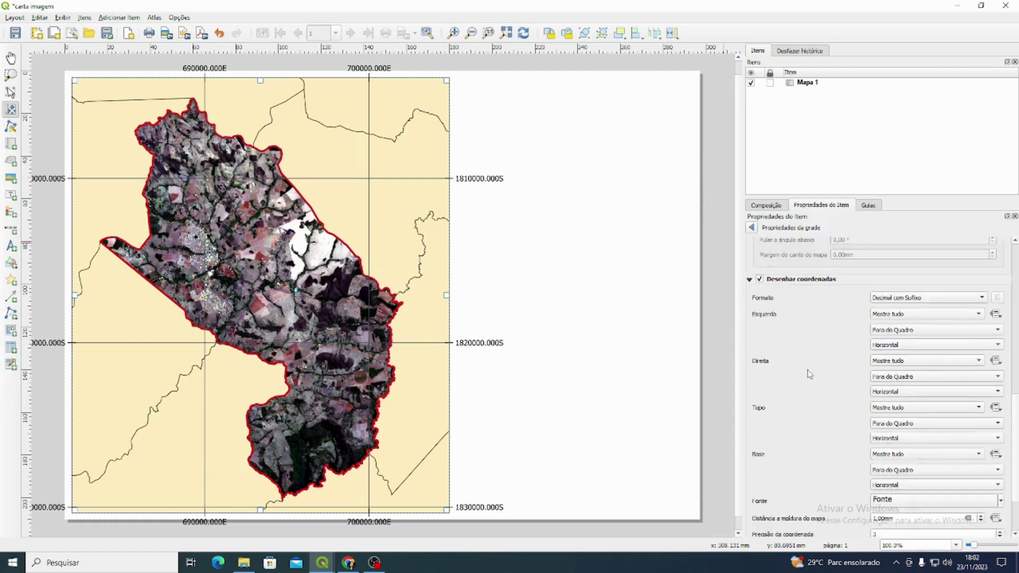
left_click(938, 470)
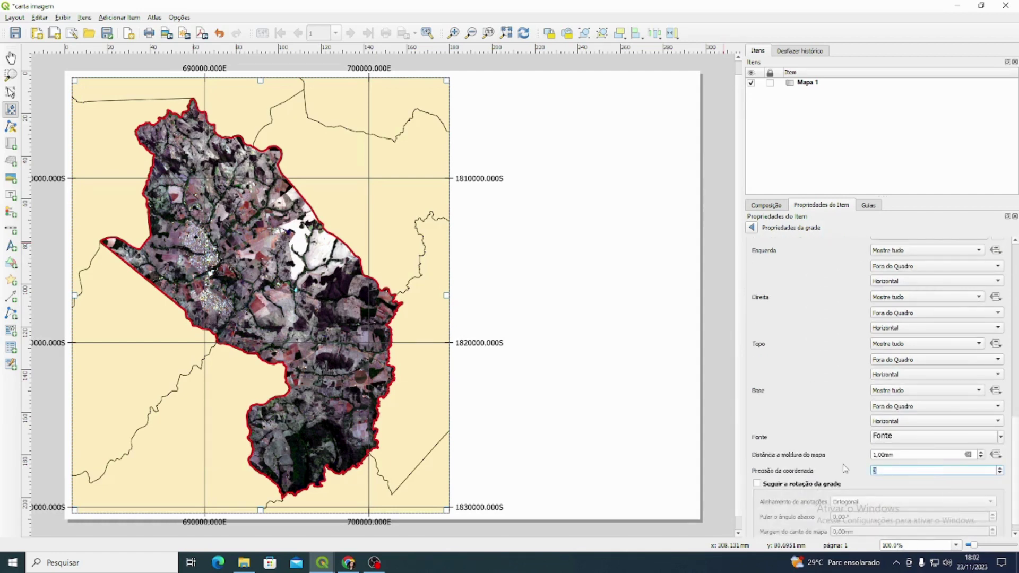
type("0")
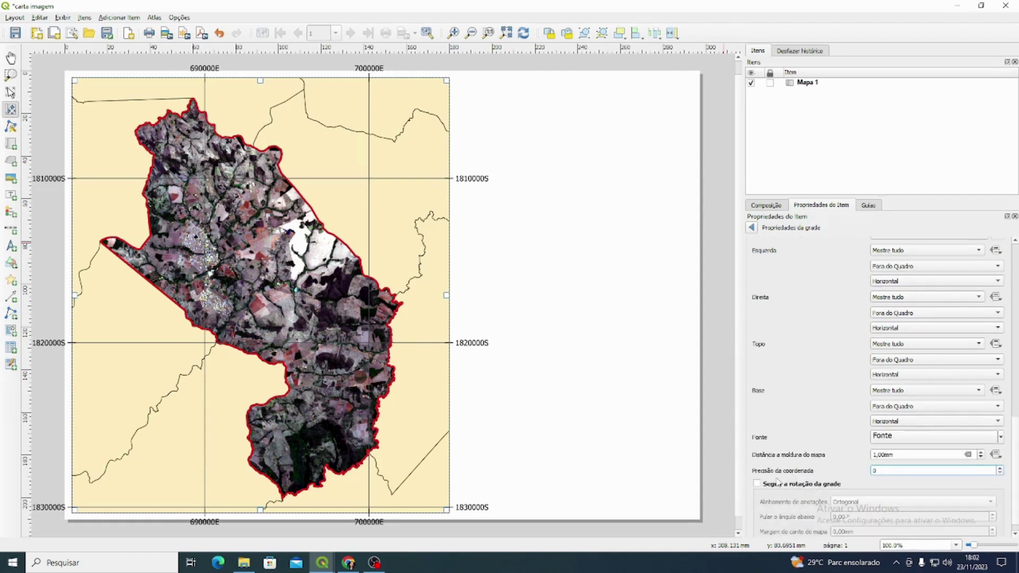
key("Return")
Step: Orient the grid's left-side coordinates as Vertical Ascendente and the right-side coordinates as Vertical Descendente
scroll(858, 421, "up", 2)
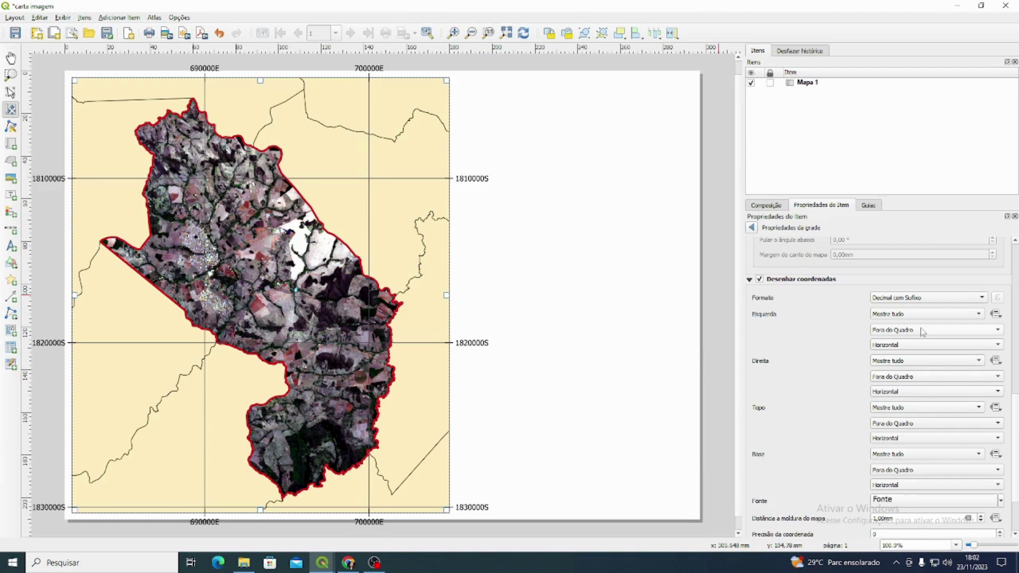
left_click(927, 346)
left_click(902, 356)
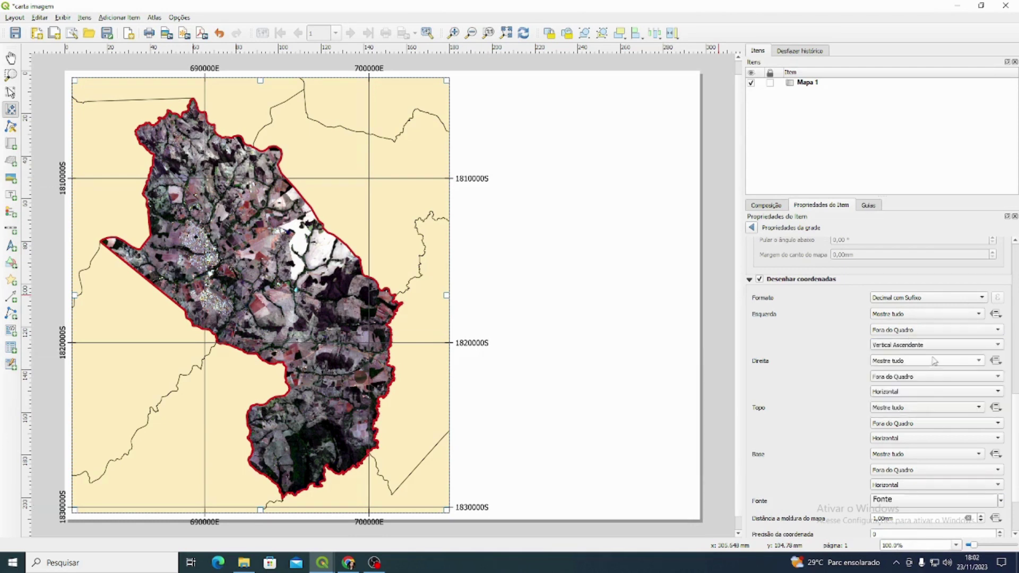
left_click(930, 375)
left_click(897, 377)
left_click(914, 361)
left_click(799, 407)
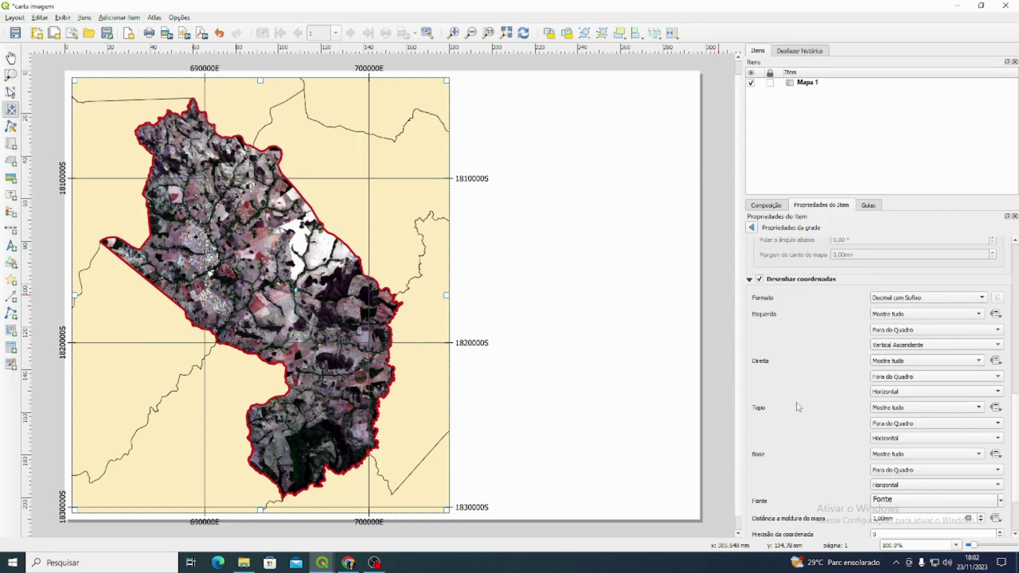
left_click(913, 392)
left_click(921, 421)
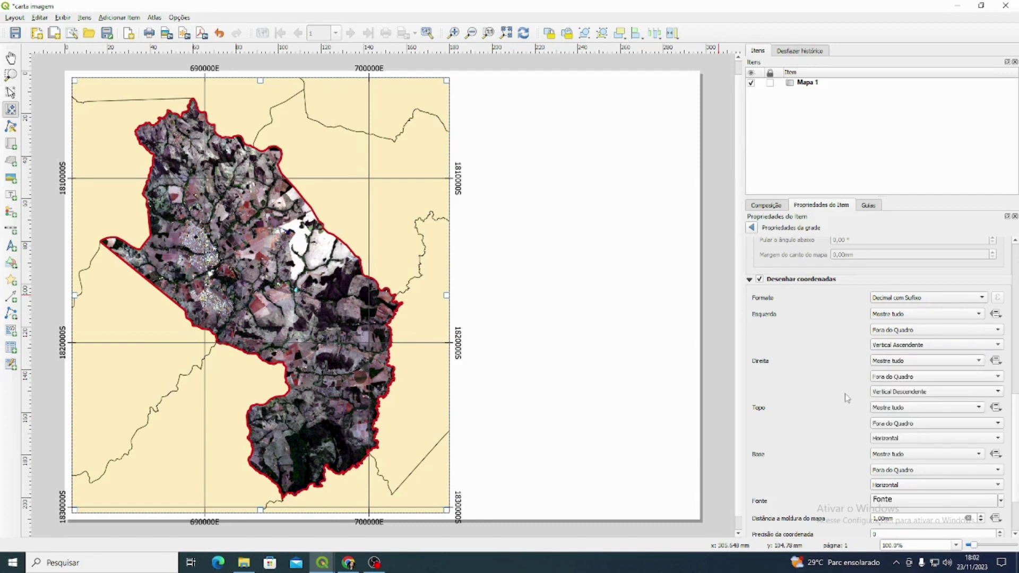
Step: Change the grid's frame style to Linhas interiores
scroll(846, 391, "up", 6)
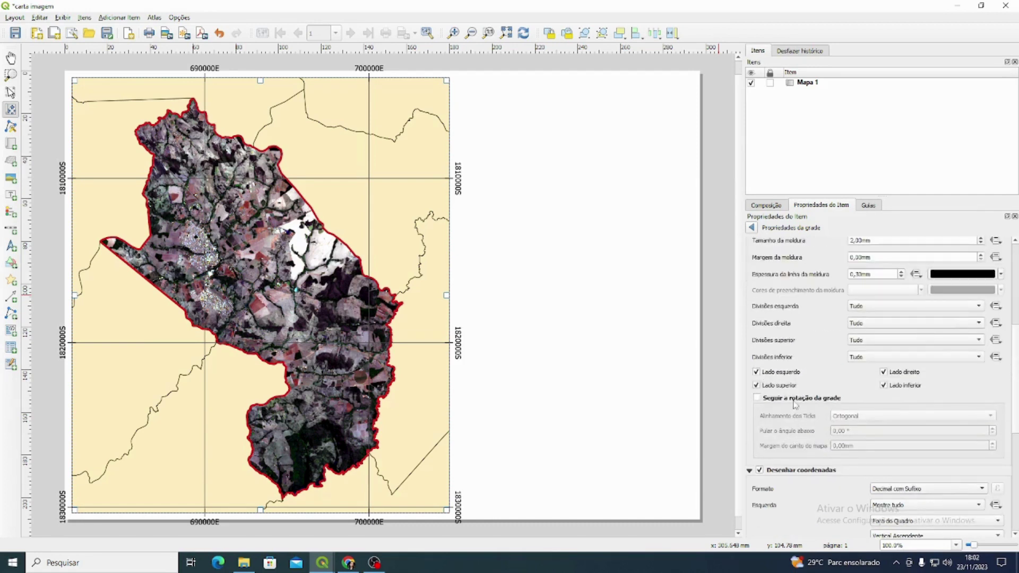
scroll(795, 405, "up", 5)
left_click(872, 385)
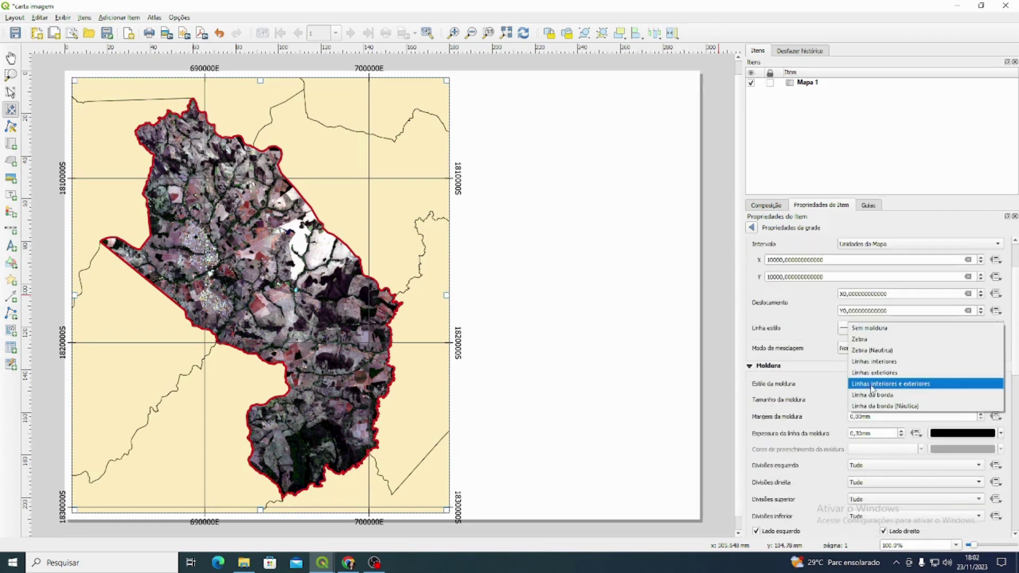
left_click(918, 366)
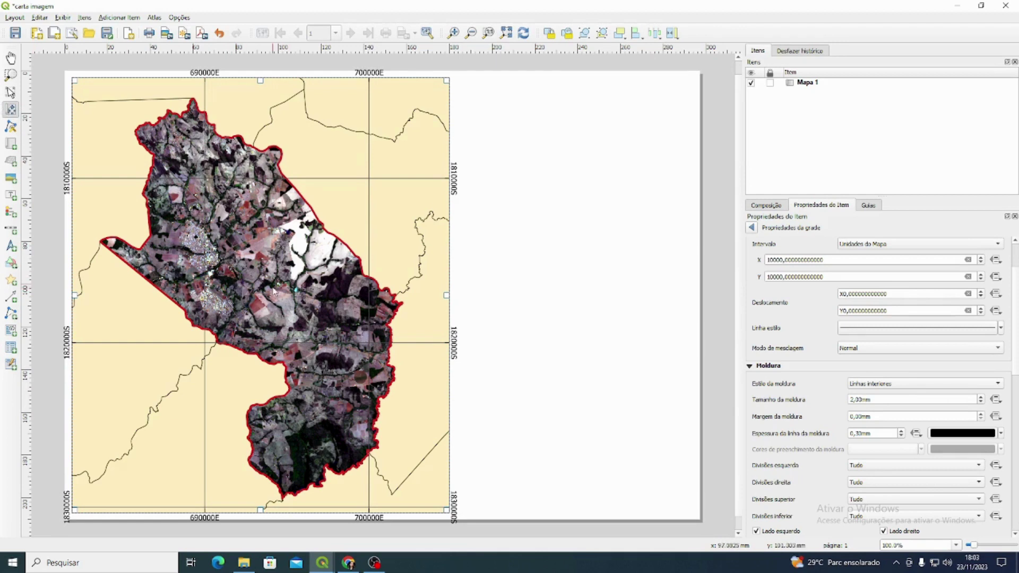
Step: Shift the map content slightly upward within Mapa 1, and nudge the map item slightly to the right on the page
left_click_drag(275, 291, 300, 285)
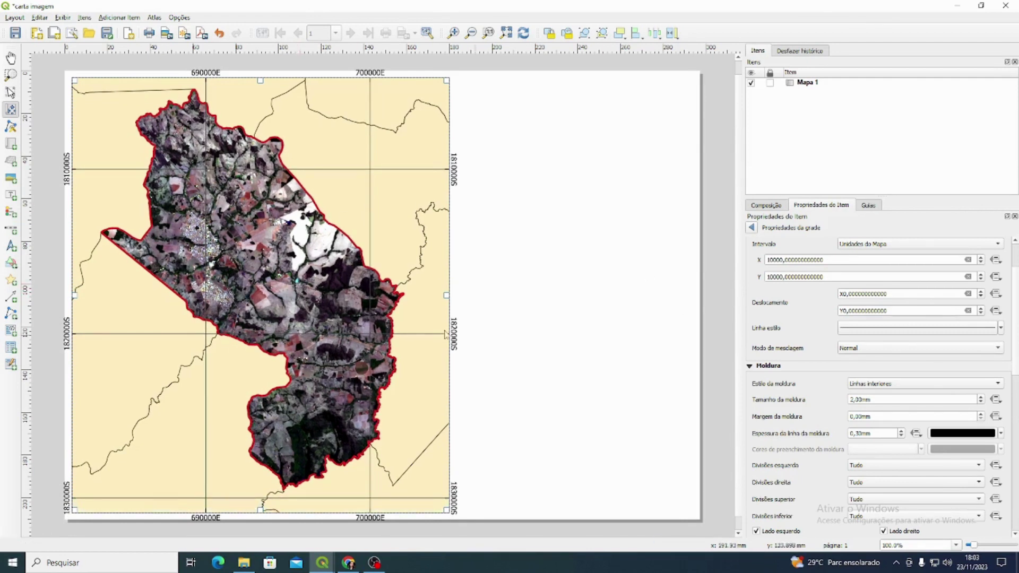
left_click(11, 92)
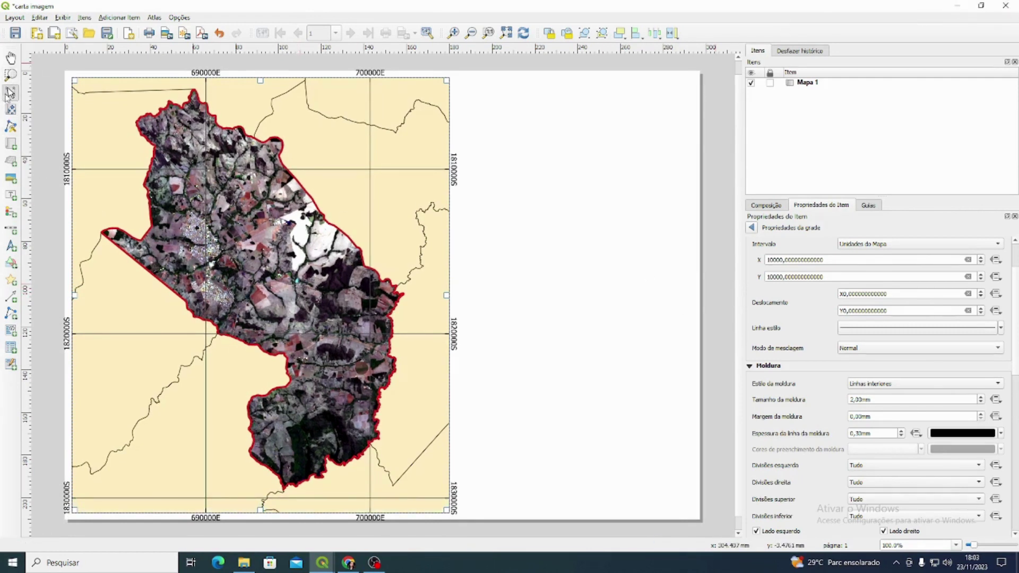
left_click_drag(225, 263, 229, 264)
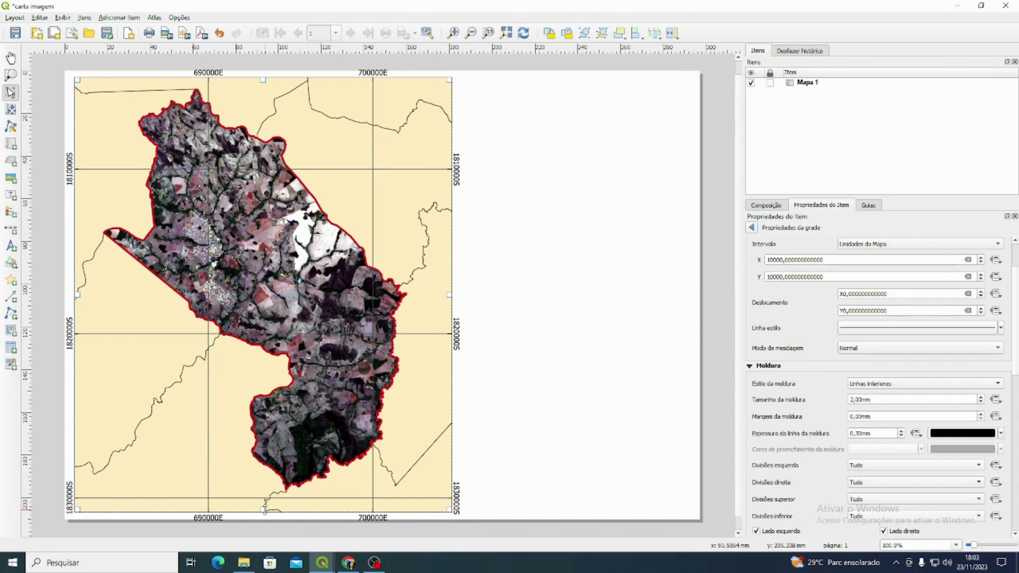
Step: Set the font of the grid coordinate labels to Georgia
scroll(780, 451, "down", 4)
scroll(802, 425, "down", 9)
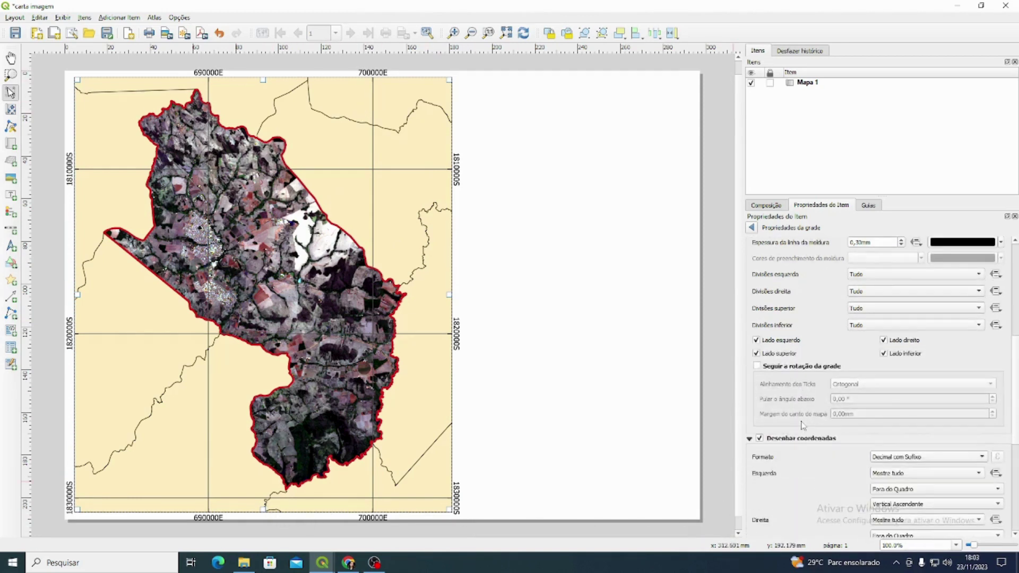
left_click(890, 424)
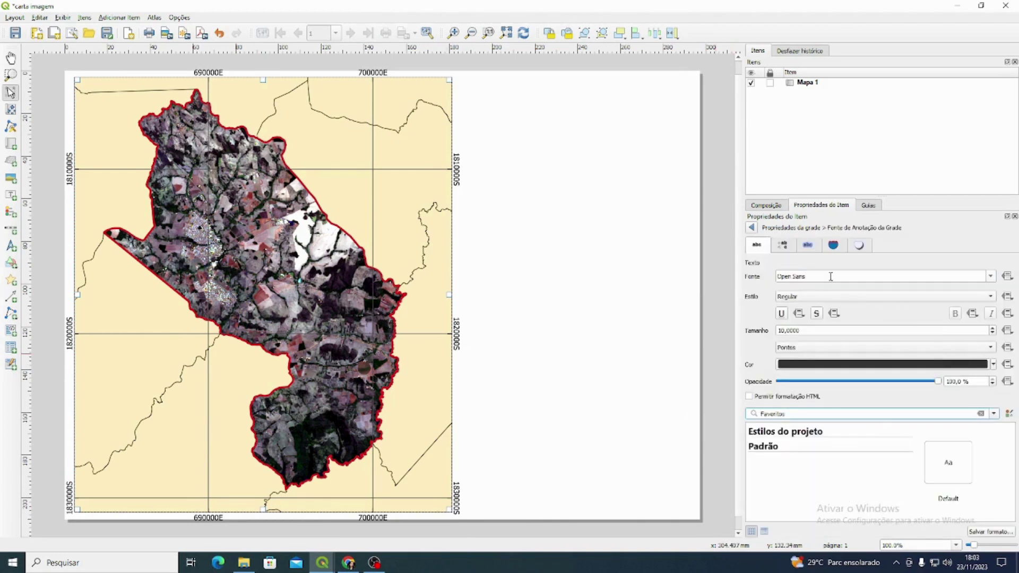
left_click_drag(831, 277, 743, 290)
type("georgia")
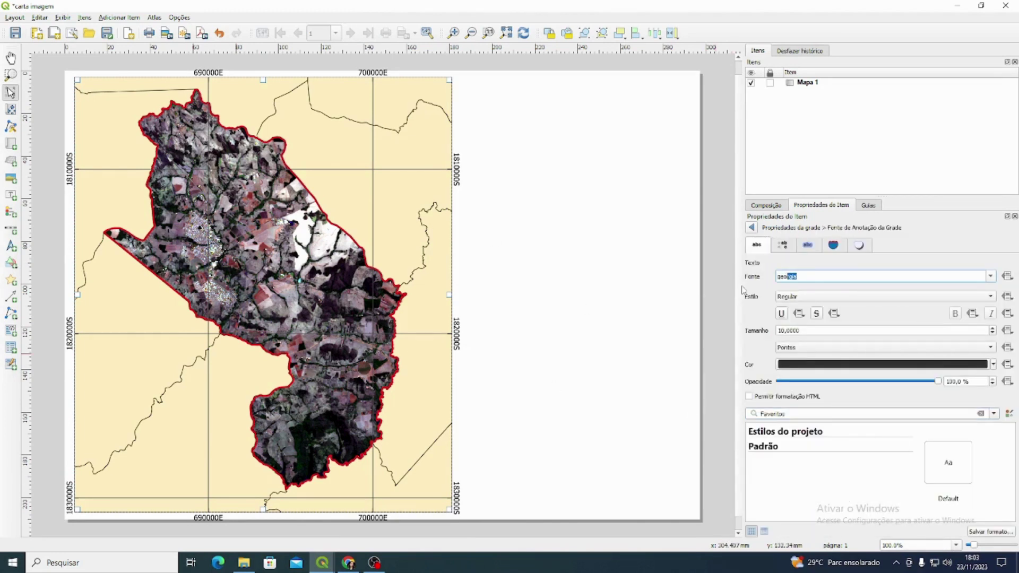
key("Return")
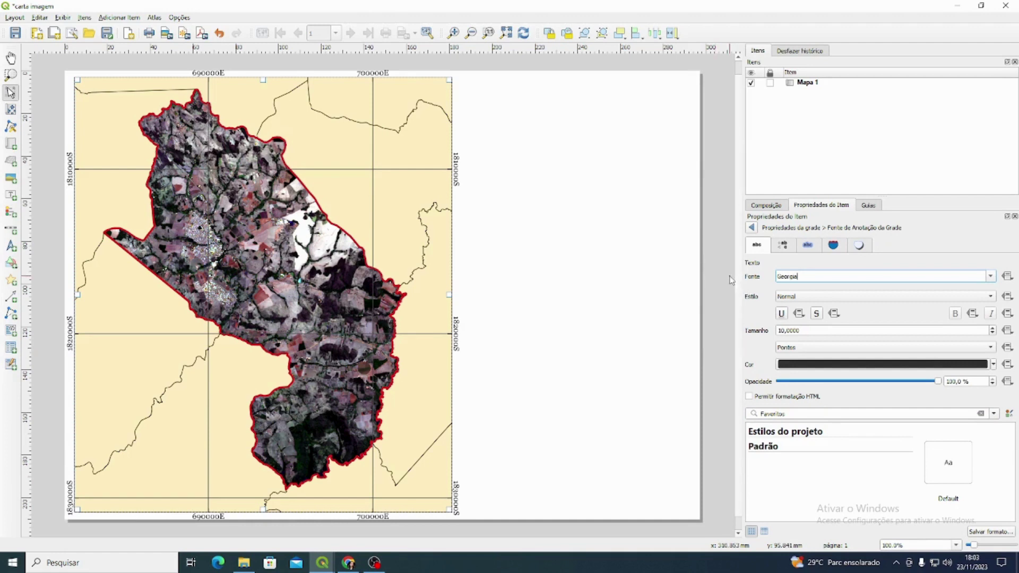
left_click(751, 227)
left_click(553, 276)
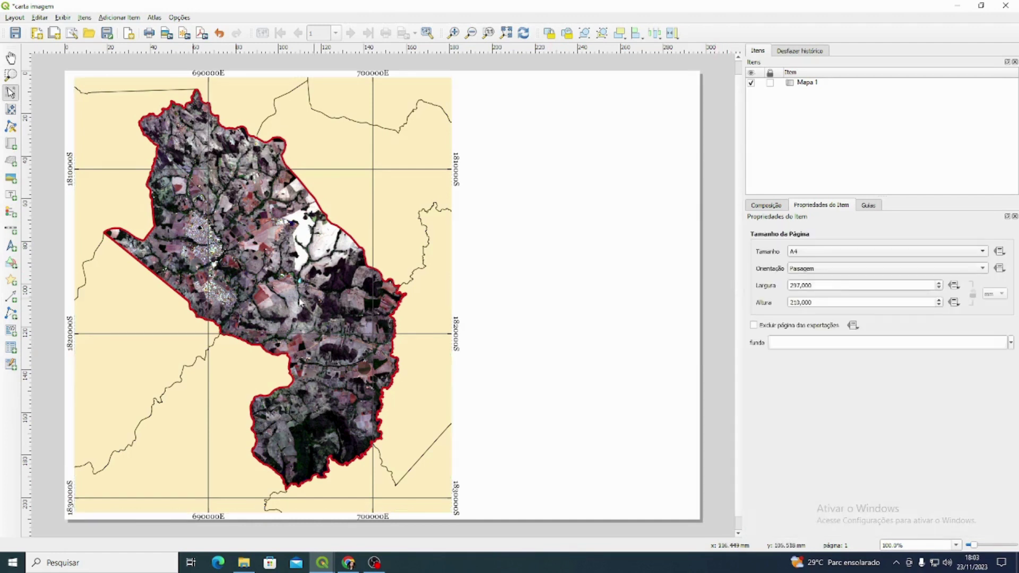
Step: Enable the frame (Moldura) around Mapa 1 and save the project
left_click(805, 82)
scroll(759, 454, "down", 3)
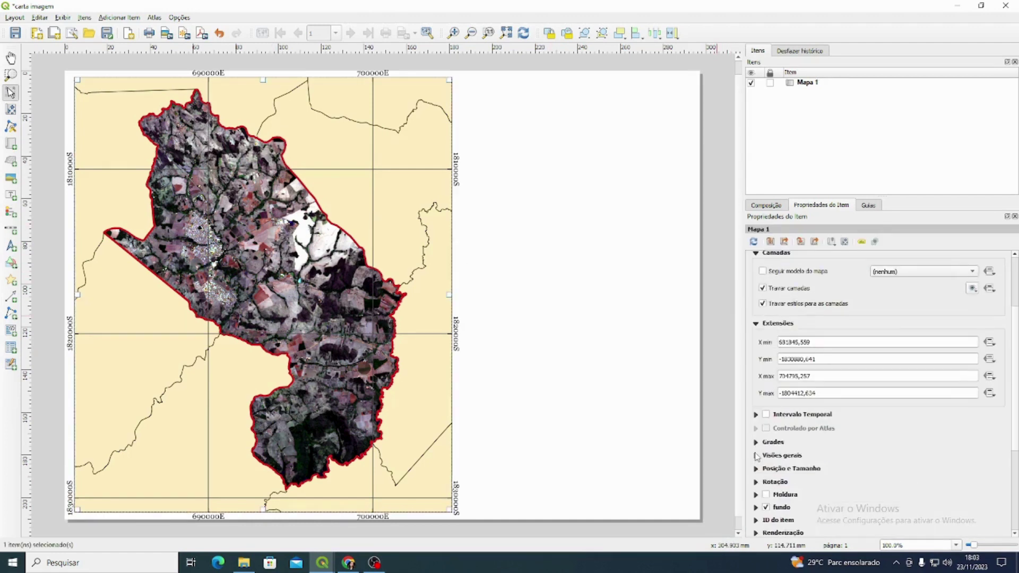
left_click(767, 495)
left_click(609, 421)
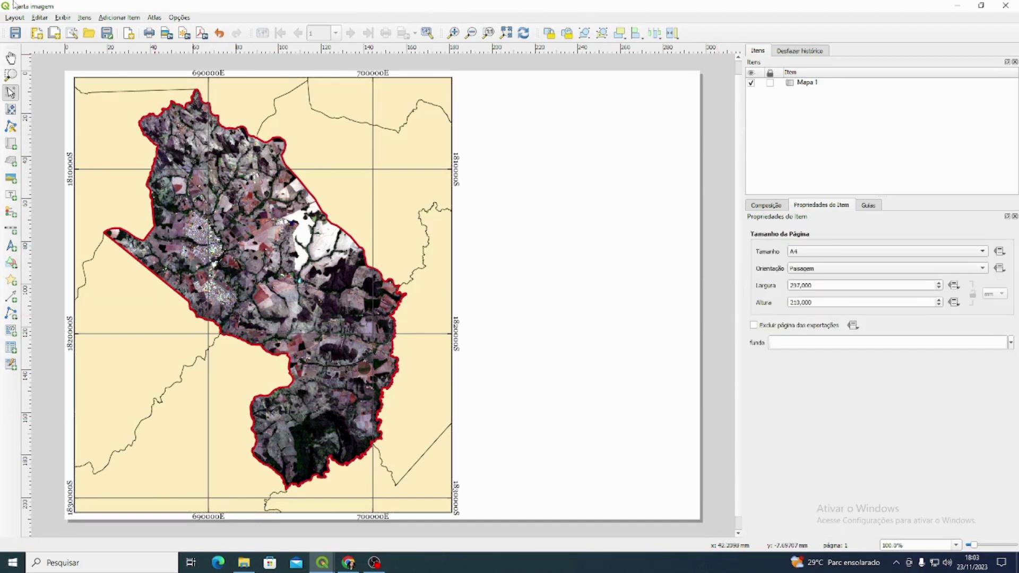
key("ctrl+s")
Step: Switch to File Explorer and check the Processamento folder for the saved project file
mouse_move(322, 563)
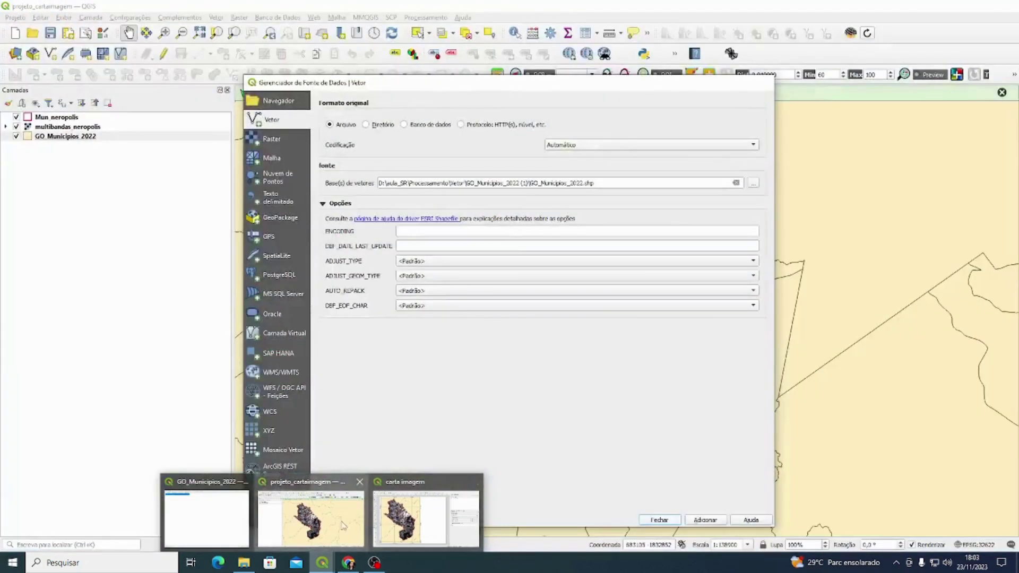
left_click(308, 521)
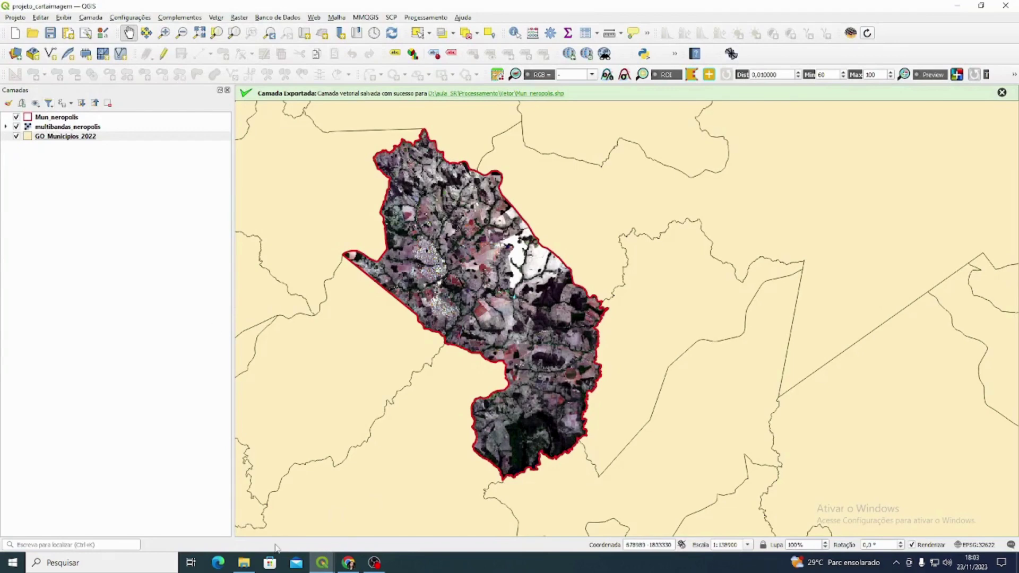
mouse_move(252, 569)
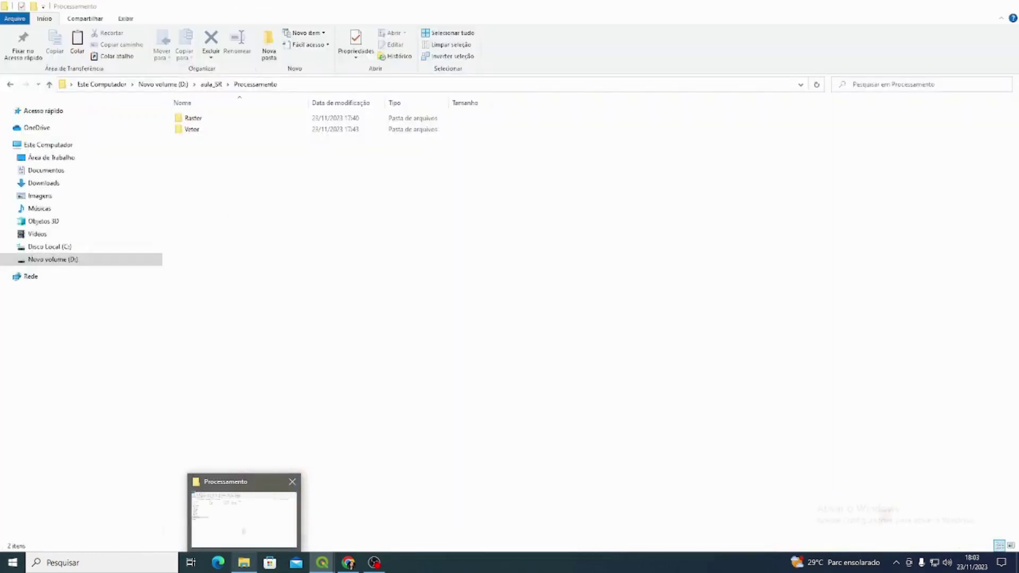
left_click(239, 544)
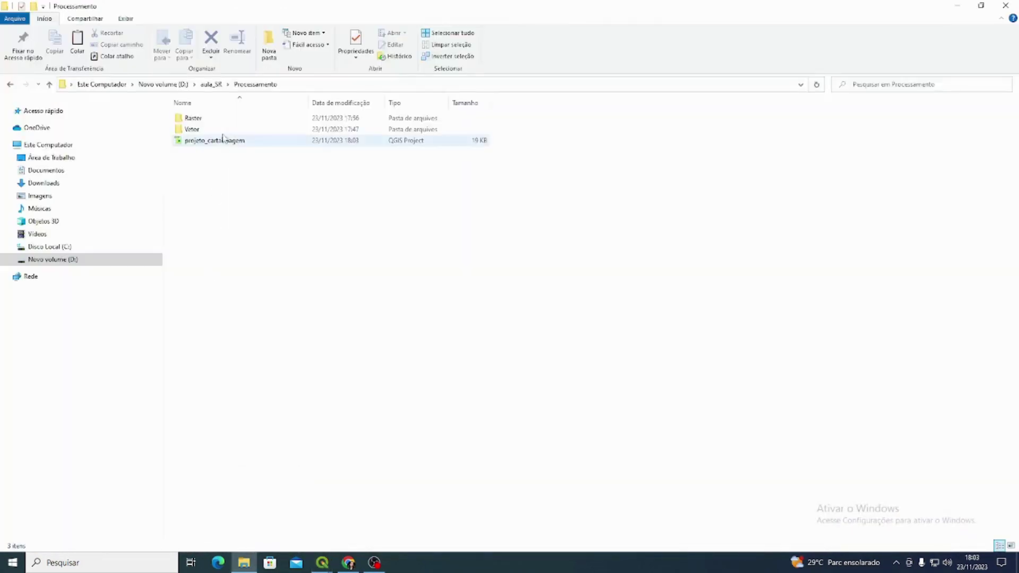
Step: Return to the main QGIS project window and add the South America vector layer from a__031_001_americaDoSul.shp
mouse_move(323, 563)
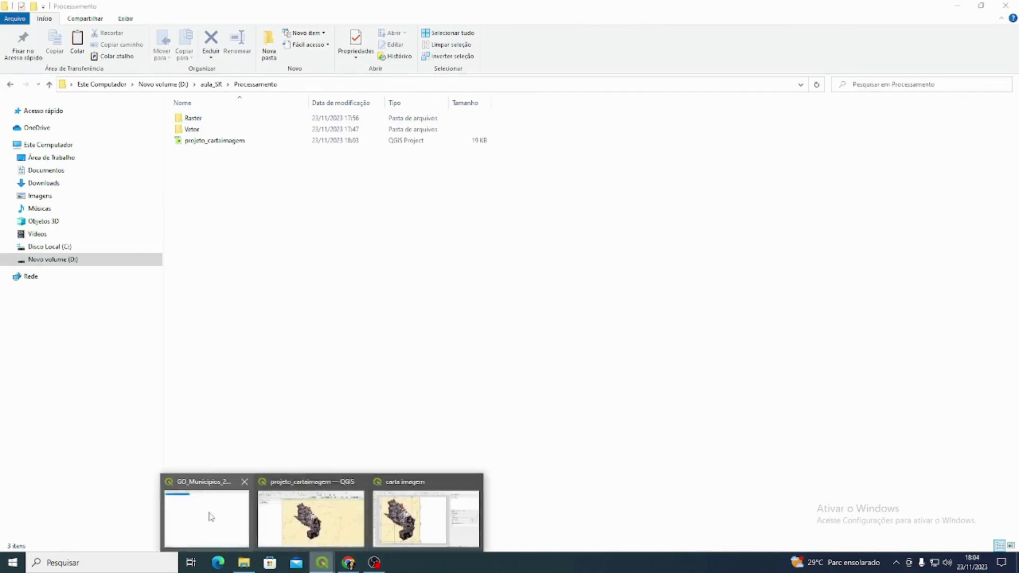
left_click(305, 514)
left_click(85, 18)
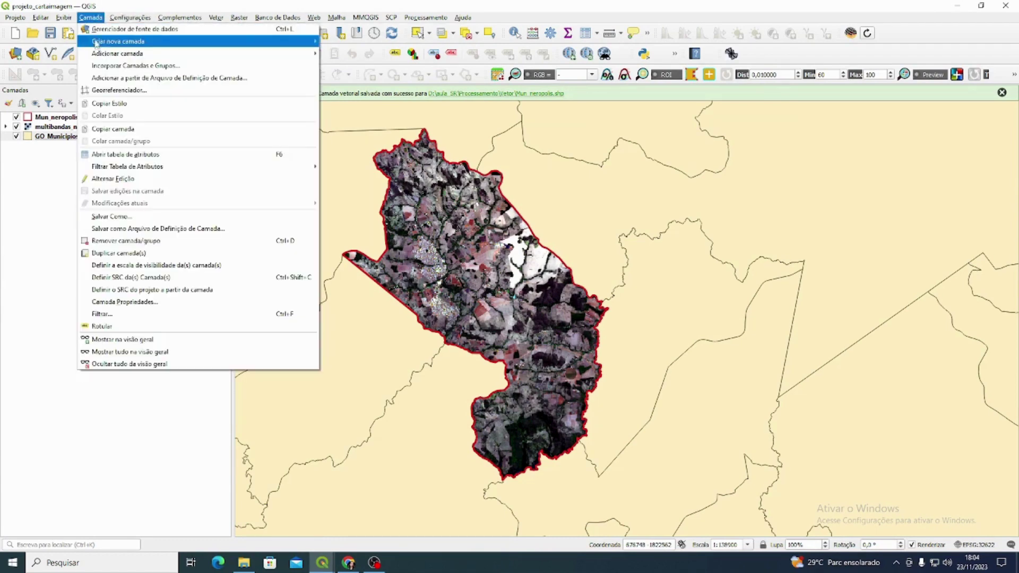
mouse_move(117, 57)
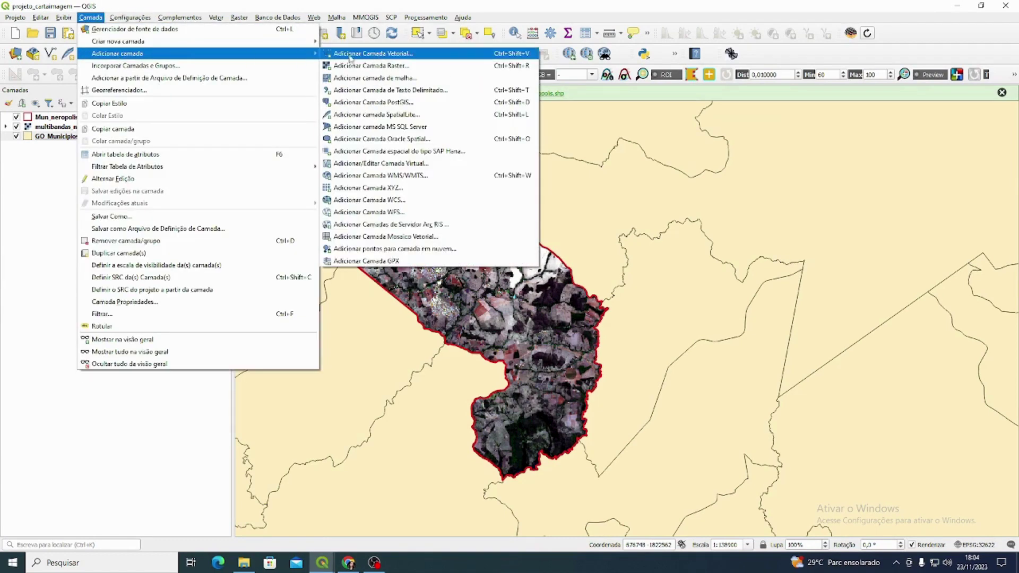
left_click(404, 56)
left_click(754, 184)
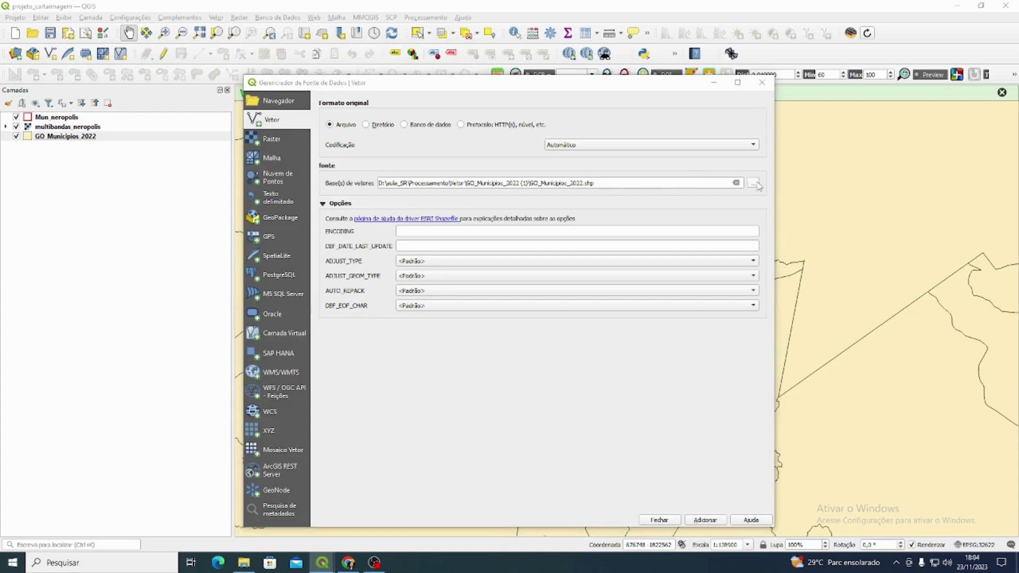
left_click(482, 118)
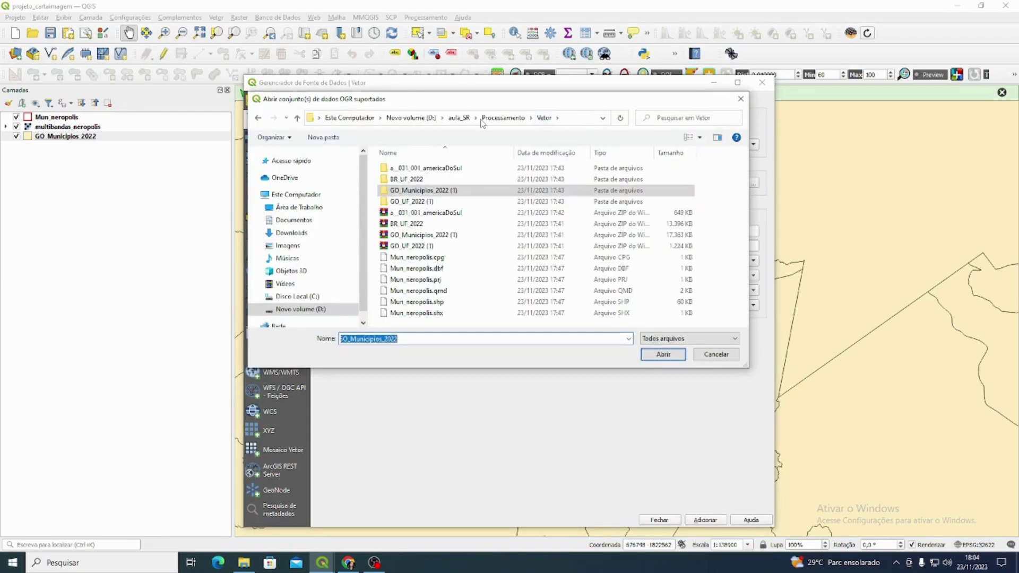
left_click(446, 169)
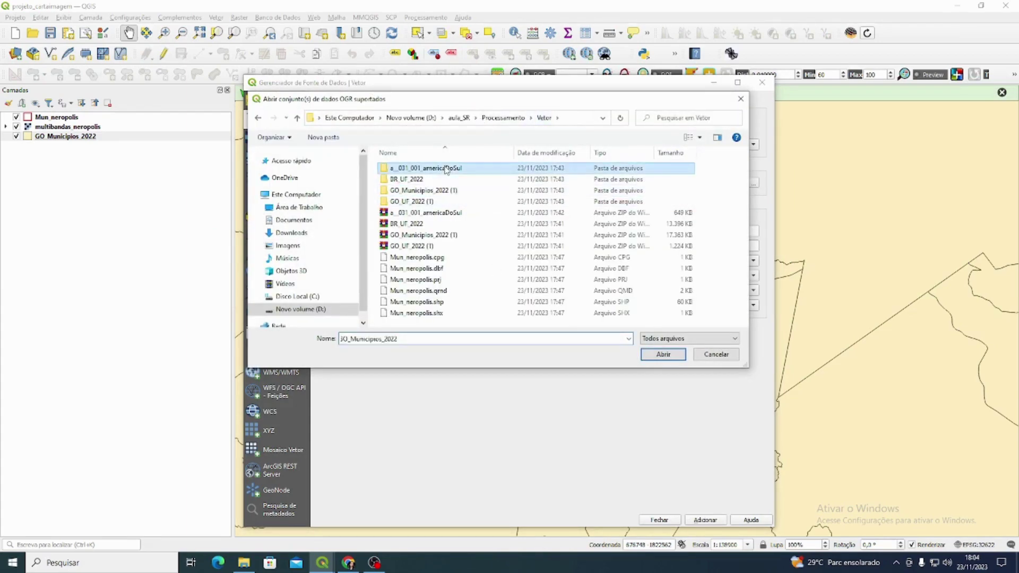
left_click(713, 182)
double_click(637, 170)
left_click(525, 202)
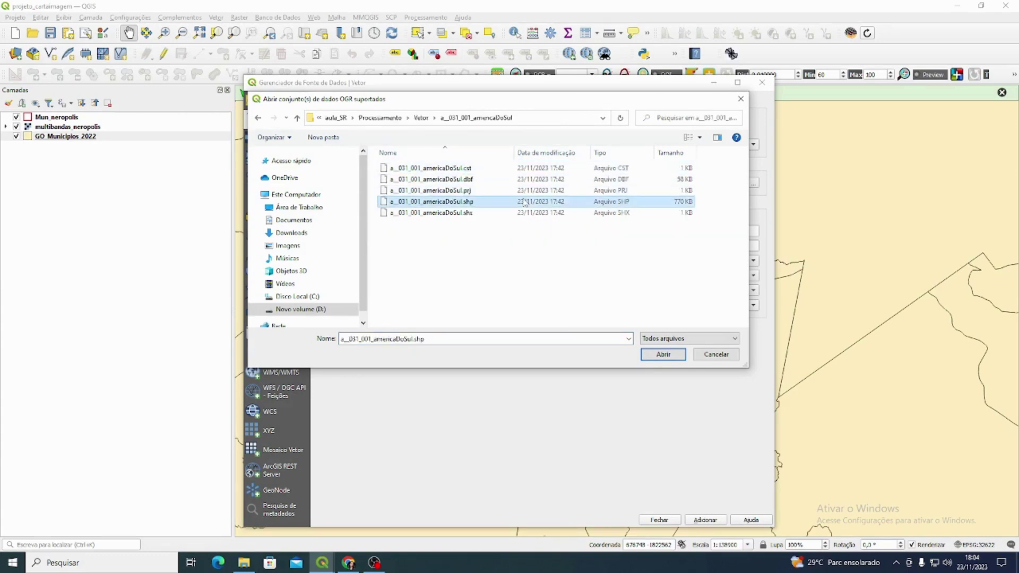
left_click(663, 355)
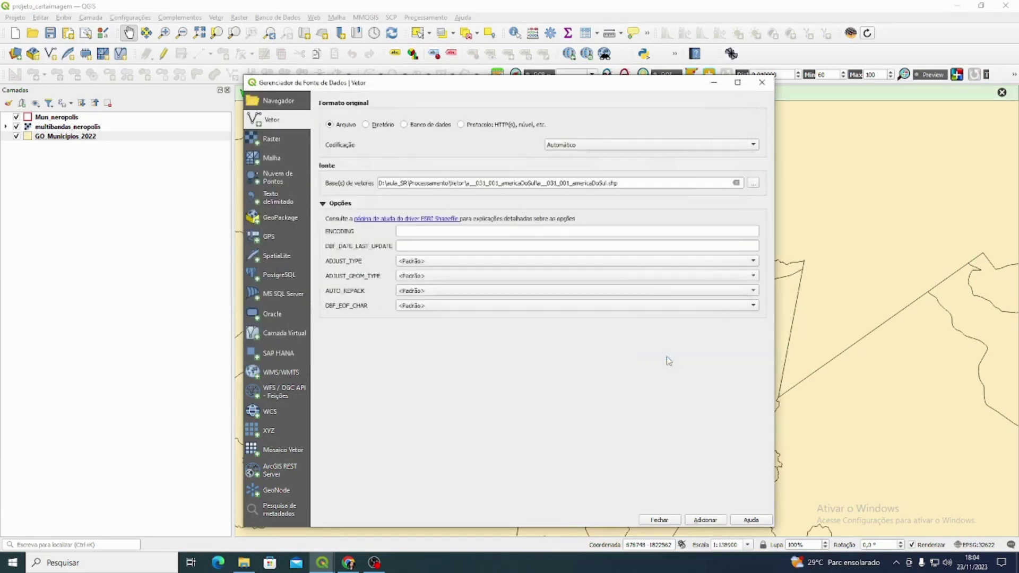
left_click(705, 520)
Step: Add the Brazilian states vector layer from BR_UF_2022.shp in the BR_UF_2022 folder
left_click(754, 183)
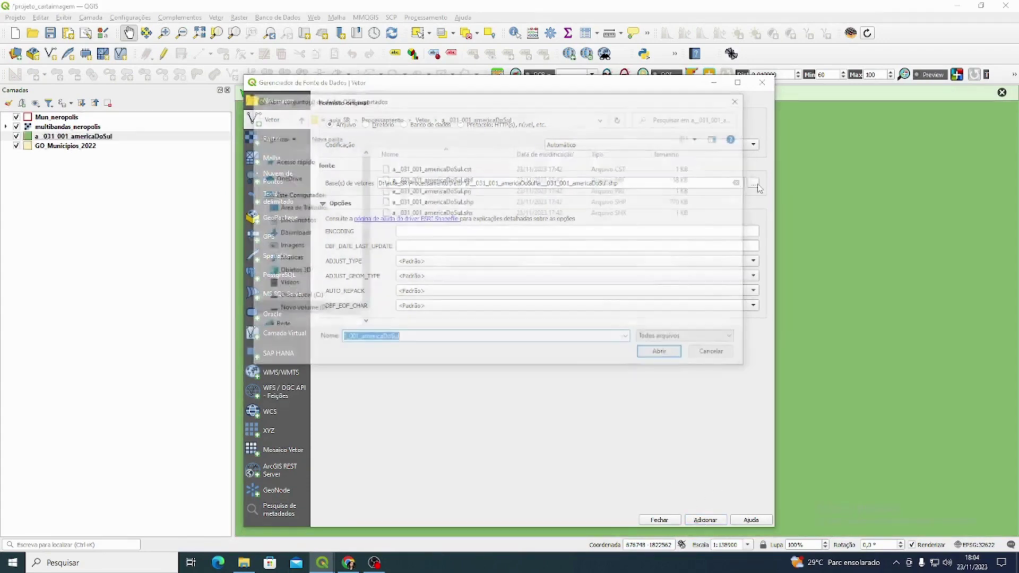
left_click(425, 117)
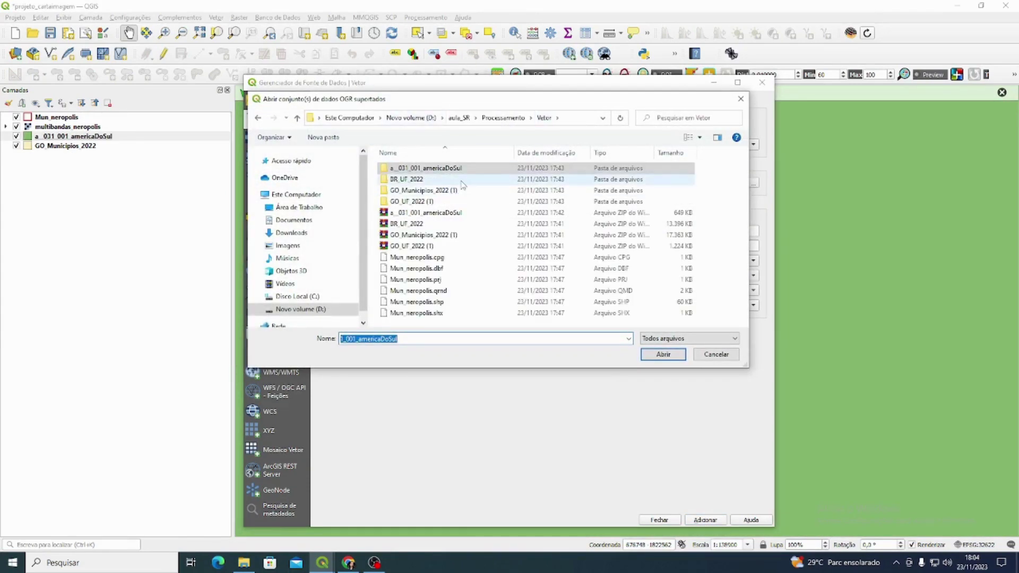
double_click(406, 179)
left_click(412, 202)
left_click(663, 354)
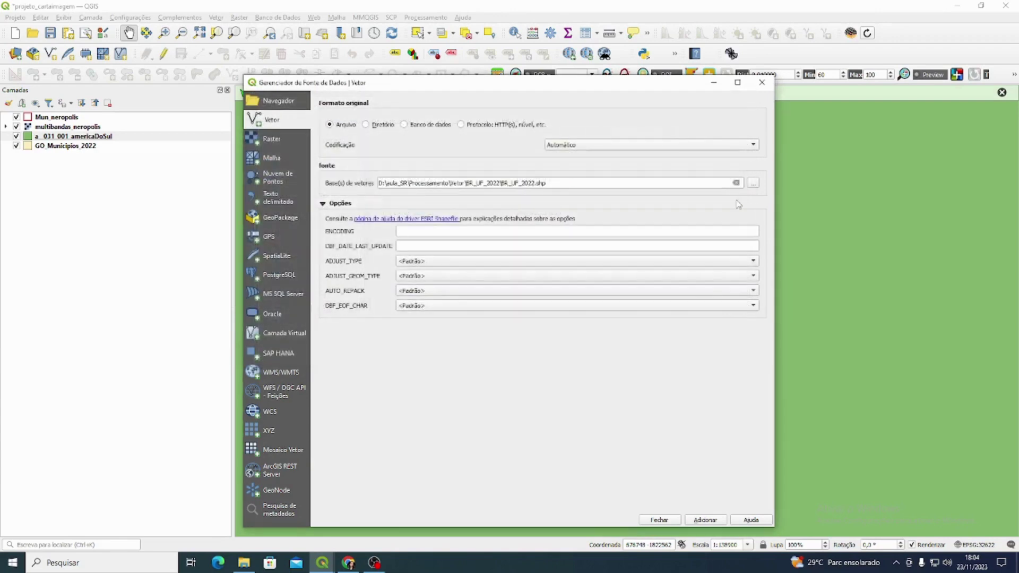
left_click(718, 520)
Step: Add the Goiás state vector layer from GO_UF_2022.shp in the GO_UF_2022 (1) folder and close the data source manager
left_click(753, 184)
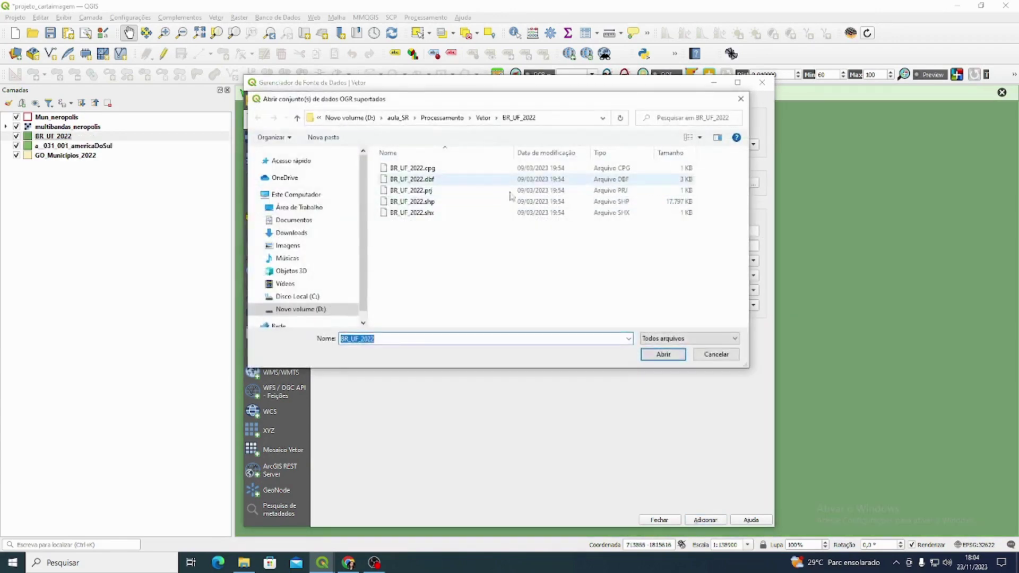
left_click(489, 118)
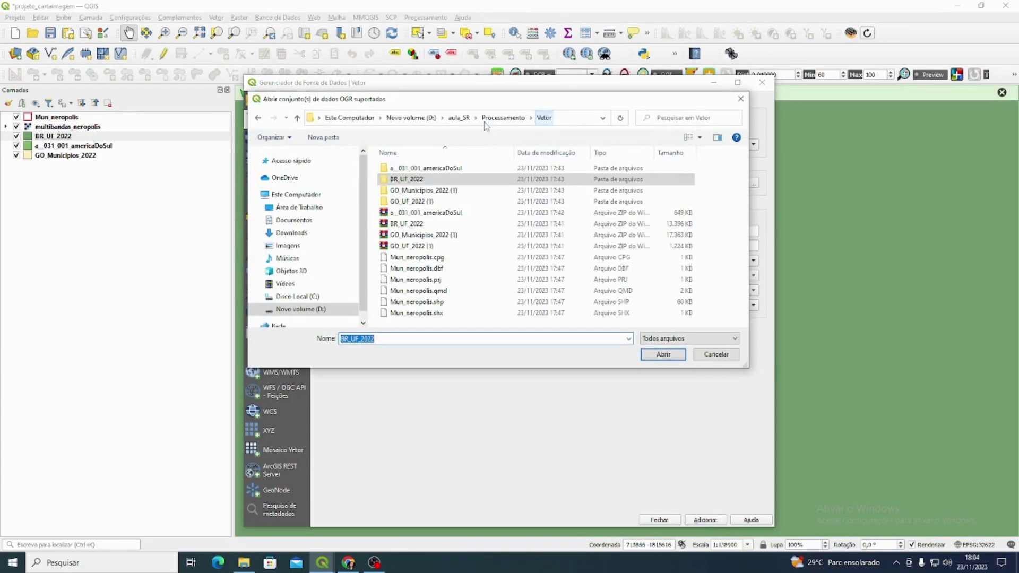
double_click(435, 202)
left_click(500, 202)
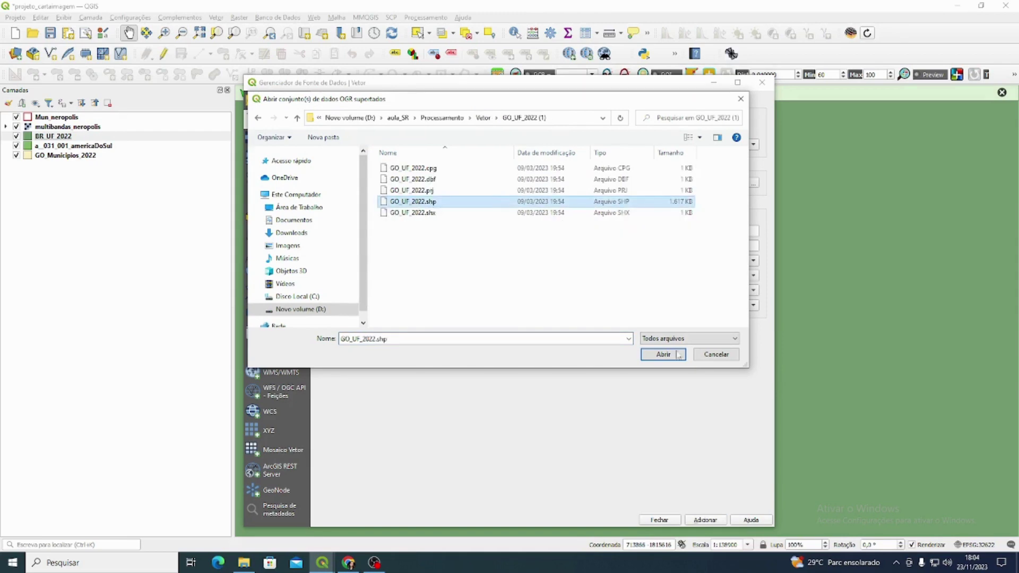
left_click(678, 355)
left_click(693, 521)
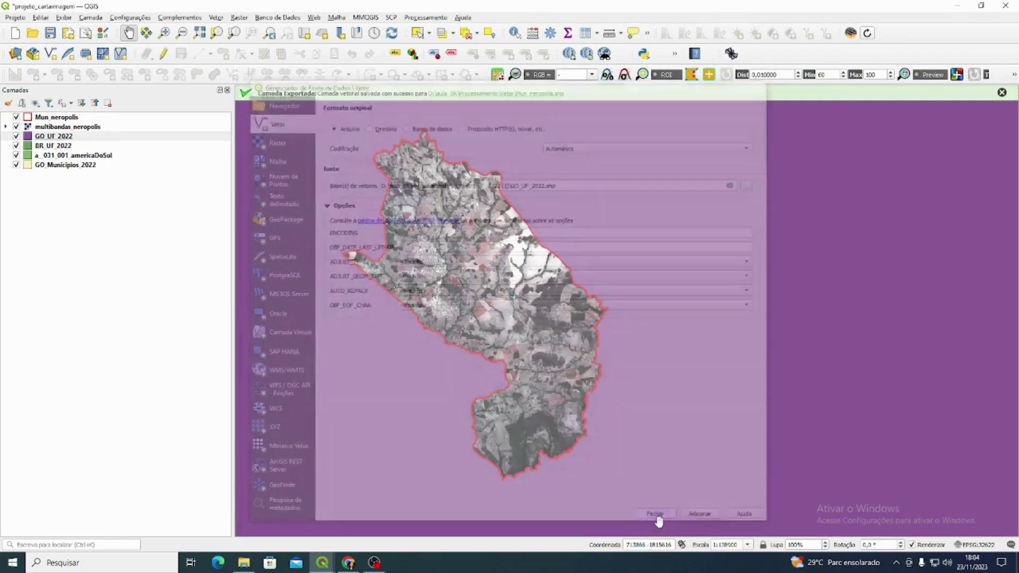
Step: Move the GO_Municipios_2022 layer above GO_UF_2022 in the layer order
scroll(555, 297, "down", 5)
scroll(556, 297, "down", 3)
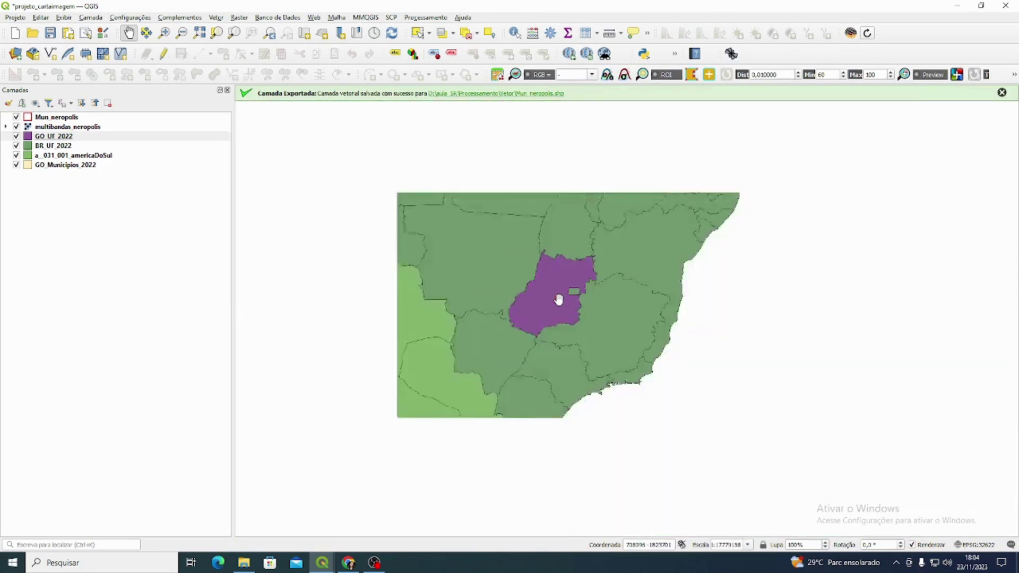
scroll(558, 297, "up", 1)
left_click(68, 137)
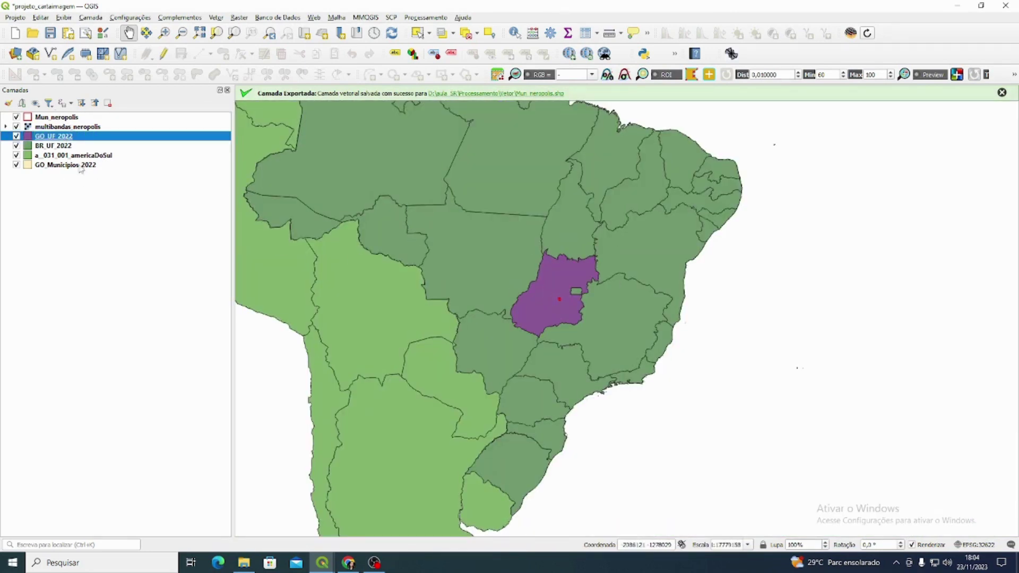
left_click_drag(81, 169, 74, 132)
scroll(581, 299, "up", 2)
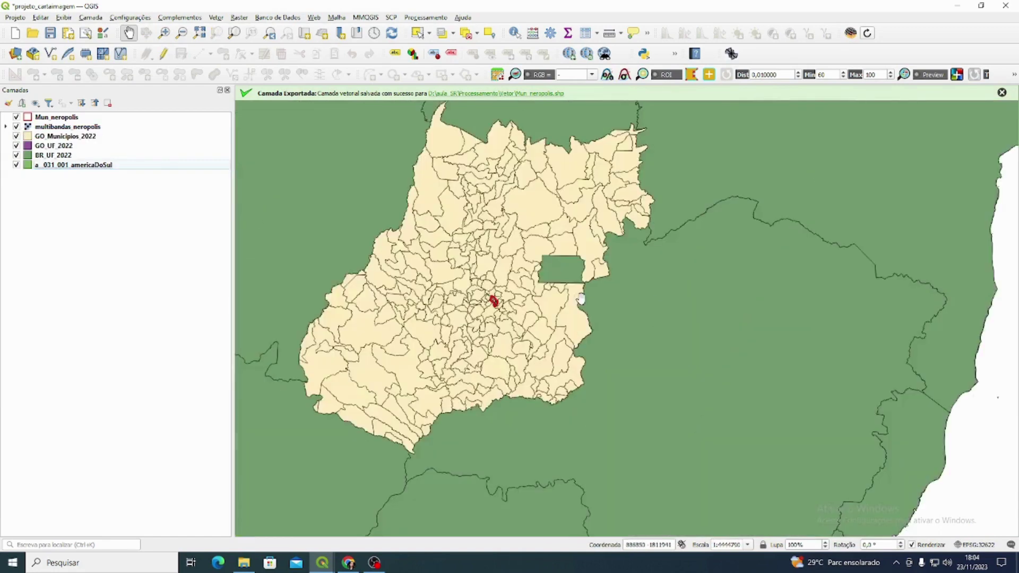
Step: Hide and show the GO_Municipios_2022 layer to compare the municipal divisions with the Goiás state polygon beneath
scroll(496, 303, "up", 5)
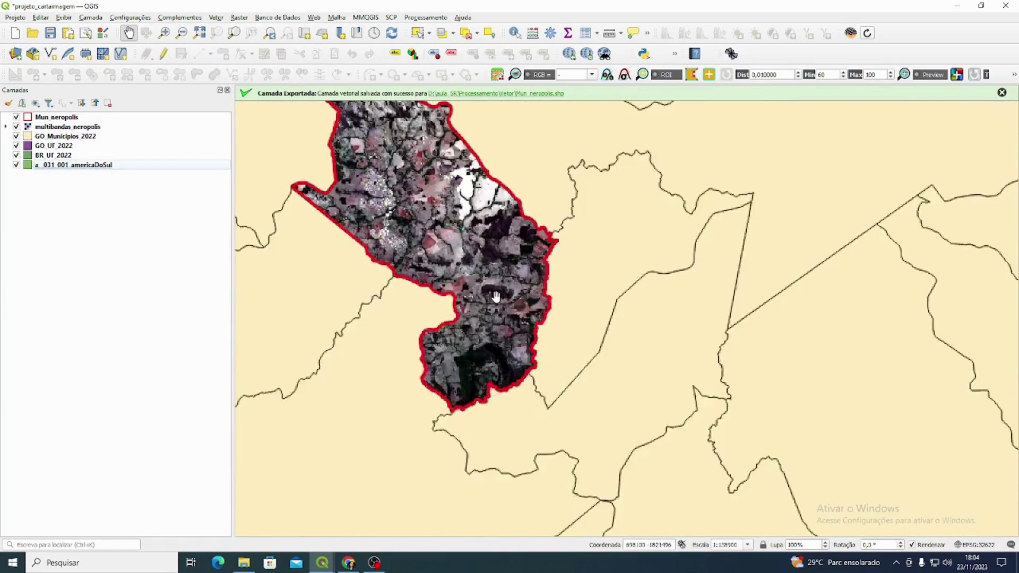
scroll(496, 297, "down", 1)
left_click(37, 137)
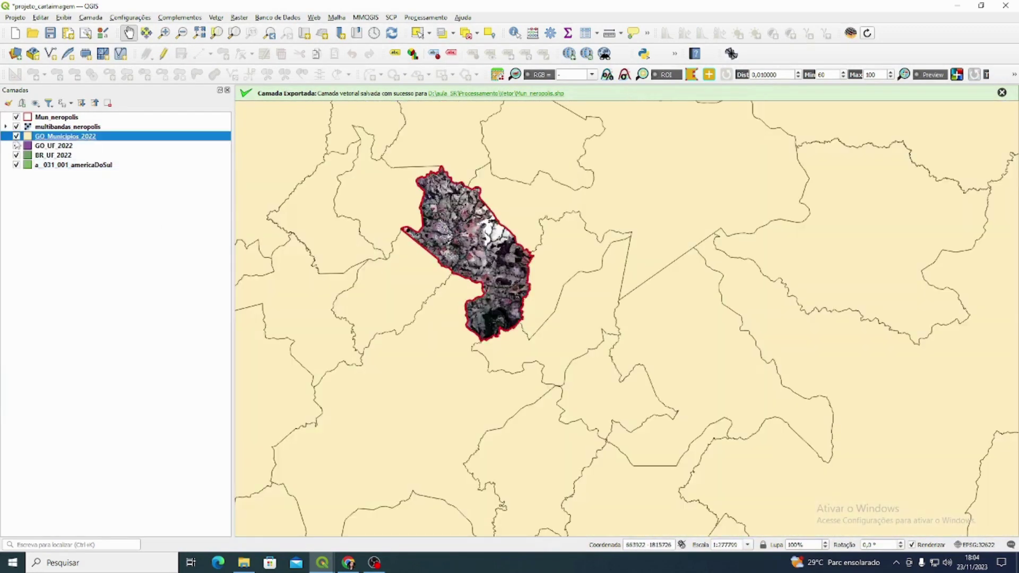
left_click(17, 136)
scroll(504, 307, "down", 4)
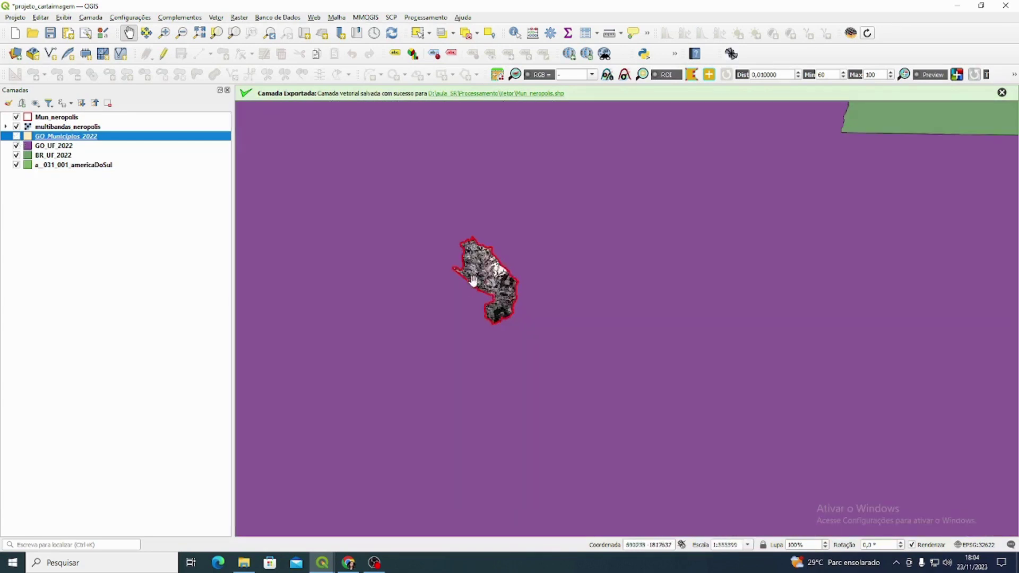
left_click_drag(473, 282, 538, 309)
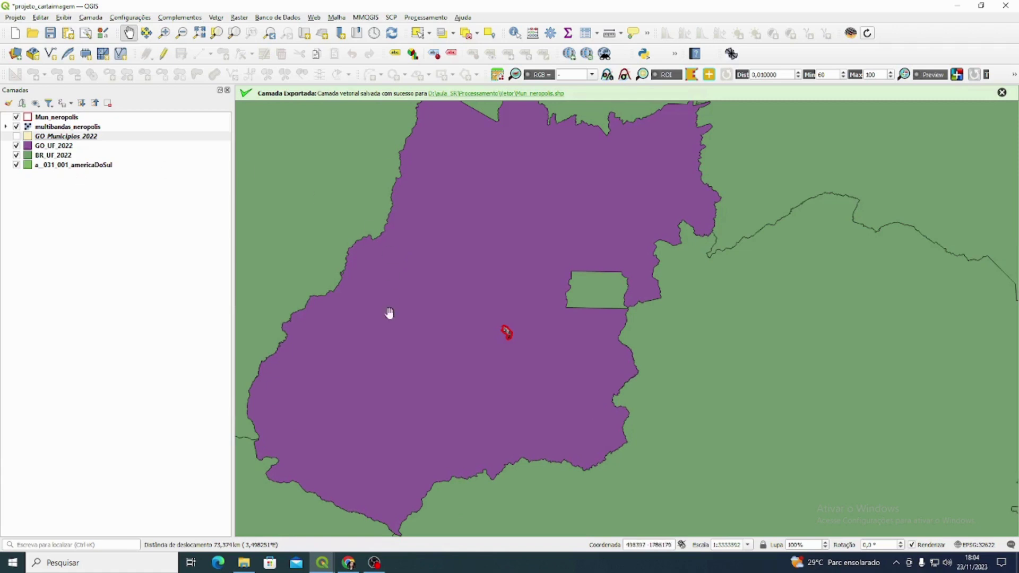
mouse_move(440, 311)
left_mouse_down()
mouse_move(441, 335)
mouse_move(458, 305)
left_mouse_up()
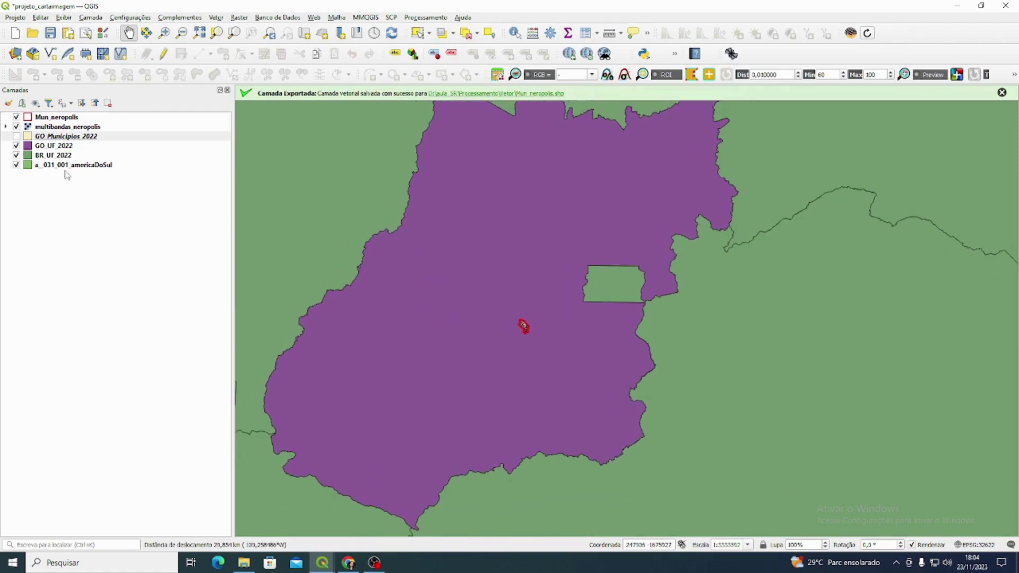
left_click(68, 147)
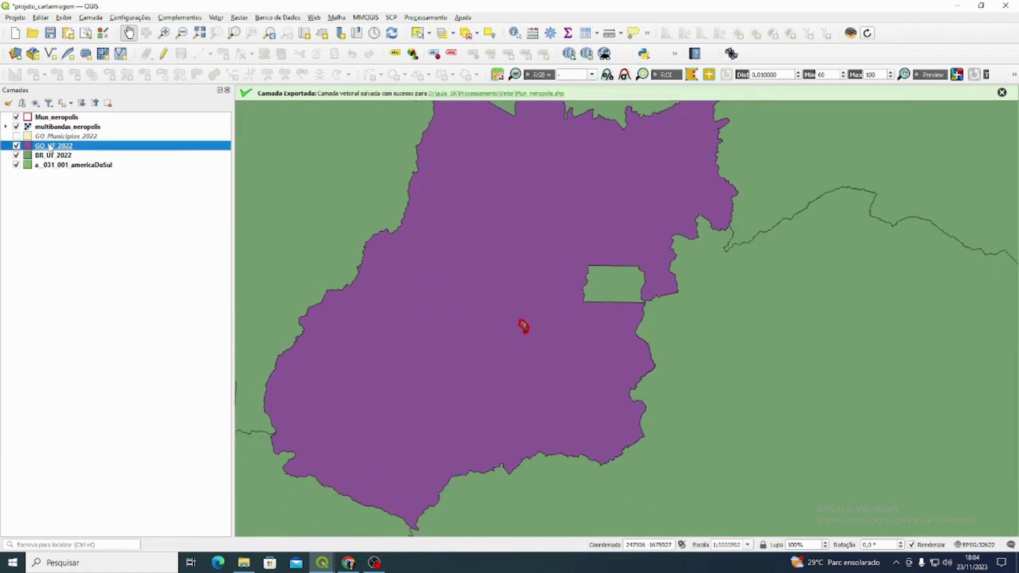
left_click(16, 136)
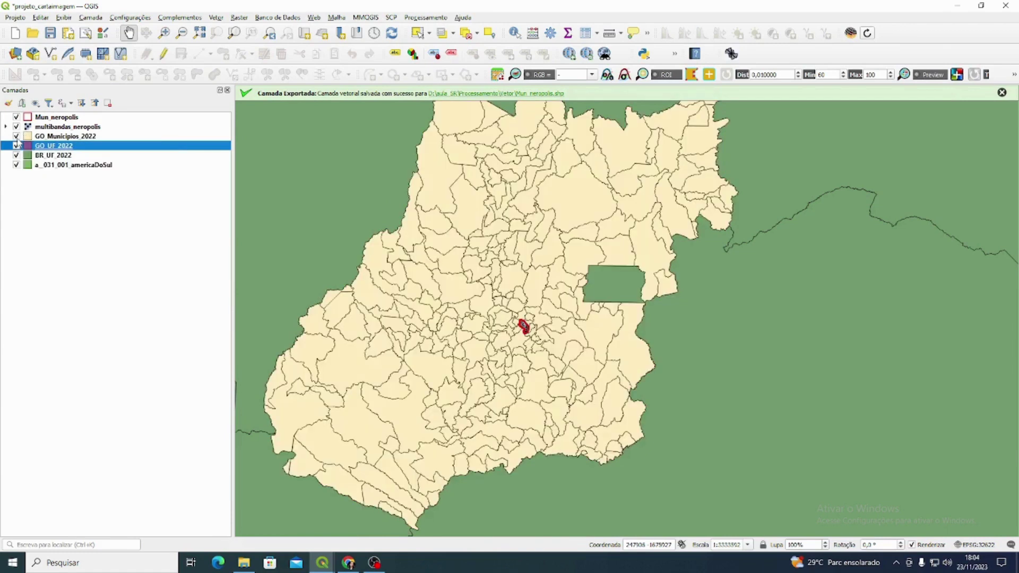
Step: Hide the multibandas_neropolis raster and set the Mun_neropolis layer's simple fill colour to solid red
scroll(531, 325, "up", 1)
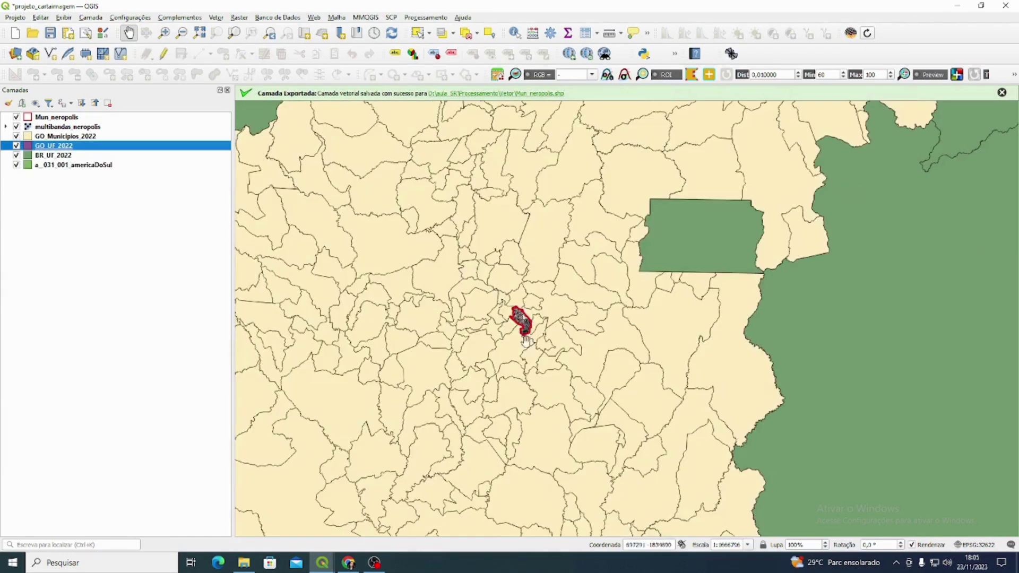
left_click(17, 127)
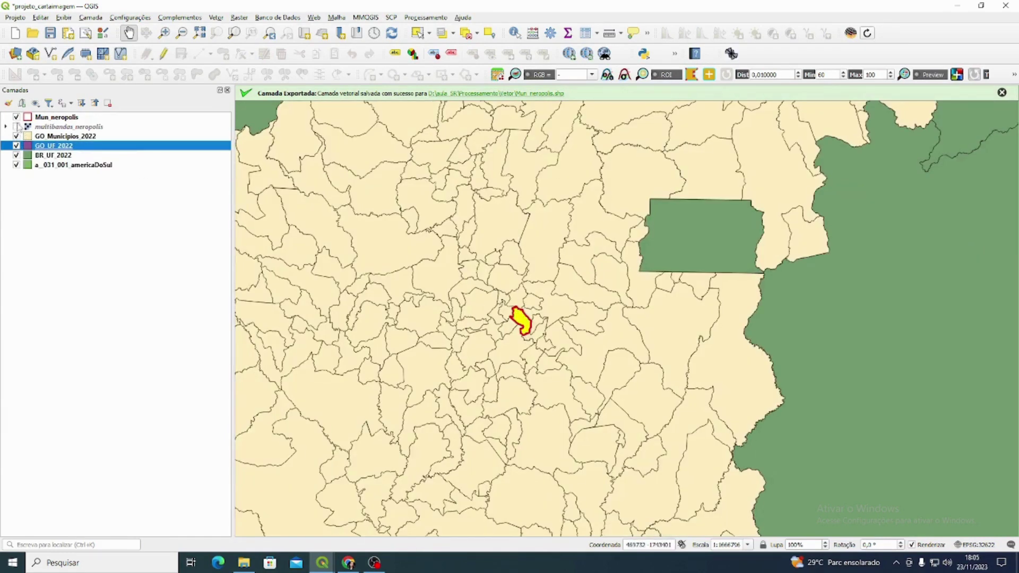
left_click(36, 117)
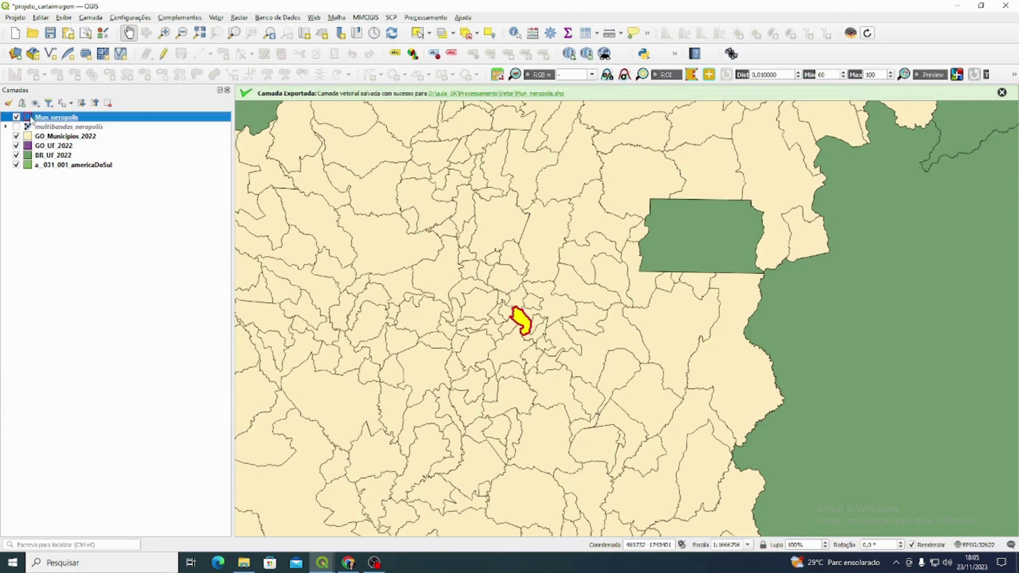
double_click(57, 118)
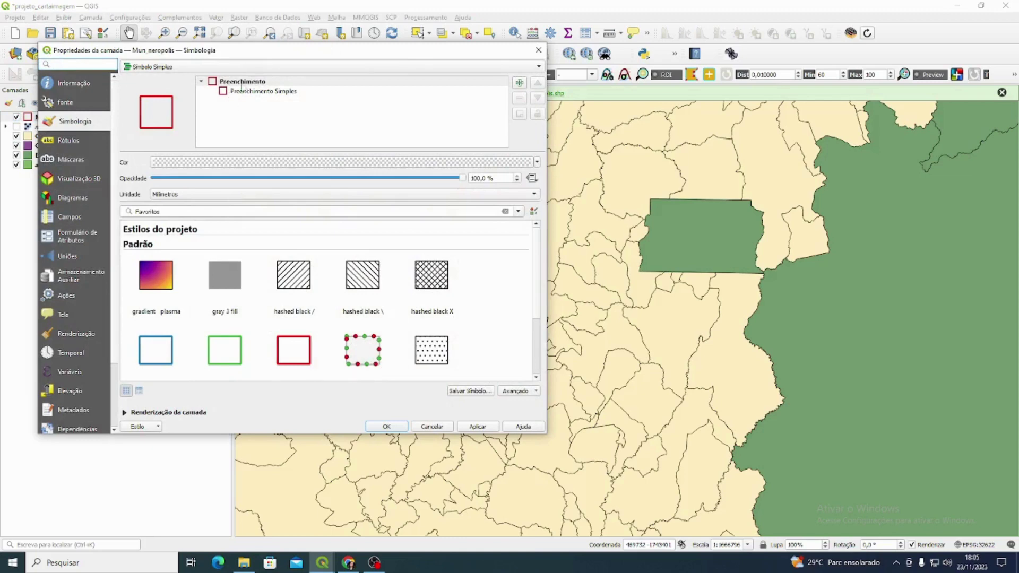
left_click(259, 92)
left_click(512, 181)
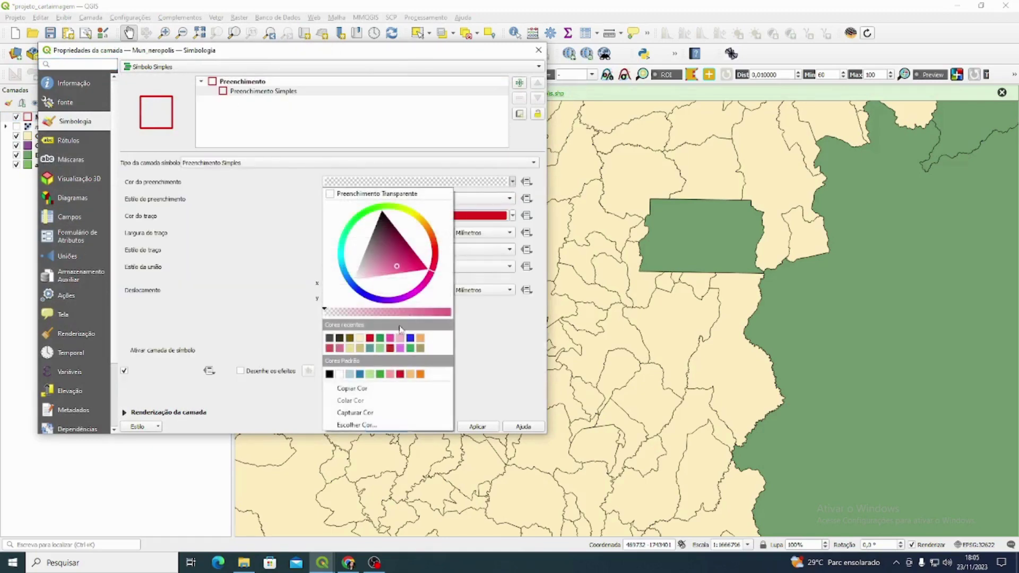
left_click(370, 339)
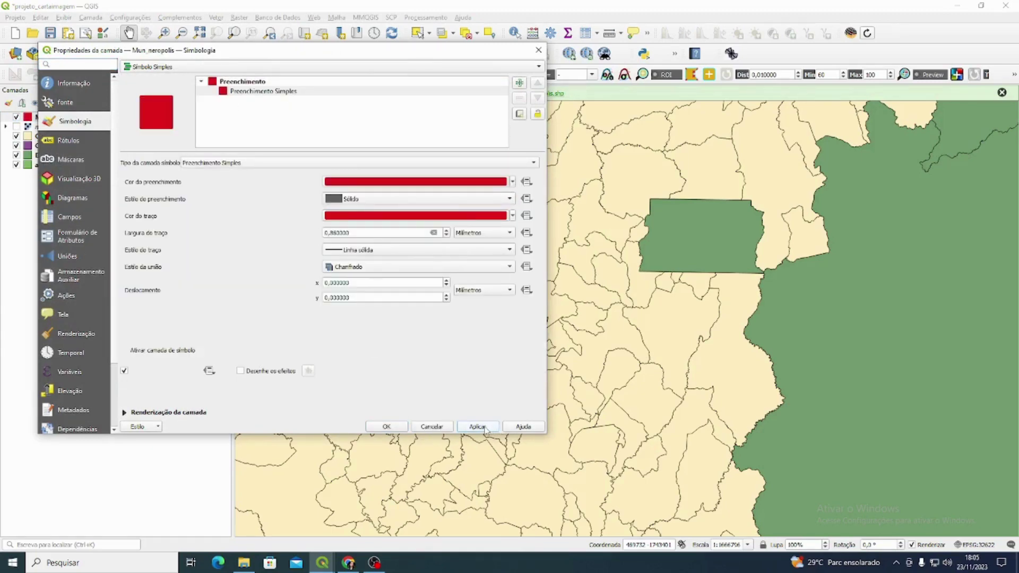
left_click(390, 426)
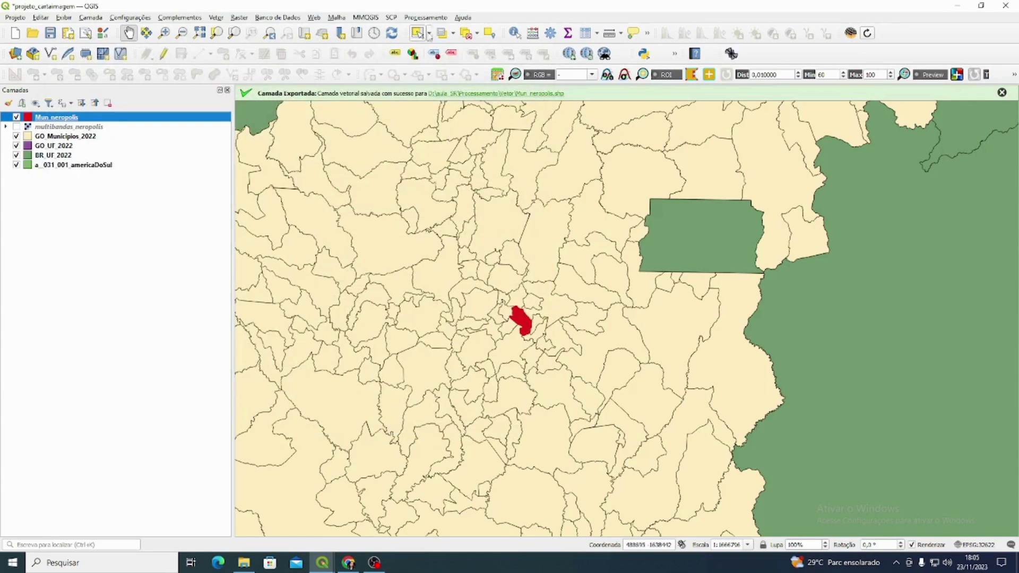
Step: Clear the feature selection and apply a drop shadow (Sombra projetada) effect to the Mun_neropolis fill
left_click(466, 33)
scroll(525, 317, "up", 1)
scroll(525, 318, "up", 1)
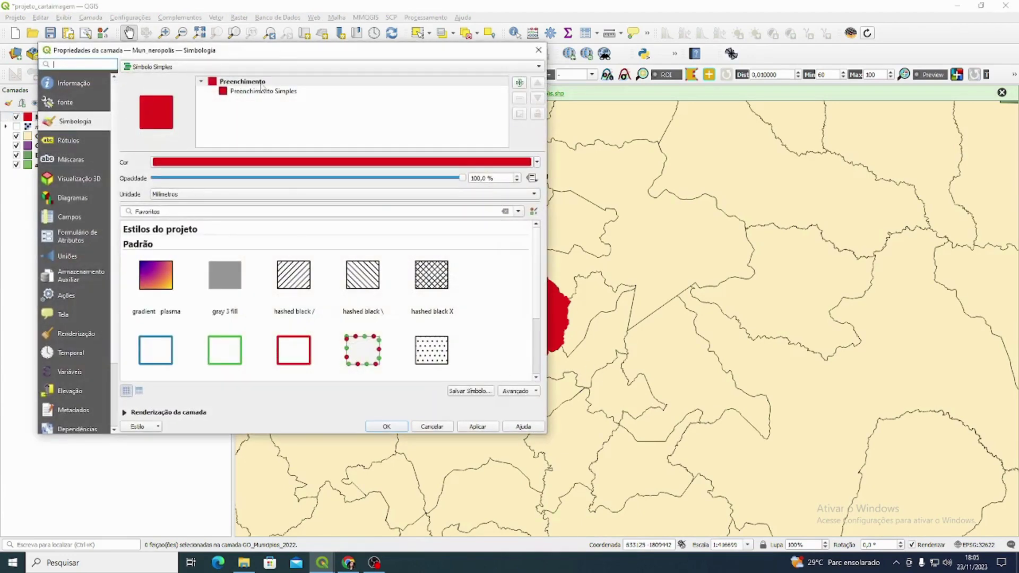
left_click(276, 93)
left_click(240, 371)
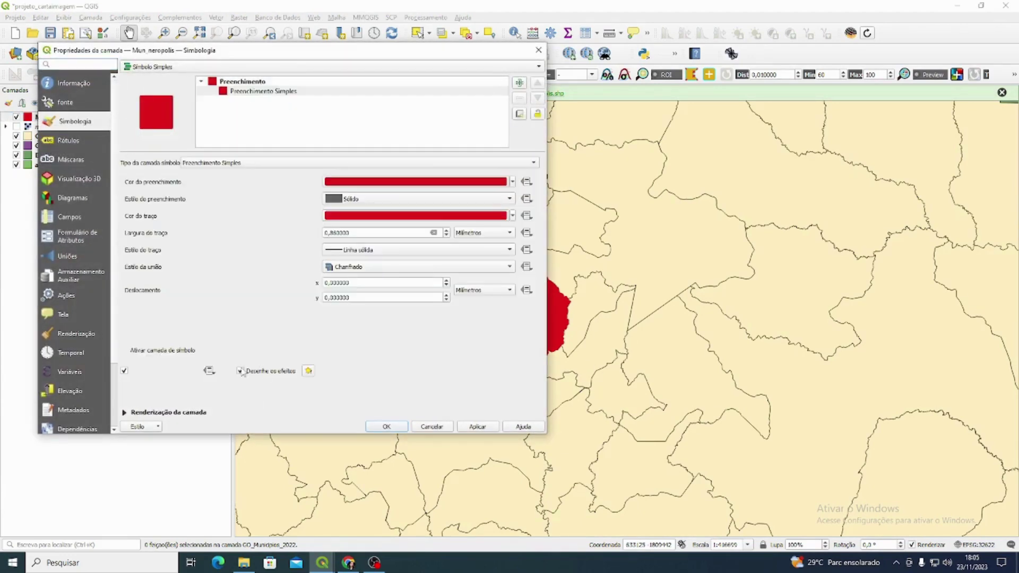
left_click(308, 372)
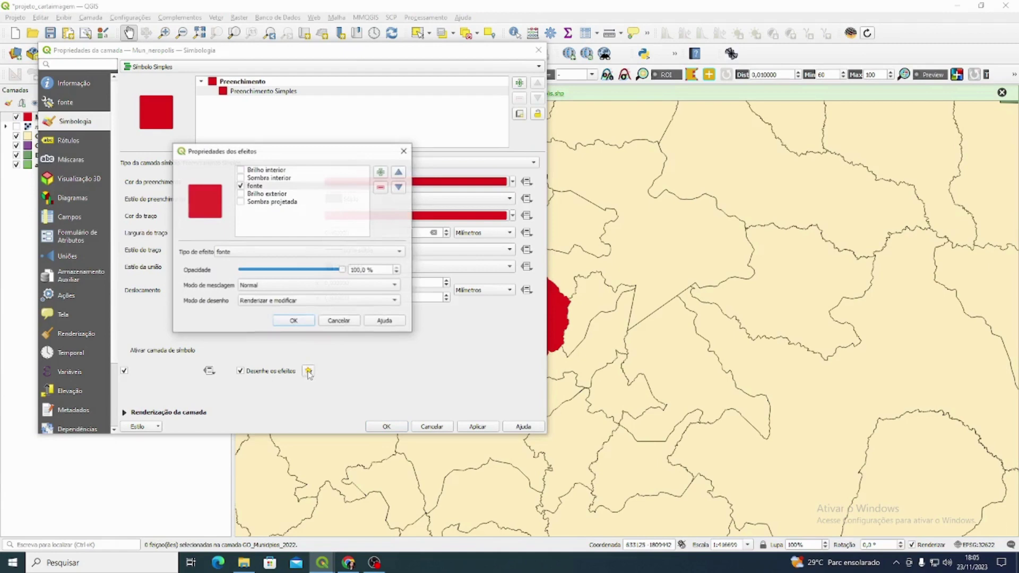
left_click(244, 203)
left_click(240, 202)
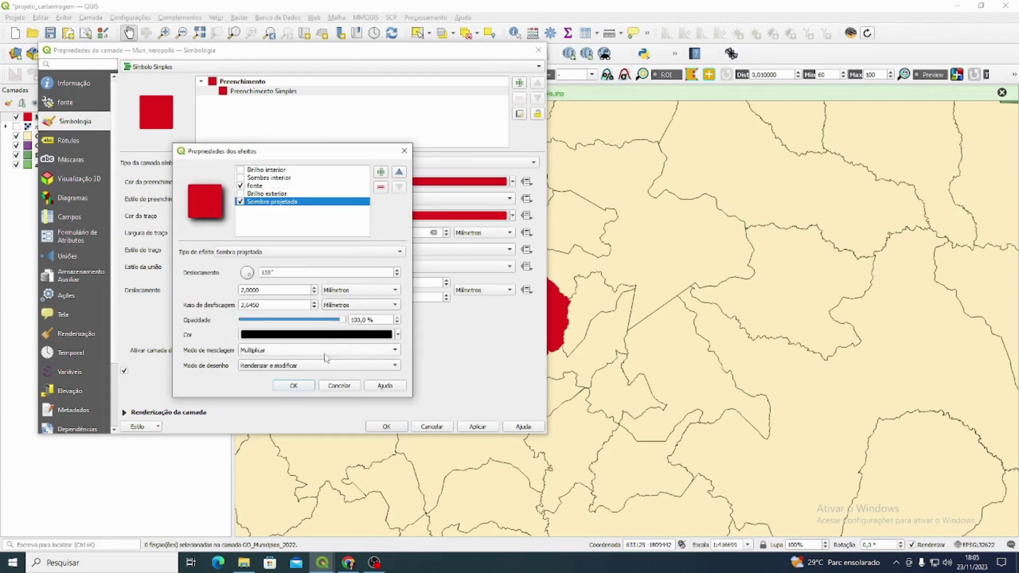
left_click(293, 386)
left_click(478, 426)
left_click(399, 428)
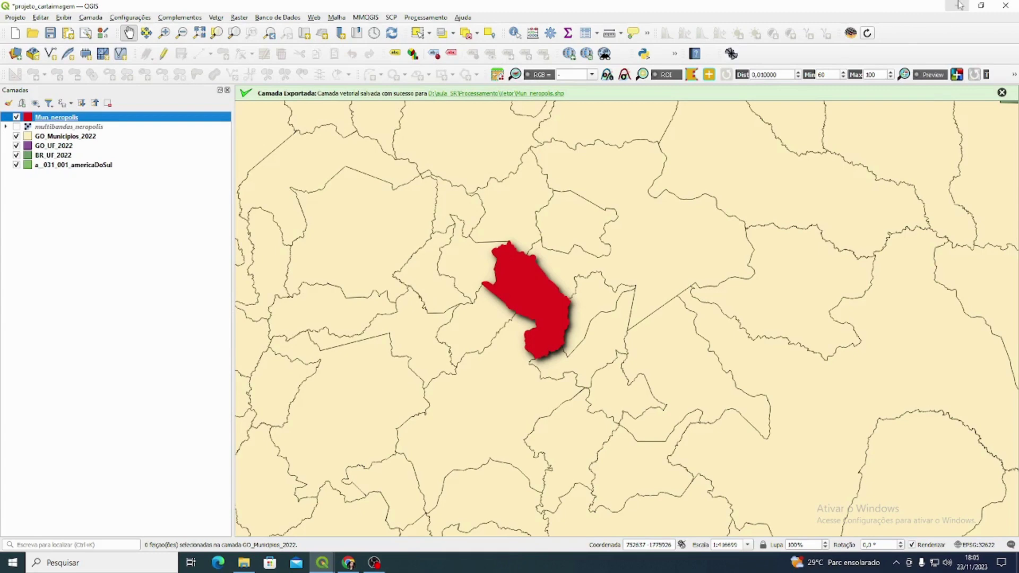
Step: Hide the GO_Municipios_2022 layer so only the Goiás state polygon shows behind Mun_neropolis
scroll(646, 277, "down", 3)
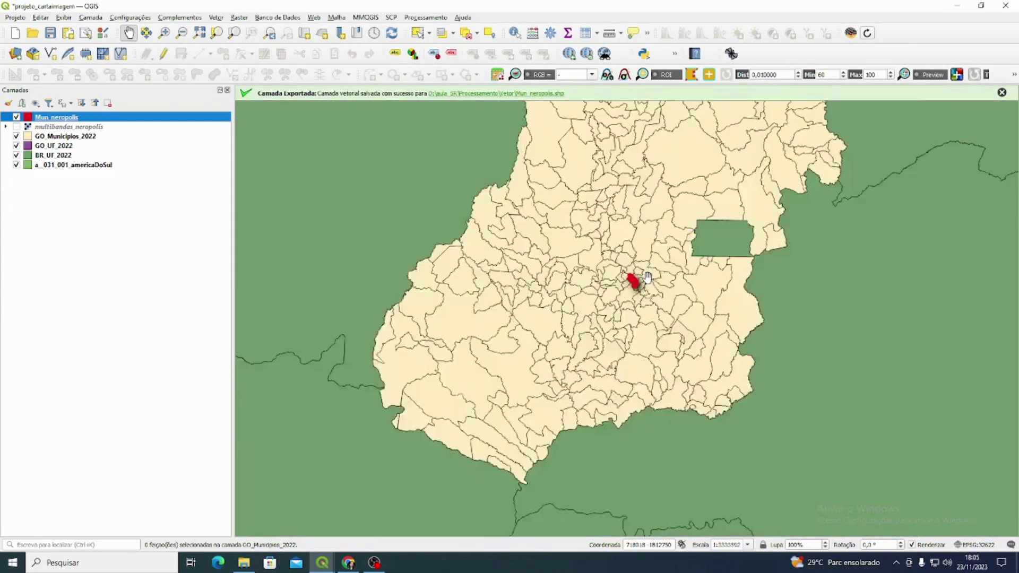
scroll(648, 276, "up", 1)
scroll(531, 282, "down", 1)
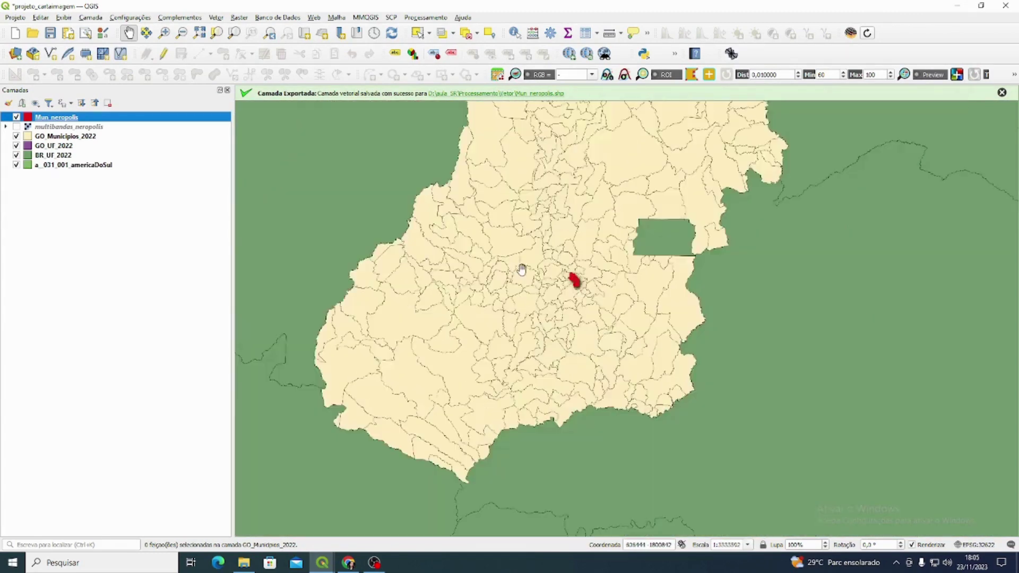
left_click(17, 135)
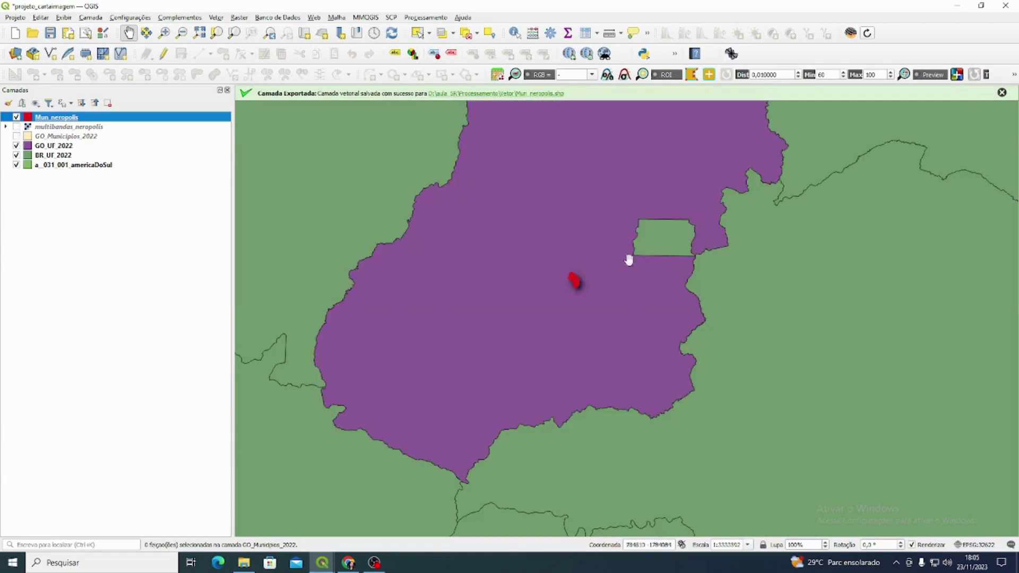
Step: Open the simple fill settings in the GO_UF_2022 layer's symbology
left_click(53, 146)
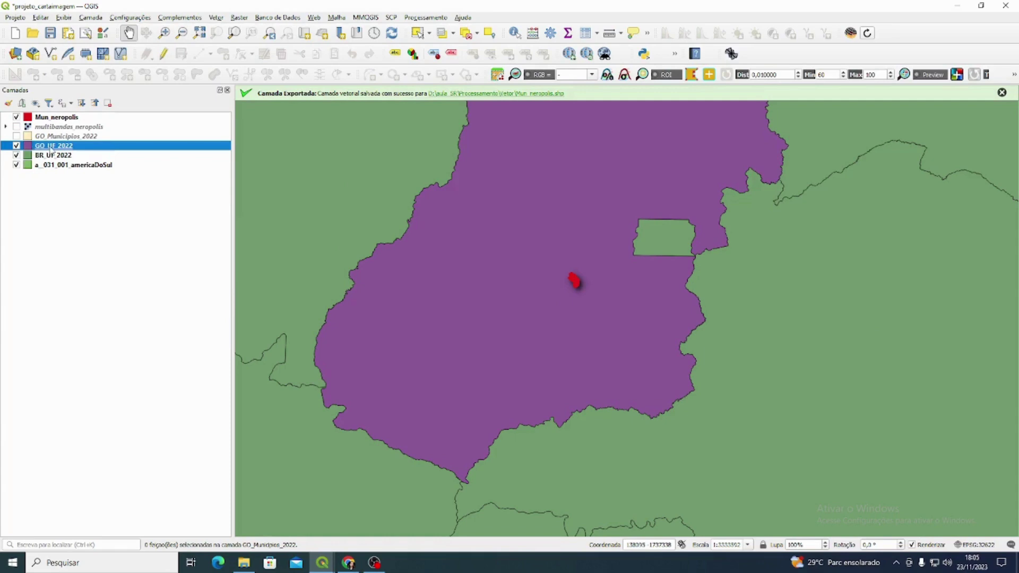
double_click(51, 146)
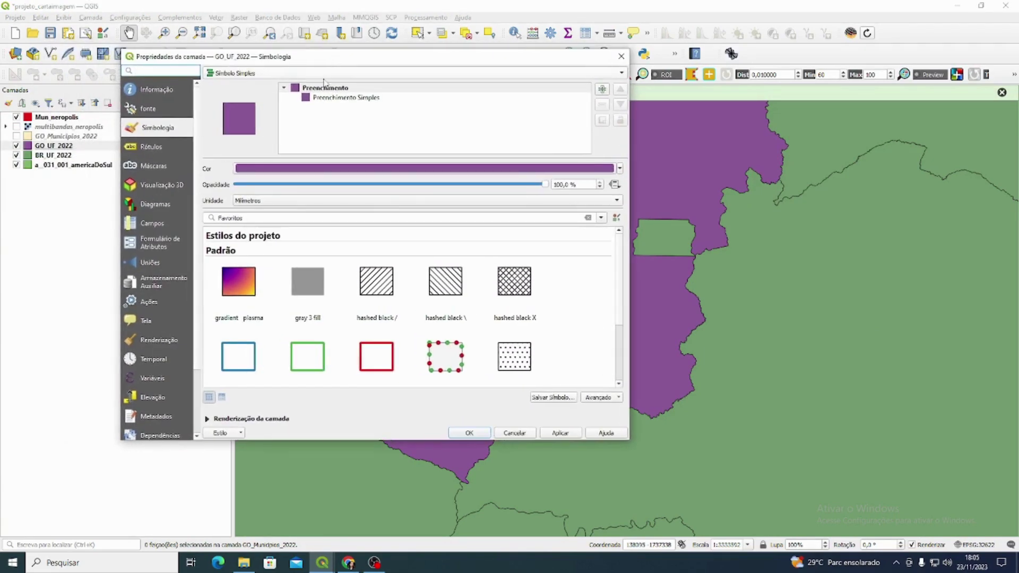
left_click(345, 98)
left_click(354, 88)
left_click(376, 98)
left_click(566, 189)
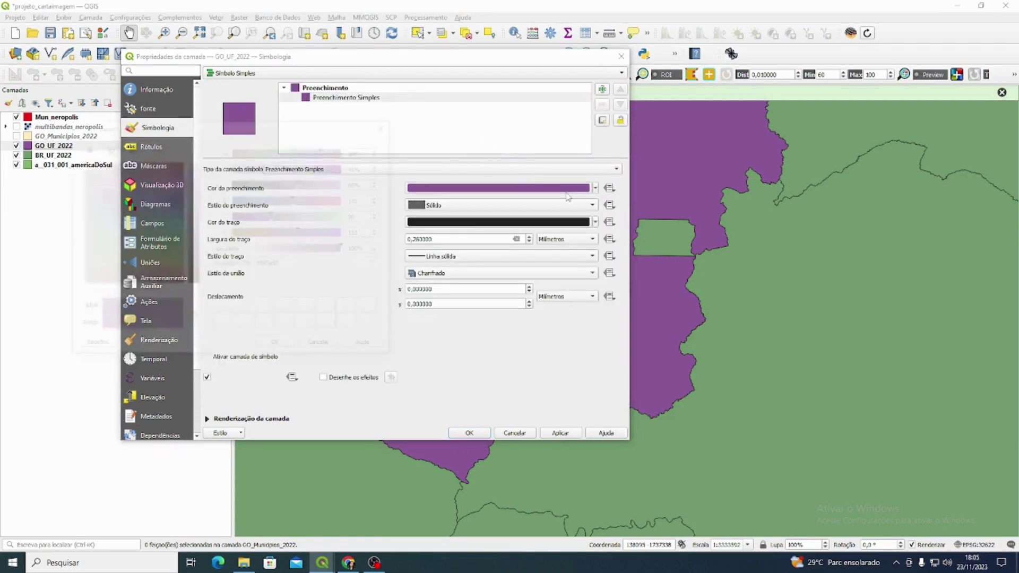
left_click(156, 147)
left_click(128, 147)
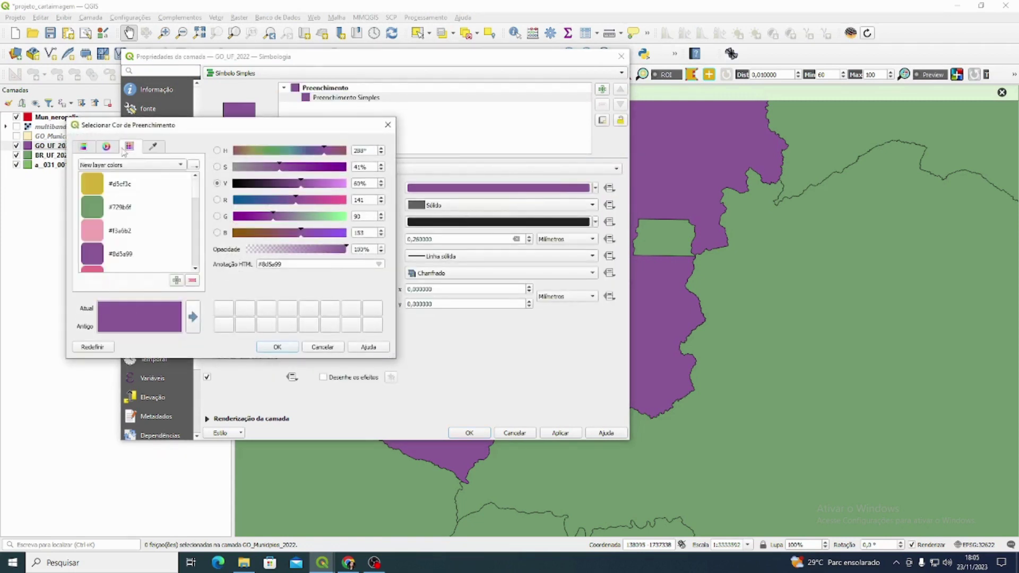
left_click(154, 147)
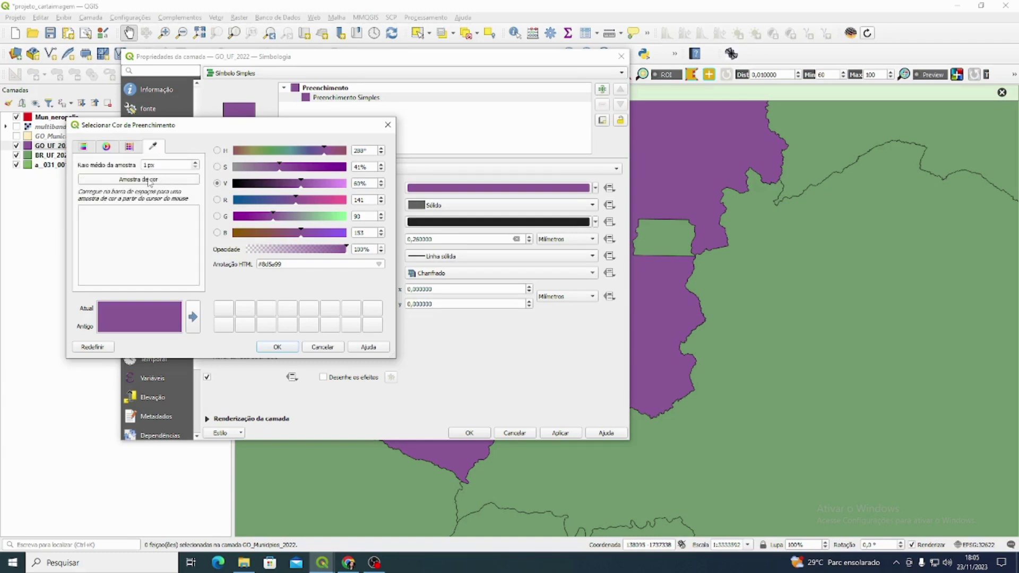
left_click(389, 125)
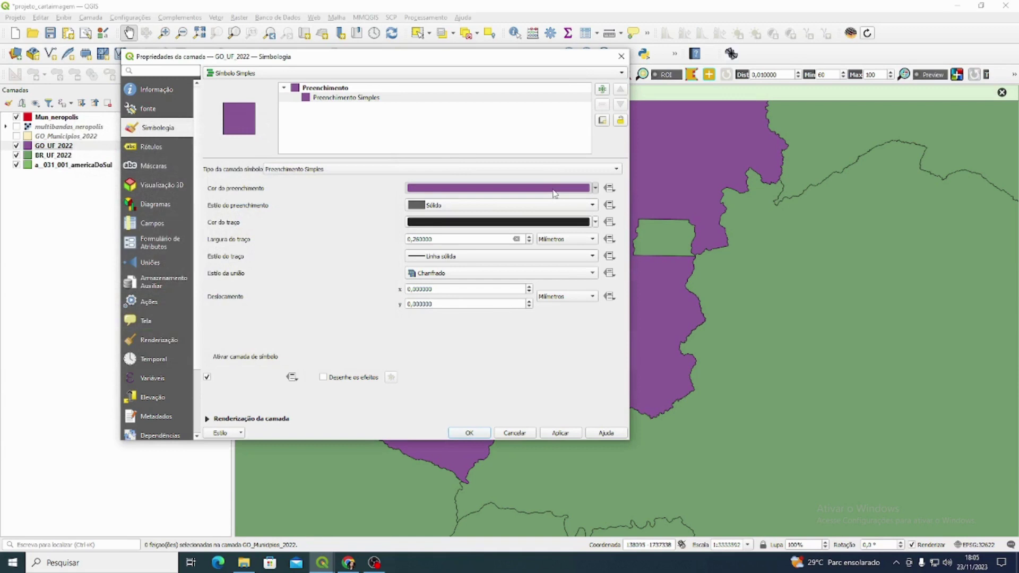
Step: Set the GO_UF_2022 fill to the cream colour #ffefc3 sampled from the GO_Municipios_2022 legend symbol
left_click(482, 186)
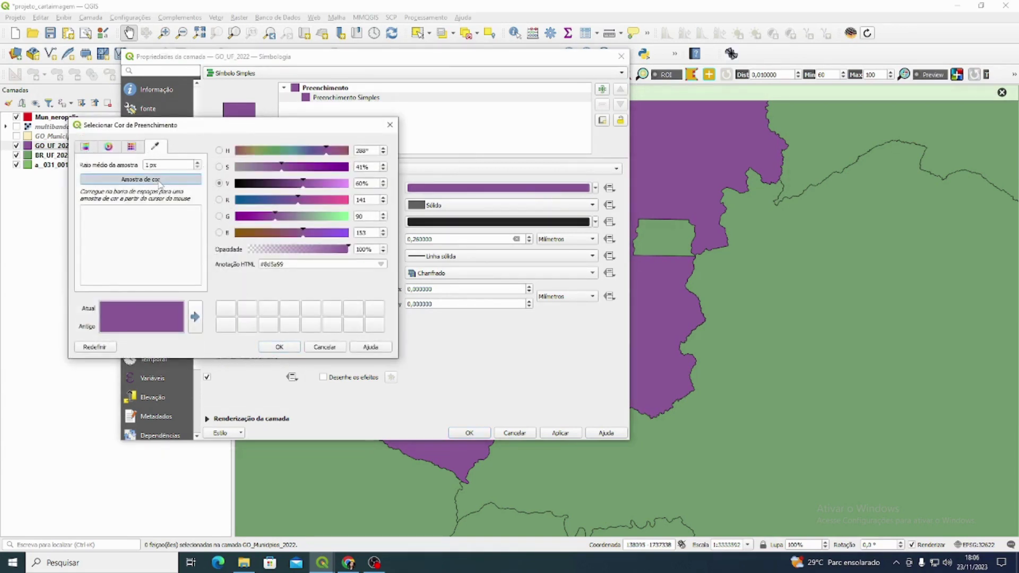
left_click(140, 179)
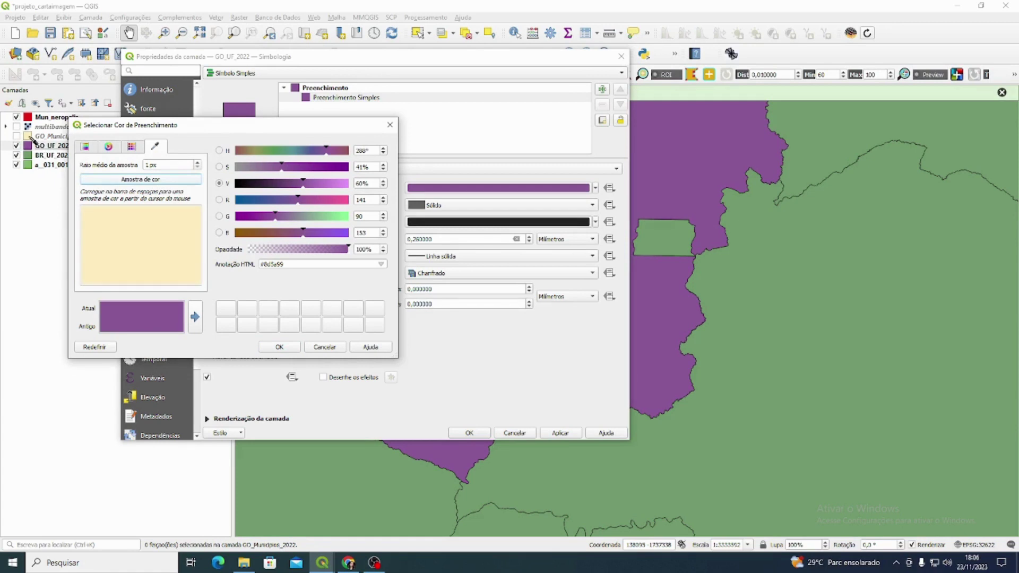
left_click(31, 138)
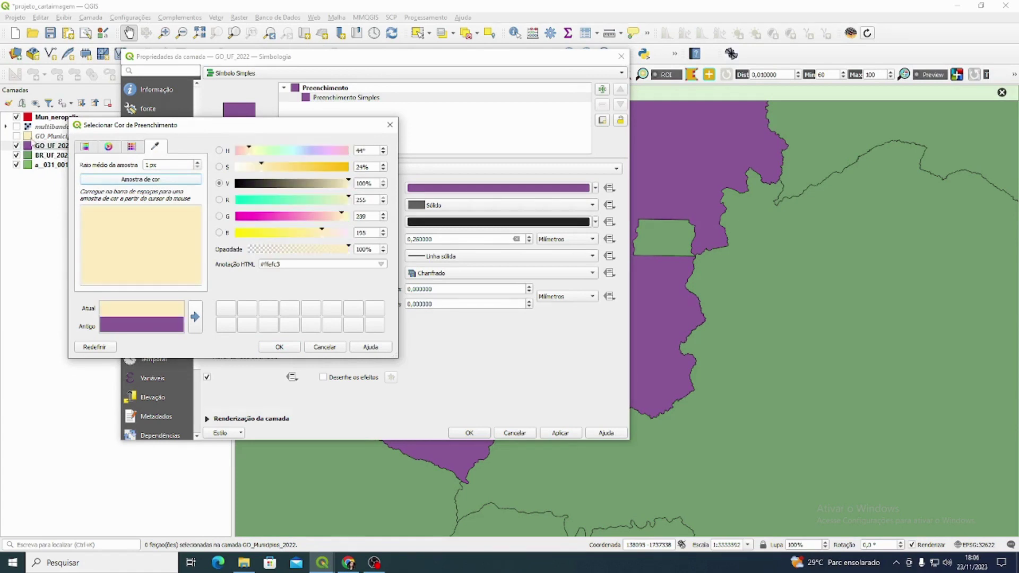
left_click(281, 347)
left_click(562, 434)
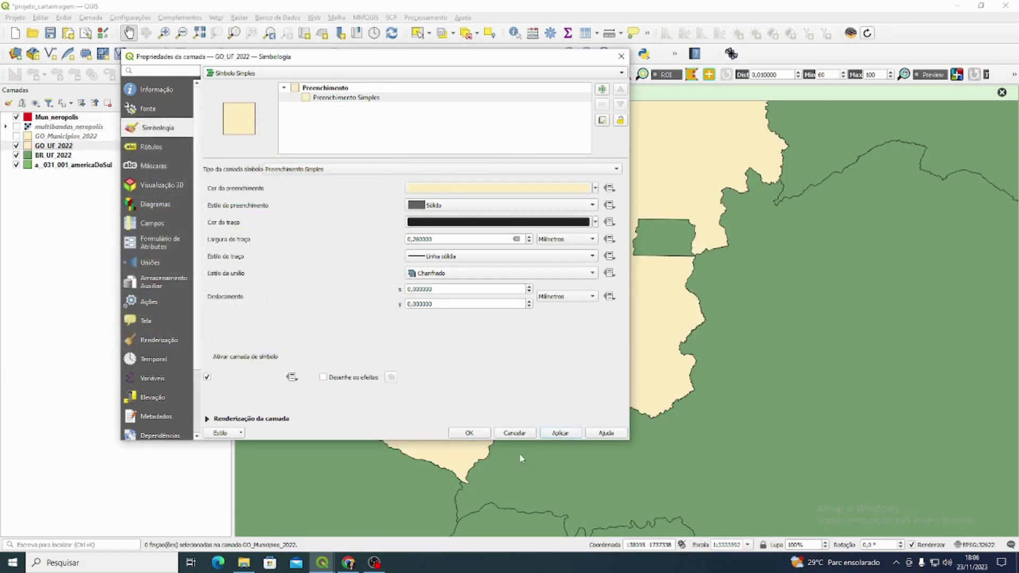
left_click(469, 433)
Step: Open the simple fill settings in the BR_UF_2022 layer's symbology
left_click_drag(579, 256, 571, 311)
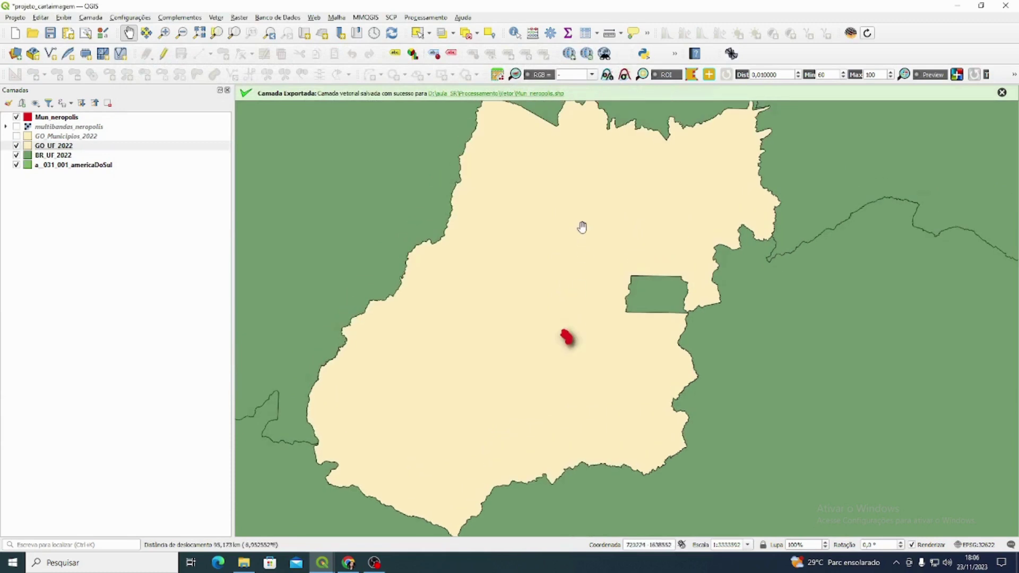
scroll(583, 227, "down", 1)
scroll(601, 248, "up", 1)
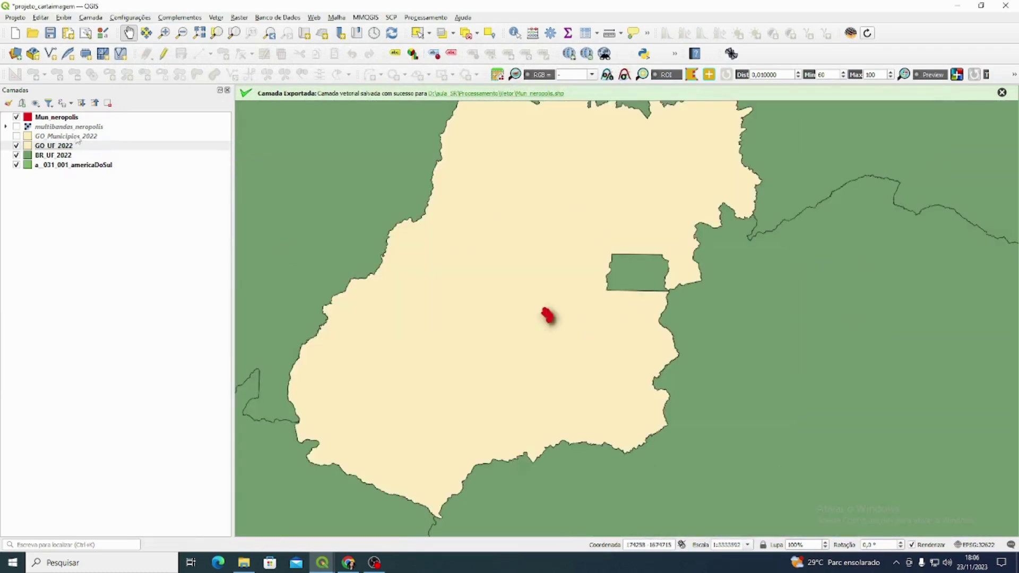
left_click(72, 157)
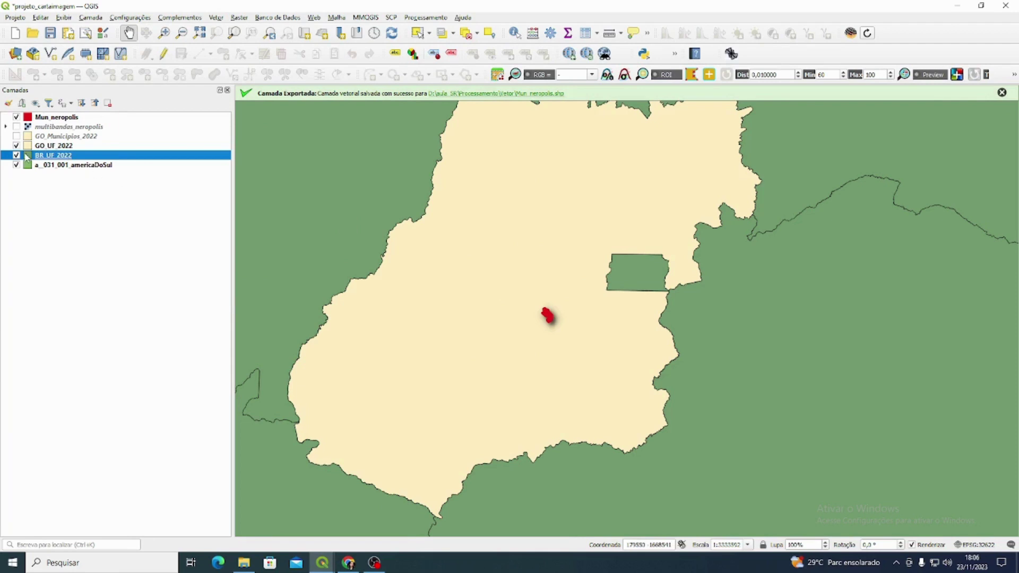
double_click(73, 156)
left_click(364, 76)
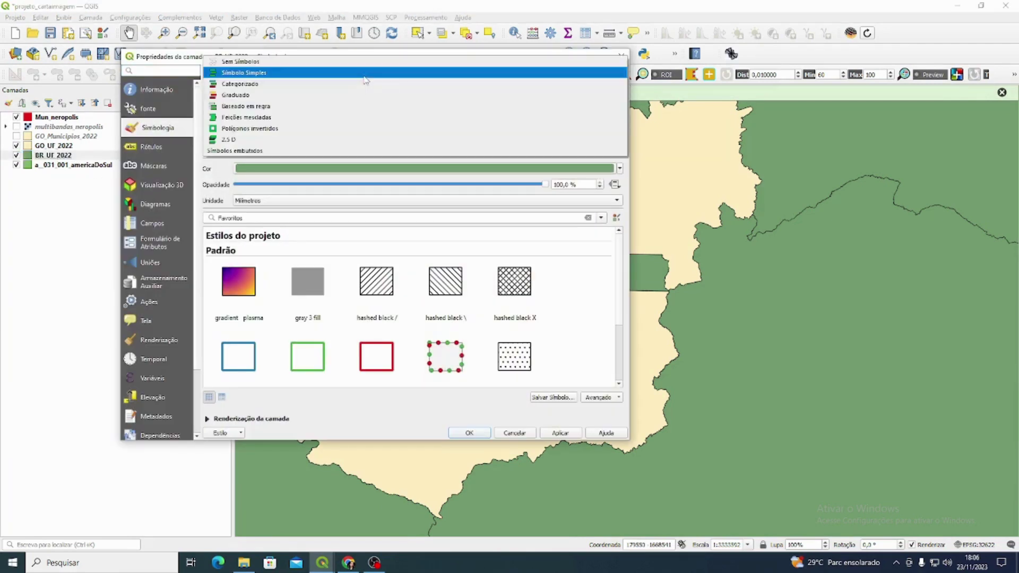
left_click(320, 78)
left_click(465, 98)
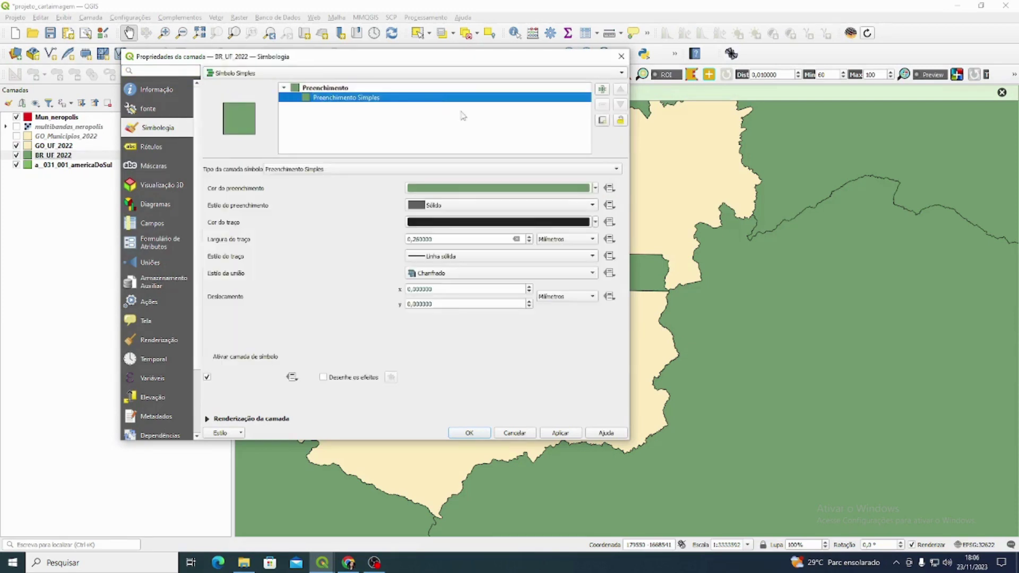
Step: Set the BR_UF_2022 fill colour to the light grey #aaabaa and apply it to the layer
left_click(596, 189)
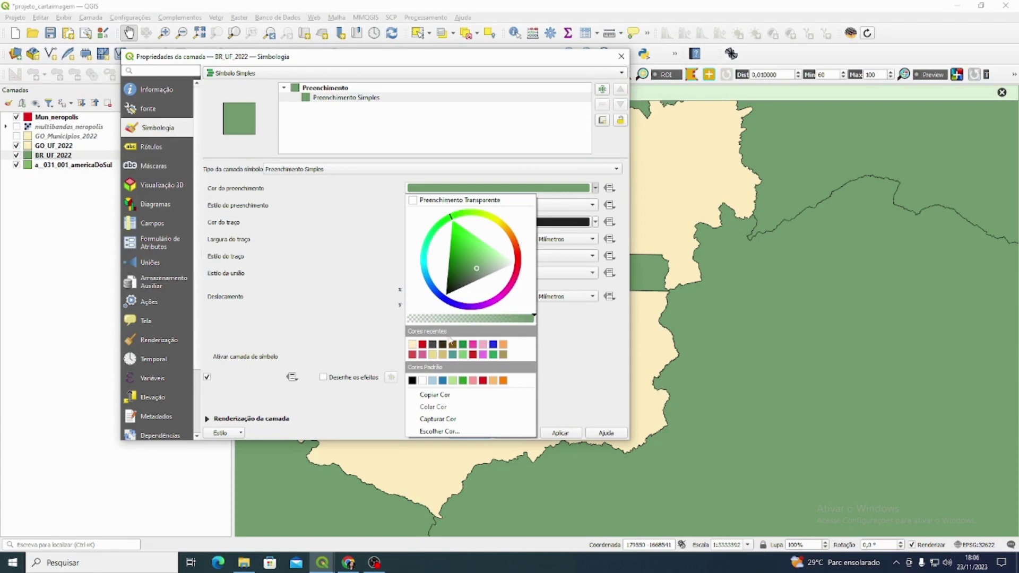
left_click(546, 189)
left_click(547, 190)
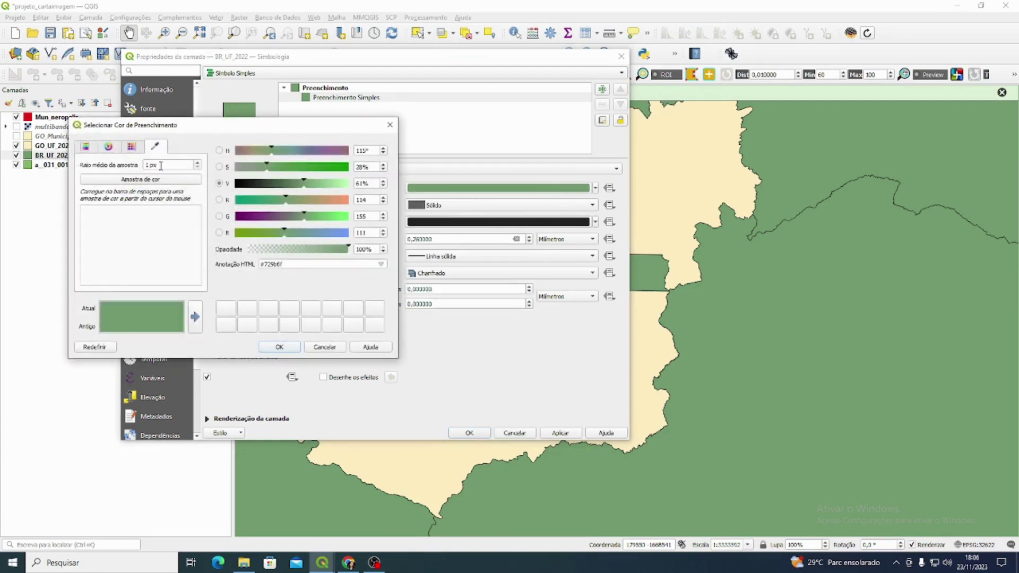
left_click(133, 147)
left_click(109, 147)
left_click(89, 149)
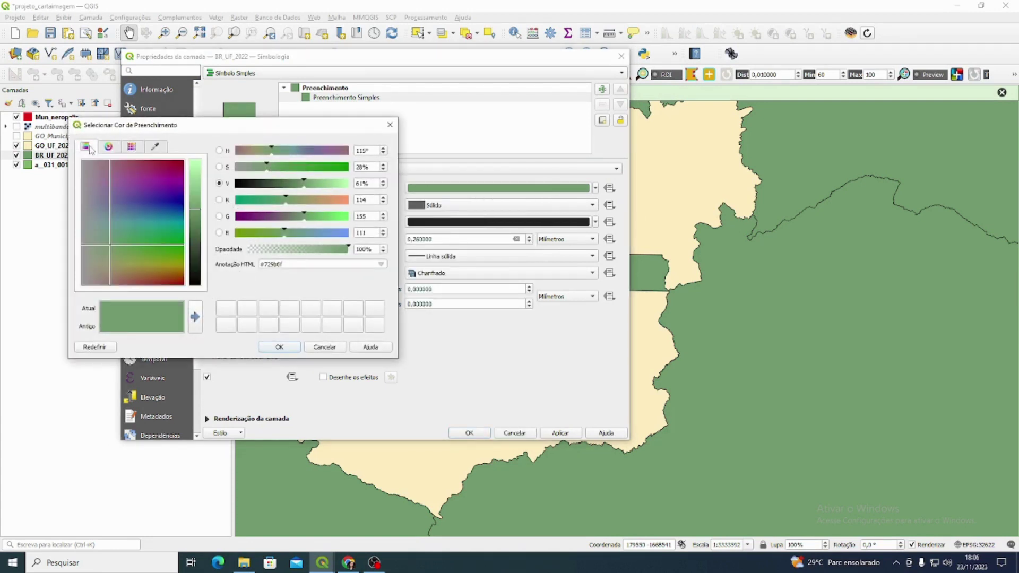
left_click_drag(113, 250, 85, 244)
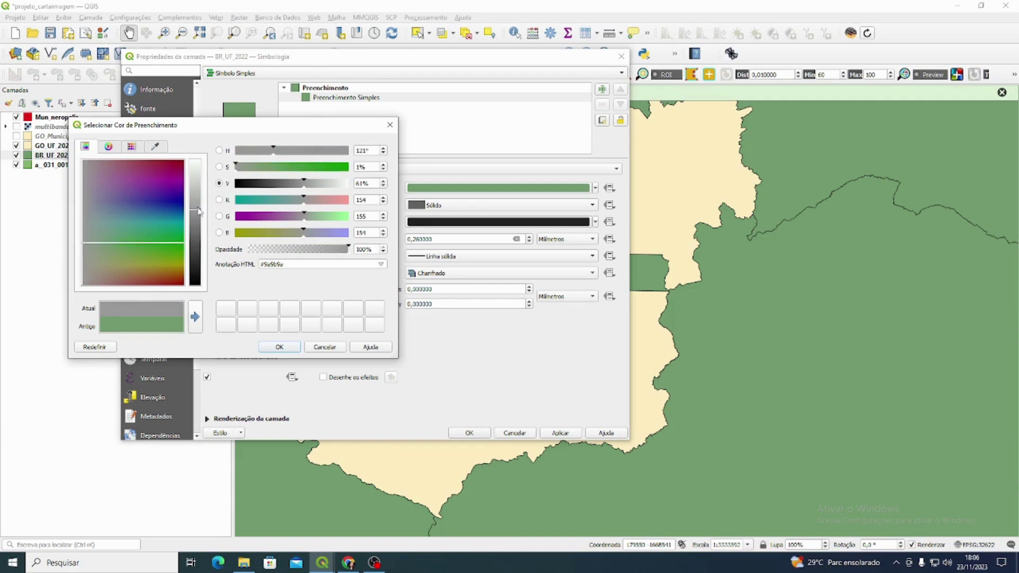
mouse_move(200, 211)
left_mouse_down()
mouse_move(198, 194)
mouse_move(198, 205)
left_mouse_up()
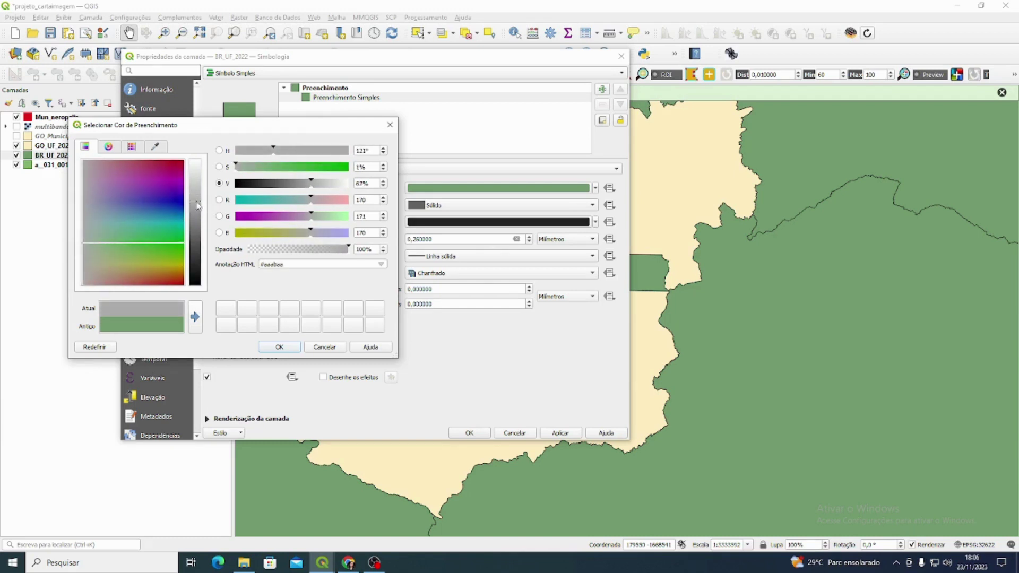
left_click(285, 348)
left_click(561, 433)
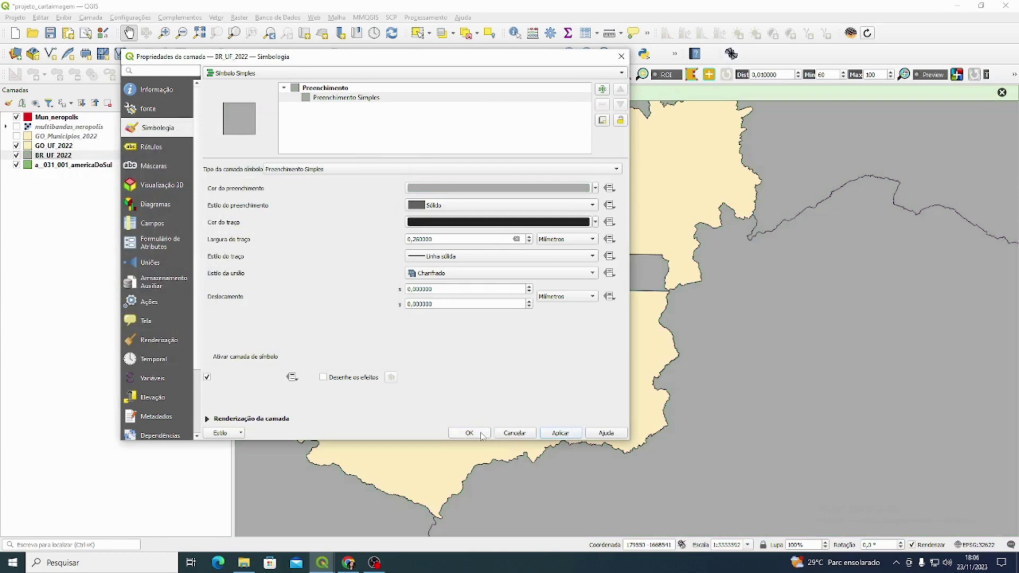
left_click(479, 432)
Step: Enable individual labels (Rótulos individuais) on the BR_UF_2022 layer using the SIGLA_UF field
scroll(528, 351, "down", 1)
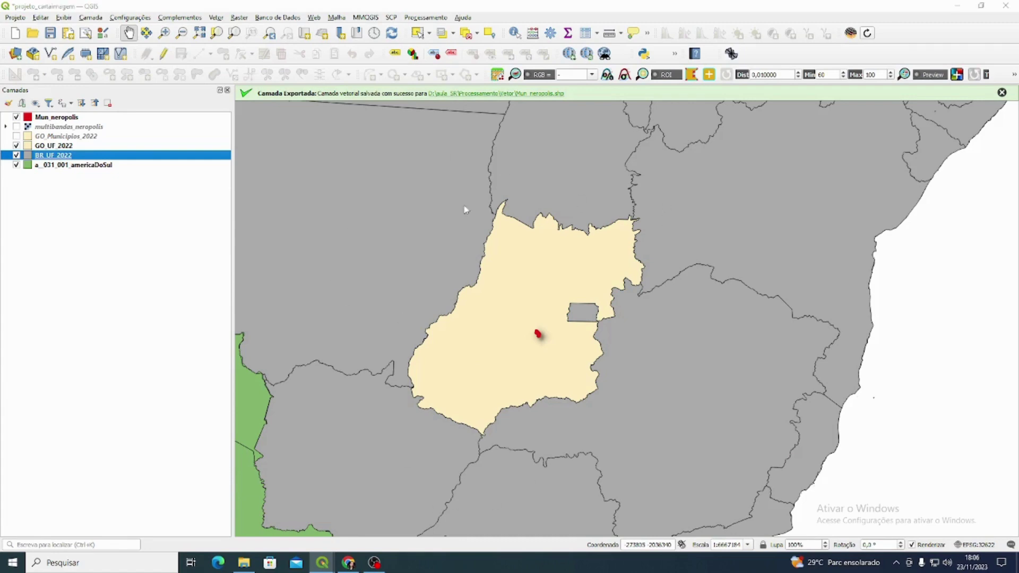
double_click(53, 155)
left_click(153, 147)
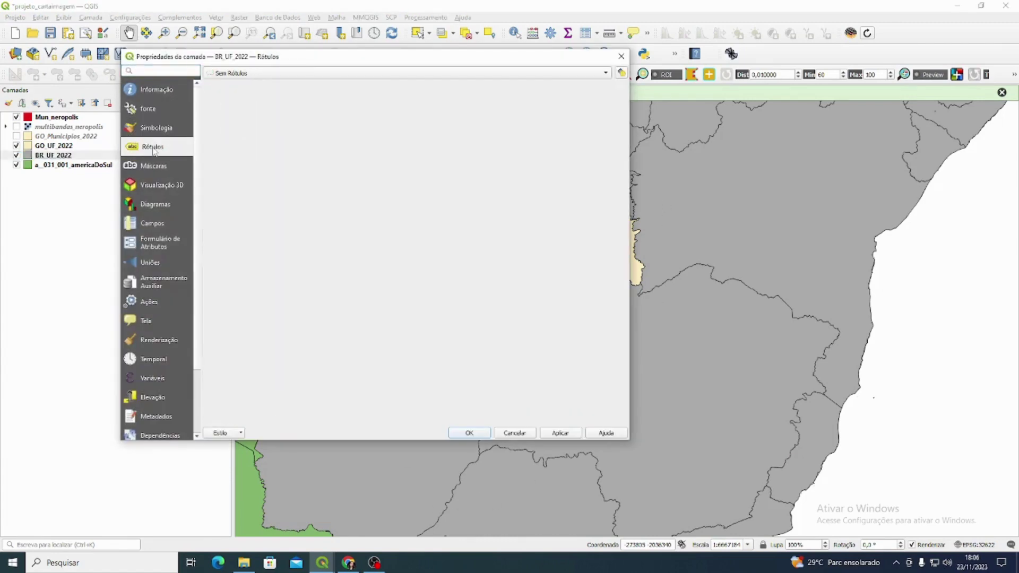
left_click_drag(362, 58, 233, 54)
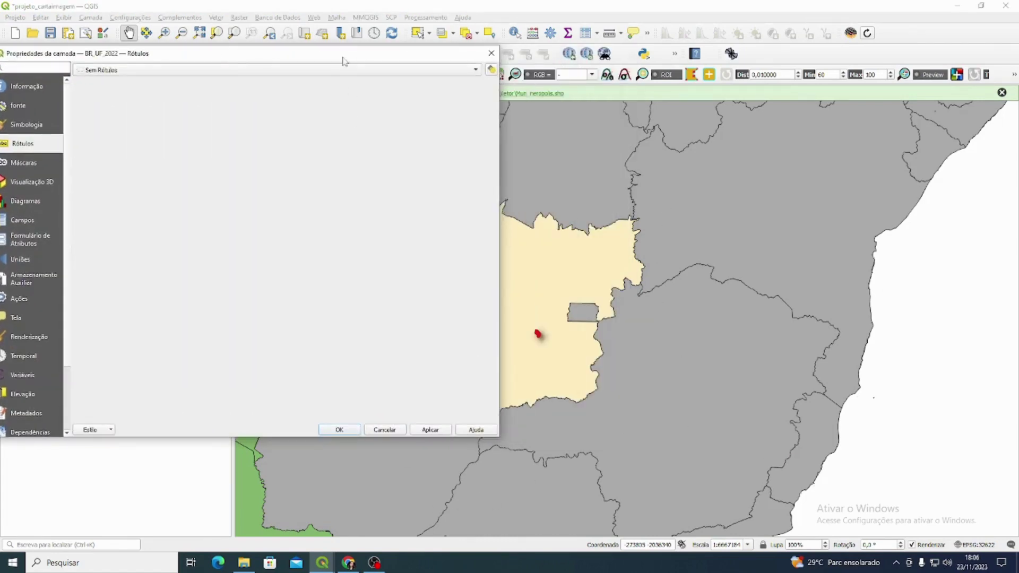
left_click_drag(327, 53, 404, 43)
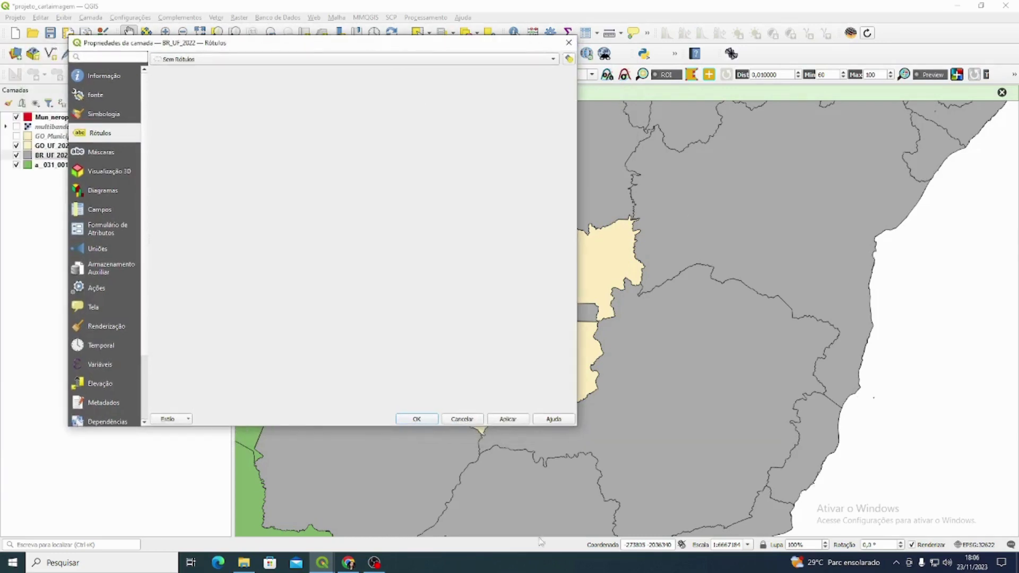
left_click(228, 61)
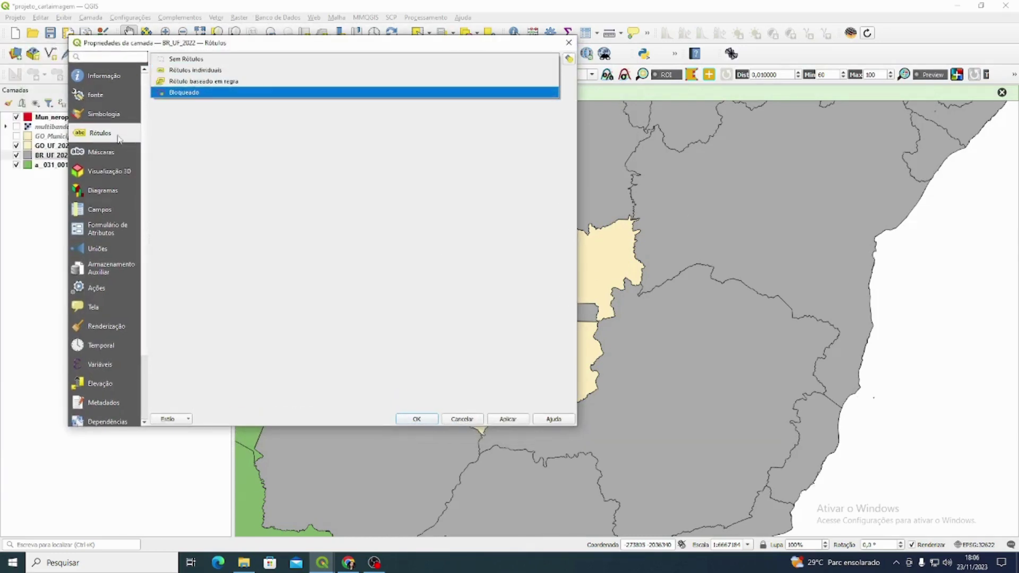
left_click(183, 73)
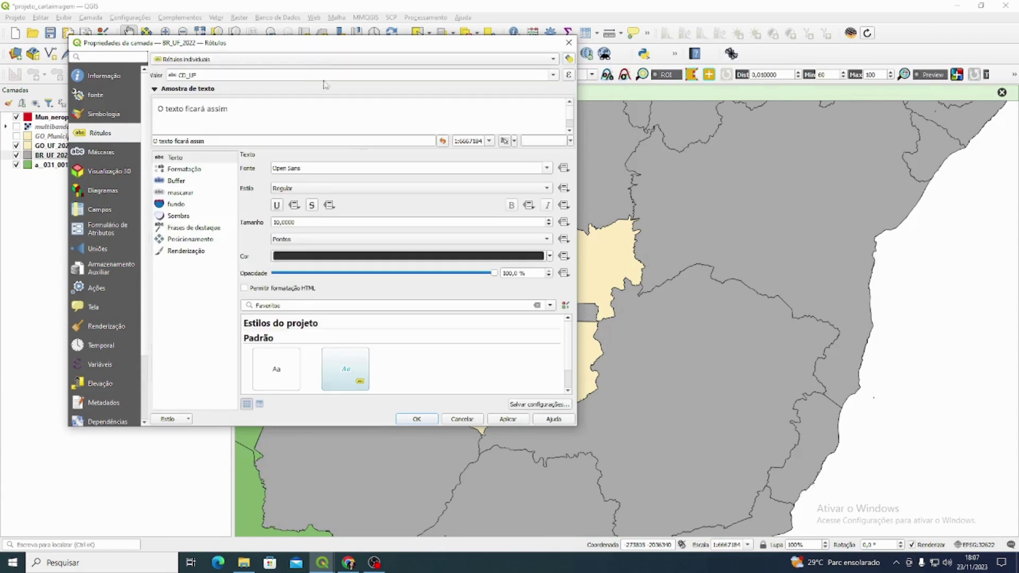
left_click(554, 75)
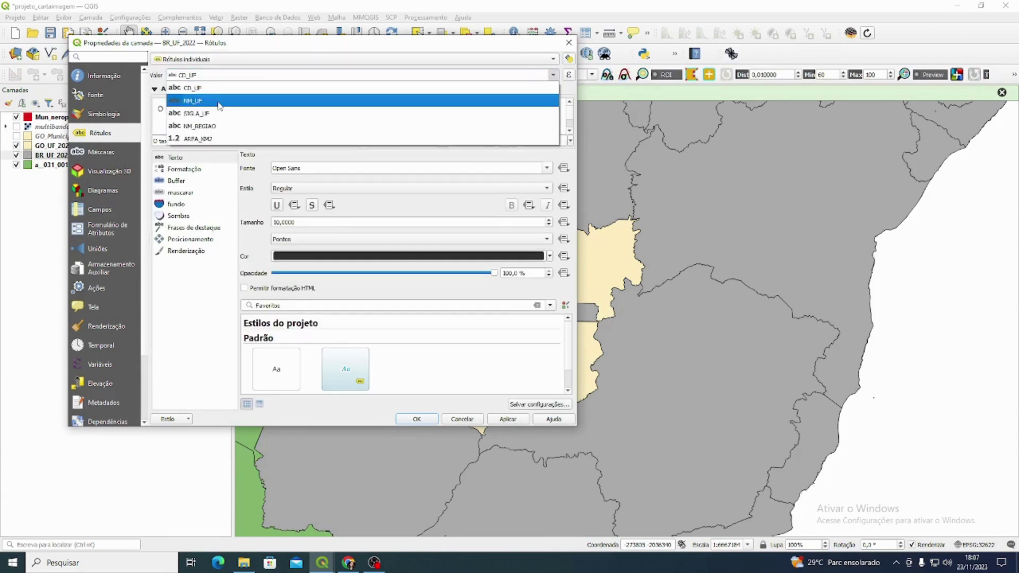
left_click(214, 119)
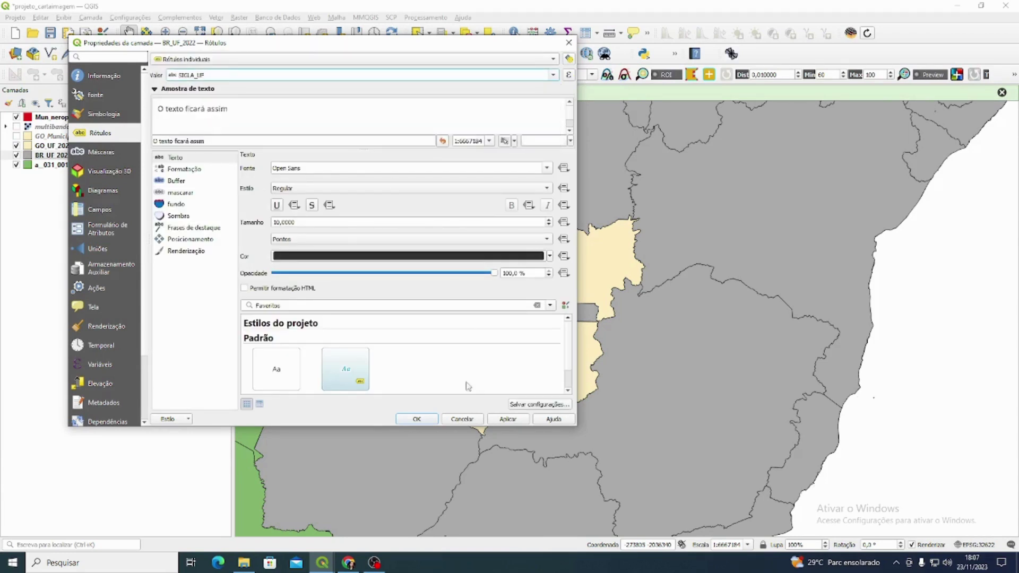
Step: Set the font of the BR_UF_2022 state labels to Arial
left_click(358, 169)
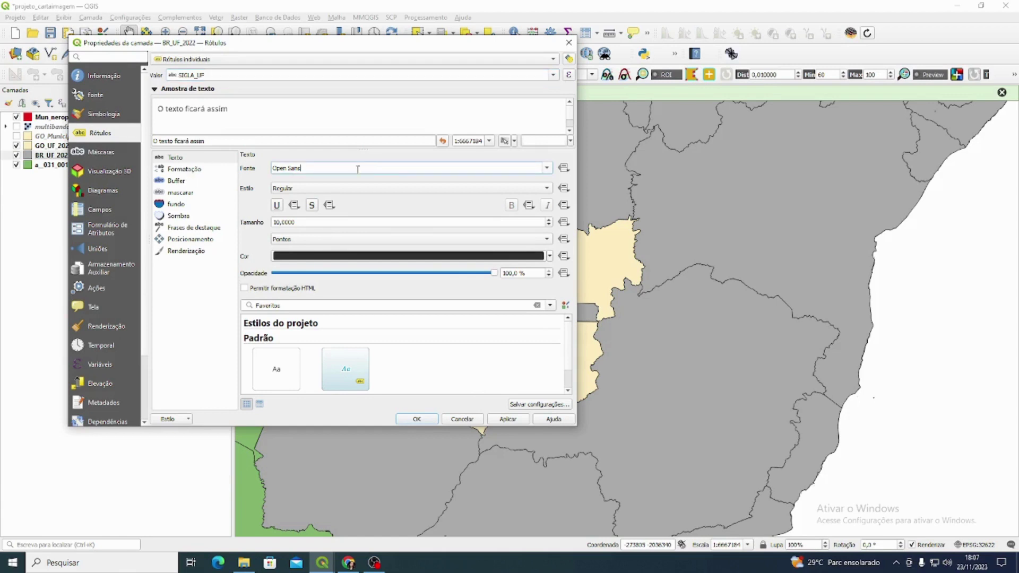
left_click_drag(319, 162, 243, 174)
type("arial")
key("Return")
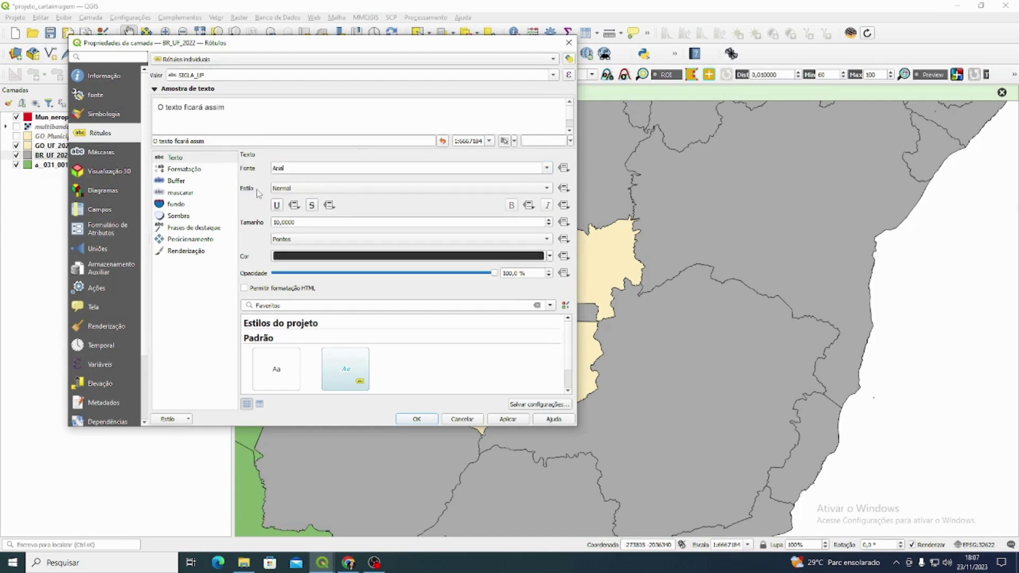
Step: Turn on a text buffer for the BR_UF_2022 labels and apply the label settings
left_click(190, 182)
left_click(265, 168)
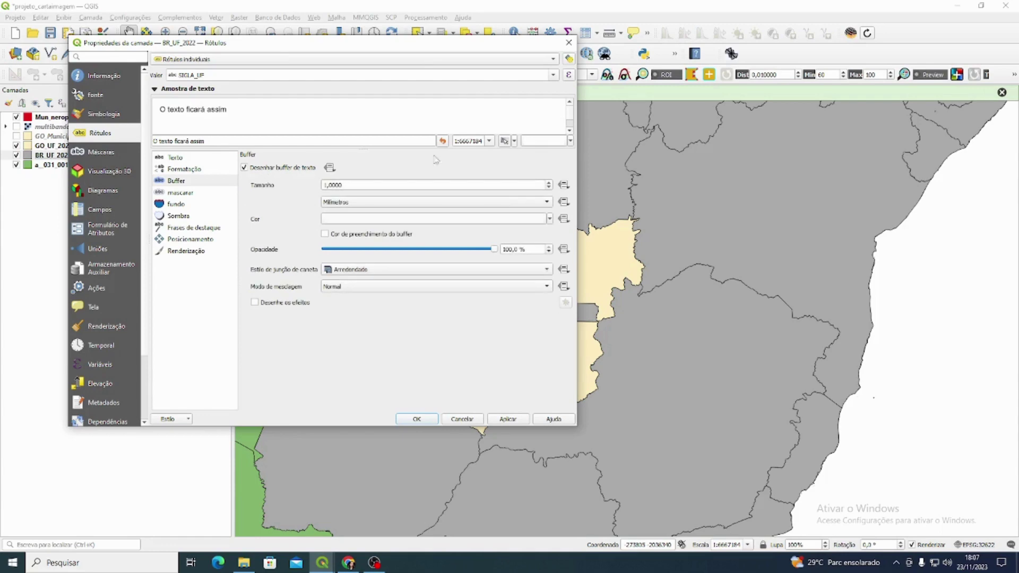
left_click(510, 420)
left_click(410, 420)
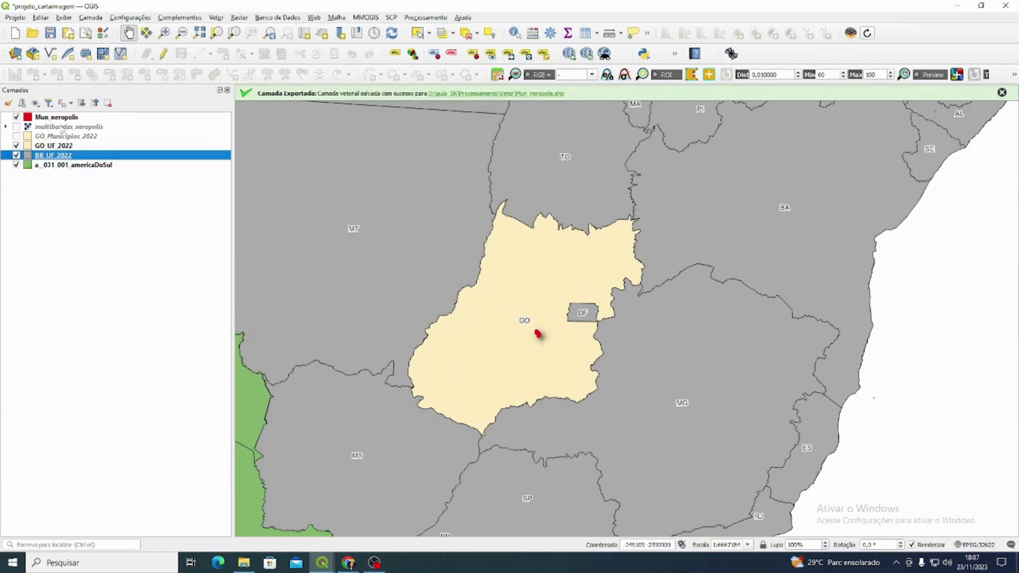
Step: Save the project and add a second map to the "carta imagem" layout, in the upper blank area beside the Nerópolis map
key("ctrl+s")
left_click(324, 565)
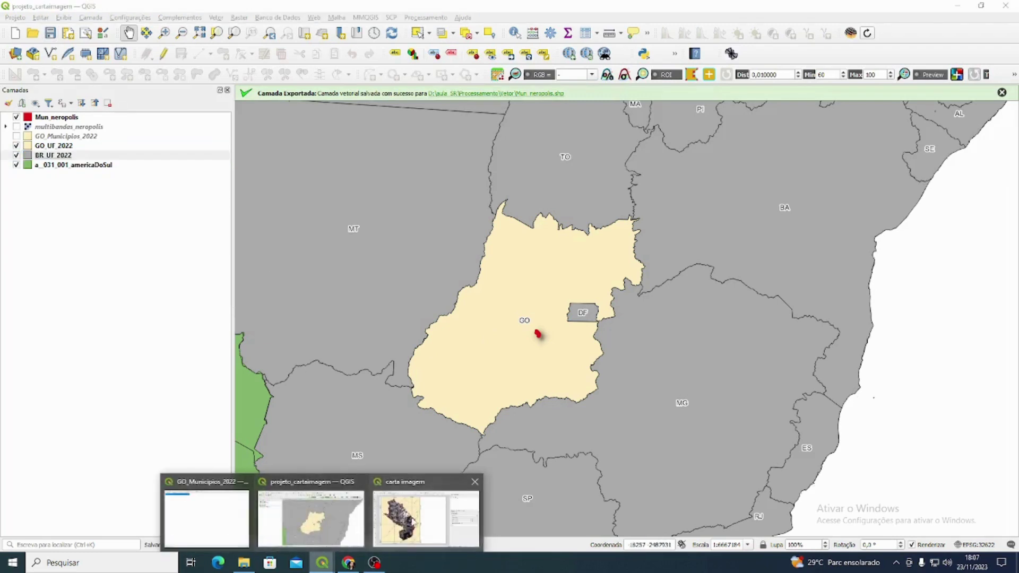
left_click(414, 523)
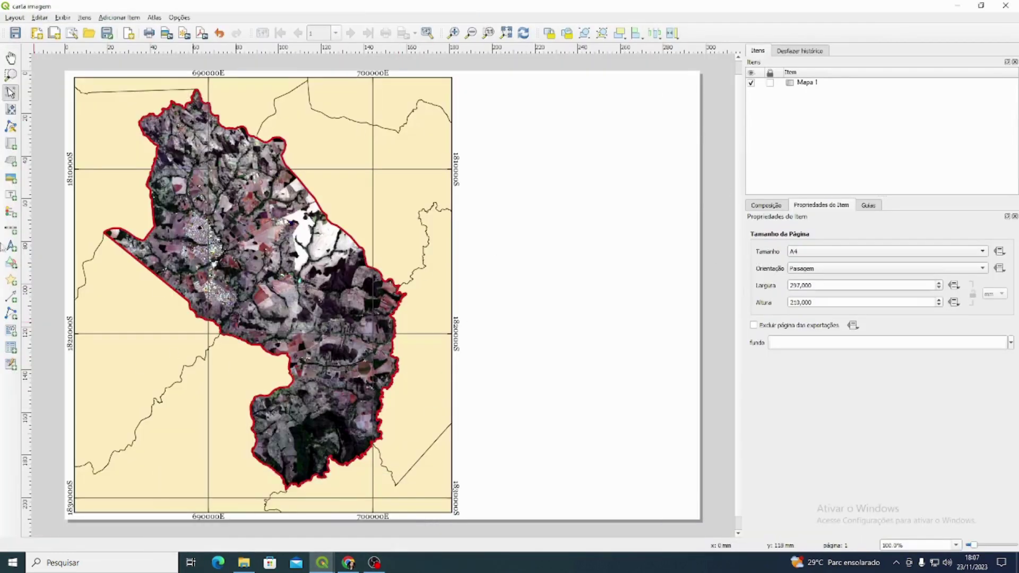
left_click(15, 146)
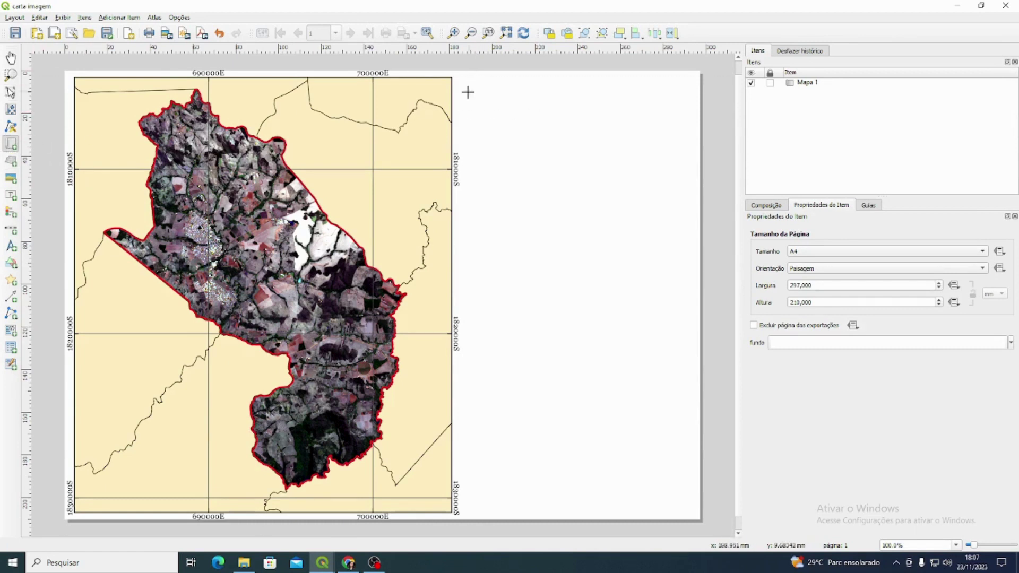
left_click_drag(465, 107, 693, 302)
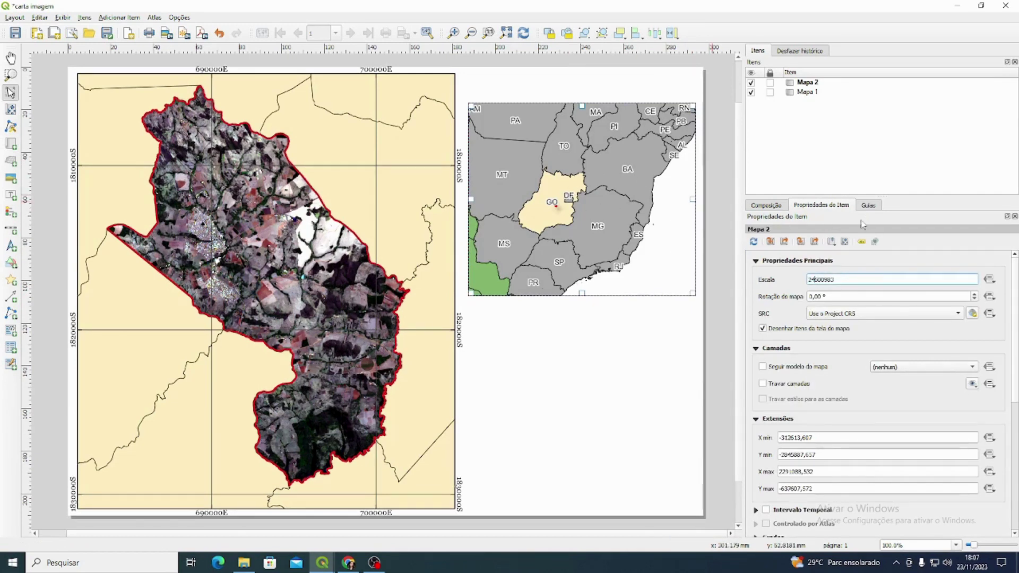
Step: Reduce the scale denominator of Mapa 2 in stages until it reaches 15000983
key("BackSpace")
type("5")
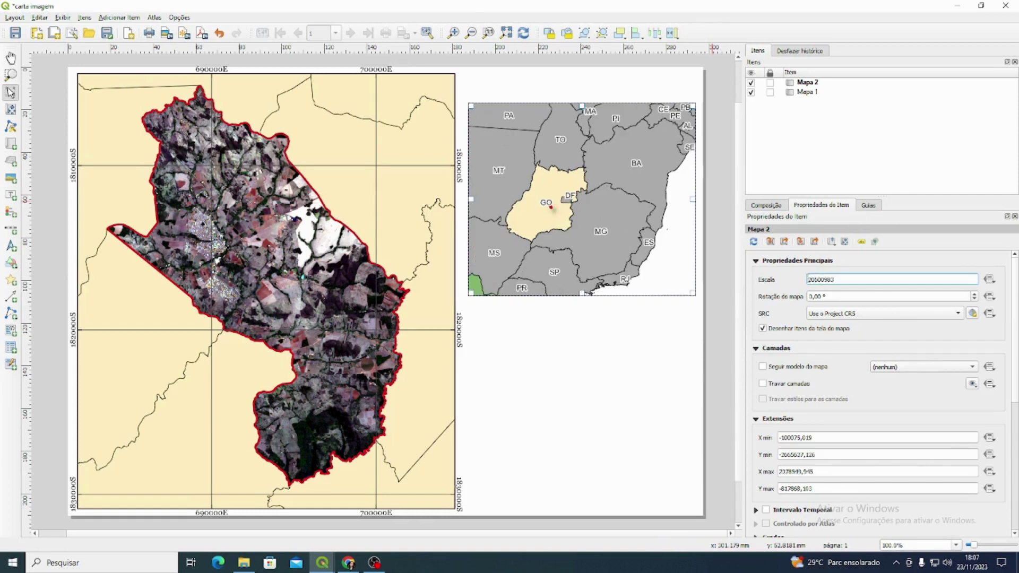
key("Return")
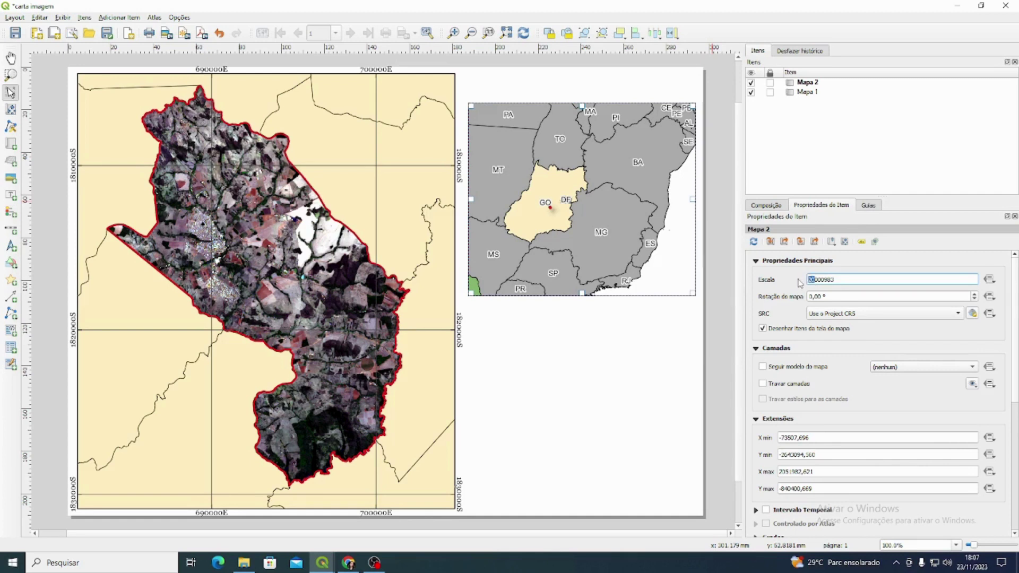
key("Return")
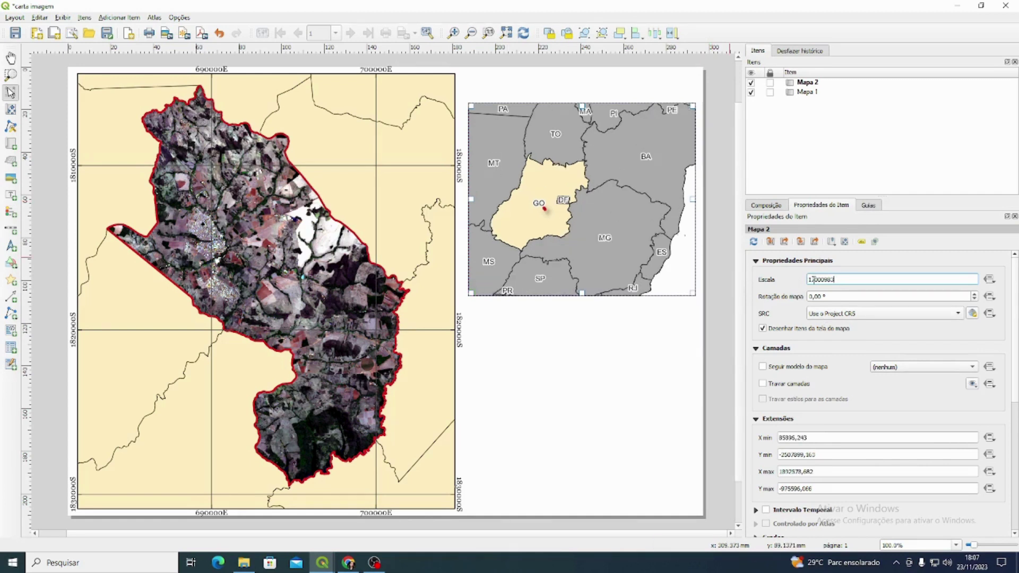
key("Return")
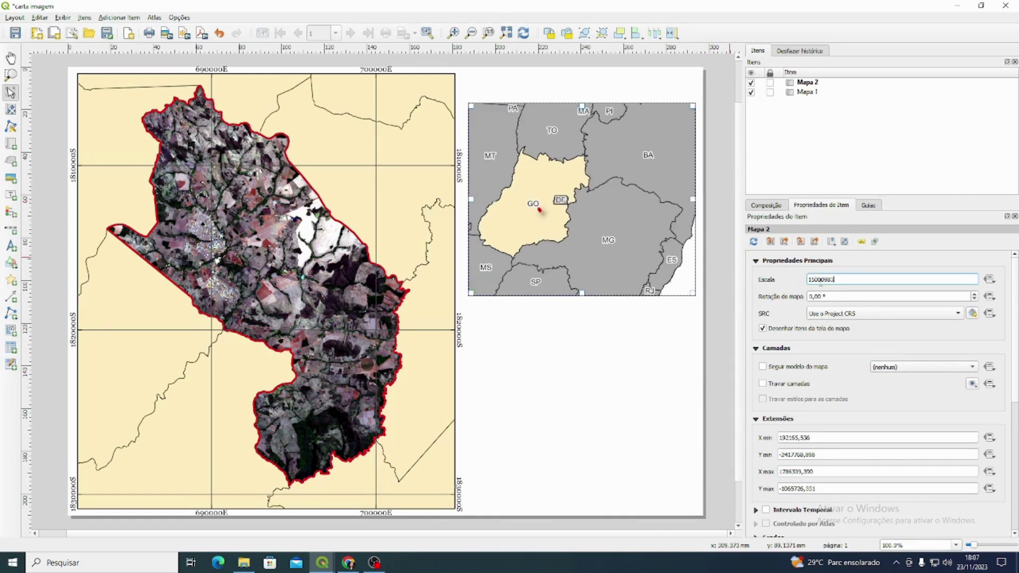
Step: Shift the content within Mapa 2 slightly right and up to bring Goiás nearer the centre, and deselect the map
left_click(10, 109)
left_click_drag(533, 213, 563, 207)
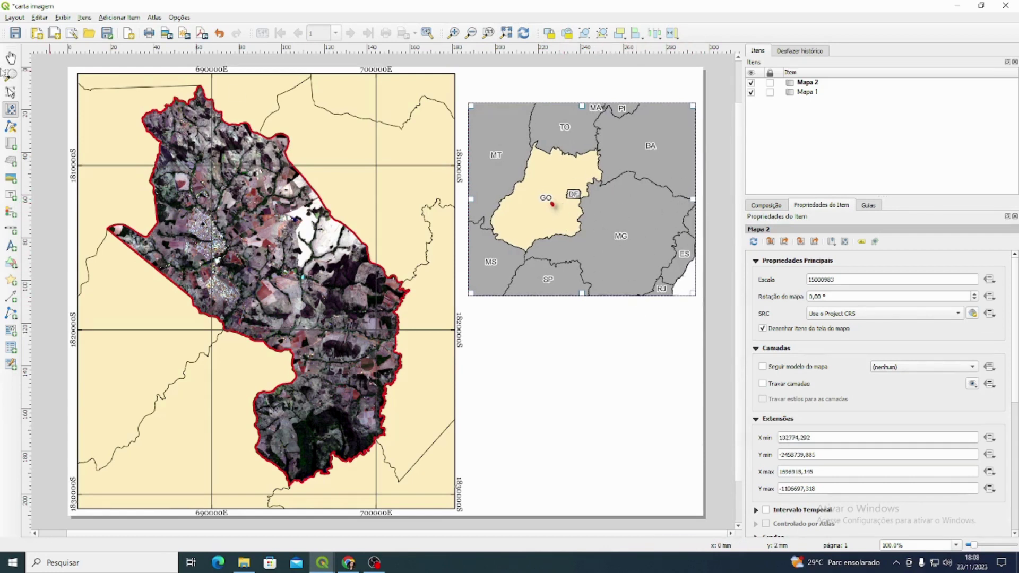
left_click_drag(578, 187, 579, 188)
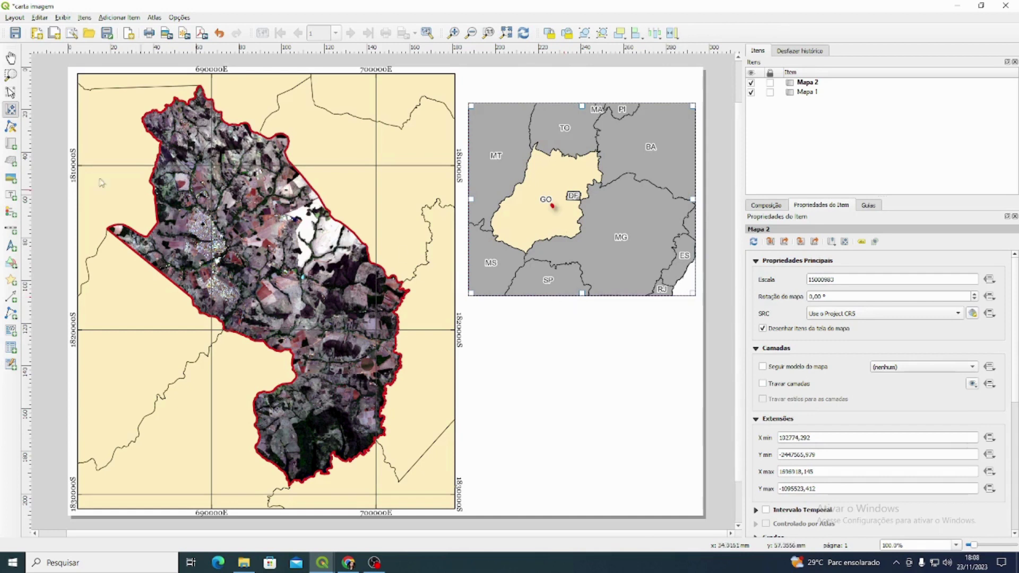
left_click(11, 93)
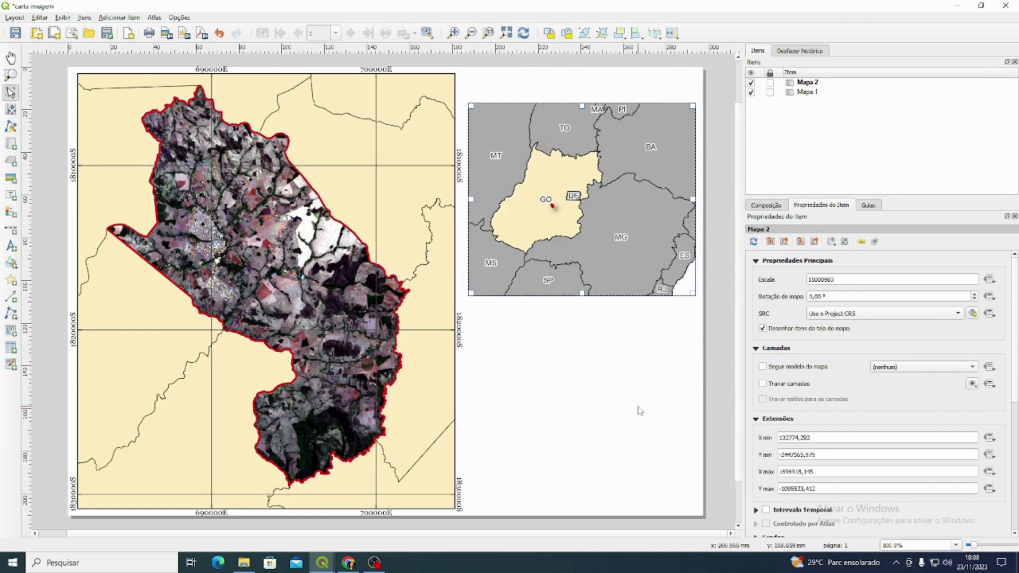
left_click(640, 410)
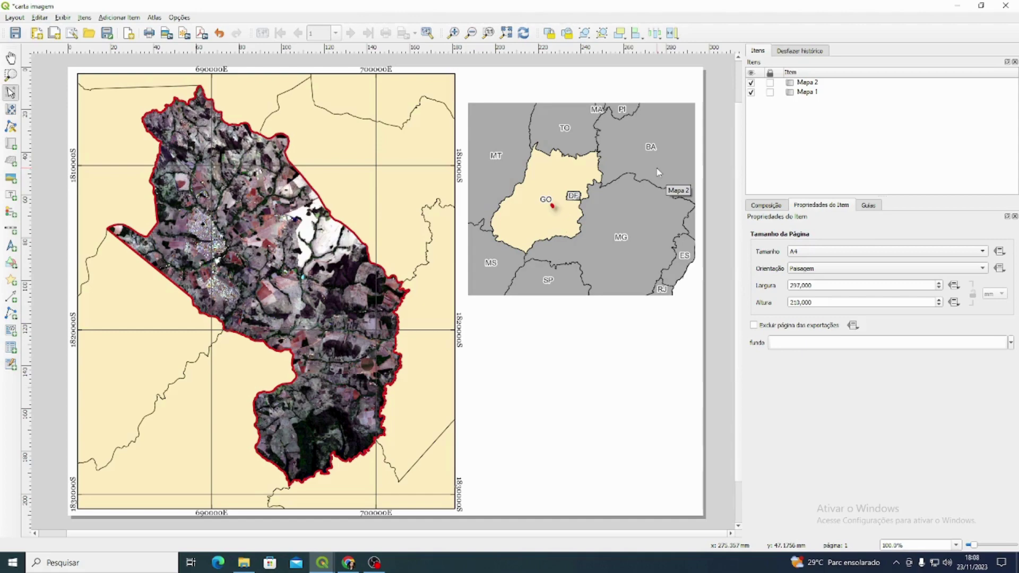
Step: Lock the layers and the layer styles of Mapa 2 in the "carta imagem" layout
mouse_move(333, 565)
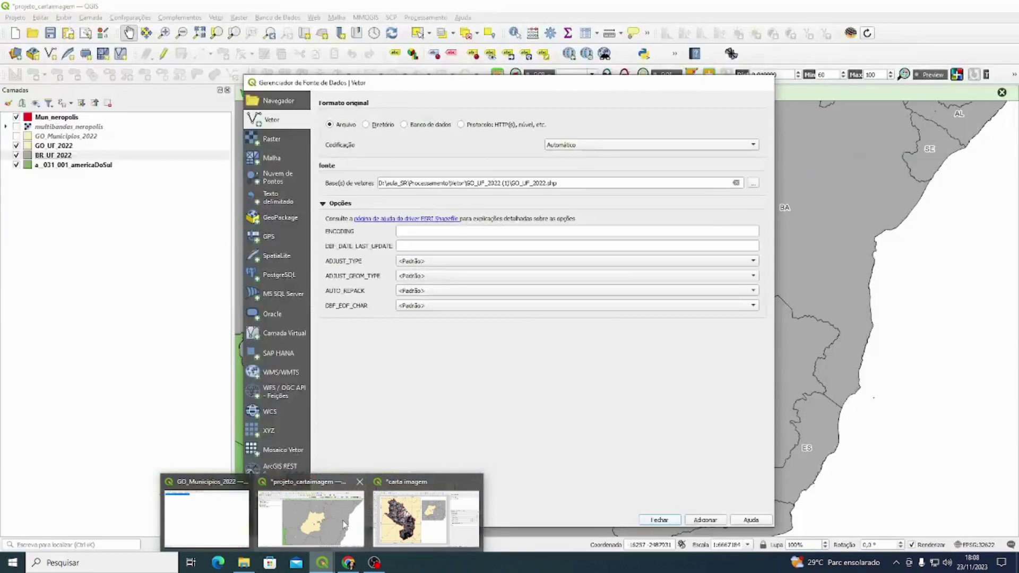
left_click(344, 524)
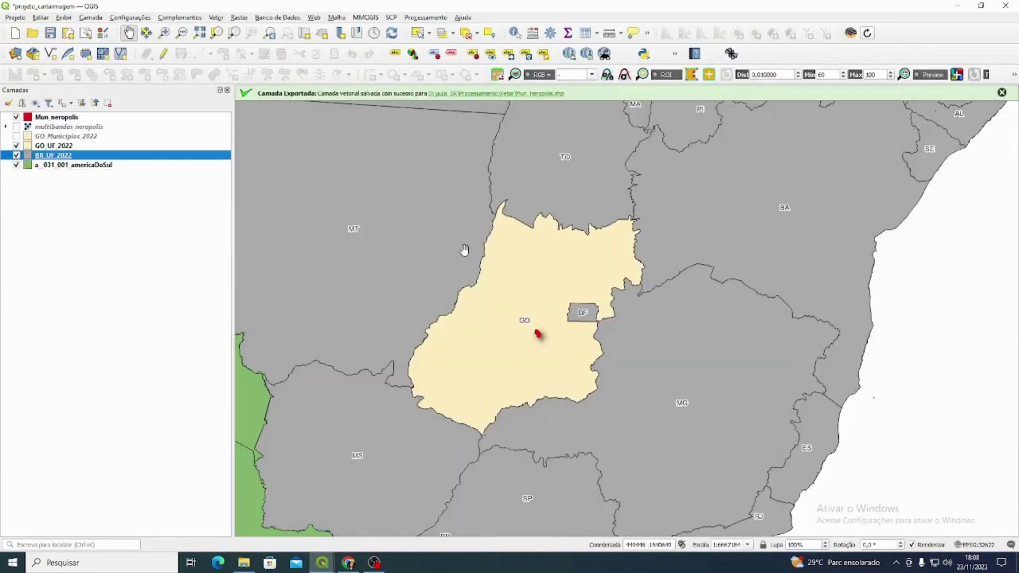
scroll(493, 263, "down", 1)
left_click_drag(494, 262, 570, 265)
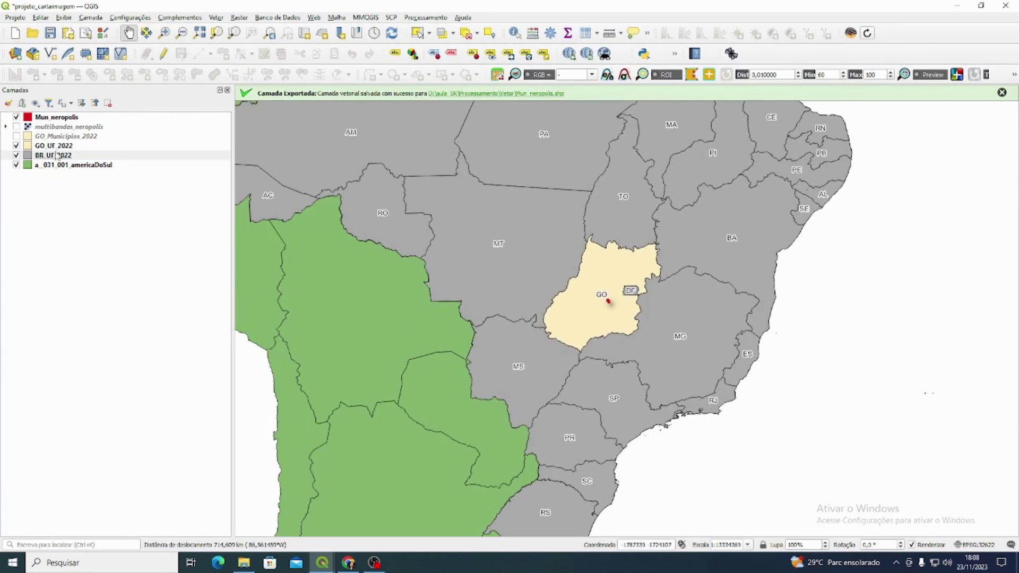
mouse_move(323, 562)
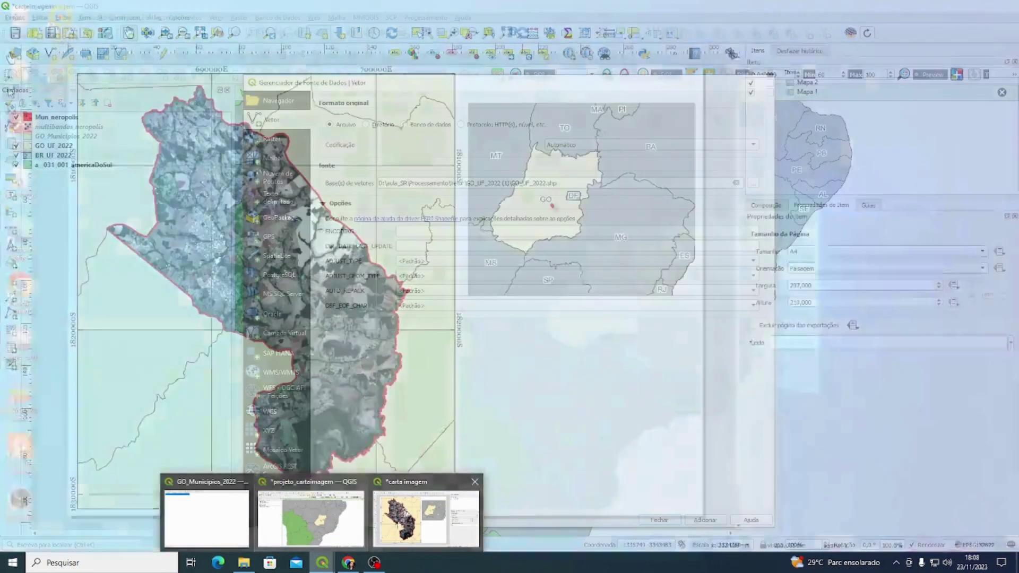
left_click(426, 518)
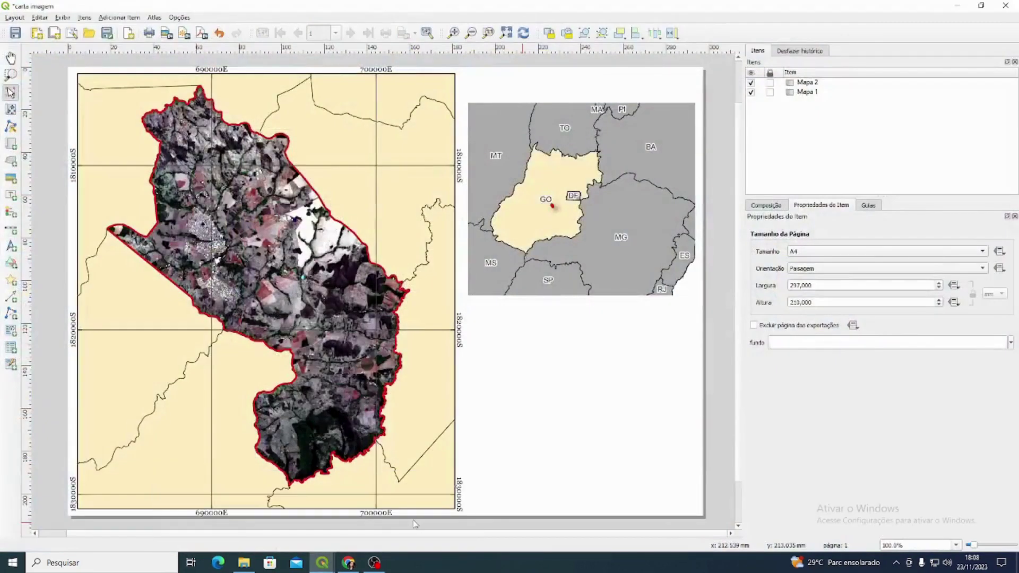
left_click(591, 237)
left_click(777, 383)
left_click(782, 399)
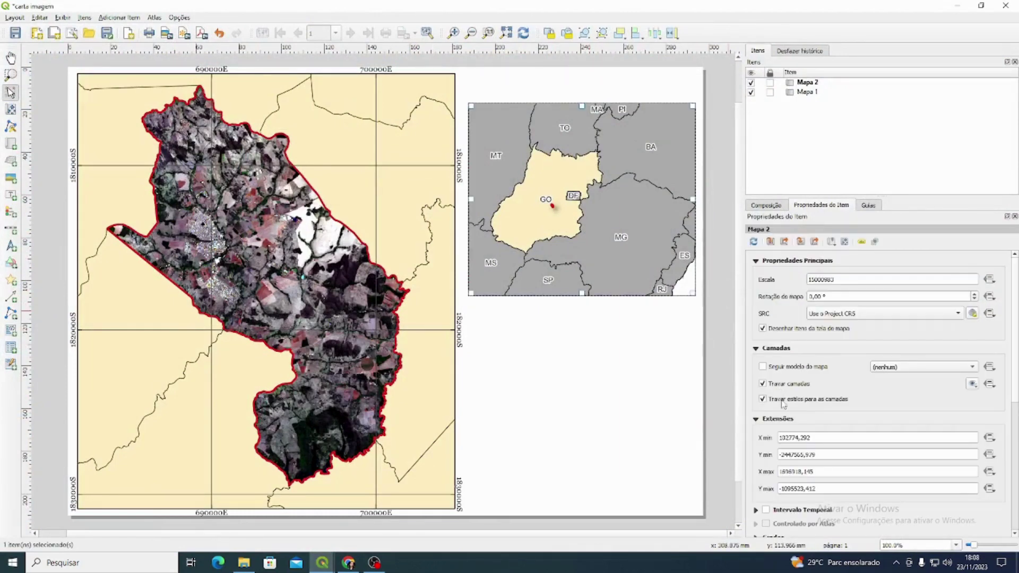
Step: Switch to the project window and turn off the labels of the BR_UF_2022 layer with Sem Rótulos
mouse_move(322, 563)
left_click(311, 518)
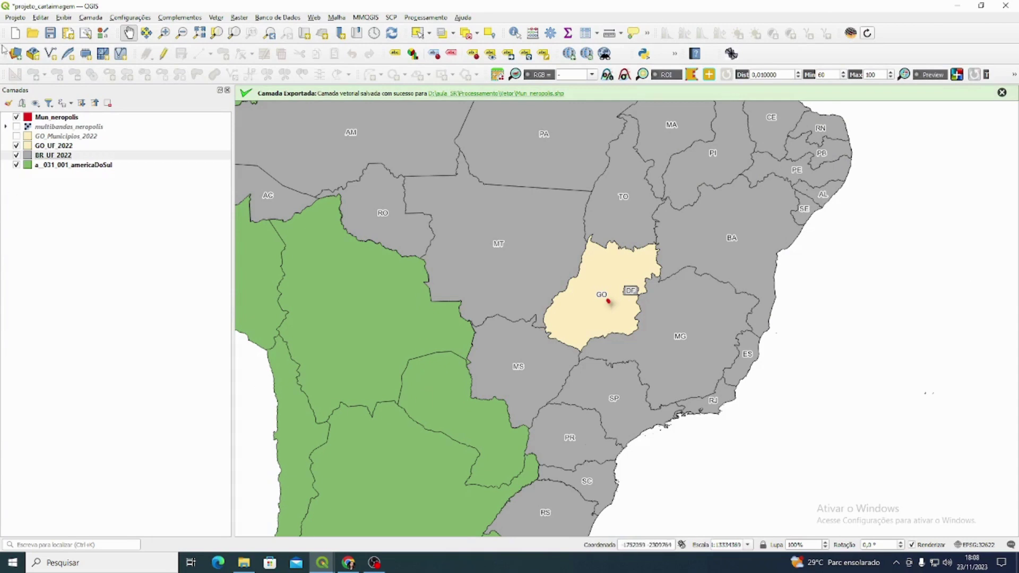
left_click(48, 156)
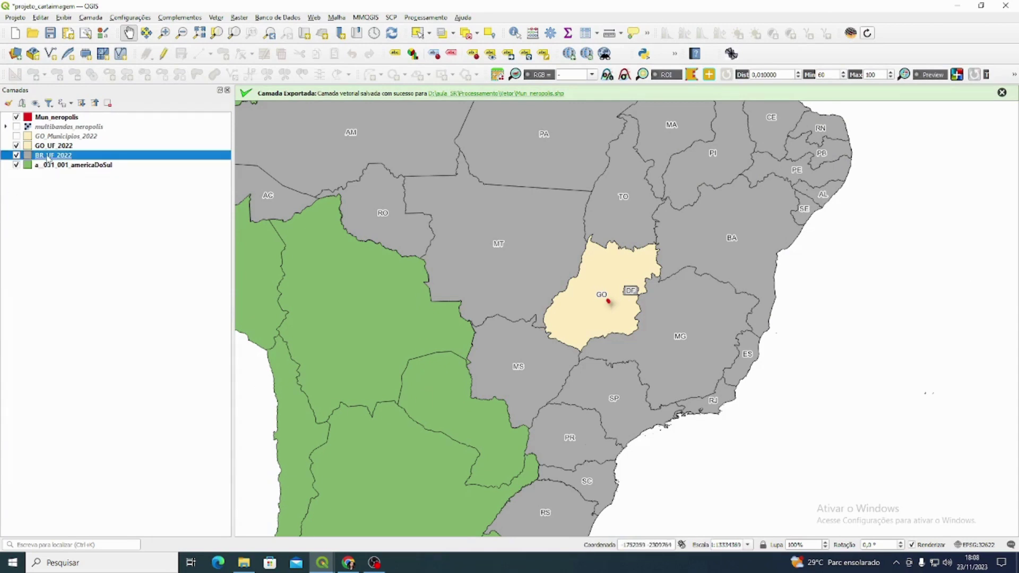
double_click(48, 156)
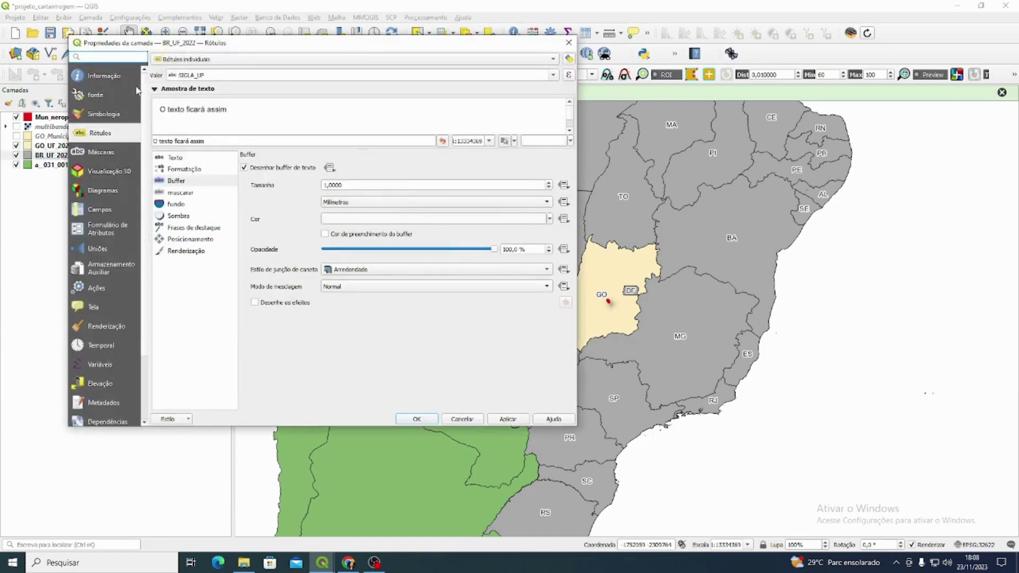
left_click(211, 57)
left_click(211, 50)
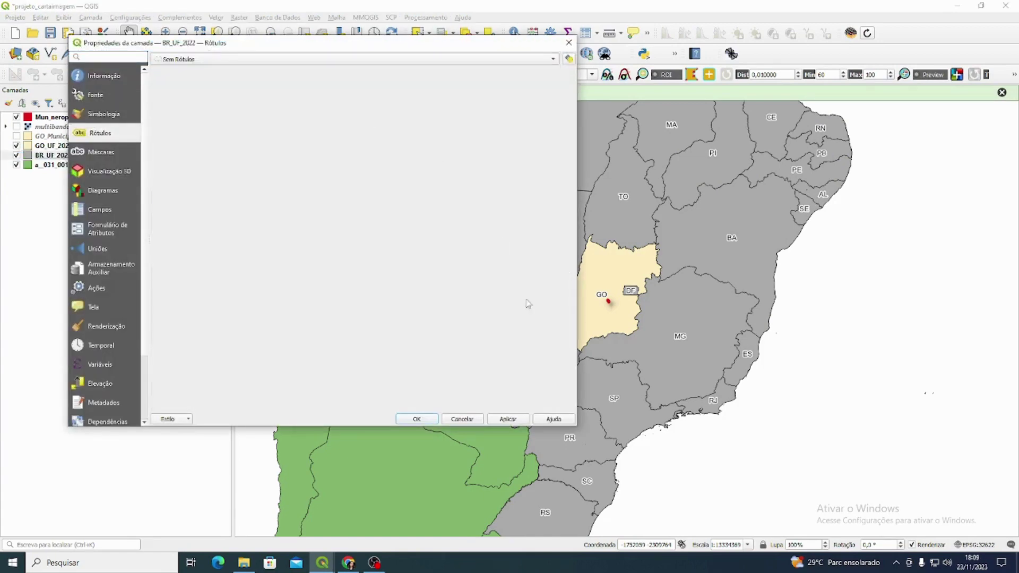
left_click(509, 419)
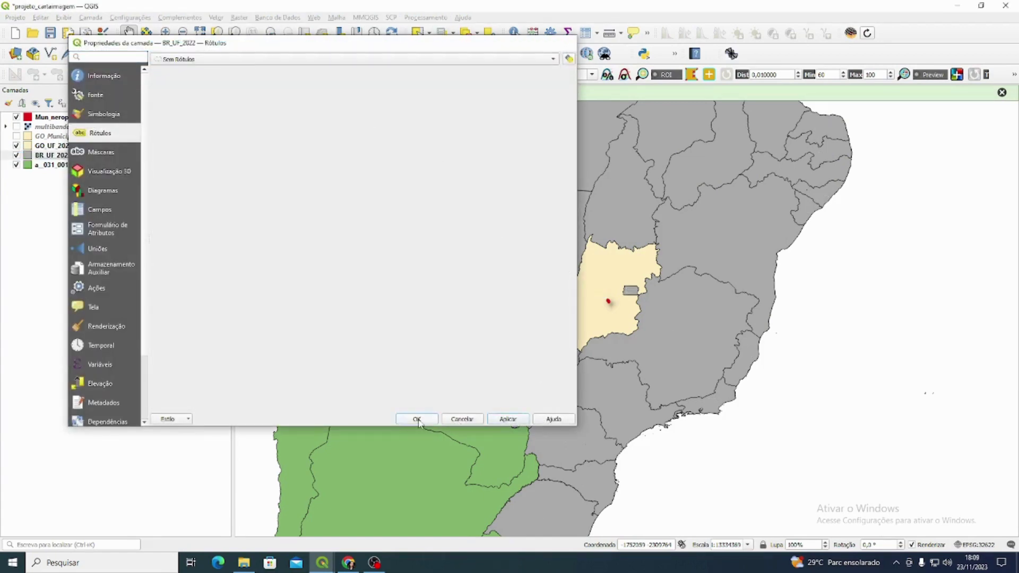
left_click(417, 419)
Step: Change the simple fill colour of the South America layer to a medium-dark grey and apply it
left_click(85, 166)
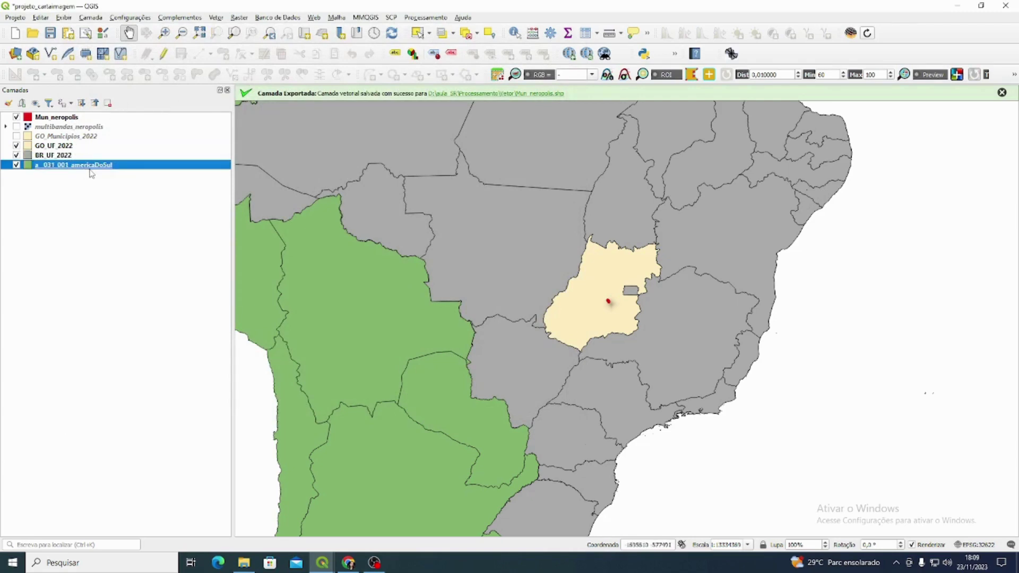
double_click(94, 165)
left_click(253, 60)
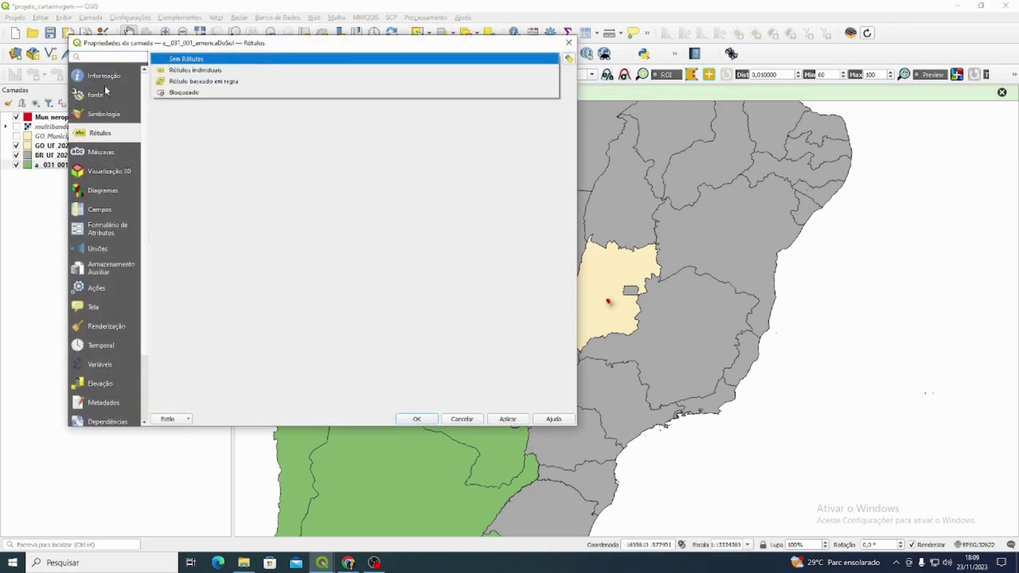
left_click(125, 114)
left_click(326, 85)
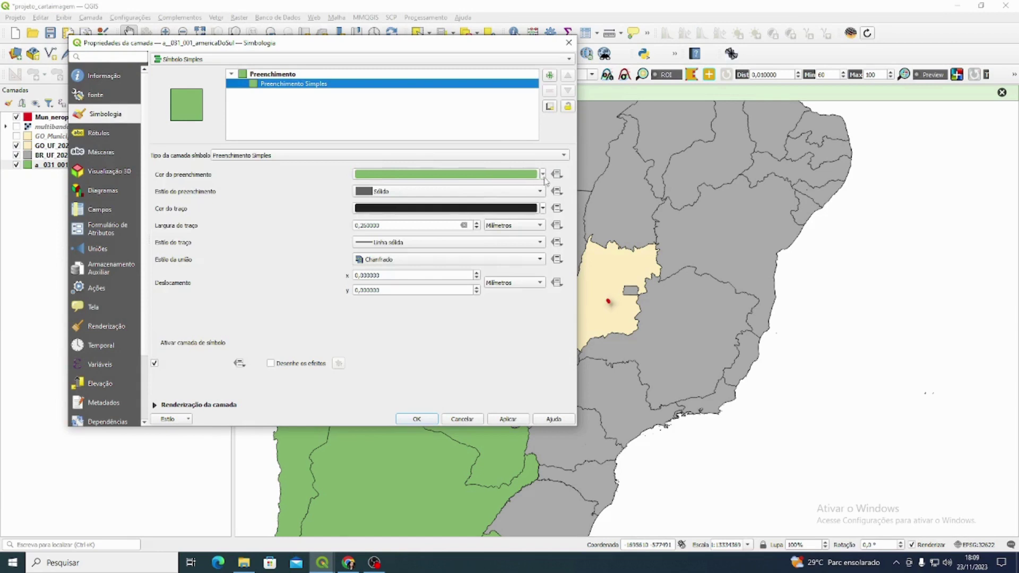
left_click(543, 175)
left_click(391, 334)
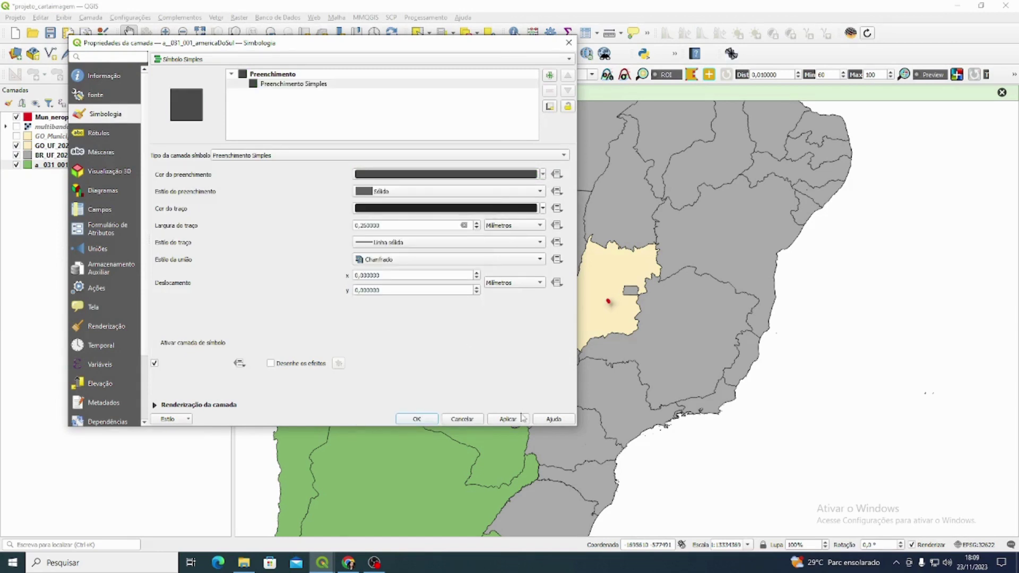
left_click(508, 420)
left_click(510, 176)
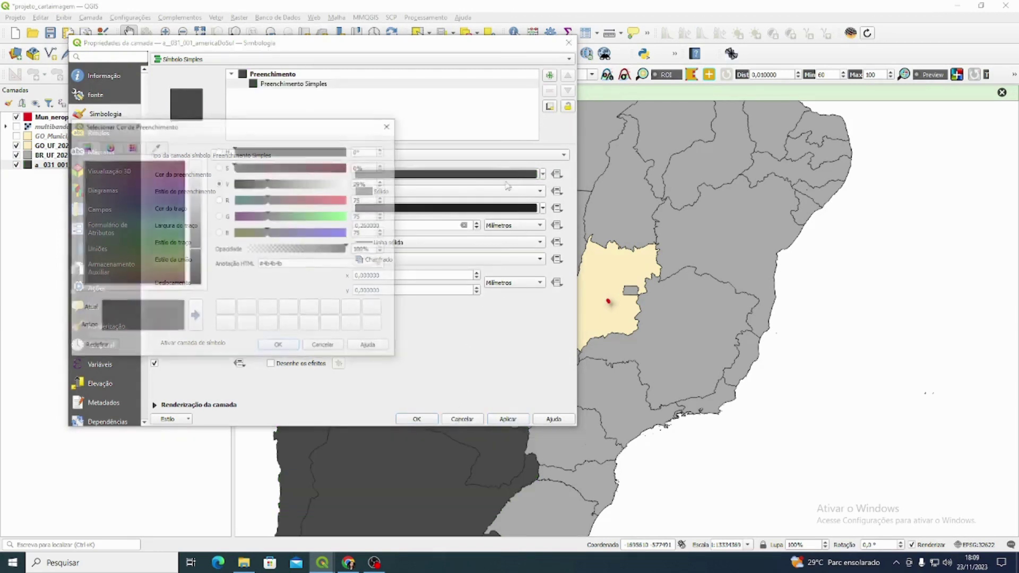
left_click_drag(268, 189, 283, 186)
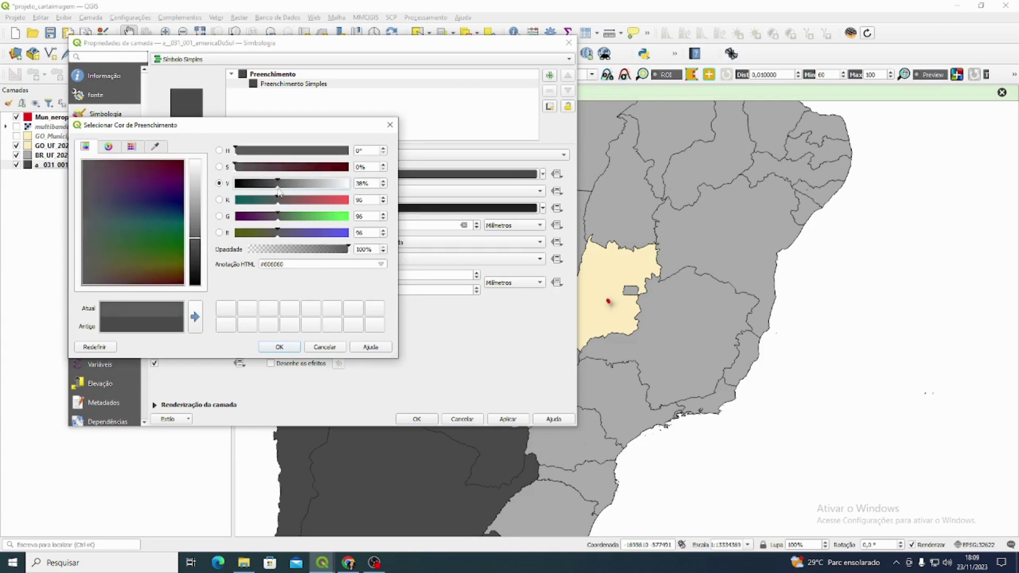
left_click(290, 349)
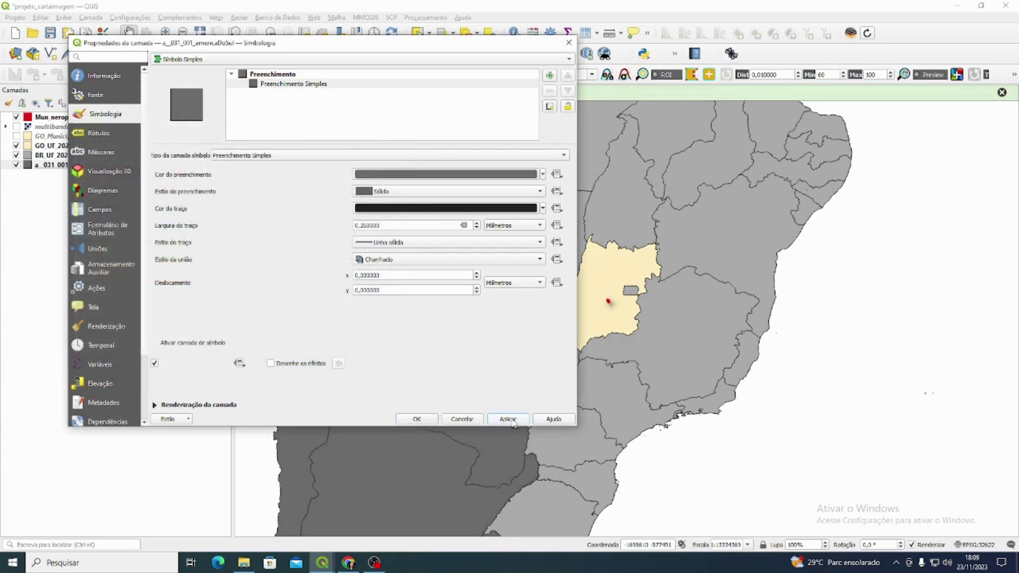
left_click(422, 423)
Step: Lighten the stroke colour of the South America layer to a dark grey and confirm its symbology
left_click(516, 207)
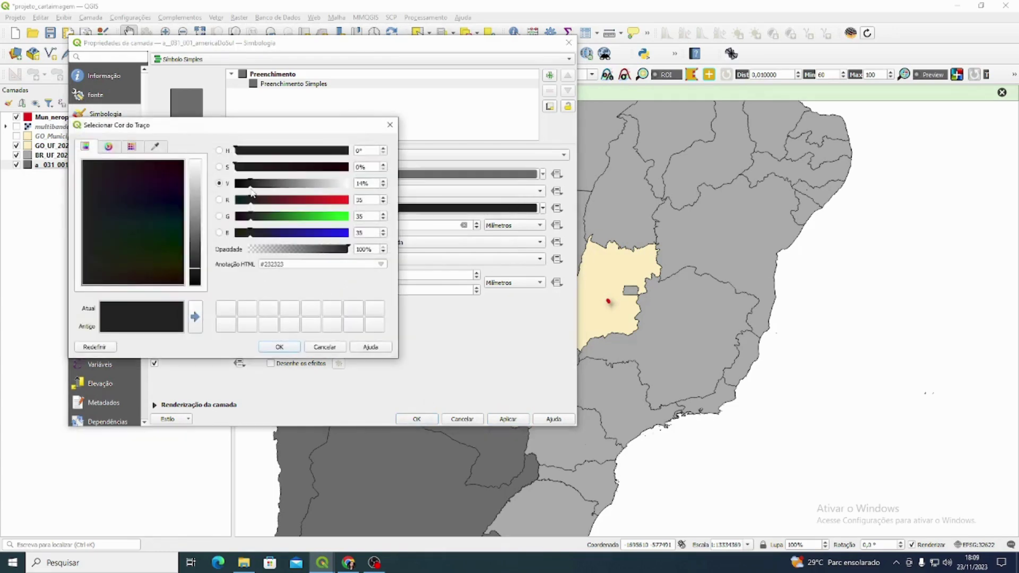
left_click_drag(252, 192, 269, 193)
left_click(292, 346)
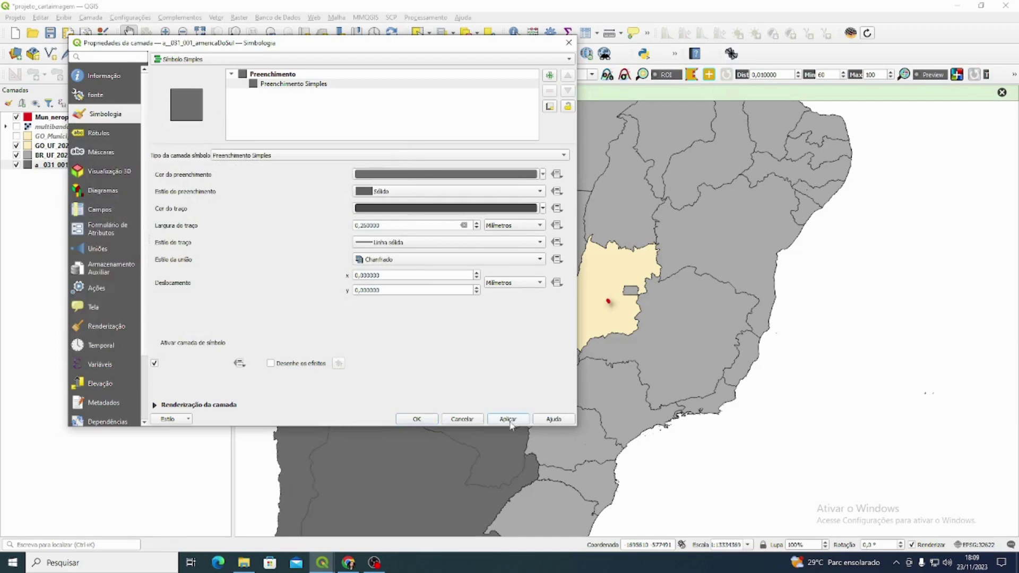
left_click(424, 419)
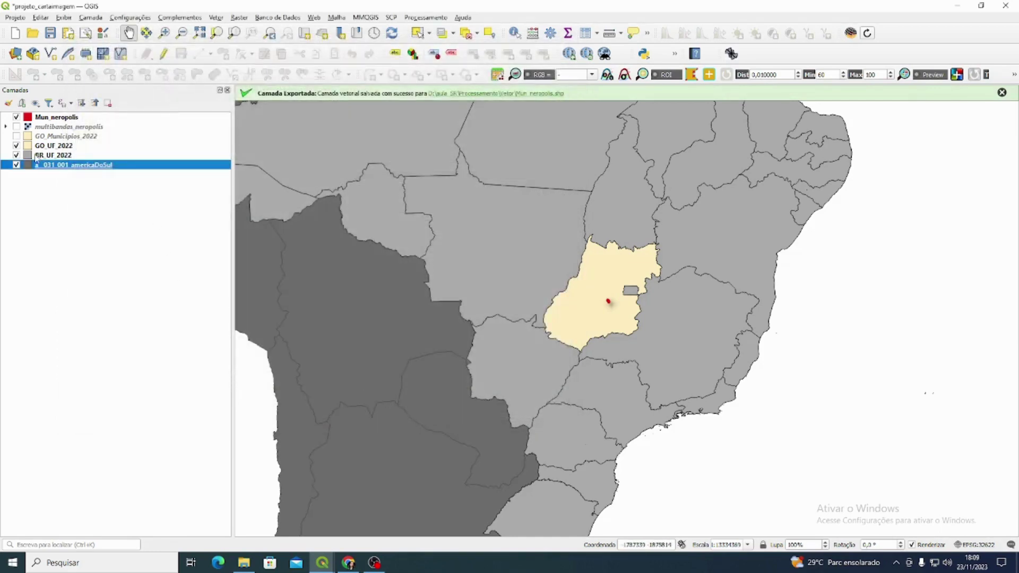
Step: Set the stroke colour of the BR_UF_2022 layer's simple fill to dark grey #494949 and confirm
left_click(35, 156)
double_click(53, 155)
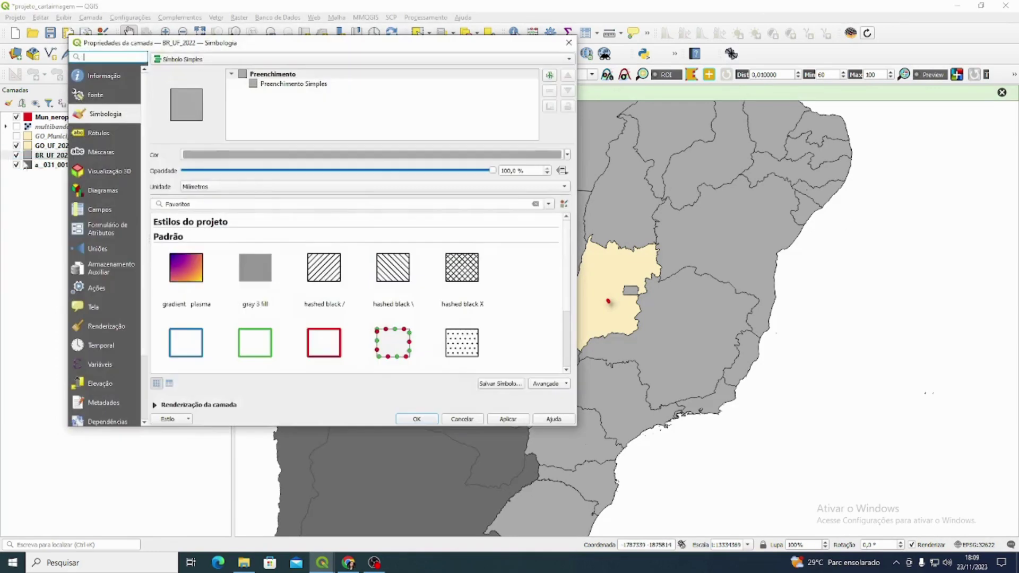
left_click(372, 84)
left_click(495, 209)
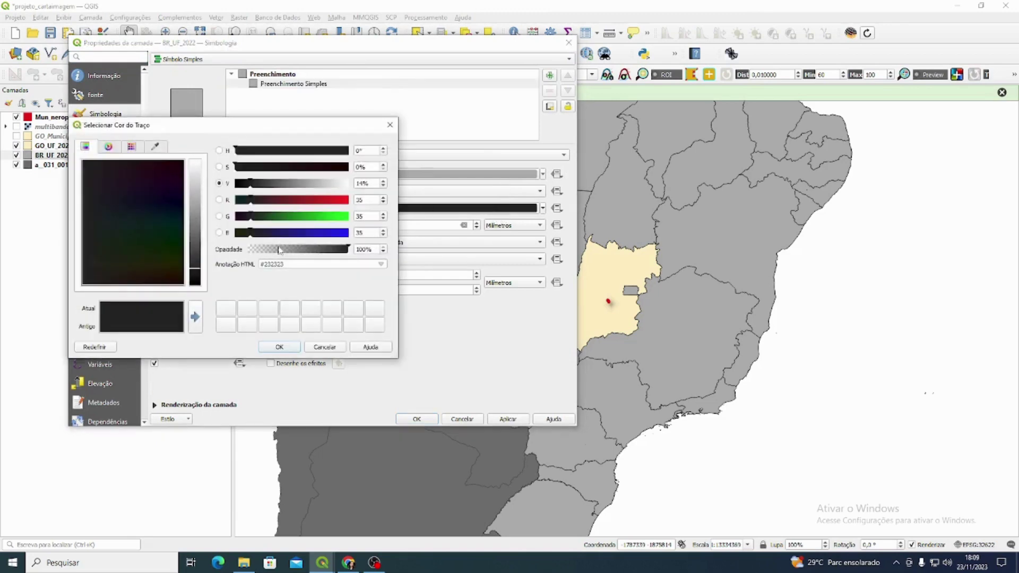
left_click_drag(251, 190, 272, 204)
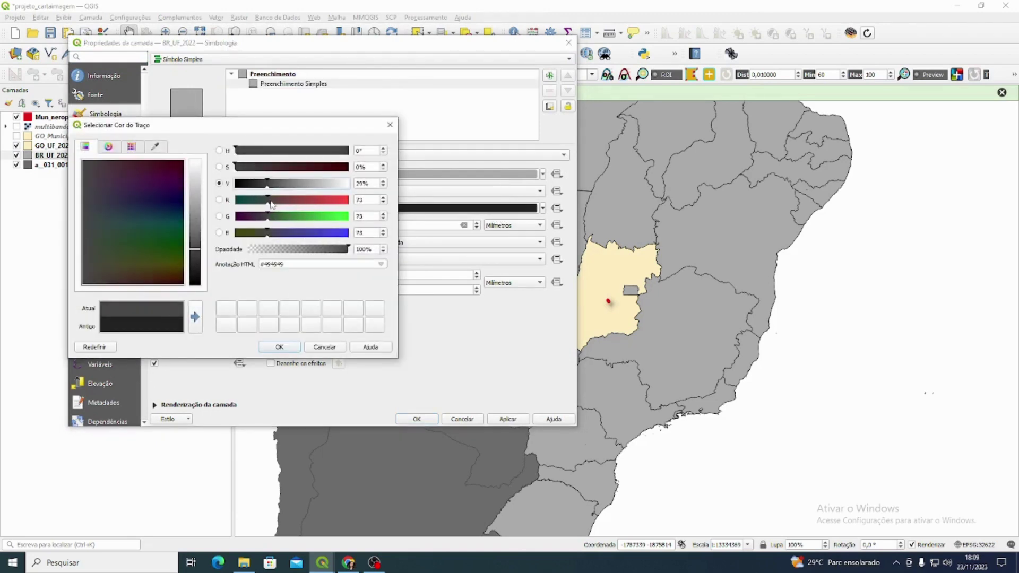
left_click(280, 347)
left_click(415, 419)
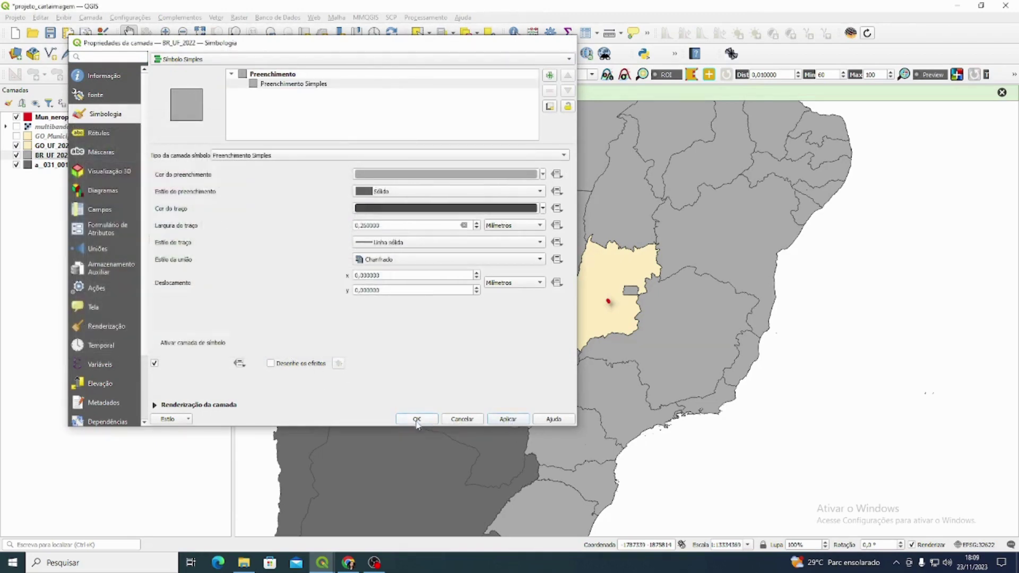
Step: Return to the "carta imagem" layout and add a third map over the lower-right corner of Mapa 2
left_click(956, 6)
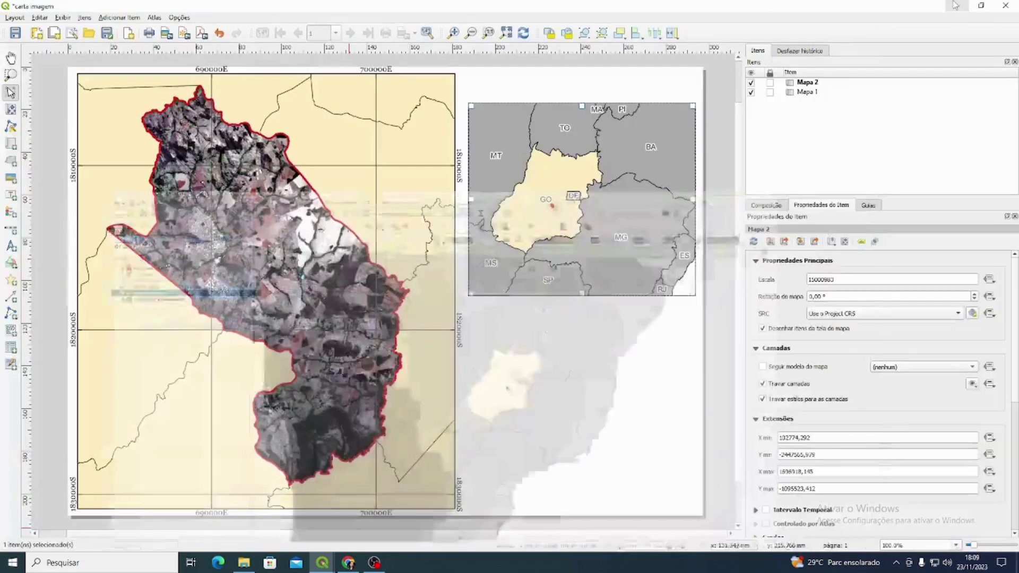
left_click(10, 143)
left_click_drag(605, 202, 693, 295)
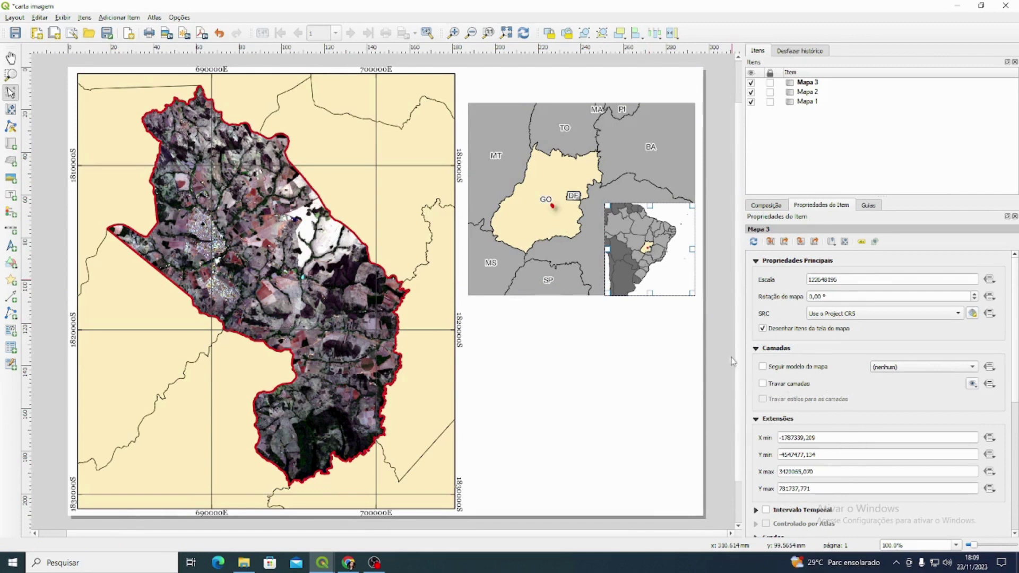
Step: Zoom the content of Mapa 3 out to show all of South America and nudge it within the frame
key("c")
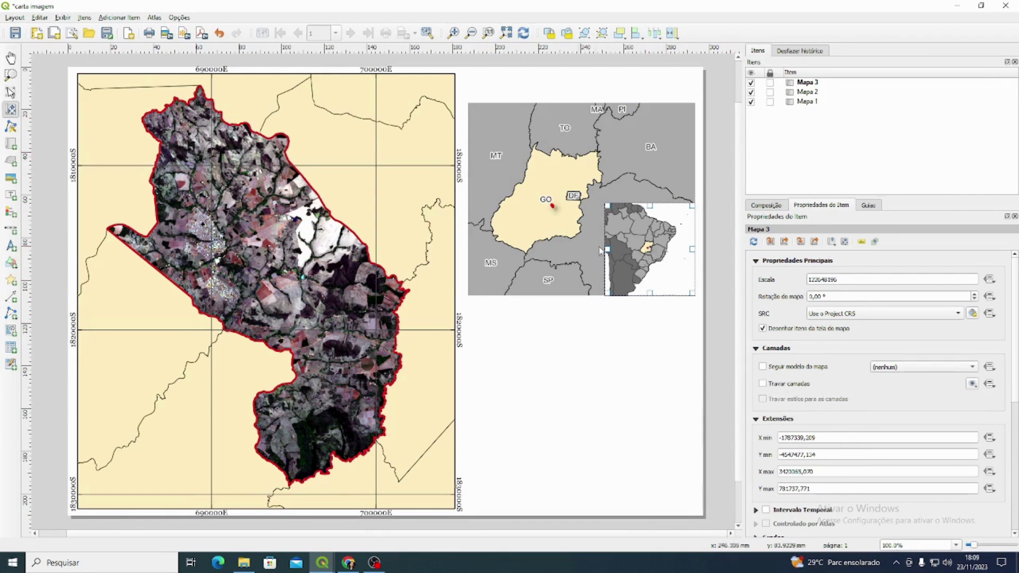
scroll(648, 251, "down", 1)
left_click_drag(643, 254, 646, 253)
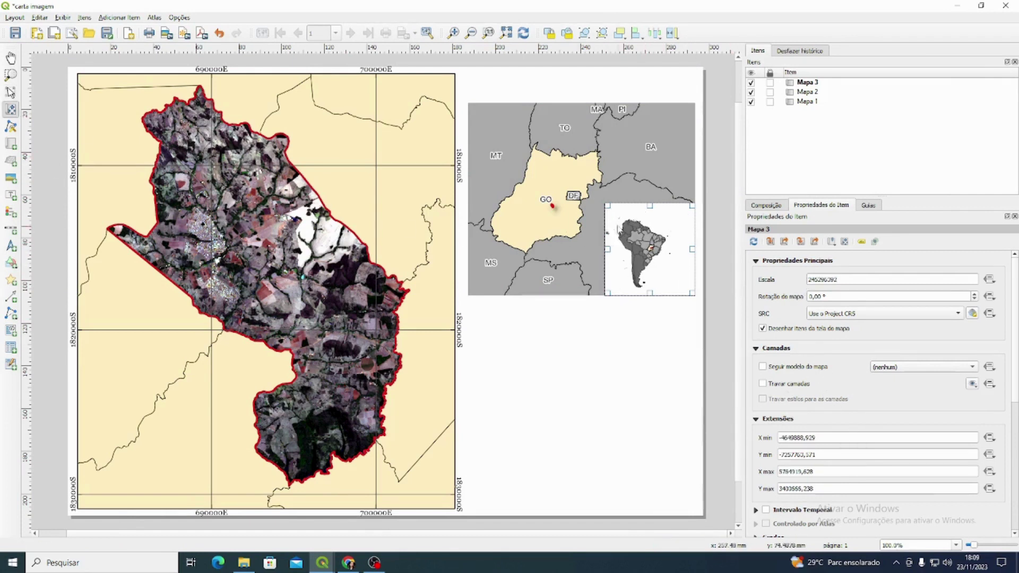
Step: Enlarge Mapa 3 slightly at its upper-left corner, and set its content to scale 121230298 with Brazil shifted right and down in the frame
left_click(10, 92)
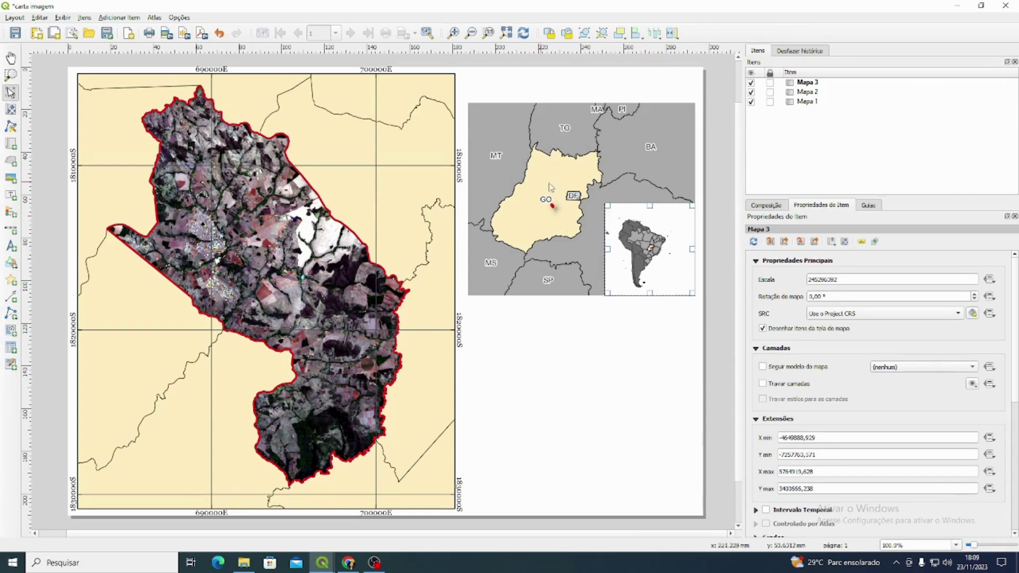
left_click_drag(608, 206, 608, 202)
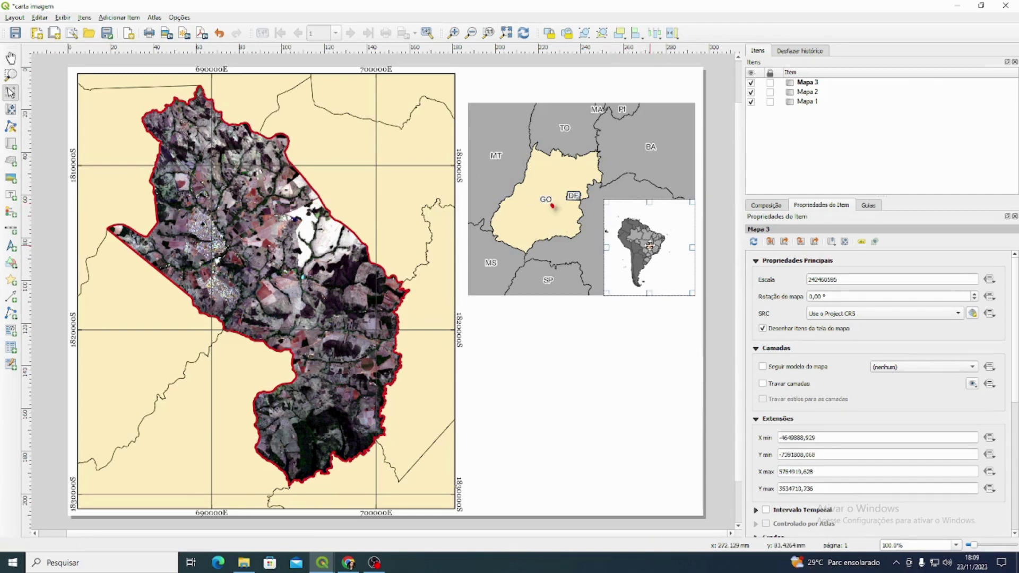
scroll(650, 245, "up", 1)
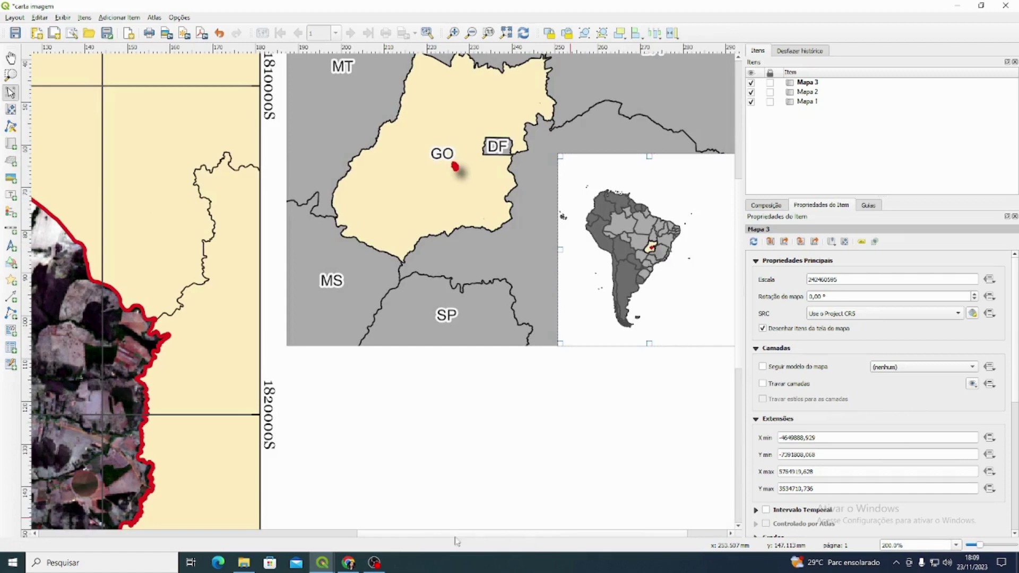
left_click_drag(390, 538, 458, 538)
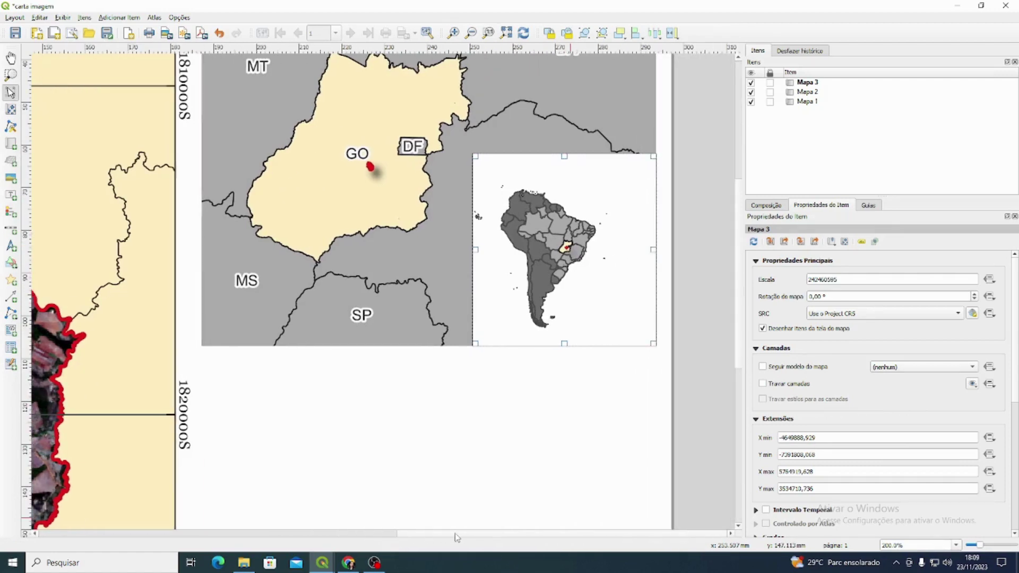
left_click(11, 108)
scroll(564, 252, "up", 1)
left_click_drag(565, 251, 590, 281)
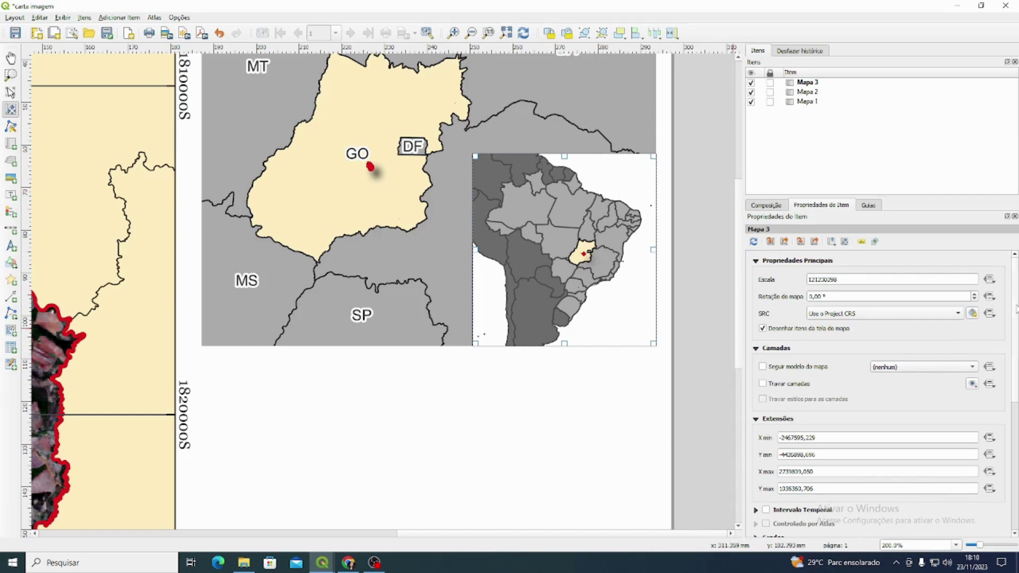
scroll(1016, 307, "down", 6)
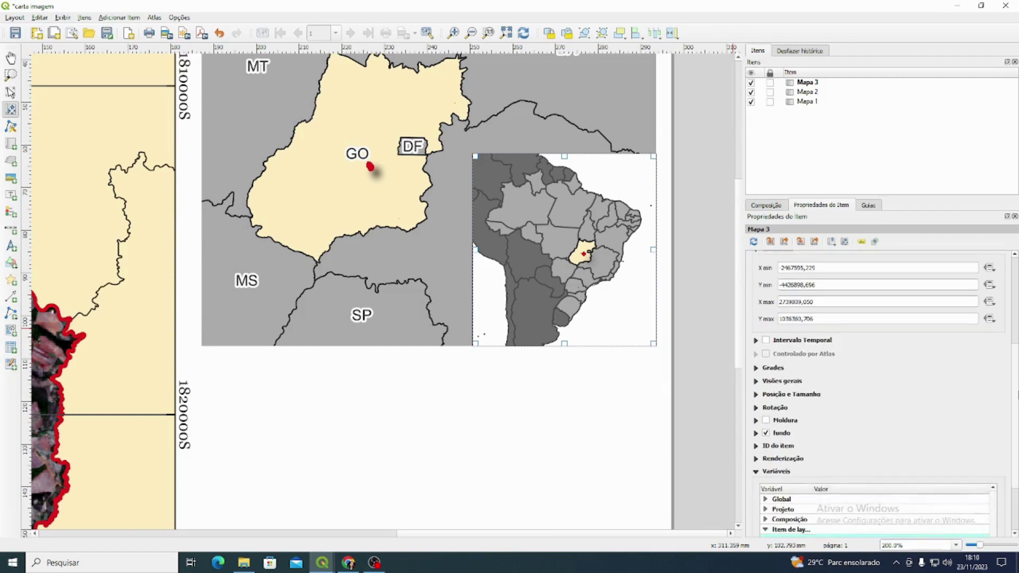
Step: Give Mapa 3 a light blue background, colour #6fc0f0, to represent the ocean
scroll(808, 412, "down", 1)
left_click(766, 410)
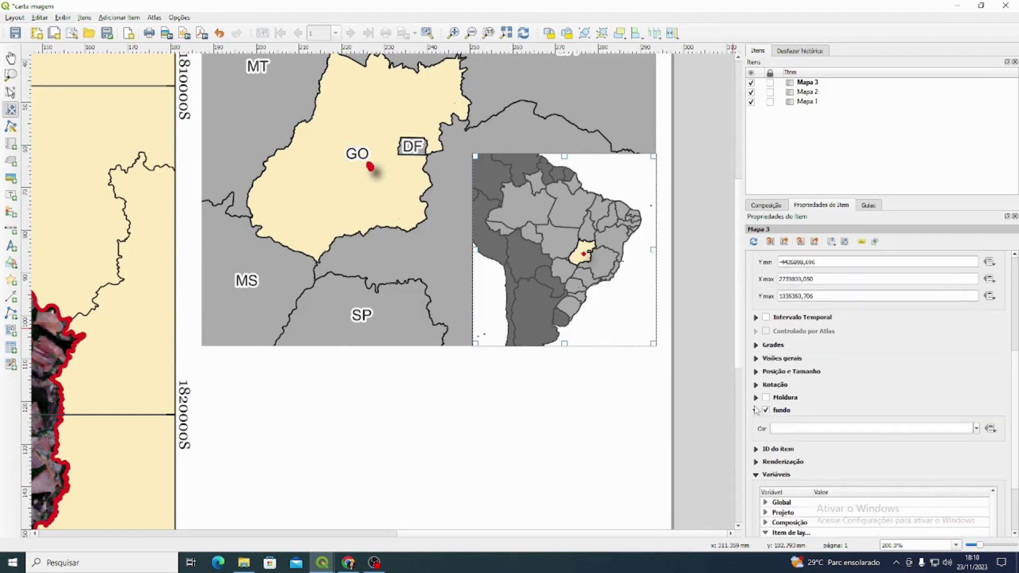
left_click(757, 411)
left_click(822, 432)
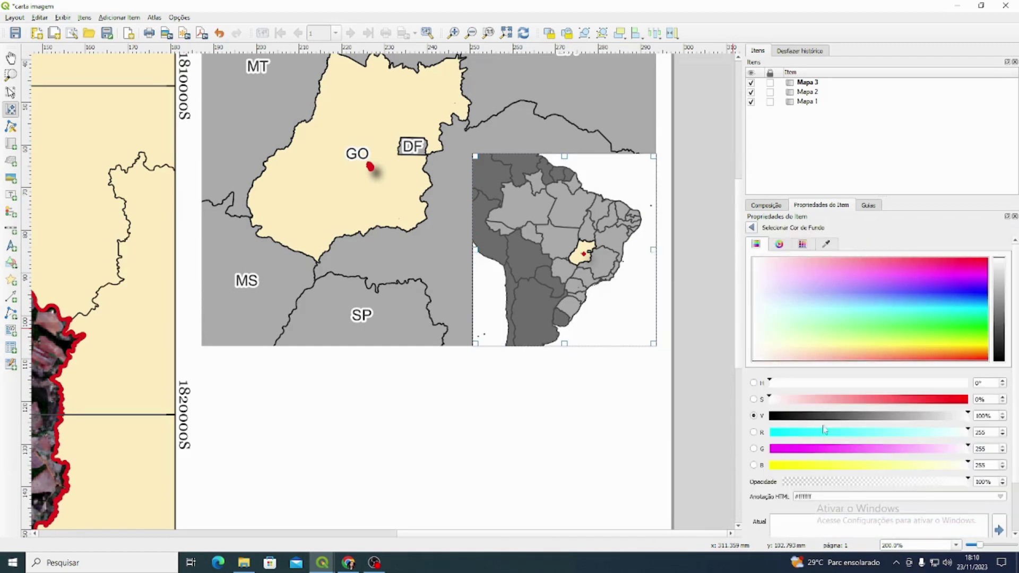
left_click_drag(915, 327, 970, 304)
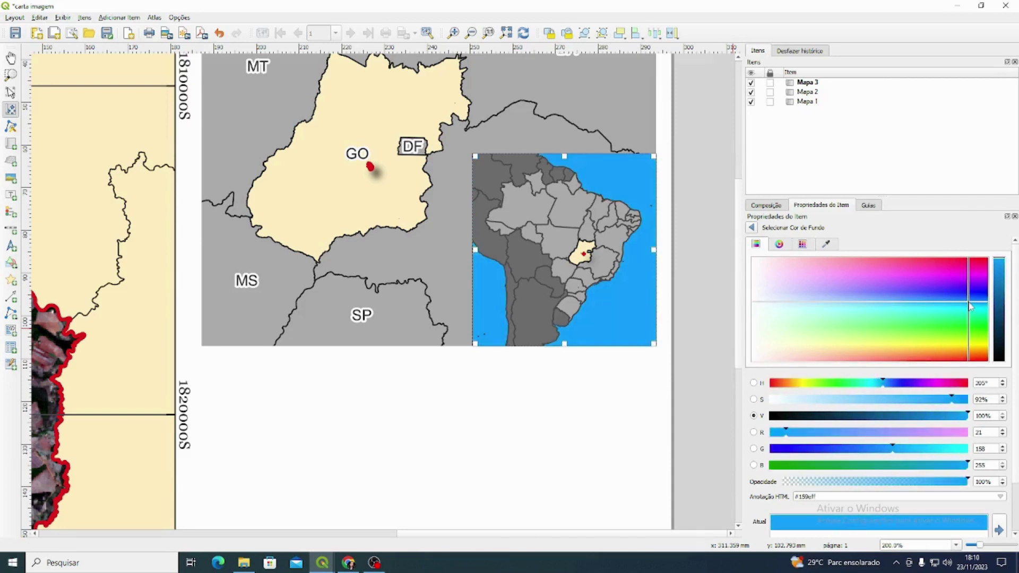
left_click_drag(965, 418, 870, 404)
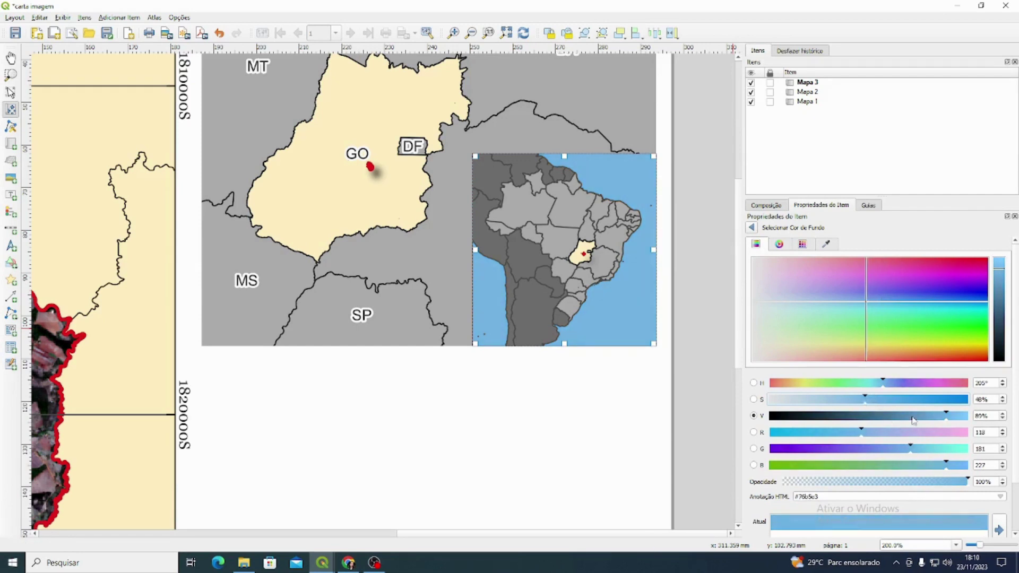
left_click_drag(948, 419, 957, 419)
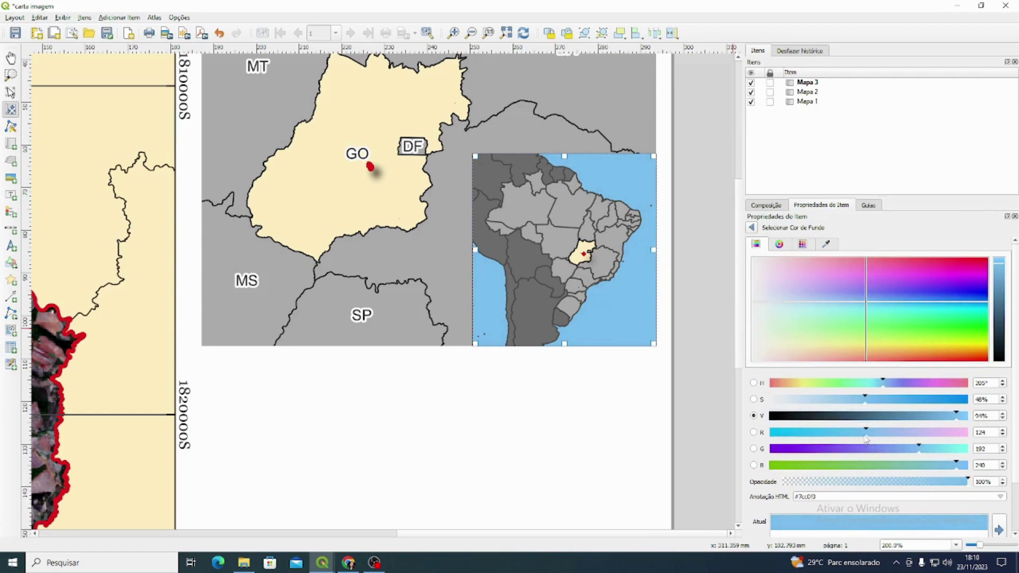
left_click_drag(867, 439, 856, 439)
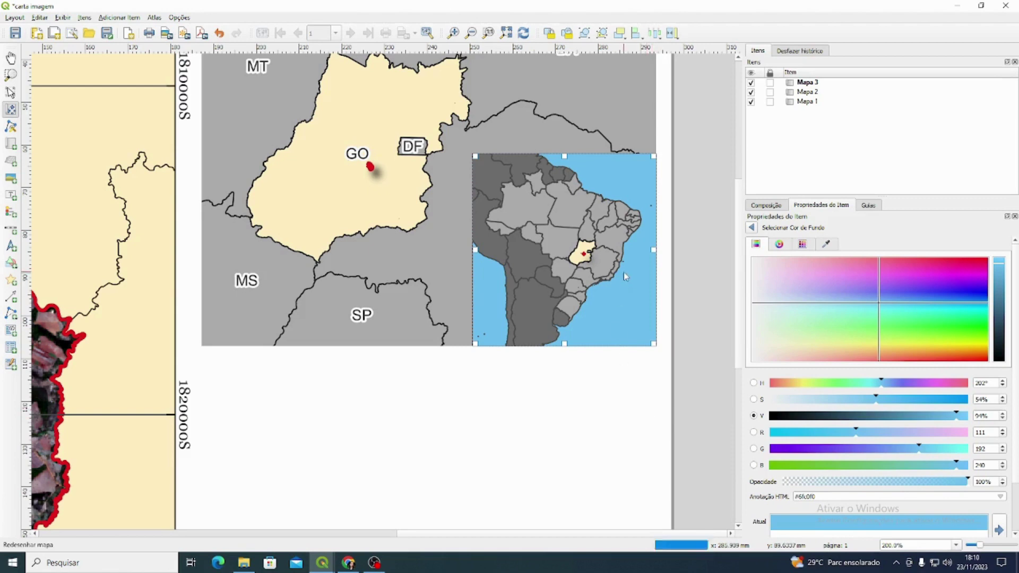
Step: Shift the content of Mapa 3 slightly right within its frame so more of western South America is included
scroll(623, 272, "down", 1)
scroll(601, 279, "up", 1)
left_click_drag(591, 250, 580, 250)
key("v")
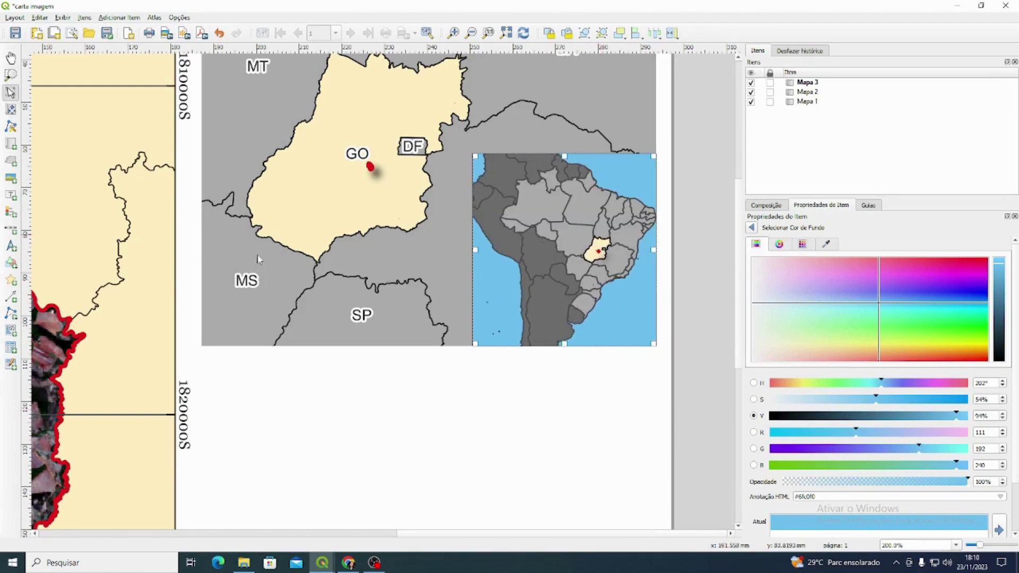
key("ctrl+minus")
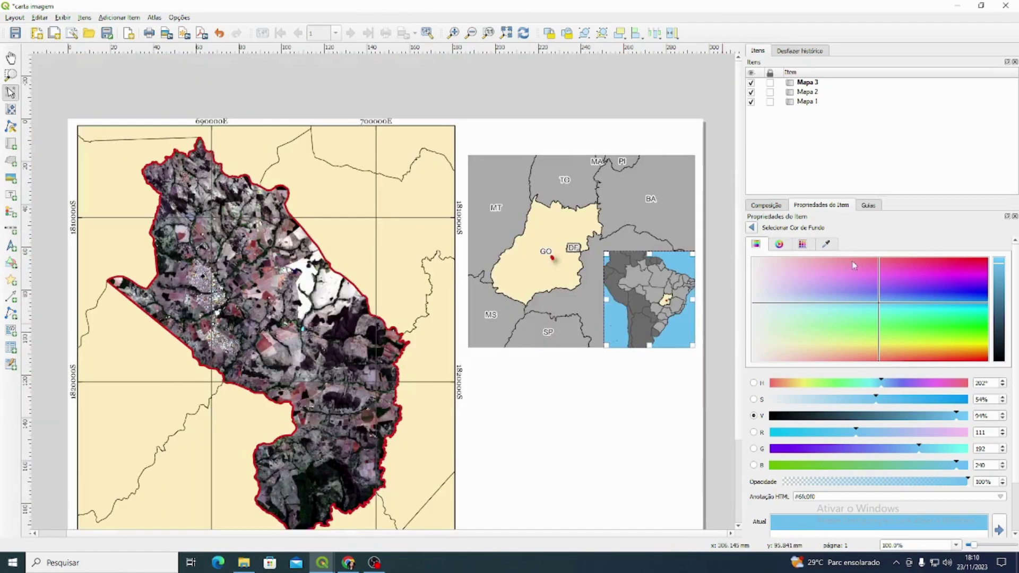
left_click(1015, 217)
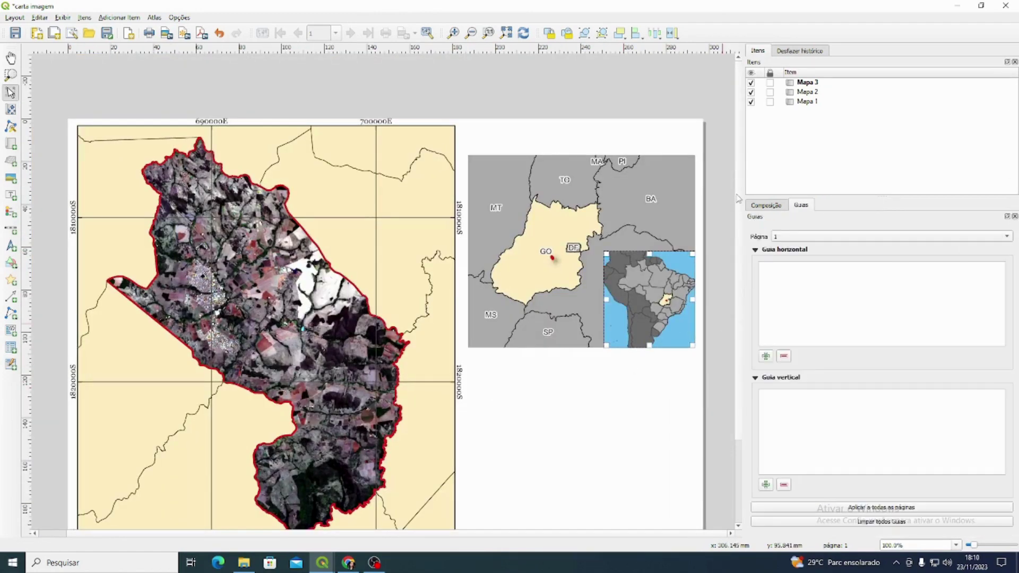
left_click(730, 263)
scroll(732, 286, "down", 2)
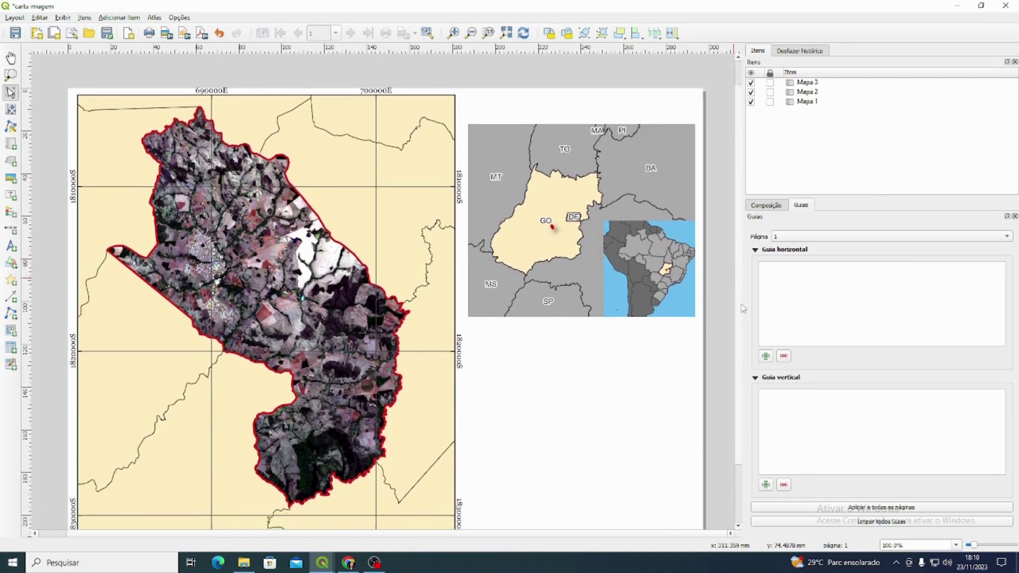
left_click(679, 287)
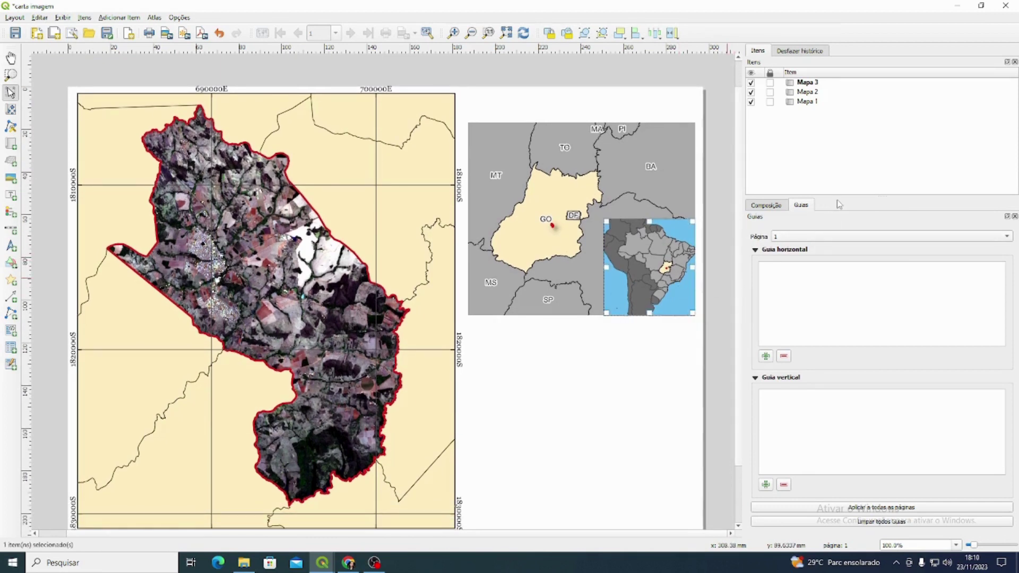
right_click(855, 40)
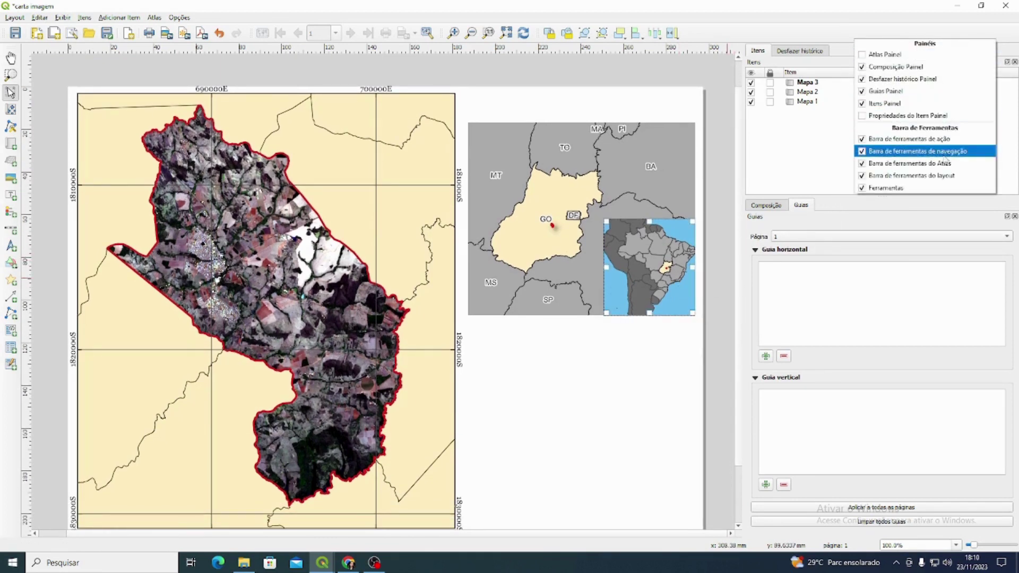
left_click(937, 116)
left_click(823, 206)
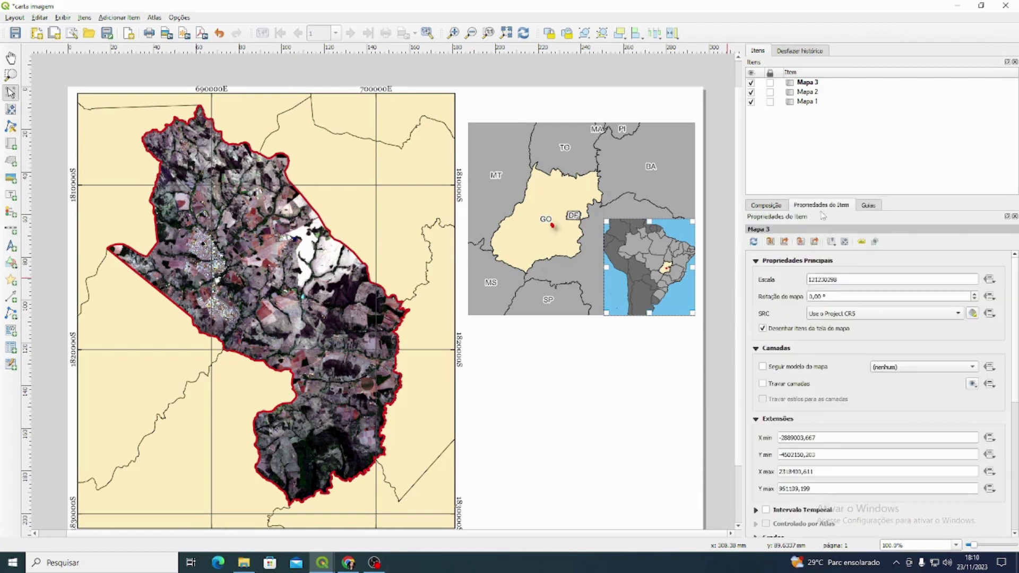
Step: Enable the black frame (Moldura) around both Mapa 3 and Mapa 2
scroll(875, 399, "down", 5)
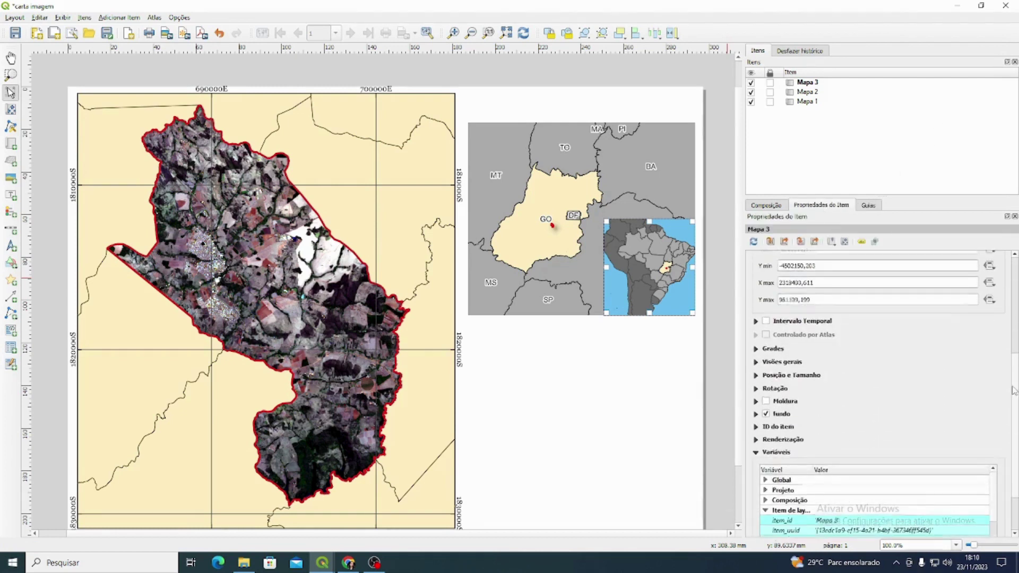
left_click(766, 399)
left_click(579, 276)
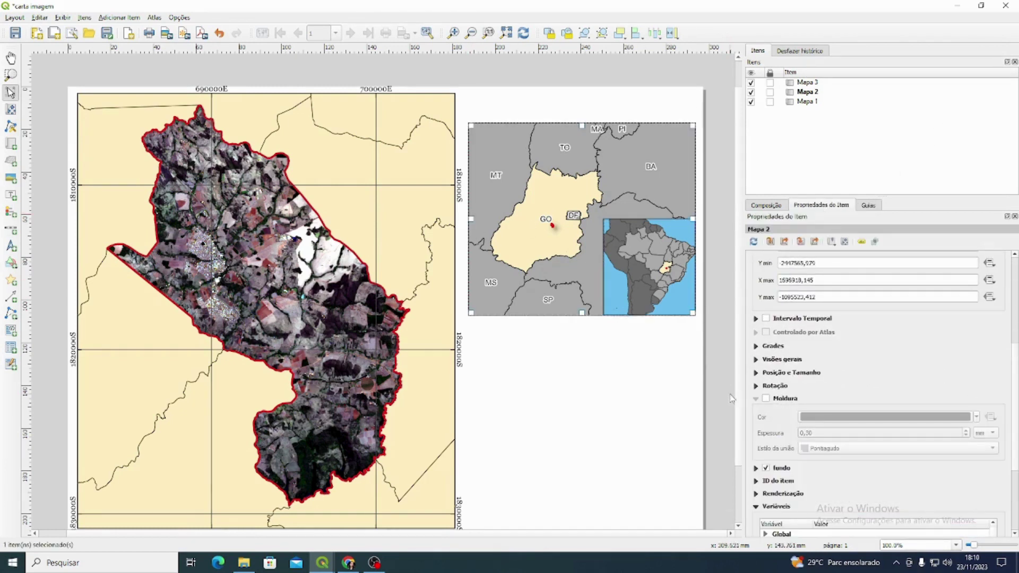
left_click(766, 398)
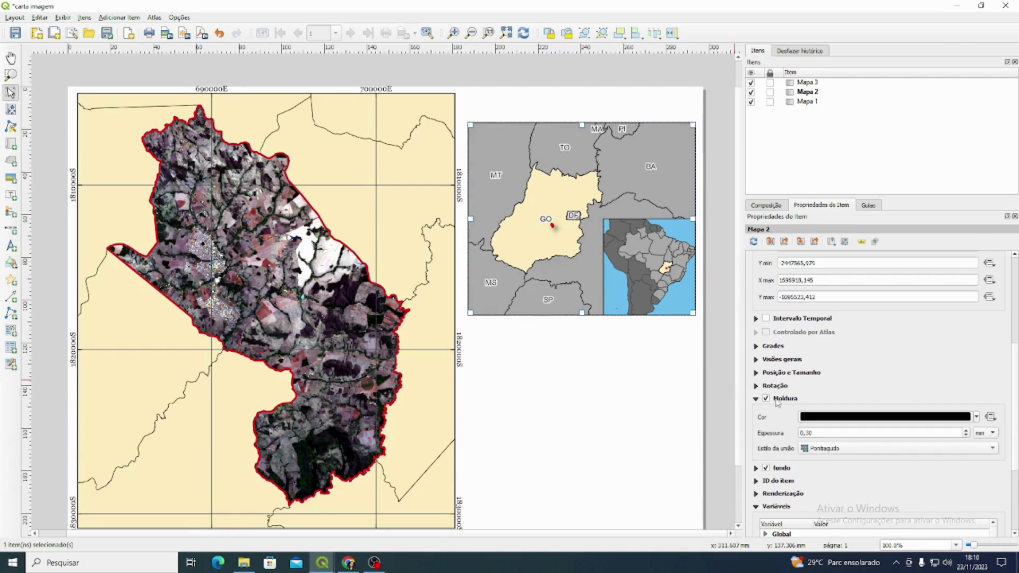
left_click(604, 384)
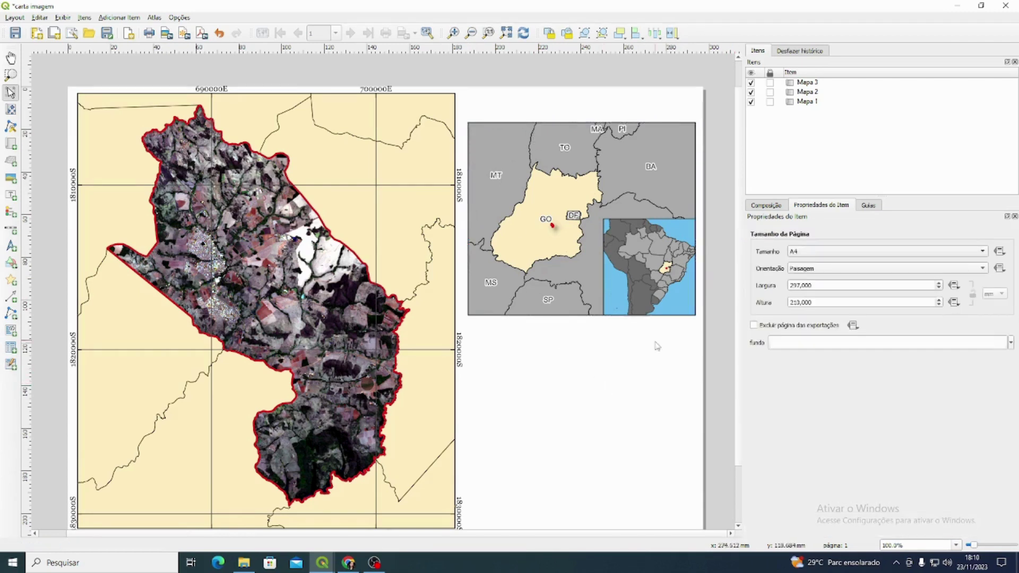
Step: Select Mapa 2 and Mapa 3 together and move them slightly down the page
left_click_drag(551, 372, 664, 242)
key("Escape")
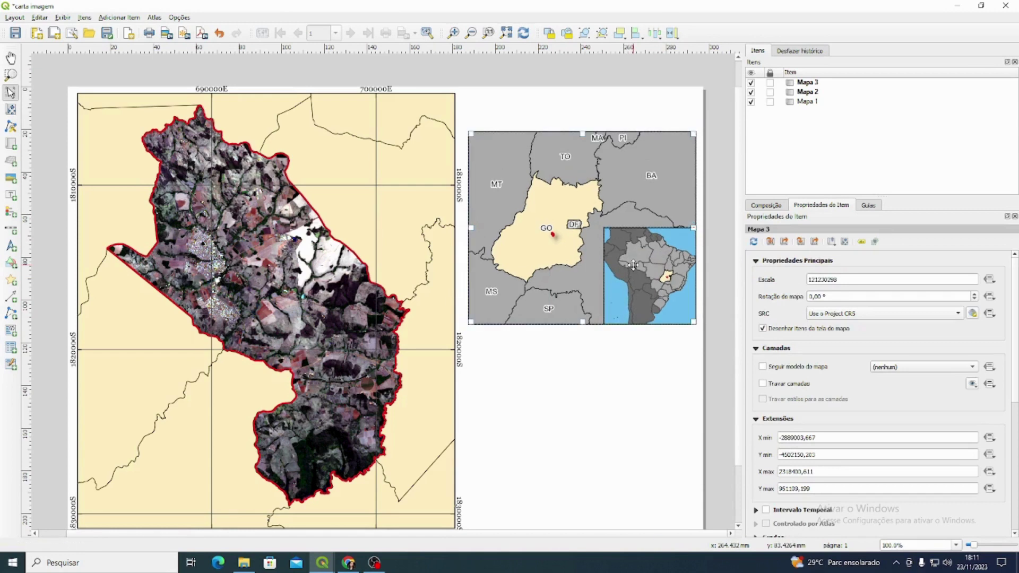
left_click(568, 405)
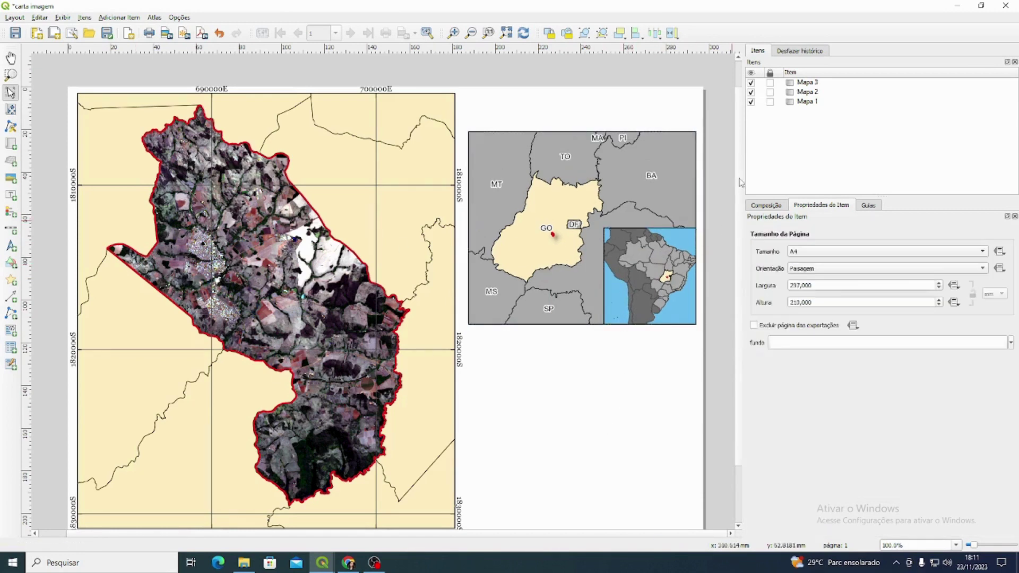
Step: Add a label above Mapa 2, spanning its full width, with the text "Carta Imagem de Nerópolis"
scroll(739, 183, "down", 2)
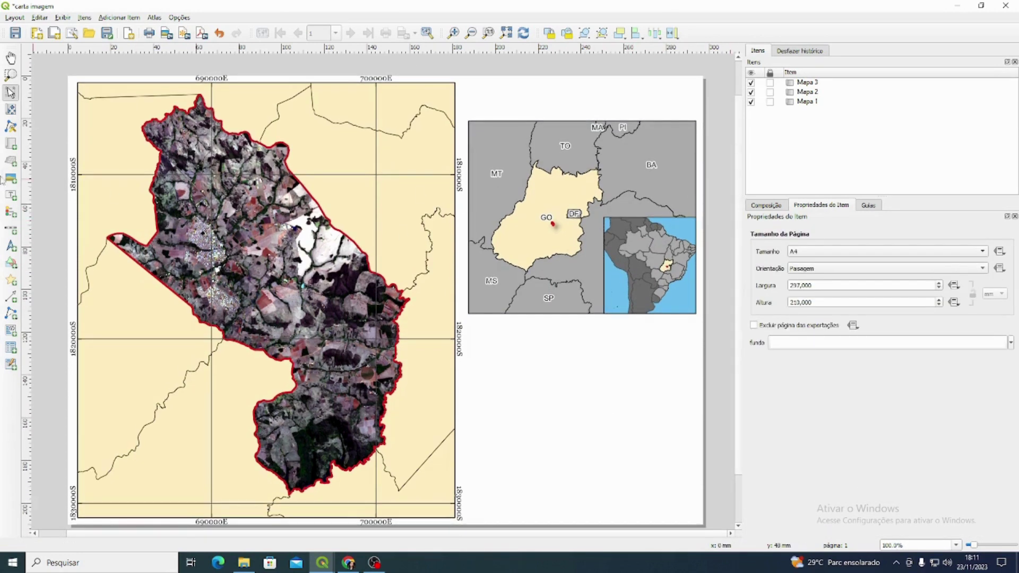
left_click(10, 194)
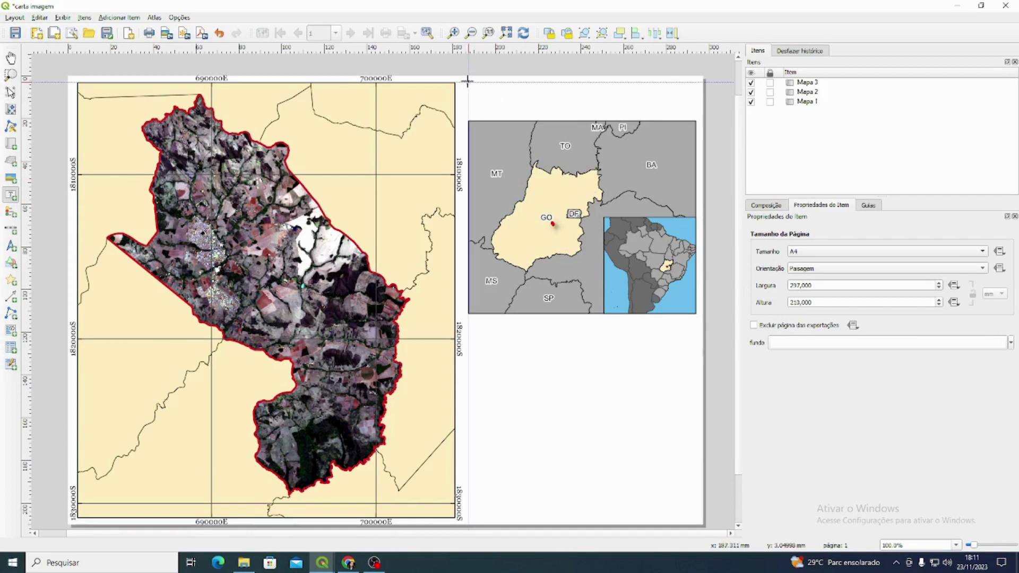
left_click_drag(469, 83, 673, 115)
left_click_drag(694, 117, 696, 117)
key("ctrl+a")
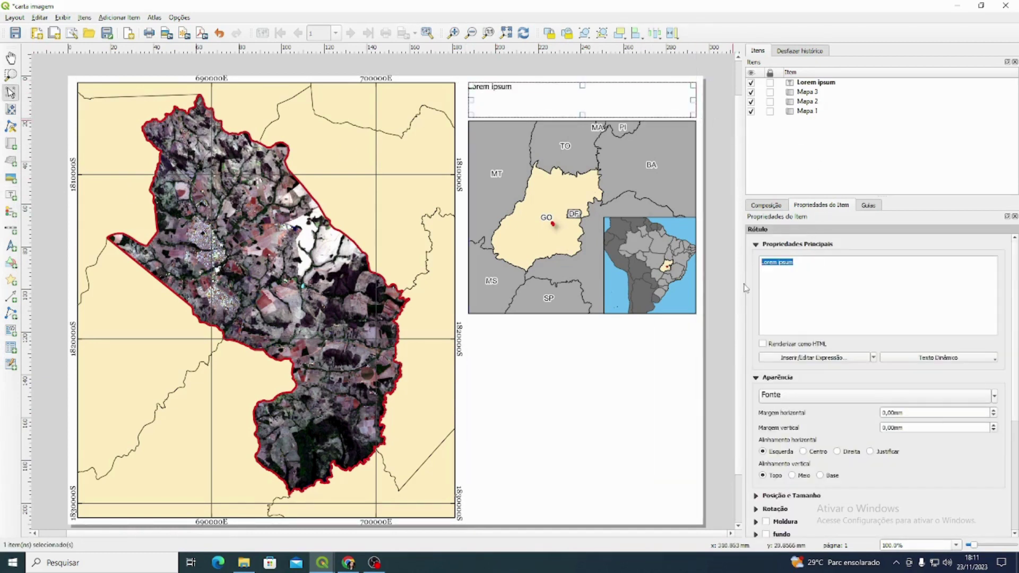
type("Carta I")
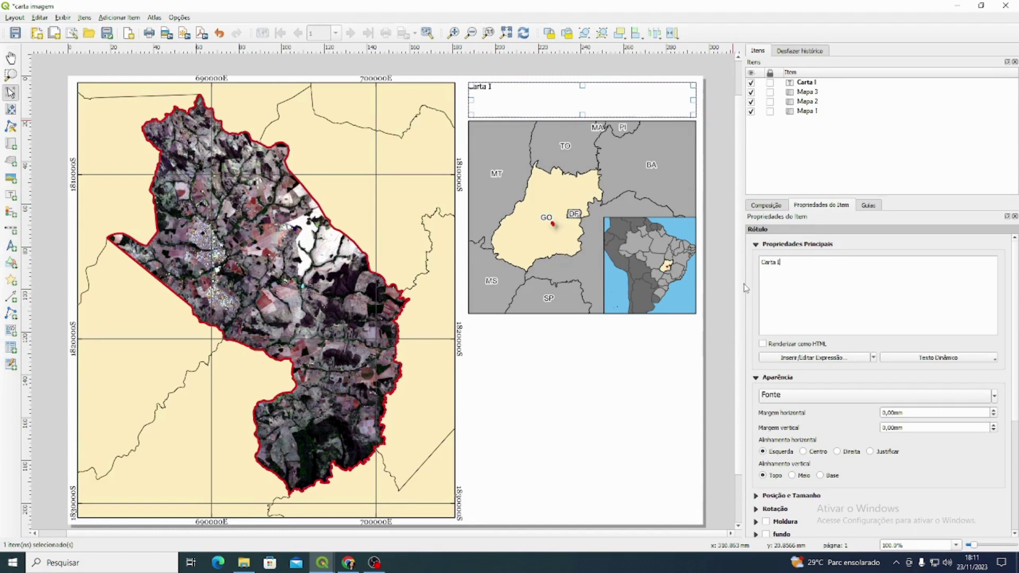
type("magem de Ner")
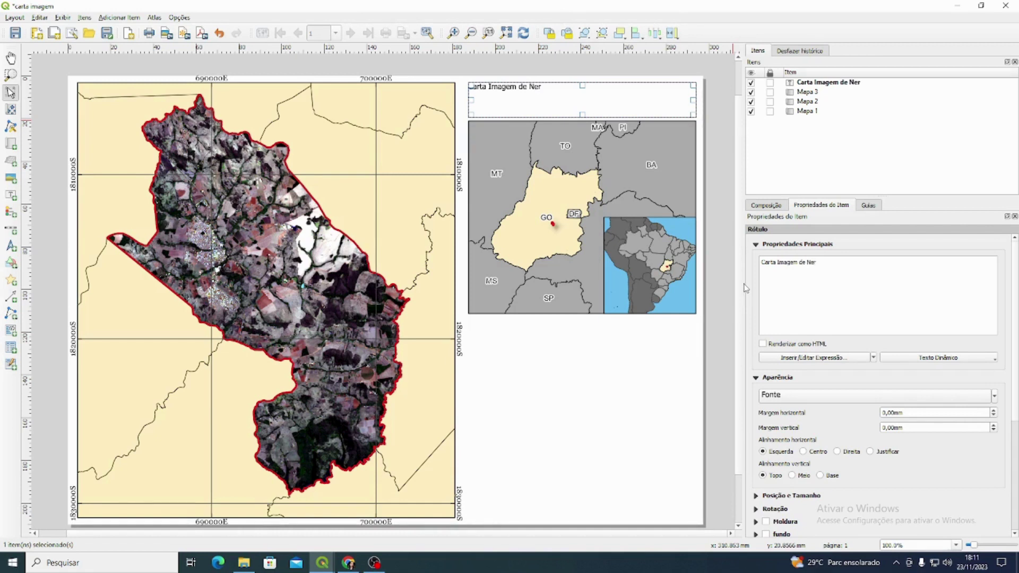
type("ó")
key("BackSpace")
key("BackSpace")
type("ópolis")
Step: Format the title label in Times New Roman, style Negrito, size 24 points
left_click(796, 404)
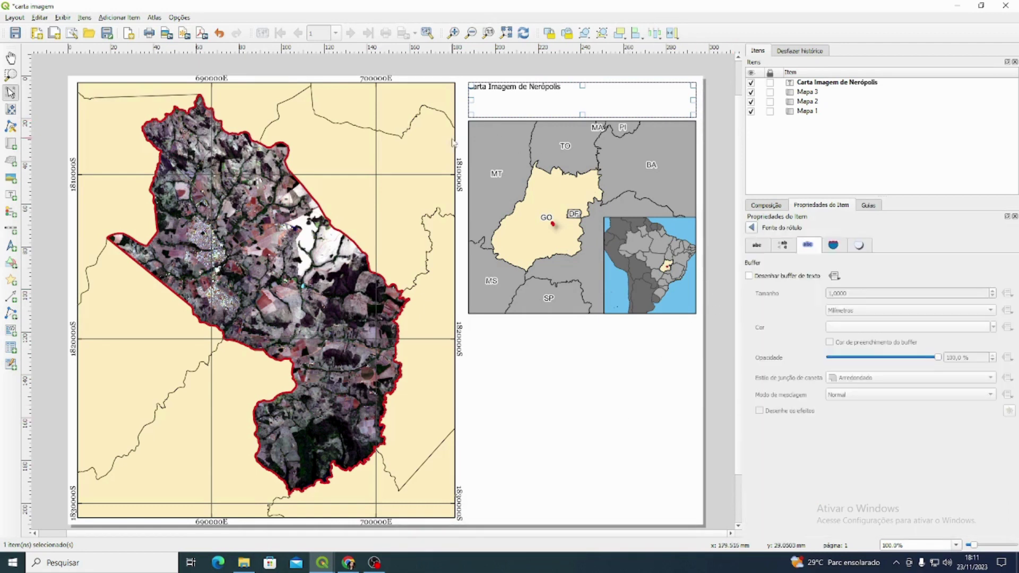
left_click(764, 247)
type("time")
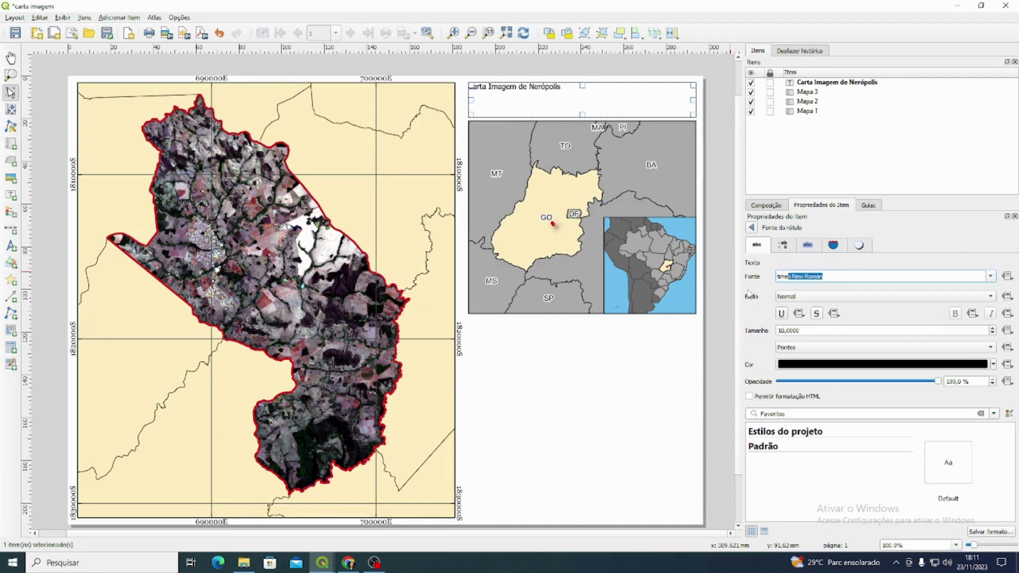
type("s")
key("Return")
left_click(807, 296)
left_click(807, 310)
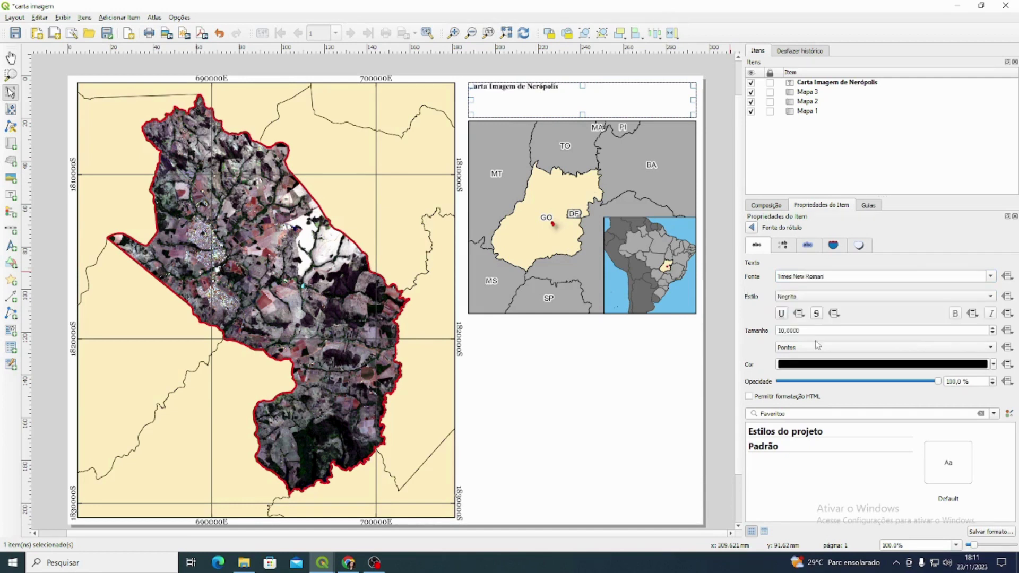
double_click(816, 332)
type("24")
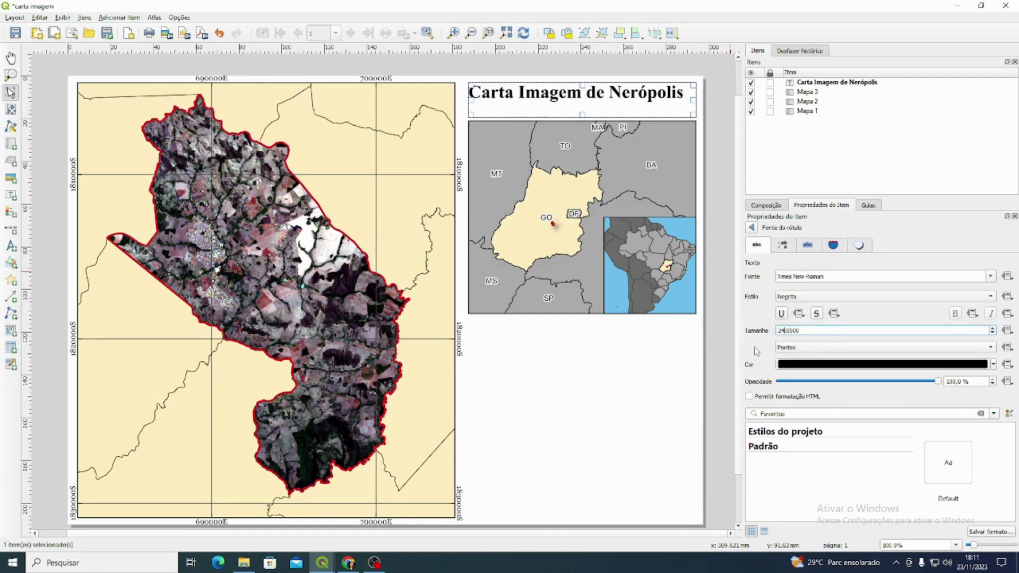
key("Return")
Step: Align the title label to Centro horizontally and Meio vertically, and enable its frame
left_click(752, 228)
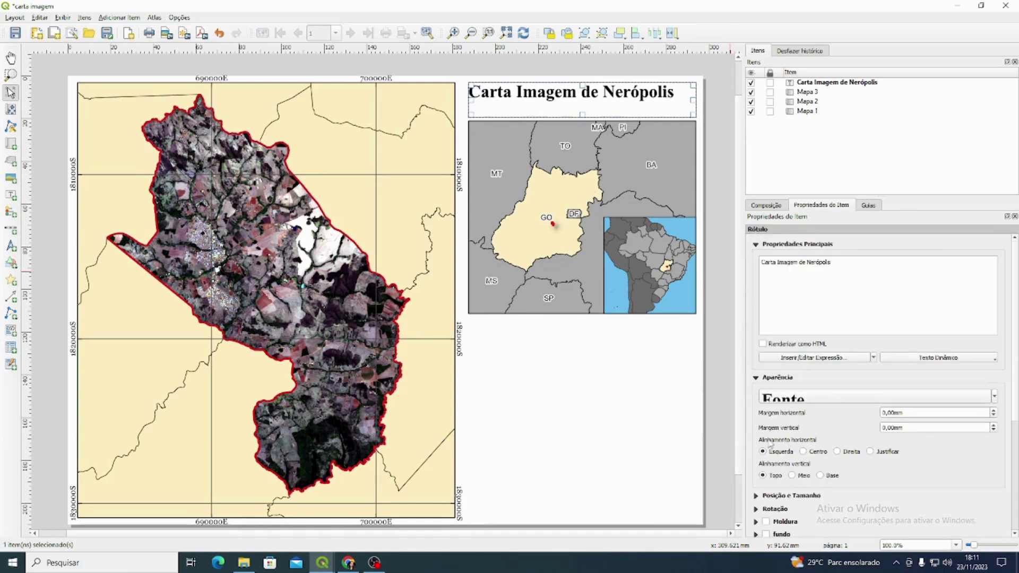
left_click(804, 452)
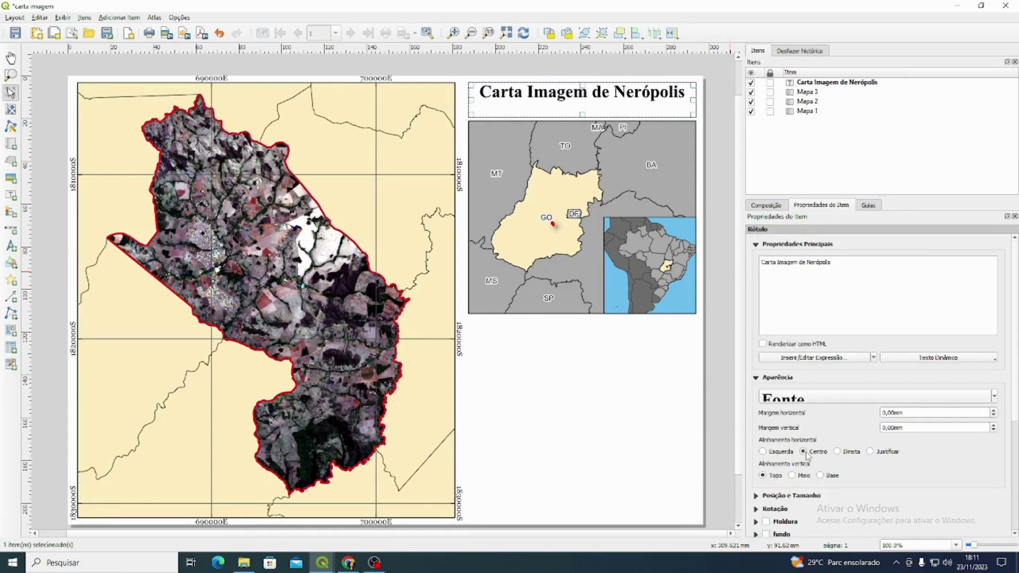
left_click(792, 476)
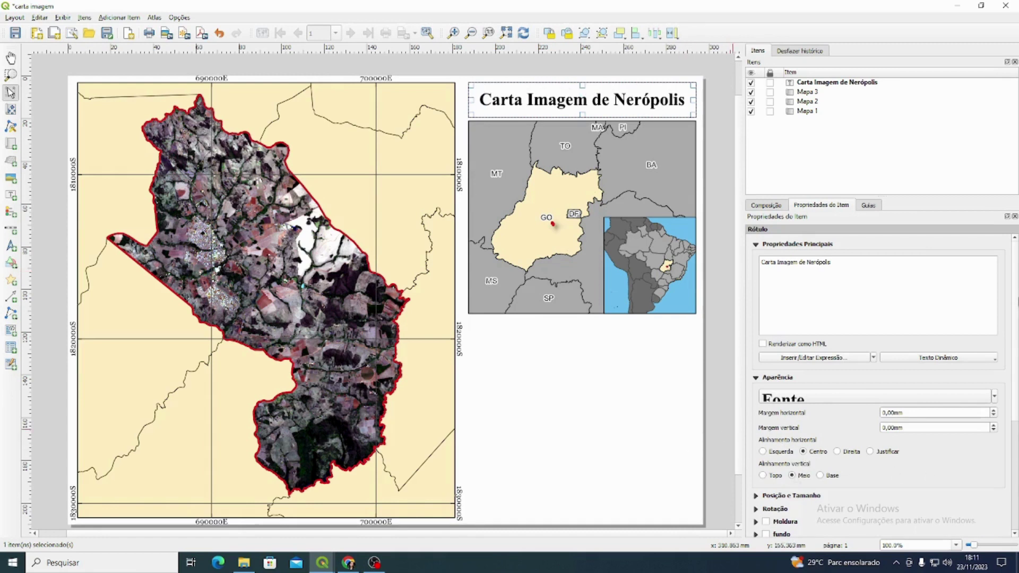
scroll(876, 451, "down", 2)
left_click(766, 466)
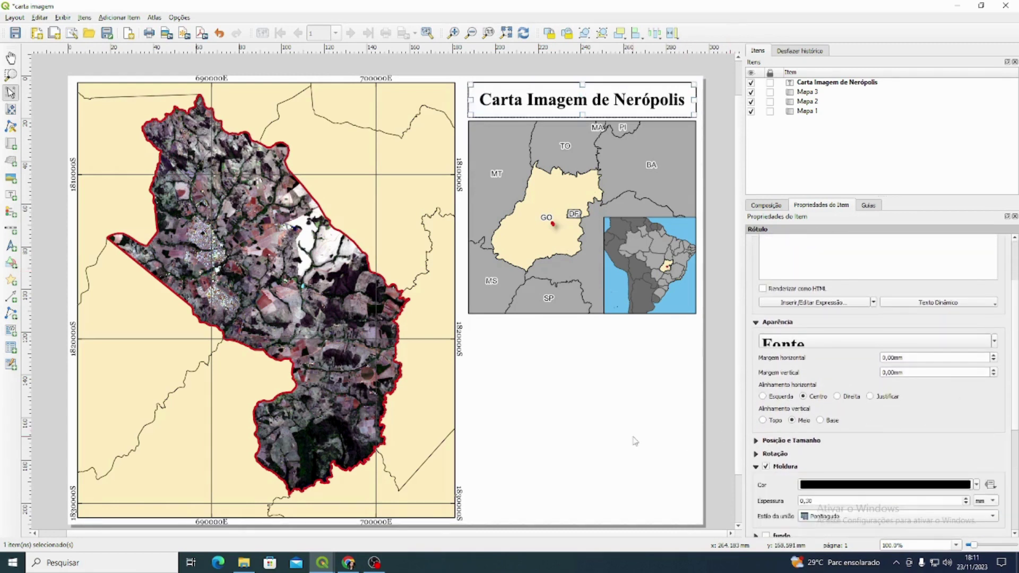
left_click(635, 441)
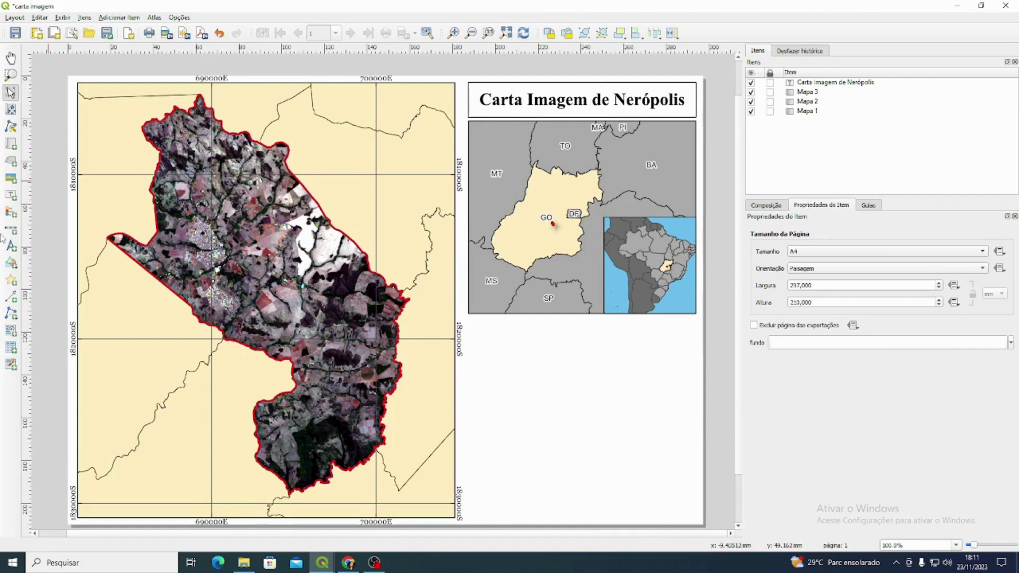
Step: Add a legend to the empty area of the page directly below Mapa 2
left_click(11, 211)
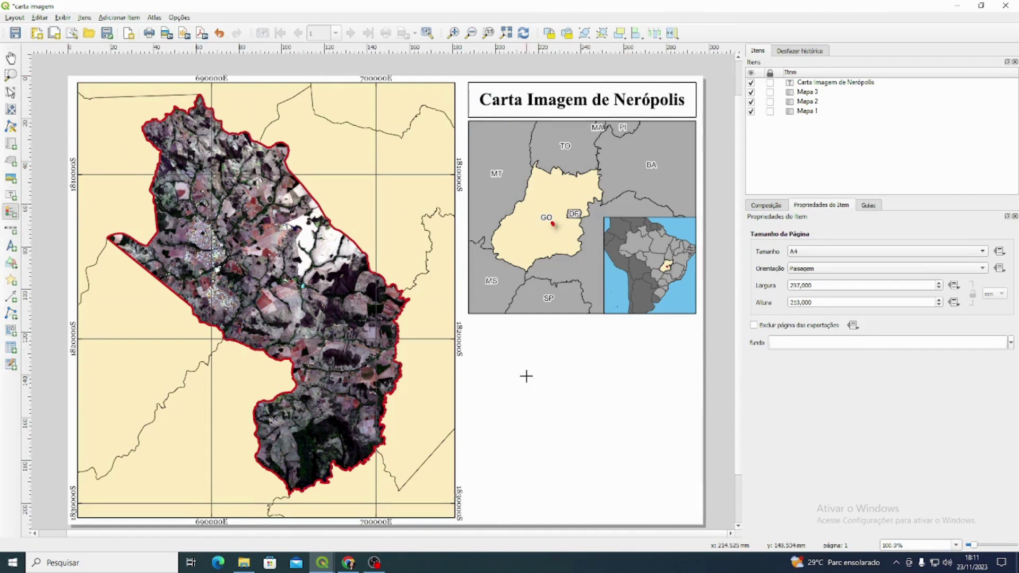
left_click_drag(466, 314, 702, 404)
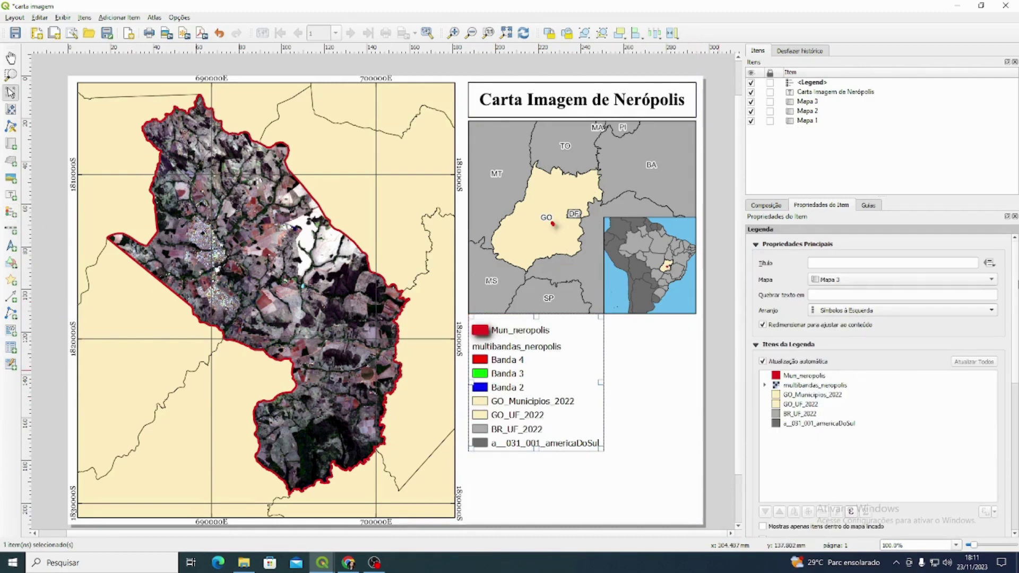
Step: Turn off Atualização automática for the legend items and remove multibandas_neropolis from the legend
scroll(876, 388, "down", 4)
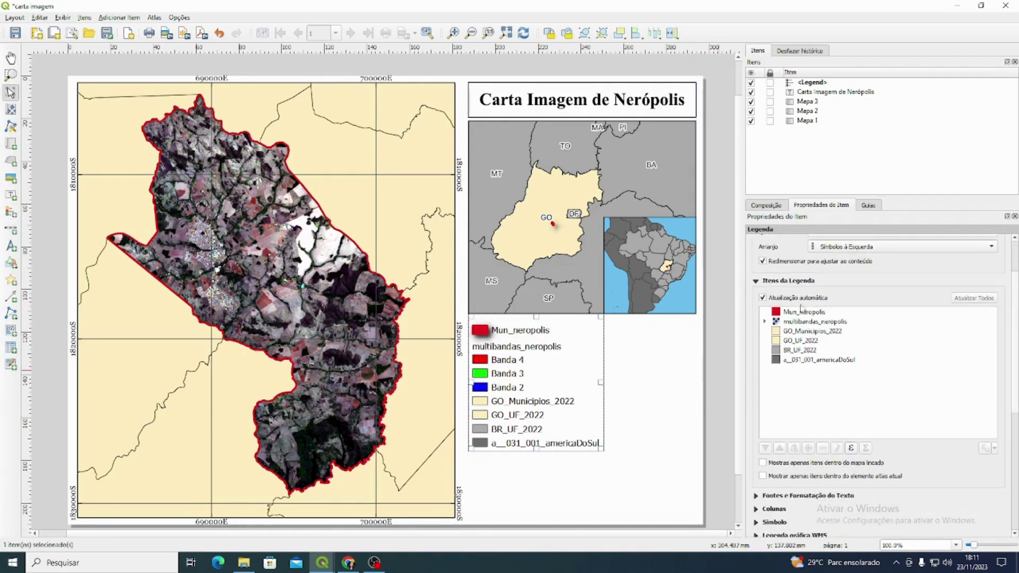
left_click(801, 298)
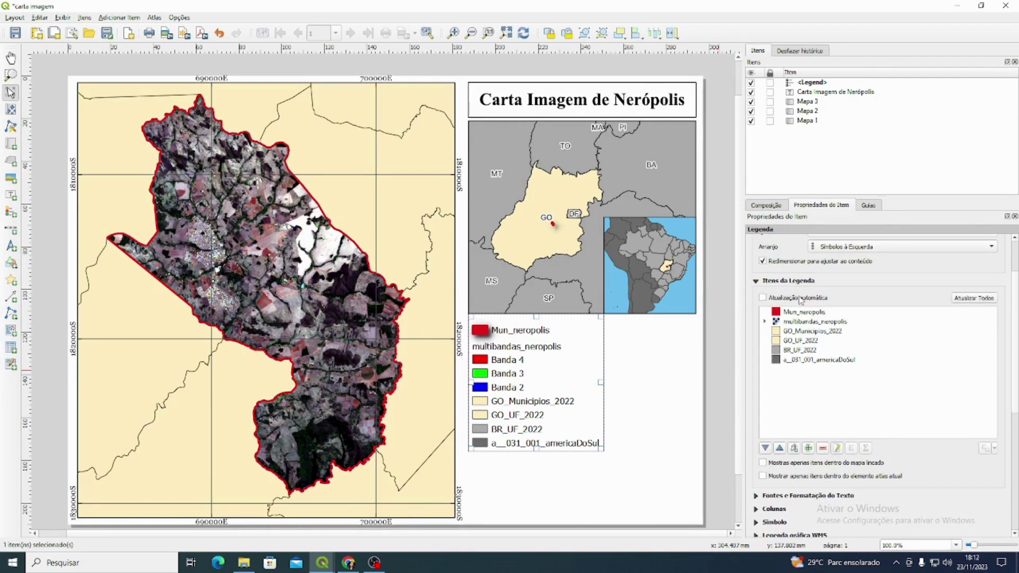
left_click(812, 323)
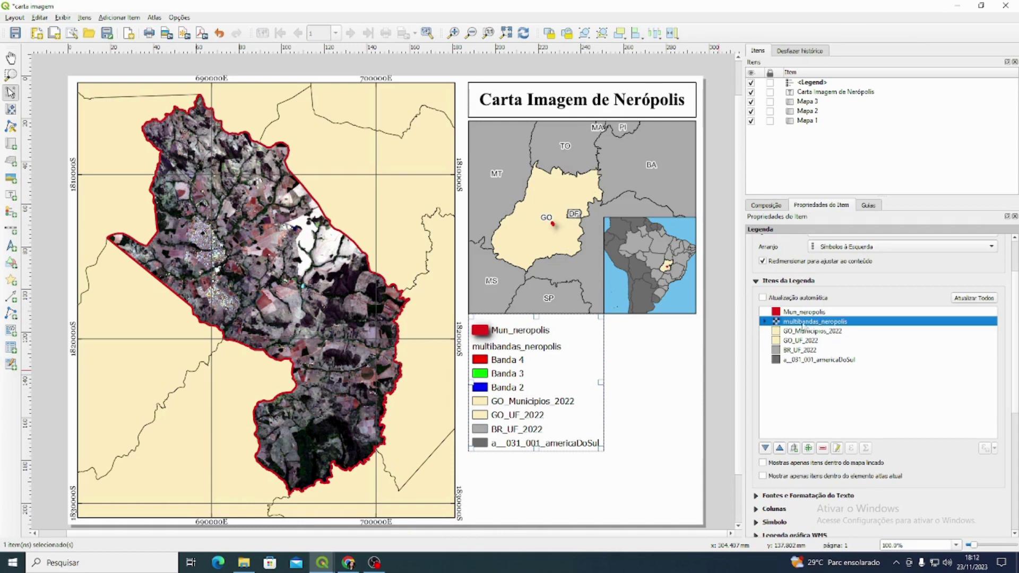
left_click(824, 449)
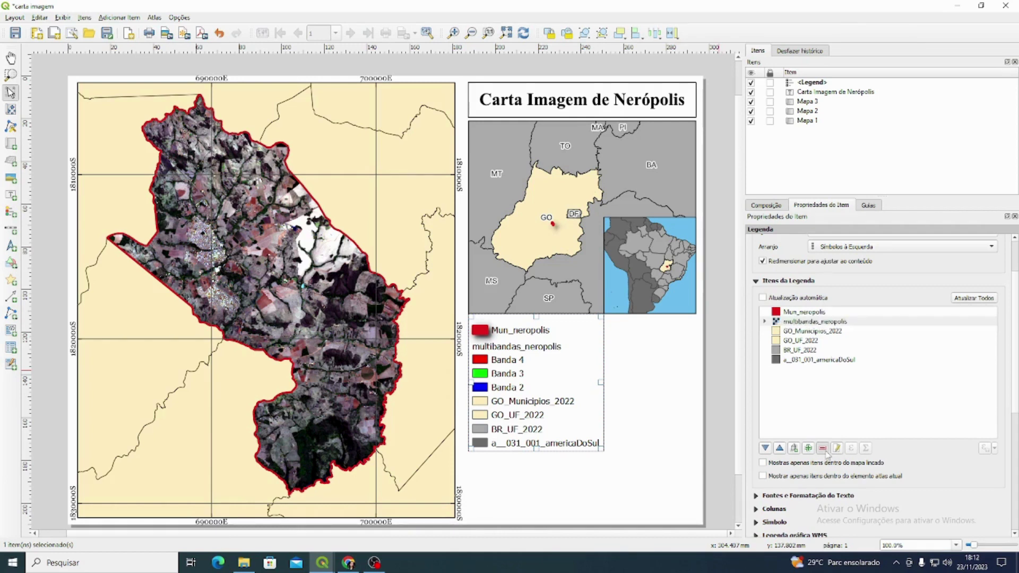
Step: Rename the Mun_neropolis legend item as "Nerópolis"
left_click(800, 313)
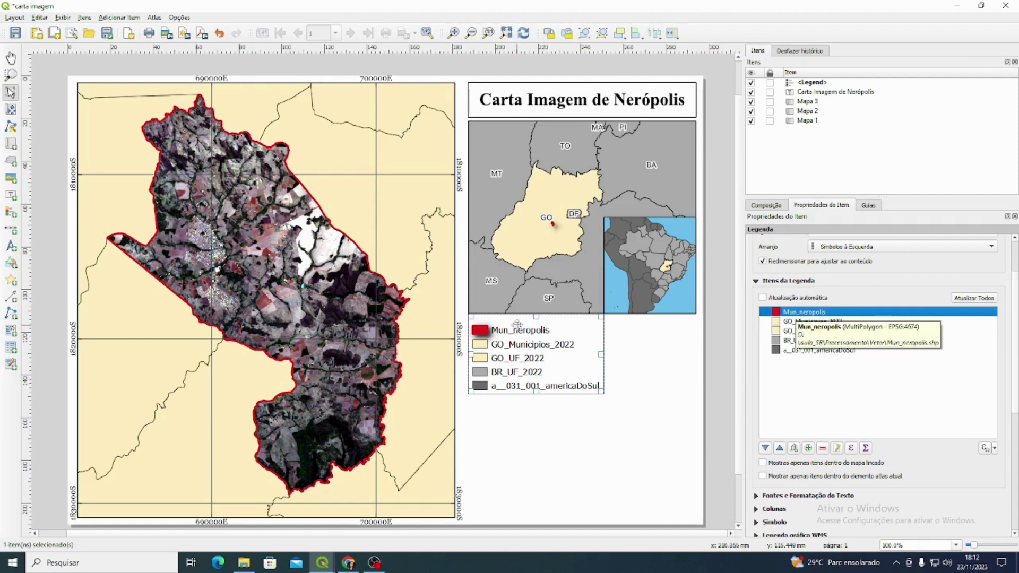
double_click(796, 316)
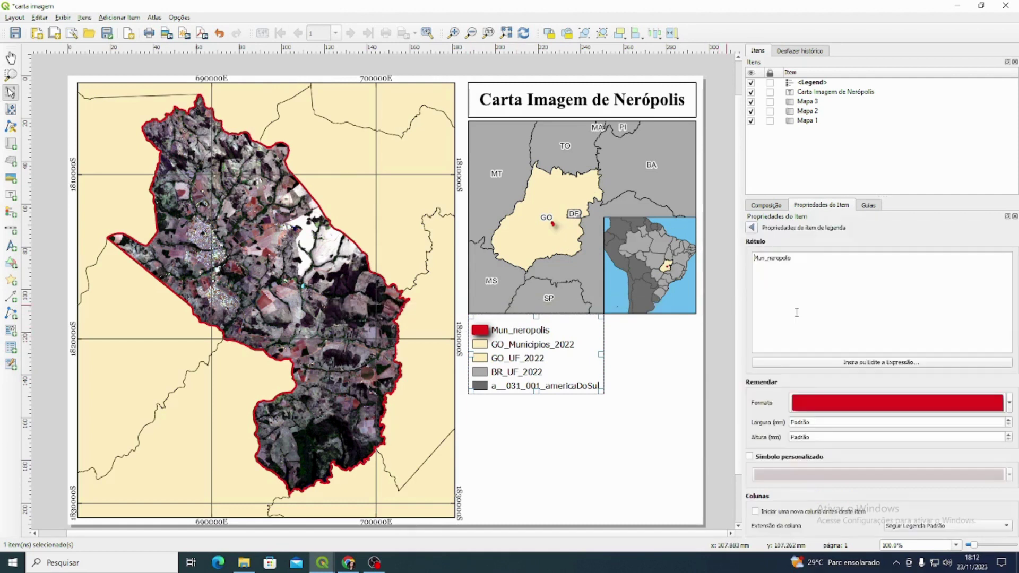
type("Ne")
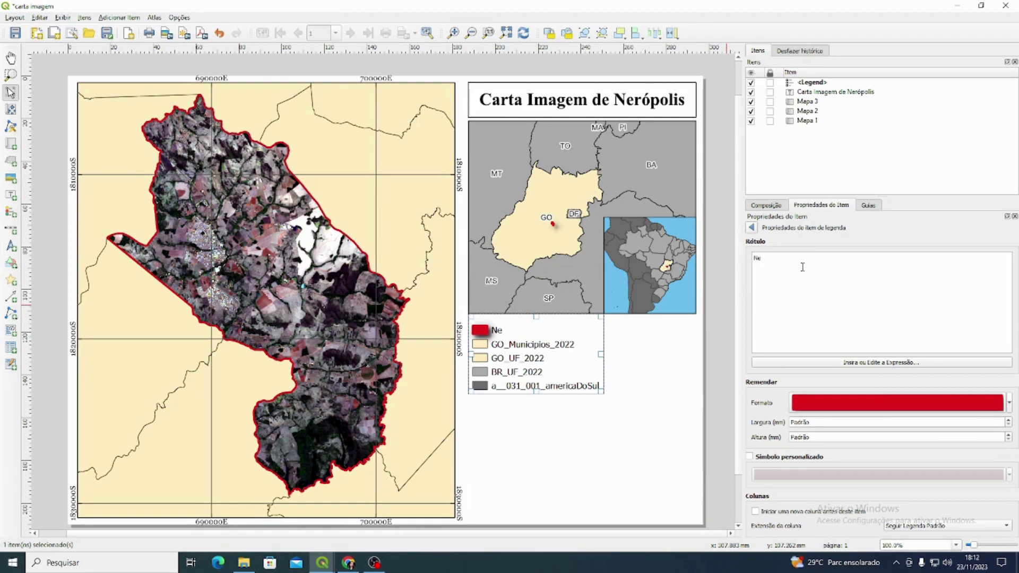
key("BackSpace")
left_click(751, 228)
Step: Remove GO_UF_2022 from the legend and rename the GO_Municipios_2022 item as "Goiás"
left_click(818, 331)
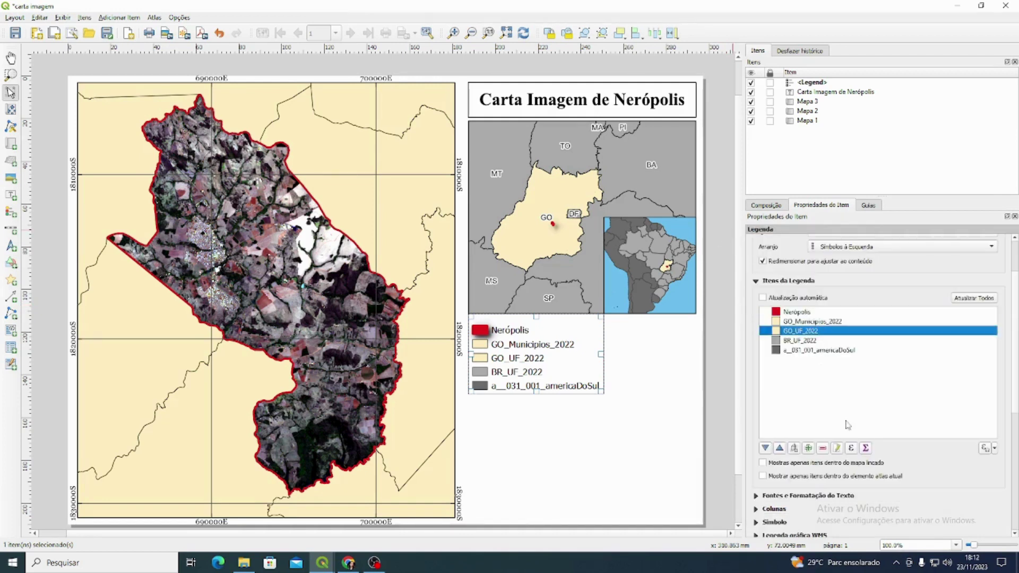
left_click(823, 448)
left_click(818, 322)
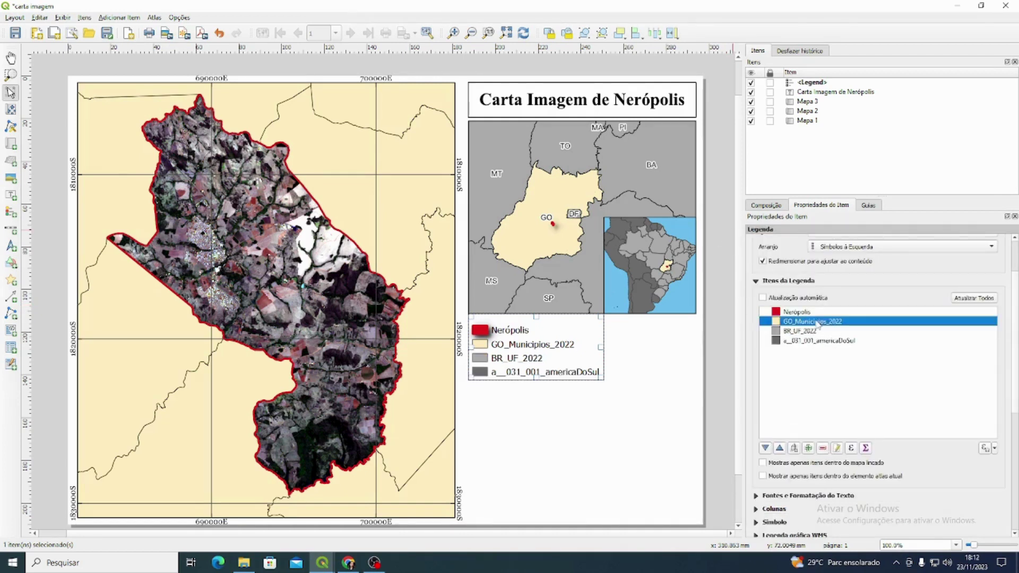
double_click(818, 322)
double_click(836, 264)
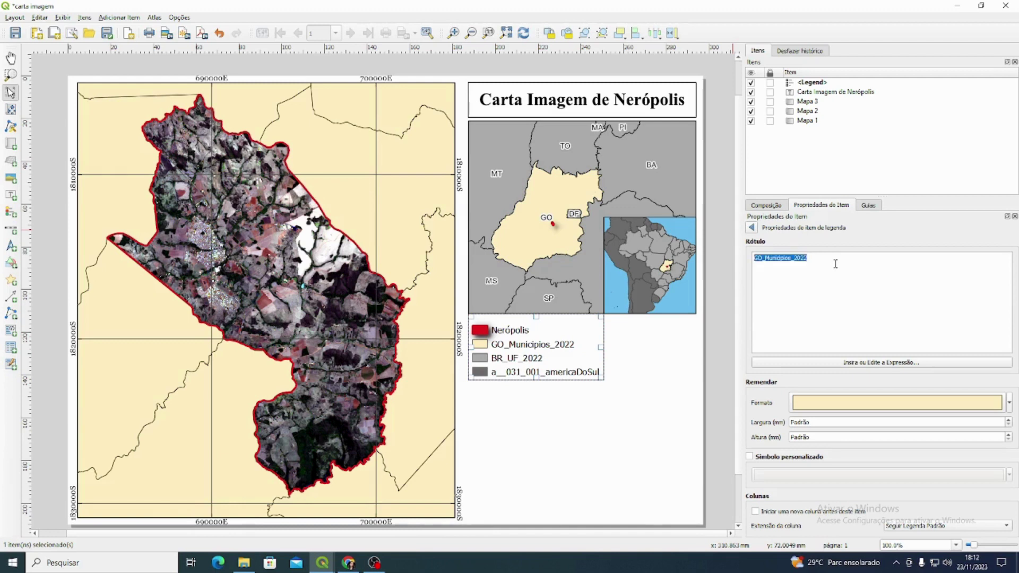
type("G9oiá")
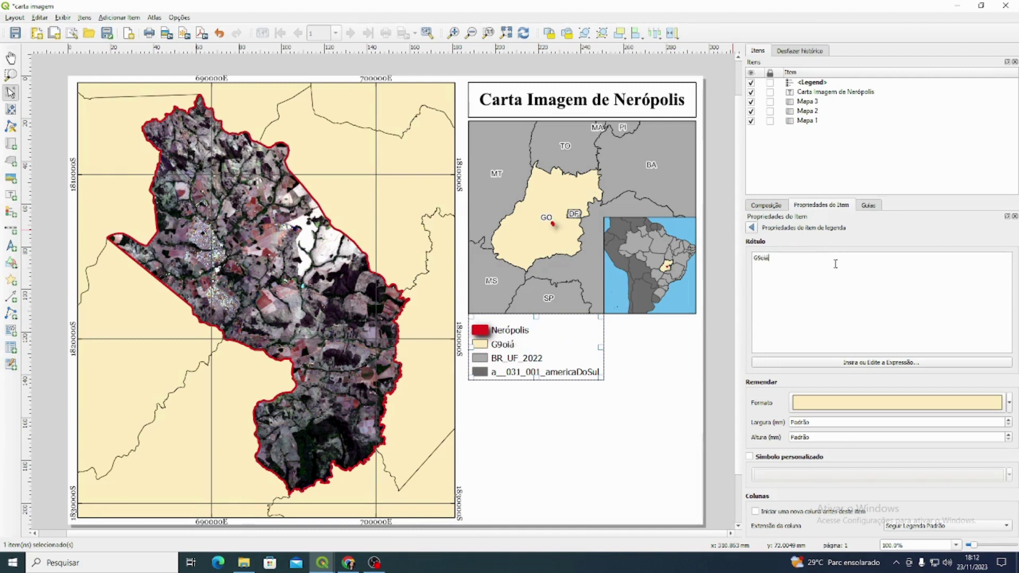
key("BackSpace")
key("BackSpace")
type("oiás")
left_click(753, 228)
Step: Rename the BR_UF_2022 legend item as "Brasil"
double_click(803, 333)
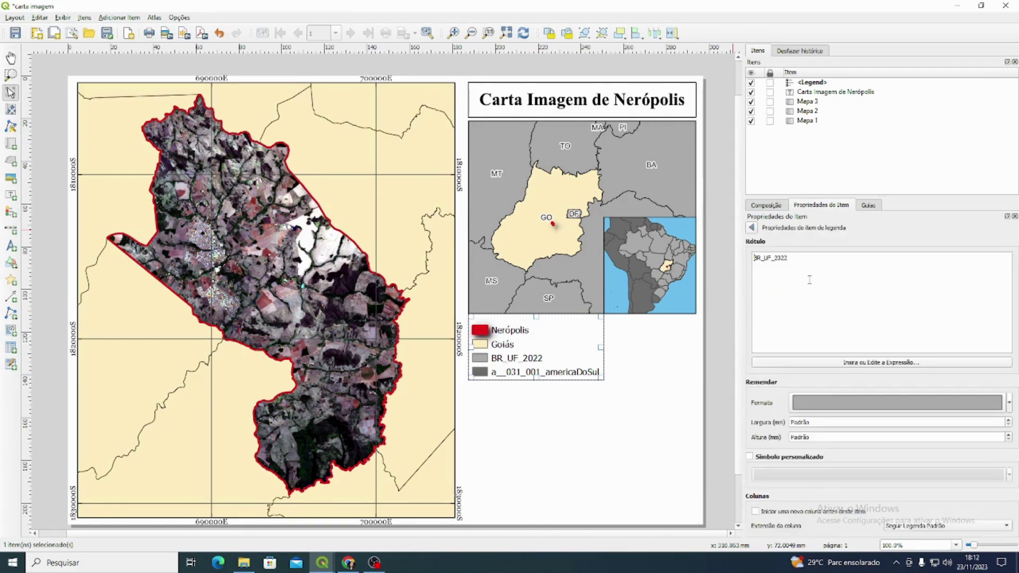
double_click(809, 275)
type("Brasil")
left_click(752, 228)
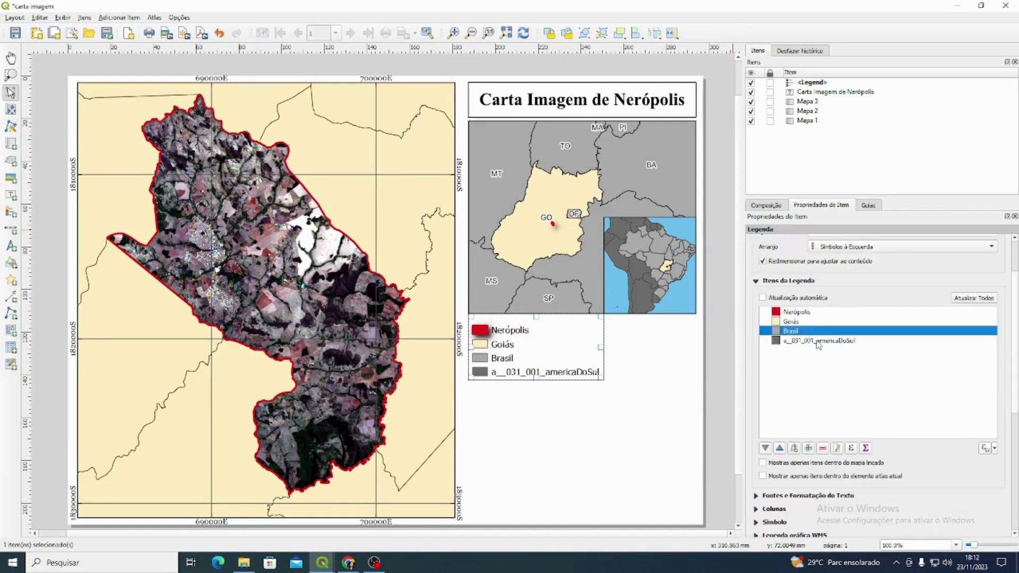
Step: Rename the a__031_001_americaDoSul legend item as "América do Sul"
double_click(818, 342)
double_click(824, 263)
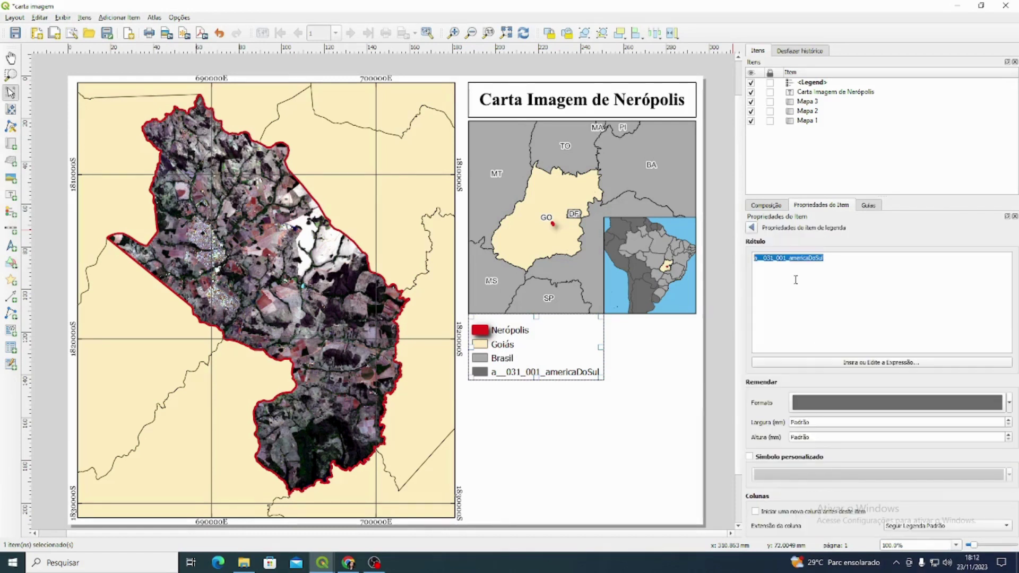
type("Am")
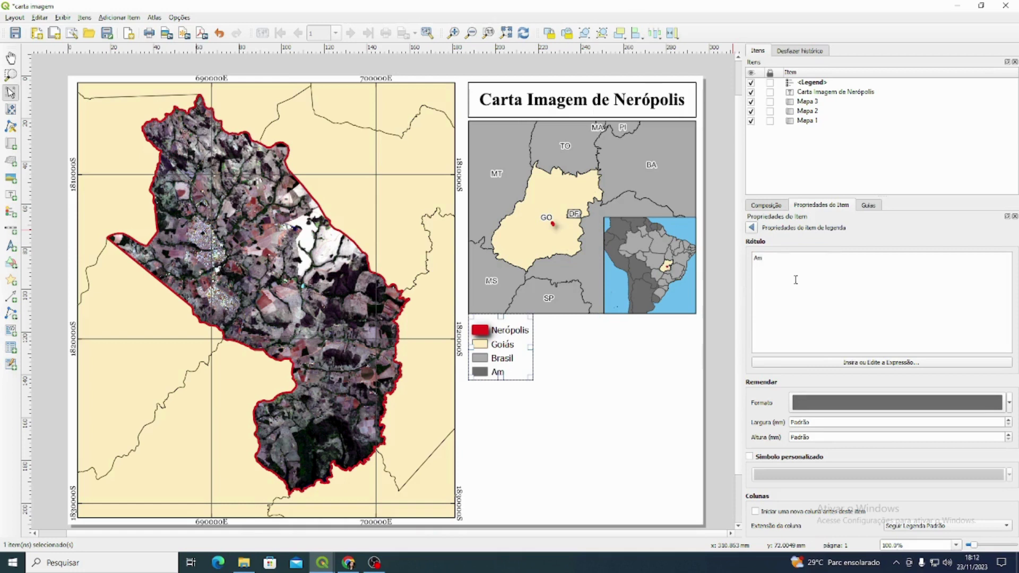
type("érica do Sul")
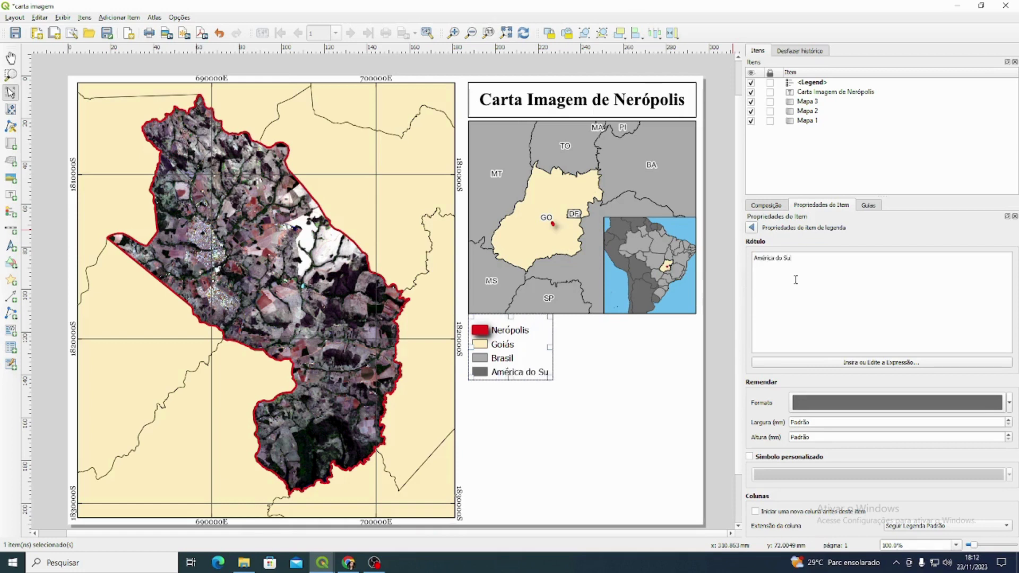
left_click(752, 229)
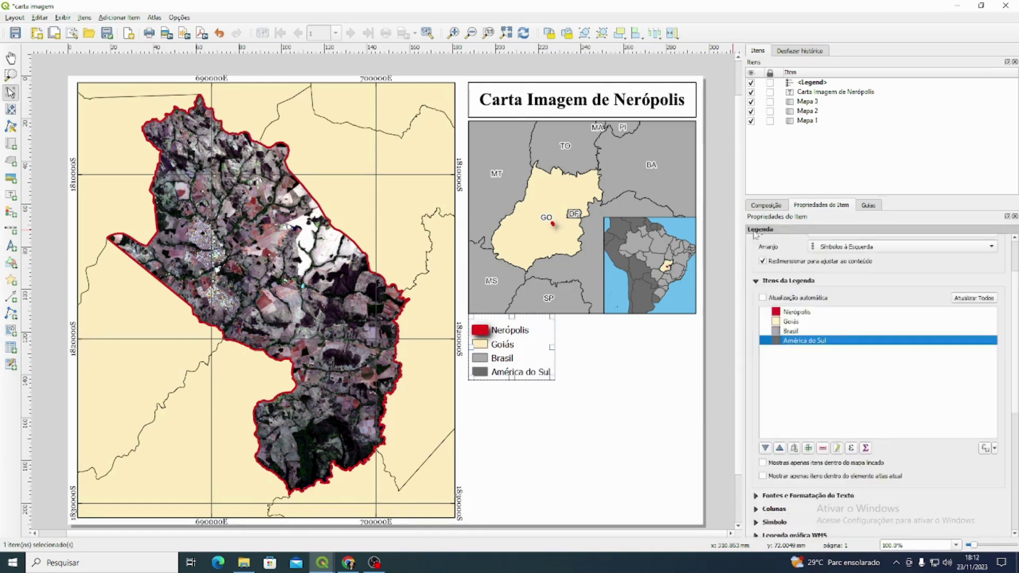
Step: Set the font of the legend's item labels to Times New Roman and move the legend slightly down, away from Mapa 2
left_click(671, 402)
left_click(522, 350)
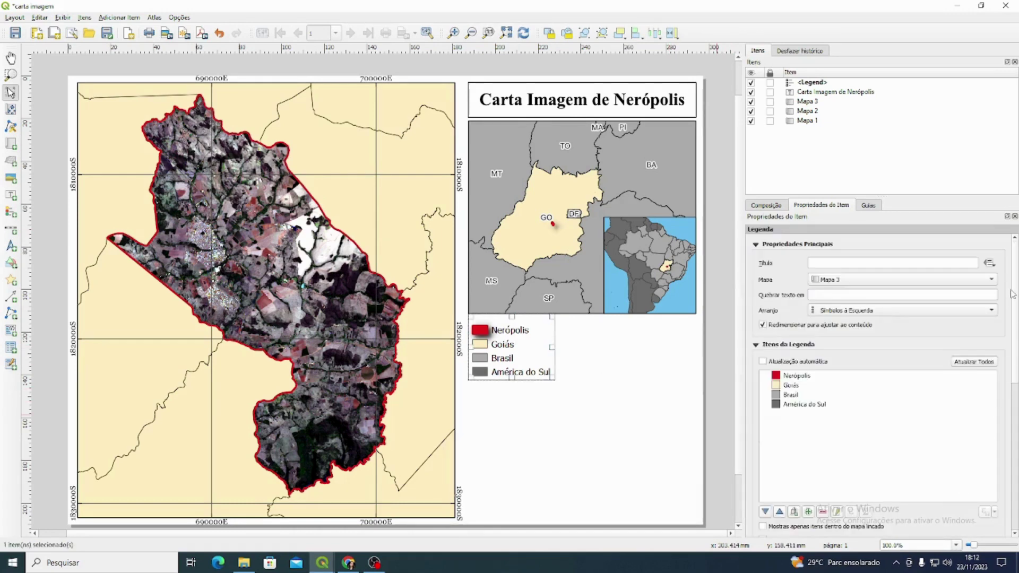
scroll(812, 454, "down", 6)
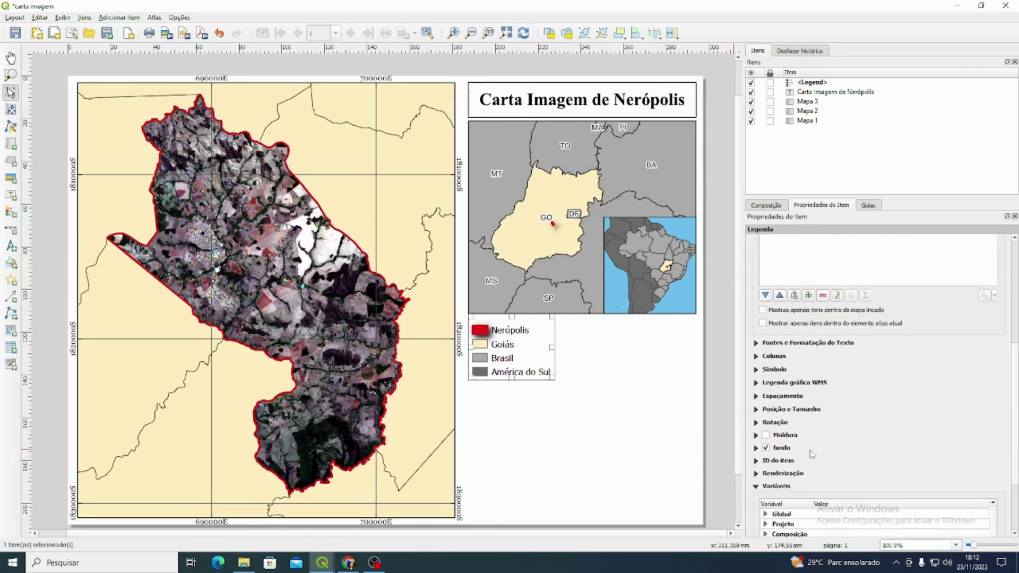
left_click(779, 343)
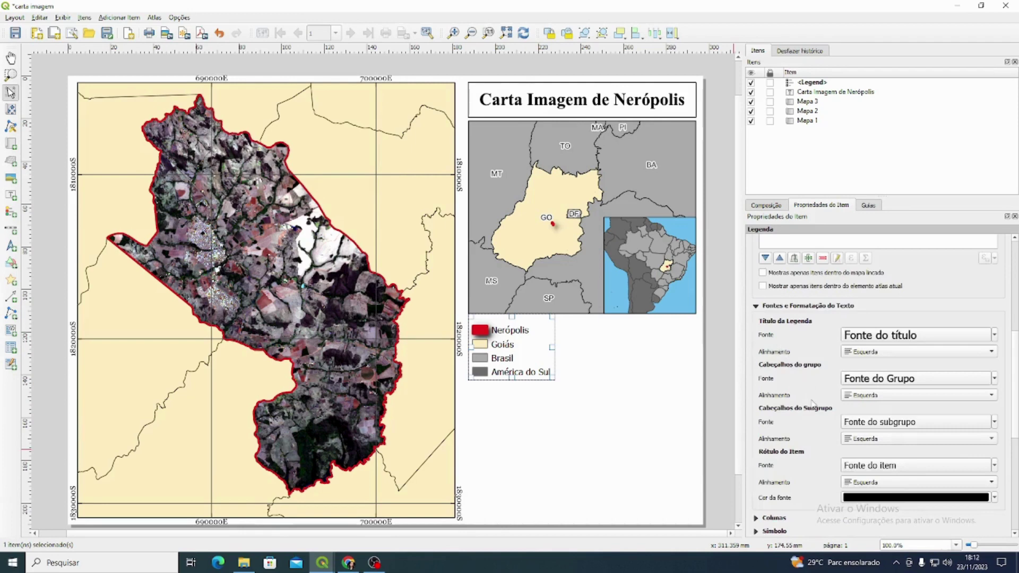
scroll(812, 402, "down", 3)
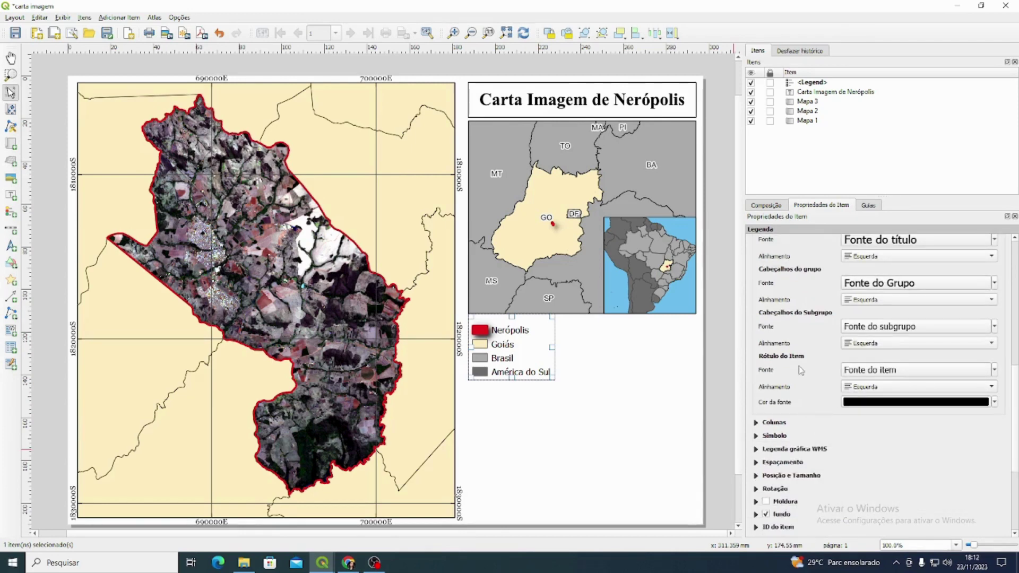
left_click(908, 370)
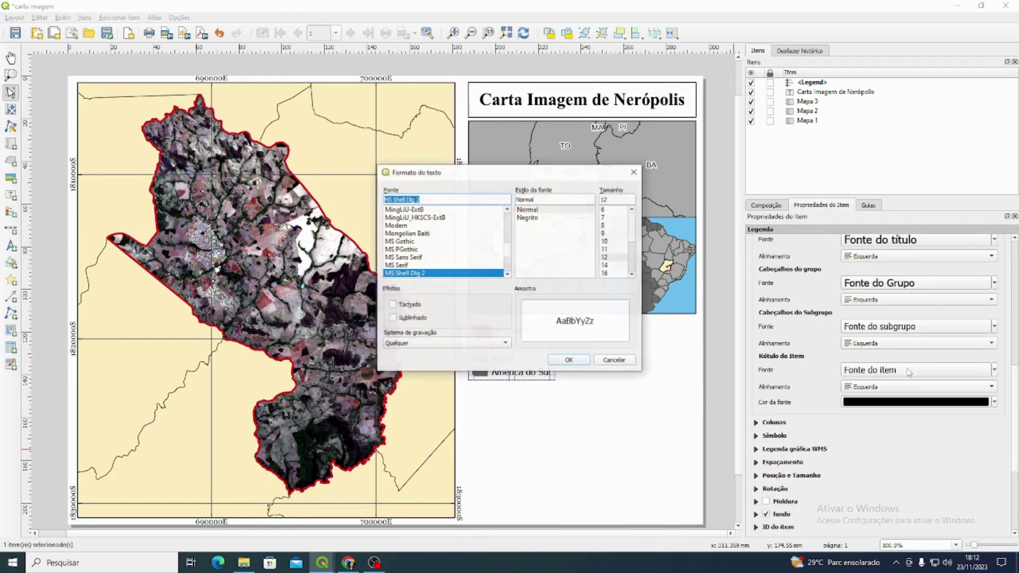
type("ti")
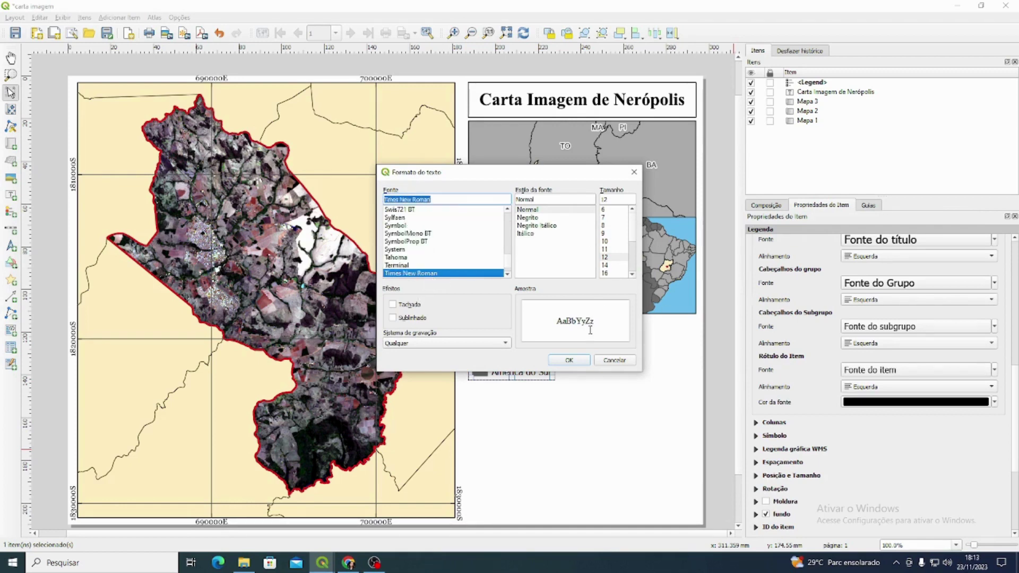
left_click(570, 361)
left_click_drag(537, 335, 537, 341)
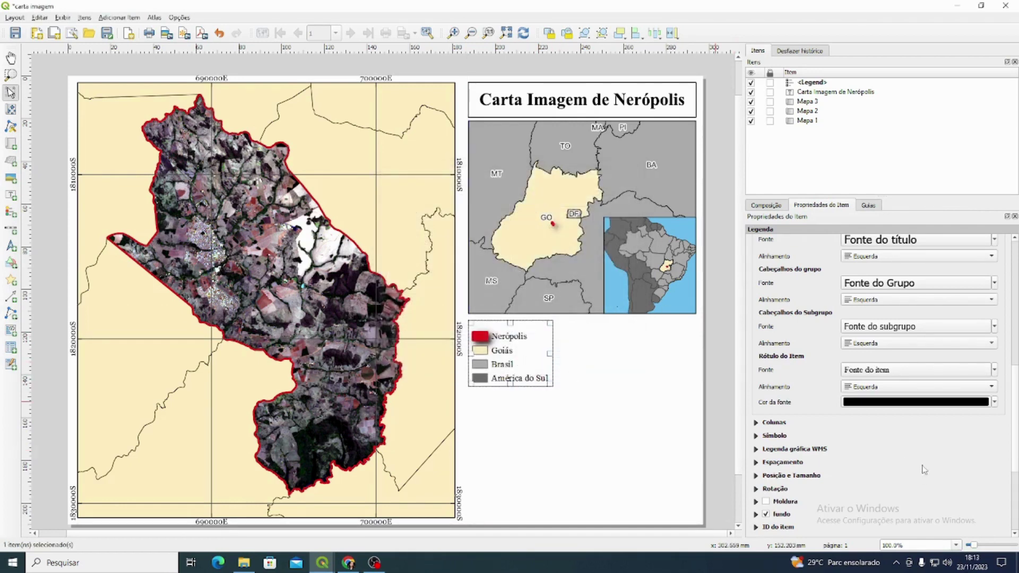
Step: Arrange the legend in 2 columns with Equalizar largura da coluna and Dividir camadas enabled, and shift it slightly right and down on the page
left_click(766, 423)
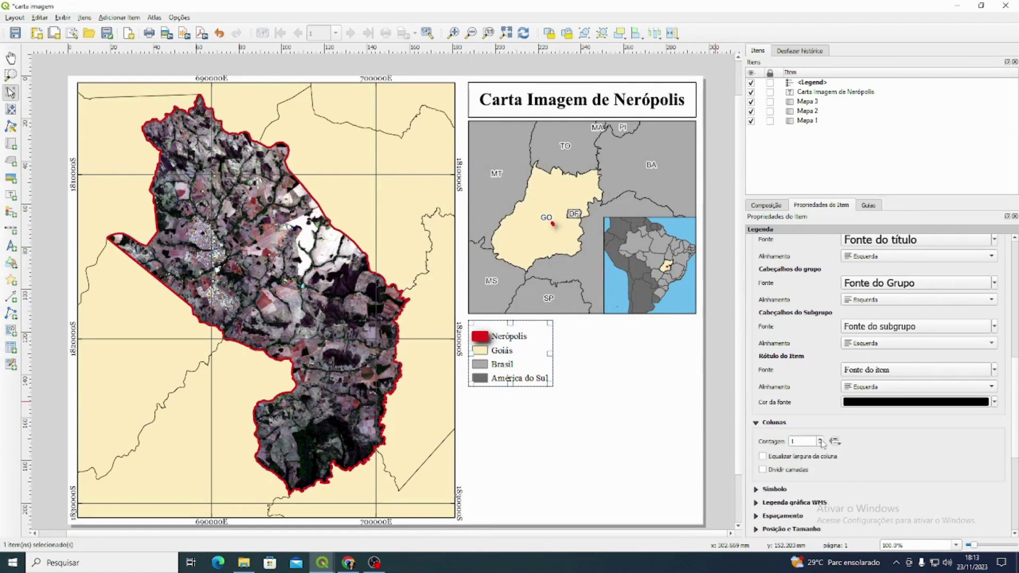
left_click(821, 440)
left_click(795, 458)
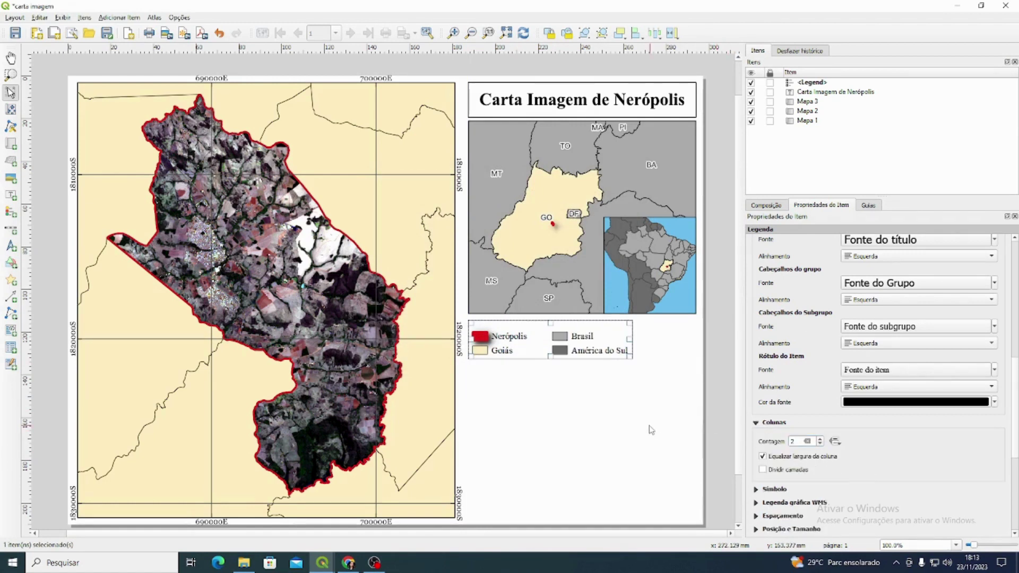
left_click(796, 471)
left_click(657, 454)
left_click_drag(556, 355, 572, 363)
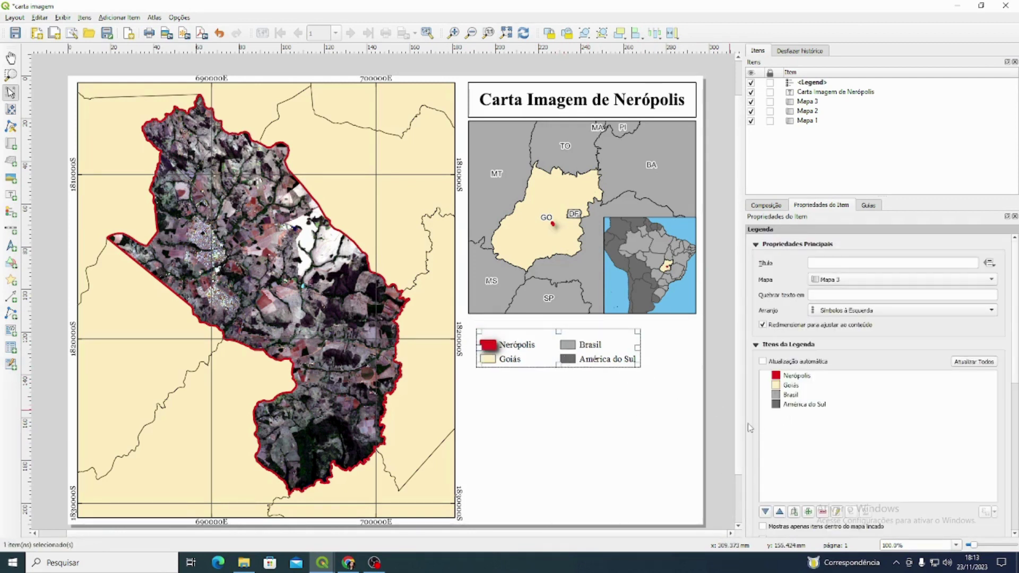
Step: Set the legend's box spacing (Espaçamento da caixa) to 4 mm
scroll(749, 426, "down", 4)
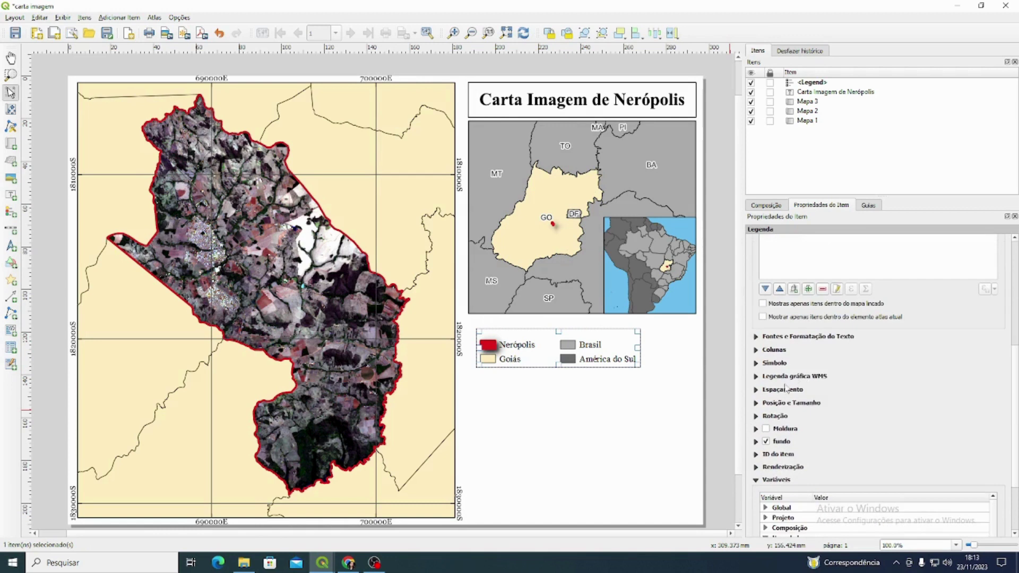
left_click(786, 391)
scroll(837, 438, "down", 3)
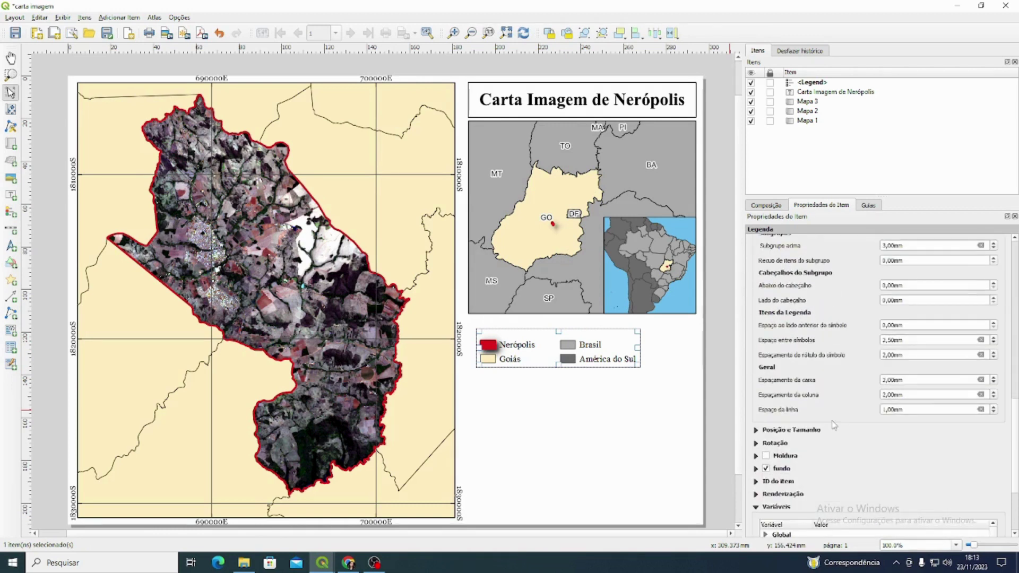
left_click(995, 379)
left_click(994, 379)
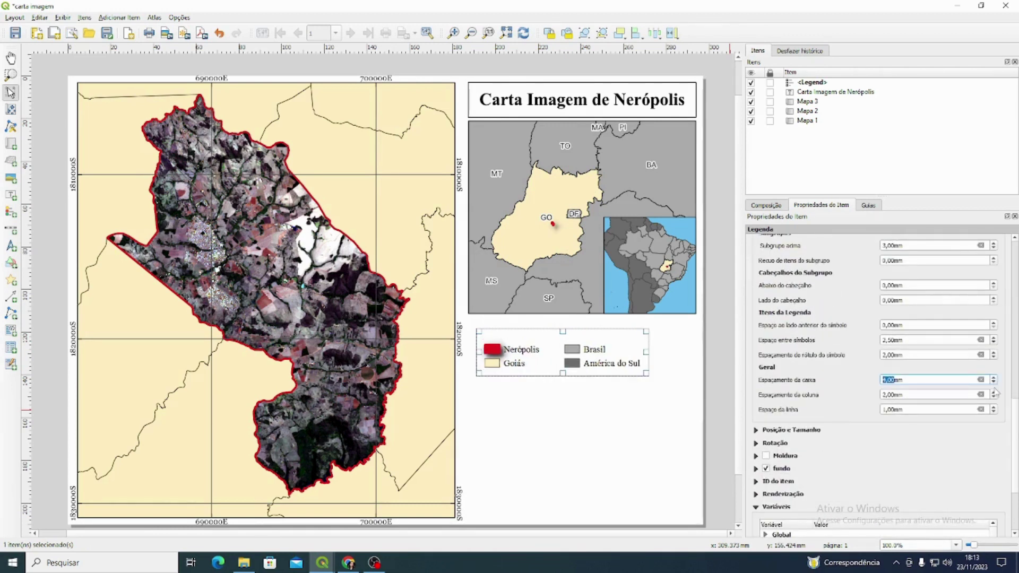
Step: Set the legend's column spacing (Espaçamento da coluna) to 13 mm
left_click(995, 393)
left_click(994, 393)
left_click(994, 394)
left_click(995, 393)
left_click(994, 393)
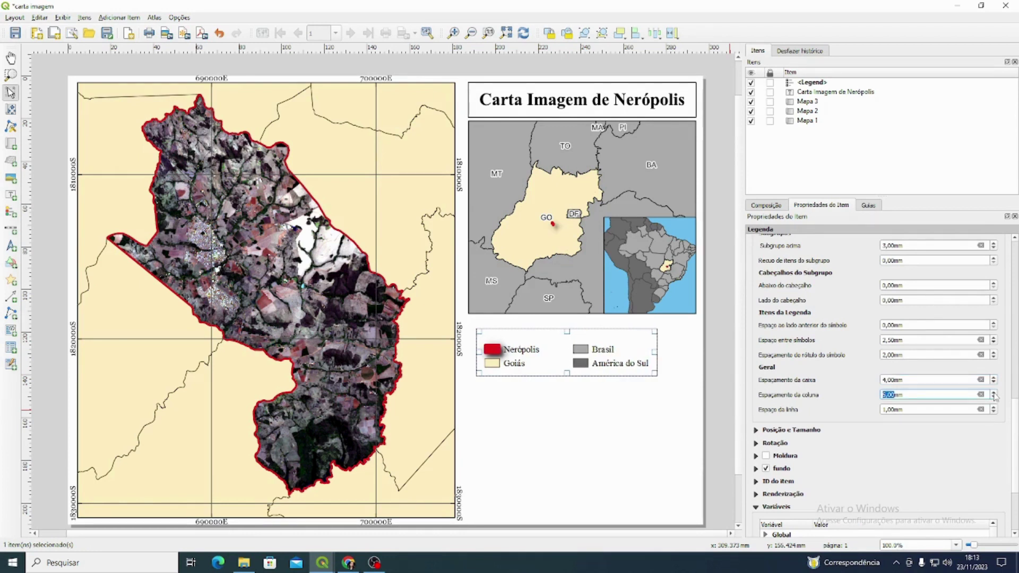
left_click(995, 394)
left_click(994, 394)
left_click(994, 393)
left_click(994, 393)
left_click(994, 393)
left_click(995, 393)
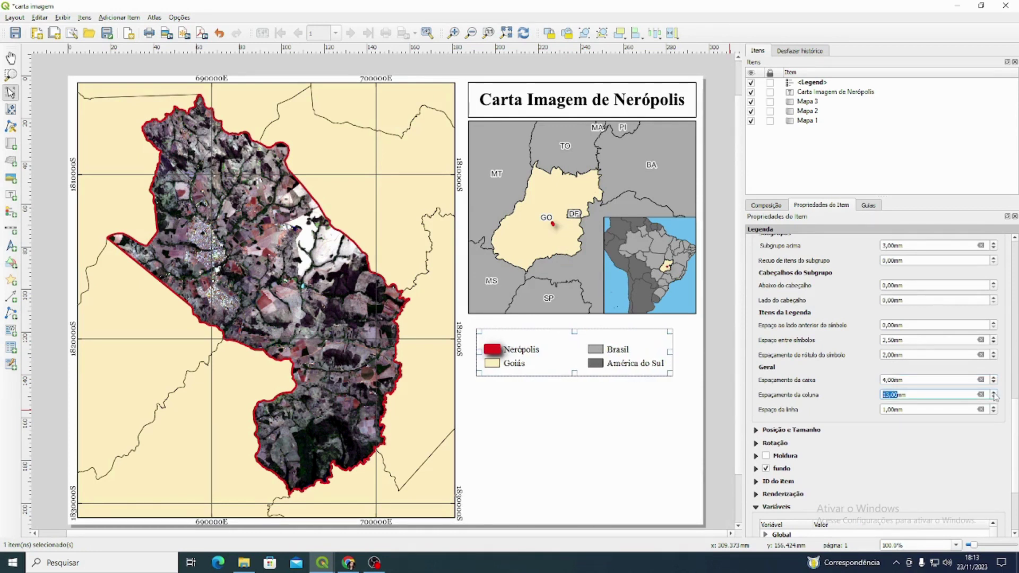
Step: Set the legend's line spacing (Espaço da linha) to 2 mm and collapse the spacing settings
left_click(982, 432)
left_click(994, 407)
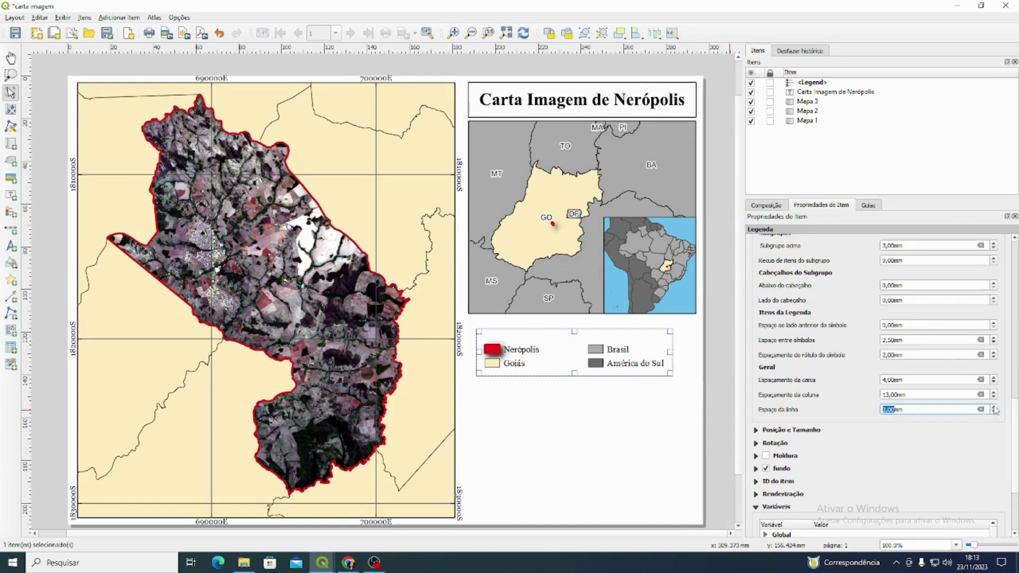
scroll(848, 400, "up", 5)
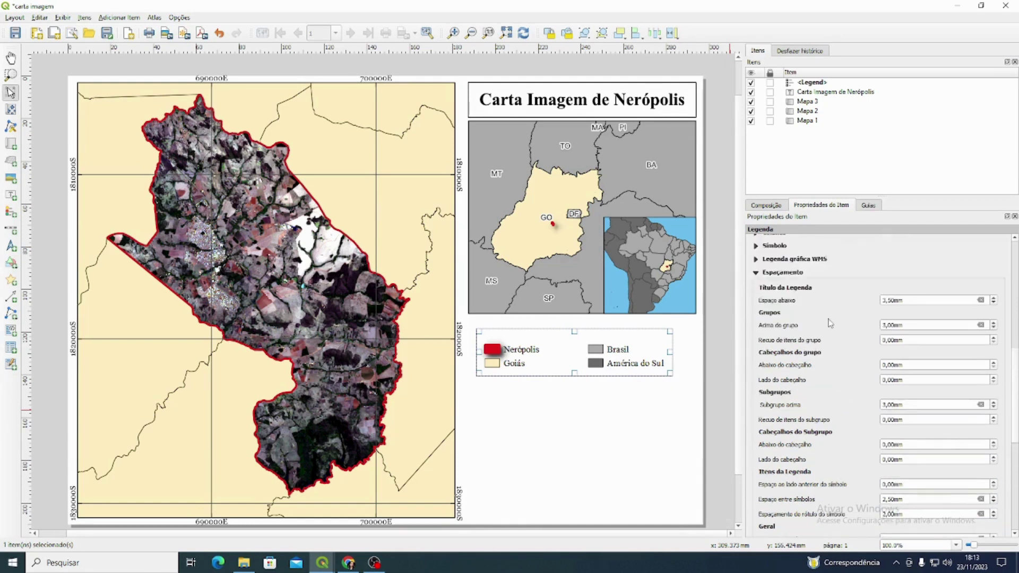
scroll(831, 323, "up", 3)
left_click(794, 335)
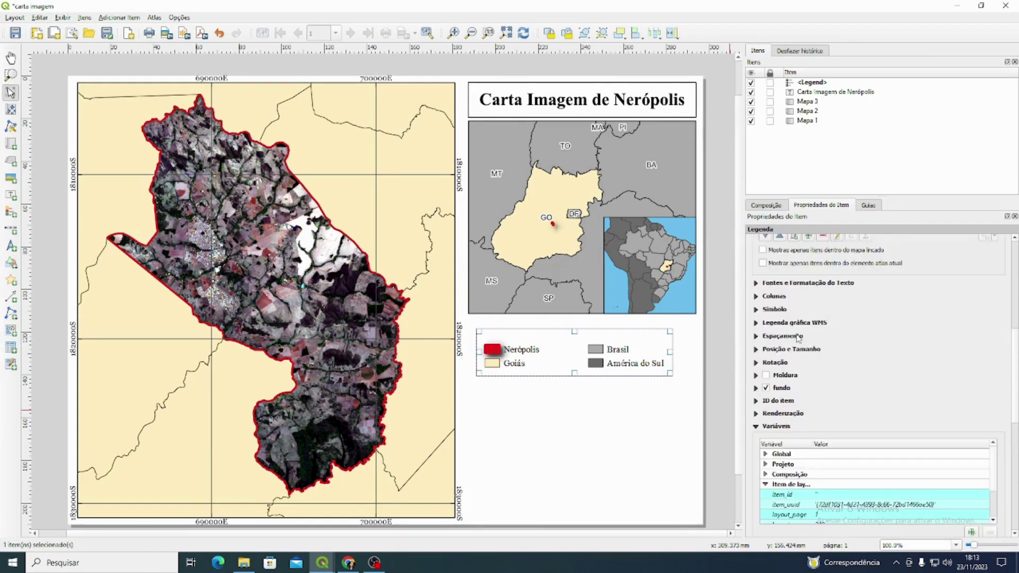
Step: Set the legend's symbol width (Largura do símbolo) to 8 mm and symbol height (Altura do símbolo) to 7 mm
left_click(811, 286)
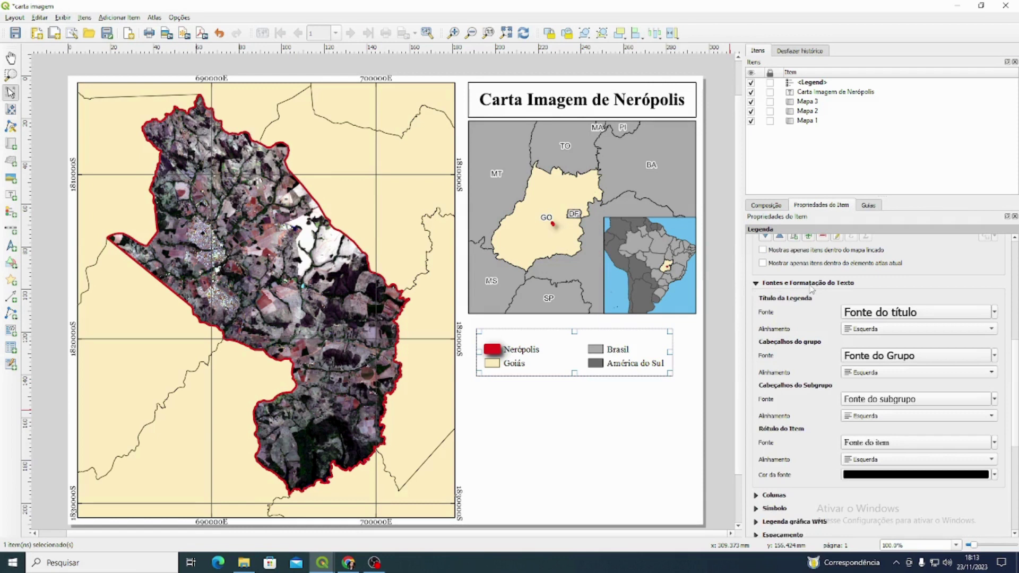
left_click(811, 285)
left_click(782, 309)
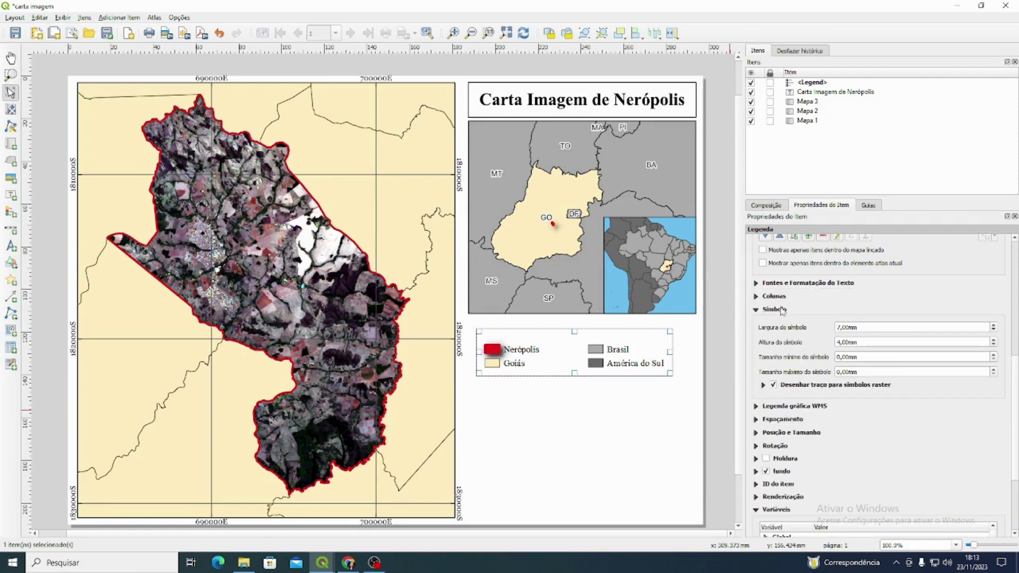
left_click(993, 325)
left_click(993, 340)
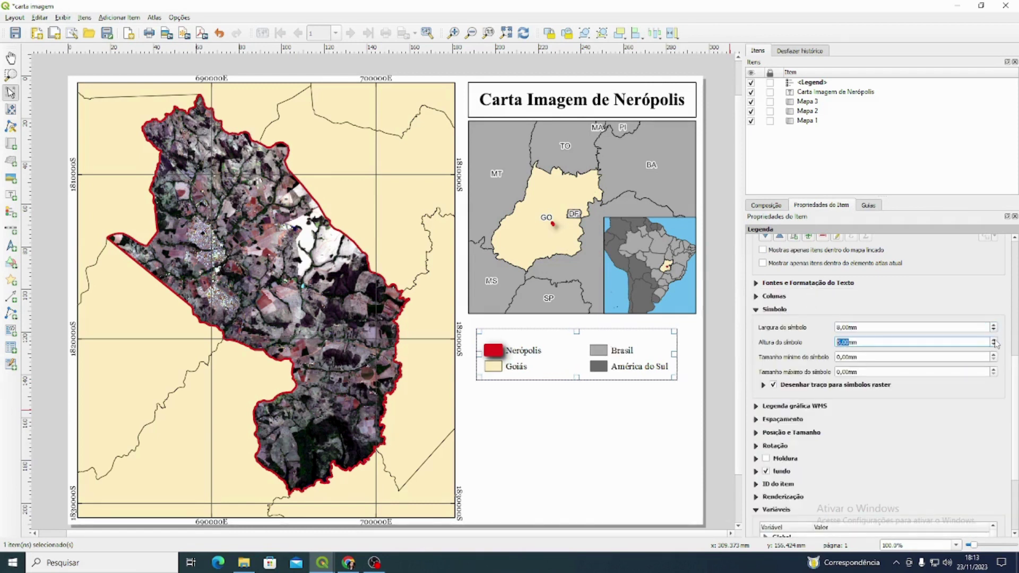
left_click(995, 342)
left_click(994, 341)
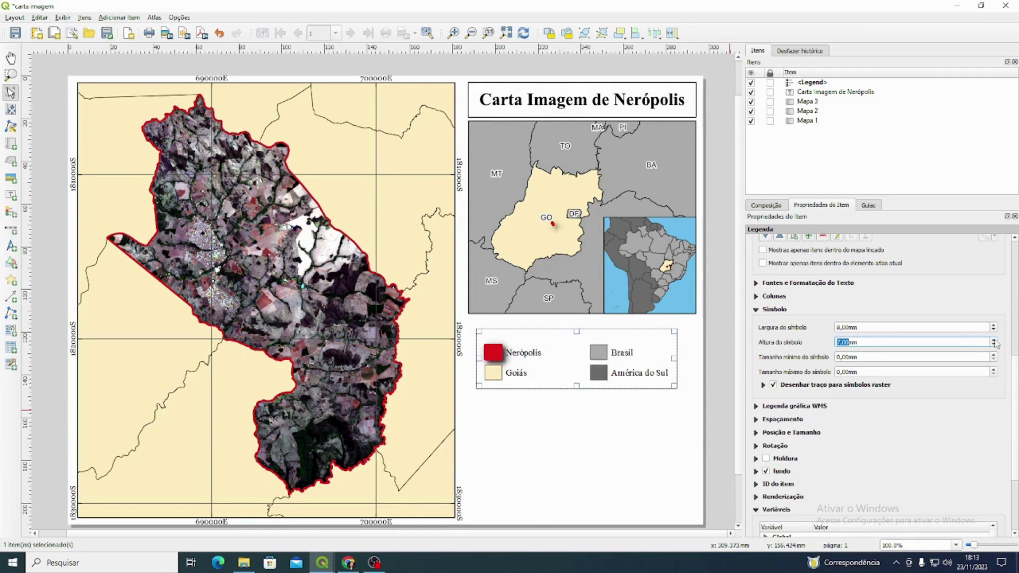
Step: Move the legend slightly right and up, keeping it beneath the location maps
left_click(608, 426)
left_click(637, 366)
left_click_drag(589, 382, 628, 377)
left_click(668, 456)
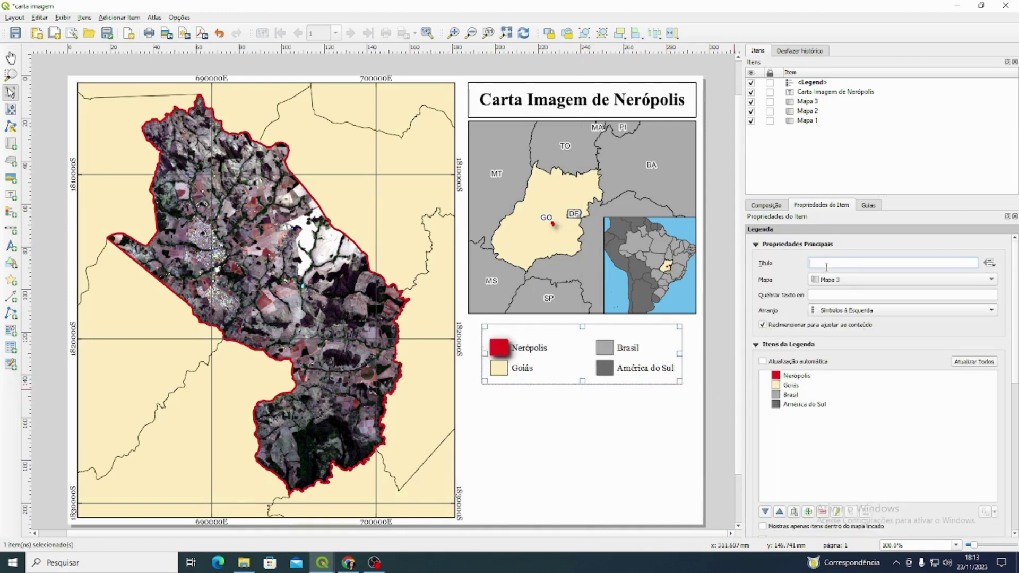
Step: Title the legend "Legenda" and give the title the same serif typeface as the legend items
type("Legenda")
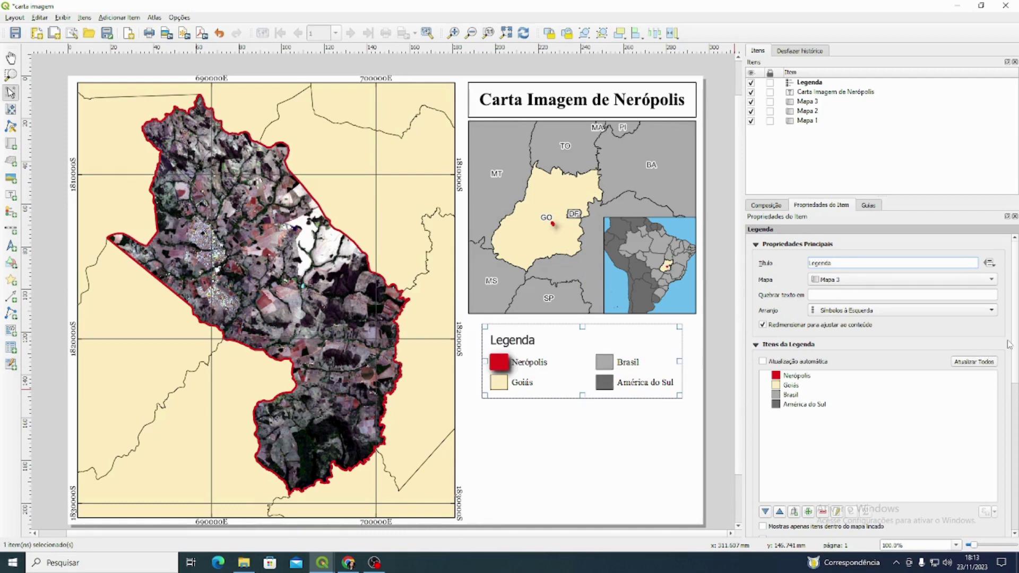
scroll(975, 359, "down", 6)
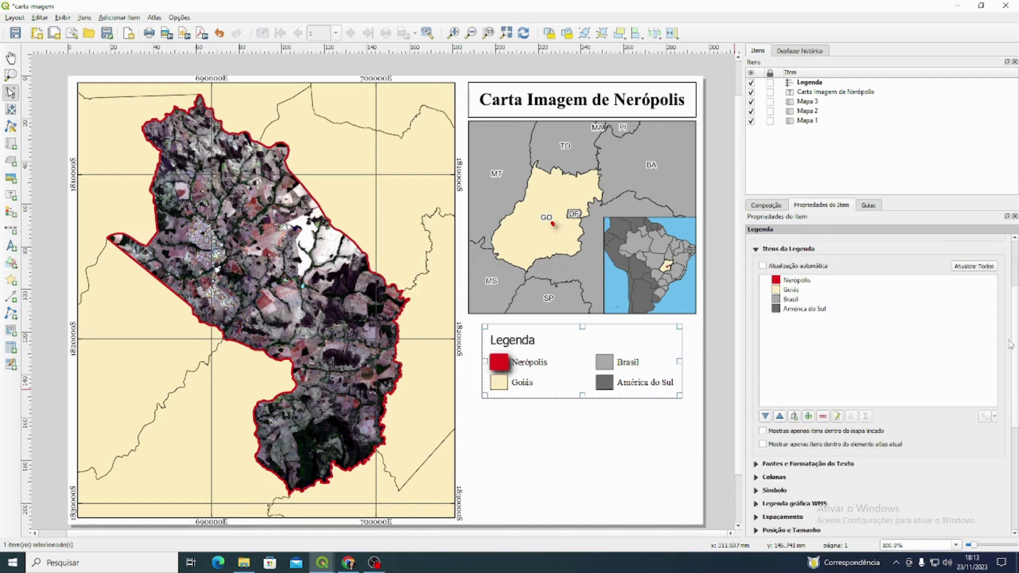
left_click(901, 339)
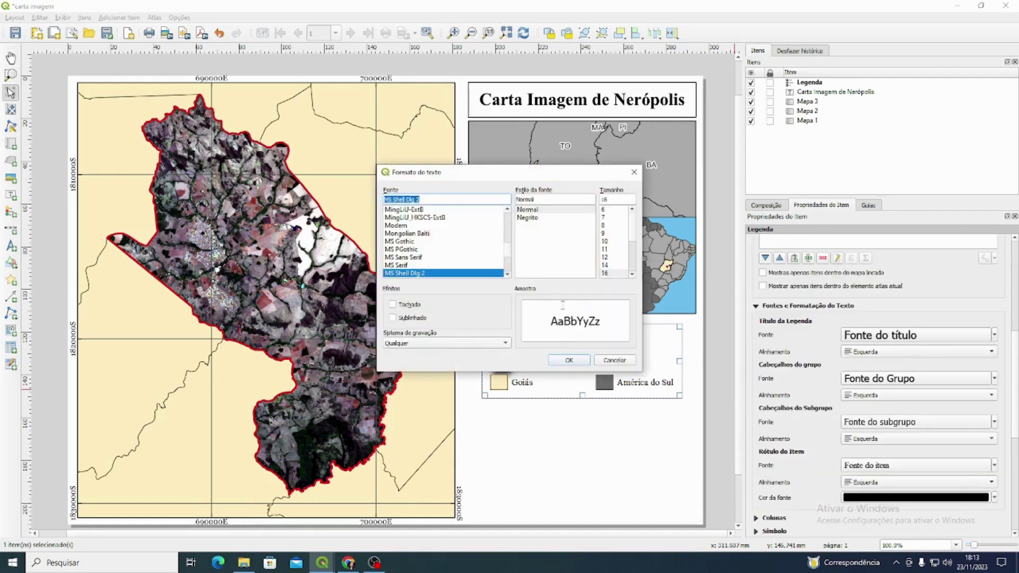
left_click(569, 360)
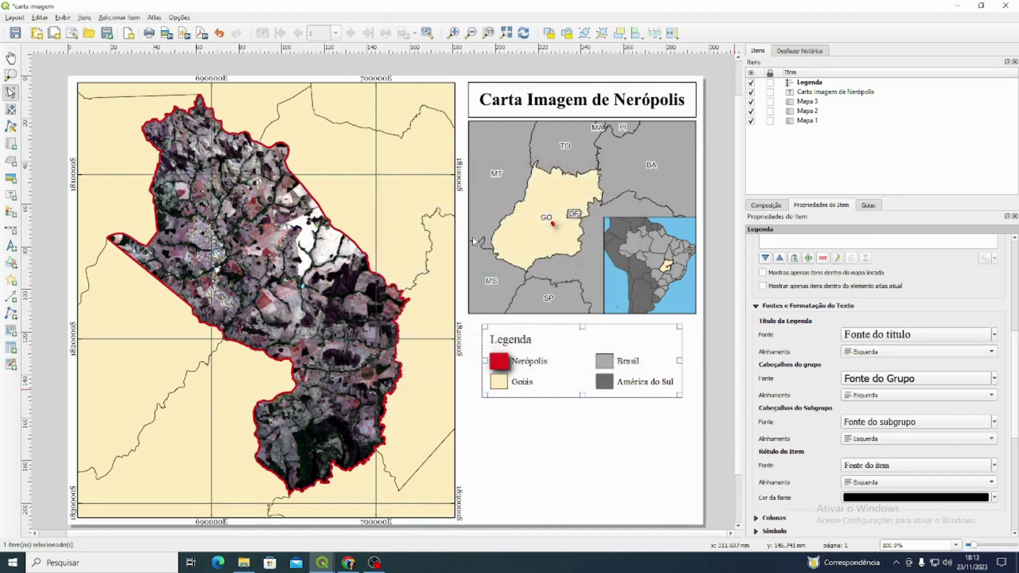
left_click(617, 417)
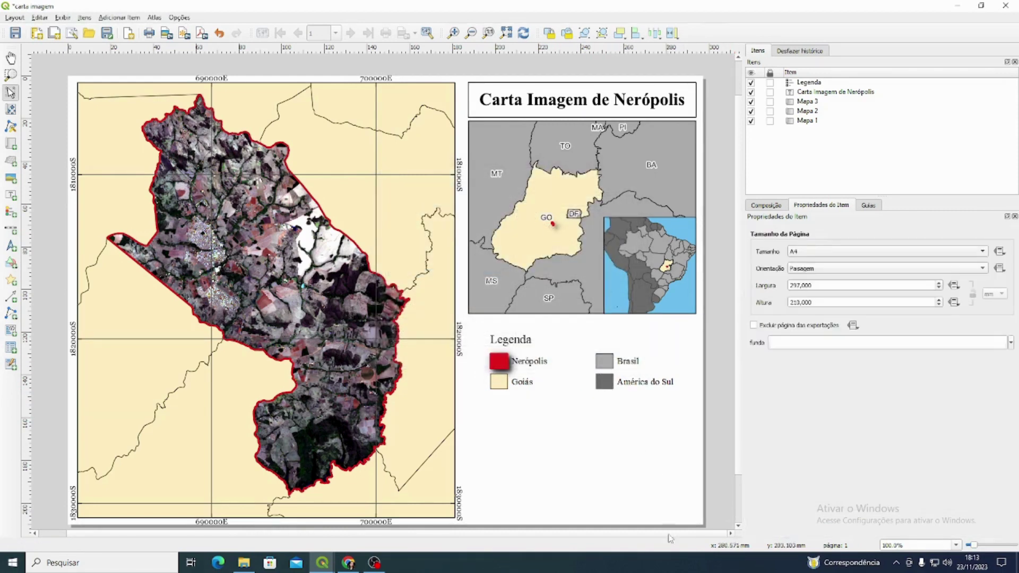
Step: Nudge the legend slightly upward on the page
left_click(566, 374)
key("Up")
key("Up")
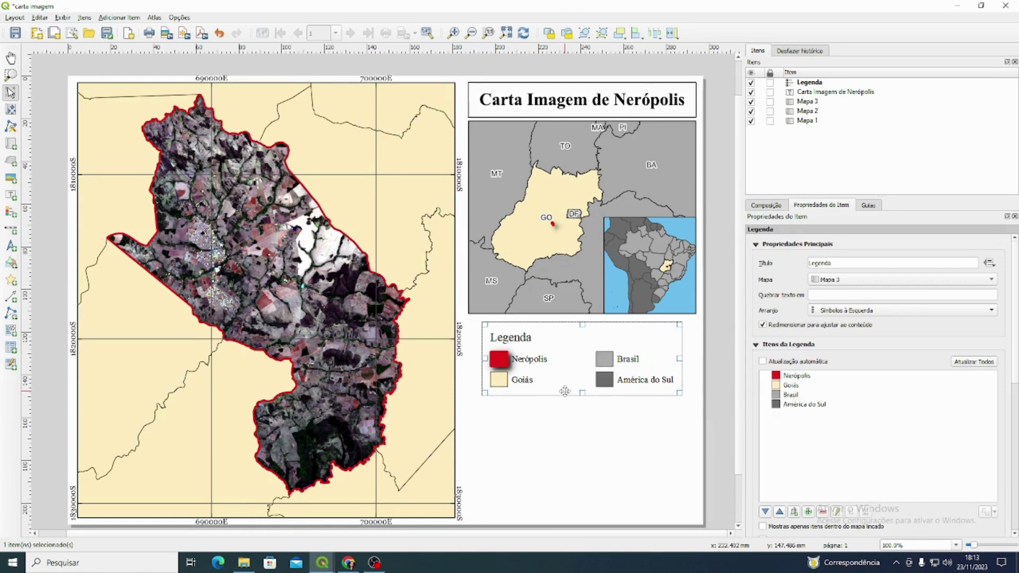
left_click(588, 432)
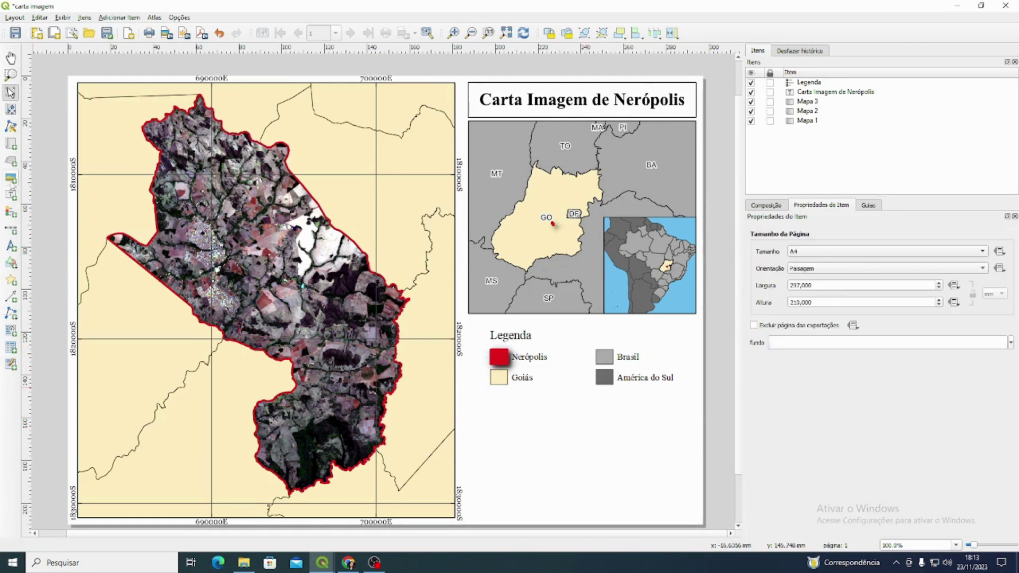
Step: Draw a rectangle around the legend, directly below the Goiás location map and matching its width
left_click(11, 265)
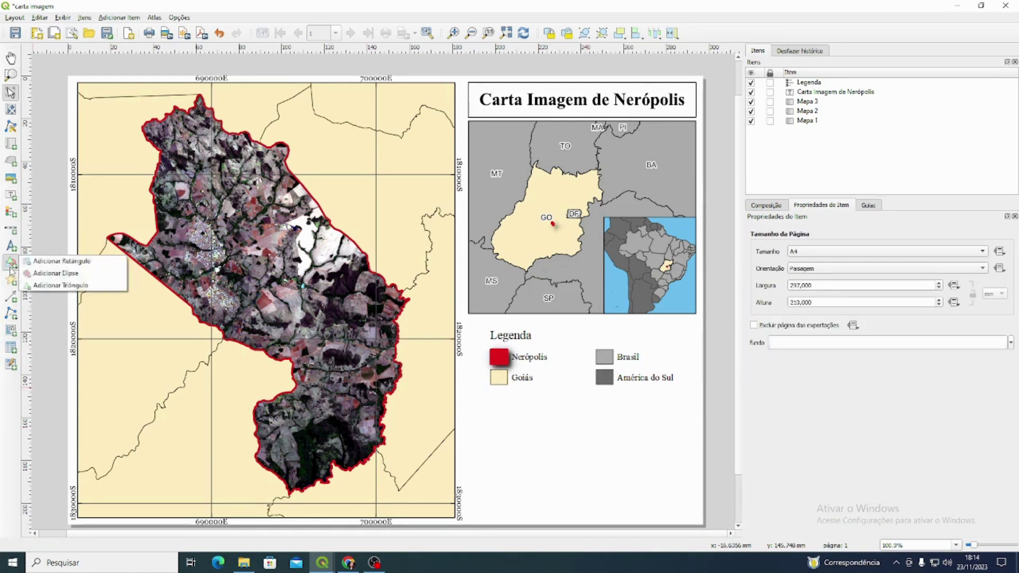
left_click(85, 262)
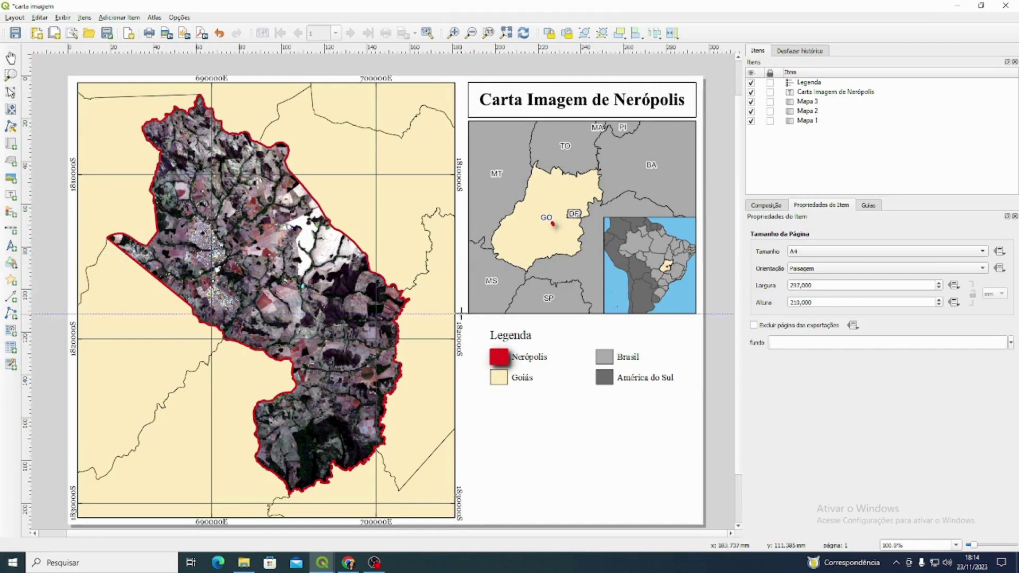
left_click_drag(469, 314, 695, 395)
Step: Give the rectangle's simple fill (Preenchimento Simples) a transparent fill so the legend shows through the frame
left_click(873, 292)
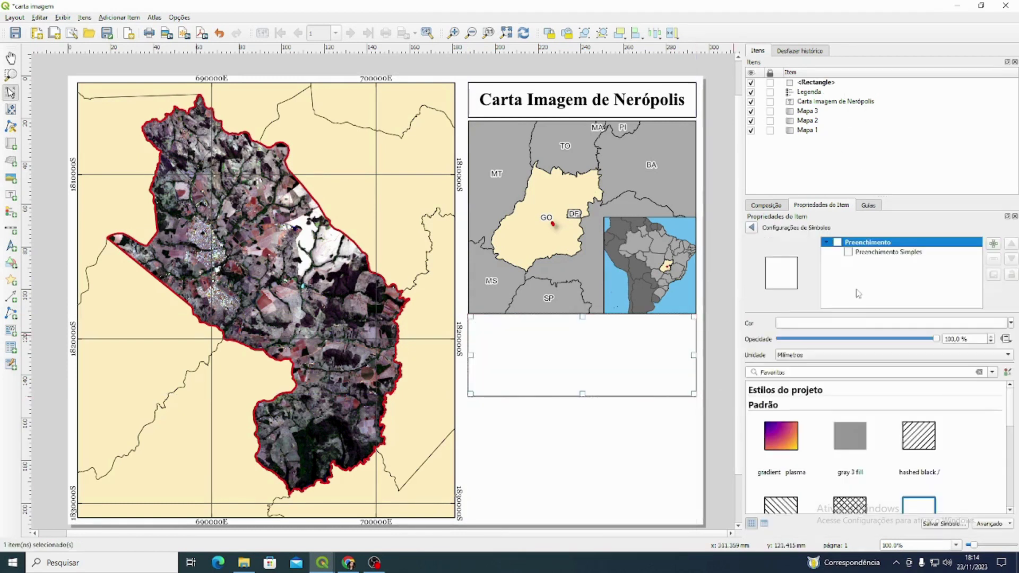
left_click(883, 253)
left_click(924, 349)
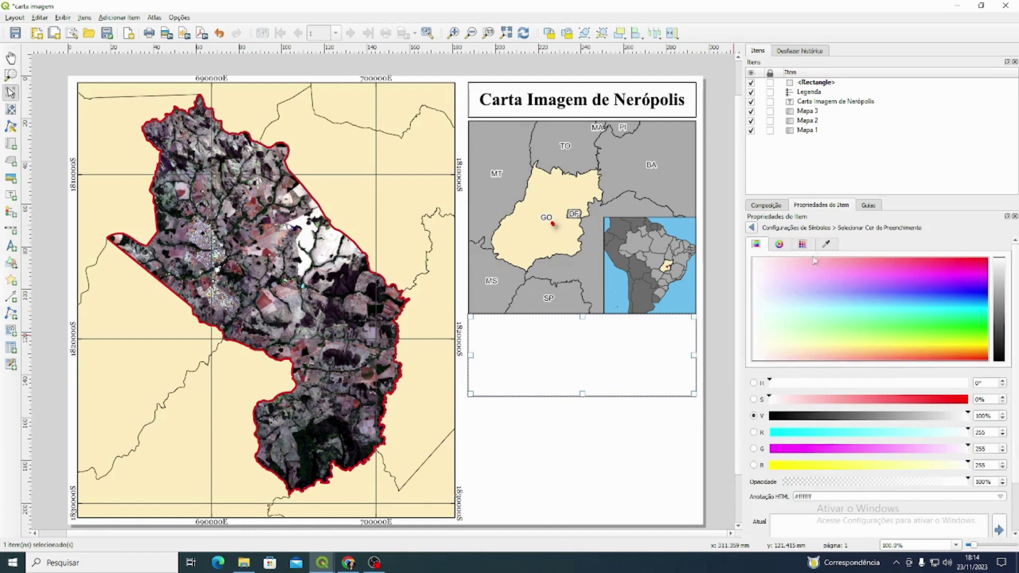
left_click(752, 227)
left_click(987, 344)
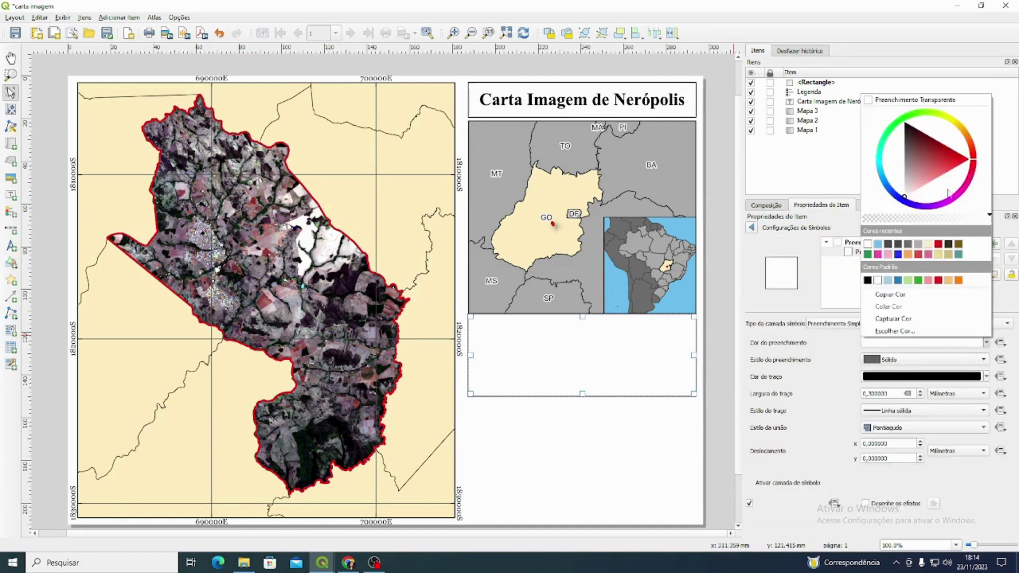
left_click(948, 101)
left_click(645, 427)
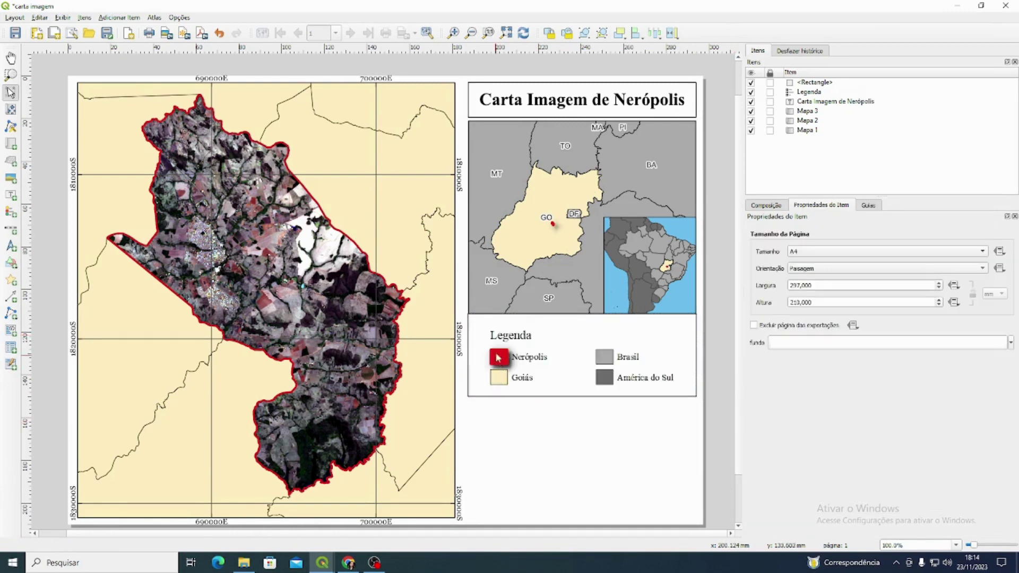
Step: Move the rectangle to the bottom of the item stacking order, beneath Mapa 1
left_click(478, 331)
left_click_drag(472, 355, 473, 355)
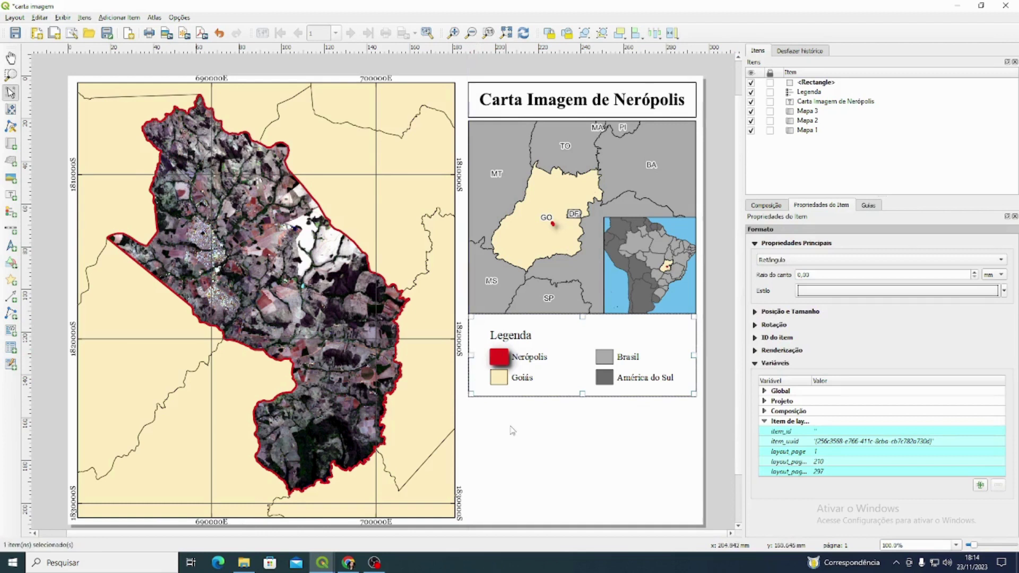
left_click(512, 429)
left_click(609, 351)
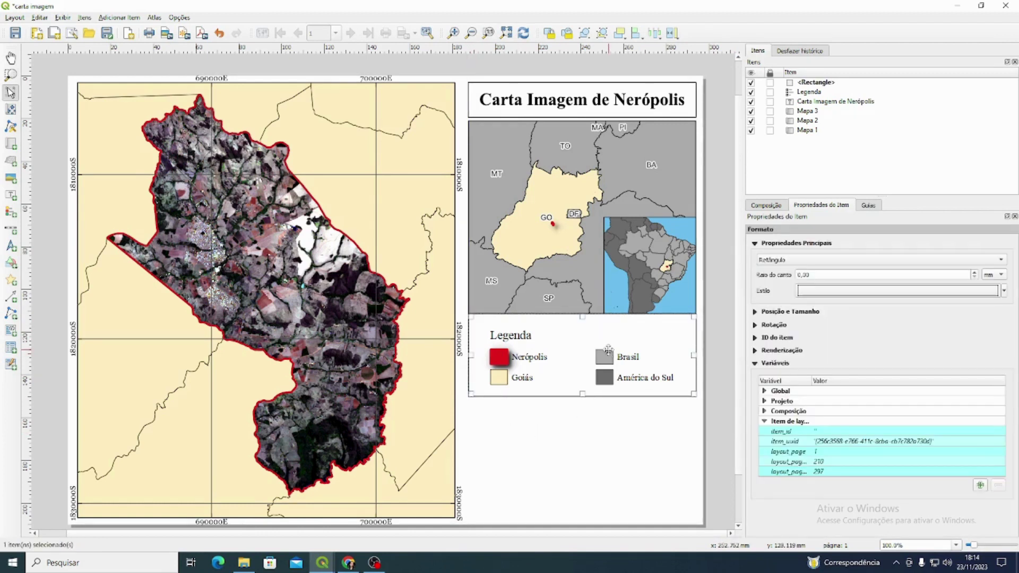
left_click(821, 84)
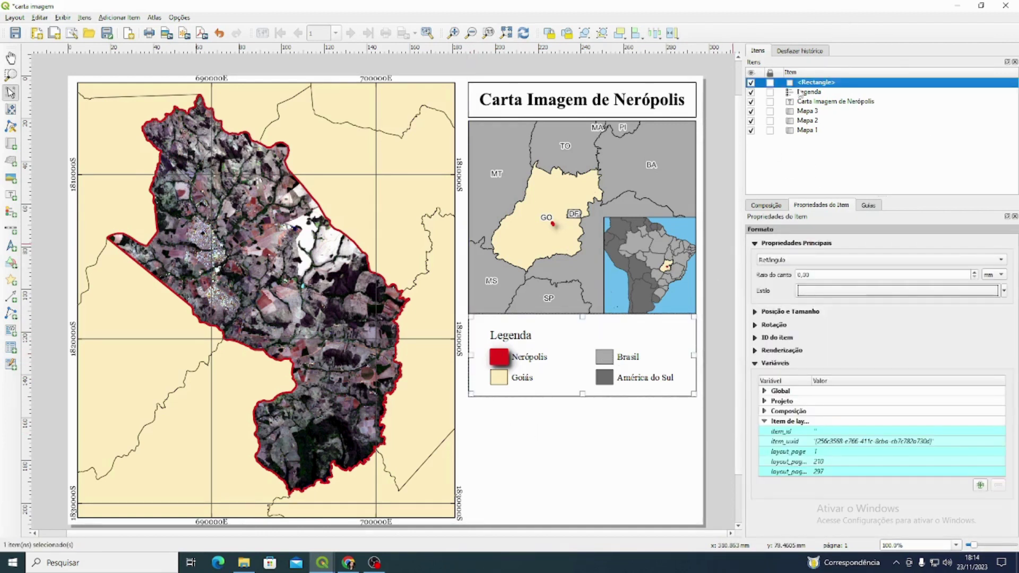
left_click_drag(818, 84, 820, 136)
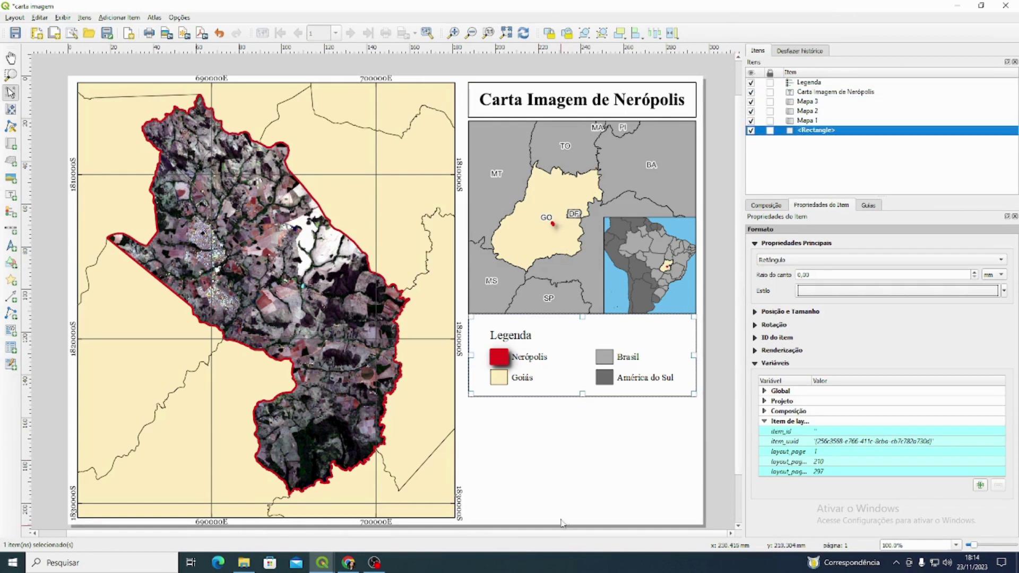
left_click(581, 461)
Step: Shift the legend slightly up to center it vertically inside the rectangle frame
left_click(600, 365)
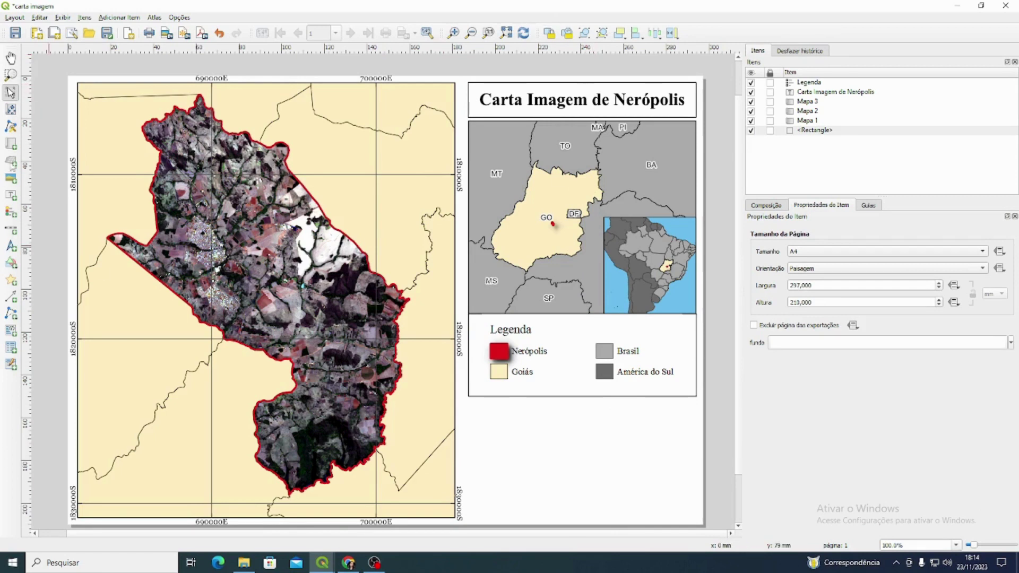
left_click(589, 351)
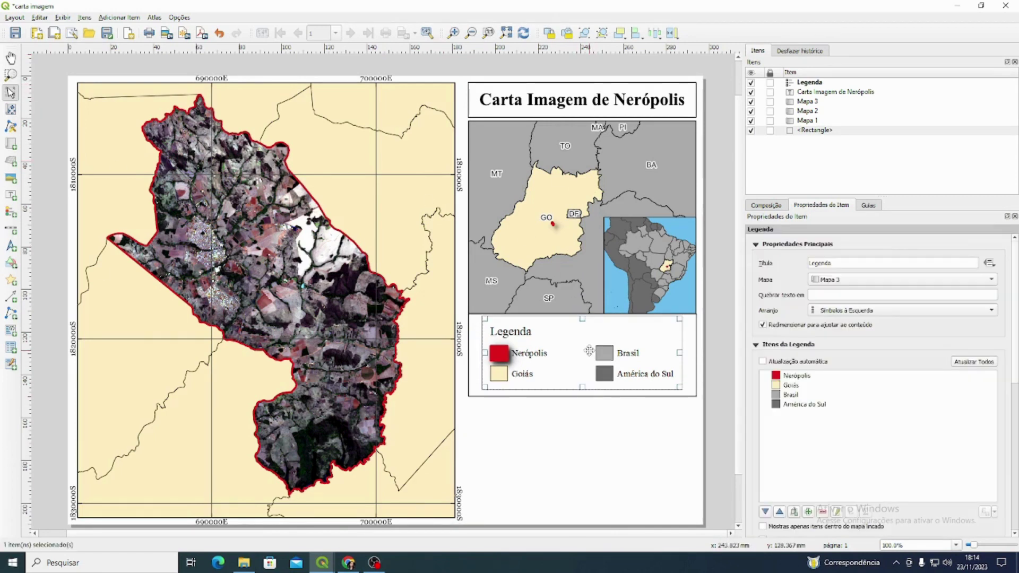
left_click(561, 436)
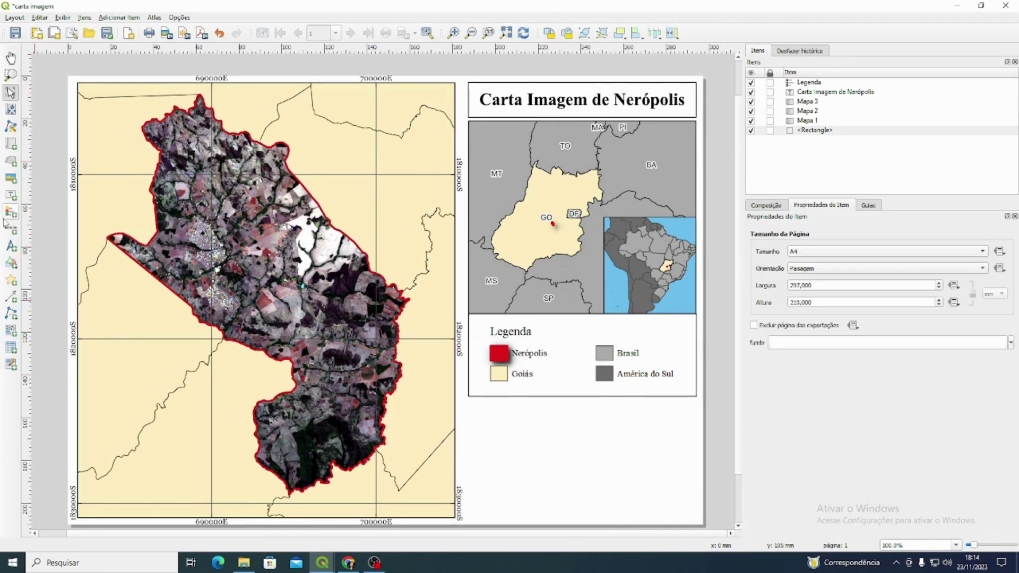
Step: Add a small north arrow below the legend frame, near its left edge
left_click(14, 250)
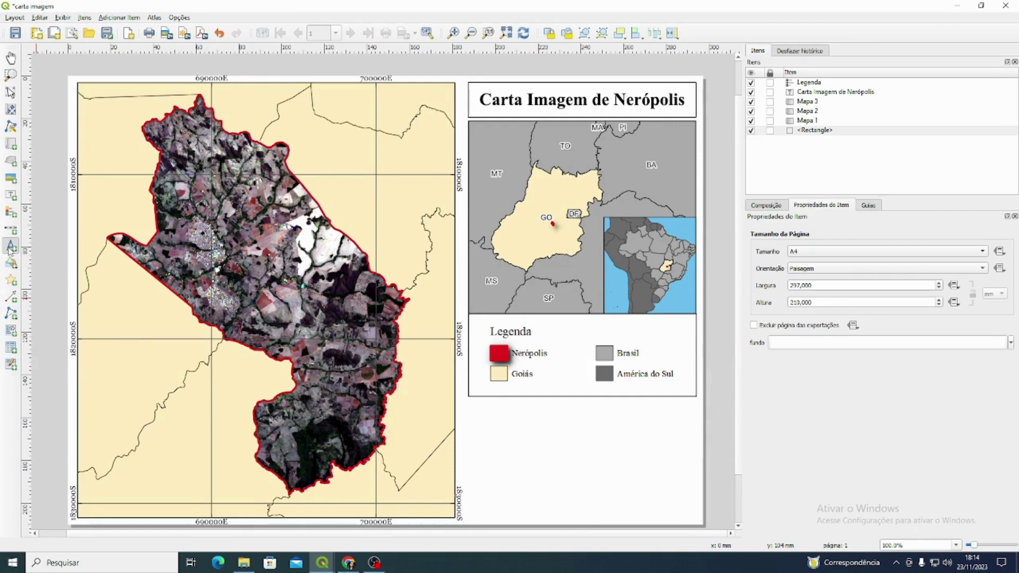
left_click_drag(489, 413, 531, 450)
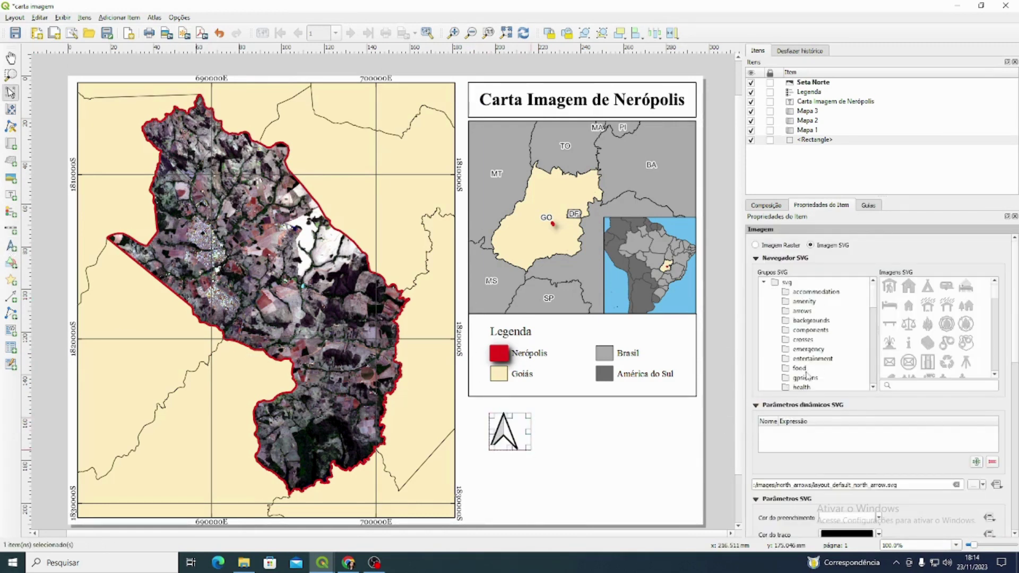
Step: Try the NorthArrow_06 and NorthArrow_02 symbols from the arrows SVG group on the north arrow
left_click(804, 313)
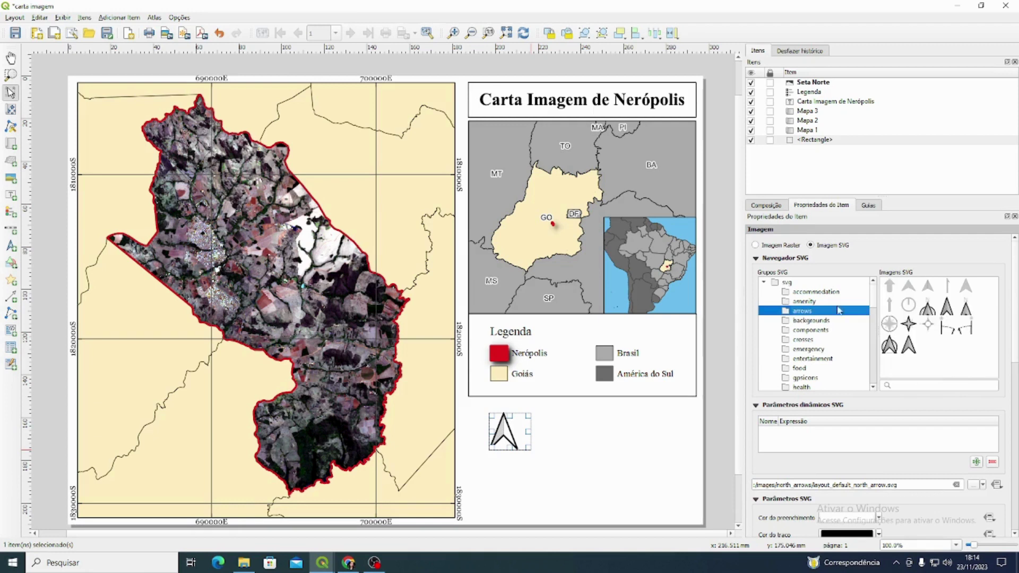
left_click(910, 324)
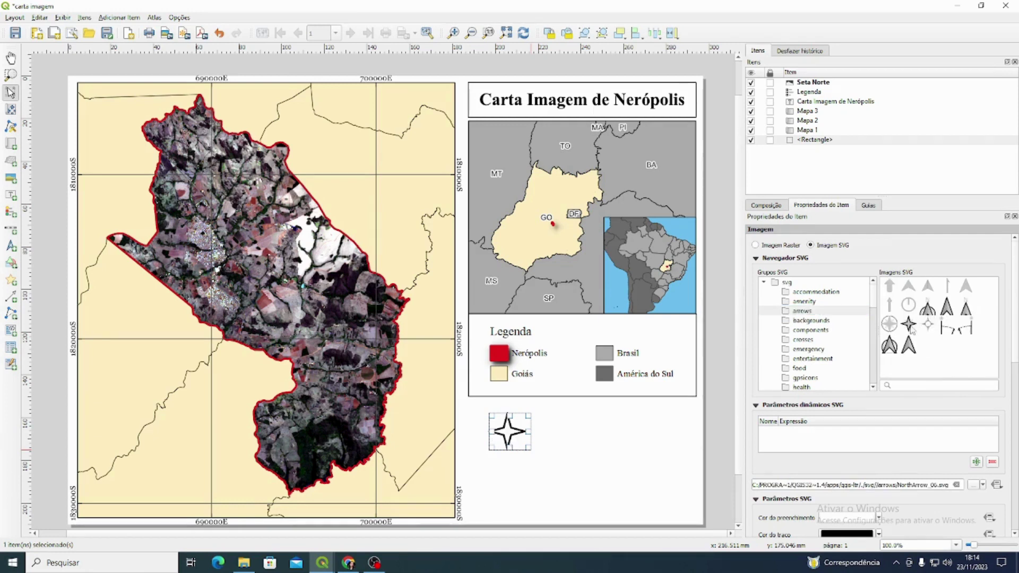
left_click(928, 310)
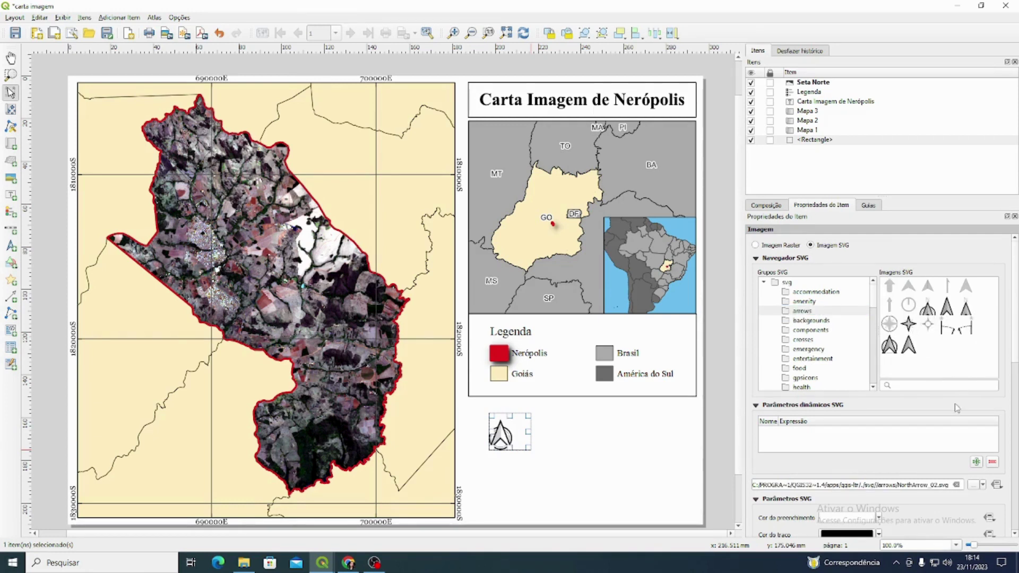
Step: Replace the north arrow's image with the SVG file "wind-rose-compass-svgrepo-com (1)" from the Downloads folder
left_click(978, 487)
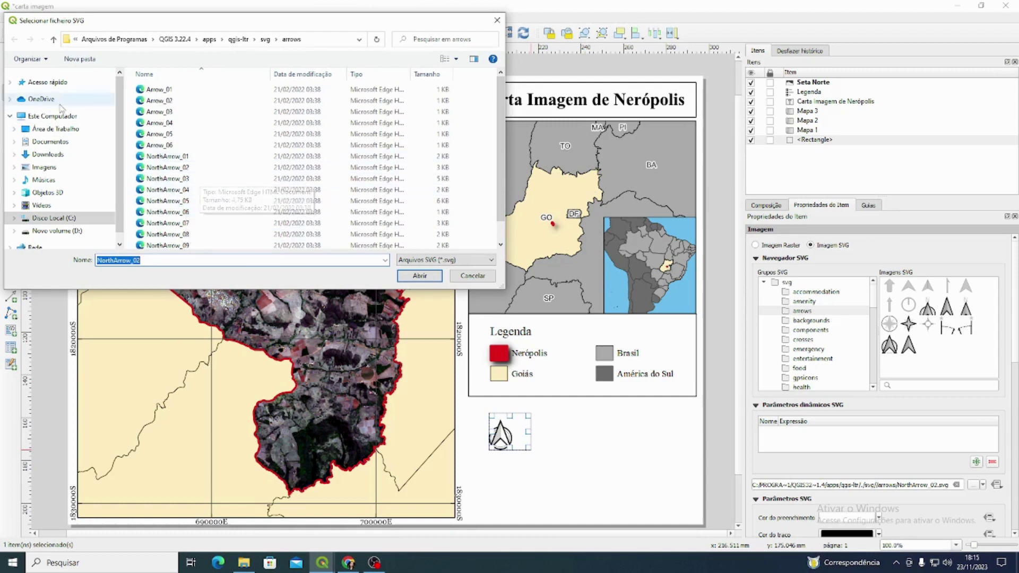
left_click(48, 154)
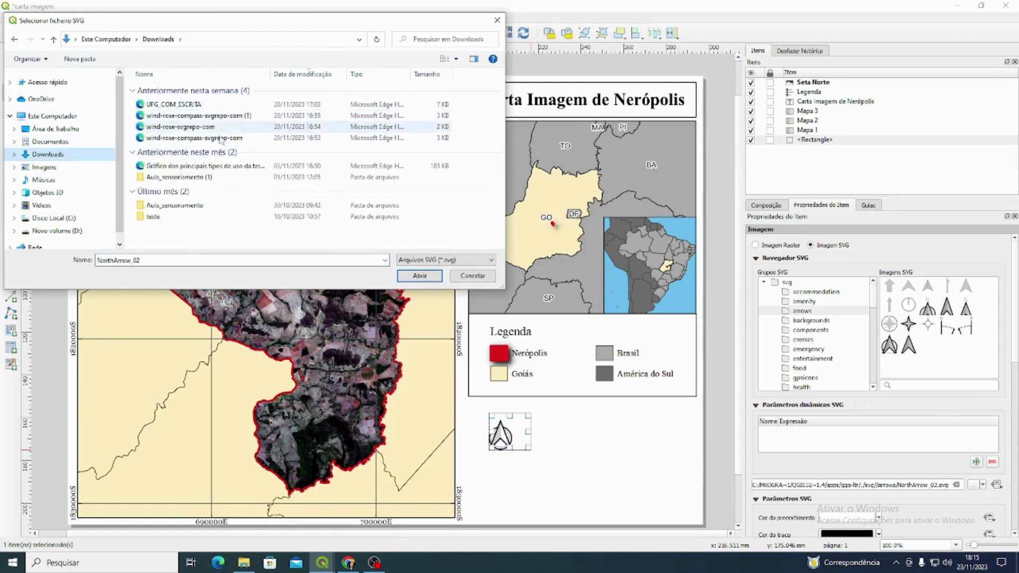
left_click(213, 116)
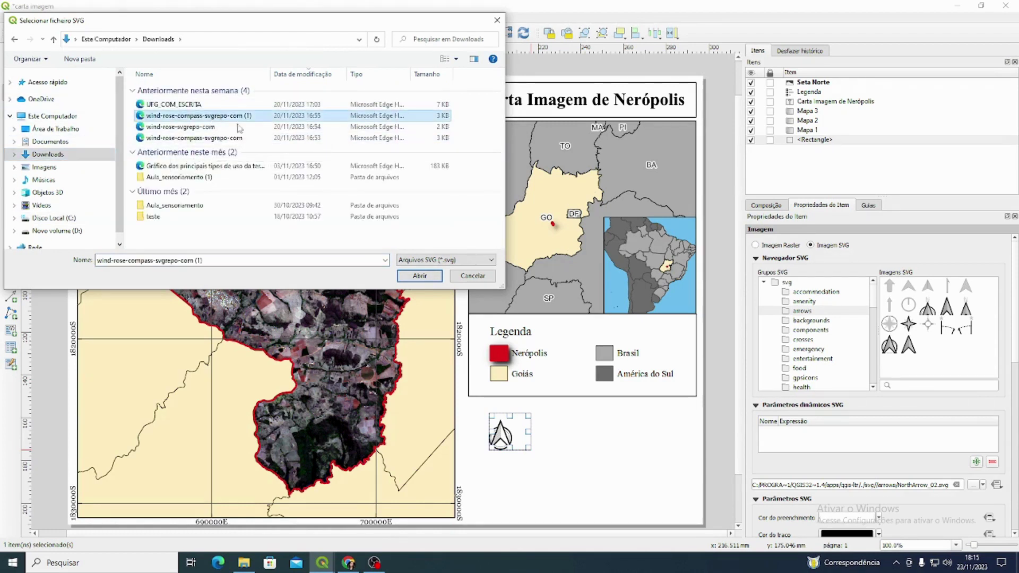
left_click(420, 276)
left_click(581, 410)
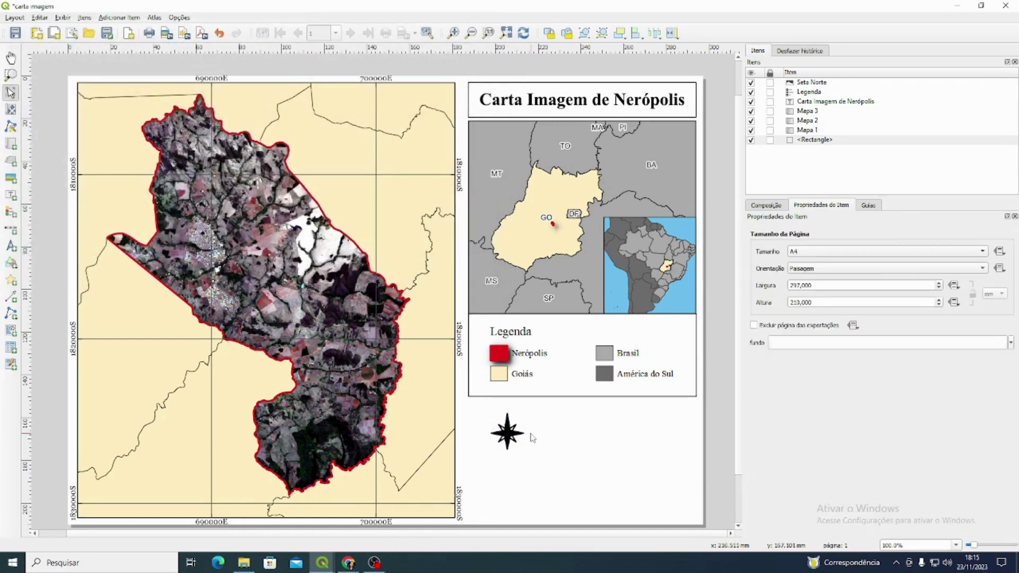
Step: Move the compass rose slightly to the right beneath the legend frame
left_click(510, 432)
mouse_move(511, 430)
left_mouse_down()
mouse_move(542, 453)
mouse_move(524, 439)
left_mouse_up()
left_click(600, 440)
left_click(519, 436)
left_click(603, 439)
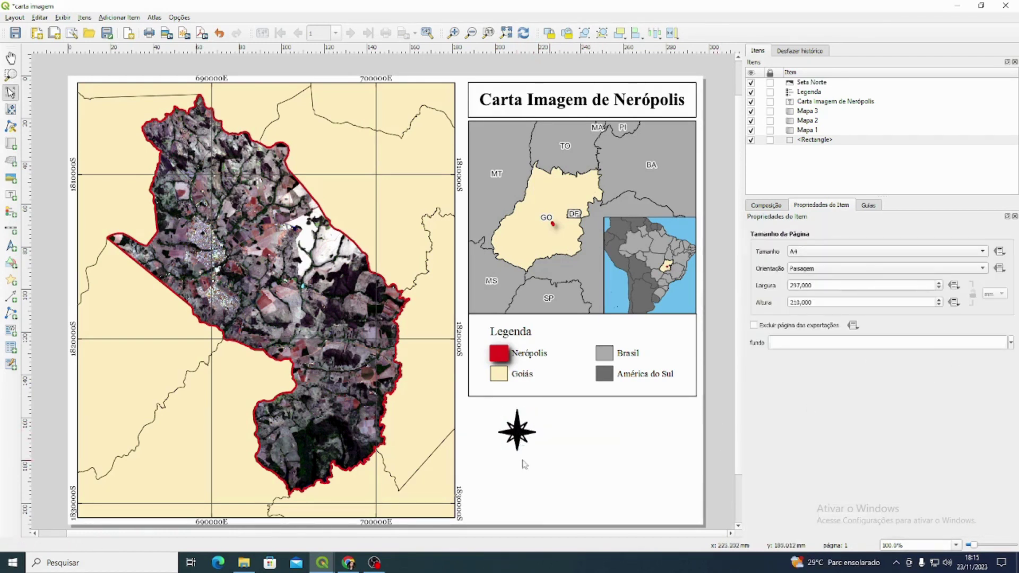
Step: Add a scale bar for Mapa 1 beside the compass rose, with five right segments
left_click(514, 444)
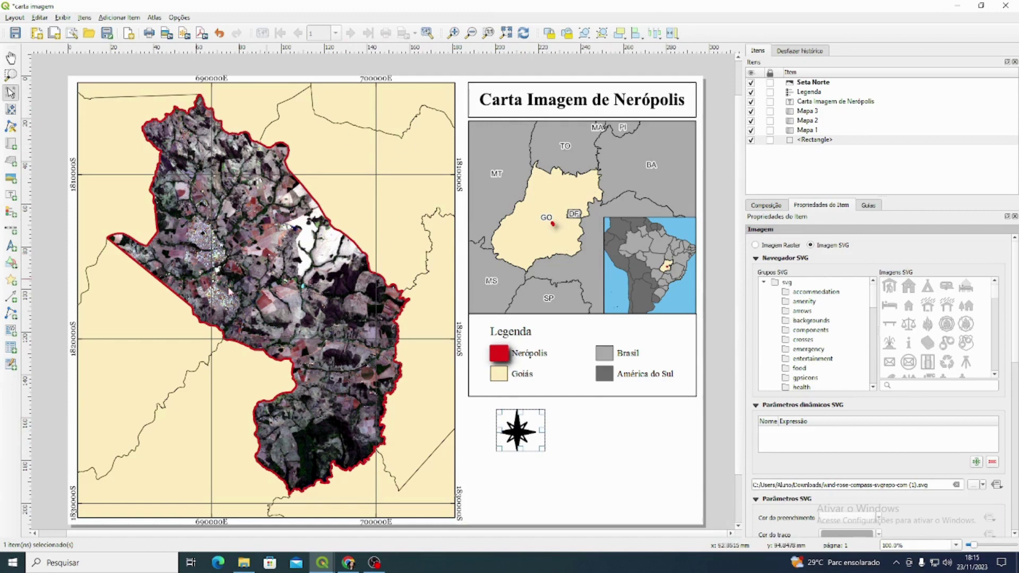
left_click(12, 231)
left_click_drag(579, 417, 672, 447)
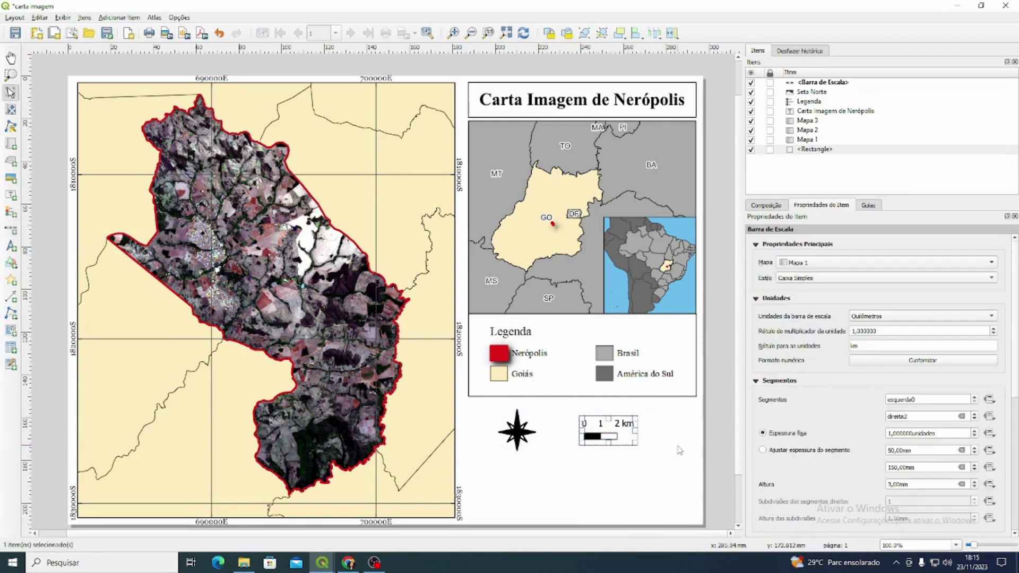
left_click(977, 416)
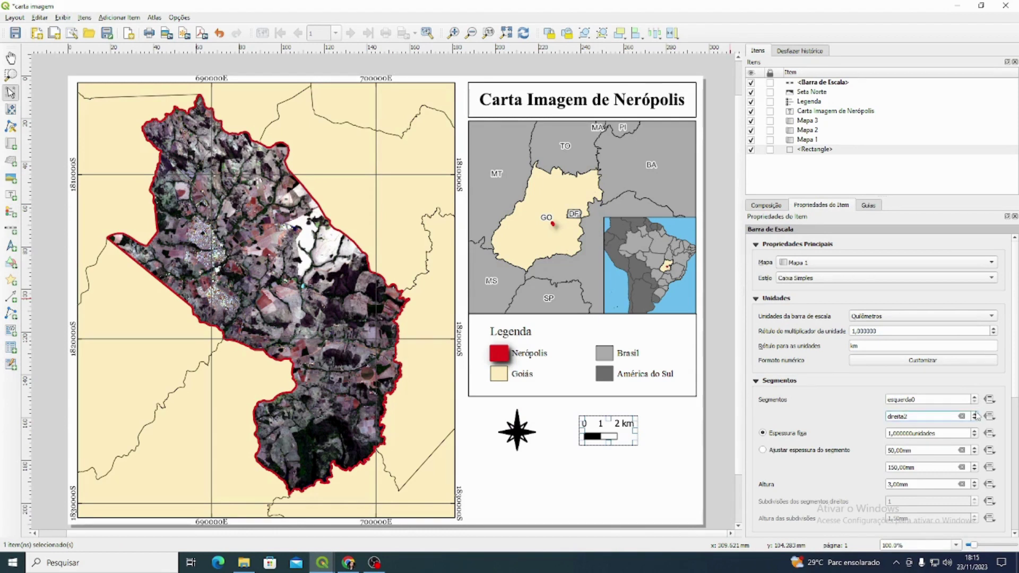
left_click(975, 414)
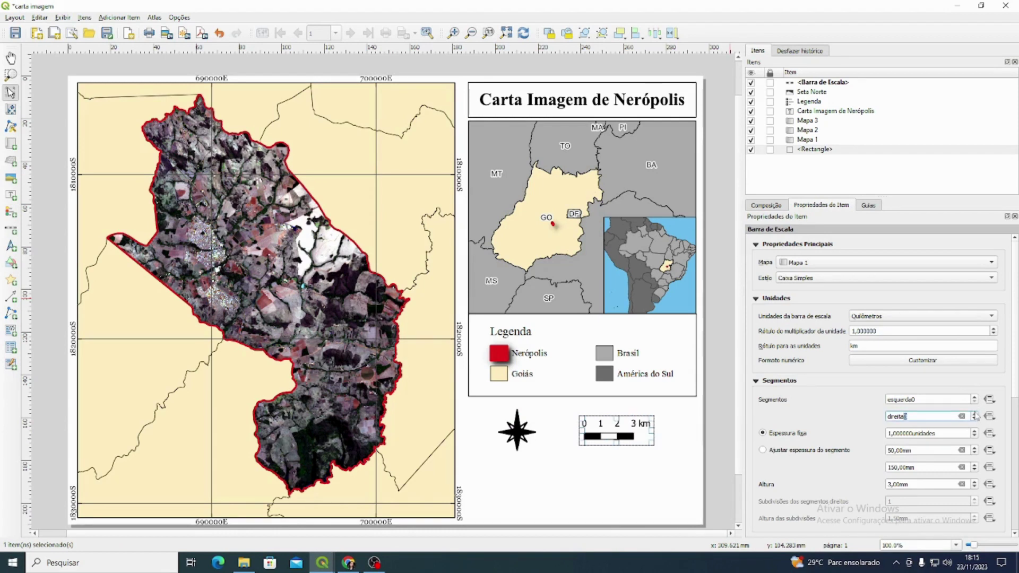
left_click(976, 414)
left_click(975, 413)
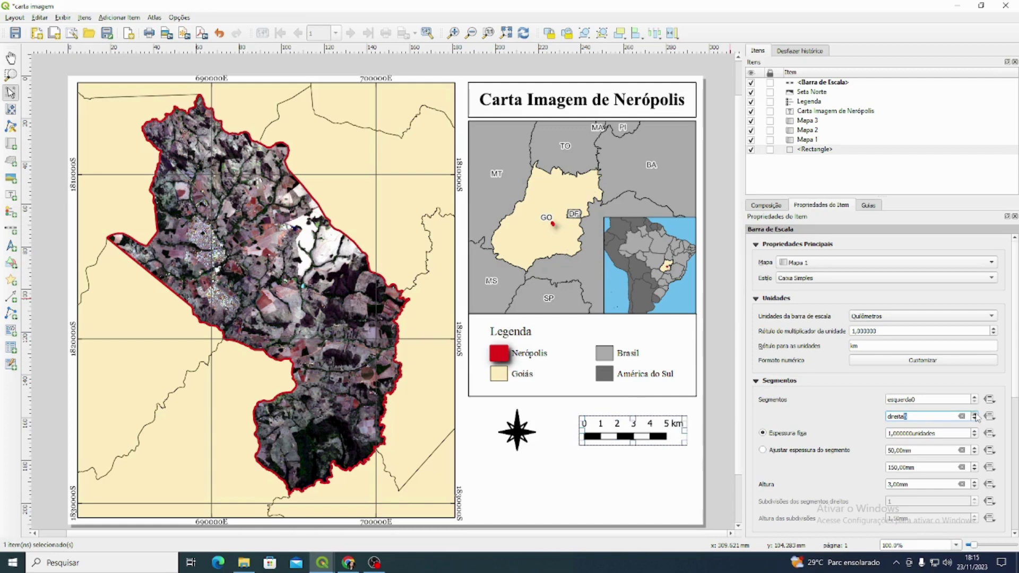
left_click(658, 497)
left_click(641, 434)
Step: Set the scale bar's style to "Linhas tracejadas do meio"
left_click(861, 278)
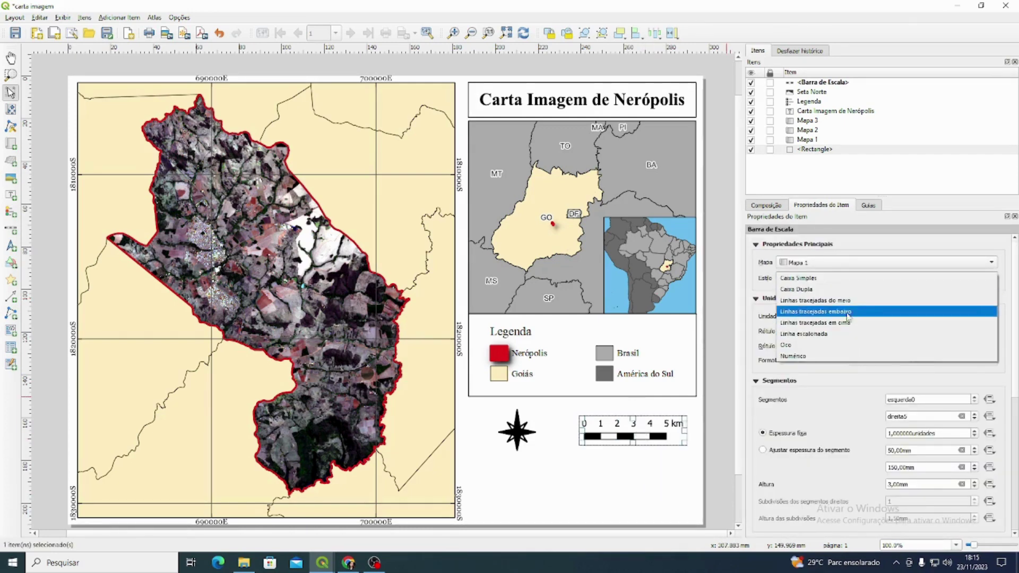
left_click(767, 282)
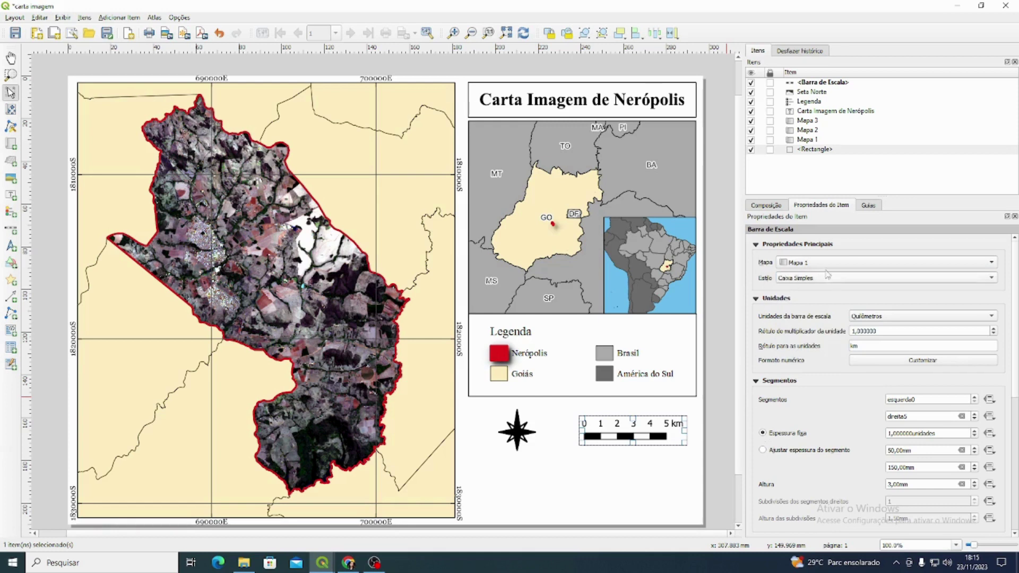
left_click(794, 279)
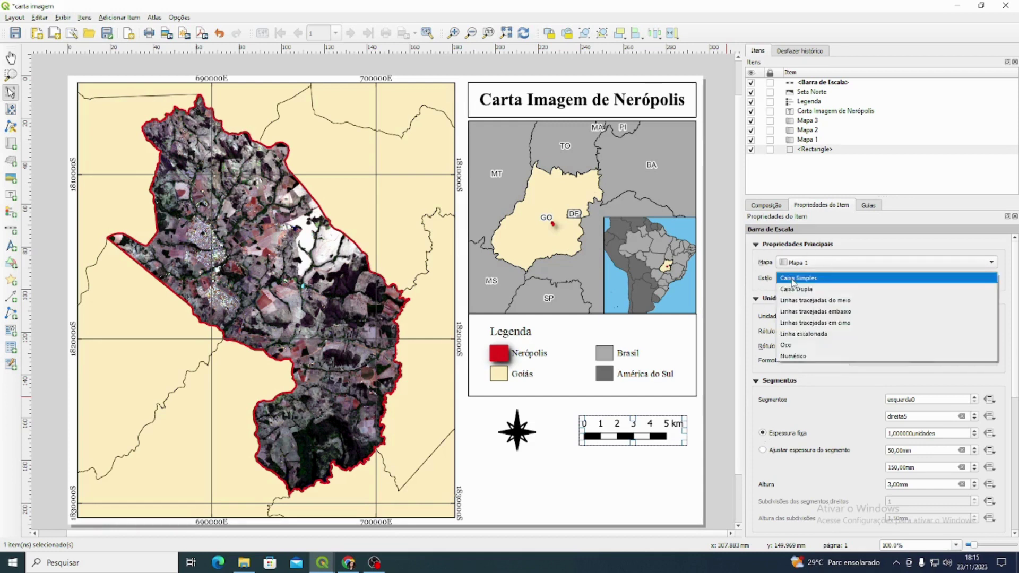
left_click(870, 302)
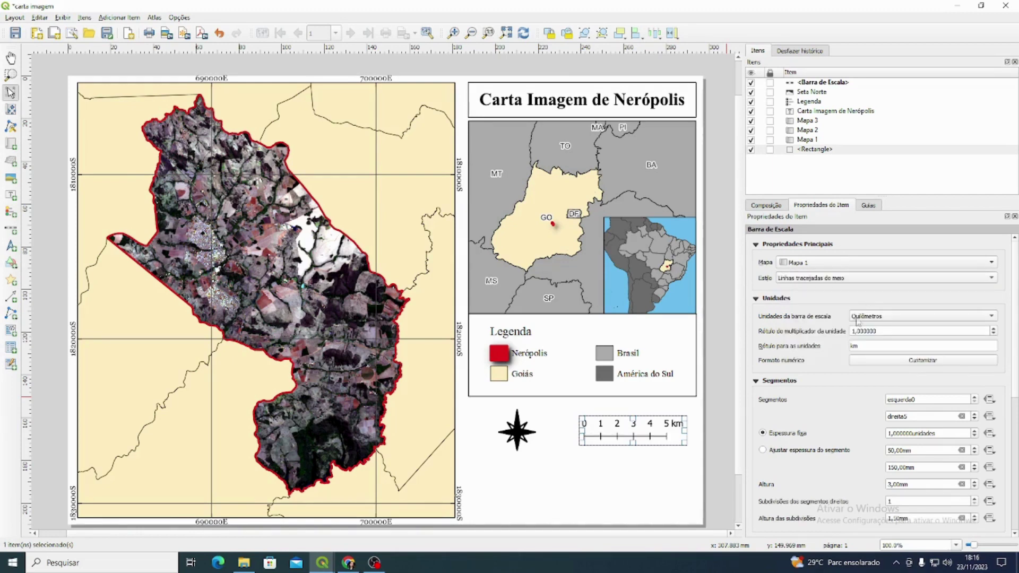
Step: Set the scale bar's label font to Georgia
scroll(818, 423, "down", 1)
scroll(818, 423, "down", 4)
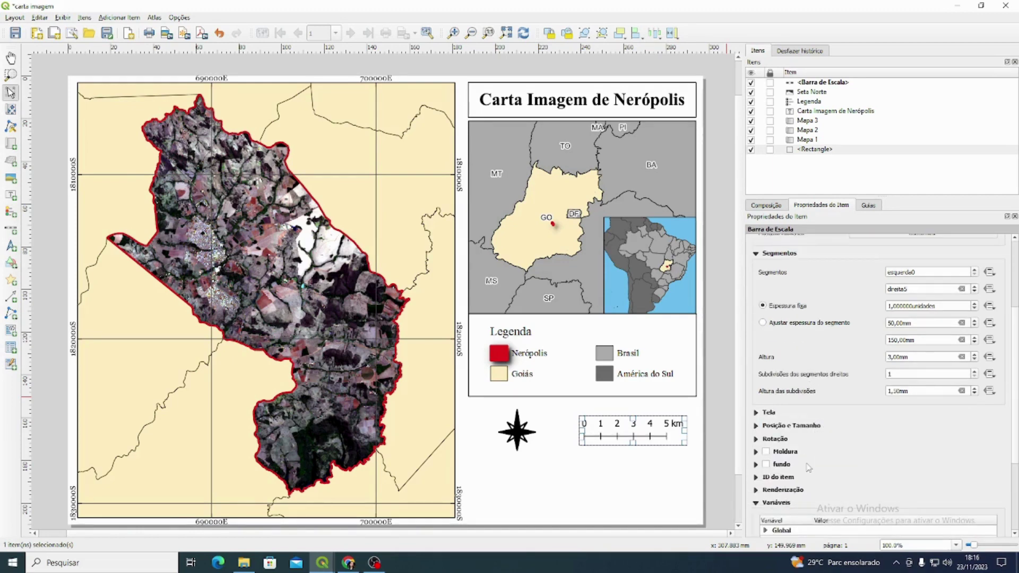
scroll(810, 398, "up", 4)
scroll(833, 383, "up", 1)
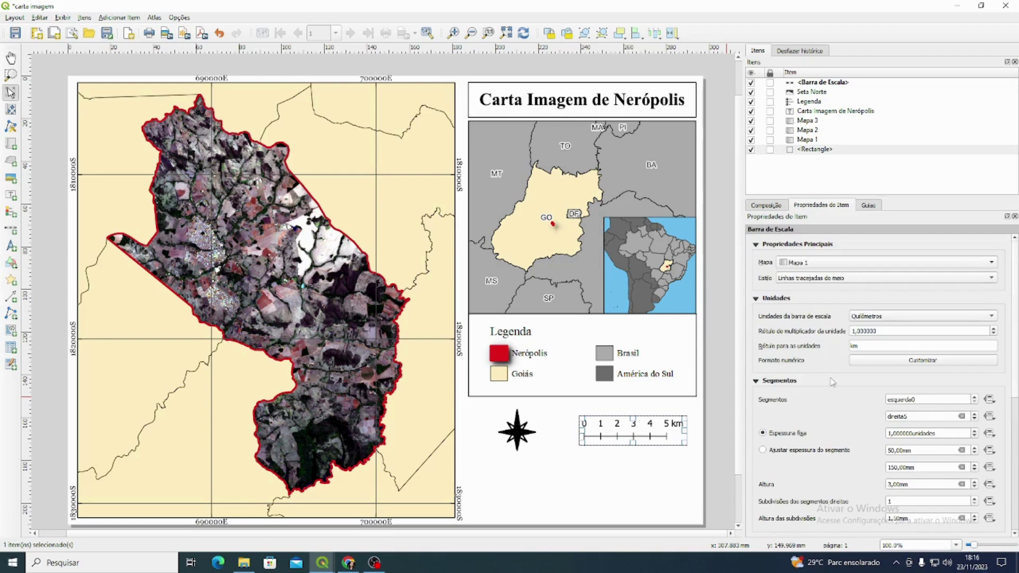
scroll(833, 382, "down", 5)
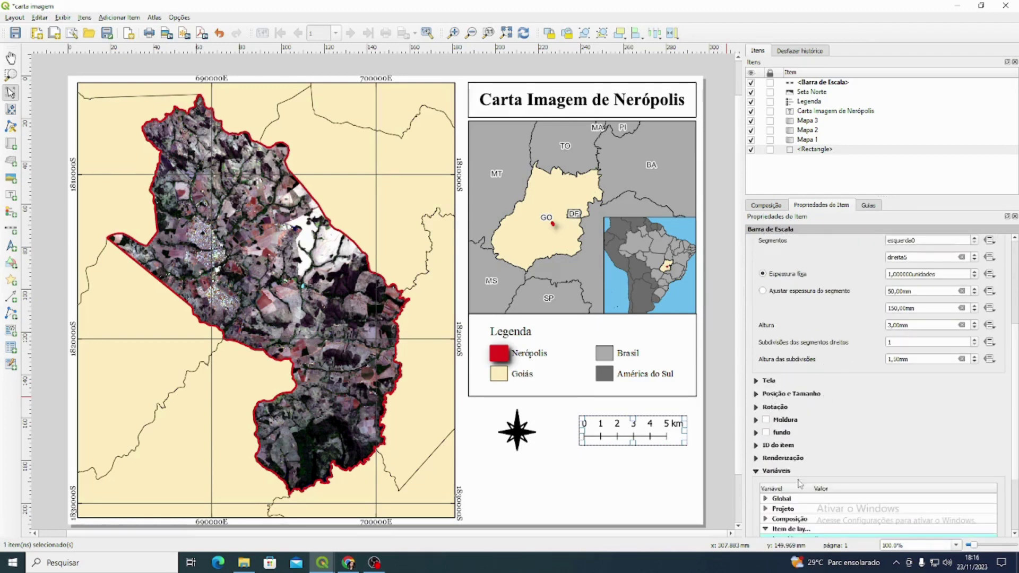
left_click(768, 381)
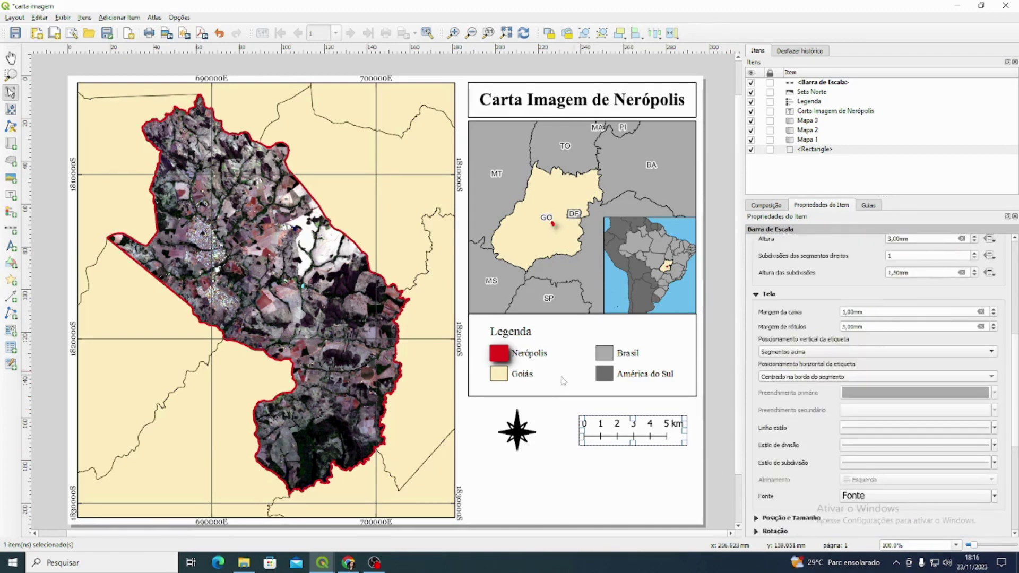
scroll(808, 478, "down", 1)
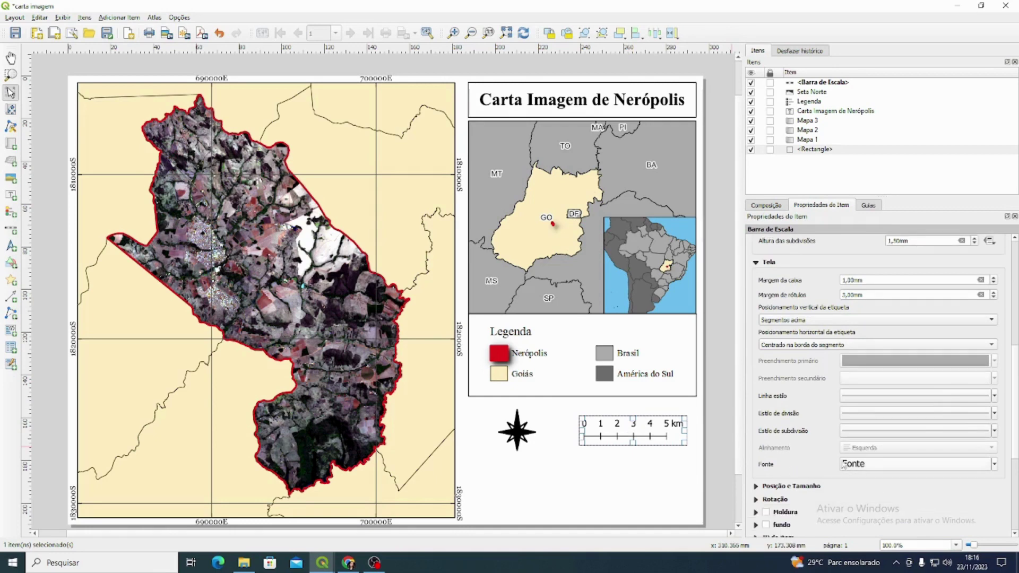
left_click(879, 465)
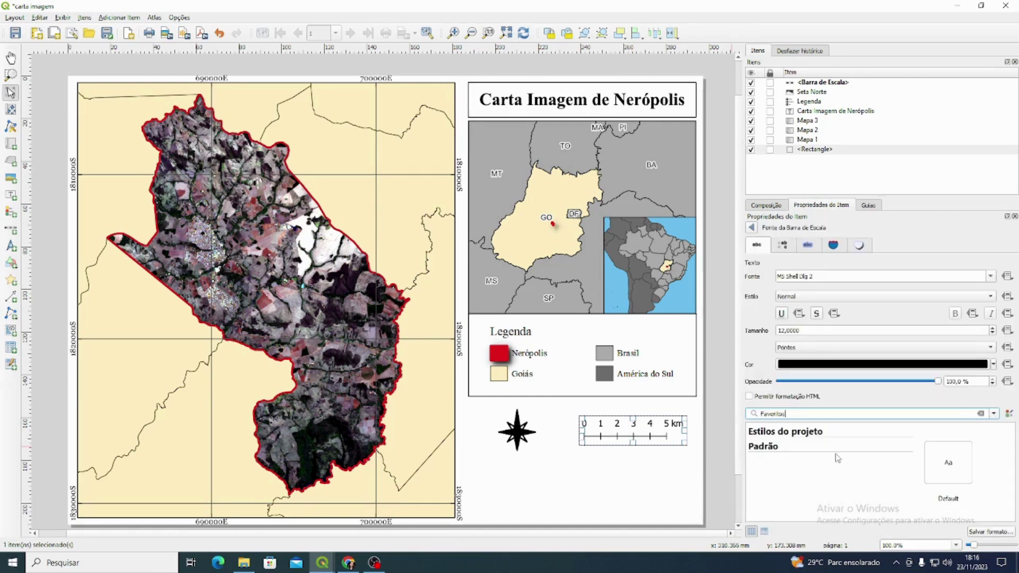
triple_click(780, 276)
type("Georgia")
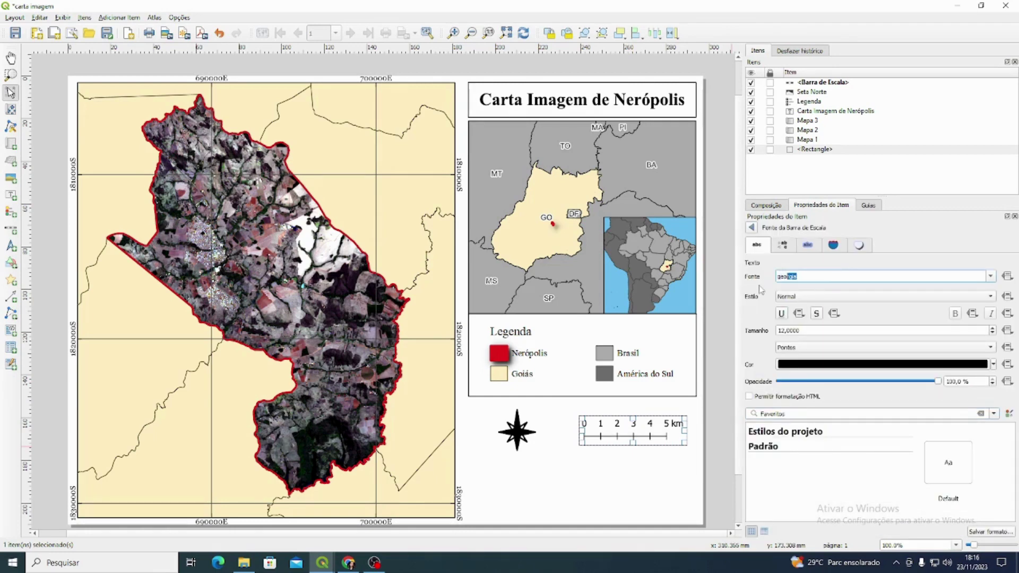
left_click(752, 228)
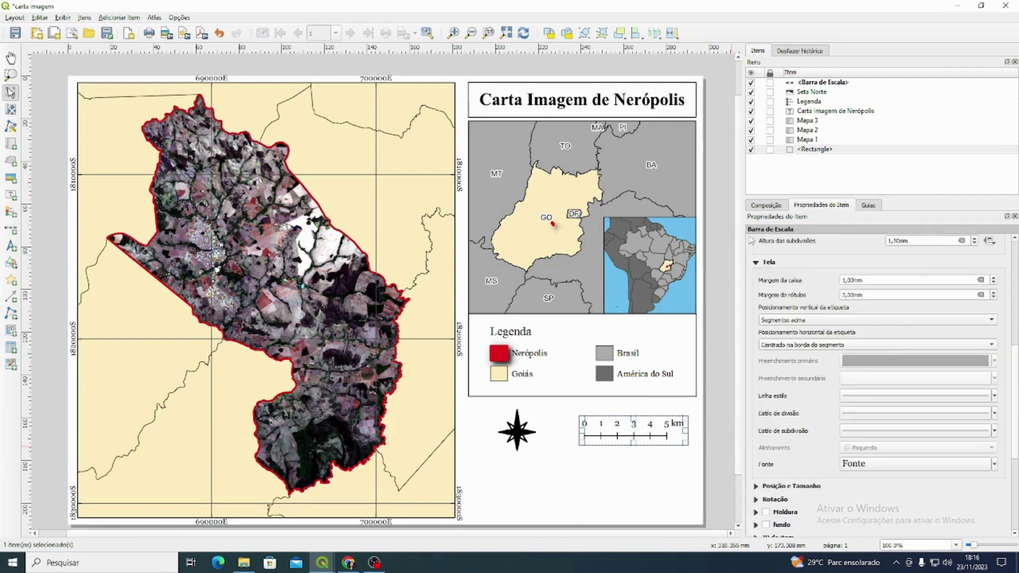
left_click(673, 490)
left_click(671, 441)
left_click(668, 480)
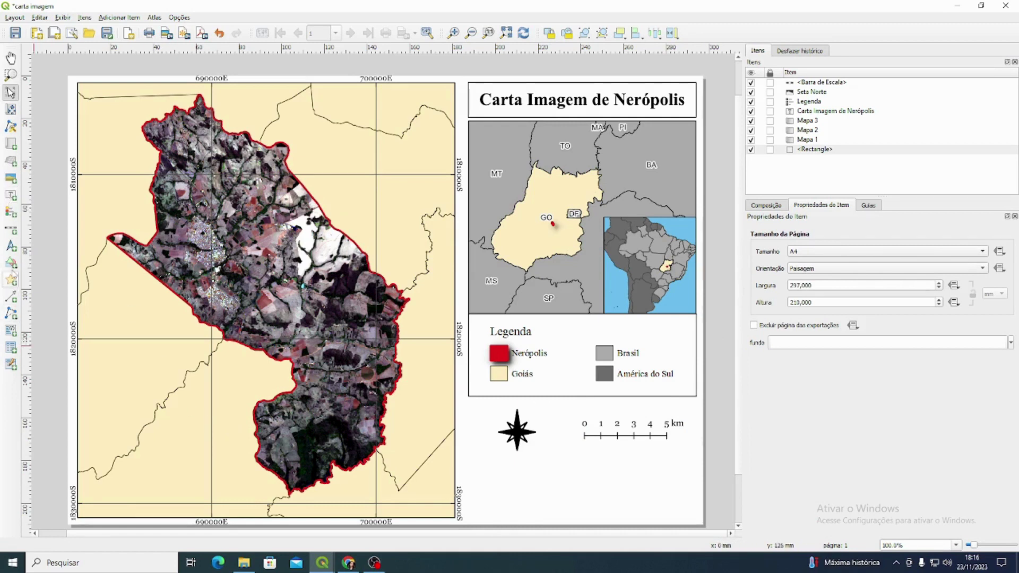
Step: Copy the legend's rectangle frame and fit the copy directly beneath it, around the compass rose and scale bar
left_click(12, 262)
left_click(518, 391)
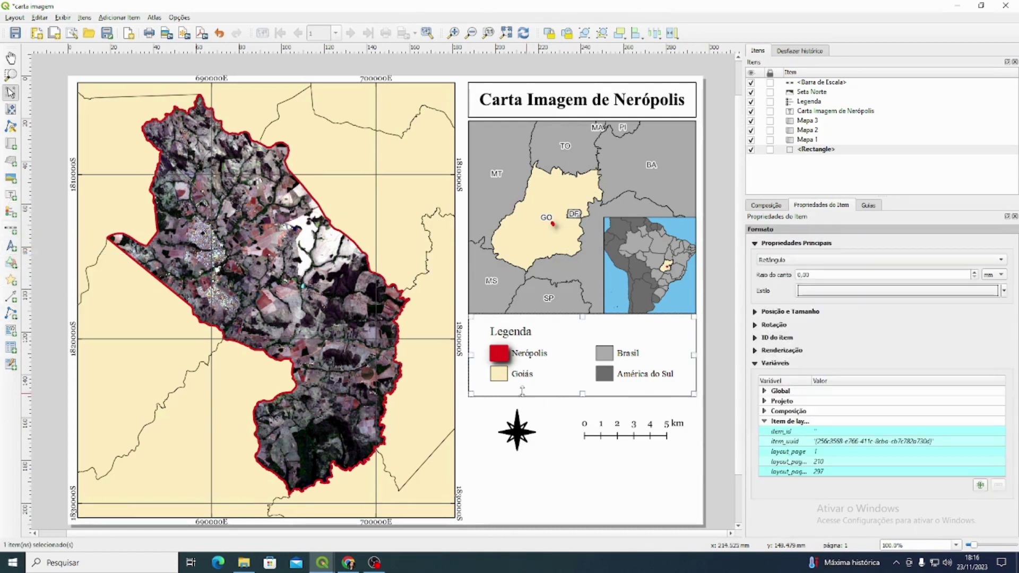
key("ctrl+c")
key("ctrl+v")
left_click_drag(685, 488, 583, 460)
left_click(600, 489)
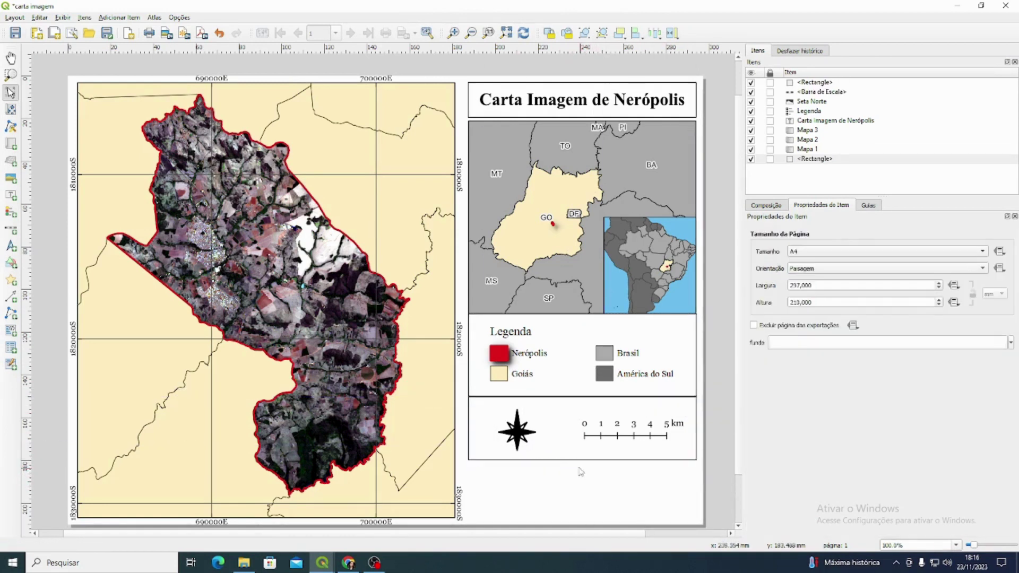
Step: Add a text label filling the space below the compass and scale bar frame, with the first line "SRC: SIRGAS 2000 UTM22S"
left_click(11, 195)
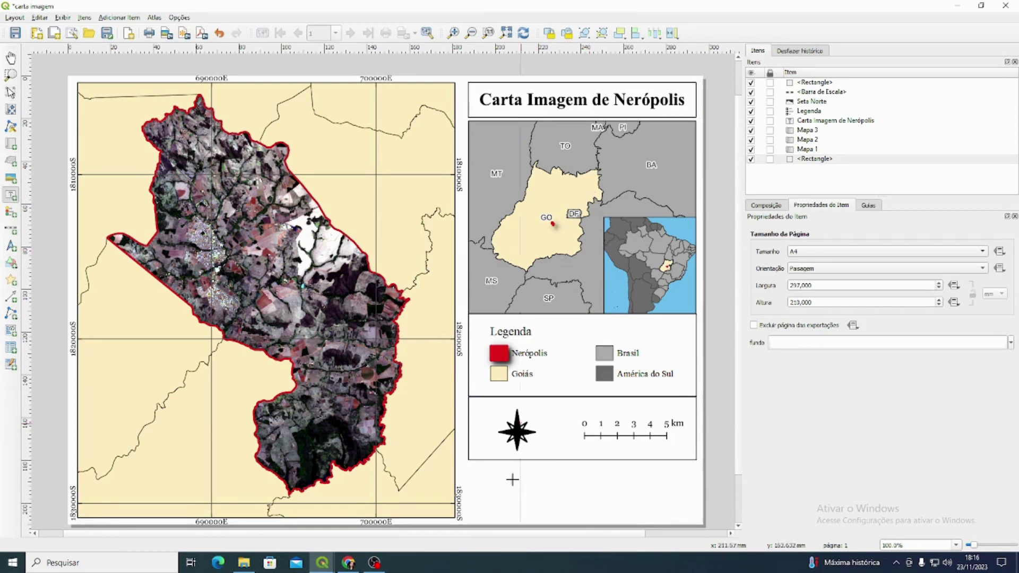
left_click_drag(471, 460, 697, 514)
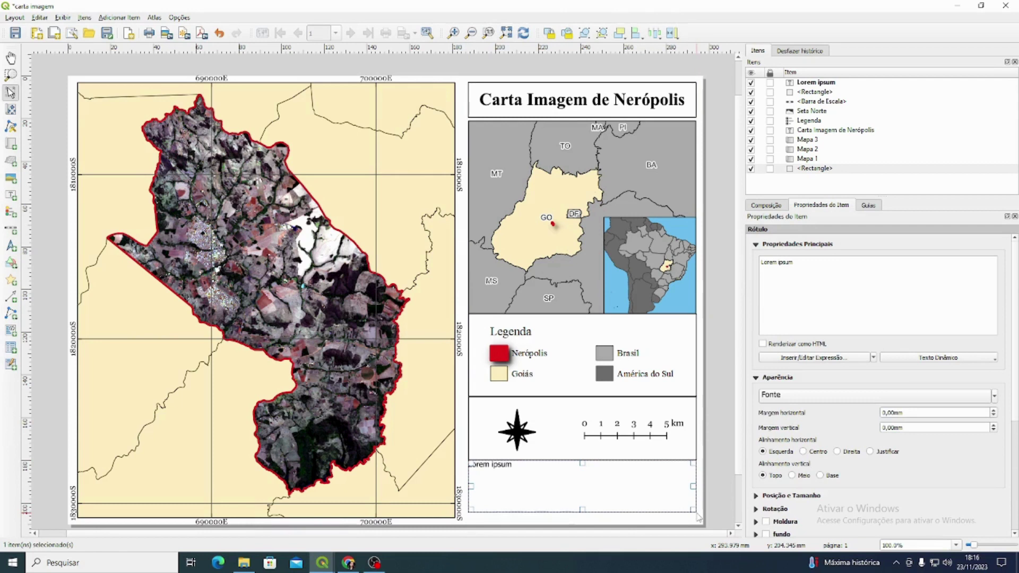
triple_click(819, 277)
type("SRC")
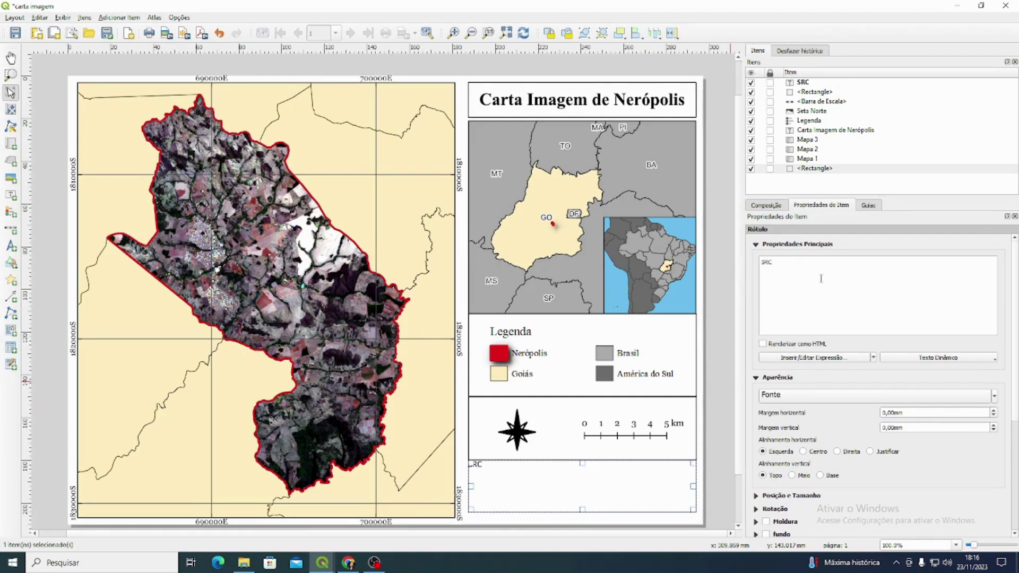
type(": SIRGAS 2000")
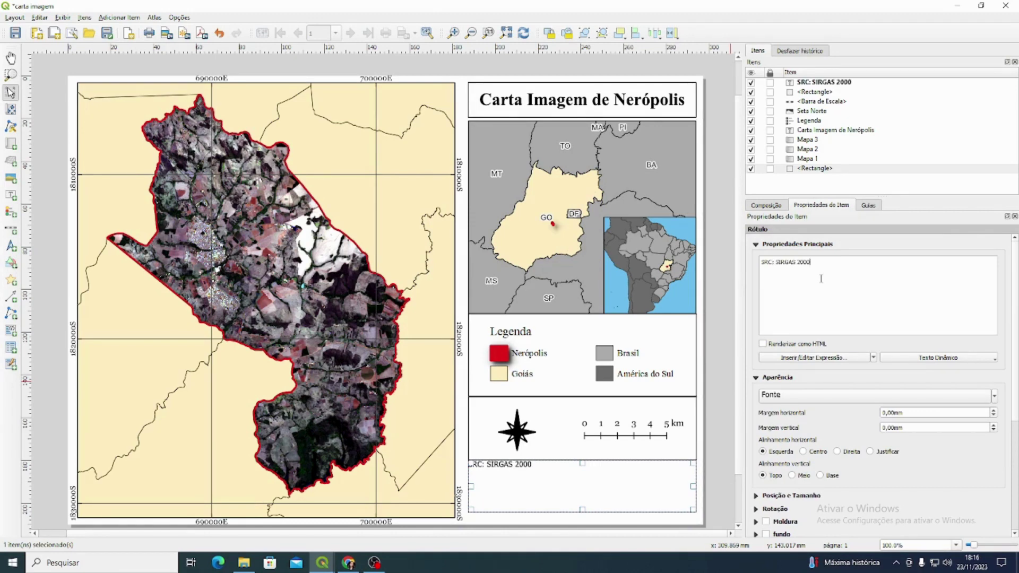
type(" UTM22S Fonte de d")
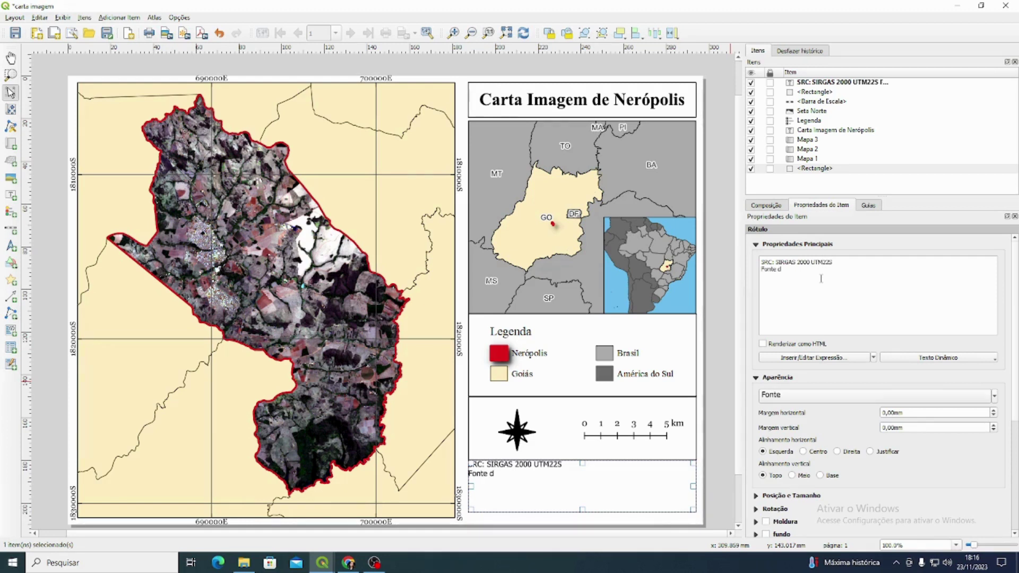
Step: Enter the label's source lines "Fonte de dados: Landsat9 - EarthExplore" and "Malha Territorial IBGE 2022"
type("ados: Landsat9 - EarthExplore")
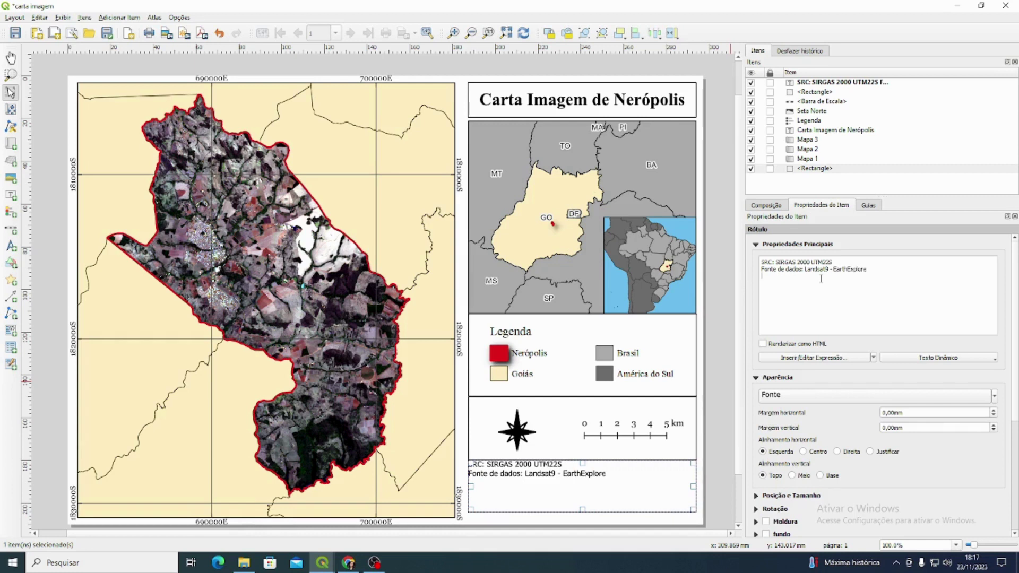
key("Return")
type("Malha Territorial")
type("IBGE")
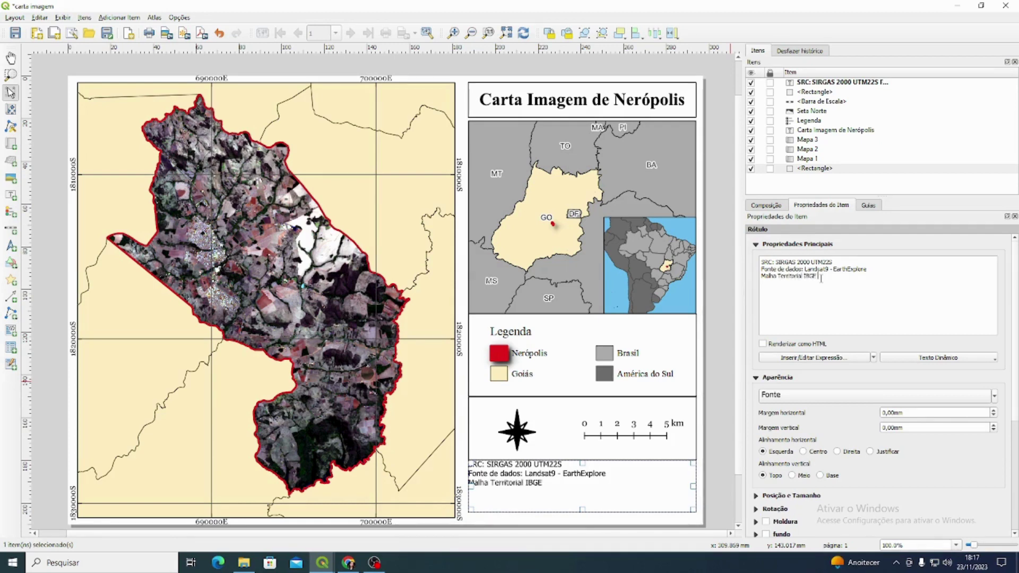
type(" 2022")
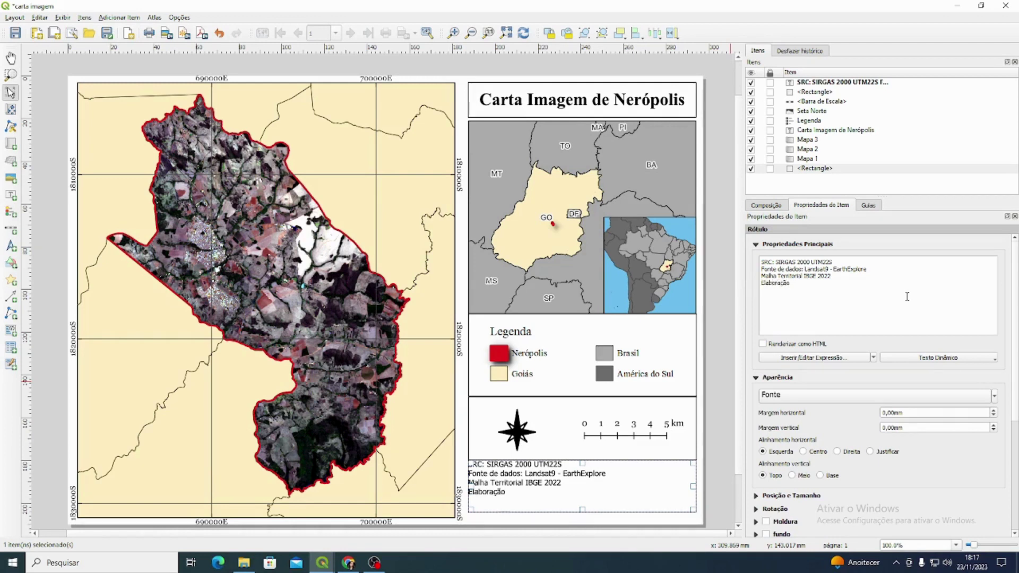
Step: Complete the label with an "Elaboração:" line giving the author's name and the year 2023
key("BackSpace")
type("arolina R. Coelho")
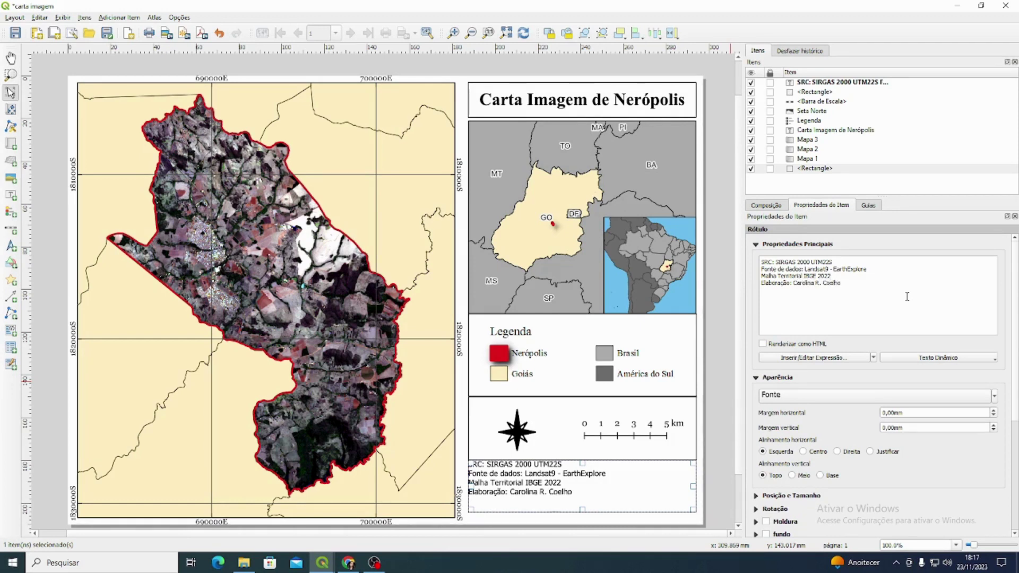
type(", 2023")
left_click_drag(875, 289, 762, 270)
left_click(856, 319)
Step: Set the source label's font to Times New Roman
left_click(809, 395)
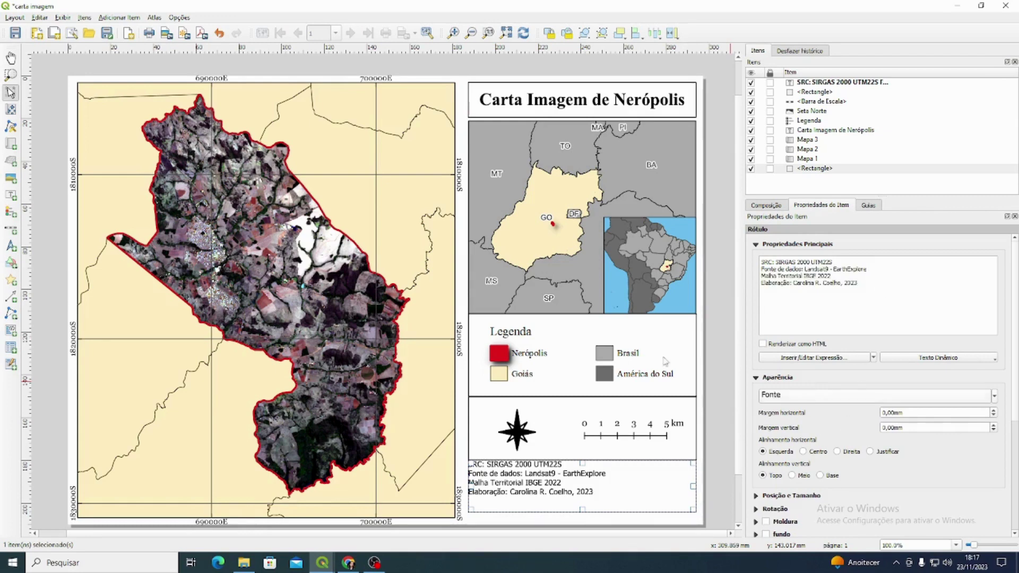
left_click_drag(840, 276, 766, 282)
type("R")
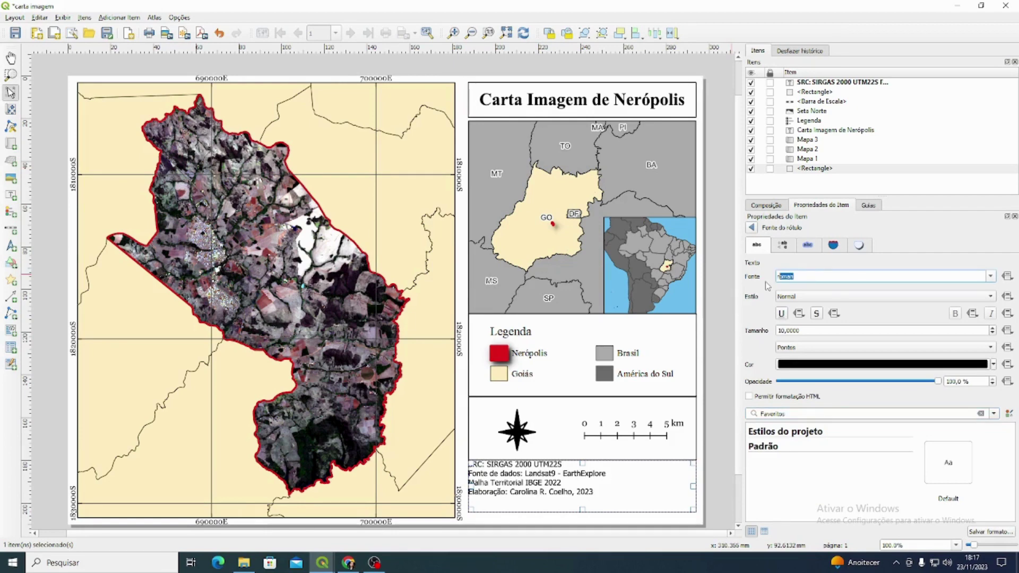
type("b")
key("BackSpace")
type("t")
key("BackSpace")
type("imes New Roman")
key("Return")
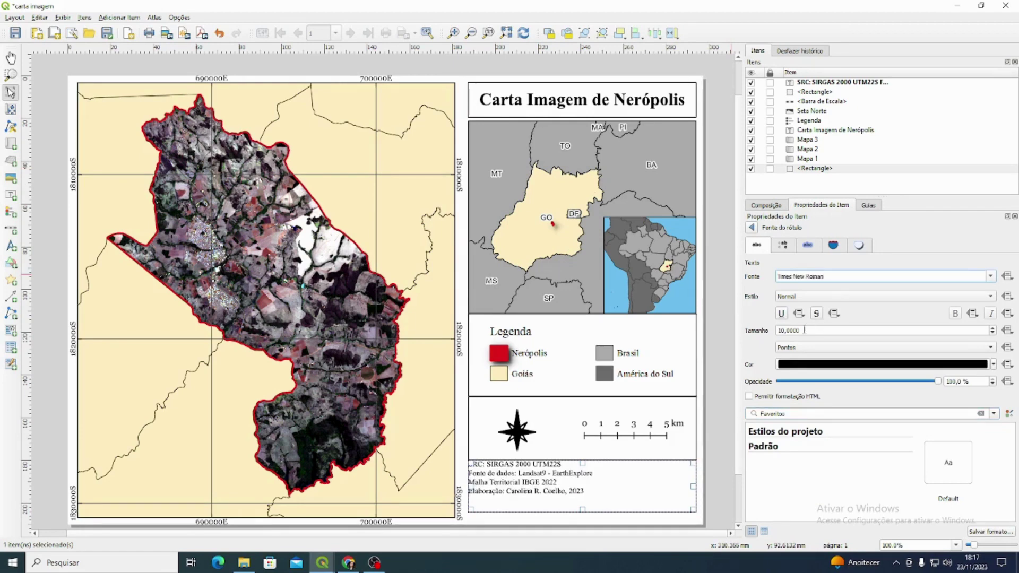
left_click(752, 228)
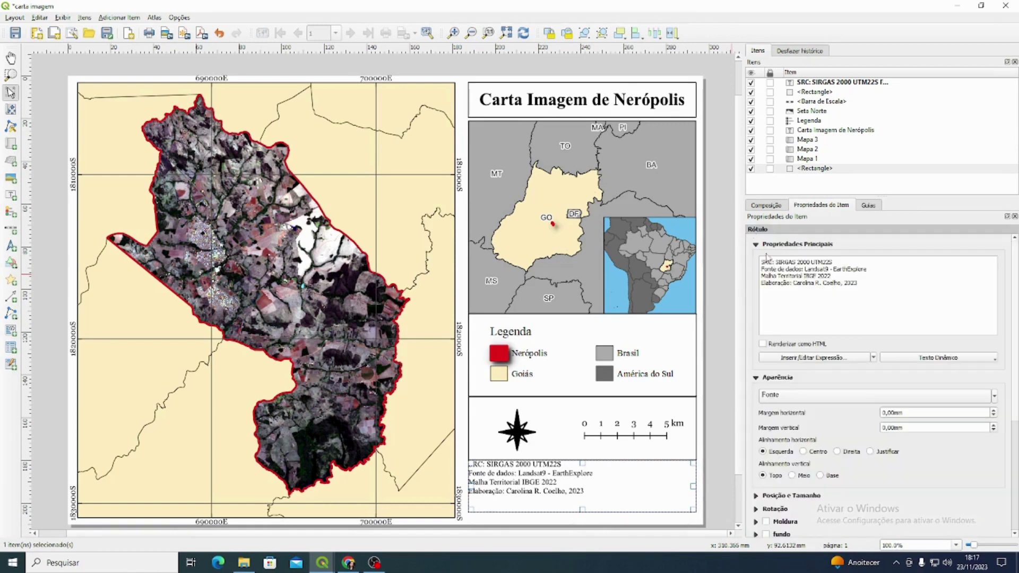
Step: Centre the source label's text horizontally and align it to the middle vertically
left_click(822, 453)
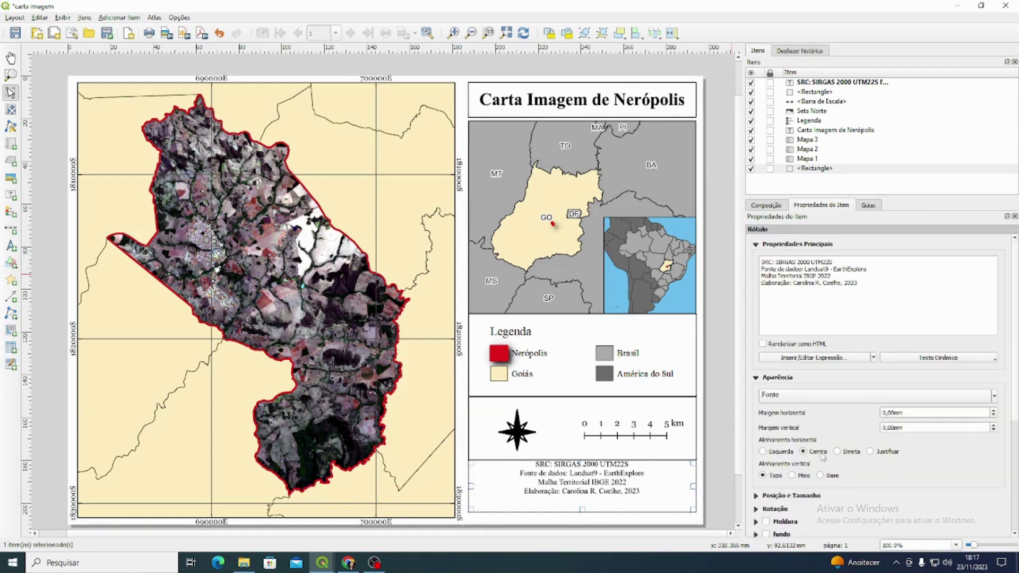
left_click(805, 478)
left_click(662, 519)
left_click(656, 488)
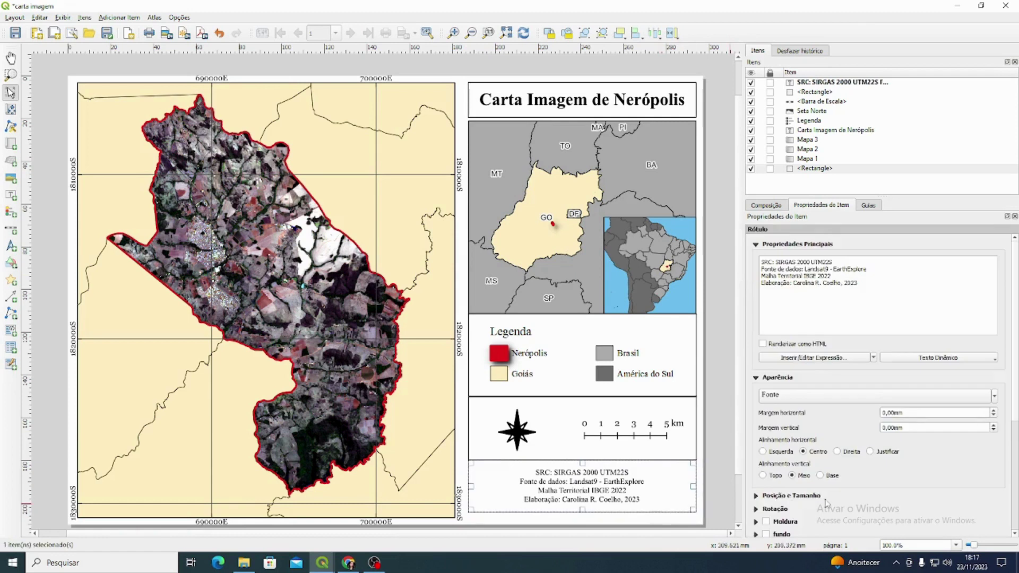
Step: Shift the content of the South America inset map slightly to the right inside its frame
left_click(724, 440)
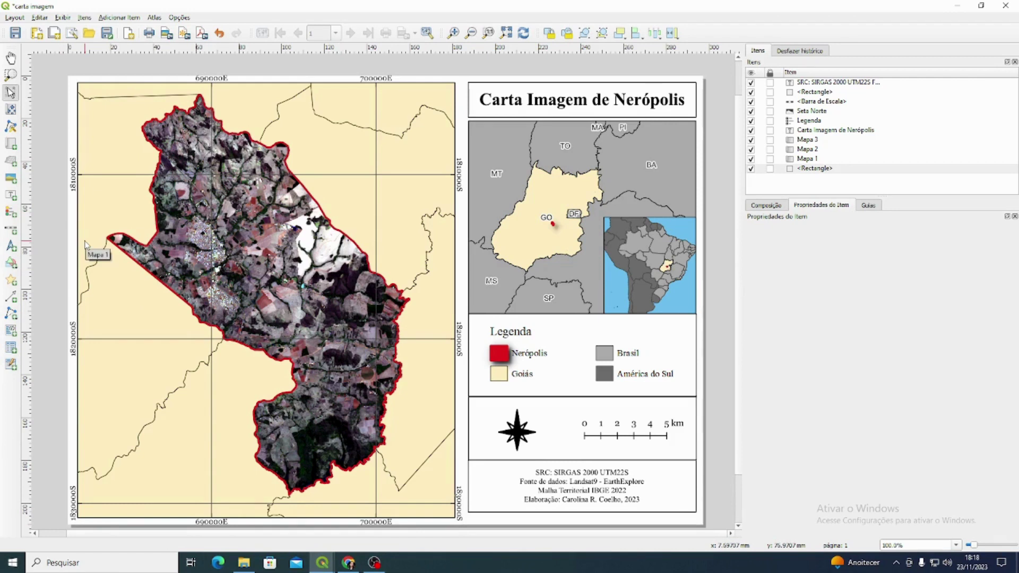
left_click(653, 280)
left_click(10, 108)
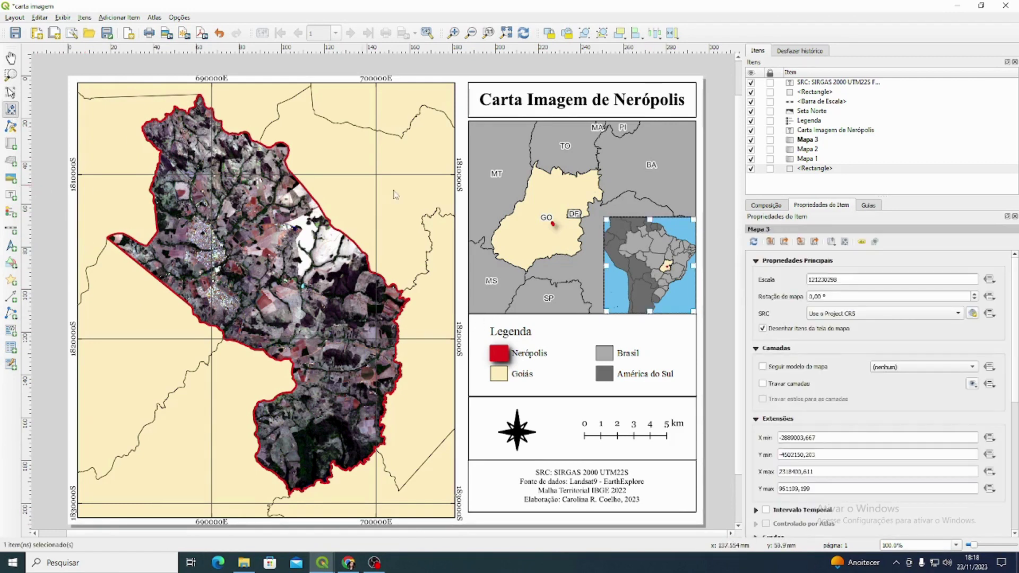
left_click_drag(643, 271, 659, 269)
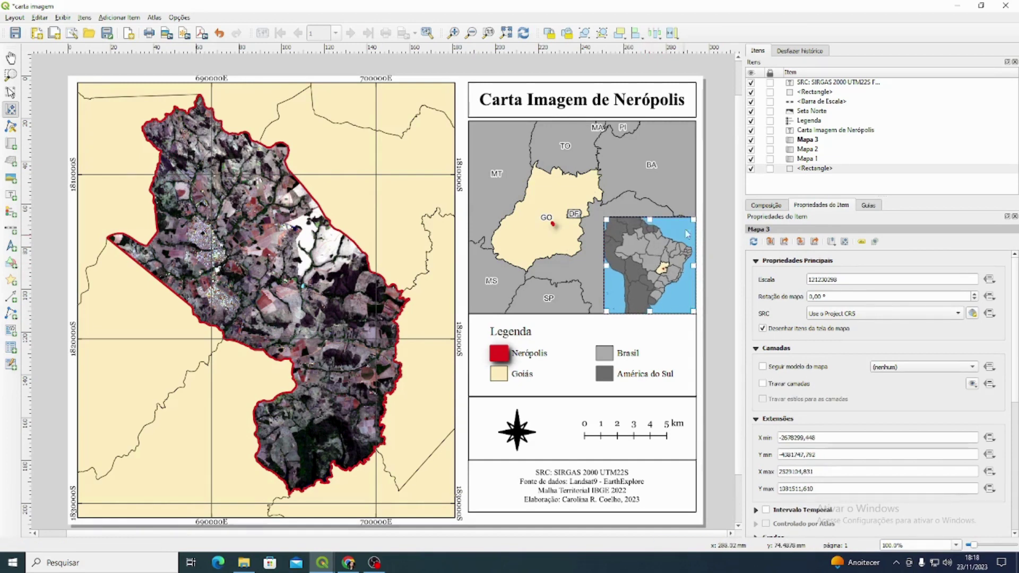
left_click(10, 92)
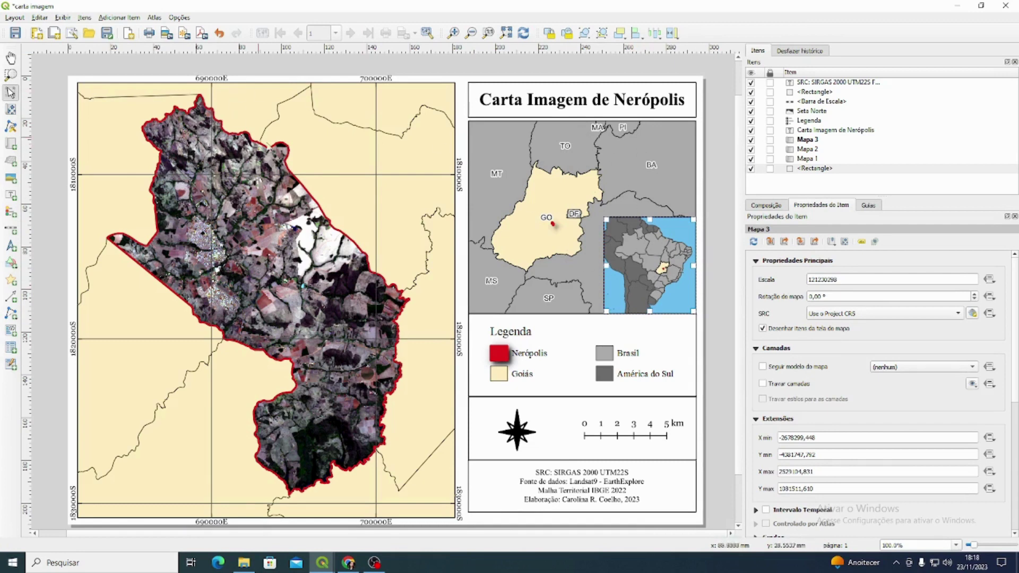
Step: Reduce the main map's height slightly from its lower edge and move the map down a little inside the page border
left_click(207, 133)
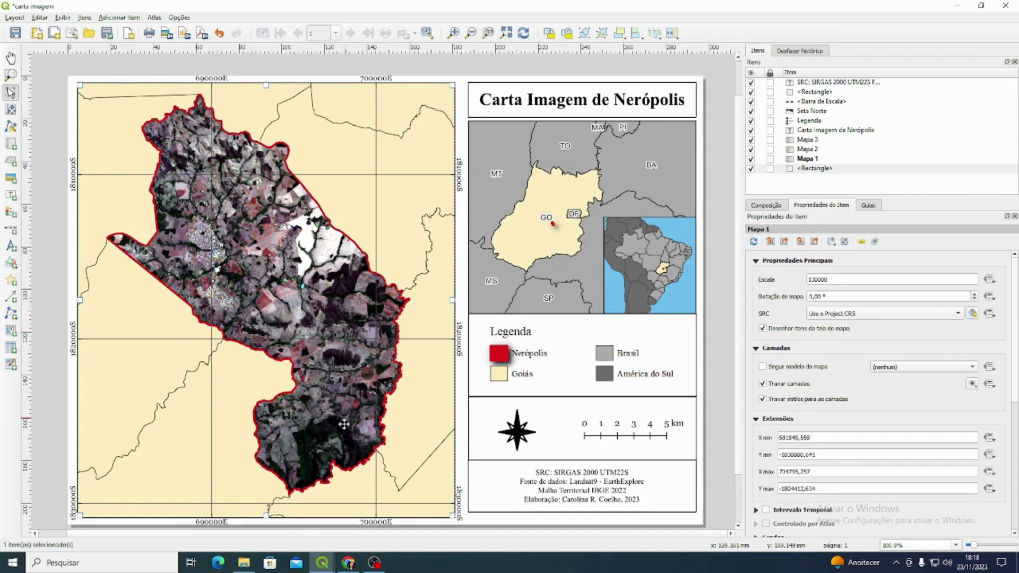
left_click_drag(267, 514, 269, 510)
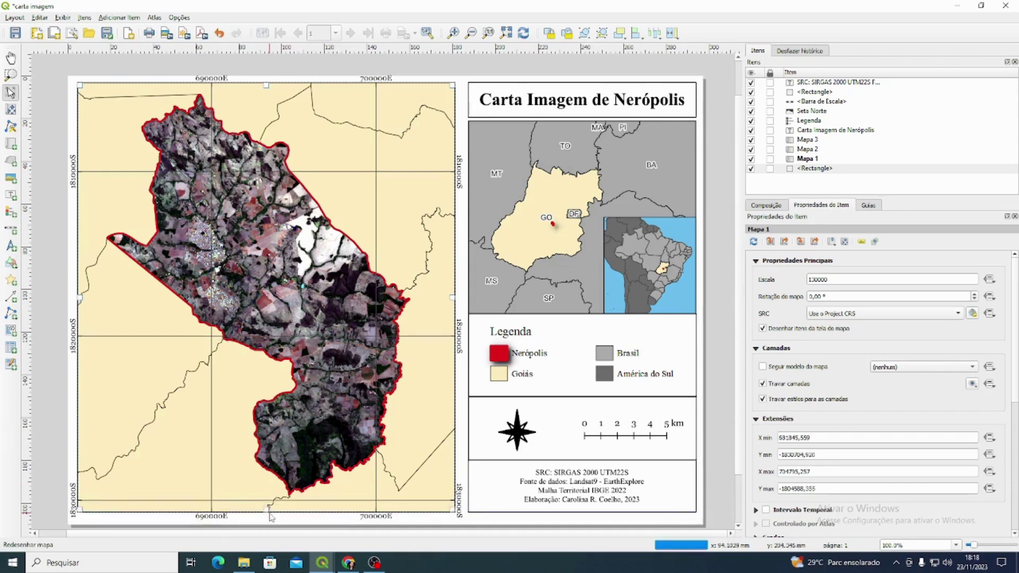
left_click_drag(287, 284, 287, 287)
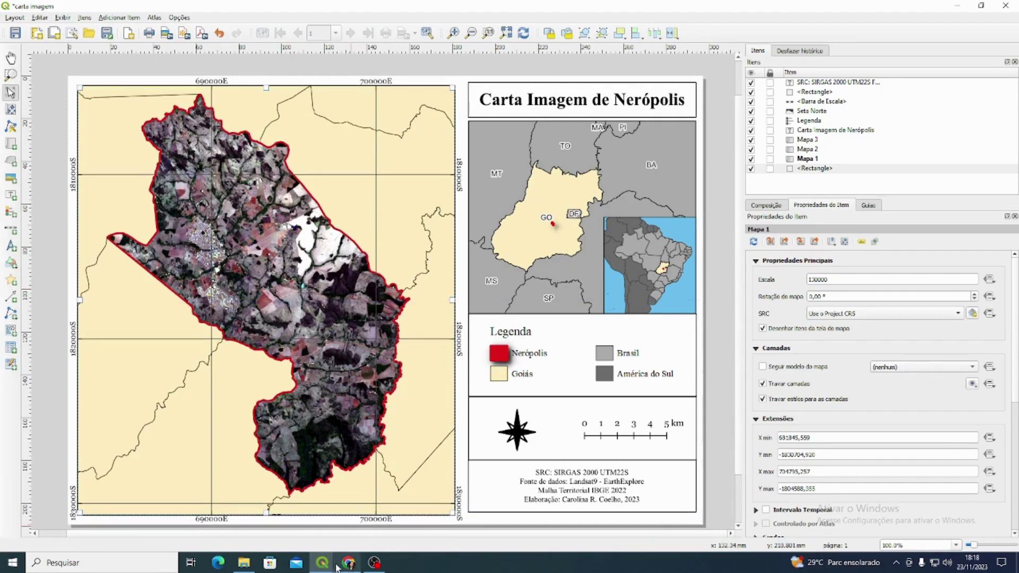
Step: In the QGIS project window, hide BR_UF_2022, GO_UF_2022 and a__031_001_americaDoSul, and show the multibandas_neropolis layer
mouse_move(323, 563)
left_click(351, 519)
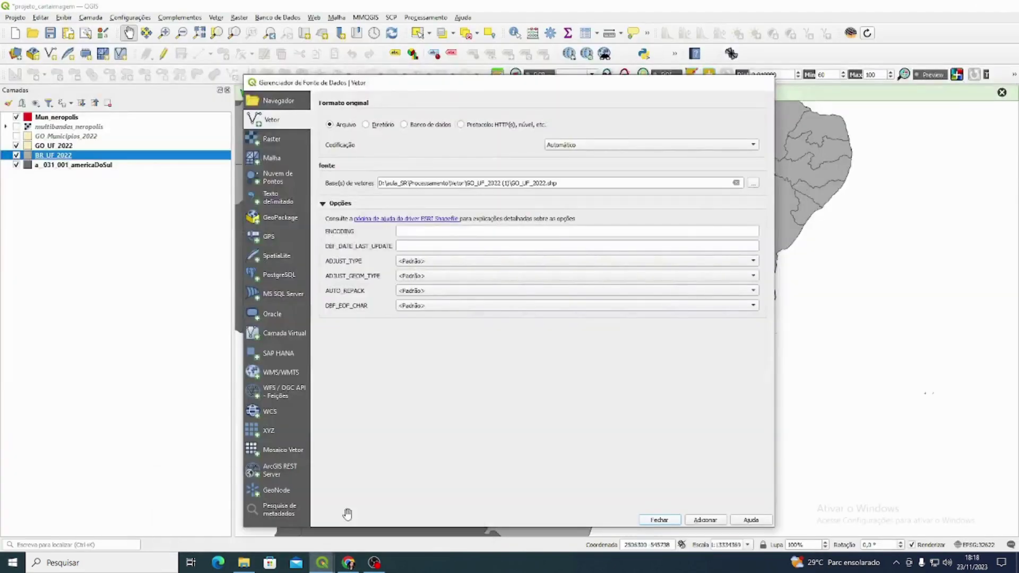
key("Escape")
left_click(17, 155)
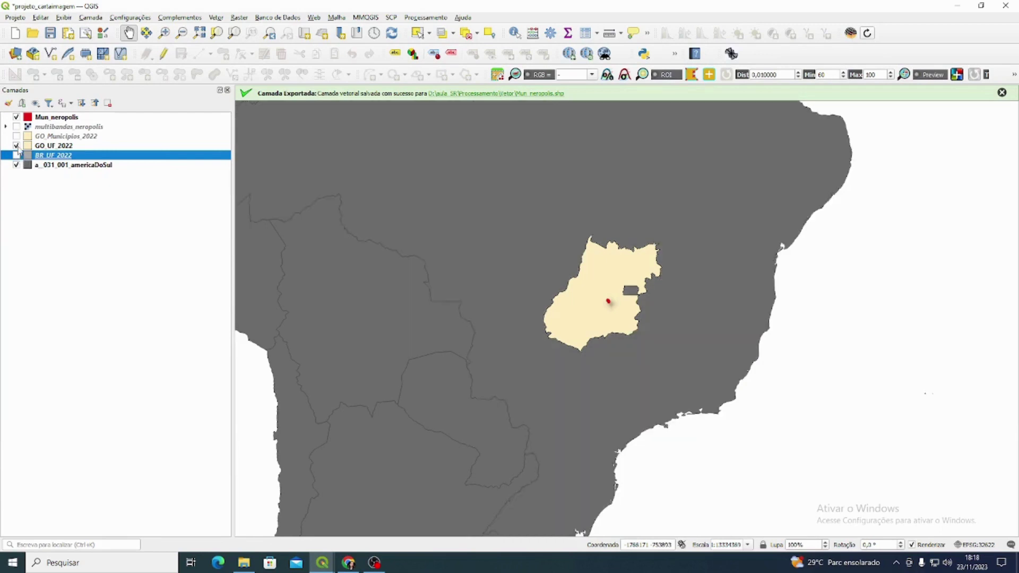
left_click(17, 145)
left_click(16, 165)
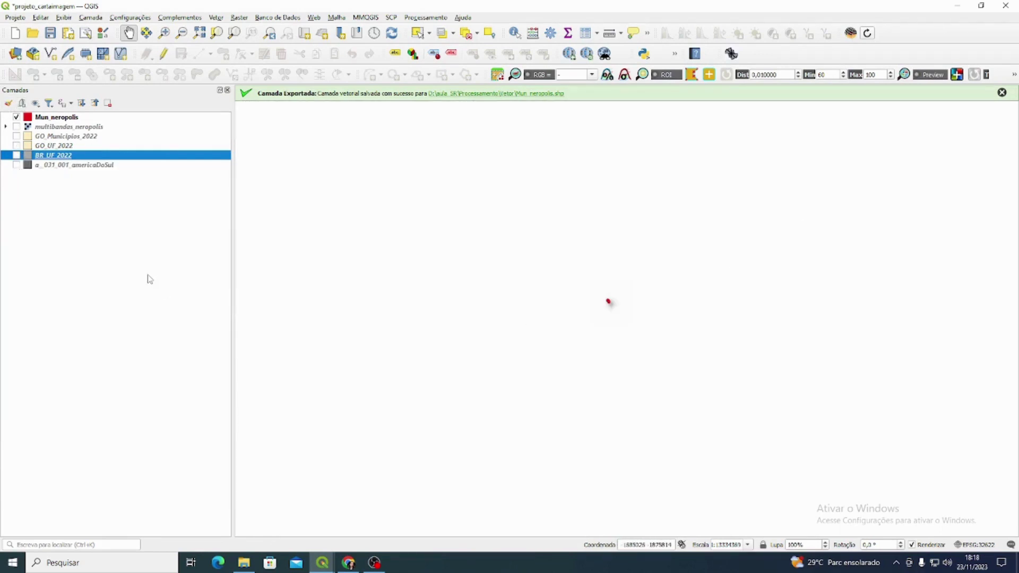
left_click(16, 127)
scroll(610, 300, "up", 6)
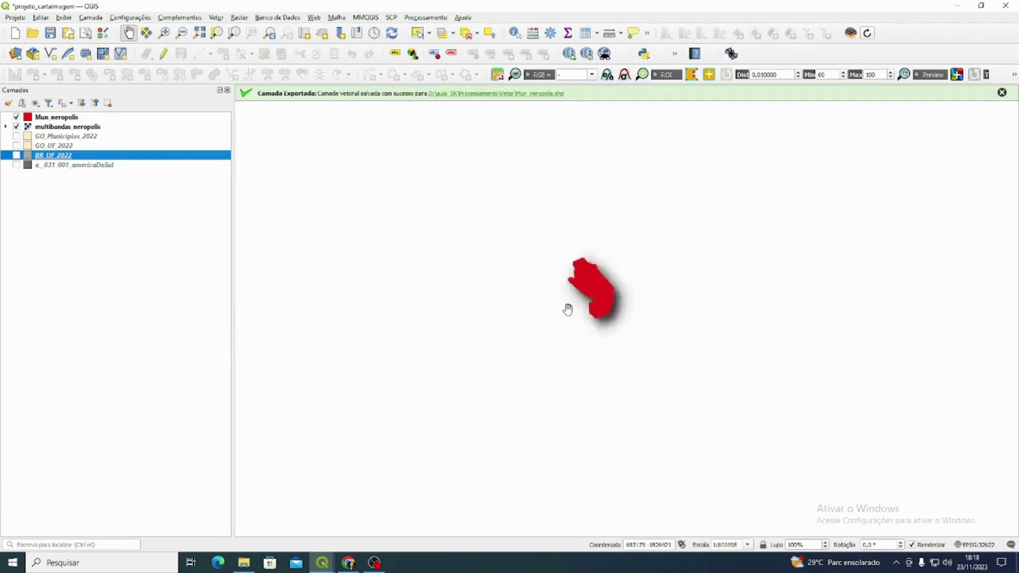
Step: Give the Mun_neropolis layer a transparent fill, keeping its red outline
left_click(57, 117)
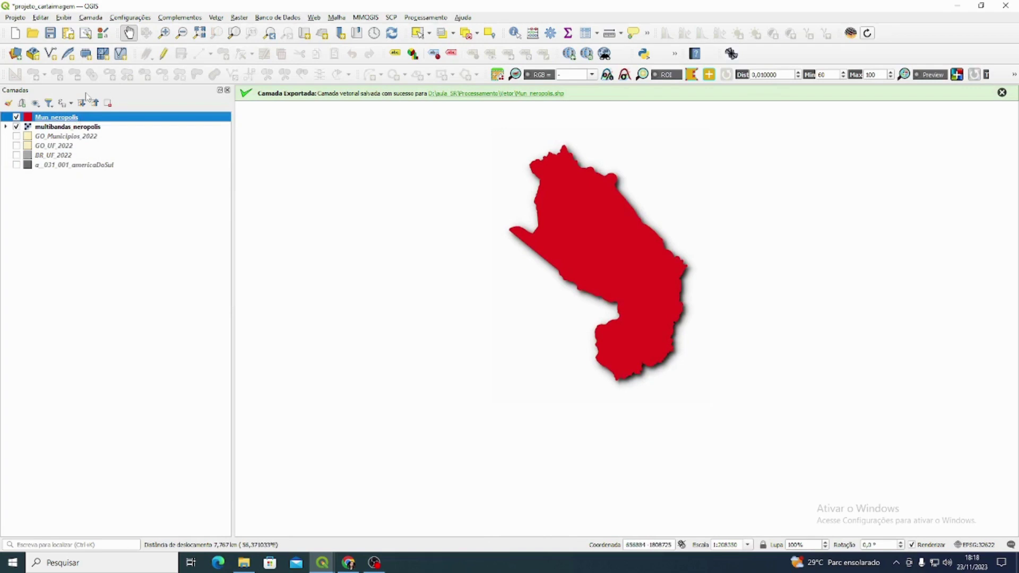
double_click(90, 118)
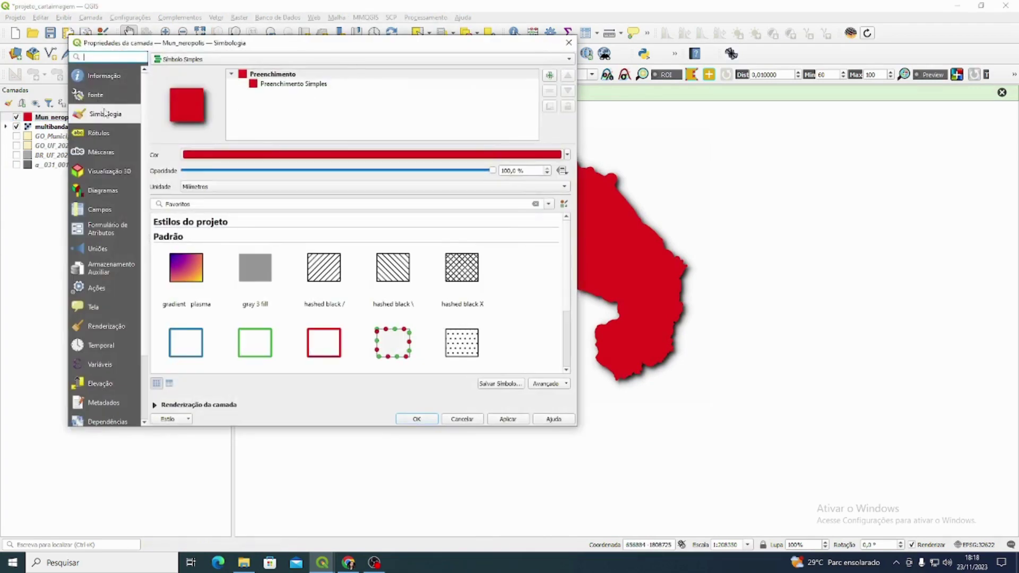
left_click(310, 85)
left_click(542, 175)
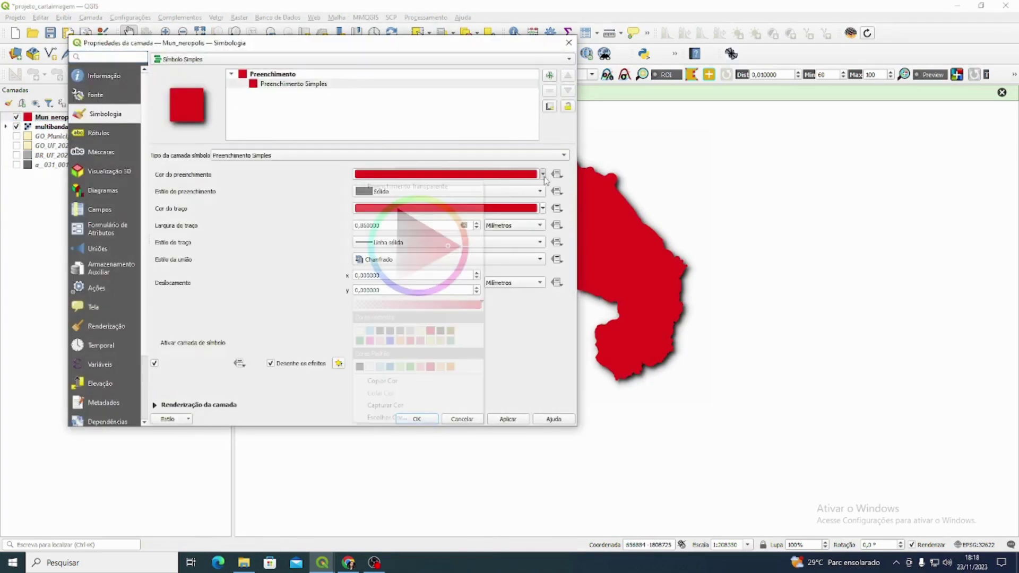
left_click(451, 185)
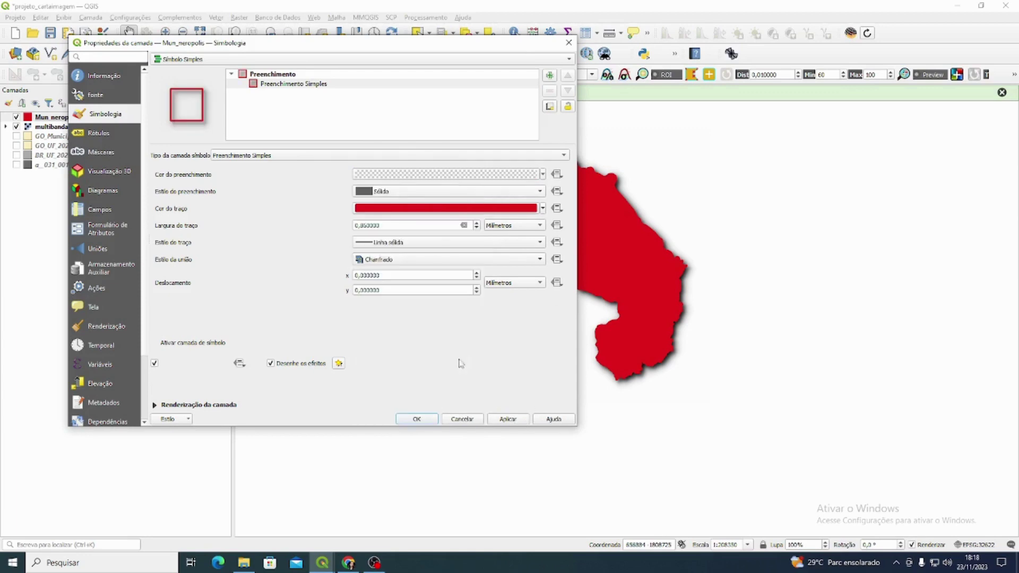
left_click(508, 421)
left_click(417, 419)
scroll(665, 307, "up", 1)
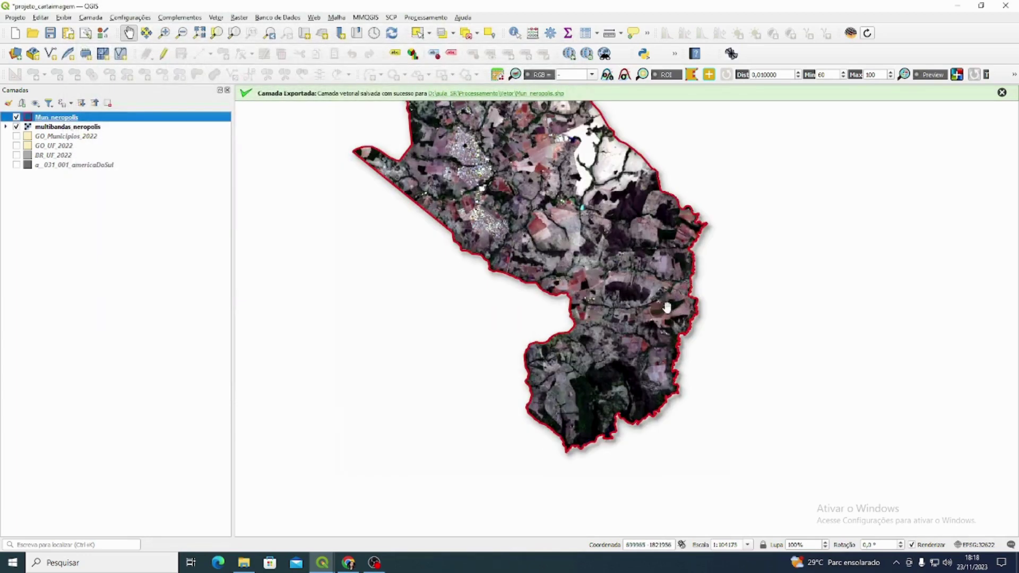
Step: Show the GO_Municipios_2022 layer and turn on single labels based on the NM_MUN field
left_click(64, 128)
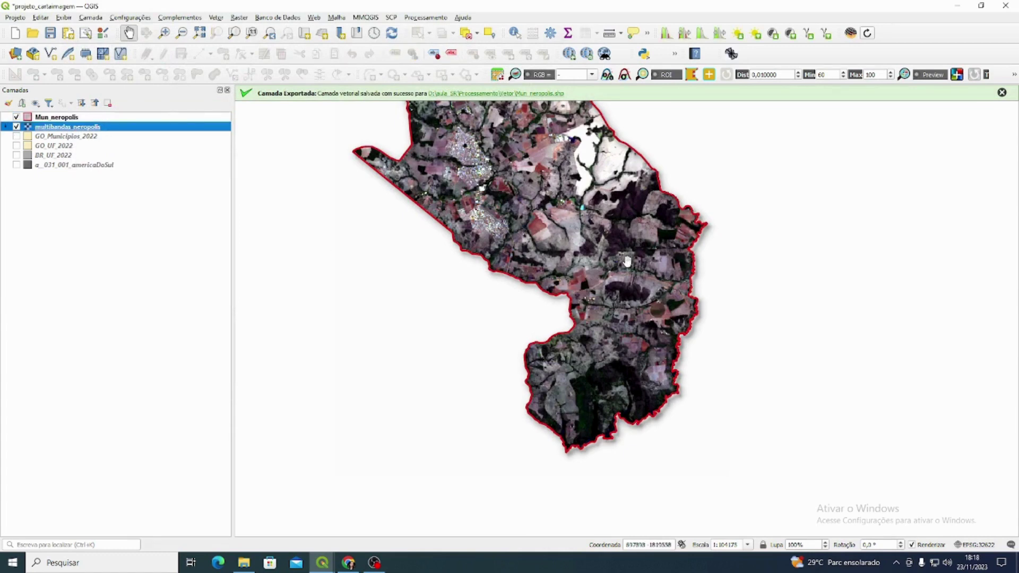
left_click_drag(364, 315, 333, 381)
scroll(361, 257, "down", 1)
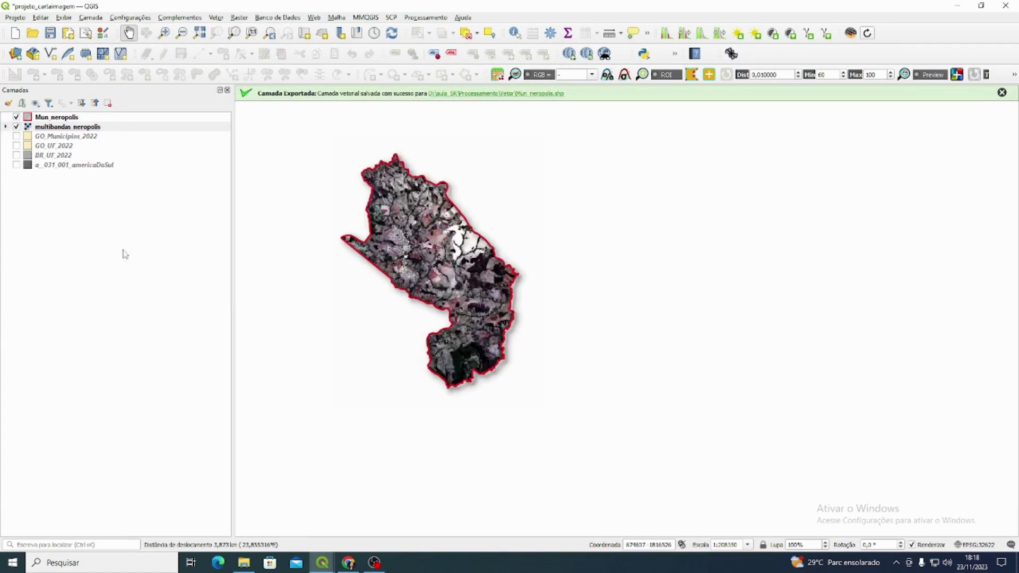
left_click(73, 120)
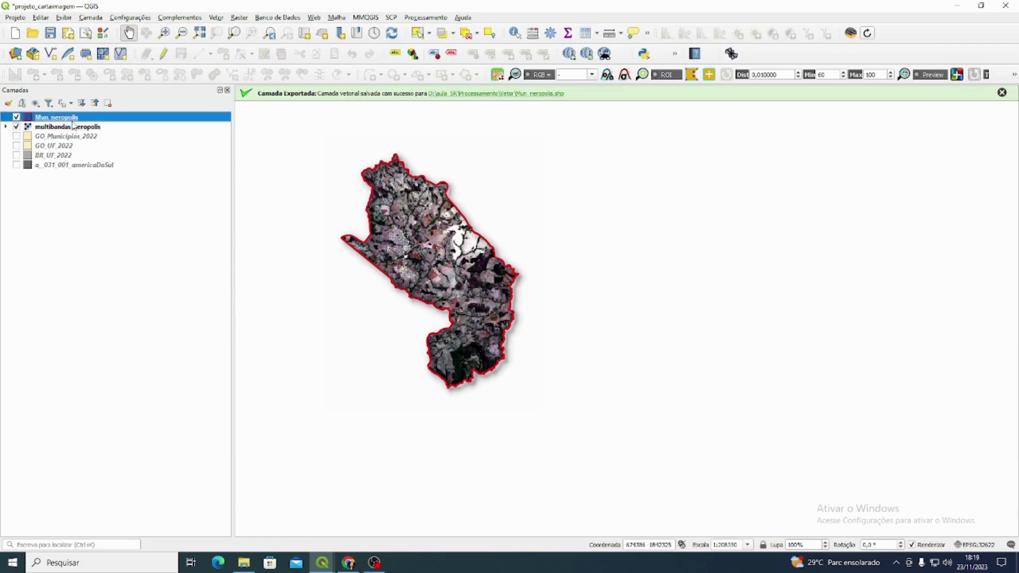
left_click(18, 137)
right_click(63, 136)
left_click(107, 389)
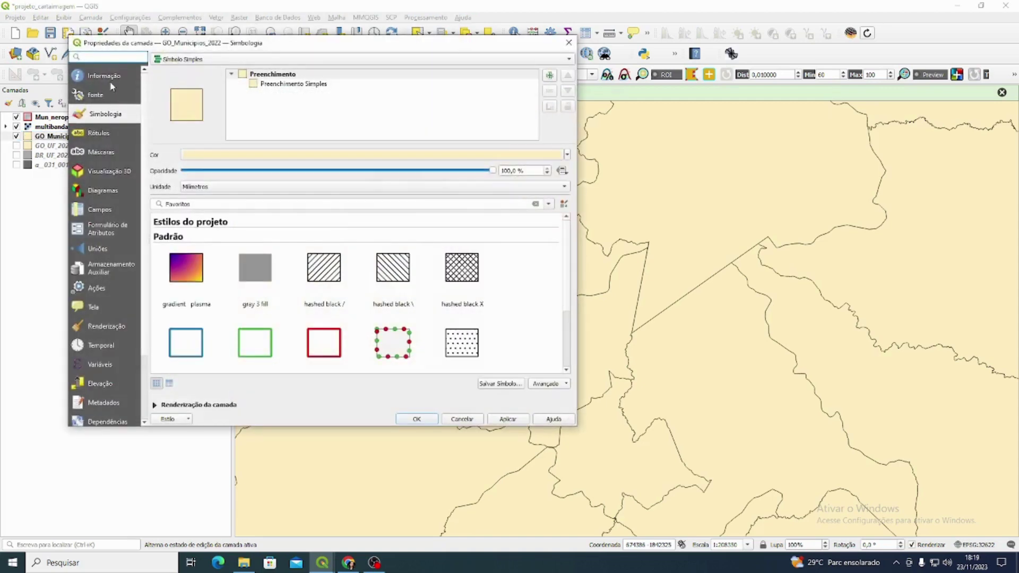
left_click(100, 133)
left_click(213, 59)
left_click(213, 81)
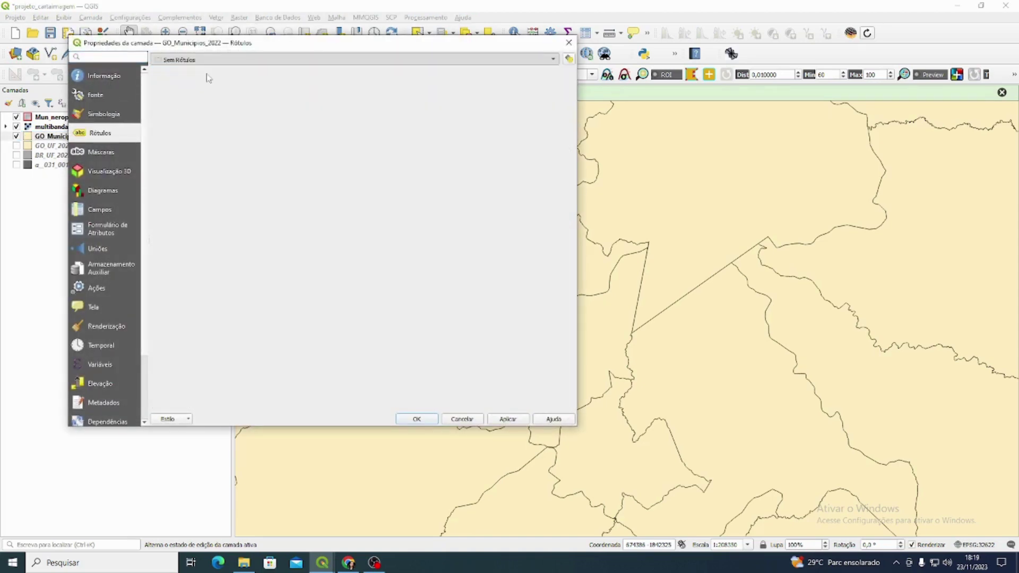
left_click(554, 75)
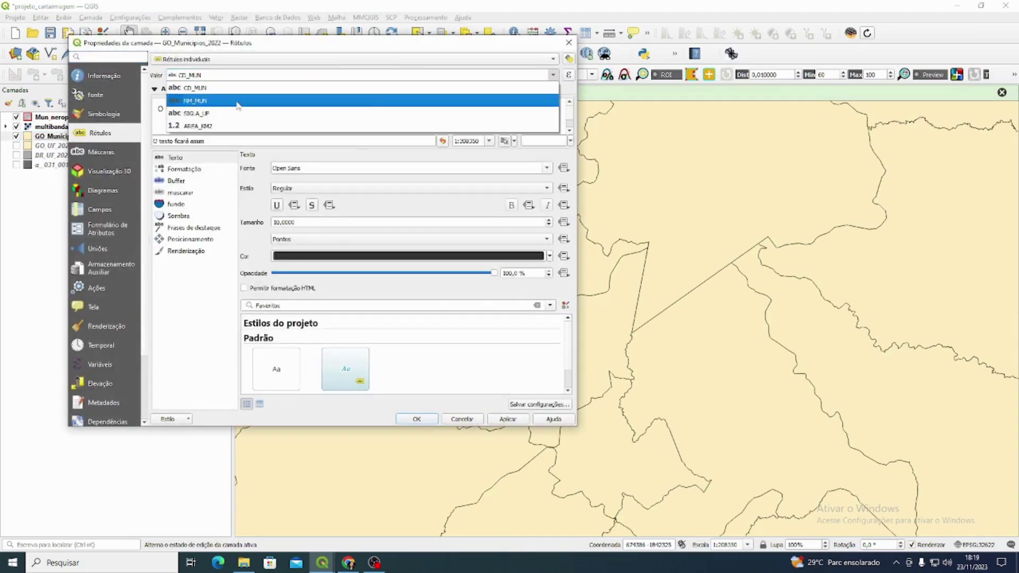
left_click(230, 101)
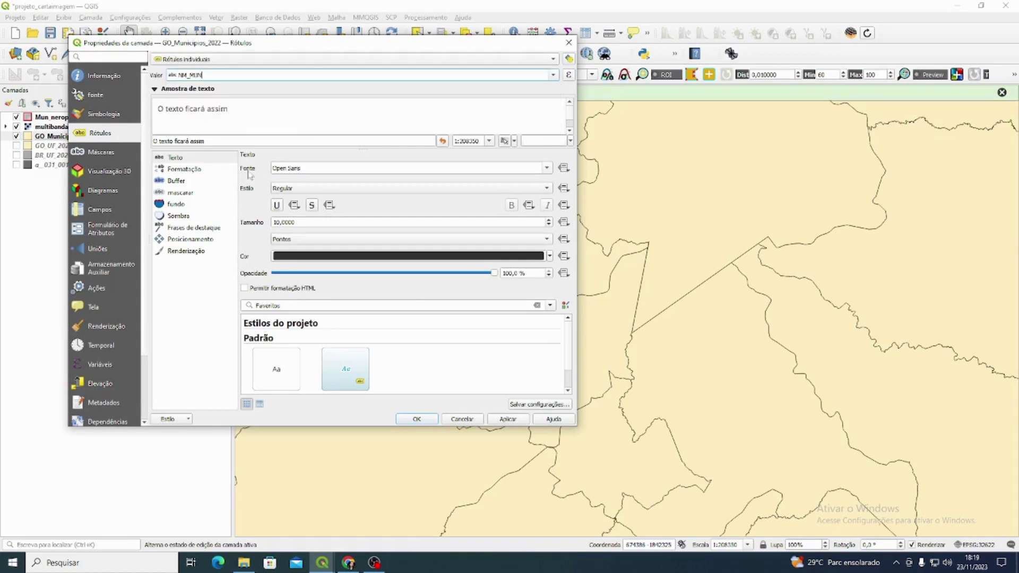
Step: Set the municipality labels' font to Arial and draw a text buffer around them
left_click(265, 167)
type("ar")
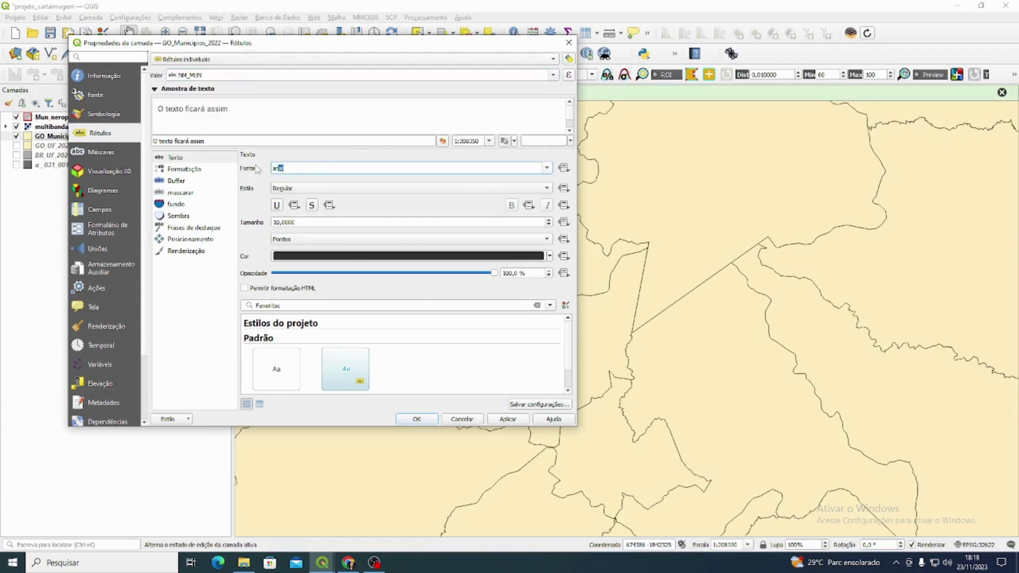
key("Return")
left_click(206, 171)
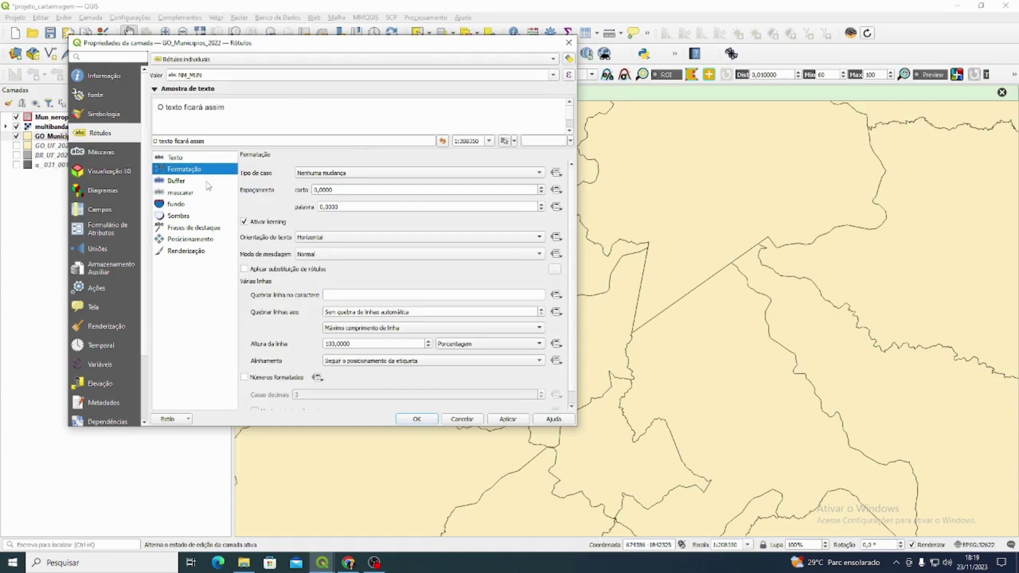
left_click(237, 181)
left_click(273, 168)
left_click(510, 419)
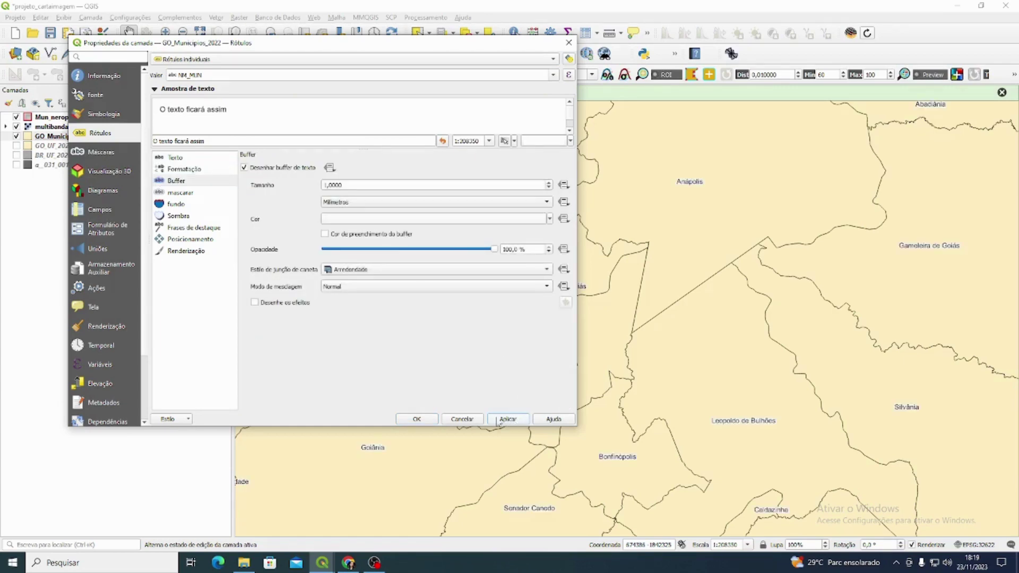
left_click(418, 418)
Step: Back in the layout, refresh the main map with the project's current layers and lock its layers and layer styles again
left_click_drag(537, 318, 575, 335)
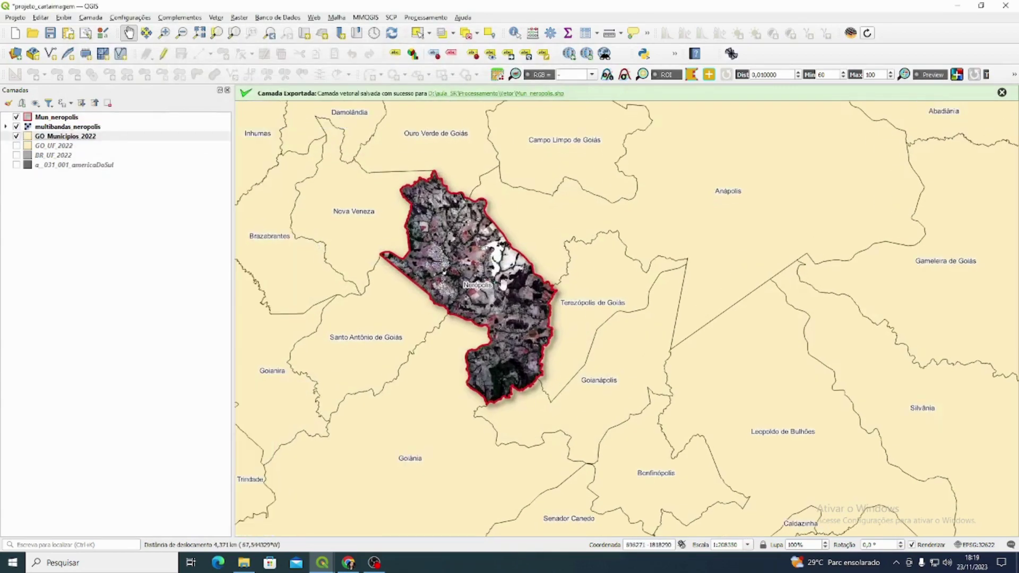
scroll(443, 284, "up", 1)
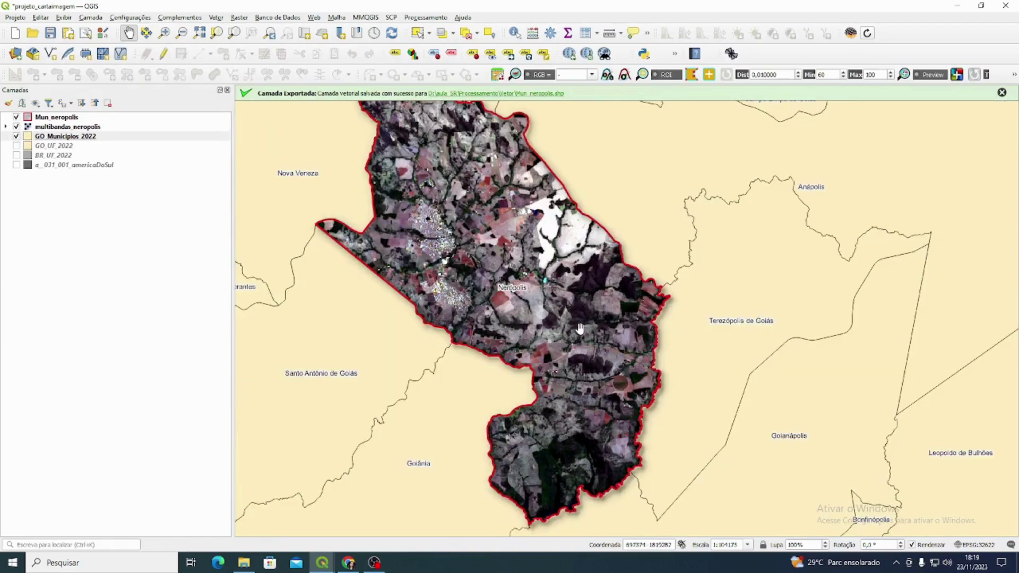
left_click(137, 118)
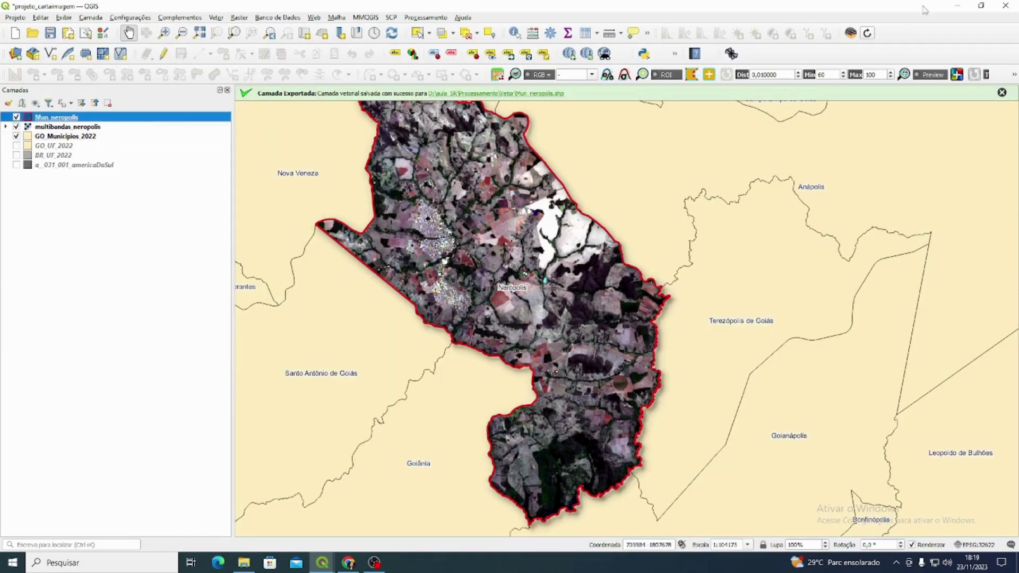
left_click(961, 5)
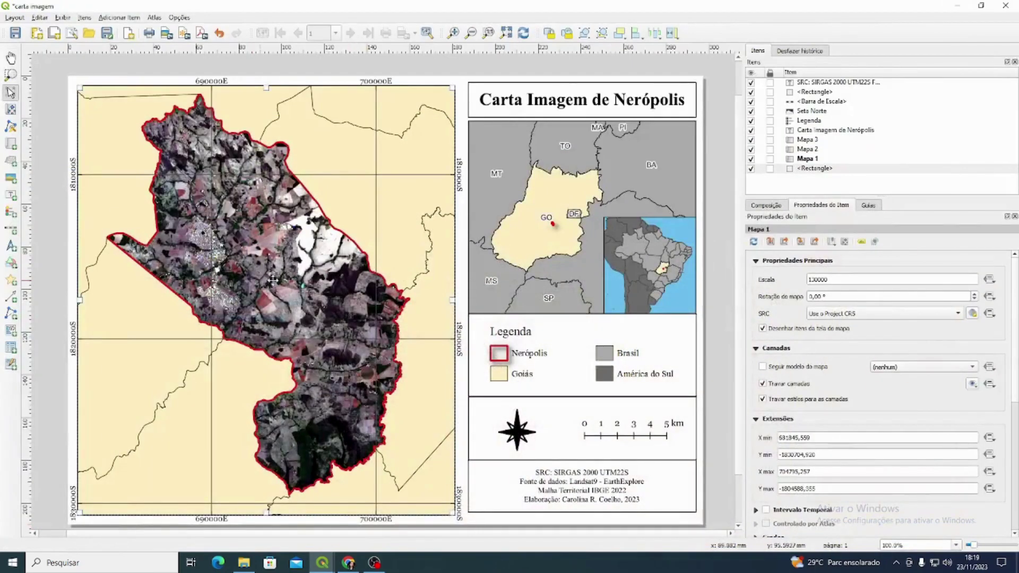
left_click(795, 369)
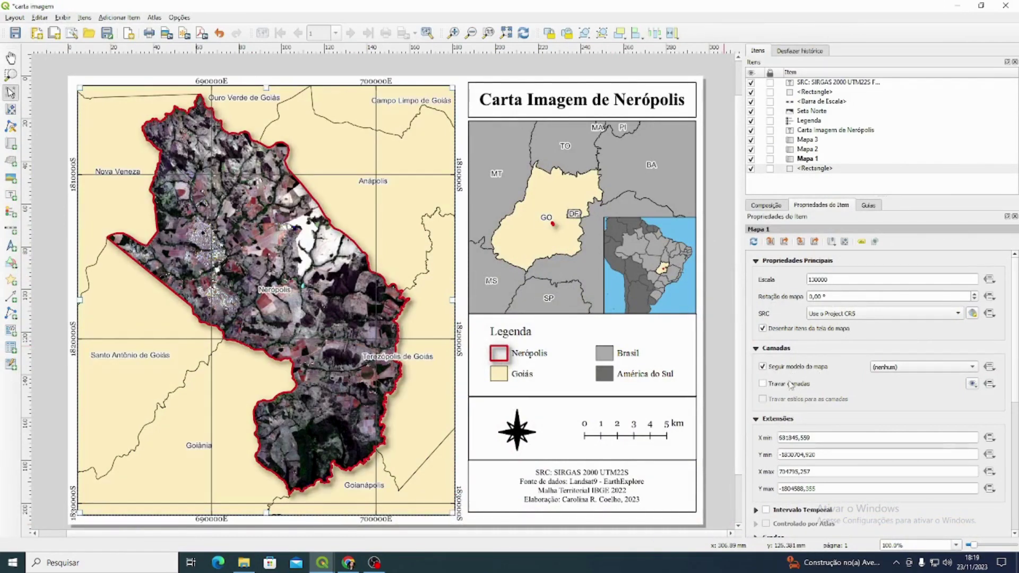
left_click(791, 384)
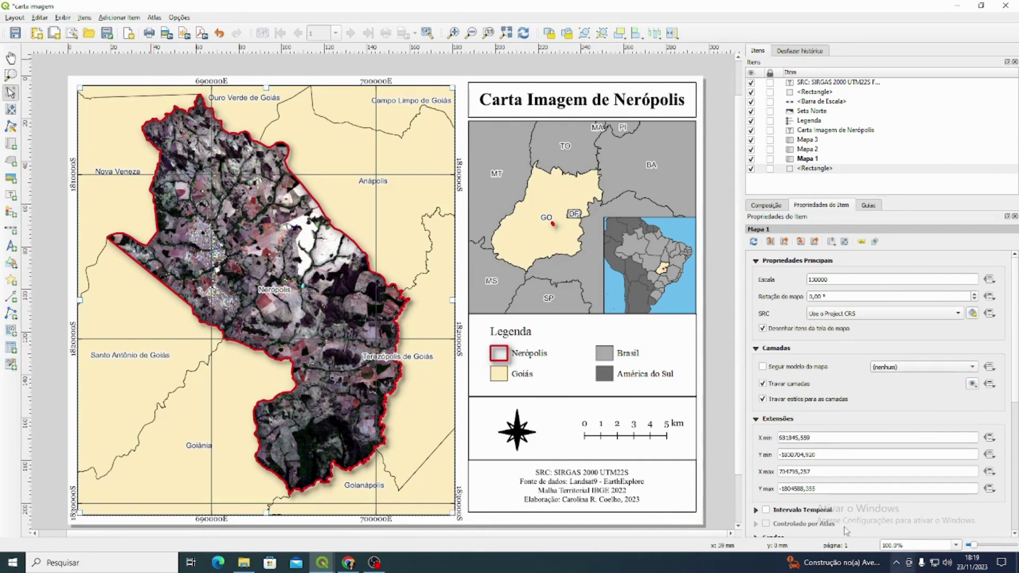
Step: Export the layout as a PNG image named "carta imagem" in the Processamento folder at 450 dpi
left_click(709, 239)
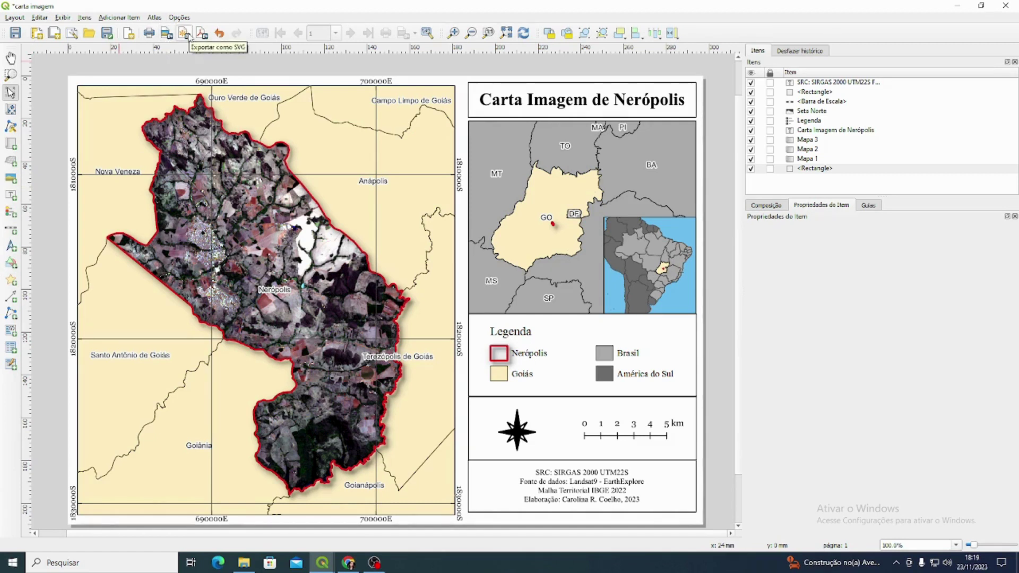
left_click(162, 35)
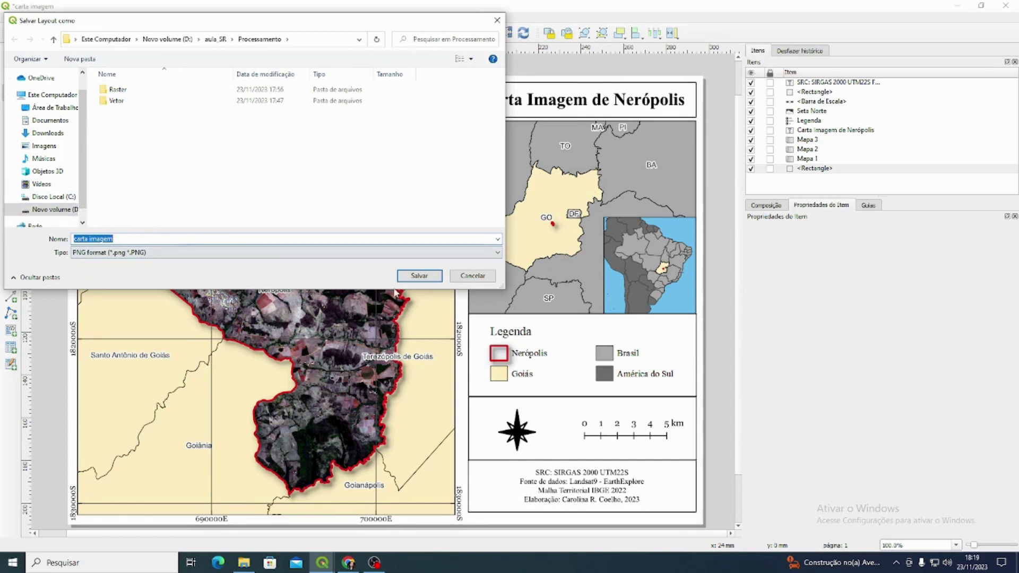
left_click(419, 276)
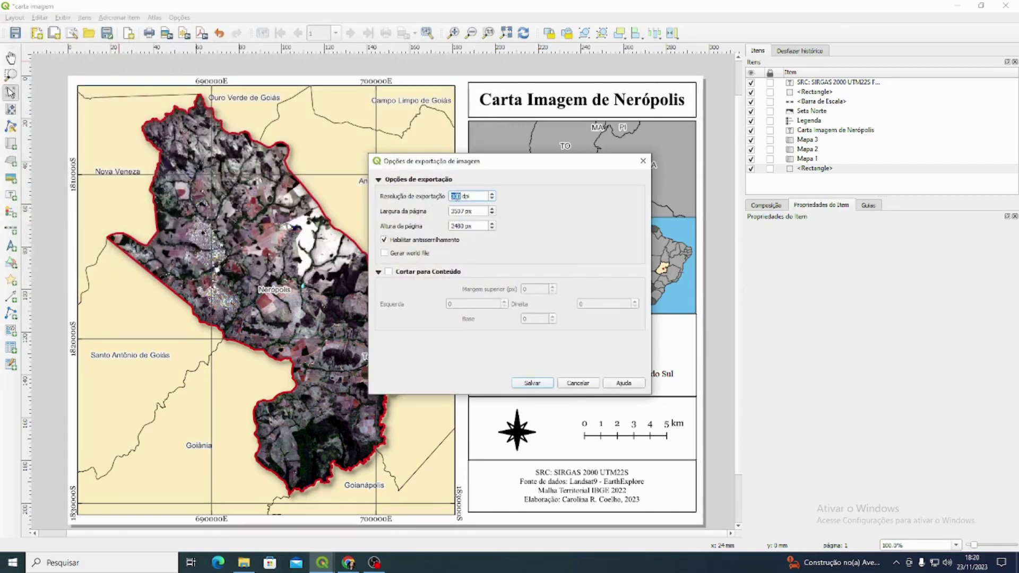
type("450")
left_click(533, 383)
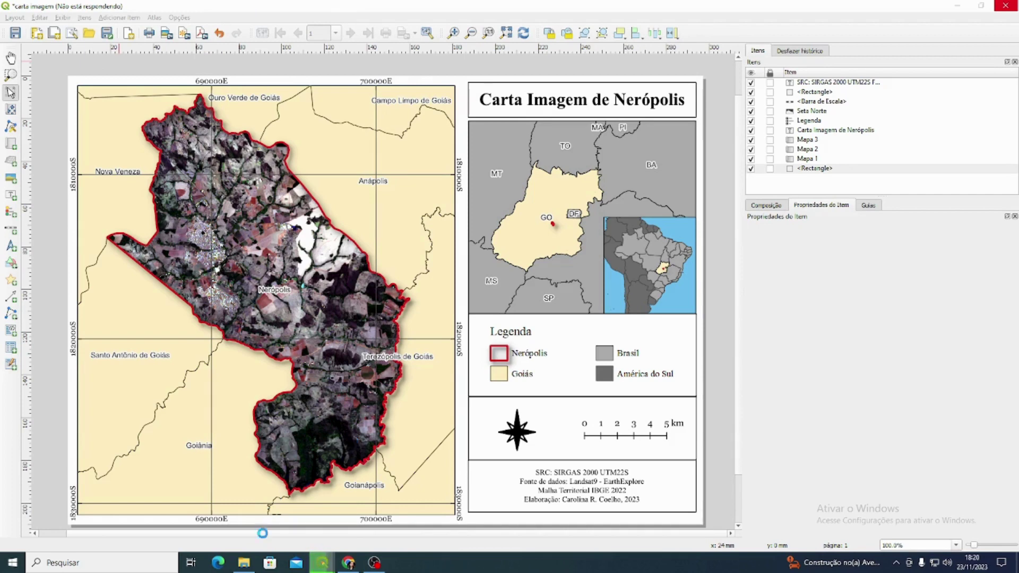
left_click(202, 33)
left_click(428, 282)
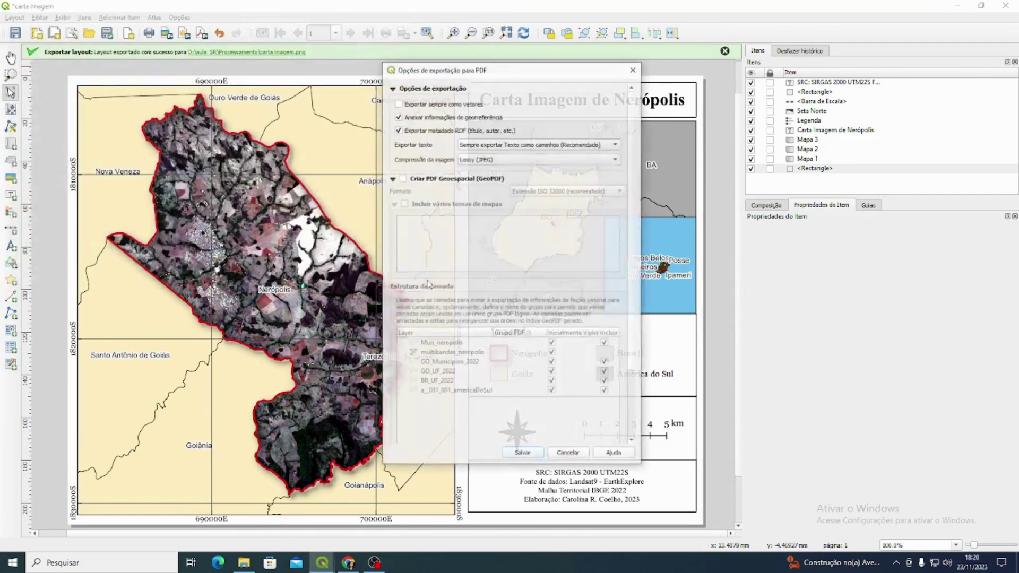
left_click(633, 70)
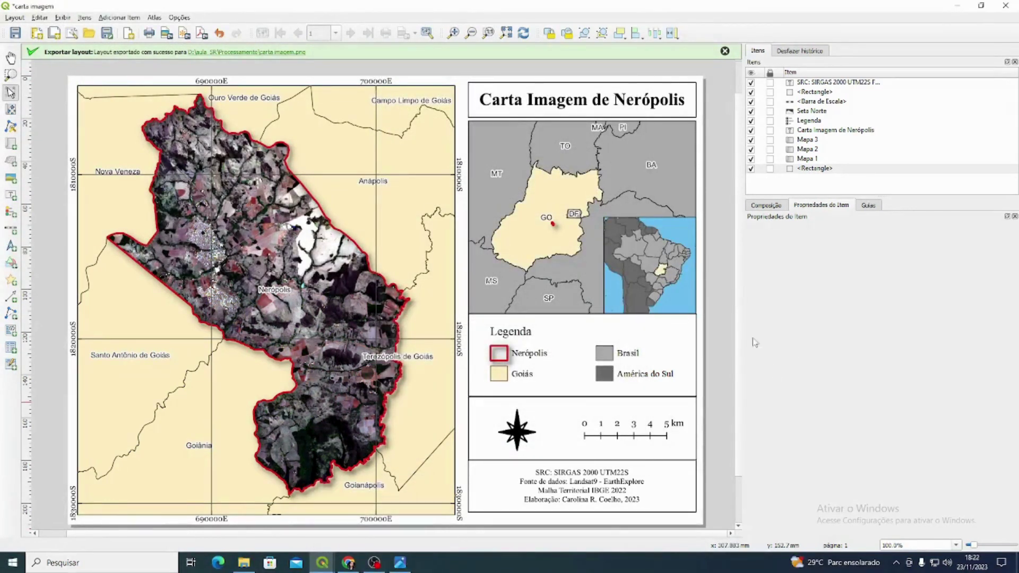
Step: Check the exported carta imagem.png in the image viewer, and return to the QGIS layout window
left_click(400, 564)
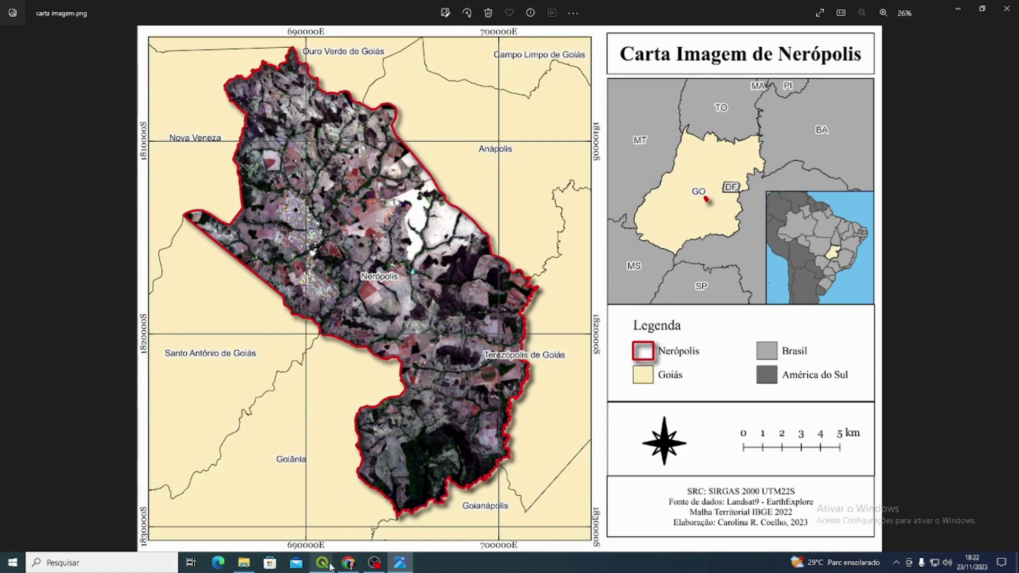
mouse_move(330, 567)
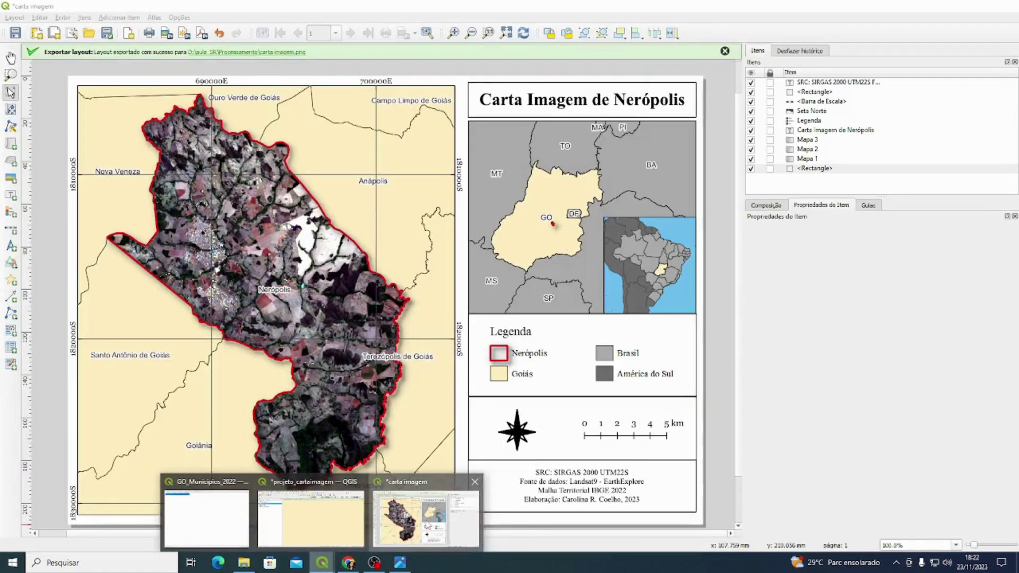
left_click(427, 513)
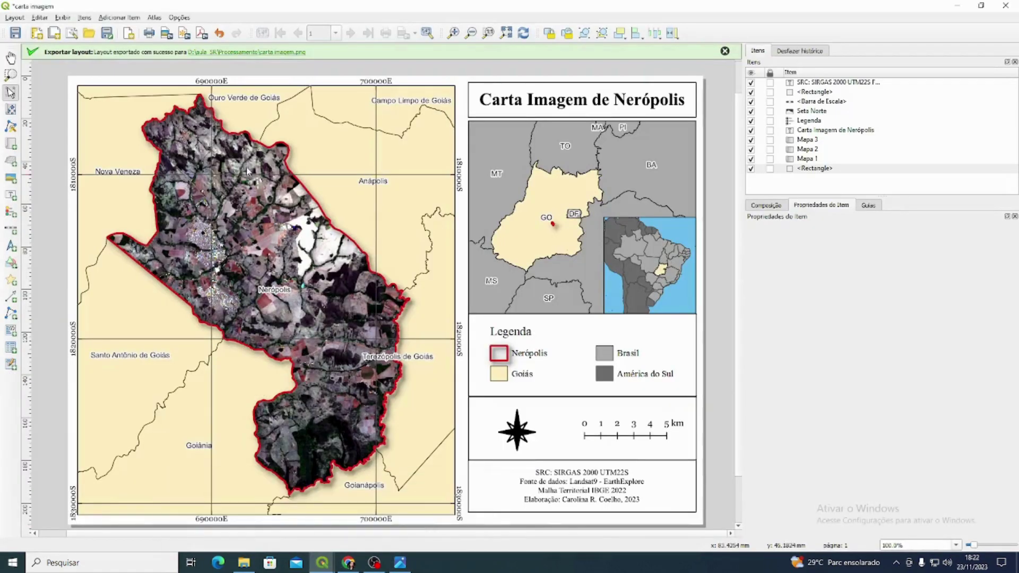
Step: Export the layout as a PDF named "carta imagem" in the Processamento folder, keeping the default export options
left_click(202, 33)
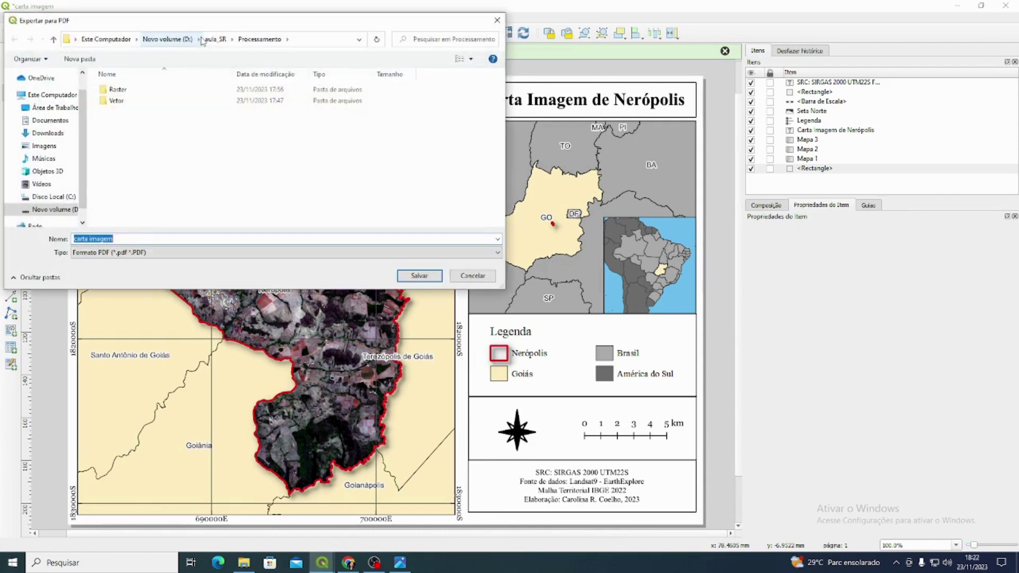
left_click(422, 282)
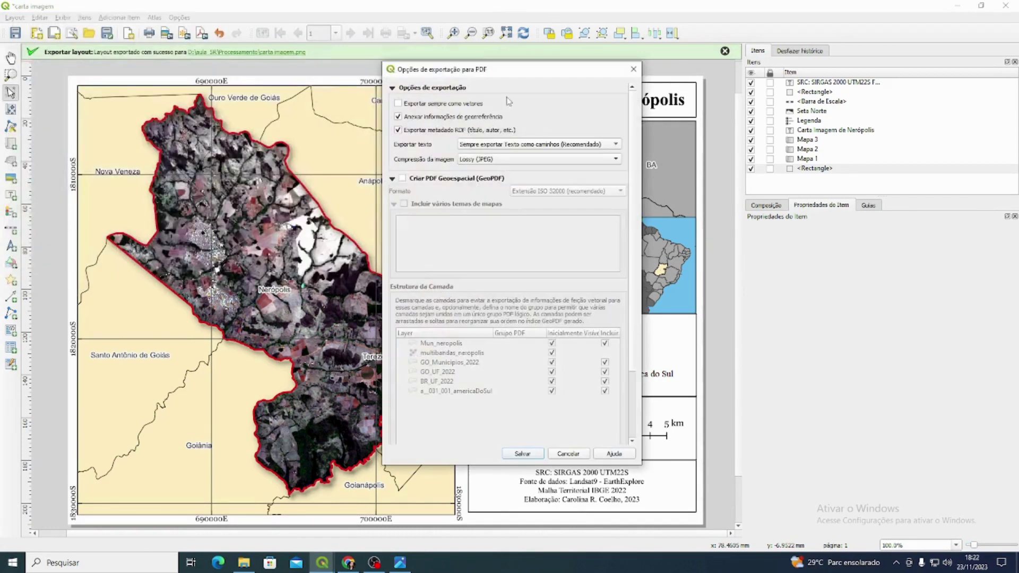
left_click(540, 454)
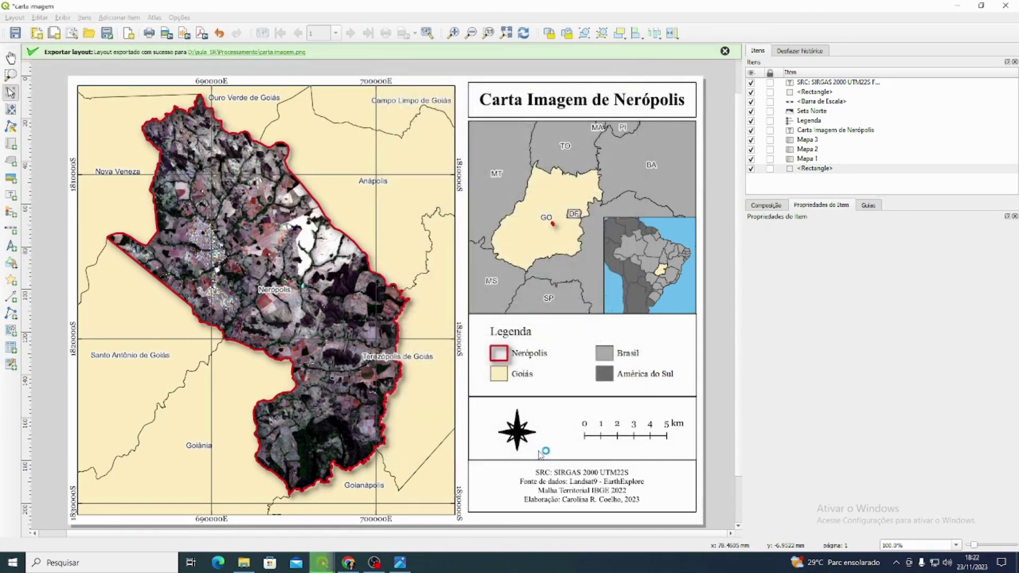